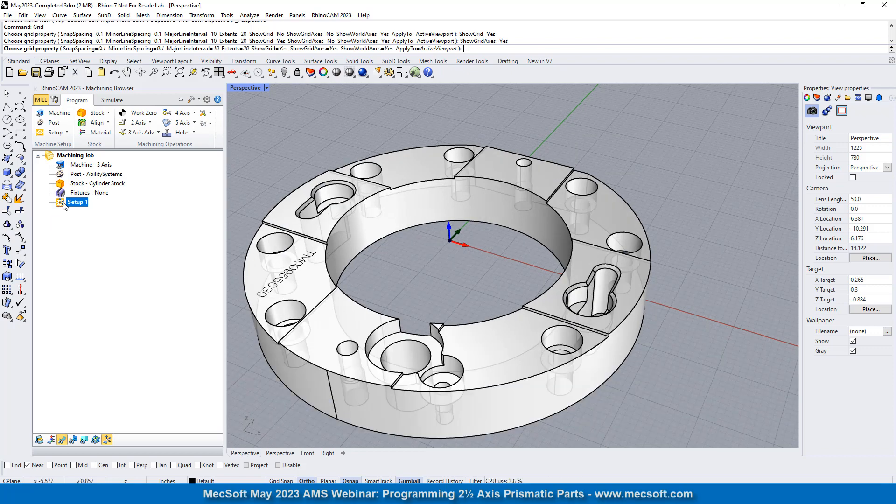
{"action": "scroll", "coordinate": [469, 209], "scroll_direction": "down", "scroll_amount": 2}
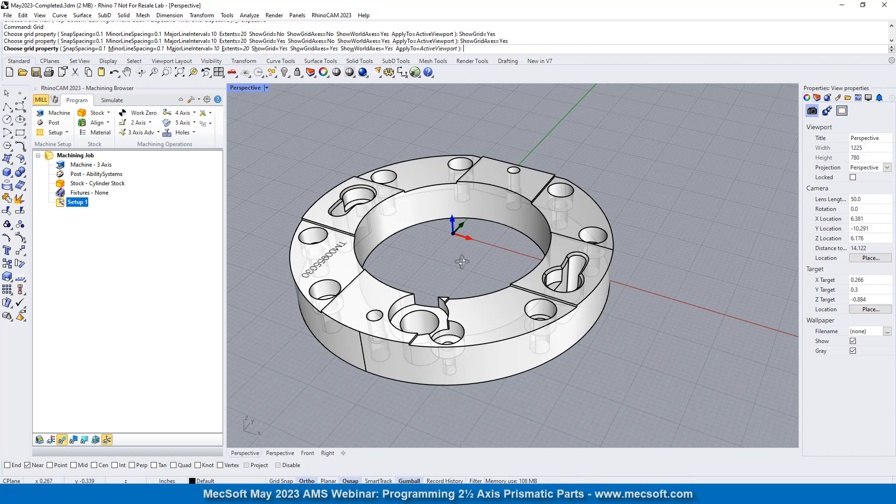
{"action": "right_click_drag", "start_coordinate": [448, 269], "coordinate": [460, 242]}
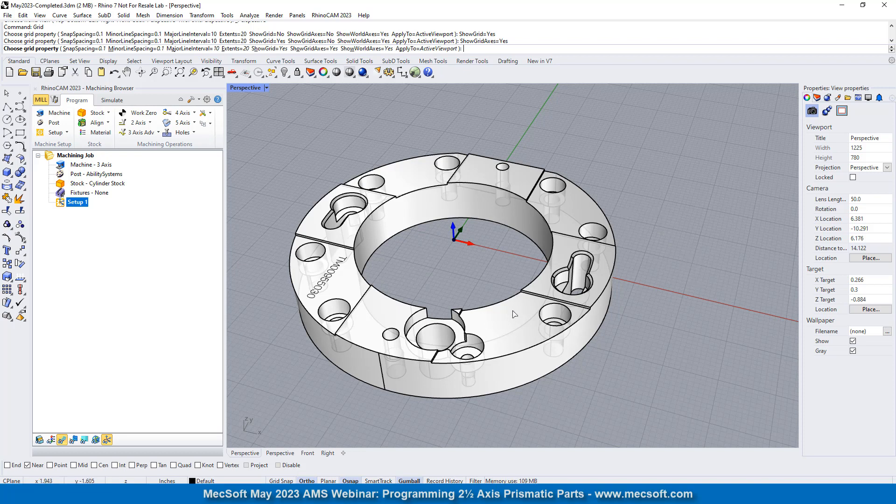
{"action": "right_click", "coordinate": [702, 248]}
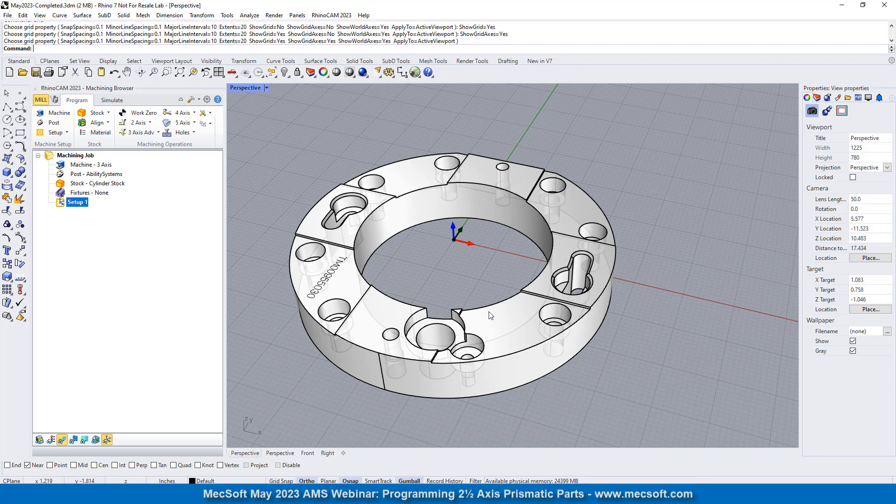
{"action": "left_click", "coordinate": [512, 324]}
{"action": "right_click_drag", "start_coordinate": [520, 276], "coordinate": [510, 239]}
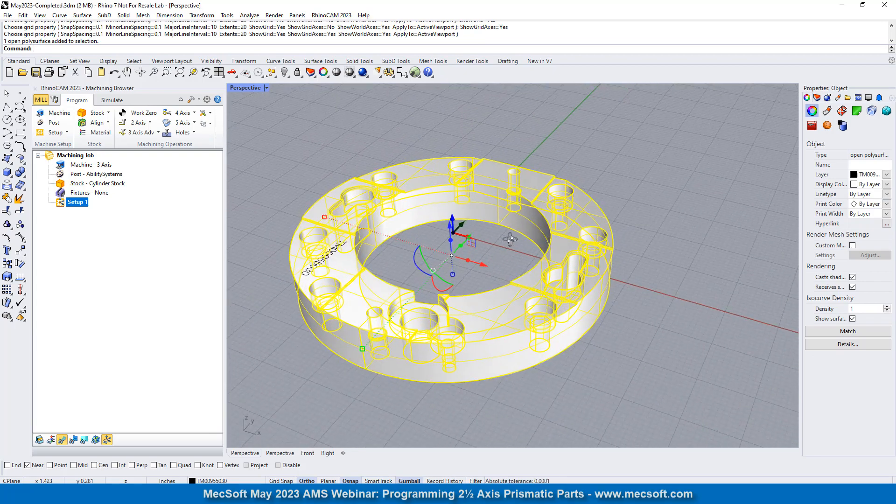
{"action": "left_click", "coordinate": [645, 181]}
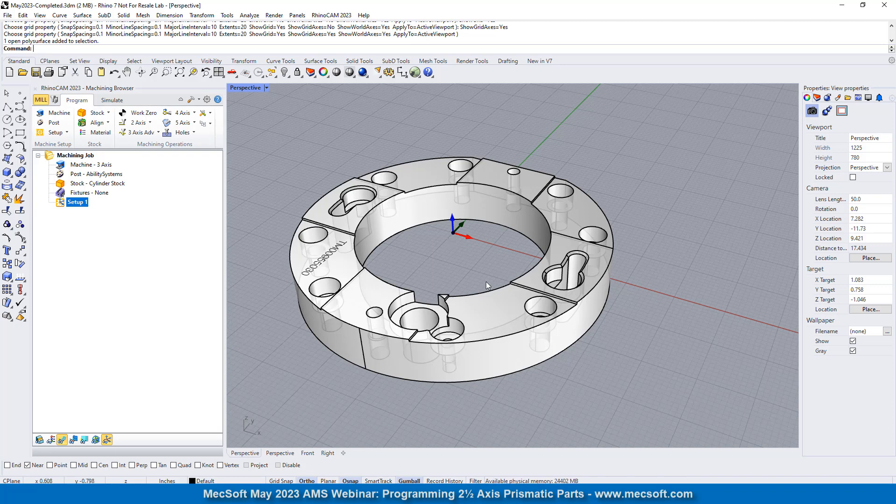
- Define a box stock and size it to the model's bounding box
{"action": "double_click", "coordinate": [62, 184]}
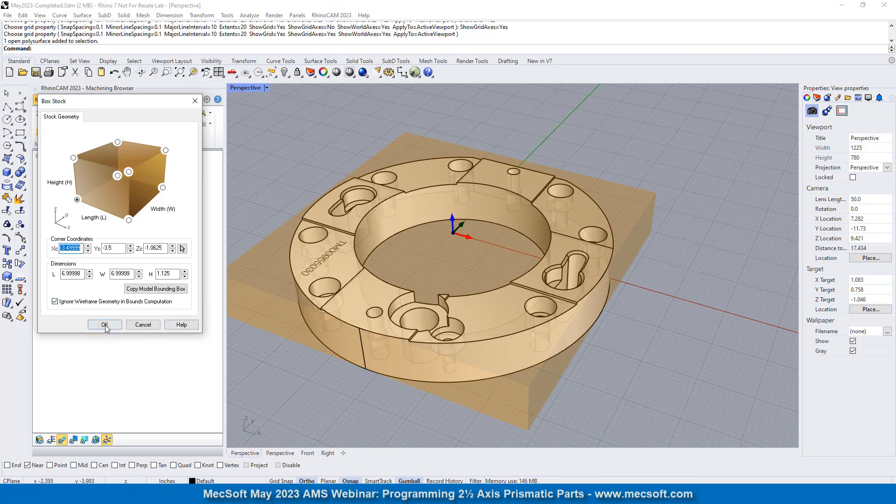
{"action": "left_click", "coordinate": [149, 290]}
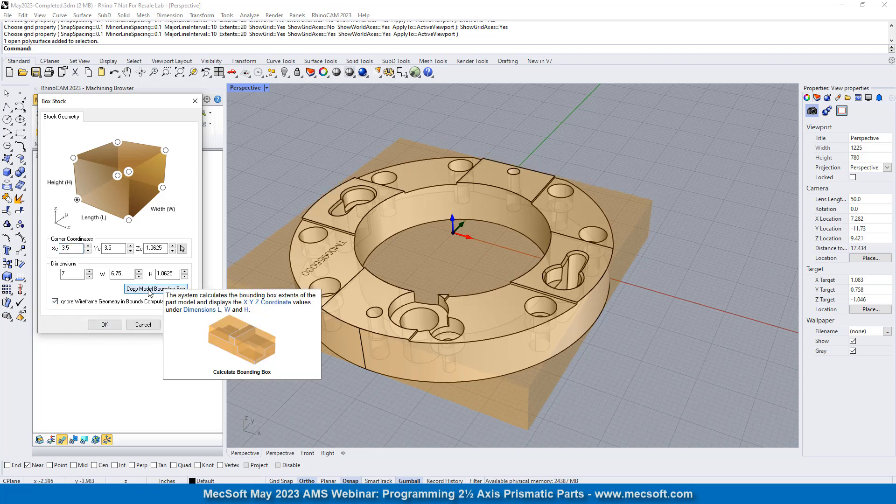
{"action": "right_click_drag", "start_coordinate": [422, 220], "coordinate": [460, 212]}
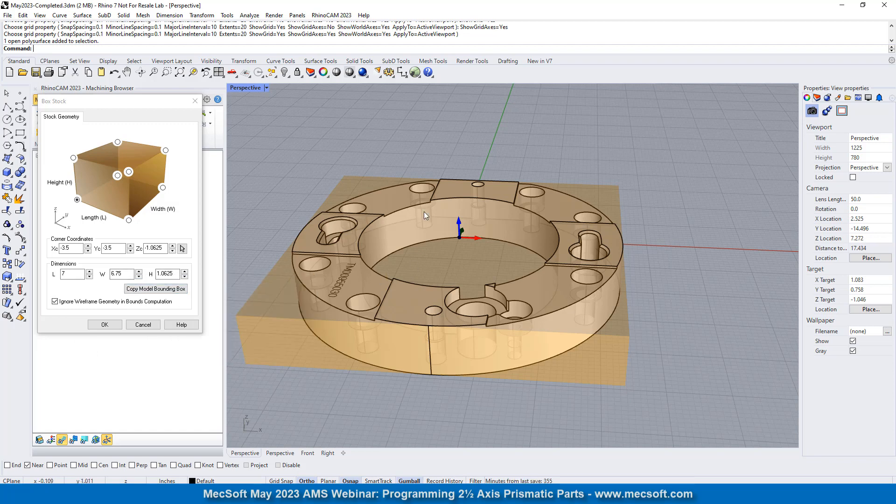
{"action": "mouse_move", "coordinate": [466, 219]}
{"action": "right_mouse_down"}
{"action": "mouse_move", "coordinate": [447, 333]}
{"action": "mouse_move", "coordinate": [484, 221]}
{"action": "right_mouse_up"}
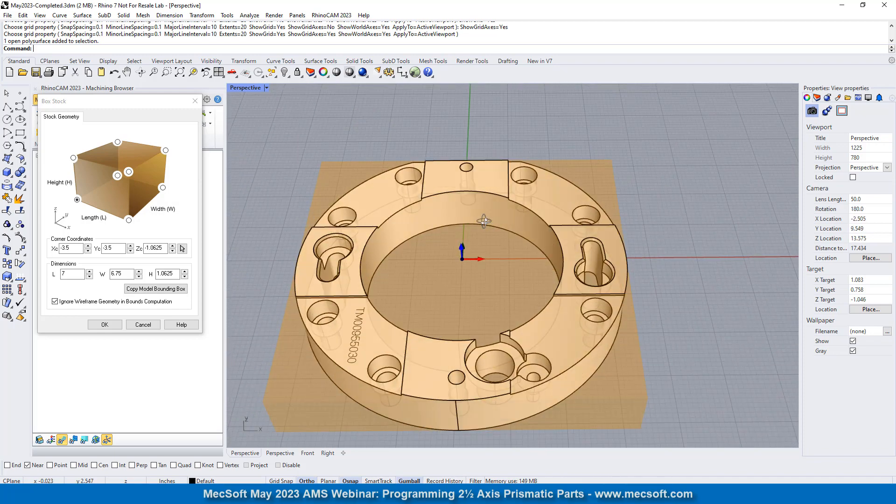
- Enlarge the box stock to a length of 7.125, a width of 6.875 and a slightly greater height, and accept it
{"action": "double_click", "coordinate": [78, 275]}
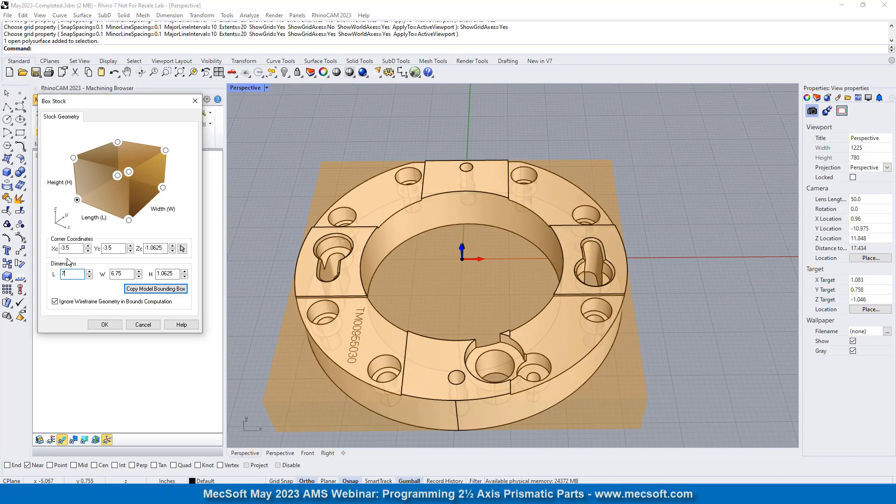
{"action": "type", "text": ".125"}
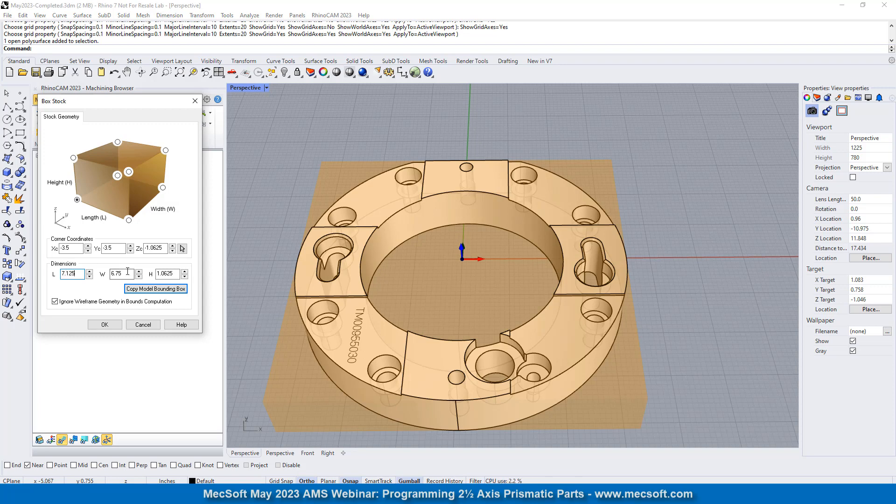
{"action": "double_click", "coordinate": [128, 273]}
{"action": "key", "text": "Tab"}
{"action": "type", "text": "1"}
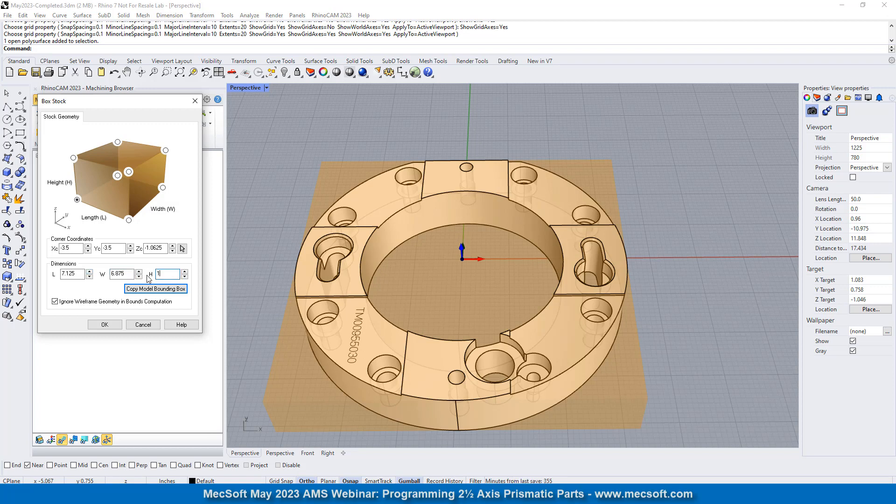
{"action": "type", "text": ".125"}
{"action": "left_click", "coordinate": [106, 324]}
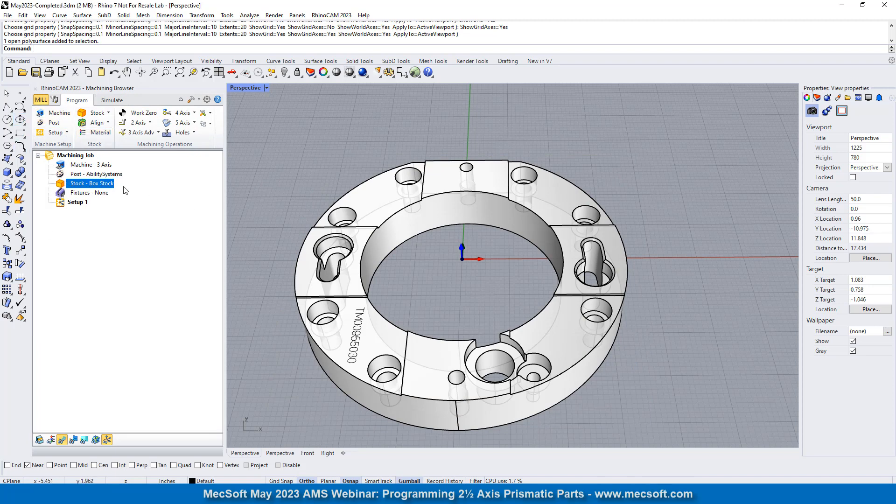
- Align the stock about the part with Bottom Z alignment and Center XY alignment
{"action": "left_click", "coordinate": [107, 122]}
{"action": "left_click", "coordinate": [93, 141]}
{"action": "right_click_drag", "start_coordinate": [472, 171], "coordinate": [473, 220]}
{"action": "left_click", "coordinate": [139, 234]}
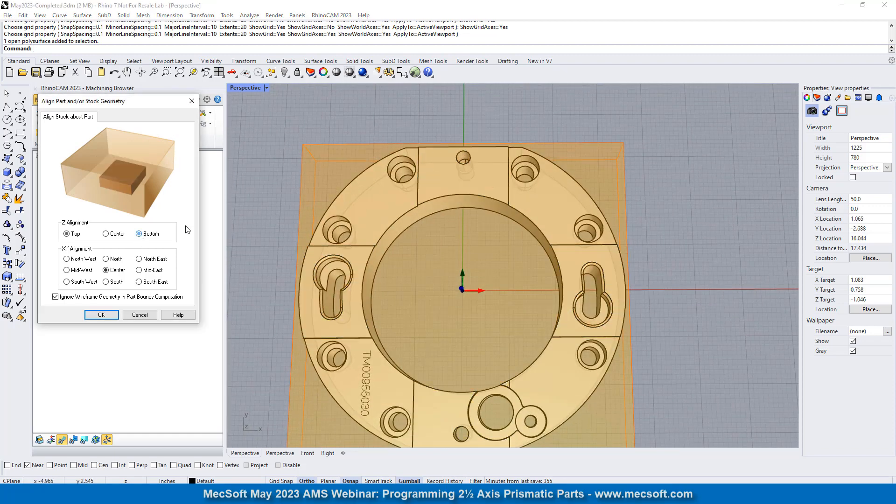
{"action": "right_click_drag", "start_coordinate": [417, 286], "coordinate": [448, 281]}
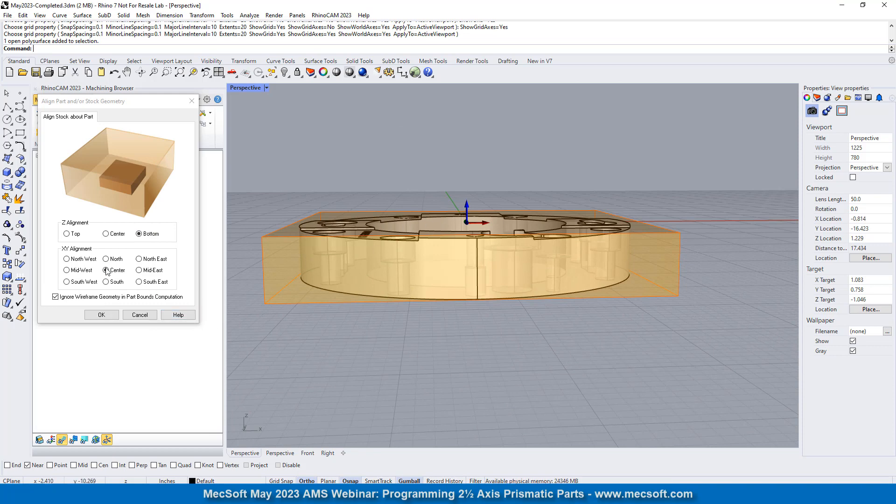
{"action": "left_click", "coordinate": [113, 315]}
- Turn on the stock's visibility in the viewport to show the box around the ring
{"action": "right_click_drag", "start_coordinate": [439, 244], "coordinate": [453, 266]}
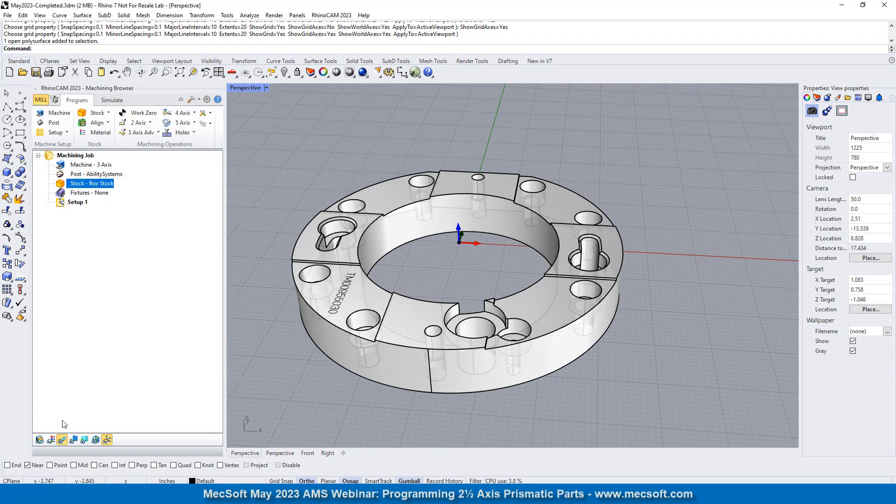
{"action": "left_click", "coordinate": [40, 440]}
{"action": "right_click_drag", "start_coordinate": [302, 277], "coordinate": [475, 198]}
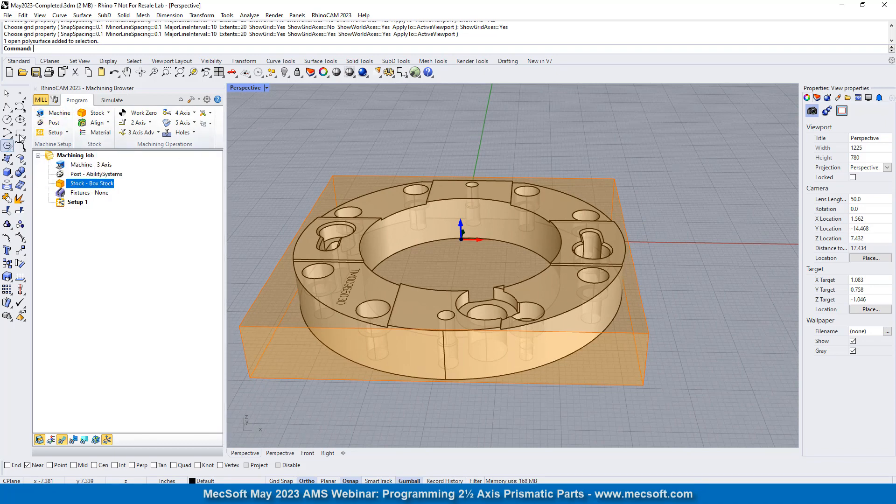
- Define the machine tool manually as a 3 Axis machine
{"action": "left_click", "coordinate": [54, 113]}
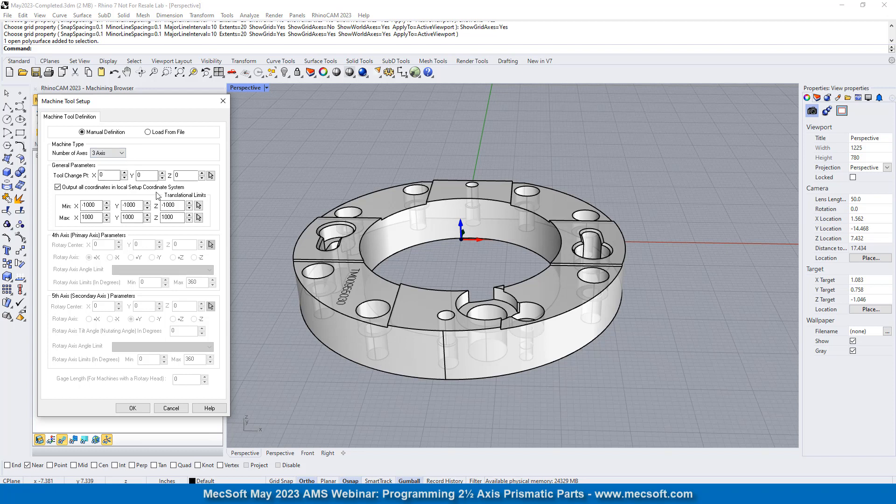
{"action": "left_click", "coordinate": [122, 154]}
{"action": "left_click", "coordinate": [112, 162]}
{"action": "left_click", "coordinate": [133, 409]}
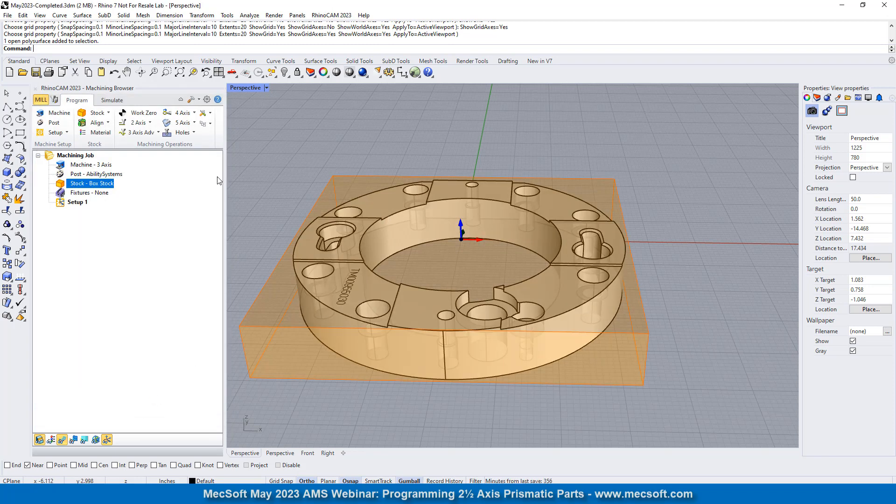
- Set the current legacy post-processor to Haas
{"action": "left_click", "coordinate": [54, 123]}
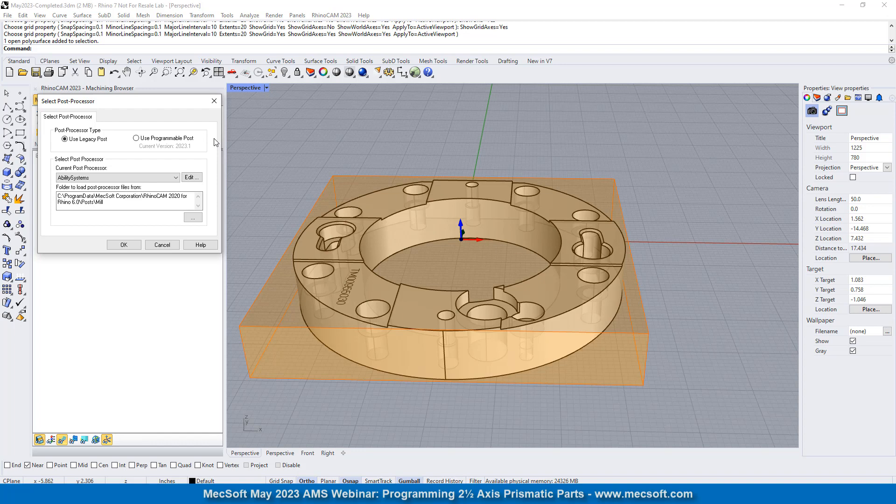
{"action": "left_click", "coordinate": [103, 182]}
{"action": "left_click_drag", "start_coordinate": [176, 193], "coordinate": [190, 274]}
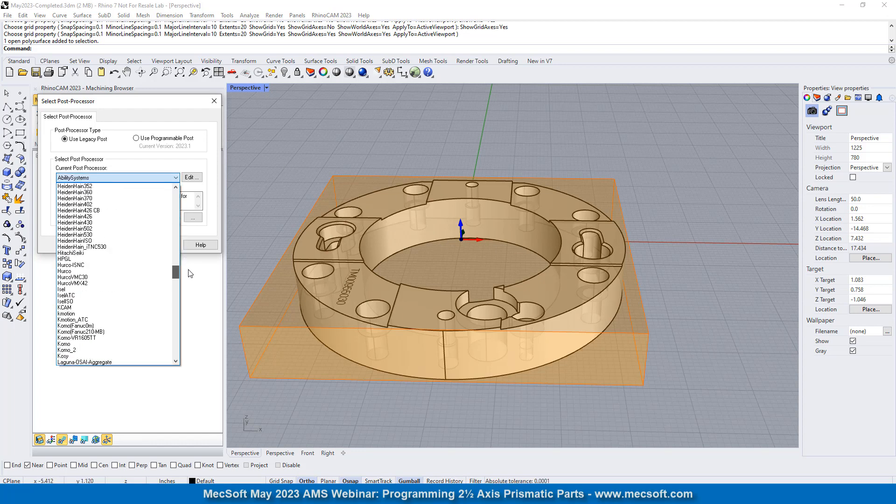
{"action": "scroll", "coordinate": [82, 236], "scroll_direction": "up", "scroll_amount": 2}
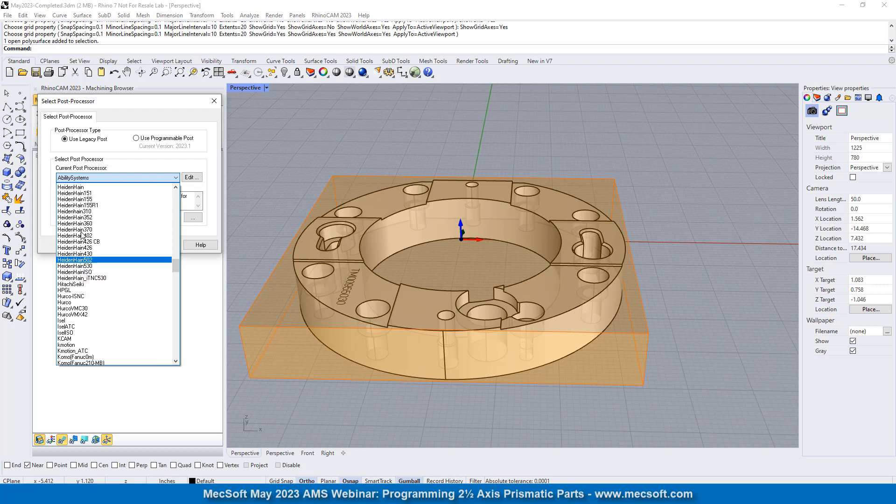
{"action": "scroll", "coordinate": [82, 234], "scroll_direction": "up", "scroll_amount": 3}
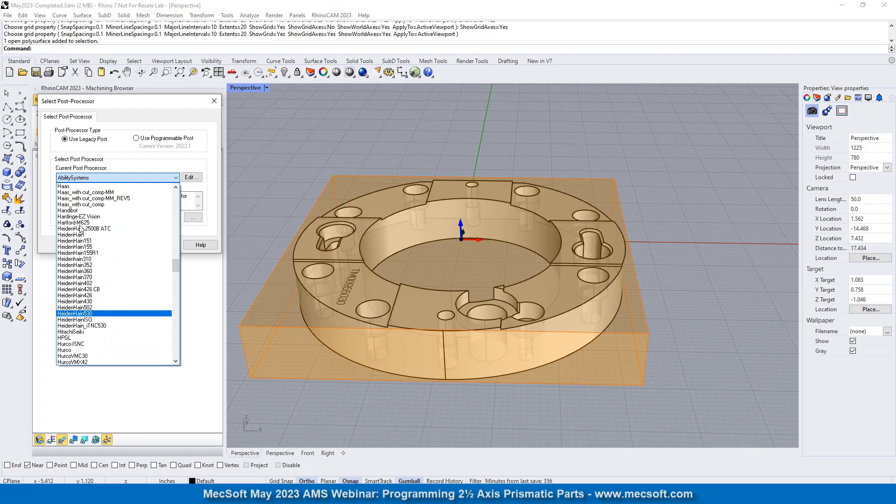
{"action": "scroll", "coordinate": [81, 228], "scroll_direction": "up", "scroll_amount": 3}
{"action": "left_click", "coordinate": [78, 259]}
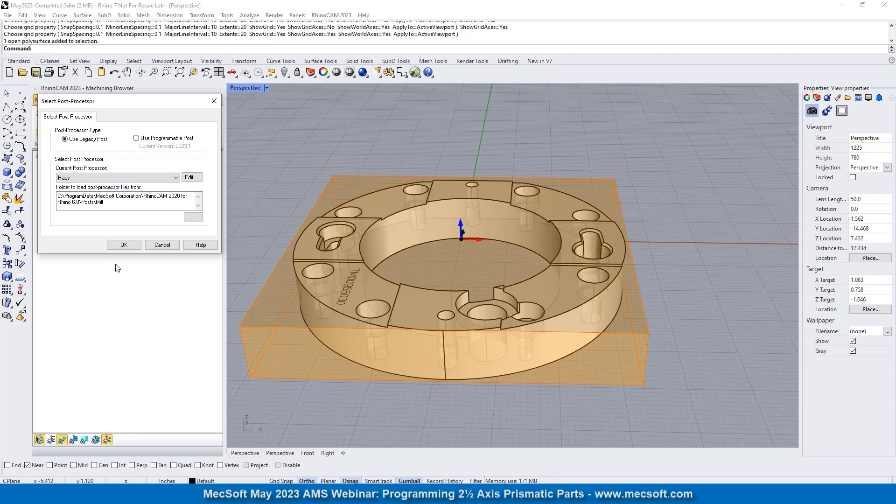
{"action": "left_click", "coordinate": [123, 244]}
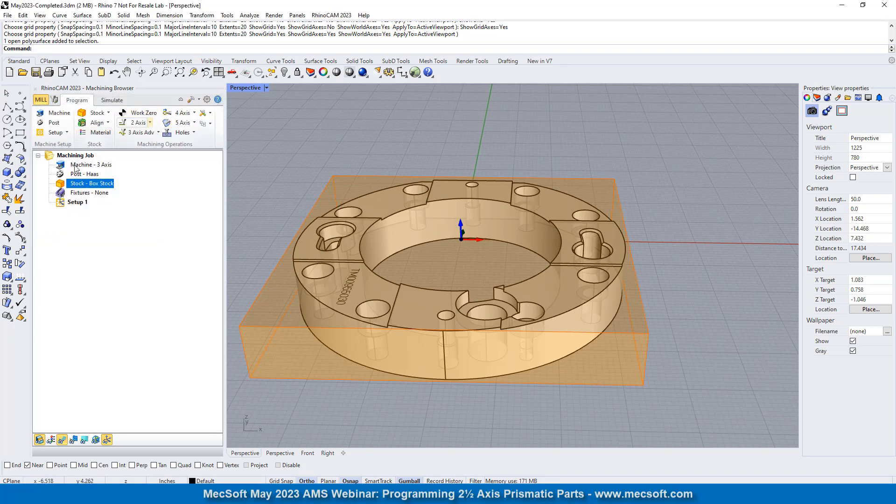
- Review the job's machine, post, stock and setup entries, and examine the ring's features inside the stock from several angles
{"action": "left_click", "coordinate": [77, 164]}
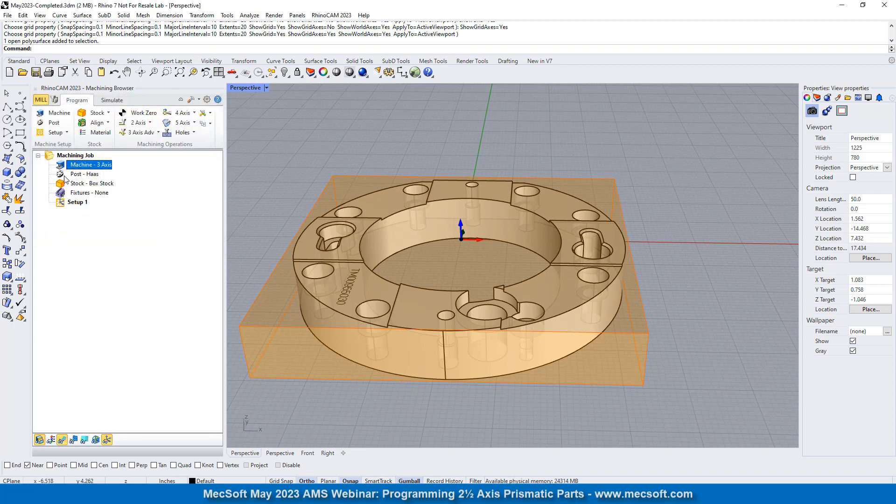
{"action": "left_click", "coordinate": [86, 174]}
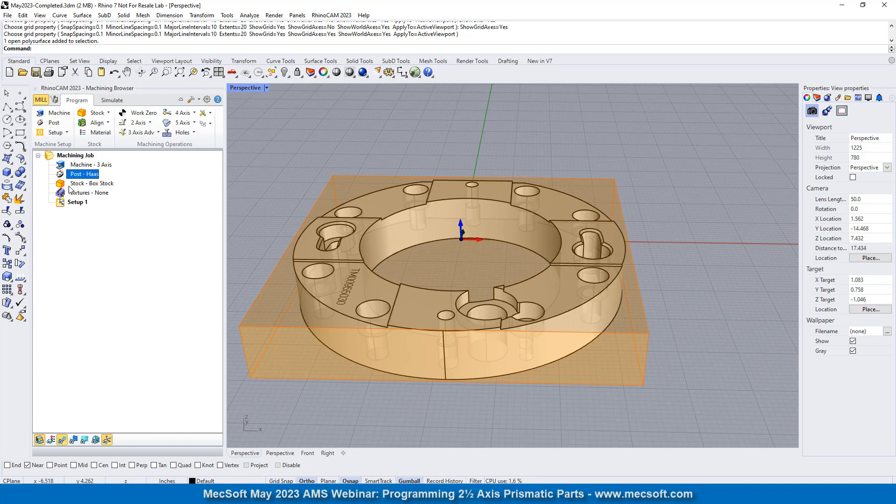
{"action": "left_click", "coordinate": [102, 184]}
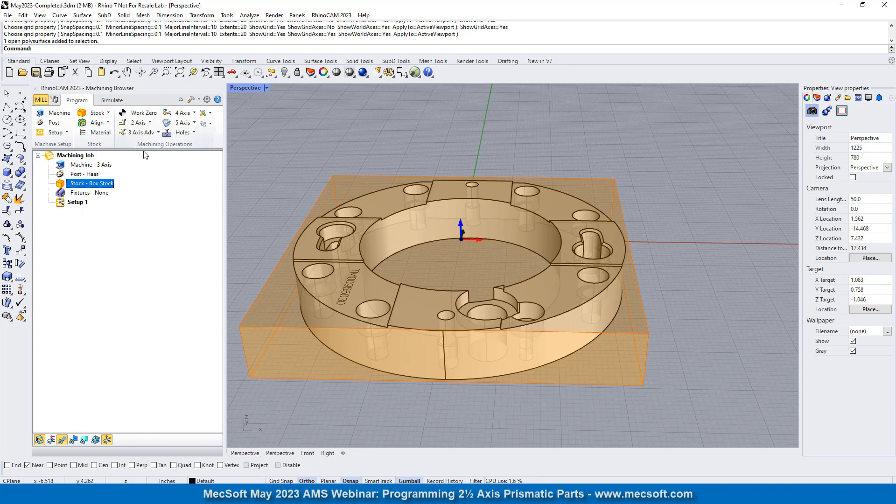
{"action": "left_click", "coordinate": [66, 133]}
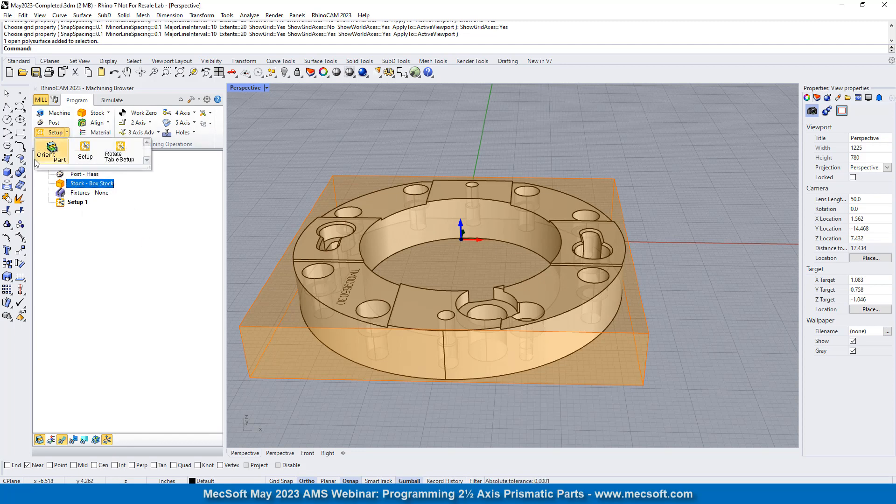
{"action": "left_click", "coordinate": [160, 191]}
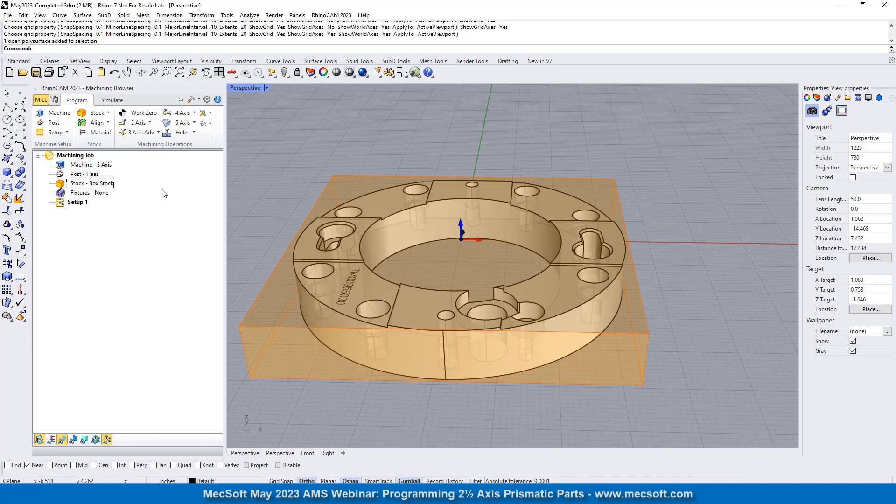
{"action": "left_click", "coordinate": [61, 204]}
{"action": "right_click_drag", "start_coordinate": [489, 213], "coordinate": [466, 210]}
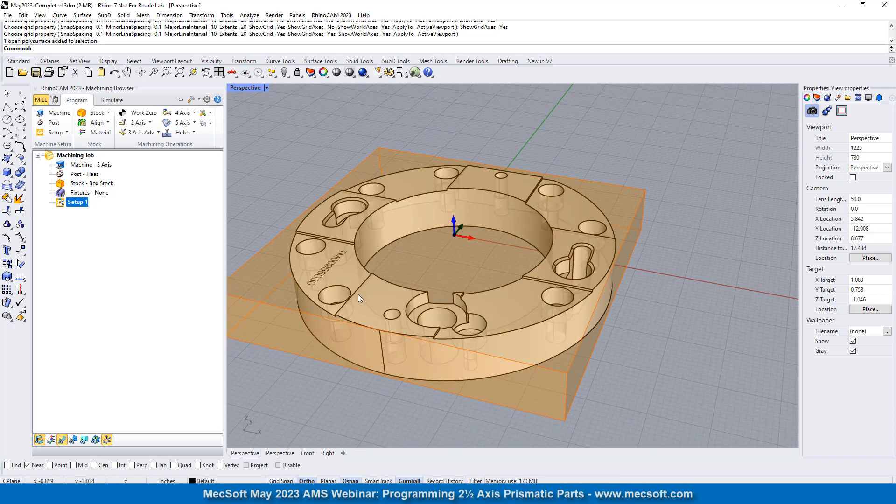
{"action": "right_click_drag", "start_coordinate": [478, 203], "coordinate": [503, 199]}
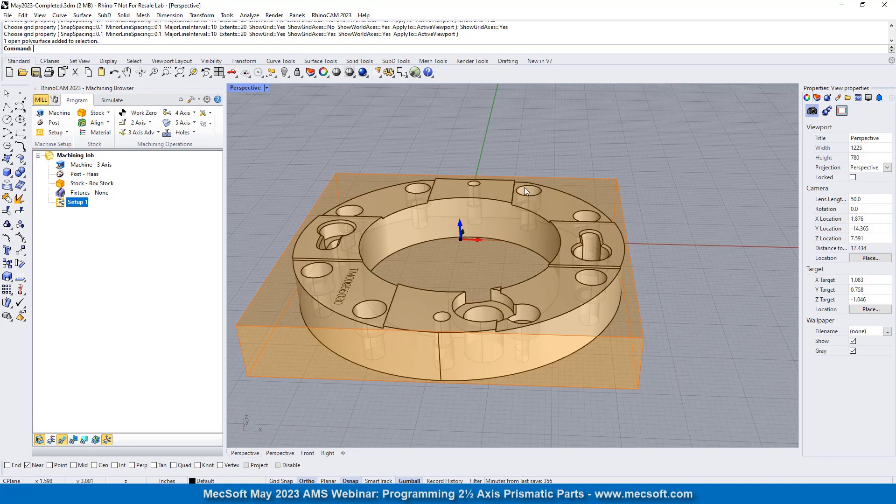
{"action": "right_click_drag", "start_coordinate": [449, 271], "coordinate": [474, 243]}
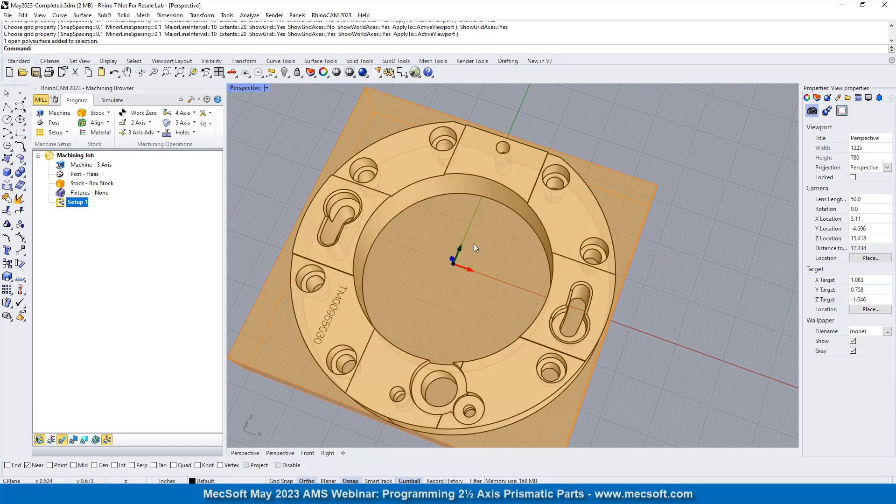
- Hide the box stock so that only the ring part is displayed in the viewport
{"action": "right_click_drag", "start_coordinate": [412, 341], "coordinate": [480, 233]}
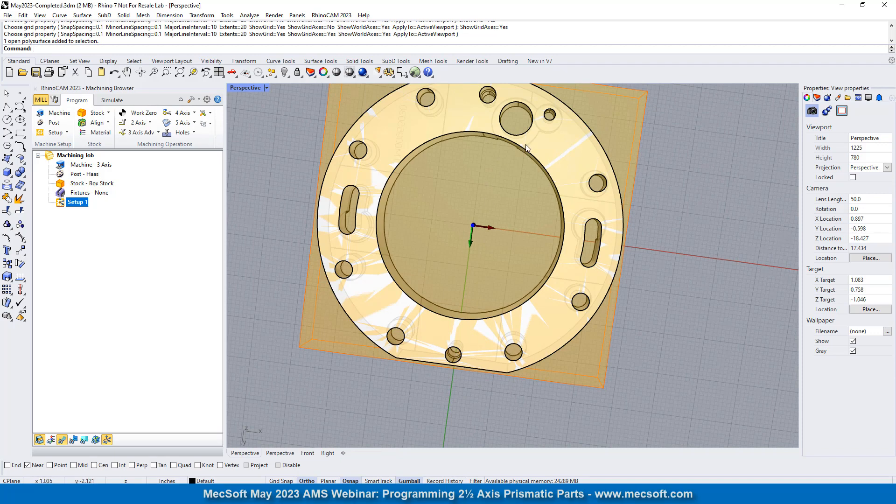
{"action": "right_click_drag", "start_coordinate": [526, 144], "coordinate": [503, 298]}
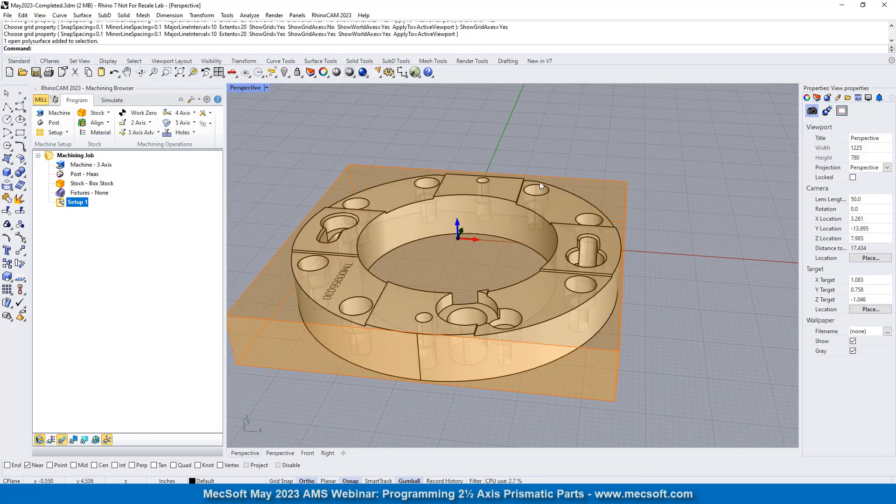
{"action": "right_click_drag", "start_coordinate": [514, 205], "coordinate": [363, 337]}
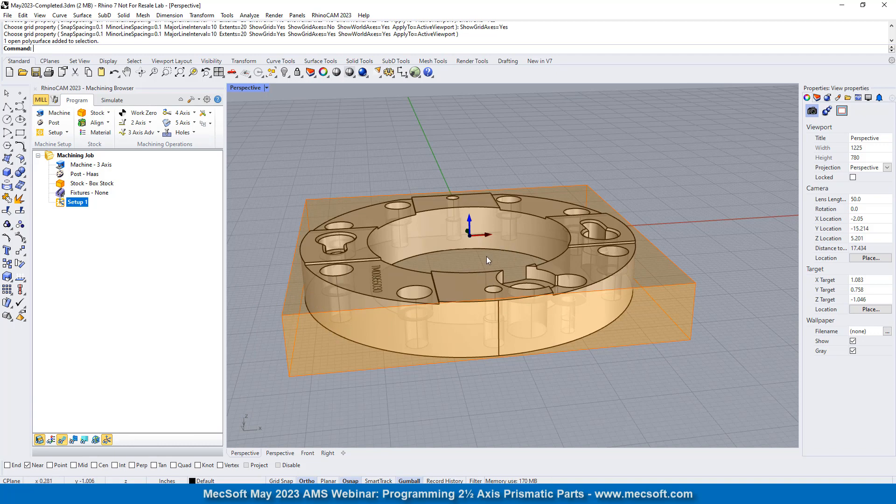
{"action": "right_click_drag", "start_coordinate": [538, 245], "coordinate": [486, 142]}
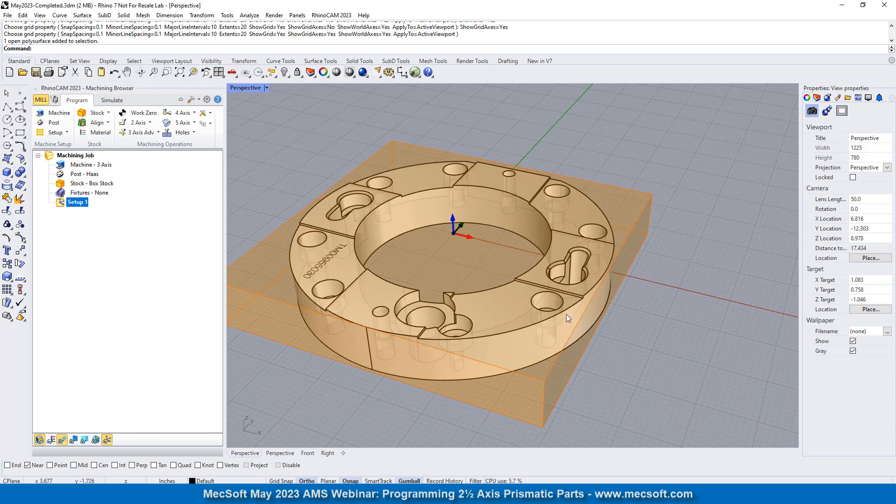
{"action": "scroll", "coordinate": [467, 230], "scroll_direction": "down", "scroll_amount": 5}
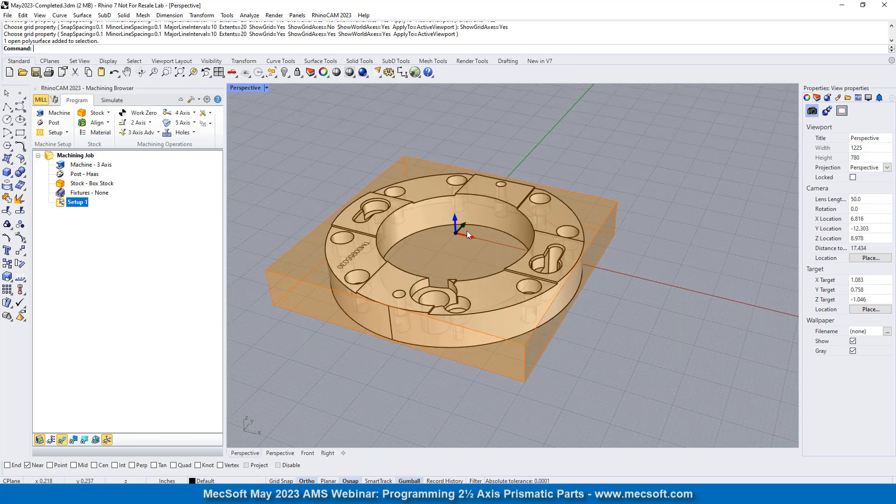
{"action": "right_click_drag", "start_coordinate": [444, 242], "coordinate": [450, 248]}
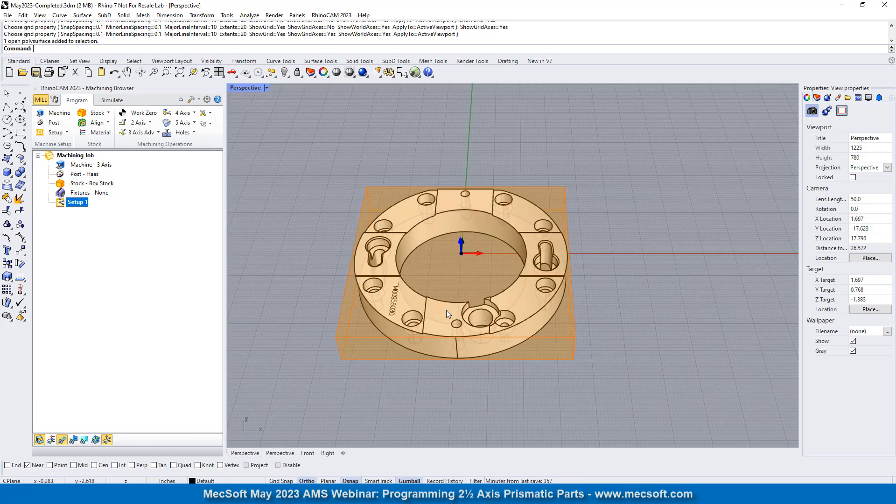
{"action": "left_click", "coordinate": [39, 440]}
- Examine the ring's counterbored holes, keyed slots and shallow raised-step edges from several angles and close up
{"action": "scroll", "coordinate": [411, 286], "scroll_direction": "up", "scroll_amount": 2}
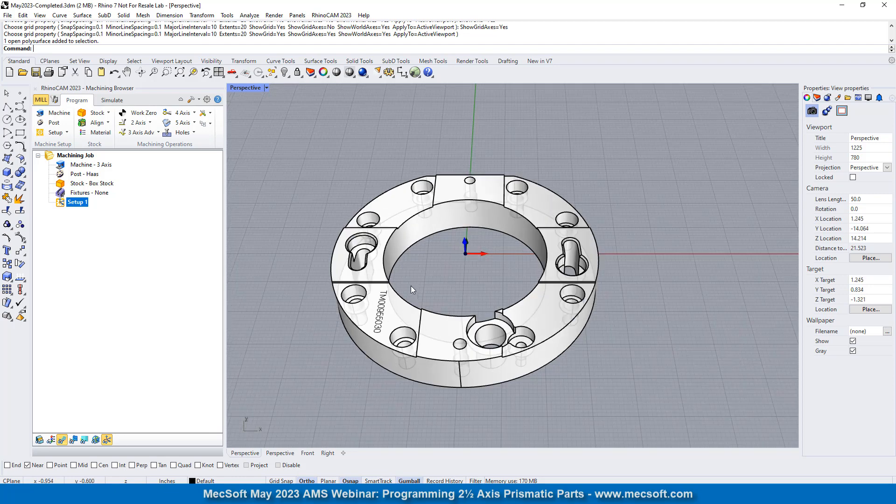
{"action": "scroll", "coordinate": [425, 290], "scroll_direction": "up", "scroll_amount": 2}
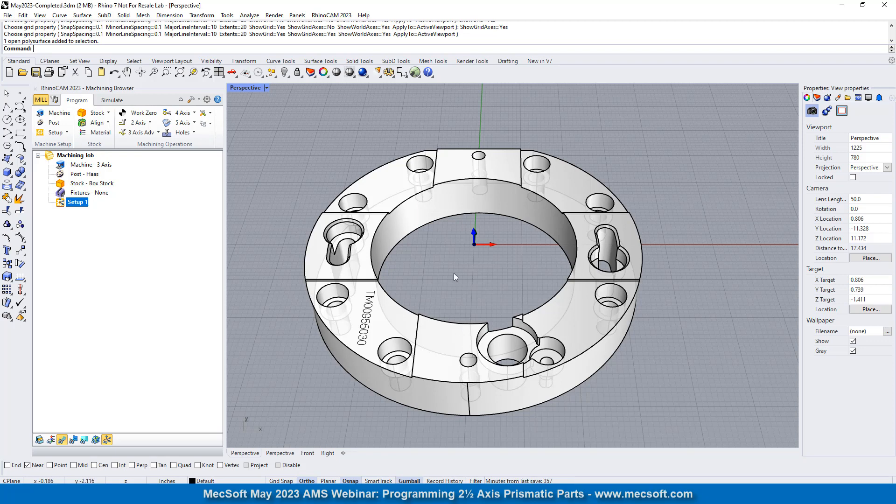
{"action": "right_click_drag", "start_coordinate": [454, 273], "coordinate": [427, 180]}
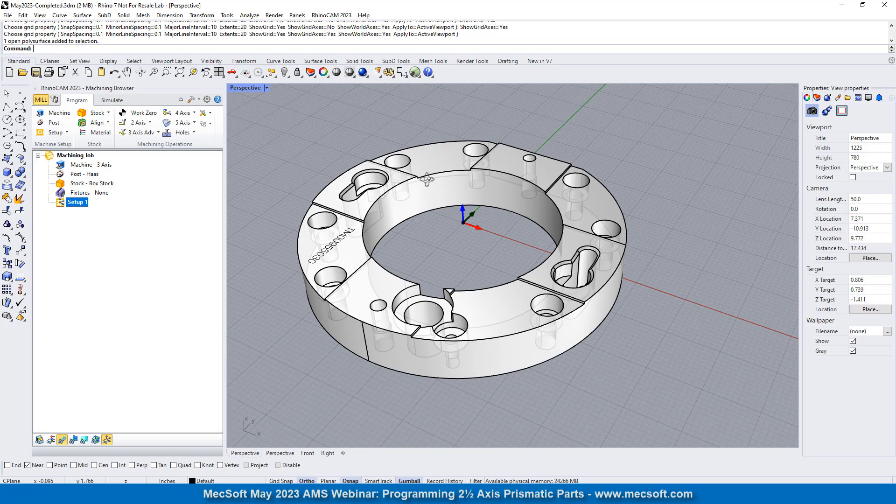
{"action": "right_click_drag", "start_coordinate": [428, 180], "coordinate": [427, 180]}
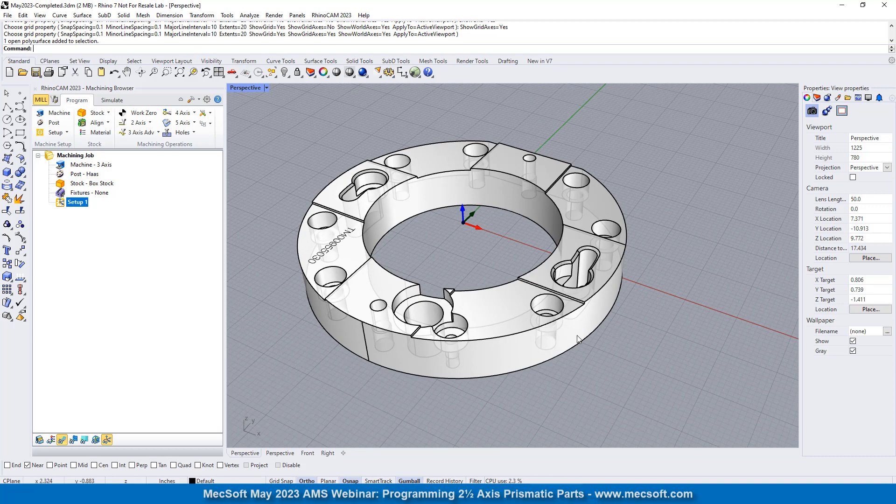
{"action": "scroll", "coordinate": [555, 298], "scroll_direction": "up", "scroll_amount": 5}
{"action": "scroll", "coordinate": [488, 262], "scroll_direction": "up", "scroll_amount": 3}
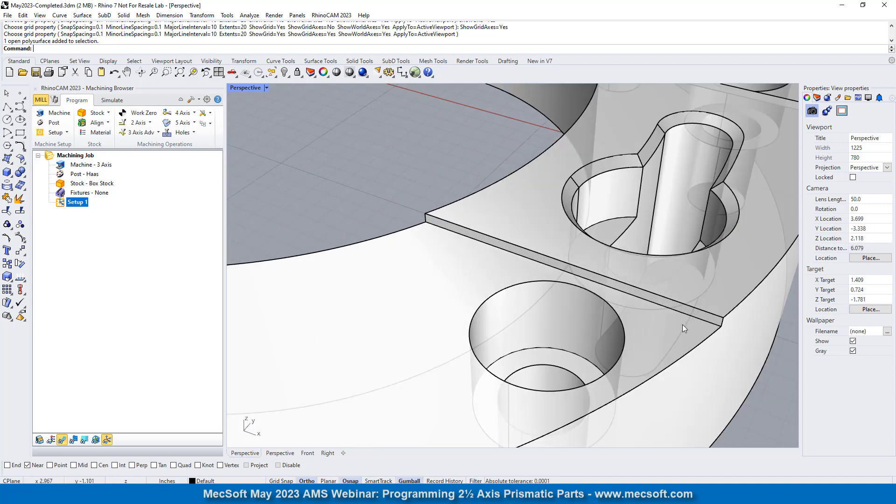
{"action": "scroll", "coordinate": [688, 315], "scroll_direction": "down", "scroll_amount": 10}
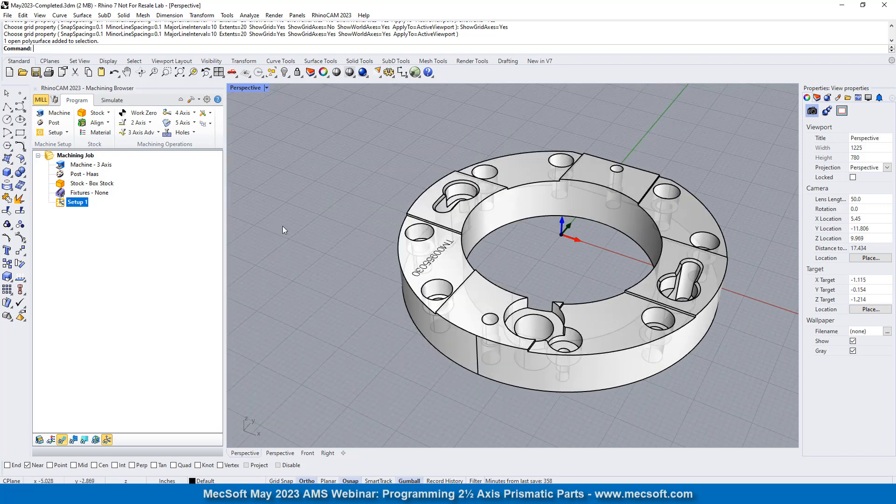
- With End snap replacing Near, draw a line along Y = -1.000 between the outer lower endpoints of the opposite shallow step edges
{"action": "left_click", "coordinate": [7, 107]}
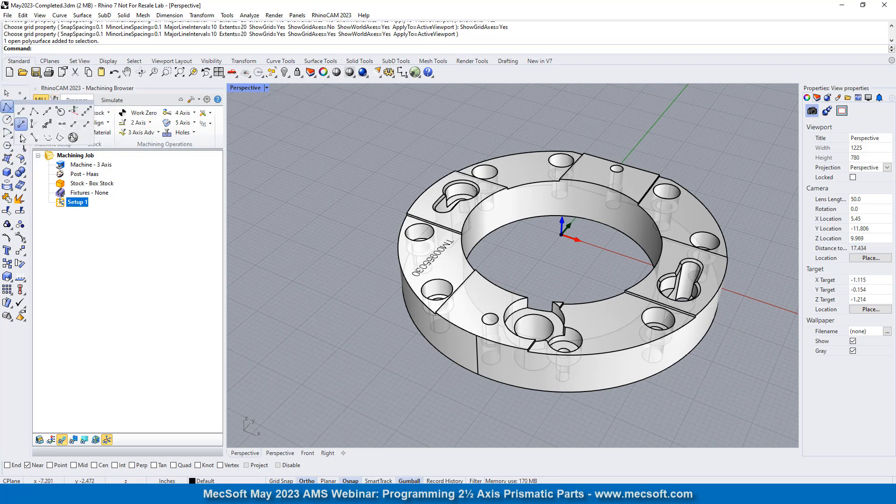
{"action": "left_click", "coordinate": [21, 111]}
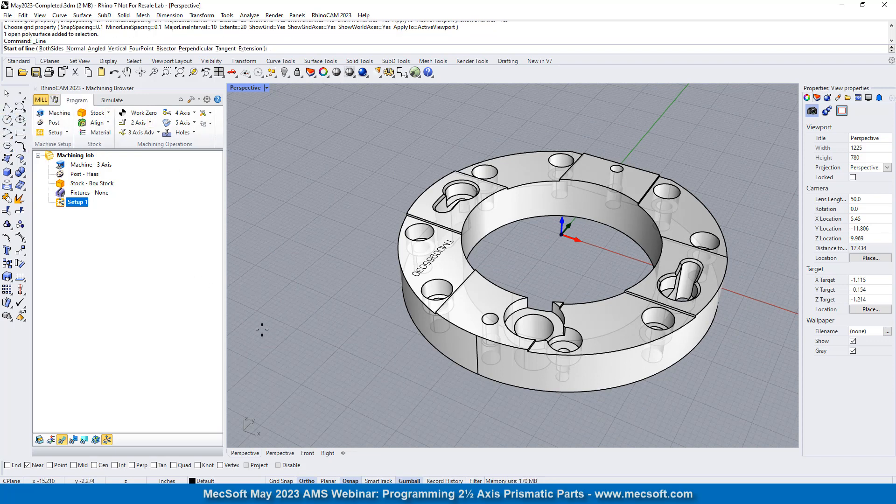
{"action": "left_click", "coordinate": [28, 465]}
{"action": "left_click", "coordinate": [8, 466]}
{"action": "scroll", "coordinate": [577, 320], "scroll_direction": "up", "scroll_amount": 5}
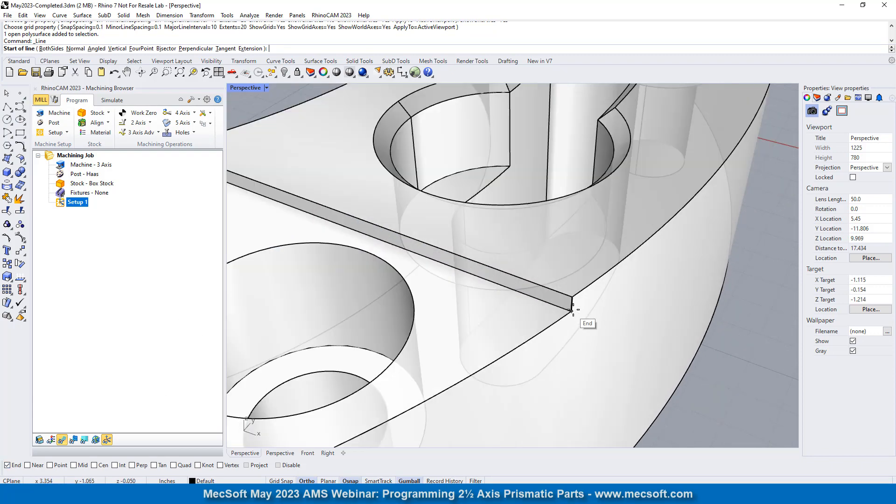
{"action": "left_click", "coordinate": [577, 320]}
{"action": "scroll", "coordinate": [578, 320], "scroll_direction": "down", "scroll_amount": 5}
{"action": "scroll", "coordinate": [578, 274], "scroll_direction": "up", "scroll_amount": 5}
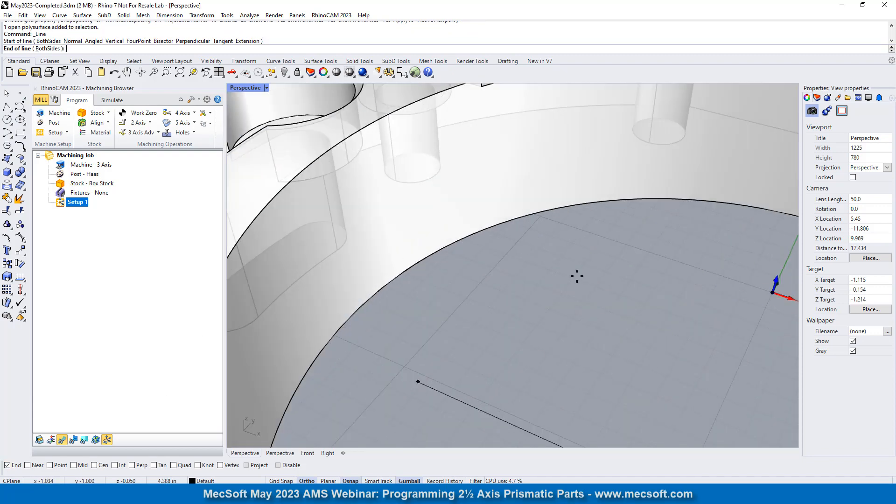
{"action": "scroll", "coordinate": [578, 274], "scroll_direction": "down", "scroll_amount": 5}
{"action": "scroll", "coordinate": [404, 222], "scroll_direction": "up", "scroll_amount": 6}
{"action": "left_click", "coordinate": [404, 222]}
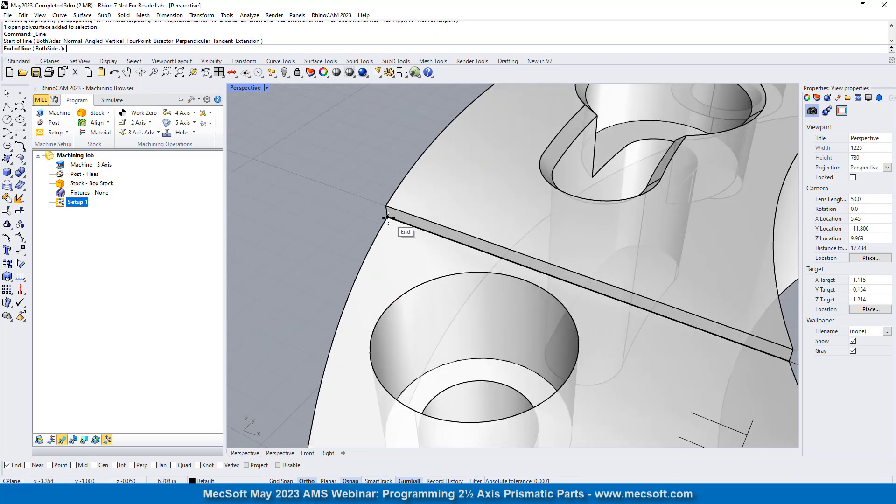
- Draw a second line along Y = 1.000, joining the outer lower endpoints of the step edges across the ring
{"action": "key", "text": "Return"}
{"action": "scroll", "coordinate": [318, 224], "scroll_direction": "down", "scroll_amount": 6}
{"action": "scroll", "coordinate": [319, 224], "scroll_direction": "down", "scroll_amount": 7}
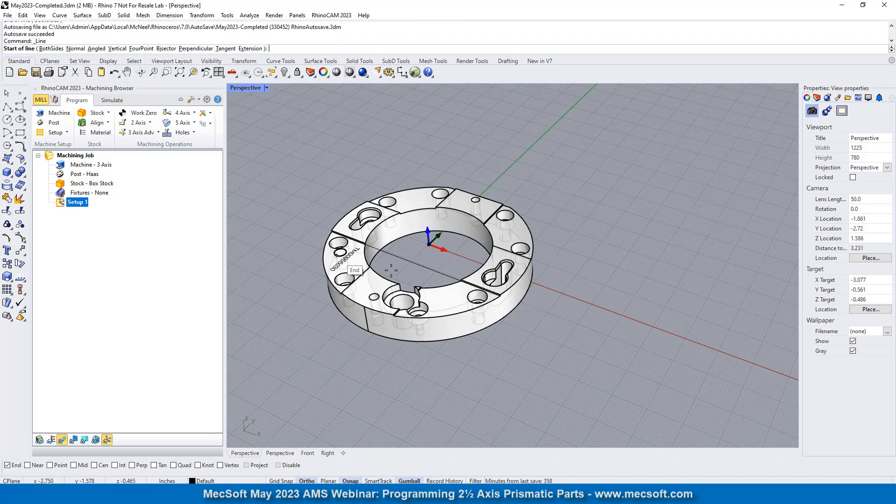
{"action": "right_click_drag", "start_coordinate": [341, 253], "coordinate": [498, 250]}
{"action": "scroll", "coordinate": [495, 249], "scroll_direction": "up", "scroll_amount": 8}
{"action": "scroll", "coordinate": [494, 246], "scroll_direction": "down", "scroll_amount": 3}
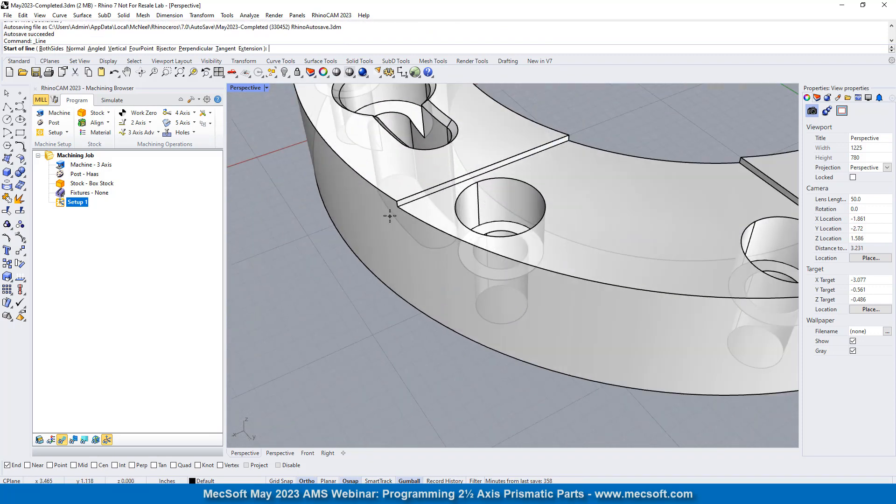
{"action": "left_click", "coordinate": [391, 213]}
{"action": "scroll", "coordinate": [470, 276], "scroll_direction": "down", "scroll_amount": 3}
{"action": "scroll", "coordinate": [471, 275], "scroll_direction": "up", "scroll_amount": 6}
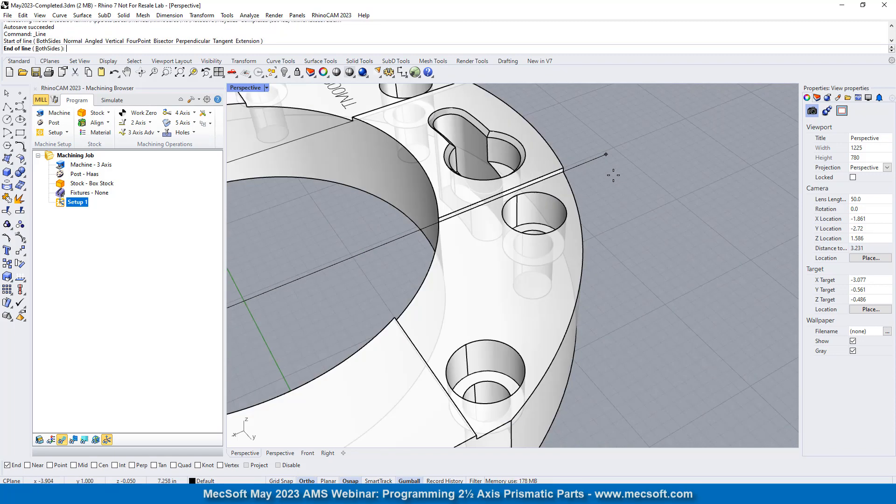
{"action": "left_click", "coordinate": [566, 185]}
- Draw a line along X = 1.000 from the step corner on the flat side to the step's outer endpoint beside the round pocket
{"action": "scroll", "coordinate": [581, 184], "scroll_direction": "down", "scroll_amount": 1}
{"action": "scroll", "coordinate": [581, 184], "scroll_direction": "down", "scroll_amount": 5}
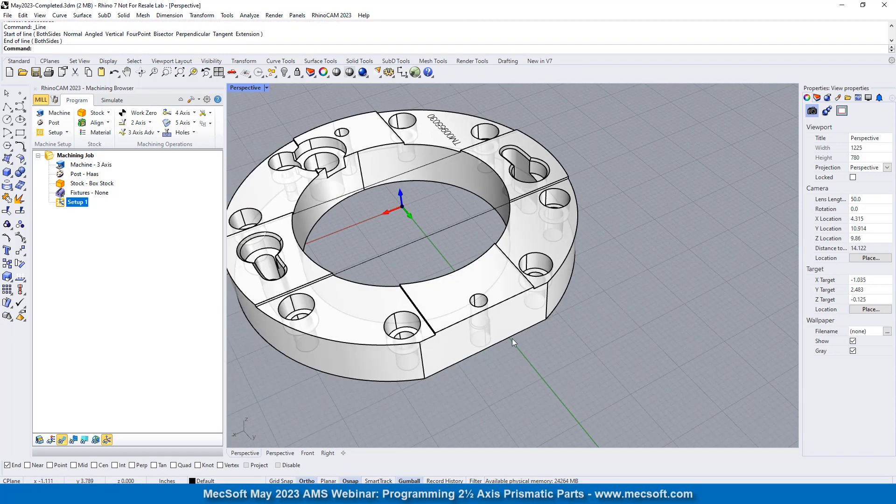
{"action": "right_click_drag", "start_coordinate": [512, 338], "coordinate": [486, 348]}
{"action": "scroll", "coordinate": [501, 329], "scroll_direction": "up", "scroll_amount": 6}
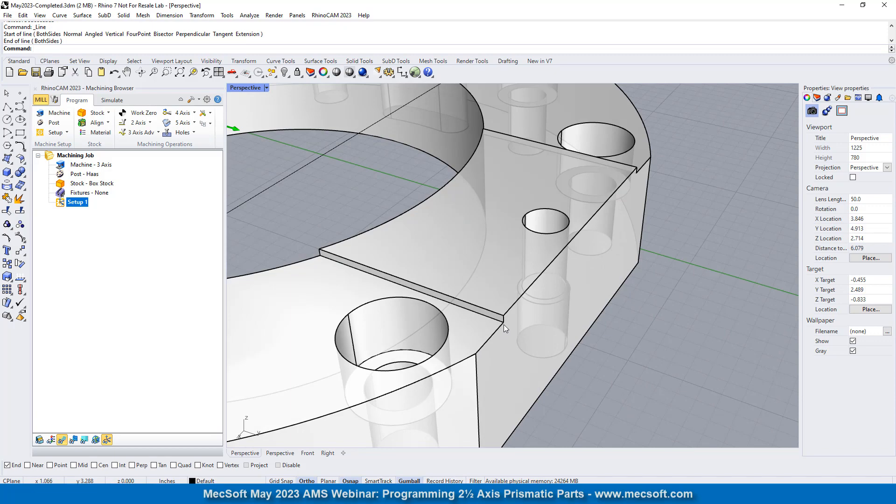
{"action": "right_click", "coordinate": [504, 325]}
{"action": "left_click", "coordinate": [503, 323]}
{"action": "scroll", "coordinate": [508, 328], "scroll_direction": "down", "scroll_amount": 8}
{"action": "scroll", "coordinate": [340, 245], "scroll_direction": "up", "scroll_amount": 7}
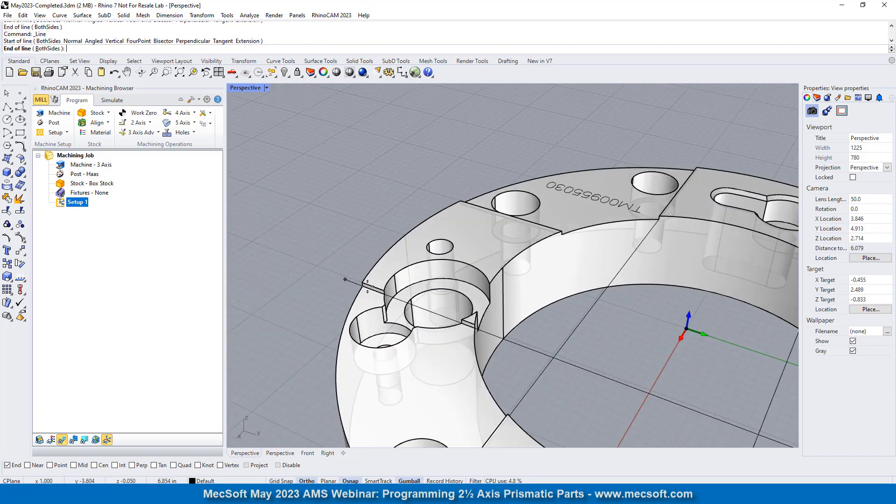
{"action": "left_click", "coordinate": [363, 284]}
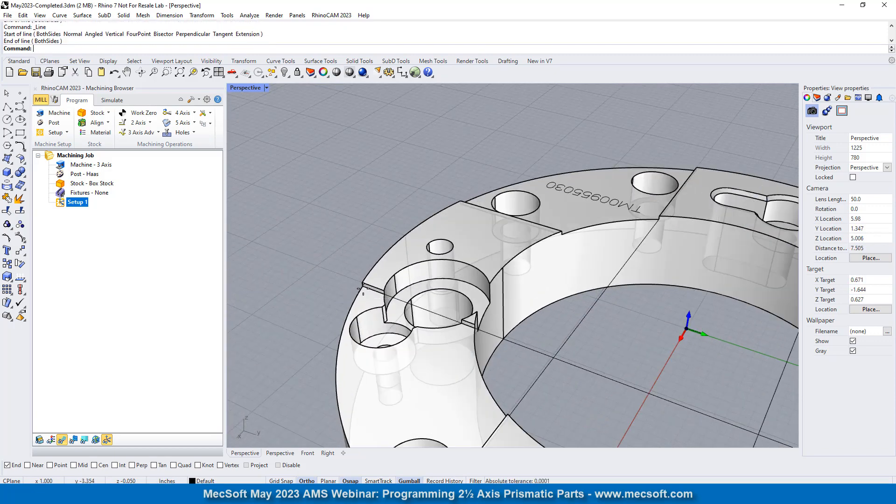
- Draw a line along X = -1.000 from the flat side's other step corner to the outer step endpoint near the engraved text
{"action": "scroll", "coordinate": [297, 269], "scroll_direction": "down", "scroll_amount": 12}
{"action": "right_click_drag", "start_coordinate": [536, 277], "coordinate": [371, 286]}
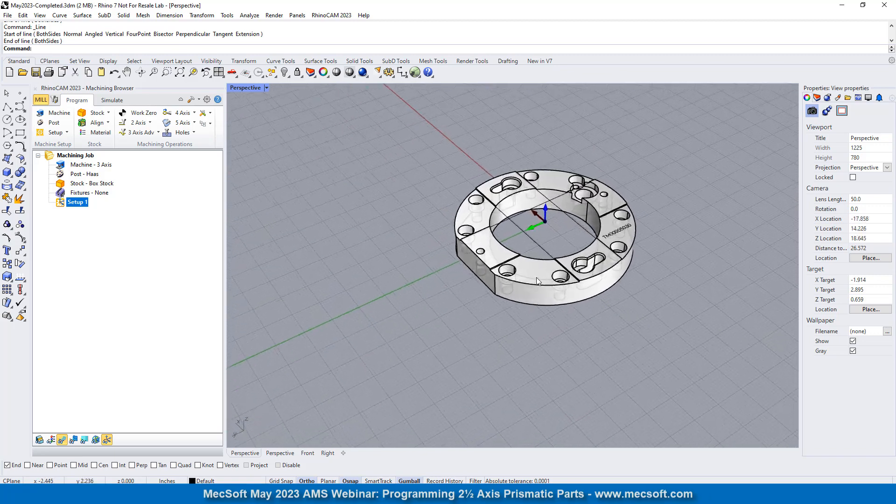
{"action": "scroll", "coordinate": [523, 273], "scroll_direction": "up", "scroll_amount": 8}
{"action": "right_click", "coordinate": [412, 269]}
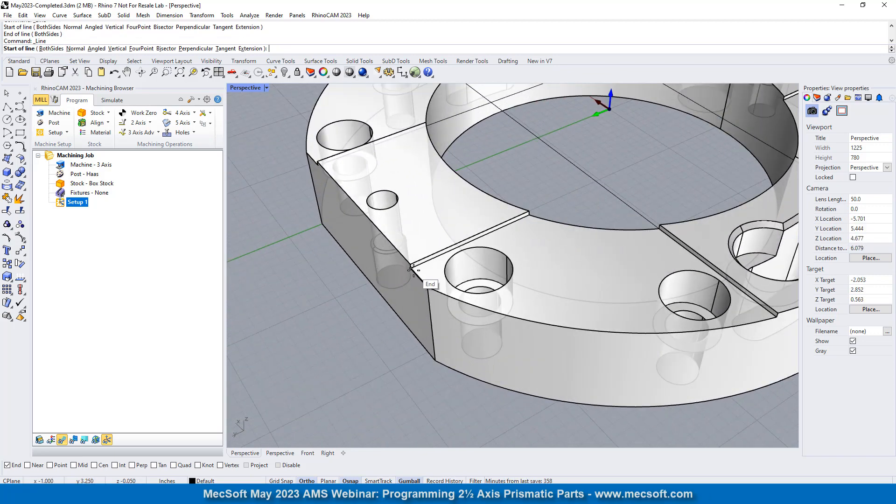
{"action": "left_click", "coordinate": [412, 269]}
{"action": "scroll", "coordinate": [412, 270], "scroll_direction": "down", "scroll_amount": 8}
{"action": "scroll", "coordinate": [557, 233], "scroll_direction": "up", "scroll_amount": 8}
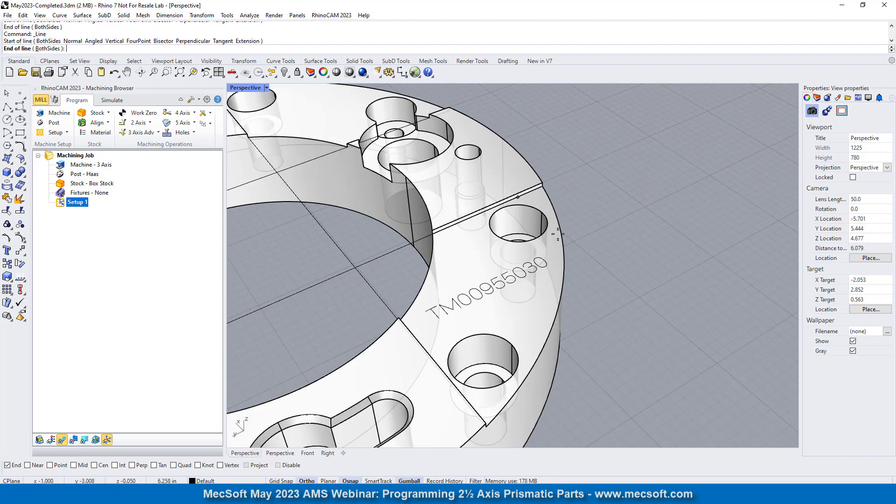
{"action": "left_click", "coordinate": [543, 186]}
- With Center snap enabled, draw a 1.150-inch-diameter circle centred in the large open-sided round pocket, through its floor edge's endpoint at the bore
{"action": "scroll", "coordinate": [609, 243], "scroll_direction": "down", "scroll_amount": 6}
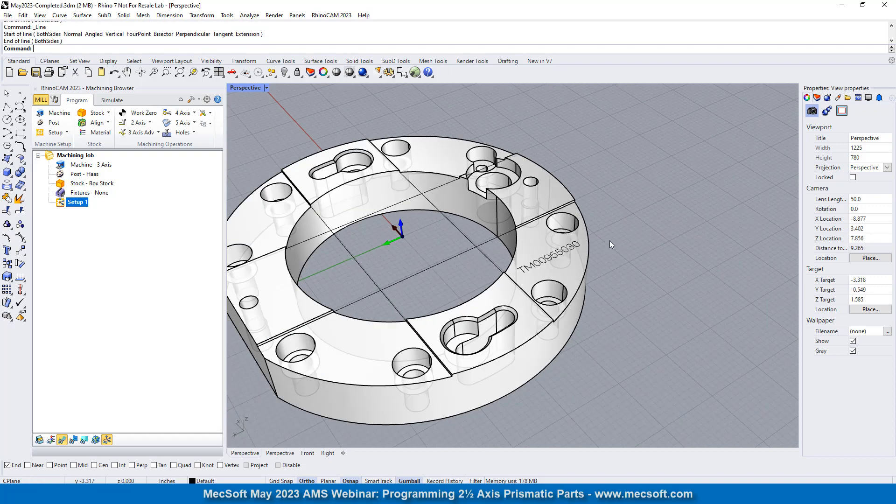
{"action": "scroll", "coordinate": [611, 244], "scroll_direction": "down", "scroll_amount": 3}
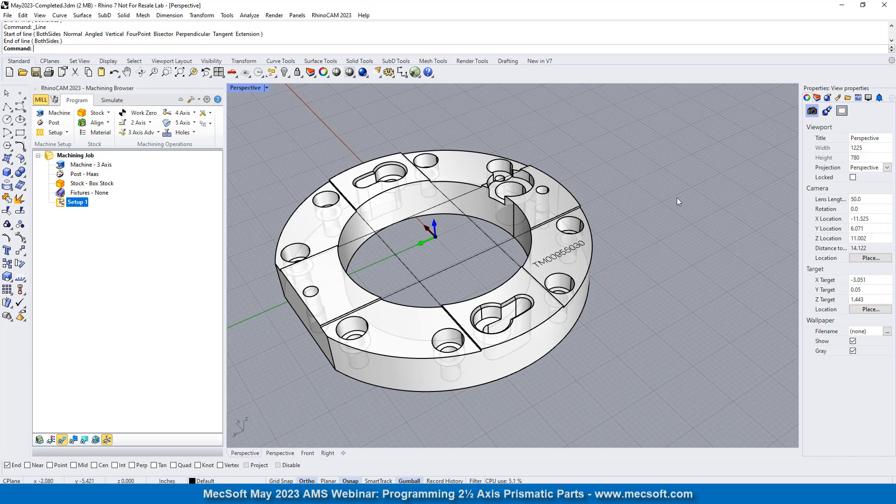
{"action": "scroll", "coordinate": [616, 122], "scroll_direction": "down", "scroll_amount": 5}
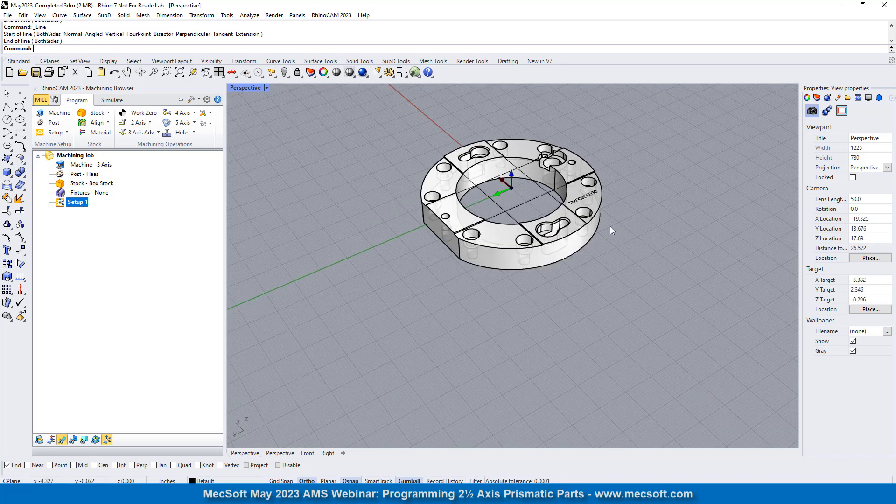
{"action": "right_click_drag", "start_coordinate": [597, 222], "coordinate": [401, 189]}
{"action": "scroll", "coordinate": [401, 189], "scroll_direction": "down", "scroll_amount": 8}
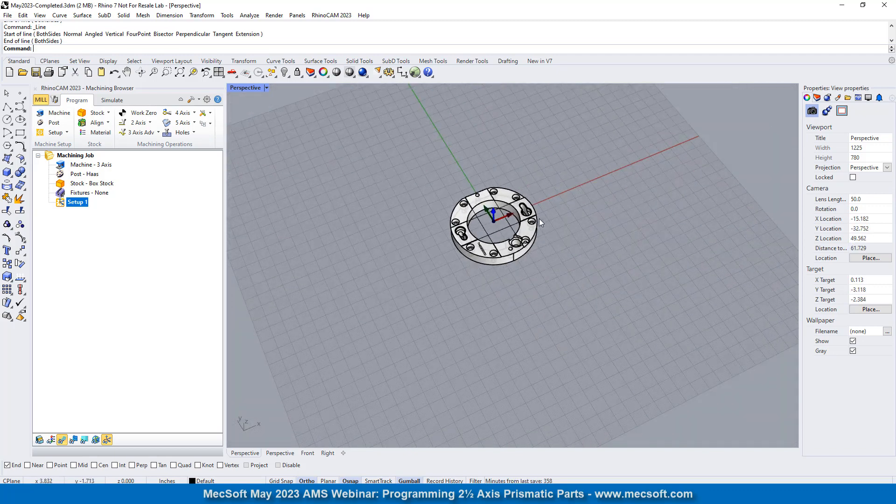
{"action": "scroll", "coordinate": [539, 218], "scroll_direction": "up", "scroll_amount": 6}
{"action": "scroll", "coordinate": [481, 272], "scroll_direction": "up", "scroll_amount": 7}
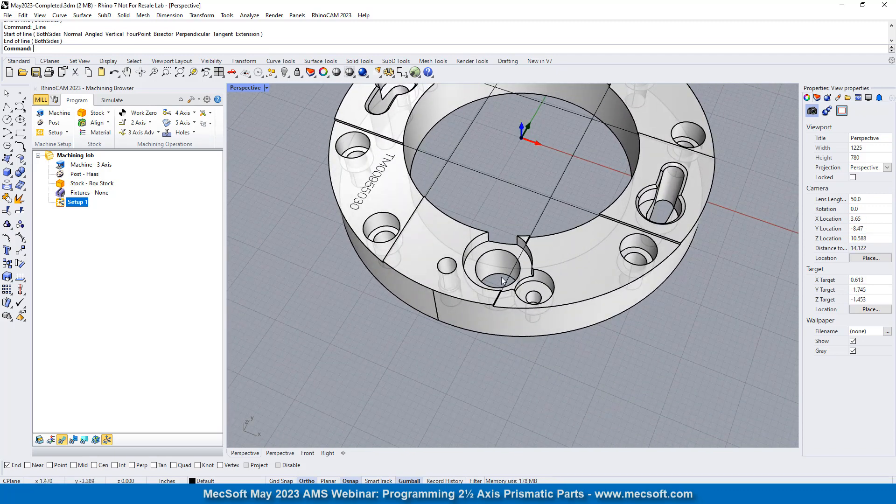
{"action": "scroll", "coordinate": [517, 247], "scroll_direction": "up", "scroll_amount": 3}
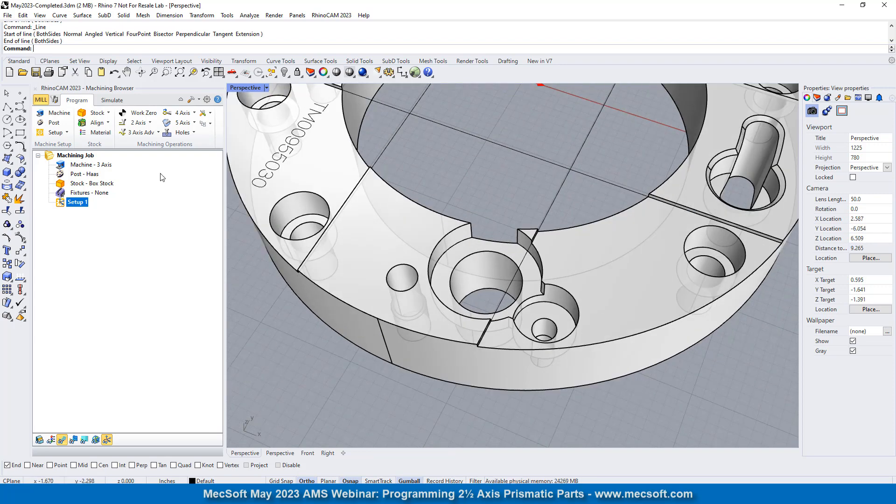
{"action": "left_click", "coordinate": [11, 124]}
{"action": "left_click", "coordinate": [14, 123]}
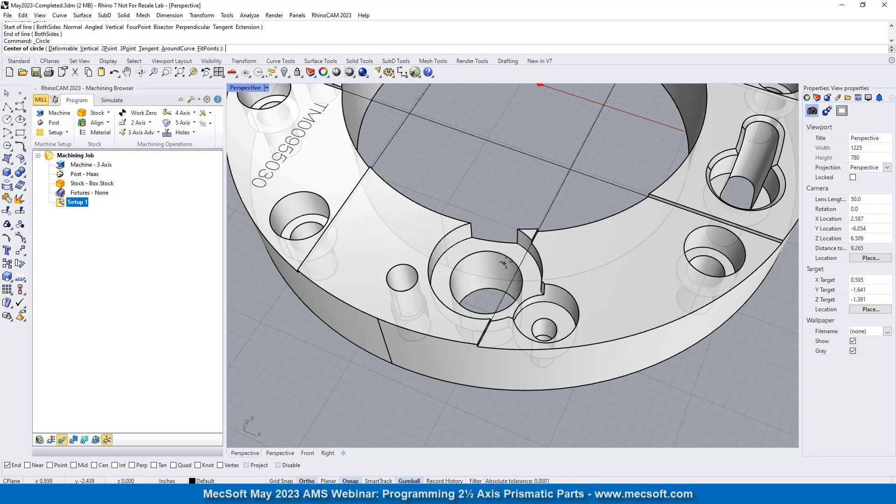
{"action": "left_click", "coordinate": [95, 465]}
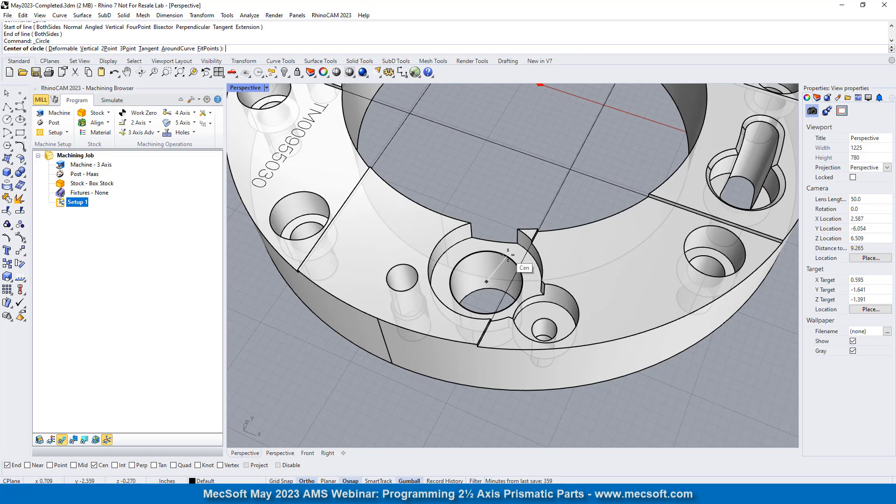
{"action": "left_click", "coordinate": [519, 267]}
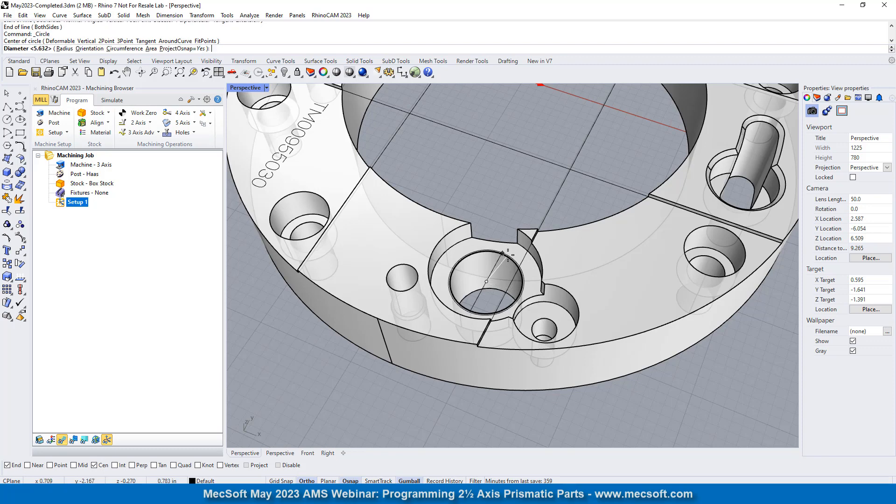
{"action": "left_click", "coordinate": [473, 242]}
- Draw a 0.750-inch-diameter circle at the counterbore floor of the keyhole pocket on the +X side, centred on its round end
{"action": "right_click_drag", "start_coordinate": [494, 292], "coordinate": [542, 278]}
{"action": "scroll", "coordinate": [453, 247], "scroll_direction": "down", "scroll_amount": 3}
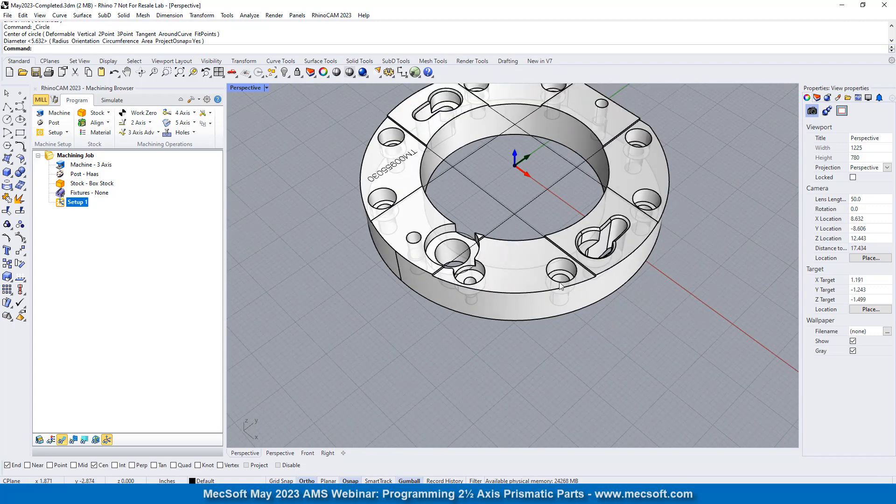
{"action": "scroll", "coordinate": [632, 250], "scroll_direction": "up", "scroll_amount": 5}
{"action": "scroll", "coordinate": [597, 218], "scroll_direction": "up", "scroll_amount": 4}
{"action": "right_click_drag", "start_coordinate": [513, 244], "coordinate": [463, 255]}
{"action": "scroll", "coordinate": [466, 207], "scroll_direction": "down", "scroll_amount": 2}
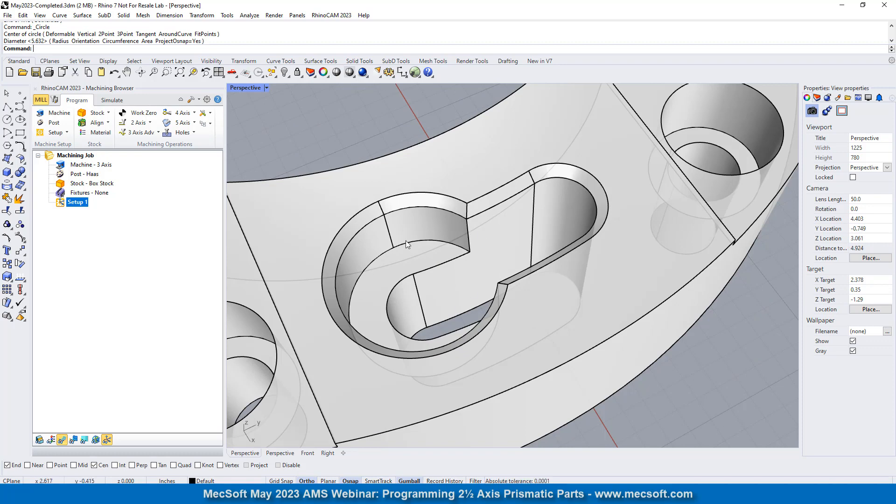
{"action": "key", "text": "Return"}
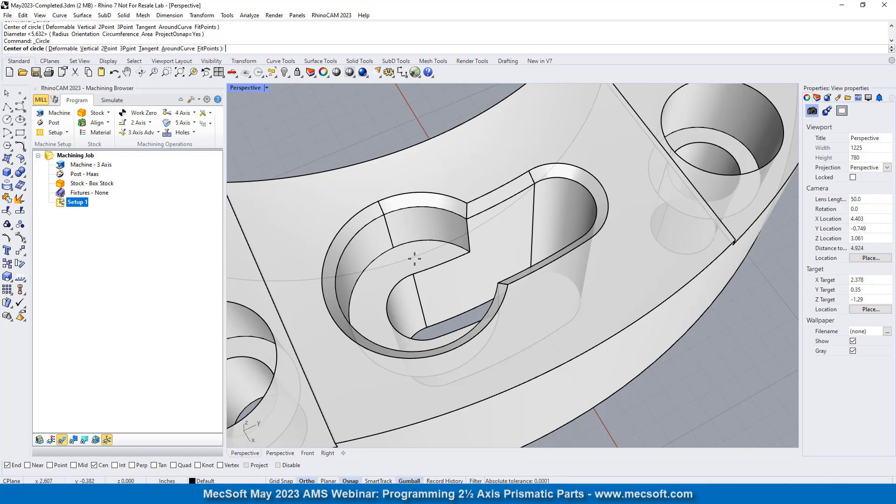
{"action": "left_click", "coordinate": [469, 256]}
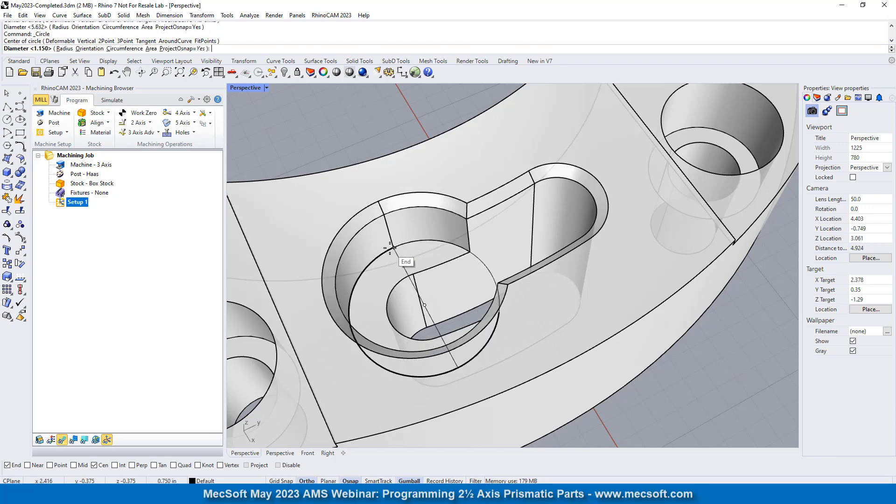
{"action": "left_click", "coordinate": [479, 259]}
- Draw a matching 0.750-inch-diameter circle at the counterbore floor of the opposite keyhole pocket on the -X side
{"action": "scroll", "coordinate": [450, 271], "scroll_direction": "down", "scroll_amount": 6}
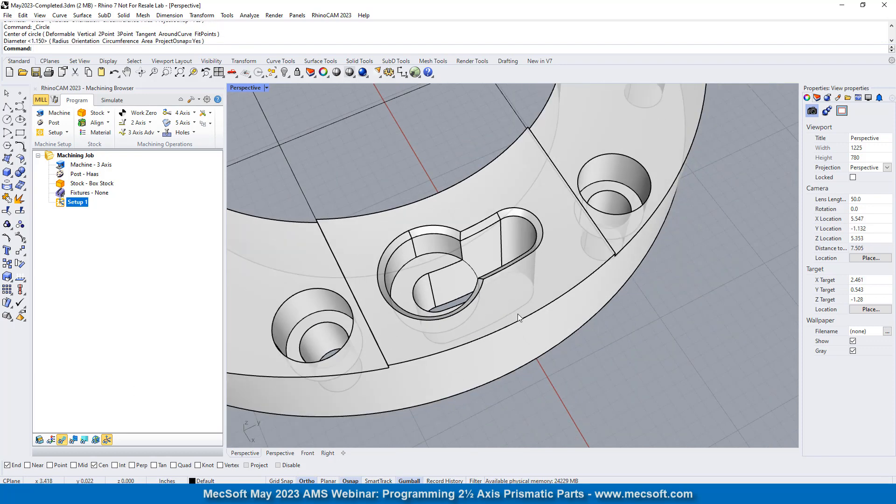
{"action": "scroll", "coordinate": [508, 320], "scroll_direction": "down", "scroll_amount": 8}
{"action": "scroll", "coordinate": [472, 217], "scroll_direction": "up", "scroll_amount": 20}
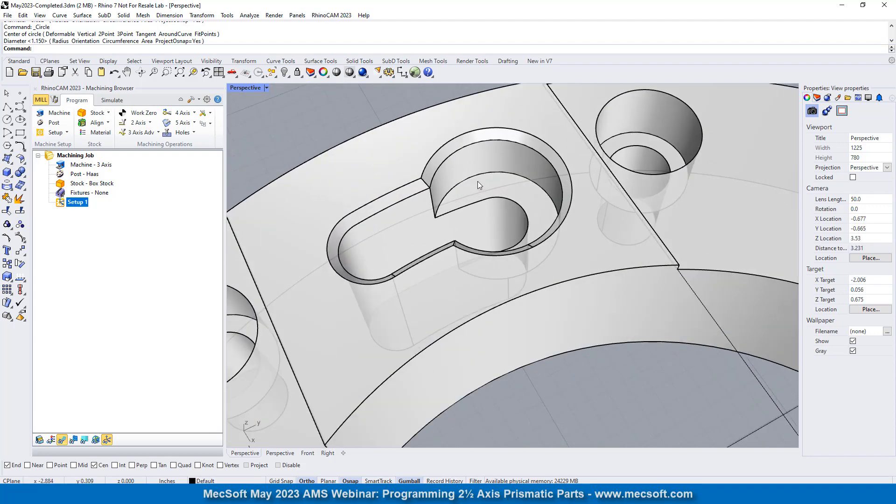
{"action": "right_click", "coordinate": [519, 196]}
{"action": "left_click", "coordinate": [484, 252]}
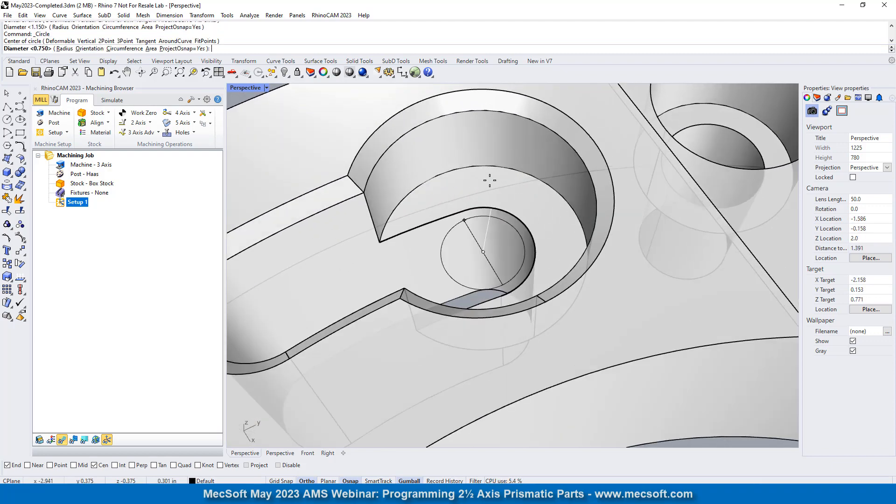
{"action": "left_click", "coordinate": [380, 242]}
- Draw a 7.000-inch-diameter circle centred on the ring, through the outer top endpoint of the step edge near the engraved text
{"action": "scroll", "coordinate": [380, 243], "scroll_direction": "down", "scroll_amount": 5}
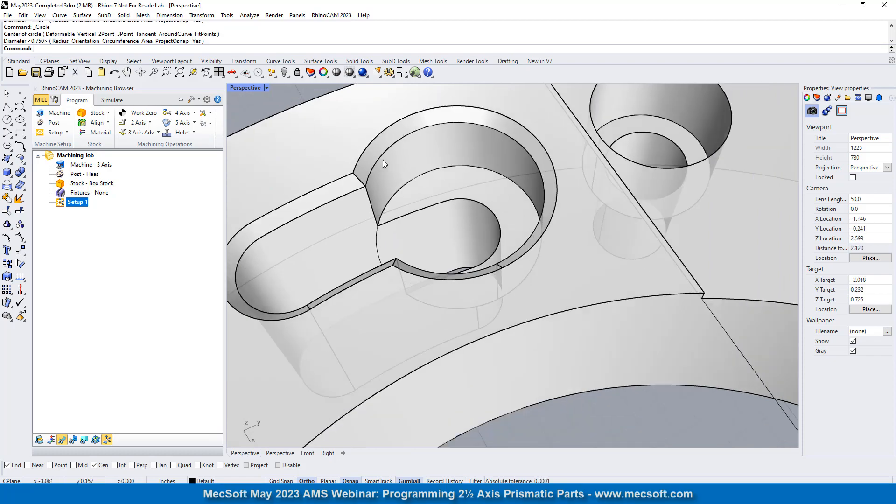
{"action": "scroll", "coordinate": [469, 205], "scroll_direction": "down", "scroll_amount": 10}
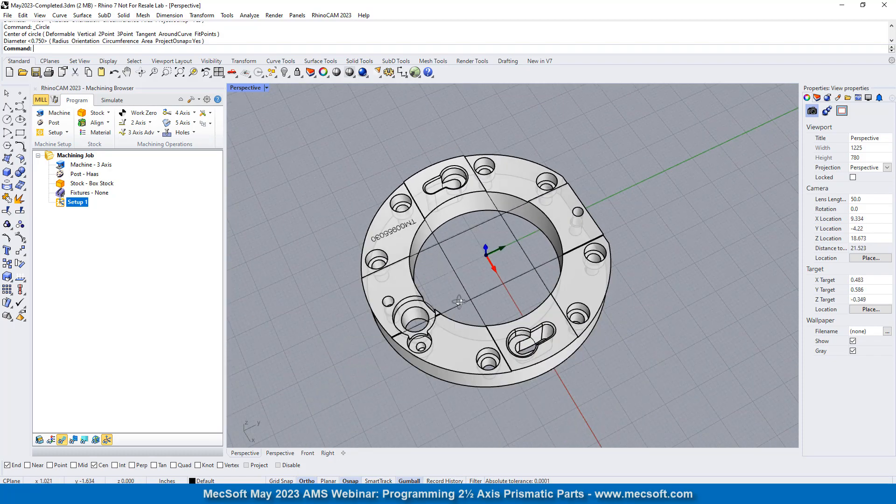
{"action": "right_click_drag", "start_coordinate": [457, 301], "coordinate": [584, 320]}
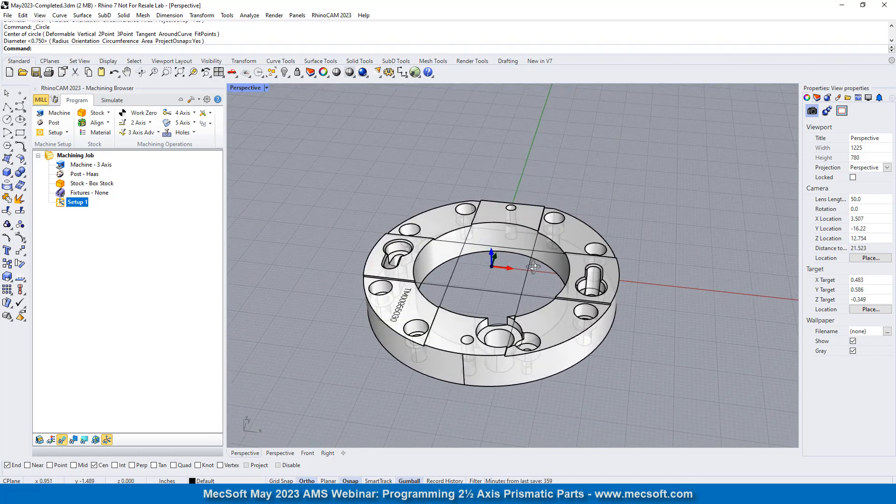
{"action": "scroll", "coordinate": [583, 320], "scroll_direction": "up", "scroll_amount": 5}
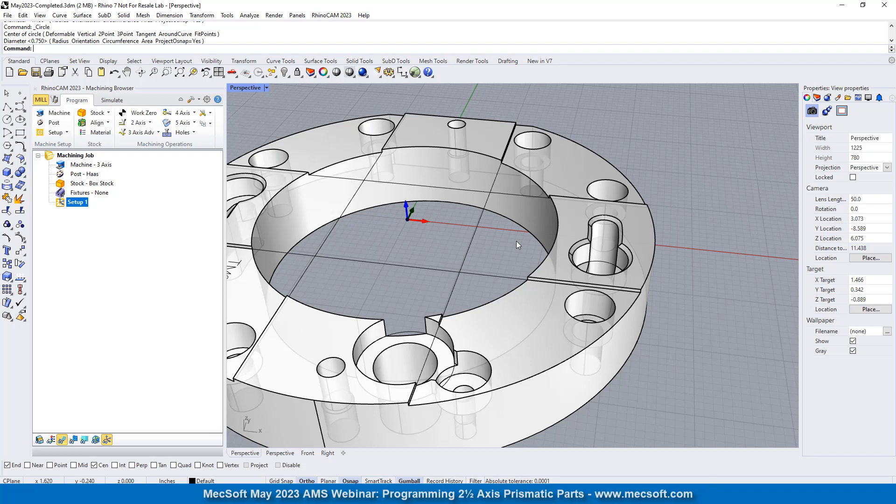
{"action": "scroll", "coordinate": [670, 222], "scroll_direction": "down", "scroll_amount": 4}
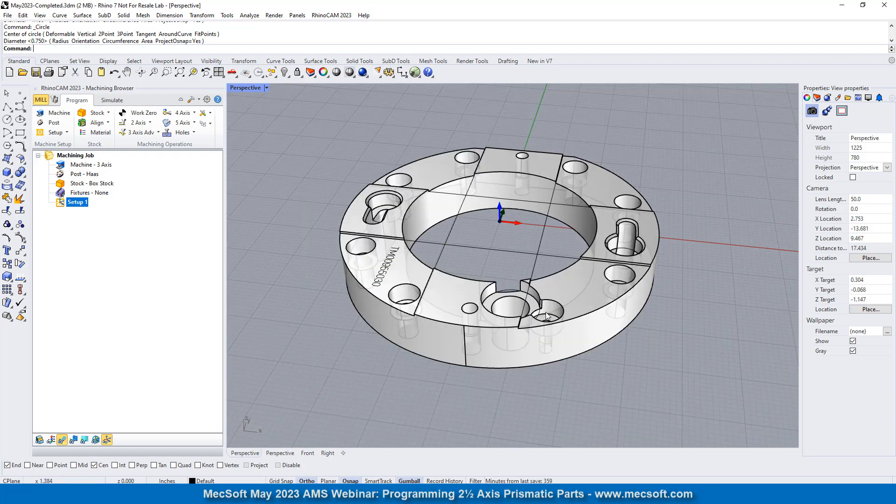
{"action": "right_click_drag", "start_coordinate": [522, 252], "coordinate": [575, 251]}
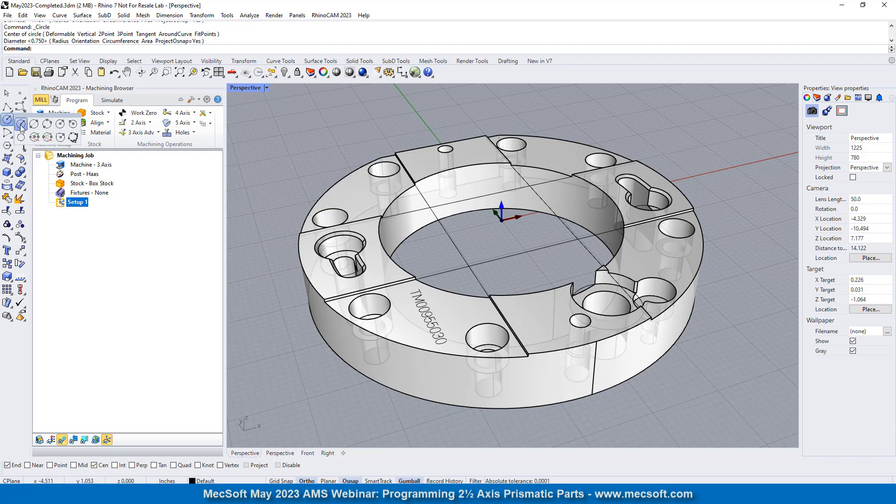
{"action": "left_click", "coordinate": [21, 135]}
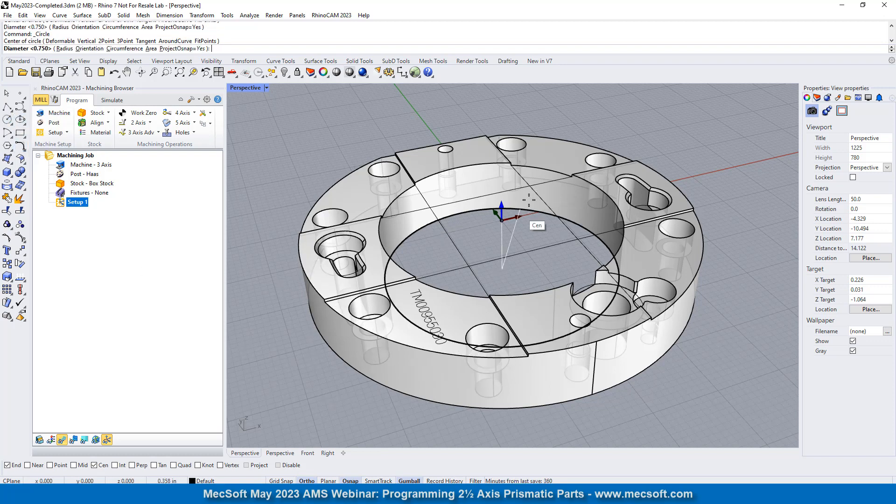
{"action": "left_click", "coordinate": [502, 220]}
{"action": "scroll", "coordinate": [326, 336], "scroll_direction": "up", "scroll_amount": 10}
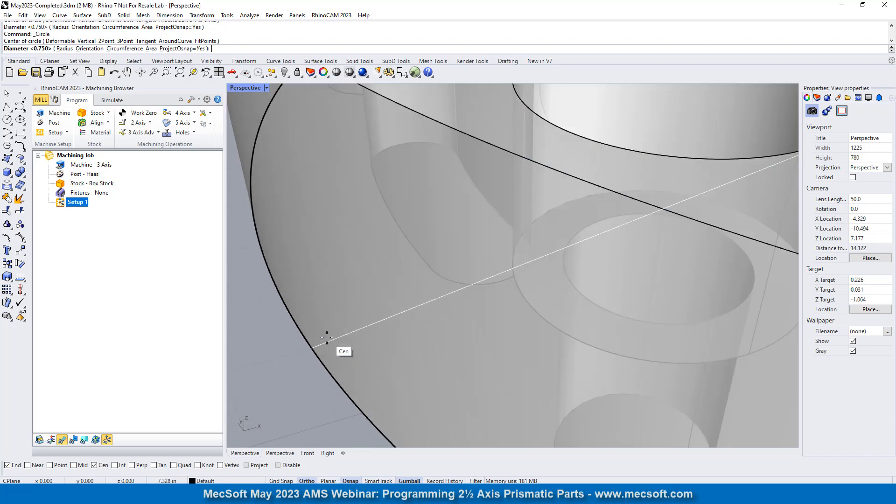
{"action": "scroll", "coordinate": [394, 240], "scroll_direction": "down", "scroll_amount": 4}
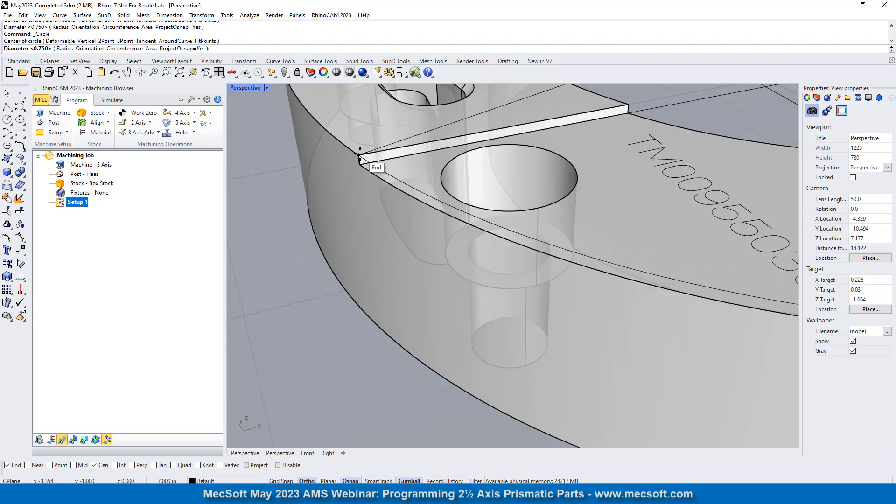
{"action": "key", "text": "Escape"}
- Examine the outer circle against the ring's top edge and flat side from low and oblique views
{"action": "scroll", "coordinate": [361, 253], "scroll_direction": "down", "scroll_amount": 6}
{"action": "right_click_drag", "start_coordinate": [491, 255], "coordinate": [524, 174]}
{"action": "scroll", "coordinate": [609, 156], "scroll_direction": "up", "scroll_amount": 2}
{"action": "scroll", "coordinate": [609, 156], "scroll_direction": "up", "scroll_amount": 10}
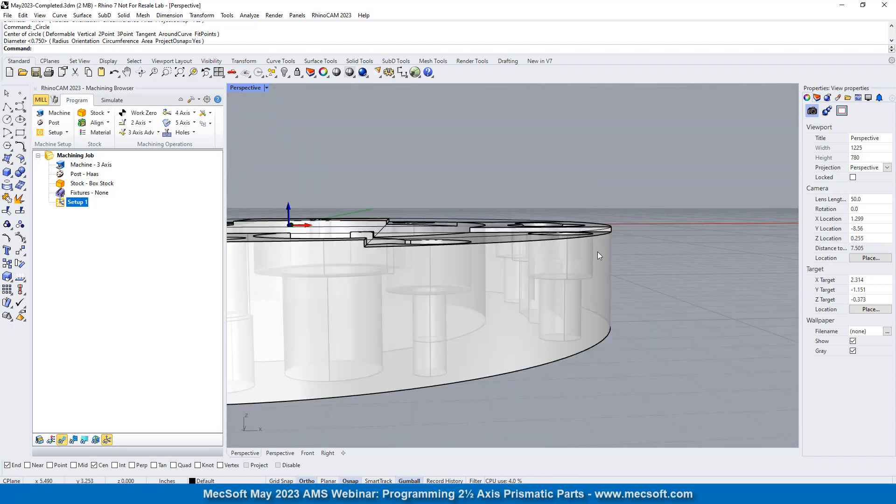
{"action": "right_click_drag", "start_coordinate": [566, 229], "coordinate": [593, 252]}
{"action": "scroll", "coordinate": [651, 204], "scroll_direction": "down", "scroll_amount": 6}
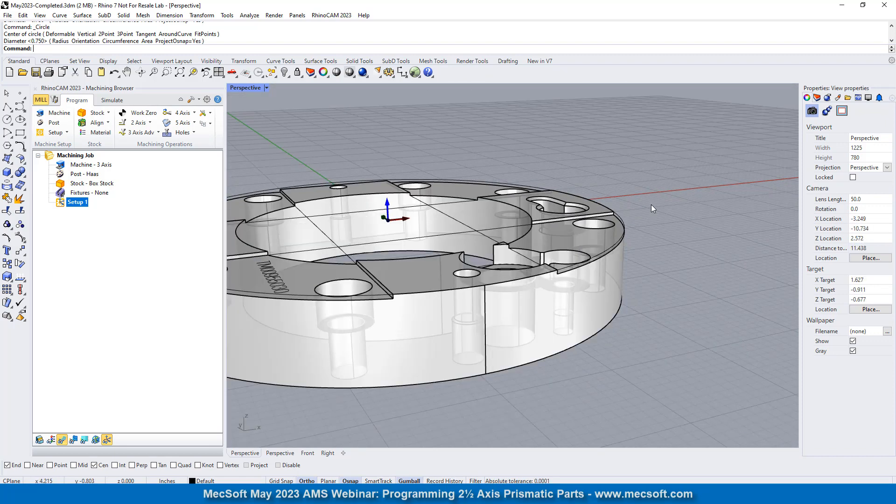
{"action": "right_click_drag", "start_coordinate": [481, 243], "coordinate": [541, 214]}
{"action": "scroll", "coordinate": [578, 299], "scroll_direction": "down", "scroll_amount": 4}
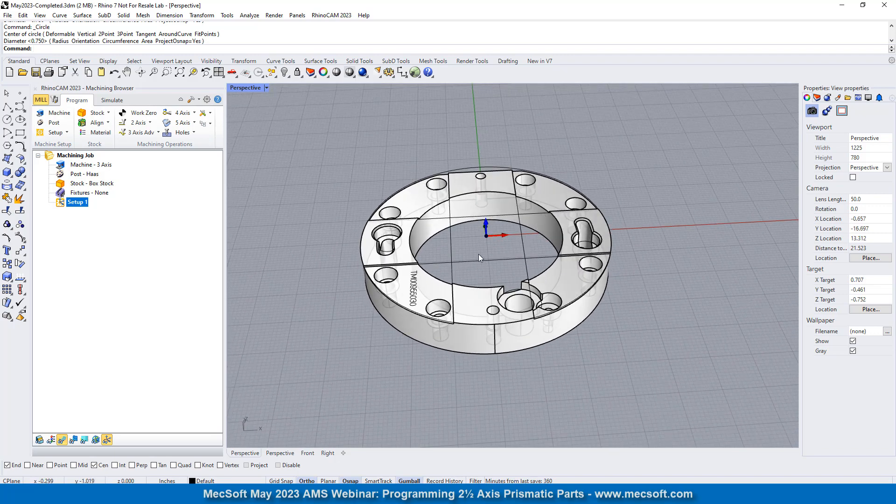
{"action": "scroll", "coordinate": [478, 254], "scroll_direction": "up", "scroll_amount": 4}
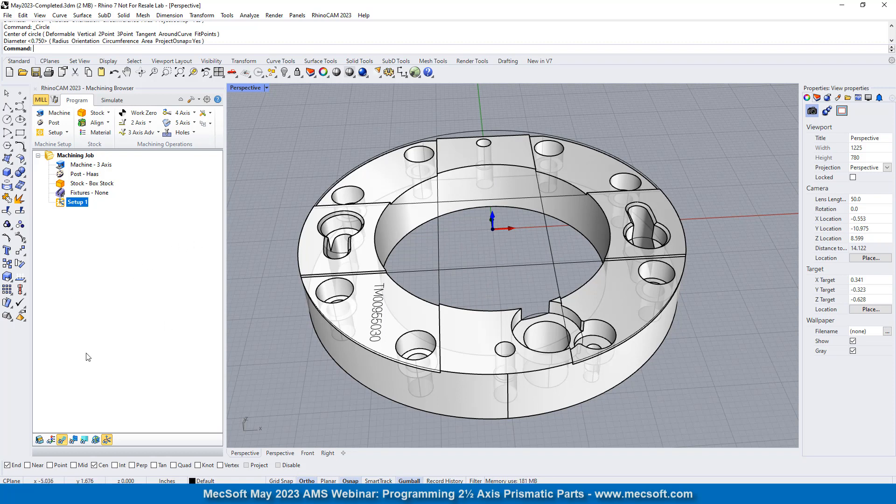
- Show the Machining Objects browser, enlarge its tool list, and look through the tools in the session
{"action": "left_click", "coordinate": [55, 100]}
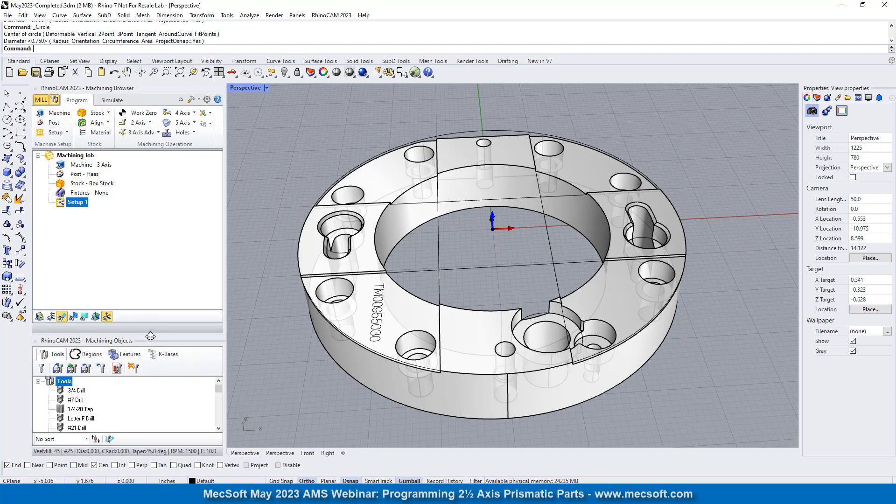
{"action": "left_click_drag", "start_coordinate": [147, 335], "coordinate": [170, 255]}
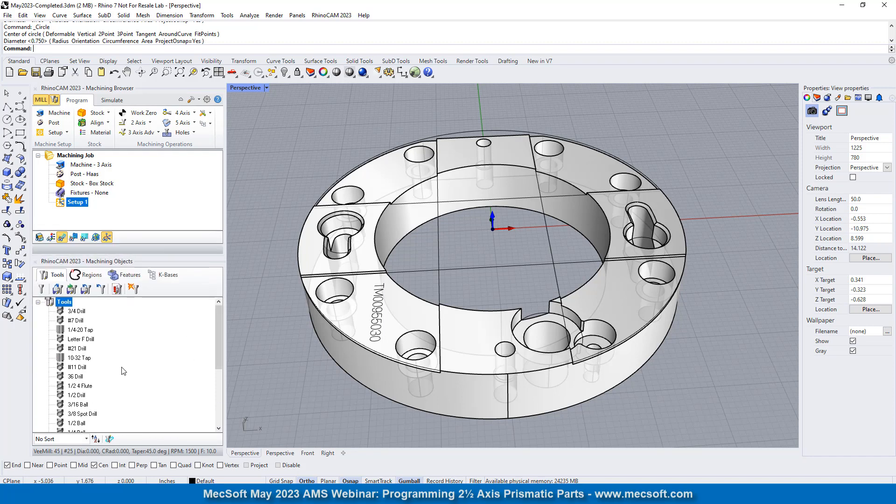
{"action": "scroll", "coordinate": [124, 333], "scroll_direction": "down", "scroll_amount": 2}
{"action": "scroll", "coordinate": [123, 332], "scroll_direction": "up", "scroll_amount": 2}
{"action": "scroll", "coordinate": [149, 340], "scroll_direction": "down", "scroll_amount": 4}
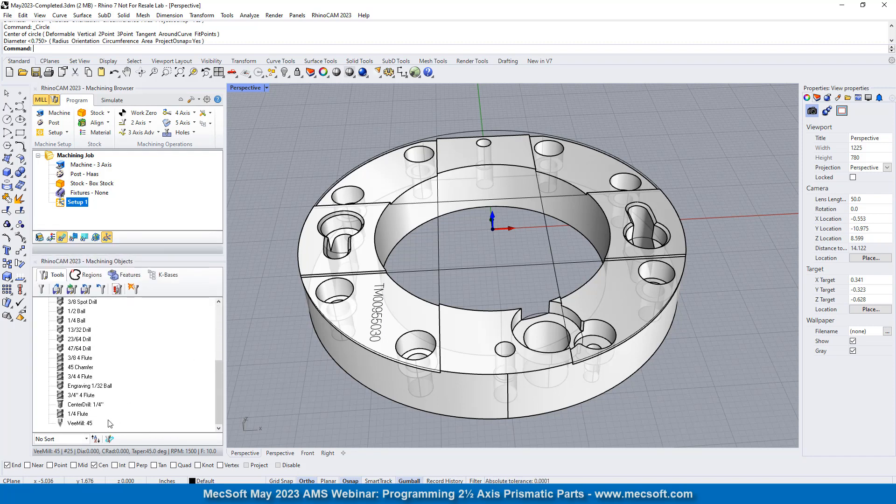
{"action": "scroll", "coordinate": [109, 383], "scroll_direction": "up", "scroll_amount": 4}
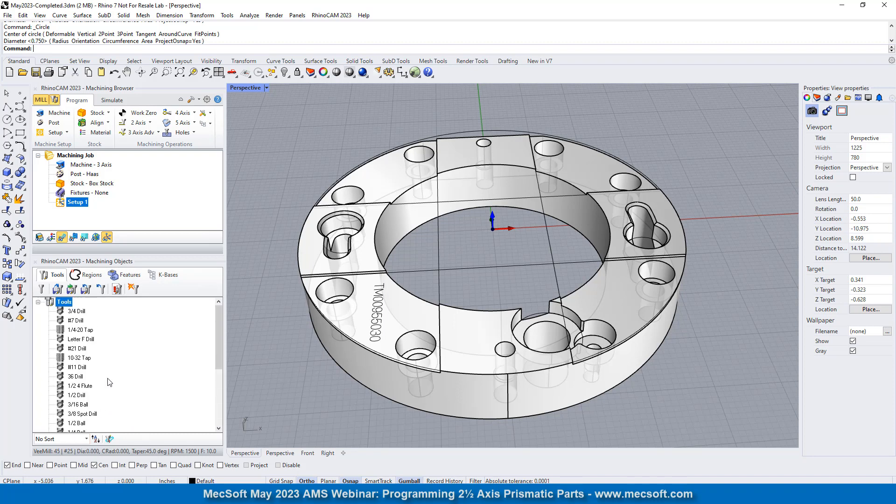
- Define a drill named 1-1/2" Drill with tool diameter and shank diameter both 1.500, based on the 3/4 Drill
{"action": "left_click", "coordinate": [42, 289]}
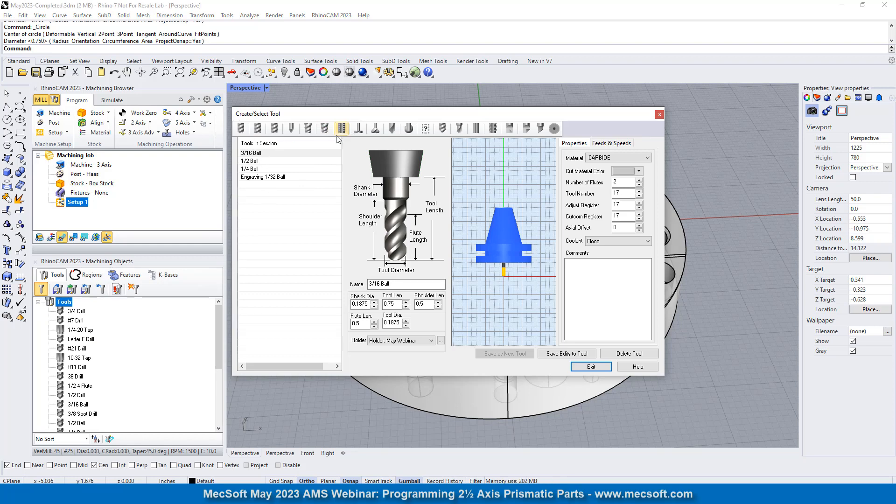
{"action": "left_click", "coordinate": [443, 128]}
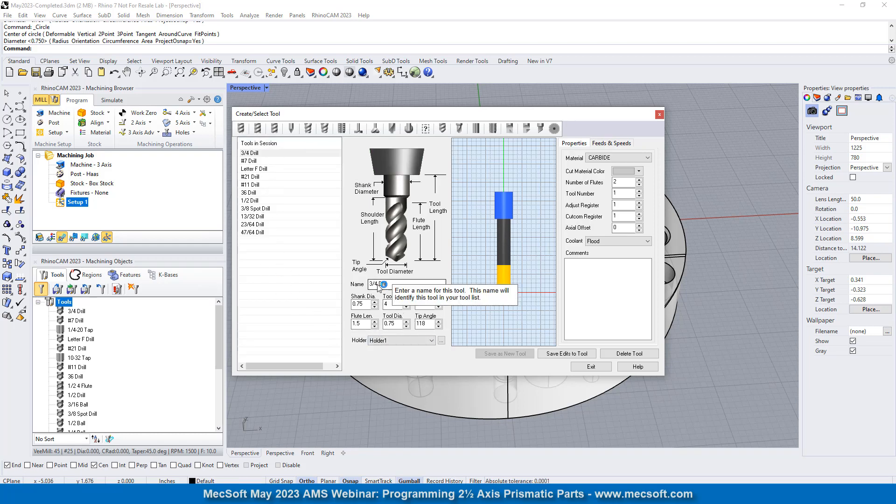
{"action": "type", "text": "1-1"}
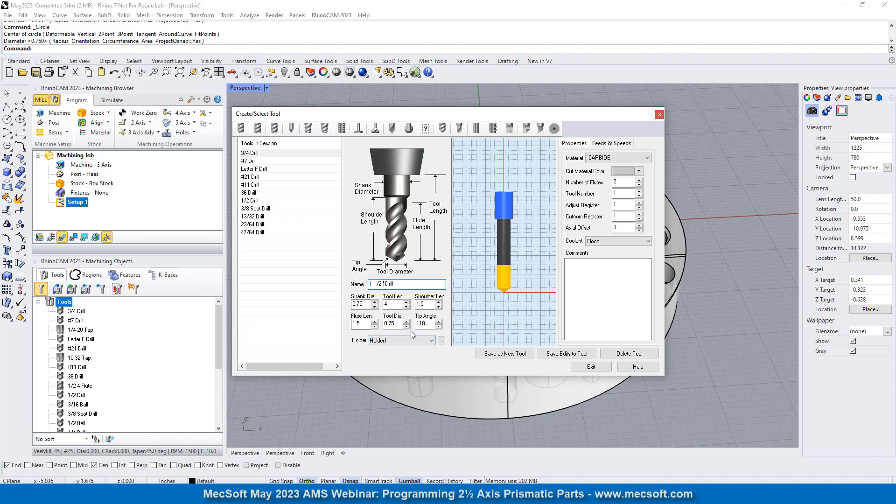
{"action": "double_click", "coordinate": [390, 324]}
{"action": "type", "text": "1.500"}
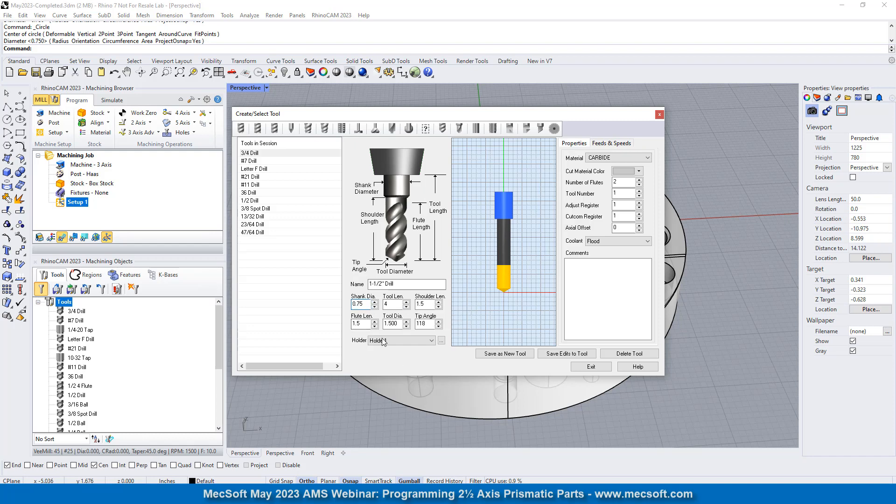
{"action": "double_click", "coordinate": [364, 304]}
{"action": "type", "text": "1.500"}
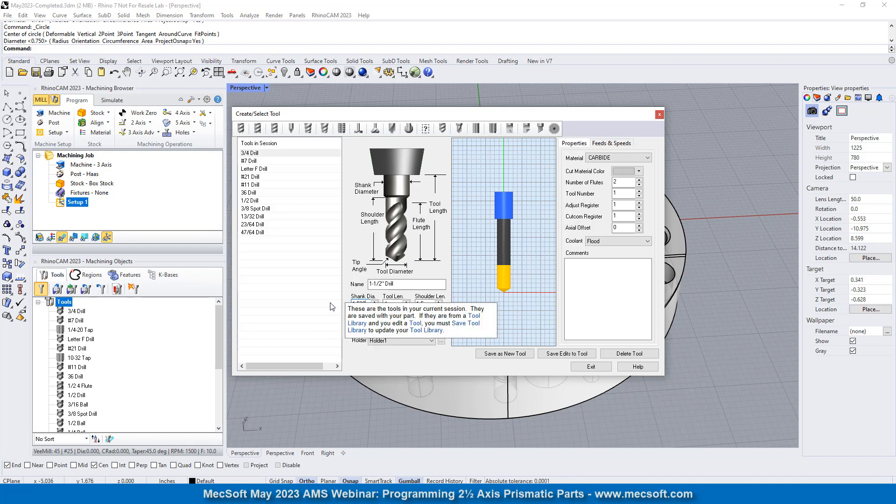
{"action": "left_click", "coordinate": [397, 304]}
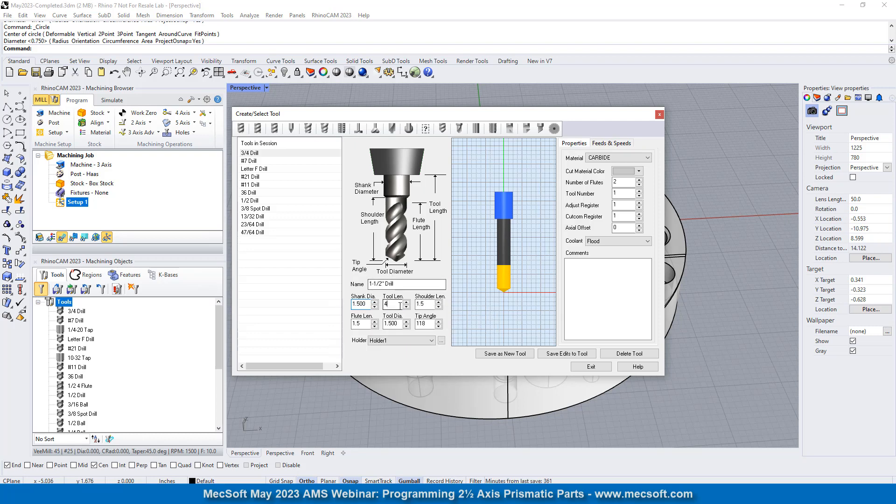
{"action": "left_click", "coordinate": [375, 304]}
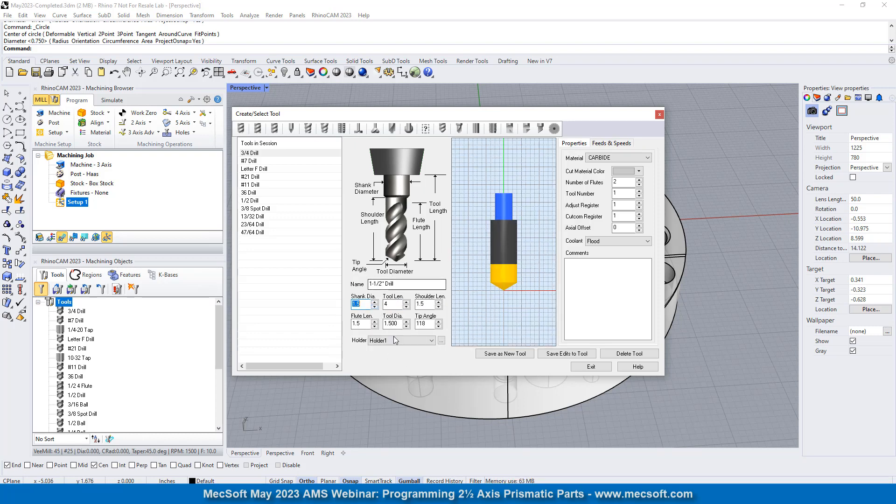
- Review the drill's name and lengths, and assign it the holder "Holder: May Webinar"
{"action": "left_click", "coordinate": [392, 305]}
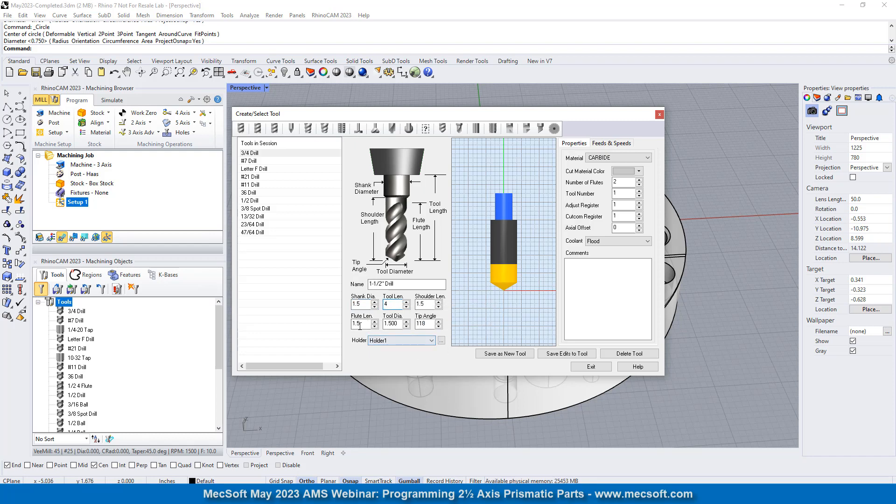
{"action": "key", "text": "Tab"}
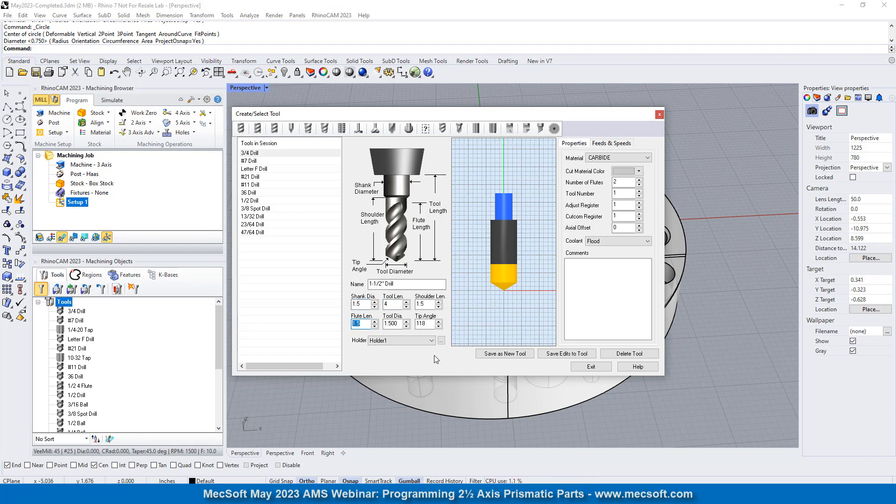
{"action": "left_click", "coordinate": [411, 284]}
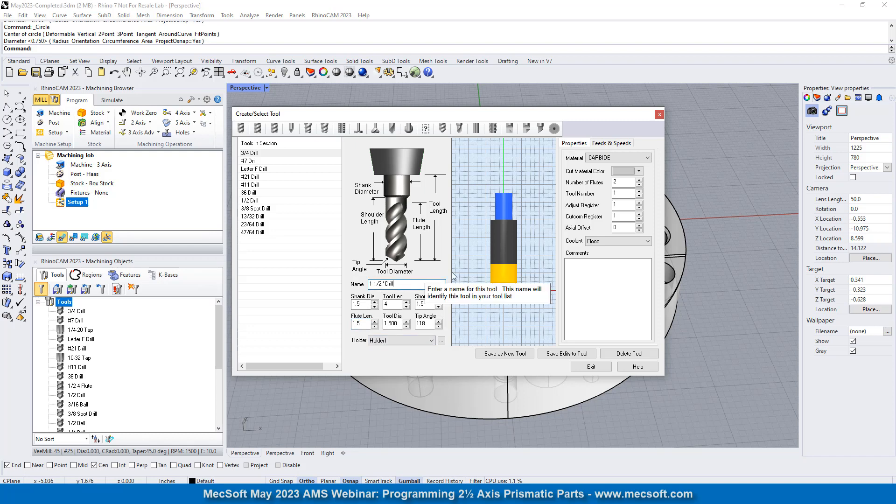
{"action": "left_click", "coordinate": [398, 340]}
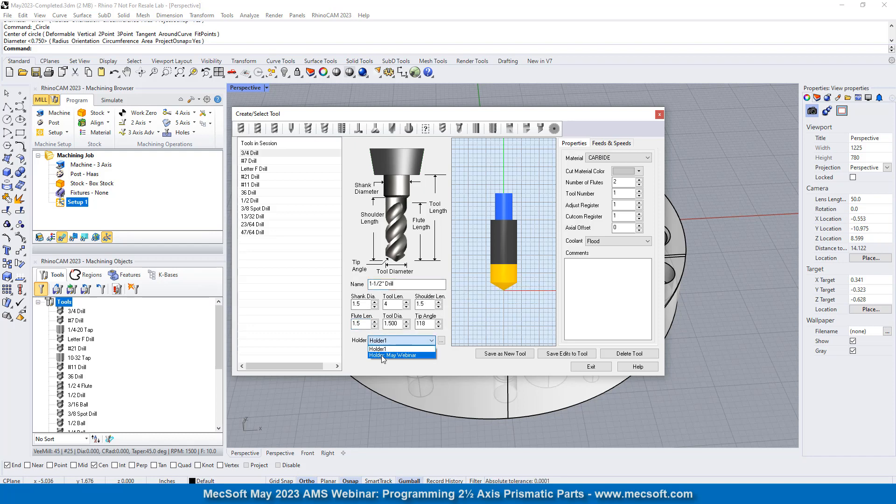
{"action": "left_click", "coordinate": [381, 355]}
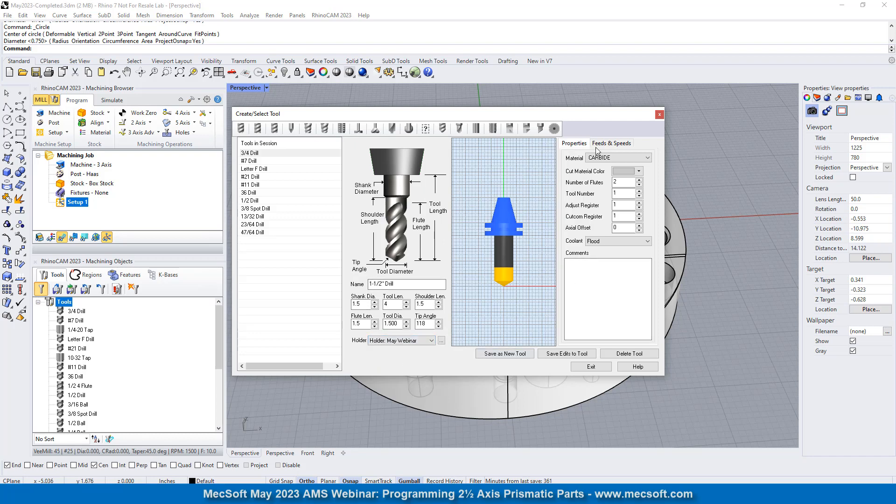
- Load the drill's feeds and speeds from the table for ALUMINUM - 6061 stock and HSS tool material, allowing the maximum limits to be modified
{"action": "left_click", "coordinate": [612, 143]}
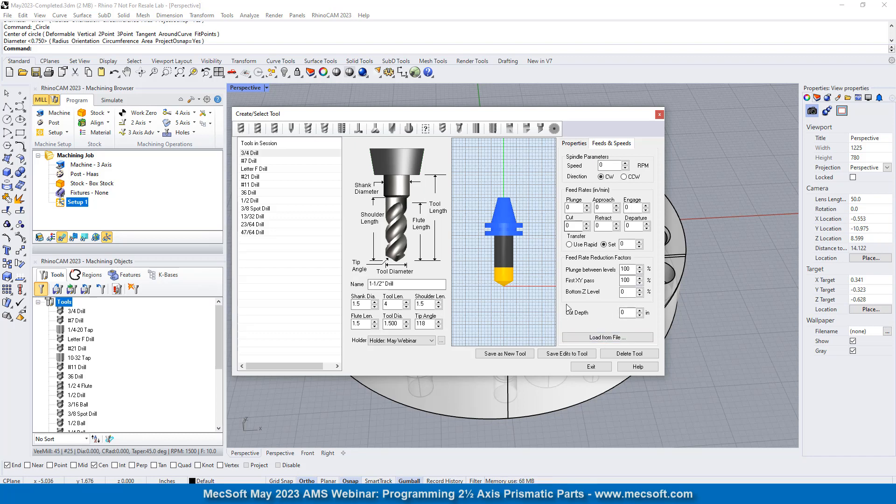
{"action": "left_click", "coordinate": [605, 337]}
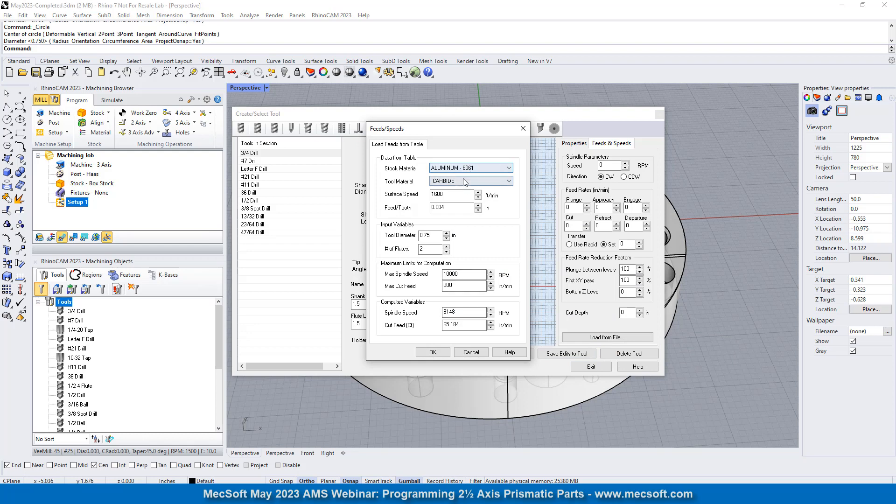
{"action": "left_click", "coordinate": [463, 181]}
{"action": "left_click", "coordinate": [458, 196]}
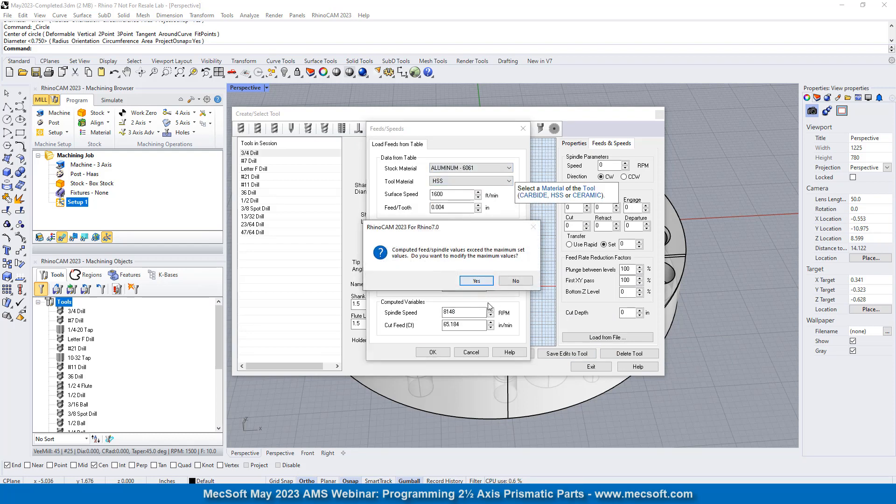
{"action": "left_click", "coordinate": [485, 280]}
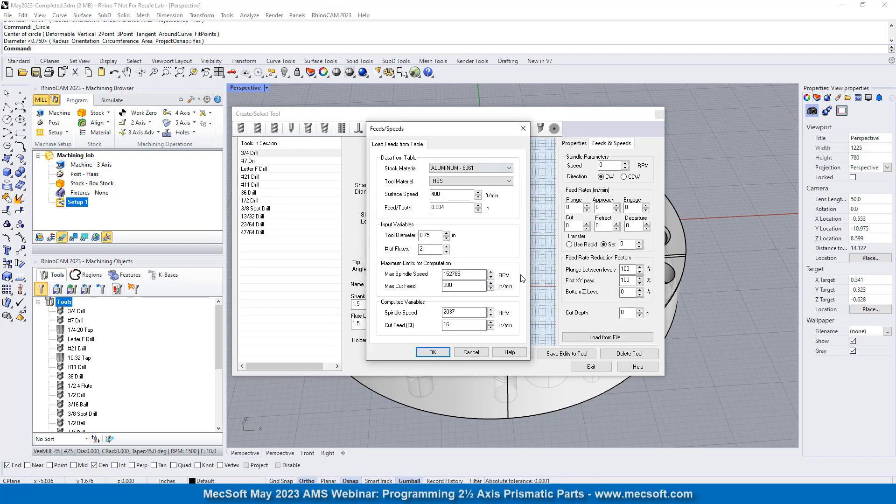
{"action": "left_click", "coordinate": [423, 352]}
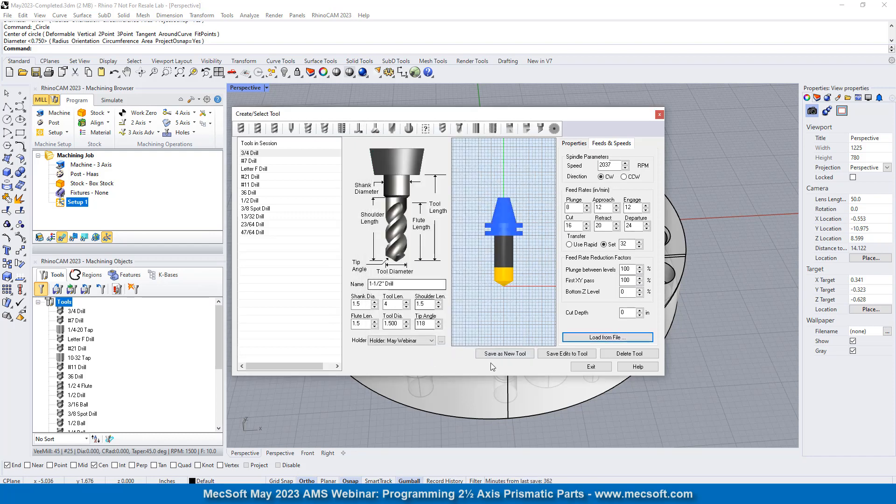
- Save the 1-1/2" Drill as a new tool with a non-repeated tool number and finish tool creation
{"action": "left_click", "coordinate": [508, 356]}
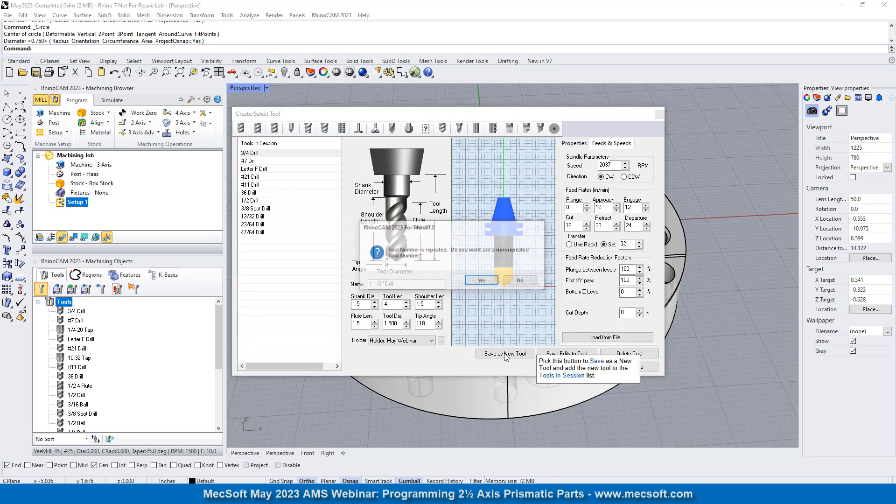
{"action": "left_click", "coordinate": [488, 279]}
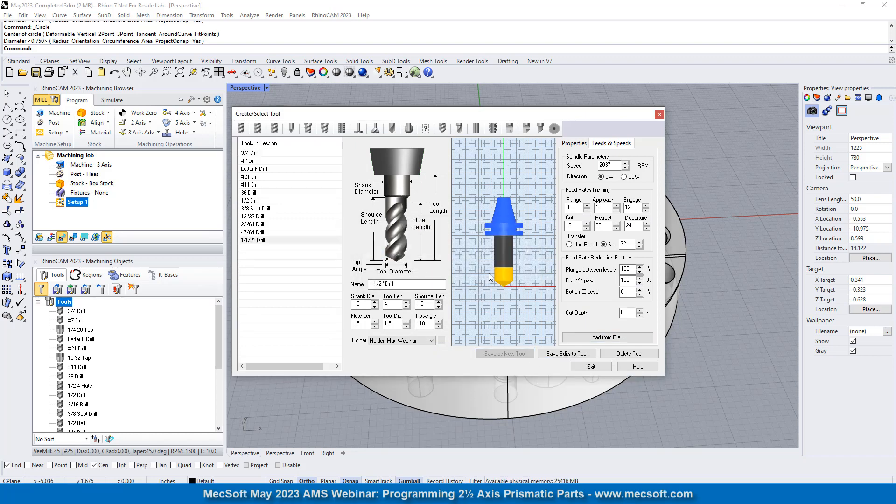
{"action": "left_click", "coordinate": [253, 241]}
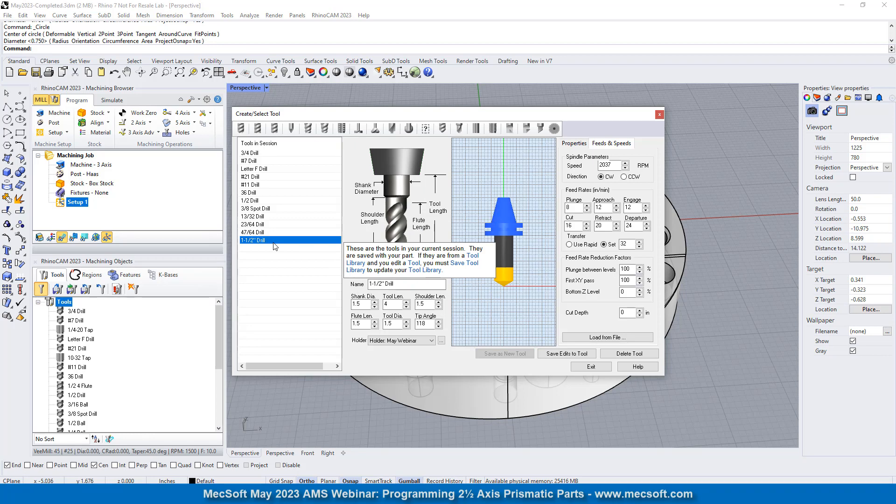
{"action": "left_click", "coordinate": [590, 367]}
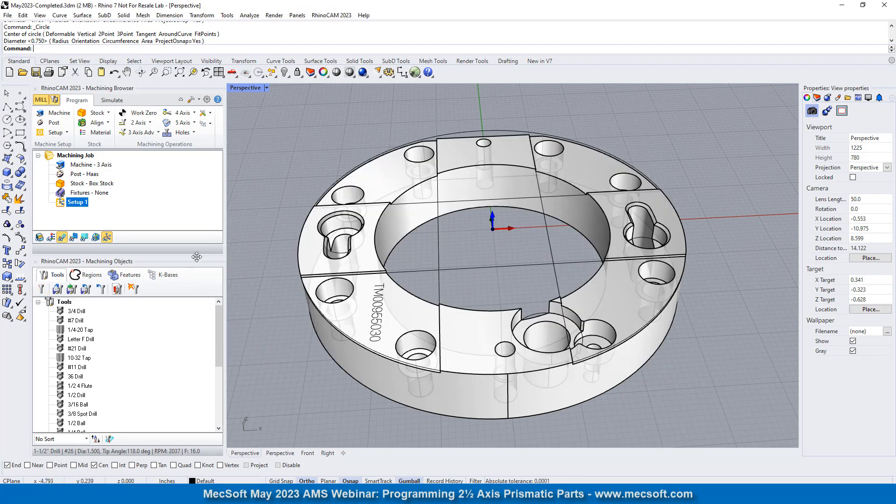
- Enlarge the Machining Browser's job area and start a Drill hole operation under Setup 1
{"action": "left_click_drag", "start_coordinate": [141, 260], "coordinate": [141, 304]}
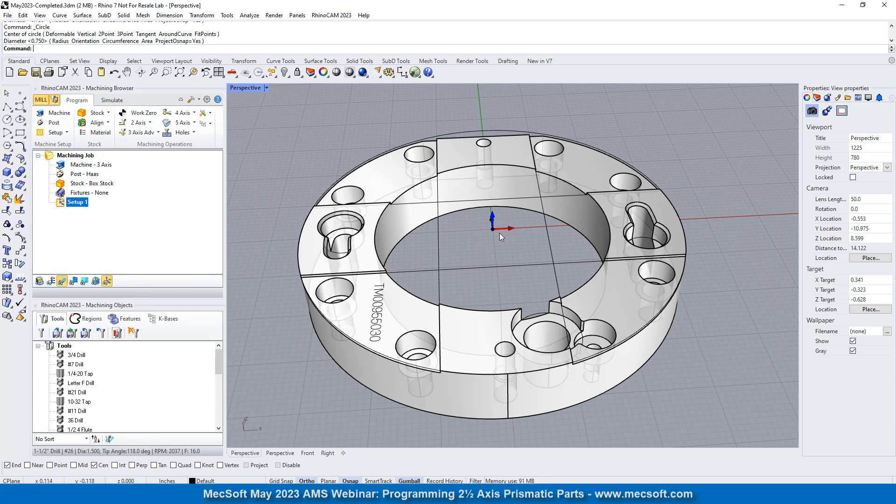
{"action": "right_click_drag", "start_coordinate": [462, 164], "coordinate": [498, 230]}
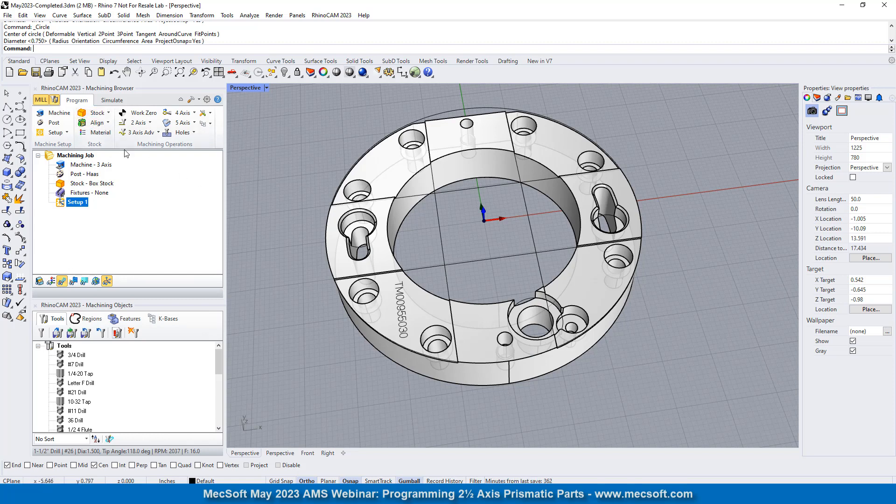
{"action": "left_click", "coordinate": [179, 134]}
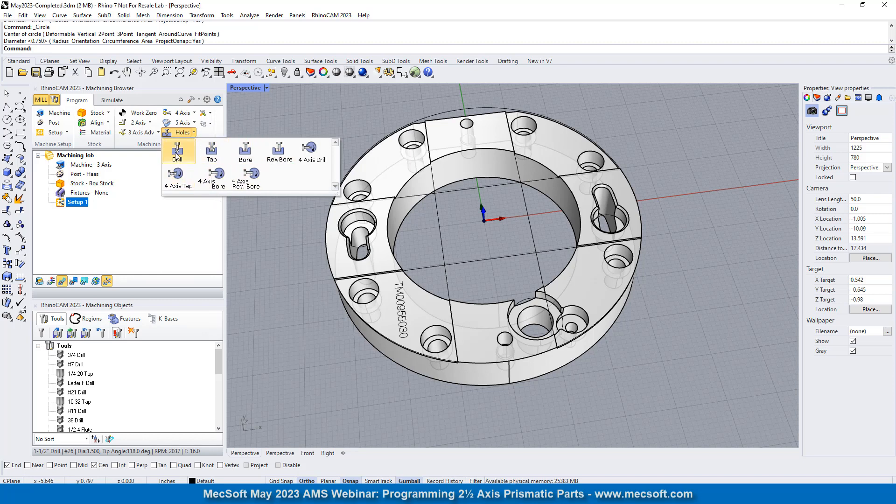
{"action": "left_click", "coordinate": [176, 154]}
{"action": "left_click_drag", "start_coordinate": [114, 98], "coordinate": [156, 101]}
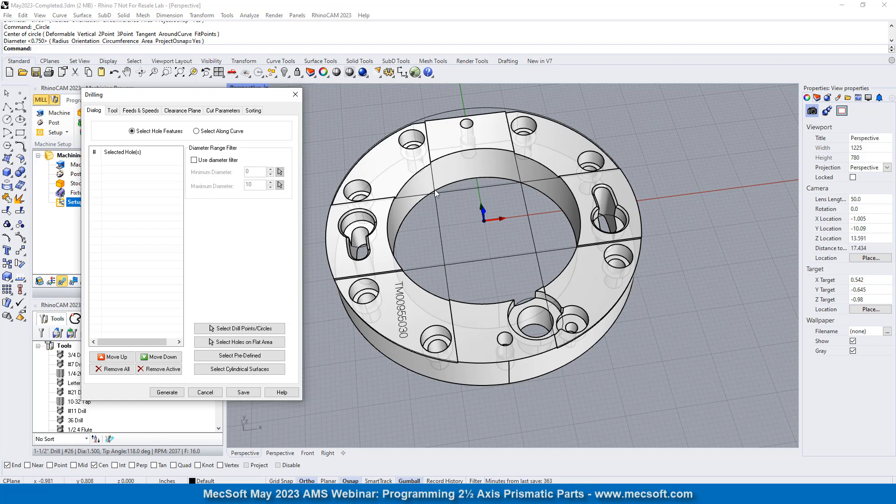
{"action": "scroll", "coordinate": [472, 307], "scroll_direction": "up", "scroll_amount": 4}
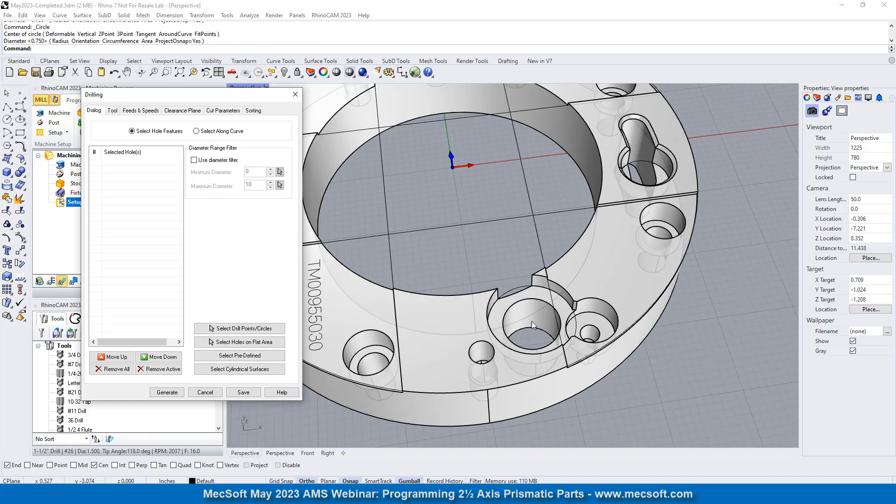
{"action": "scroll", "coordinate": [575, 241], "scroll_direction": "down", "scroll_amount": 4}
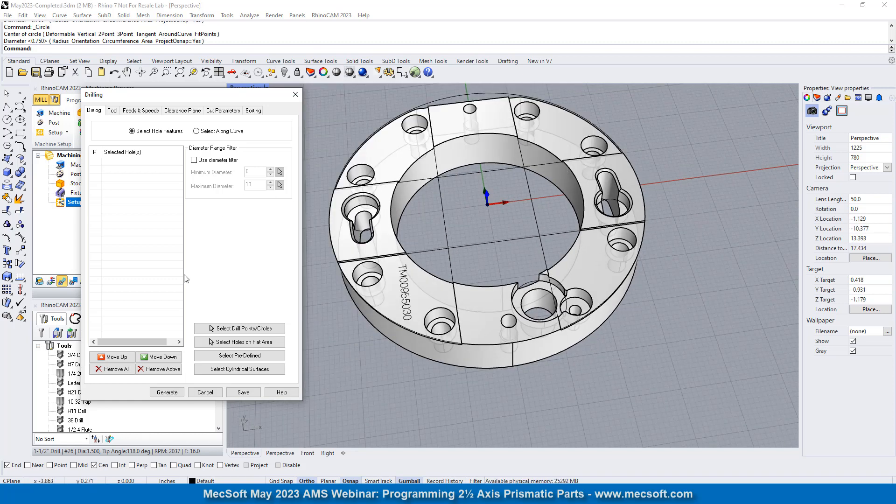
- Start picking drill circles and select the top edges of the two counterbores beside the engraved text and the counterbore overlapping the large notched hole
{"action": "left_click", "coordinate": [236, 330]}
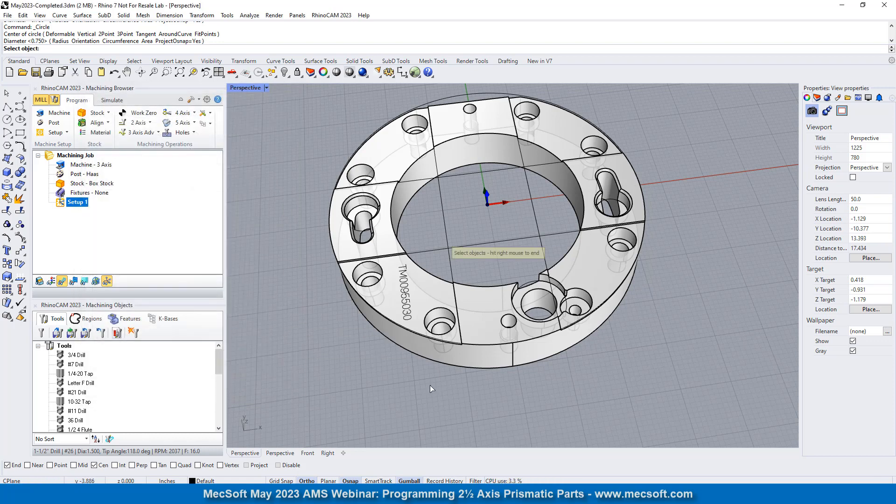
{"action": "scroll", "coordinate": [467, 392], "scroll_direction": "up", "scroll_amount": 3}
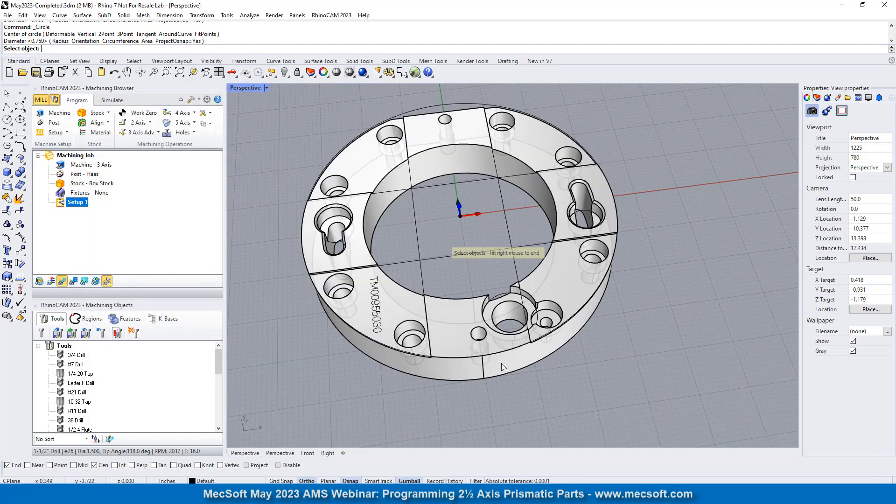
{"action": "scroll", "coordinate": [468, 277], "scroll_direction": "down", "scroll_amount": 3}
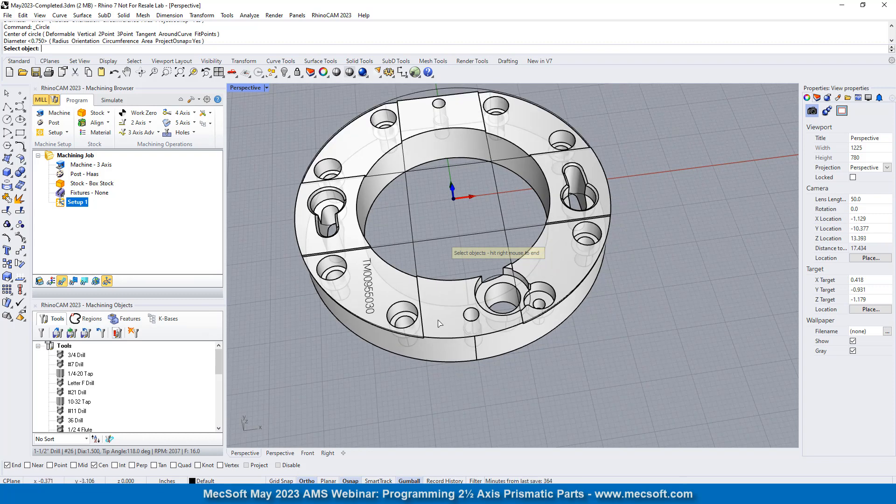
{"action": "left_click", "coordinate": [402, 302]}
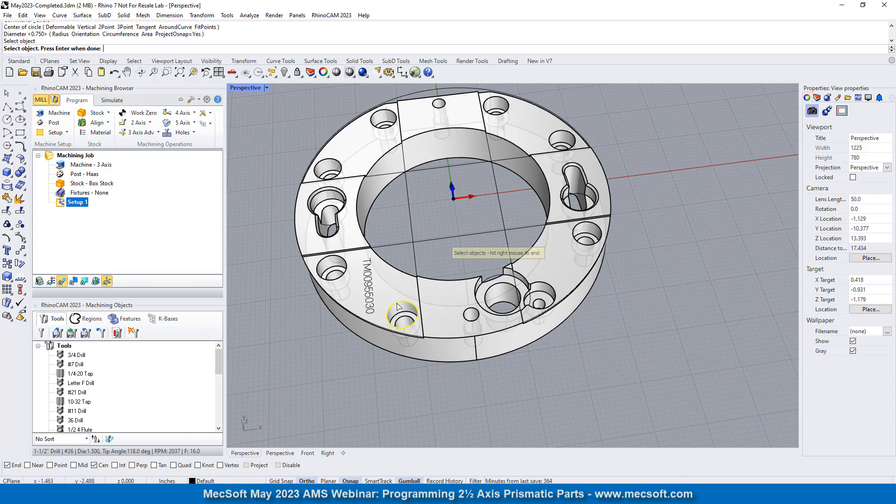
{"action": "left_click", "coordinate": [346, 264]}
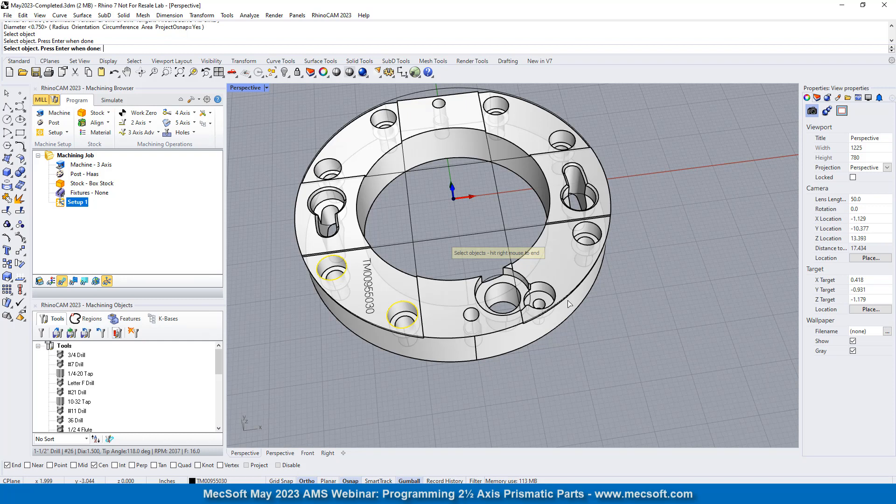
{"action": "scroll", "coordinate": [549, 294], "scroll_direction": "up", "scroll_amount": 3}
{"action": "left_click", "coordinate": [541, 281]}
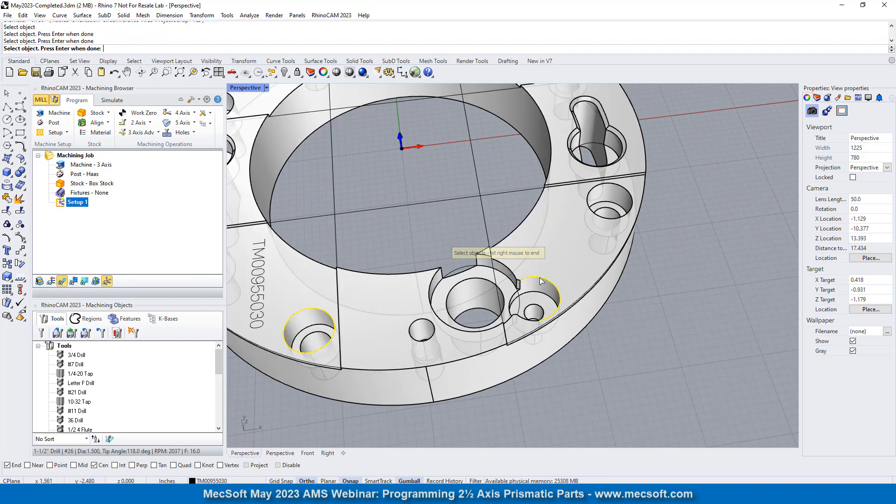
{"action": "scroll", "coordinate": [557, 297], "scroll_direction": "up", "scroll_amount": 3}
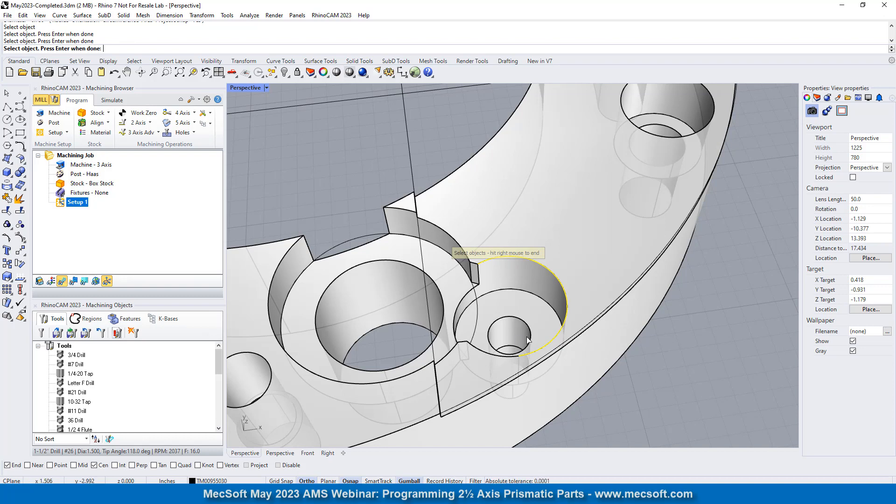
{"action": "scroll", "coordinate": [510, 356], "scroll_direction": "down", "scroll_amount": 3}
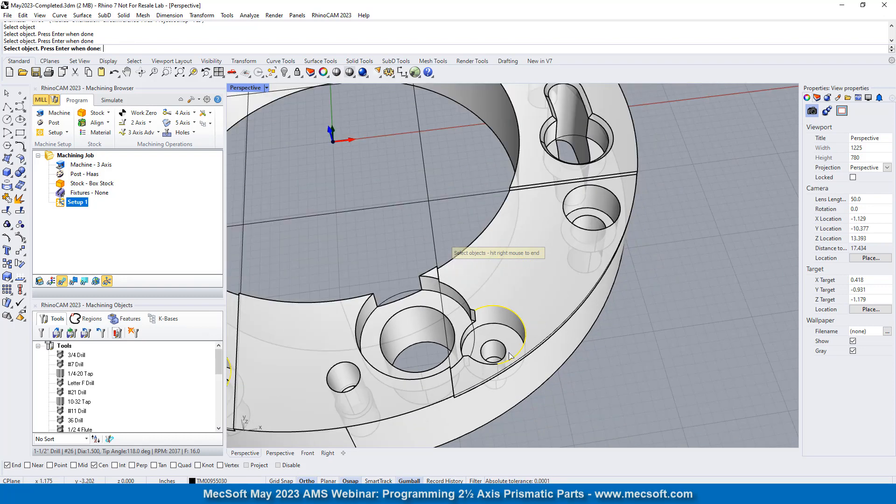
- Add the top edge of the counterbore in front of the +X keyhole slot and the slot's large round edge to the drill selection
{"action": "left_click", "coordinate": [566, 207]}
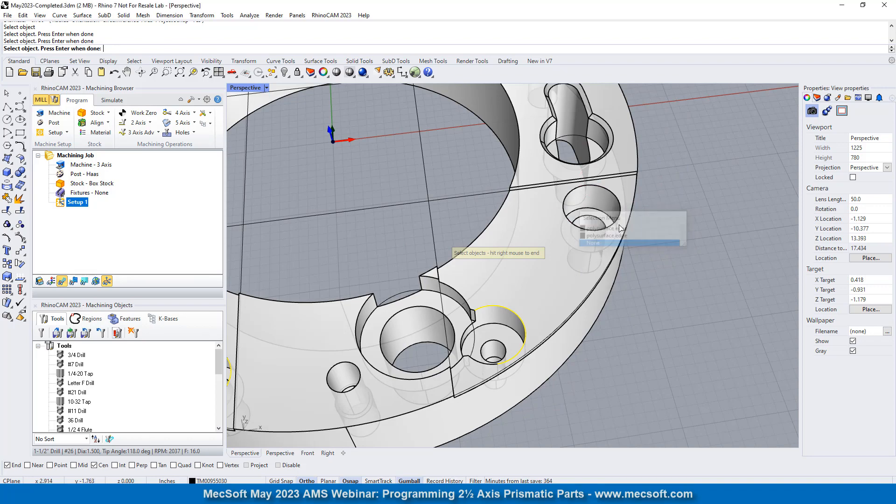
{"action": "left_click", "coordinate": [620, 204]}
{"action": "scroll", "coordinate": [613, 349], "scroll_direction": "down", "scroll_amount": 4}
{"action": "scroll", "coordinate": [607, 213], "scroll_direction": "up", "scroll_amount": 8}
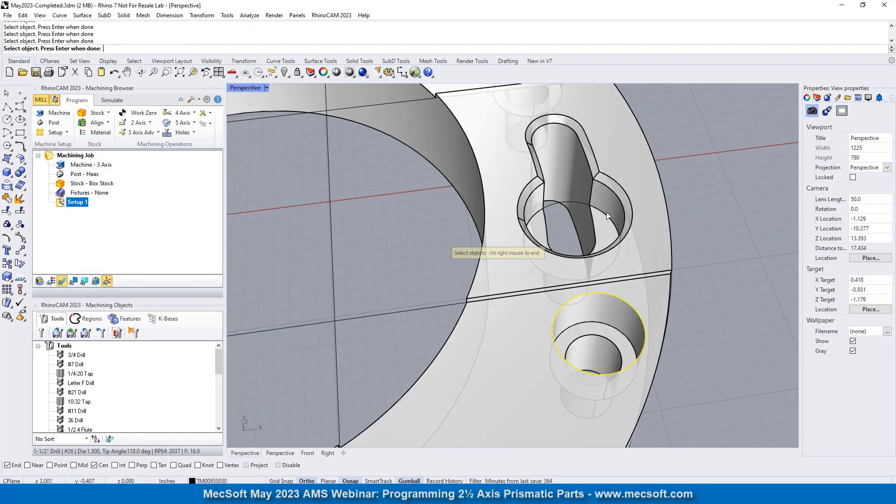
{"action": "scroll", "coordinate": [608, 216], "scroll_direction": "up", "scroll_amount": 3}
{"action": "scroll", "coordinate": [550, 273], "scroll_direction": "down", "scroll_amount": 1}
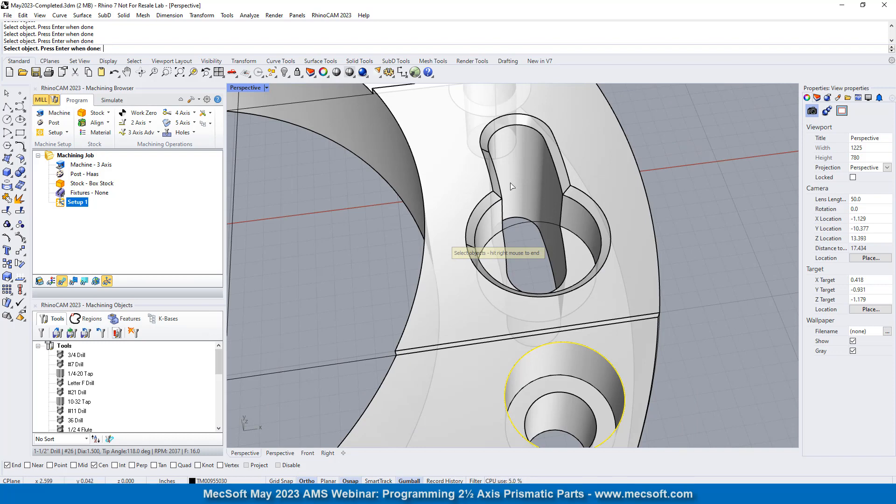
{"action": "left_click", "coordinate": [606, 219]}
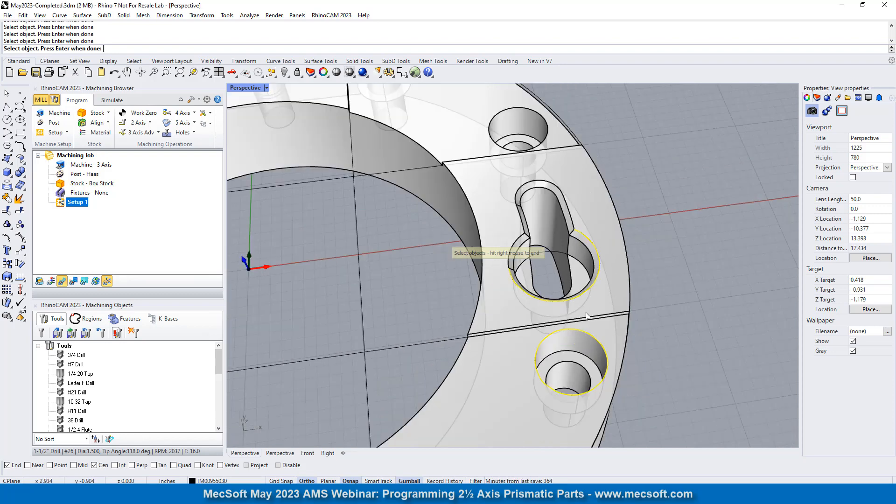
- Add the remaining counterbores around the back of the ring and the round edge of the opposite keyhole slot to the drill selection
{"action": "scroll", "coordinate": [584, 312], "scroll_direction": "down", "scroll_amount": 2}
{"action": "left_click", "coordinate": [537, 145]}
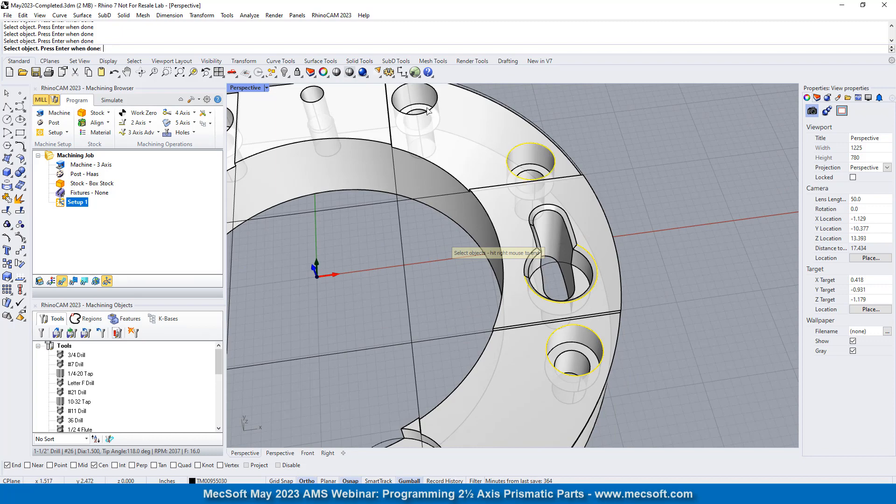
{"action": "left_click", "coordinate": [439, 101]}
{"action": "scroll", "coordinate": [552, 188], "scroll_direction": "down", "scroll_amount": 3}
{"action": "scroll", "coordinate": [434, 122], "scroll_direction": "up", "scroll_amount": 4}
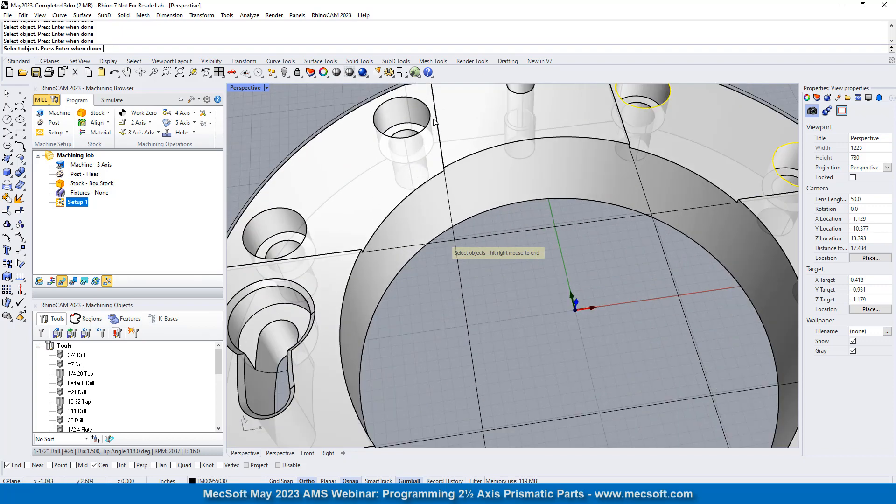
{"action": "scroll", "coordinate": [433, 117], "scroll_direction": "down", "scroll_amount": 4}
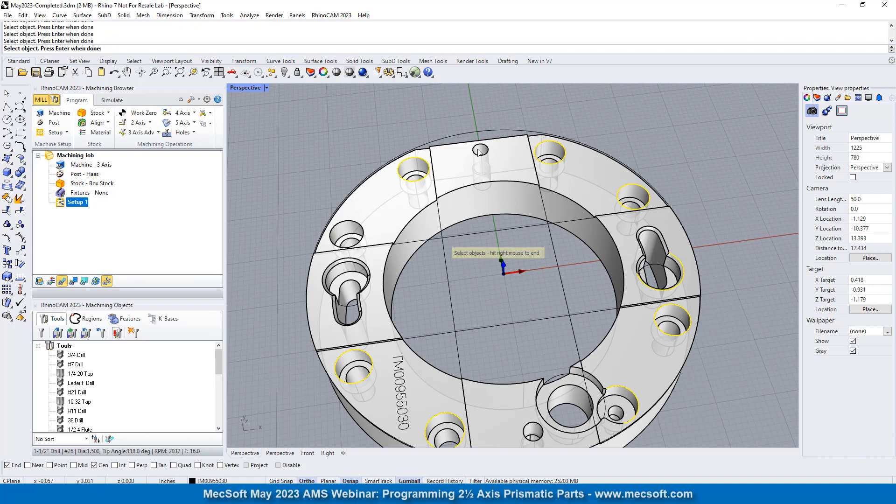
{"action": "scroll", "coordinate": [464, 178], "scroll_direction": "down", "scroll_amount": 2}
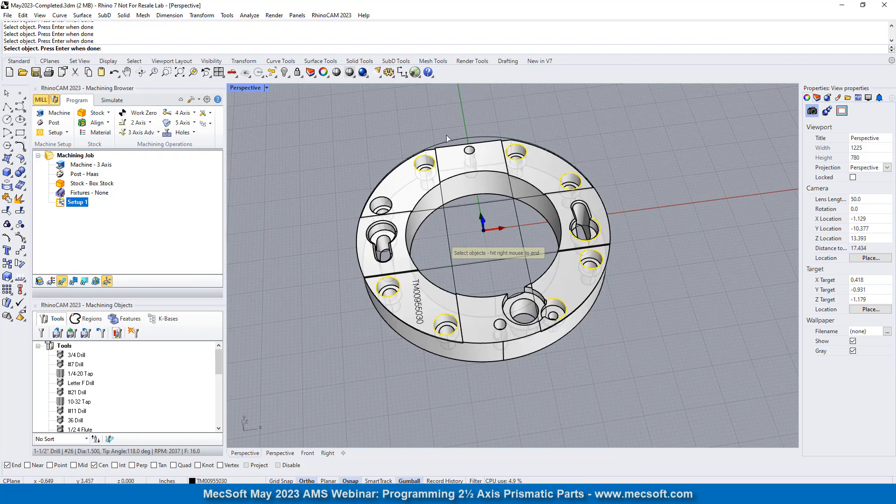
{"action": "scroll", "coordinate": [426, 205], "scroll_direction": "up", "scroll_amount": 2}
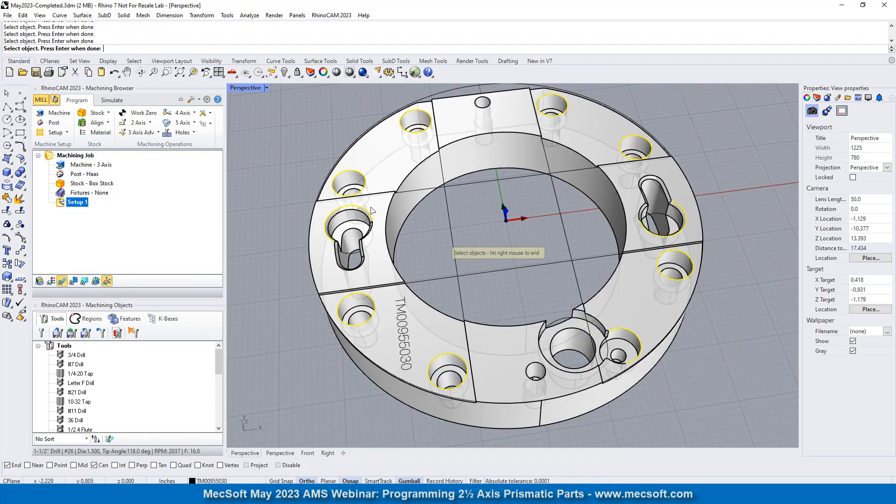
{"action": "scroll", "coordinate": [380, 204], "scroll_direction": "down", "scroll_amount": 2}
{"action": "scroll", "coordinate": [596, 323], "scroll_direction": "up", "scroll_amount": 4}
- Add the outer top edge of the large notched hole and finish the drill circle selection
{"action": "left_click", "coordinate": [443, 266]}
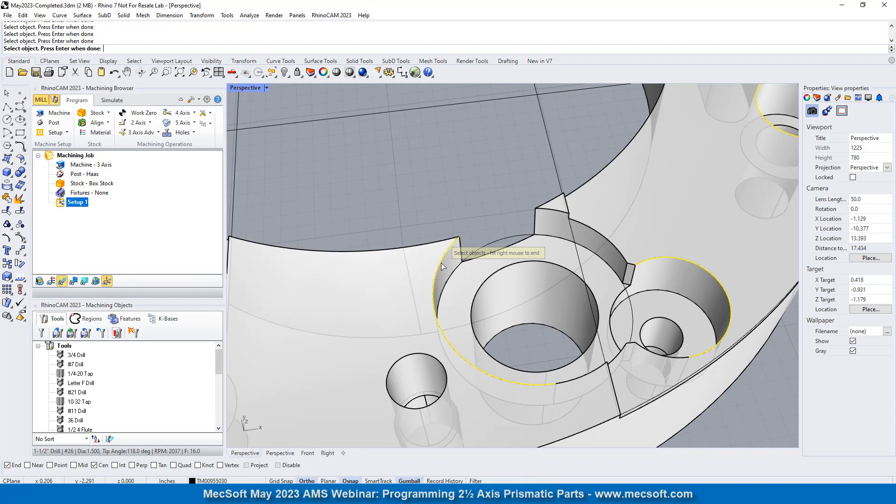
{"action": "scroll", "coordinate": [518, 315], "scroll_direction": "down", "scroll_amount": 4}
{"action": "scroll", "coordinate": [533, 320], "scroll_direction": "up", "scroll_amount": 3}
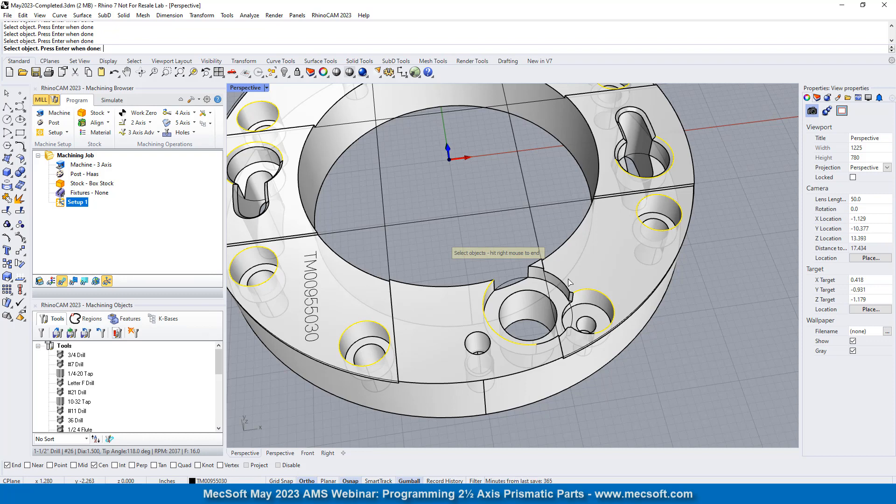
{"action": "scroll", "coordinate": [551, 308], "scroll_direction": "down", "scroll_amount": 4}
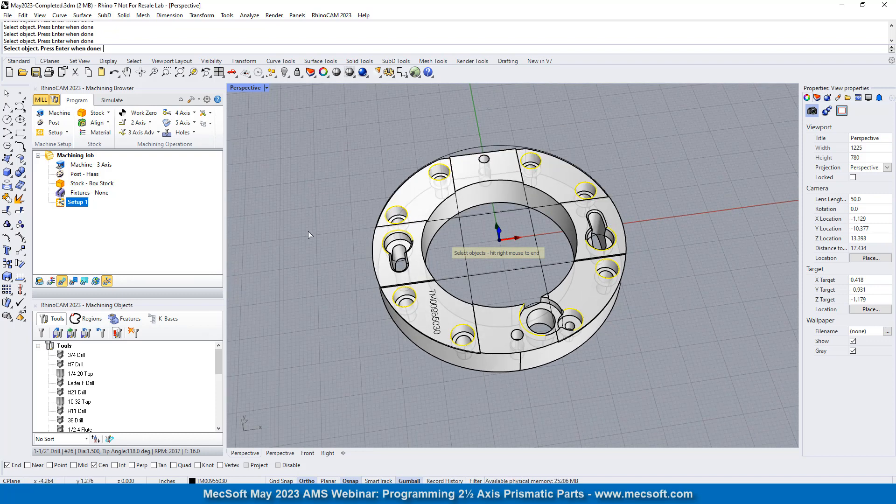
{"action": "right_click", "coordinate": [343, 270]}
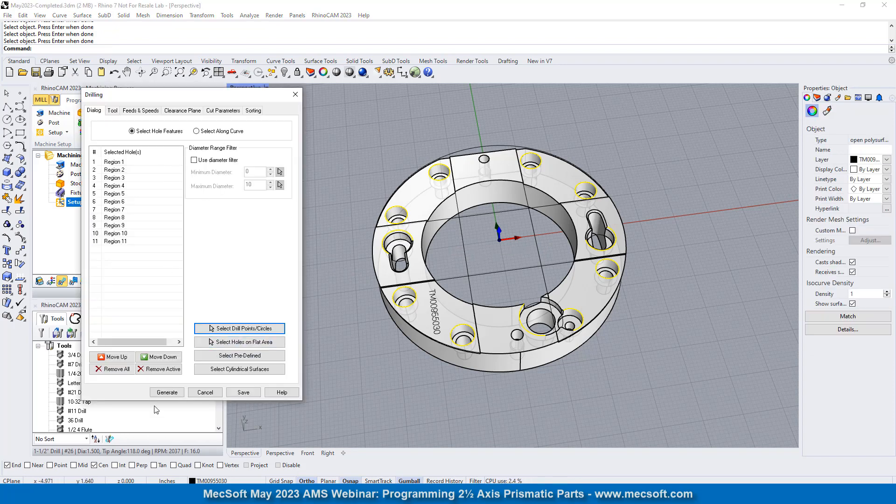
- Assign the CenterDrill: 1/4" tool to the drilling operation and check its feeds, speeds and clearance plane
{"action": "left_click", "coordinate": [112, 111]}
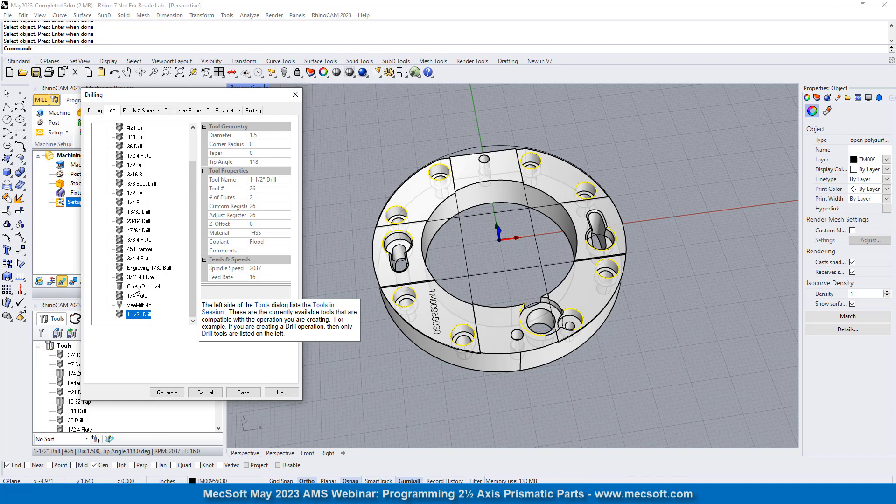
{"action": "left_click", "coordinate": [138, 287]}
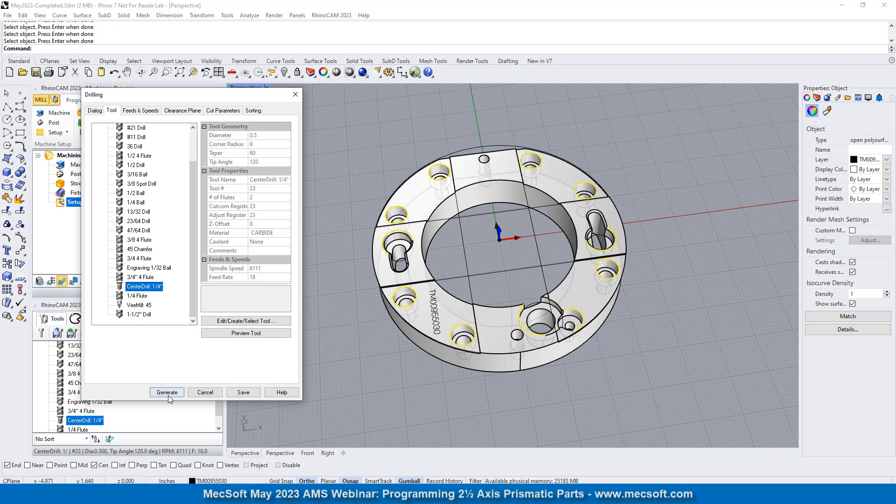
{"action": "left_click", "coordinate": [133, 111]}
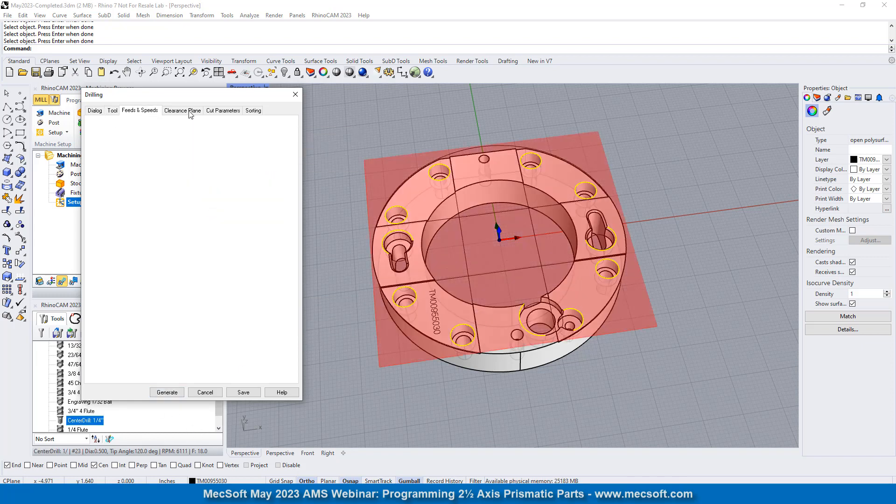
{"action": "left_click", "coordinate": [190, 112]}
- Set the deep drill's depth to 0.125 and locate its drill points at the top
{"action": "left_click", "coordinate": [223, 111]}
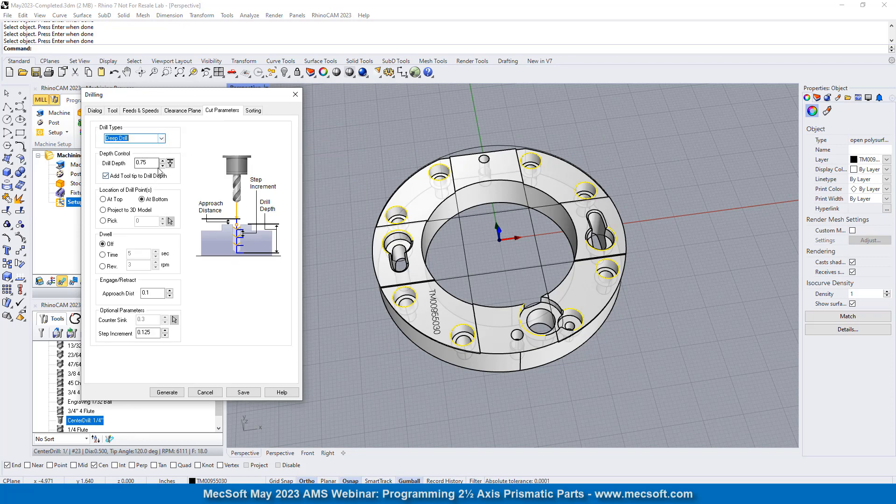
{"action": "left_click_drag", "start_coordinate": [150, 164], "coordinate": [110, 162]}
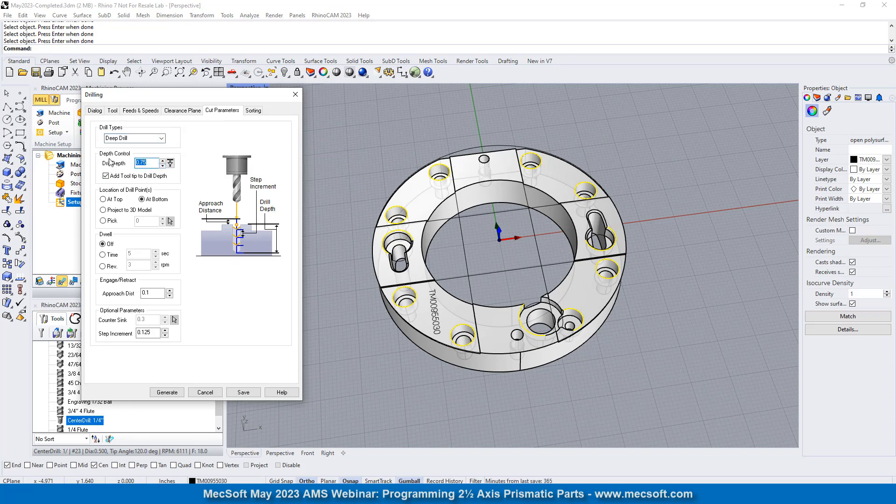
{"action": "type", "text": "0."}
{"action": "scroll", "coordinate": [513, 284], "scroll_direction": "up", "scroll_amount": 3}
{"action": "scroll", "coordinate": [496, 283], "scroll_direction": "down", "scroll_amount": 2}
{"action": "right_click_drag", "start_coordinate": [497, 282], "coordinate": [510, 251]}
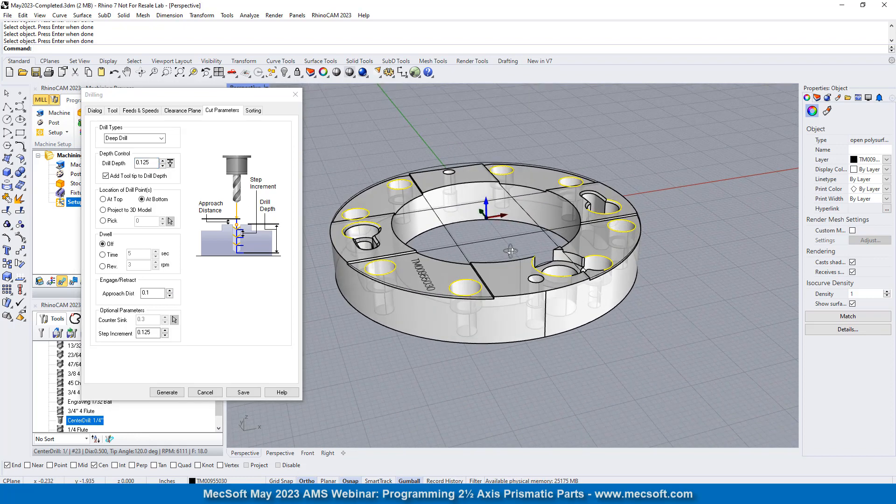
{"action": "left_click", "coordinate": [109, 200]}
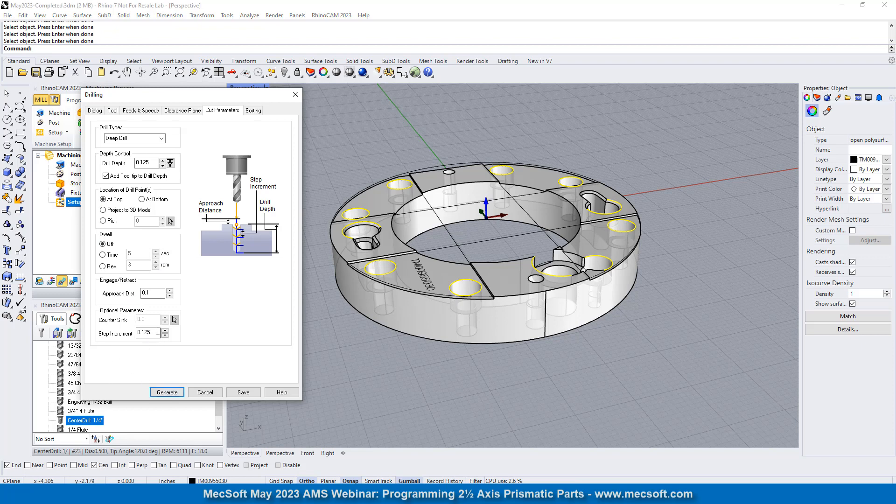
- Change the deep drill's step increment, check the sorting options and generate the toolpath
{"action": "left_click_drag", "start_coordinate": [154, 334], "coordinate": [110, 337]}
{"action": "type", "text": "0"}
{"action": "left_click", "coordinate": [252, 111]}
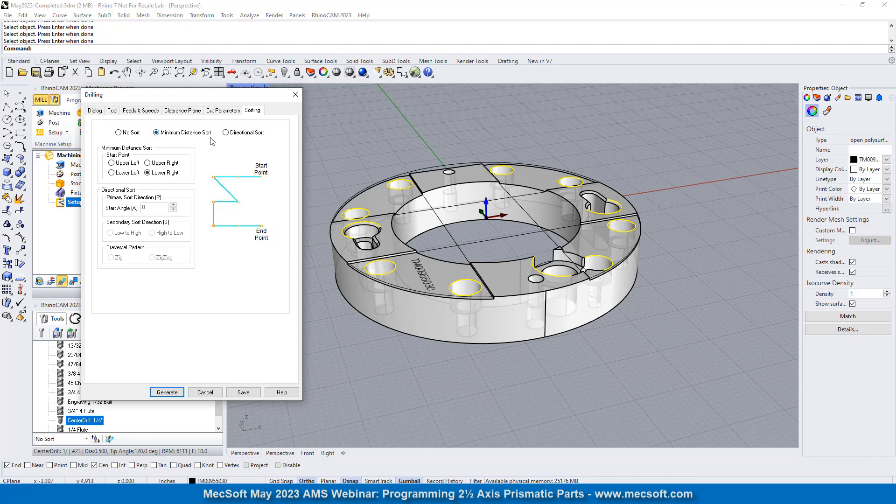
{"action": "left_click", "coordinate": [171, 393]}
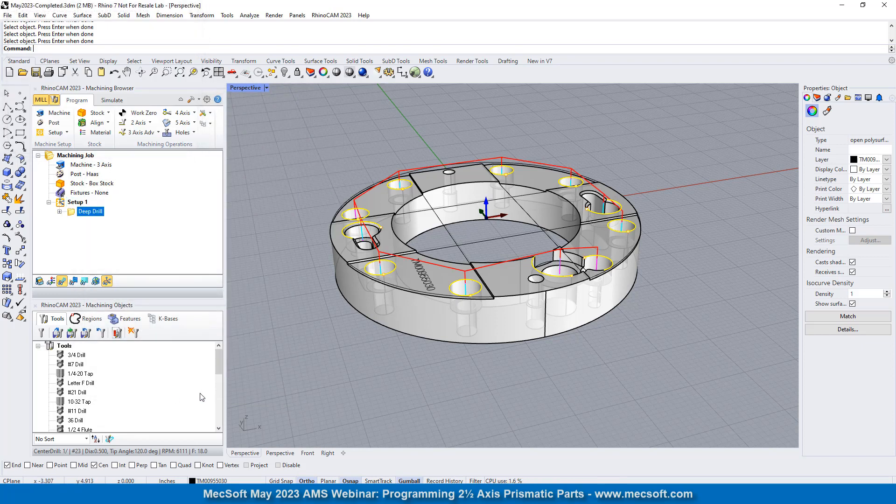
- Start a new drilling operation and select the top edge of the ring's large central bore as its drill circle
{"action": "right_click_drag", "start_coordinate": [579, 219], "coordinate": [488, 230]}
{"action": "scroll", "coordinate": [612, 224], "scroll_direction": "down", "scroll_amount": 5}
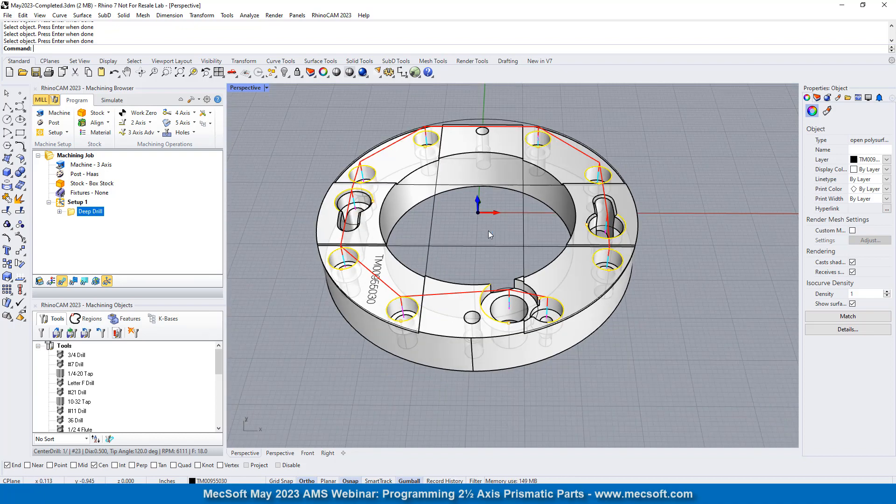
{"action": "scroll", "coordinate": [485, 229], "scroll_direction": "up", "scroll_amount": 3}
{"action": "scroll", "coordinate": [523, 257], "scroll_direction": "down", "scroll_amount": 3}
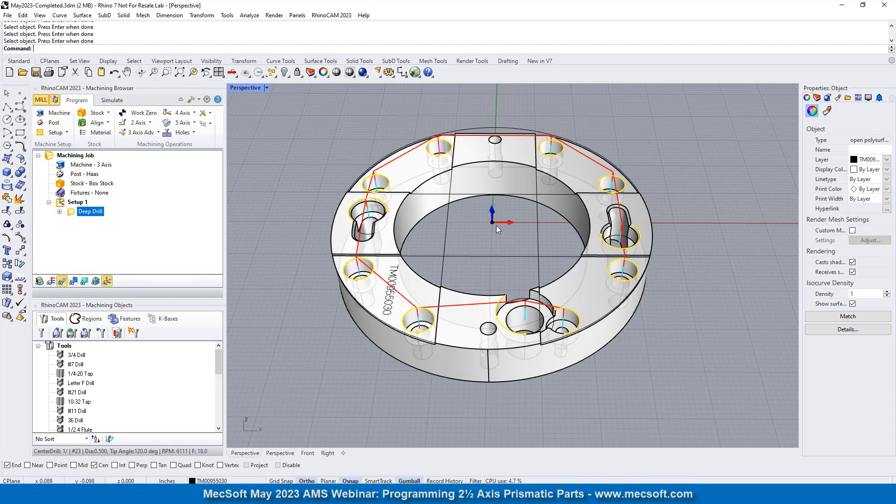
{"action": "left_click", "coordinate": [186, 133]}
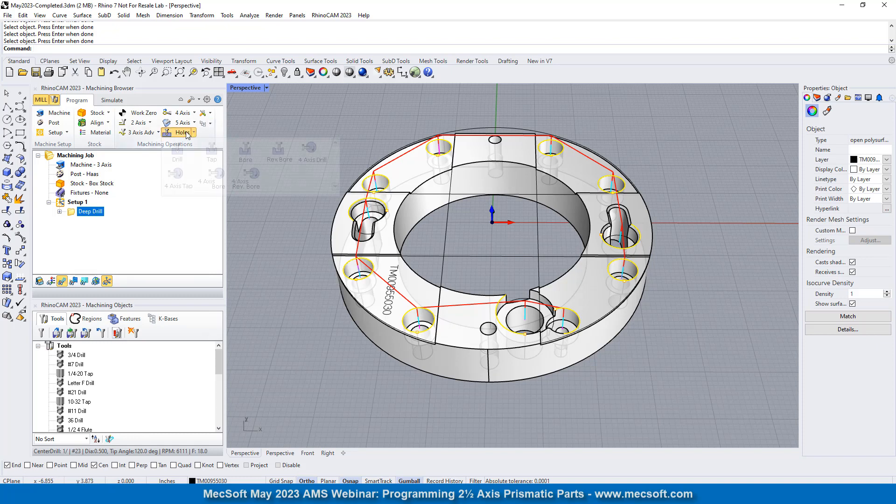
{"action": "left_click", "coordinate": [178, 156]}
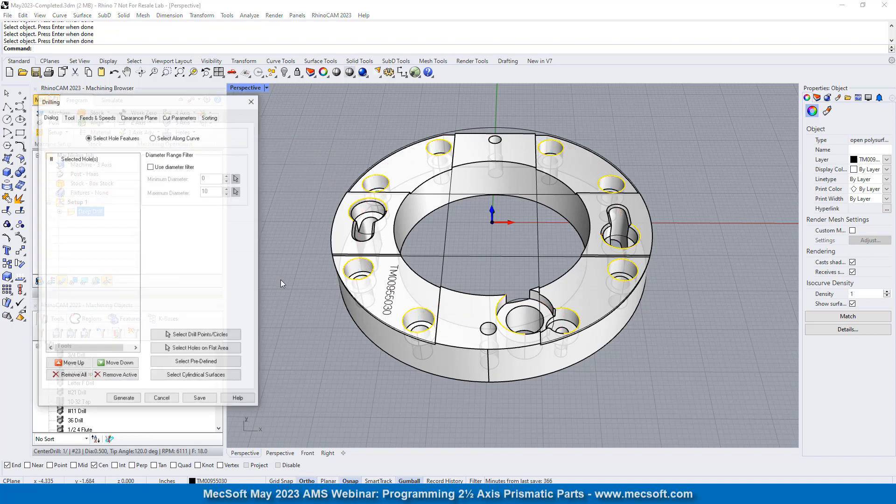
{"action": "left_click", "coordinate": [196, 347]}
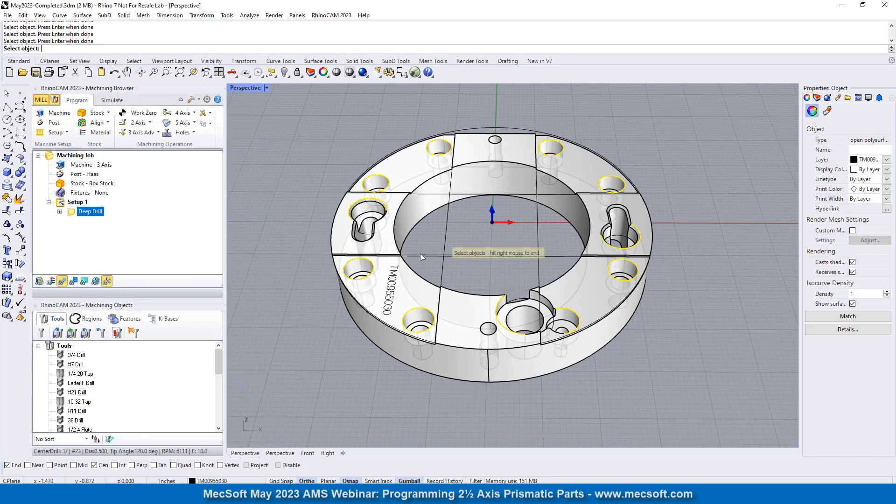
{"action": "left_click", "coordinate": [466, 162]}
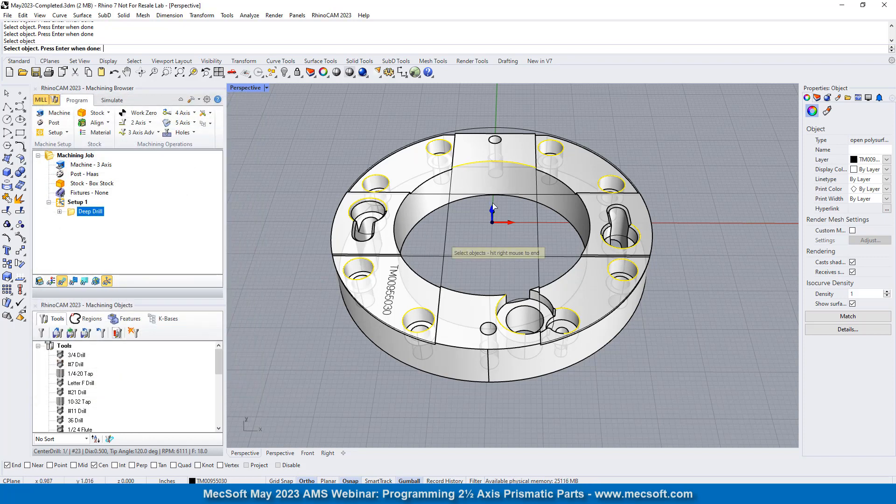
{"action": "right_click", "coordinate": [313, 165]}
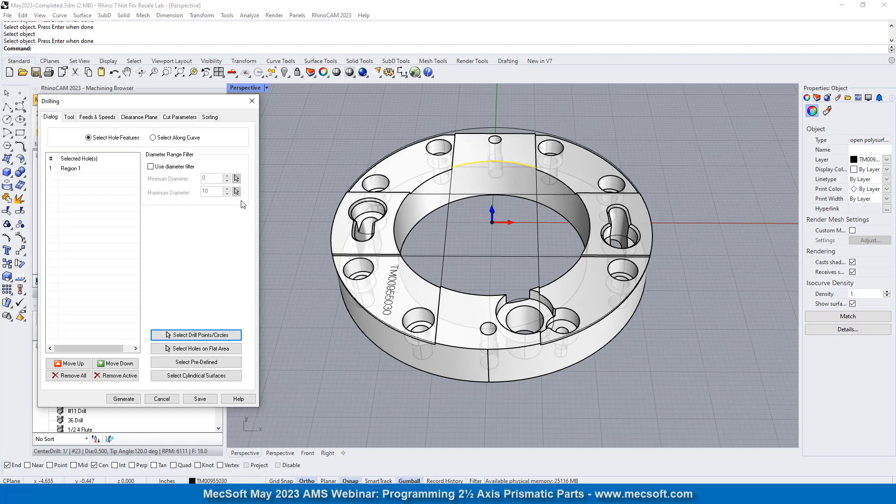
- Assign the 1-1/2" Drill tool to the central bore's drilling operation
{"action": "left_click", "coordinate": [68, 117]}
{"action": "scroll", "coordinate": [103, 225], "scroll_direction": "down", "scroll_amount": 2}
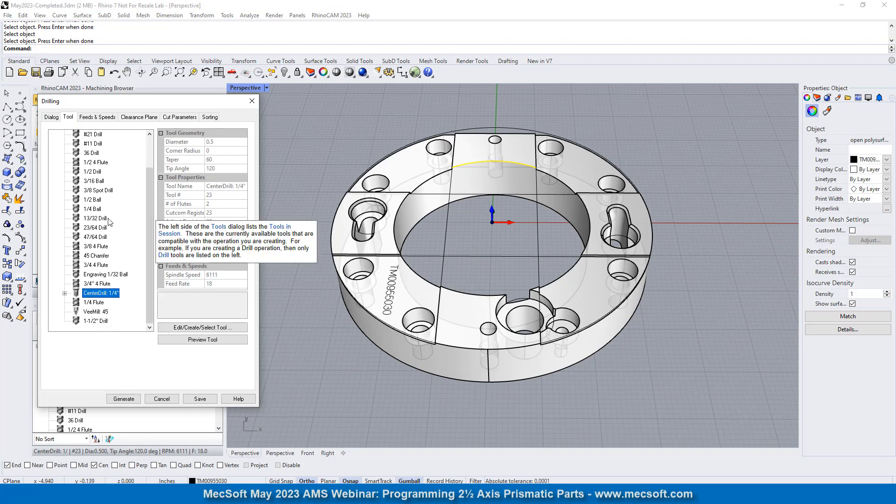
{"action": "scroll", "coordinate": [112, 164], "scroll_direction": "up", "scroll_amount": 2}
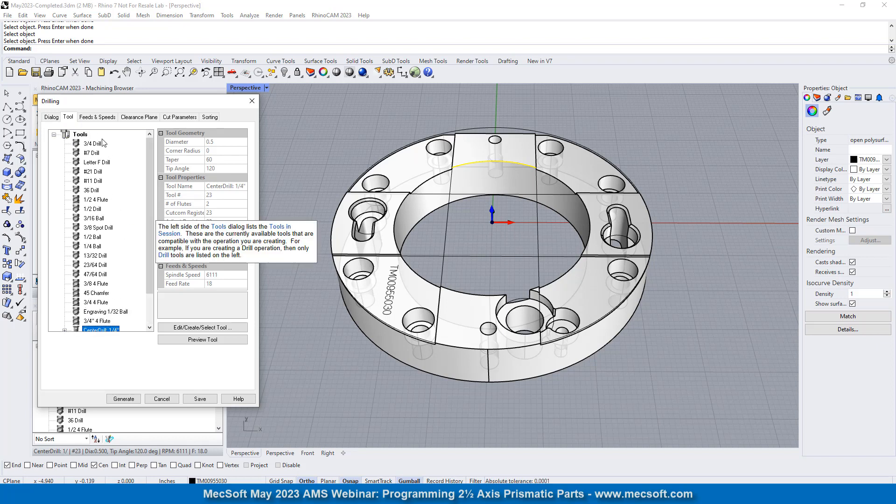
{"action": "scroll", "coordinate": [103, 143], "scroll_direction": "down", "scroll_amount": 2}
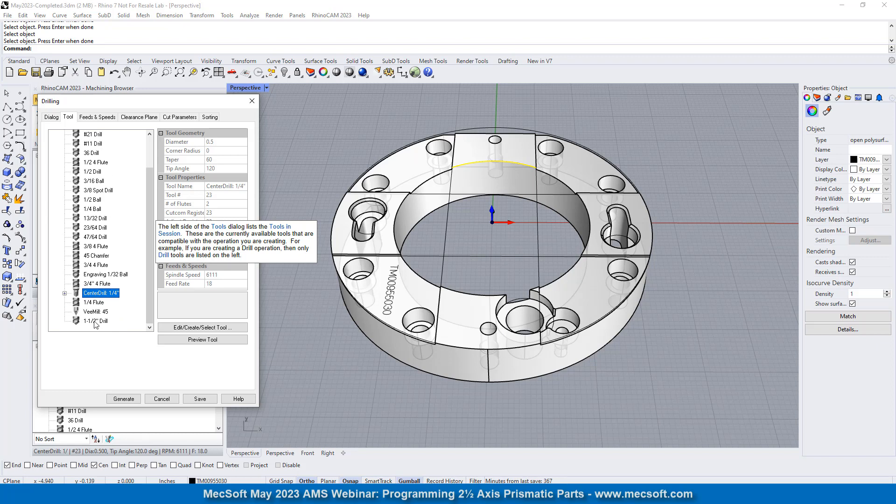
{"action": "left_click", "coordinate": [96, 322]}
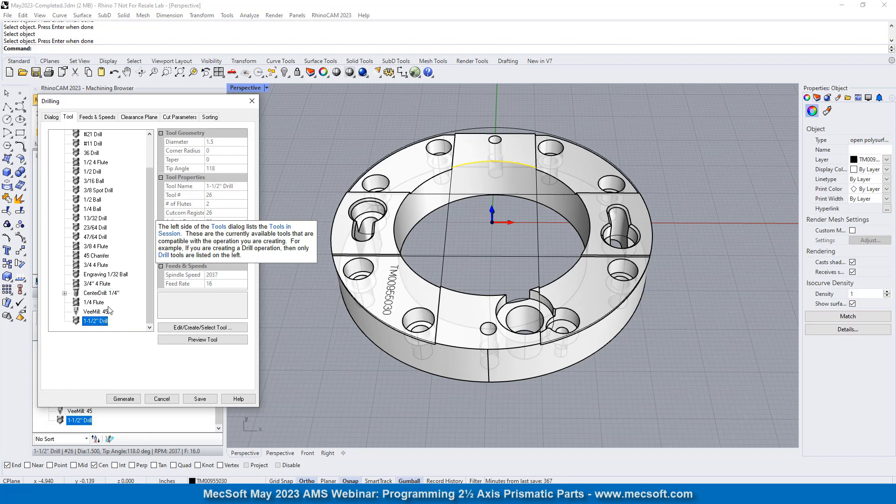
- Set the bore's deep drill step increment to 1.125 and locate the drill points at the top
{"action": "left_click", "coordinate": [179, 118]}
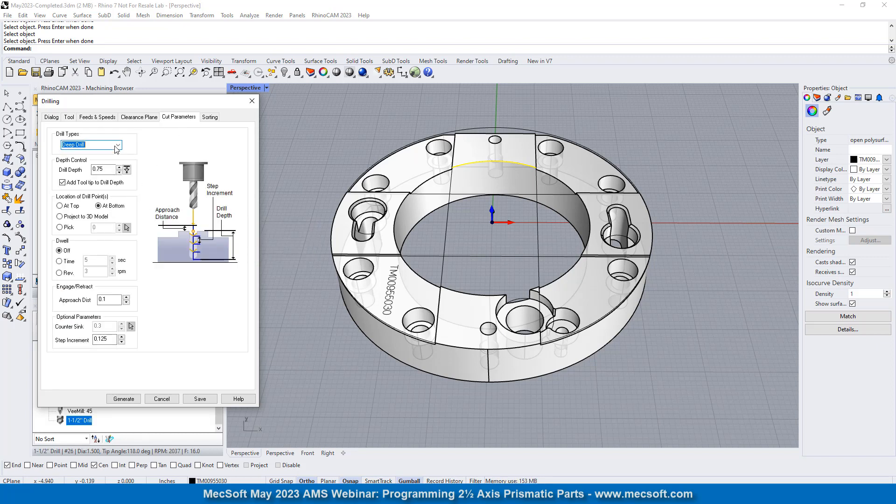
{"action": "double_click", "coordinate": [110, 343]}
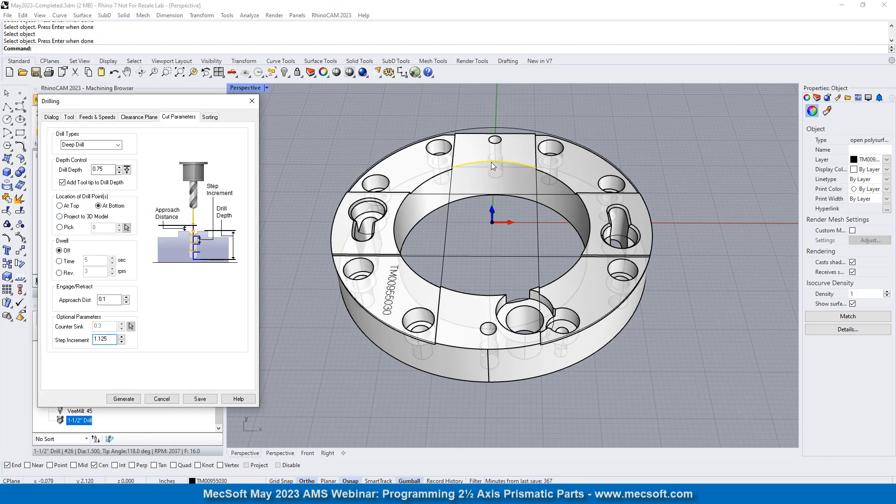
{"action": "left_click", "coordinate": [68, 206]}
- Define the 1.0625 drill depth by picking the centers of the bore's bottom and top edges, and generate the toolpath
{"action": "left_click", "coordinate": [127, 169]}
{"action": "scroll", "coordinate": [458, 252], "scroll_direction": "up", "scroll_amount": 3}
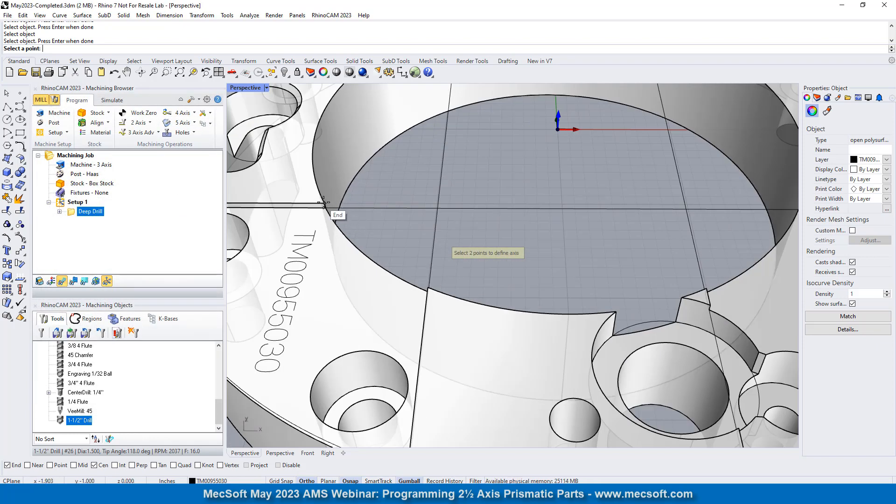
{"action": "left_click", "coordinate": [422, 128]}
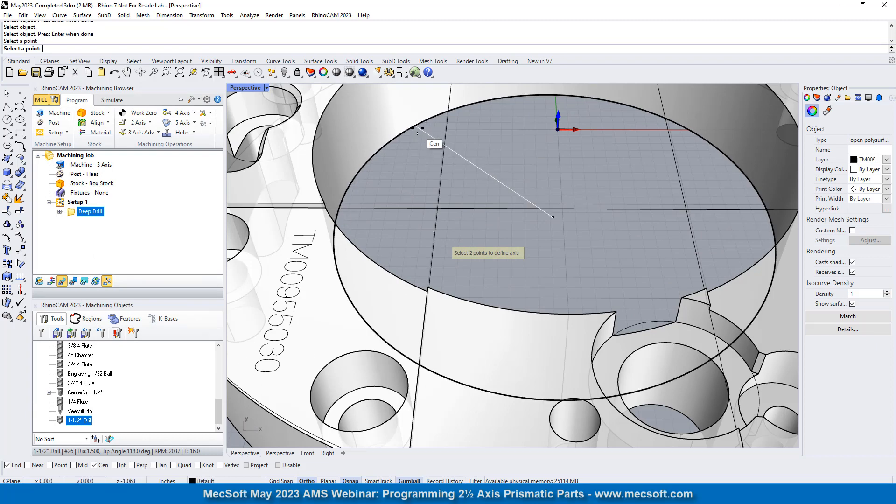
{"action": "left_click", "coordinate": [417, 127]}
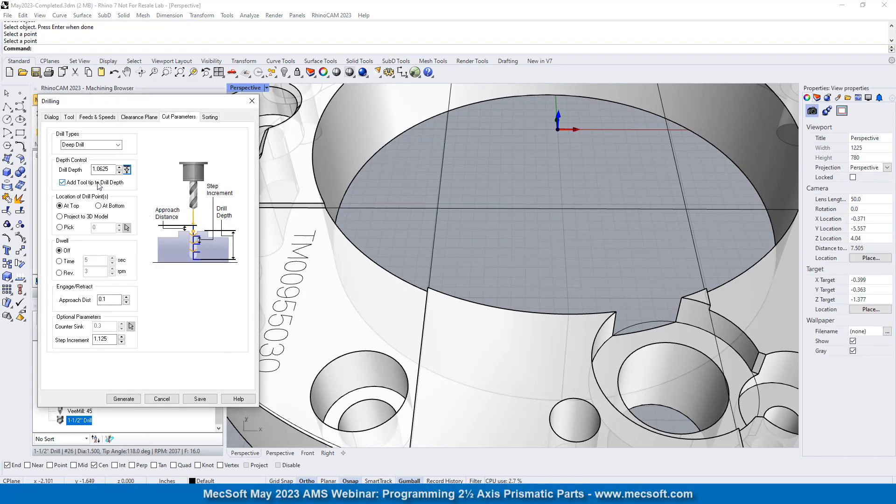
{"action": "mouse_move", "coordinate": [101, 186]}
{"action": "scroll", "coordinate": [452, 264], "scroll_direction": "down", "scroll_amount": 5}
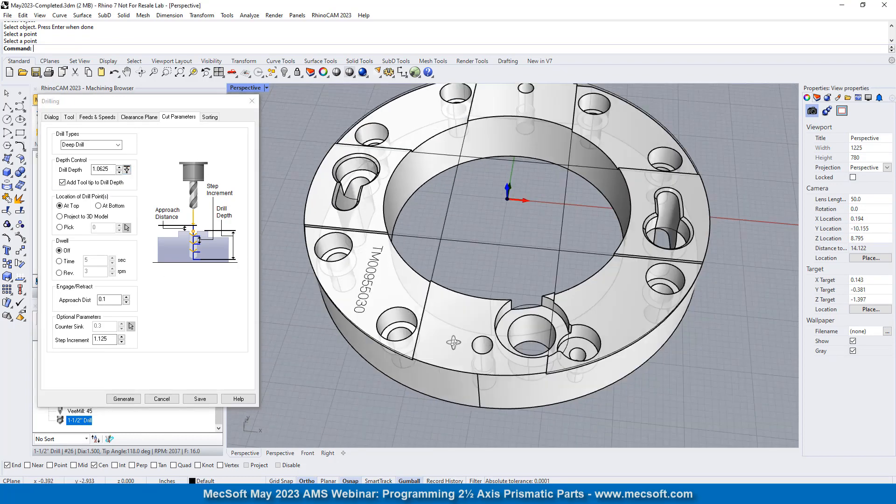
{"action": "right_click_drag", "start_coordinate": [462, 308], "coordinate": [438, 308]}
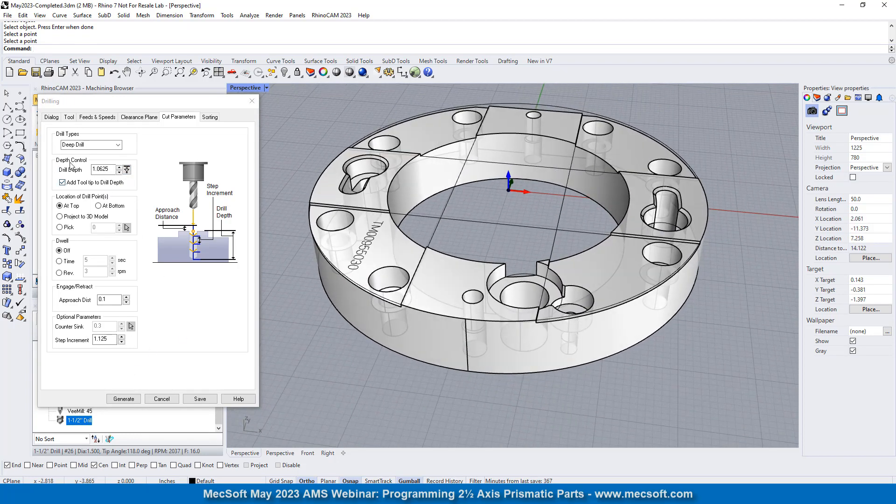
{"action": "left_click", "coordinate": [123, 398]}
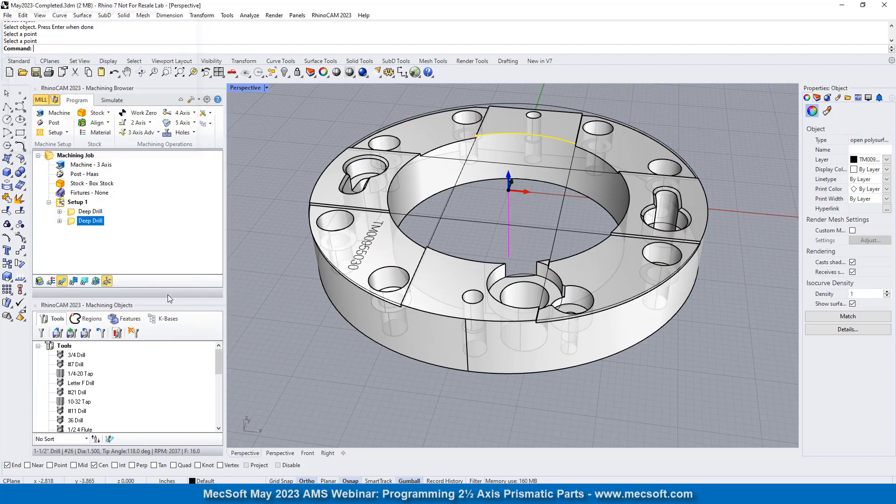
- Turn off Simulate by Moves, simulate the central bore's deep drill and stop the run at the holder/shank collision
{"action": "mouse_move", "coordinate": [470, 312]}
{"action": "right_mouse_down"}
{"action": "mouse_move", "coordinate": [472, 289]}
{"action": "mouse_move", "coordinate": [478, 336]}
{"action": "mouse_move", "coordinate": [486, 316]}
{"action": "right_mouse_up"}
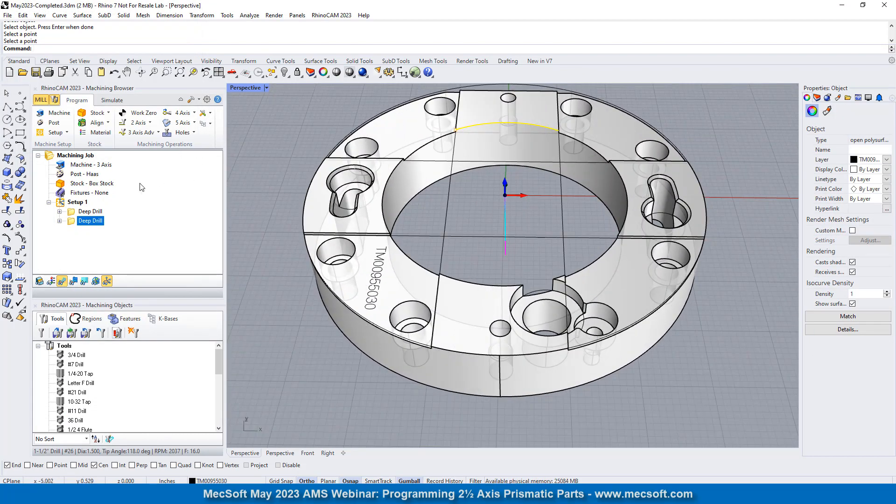
{"action": "left_click", "coordinate": [112, 100]}
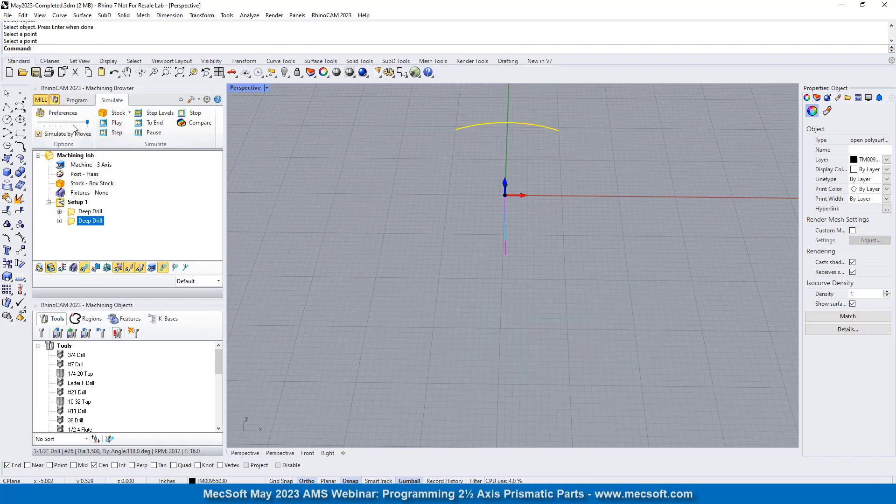
{"action": "left_click_drag", "start_coordinate": [87, 122], "coordinate": [42, 130]}
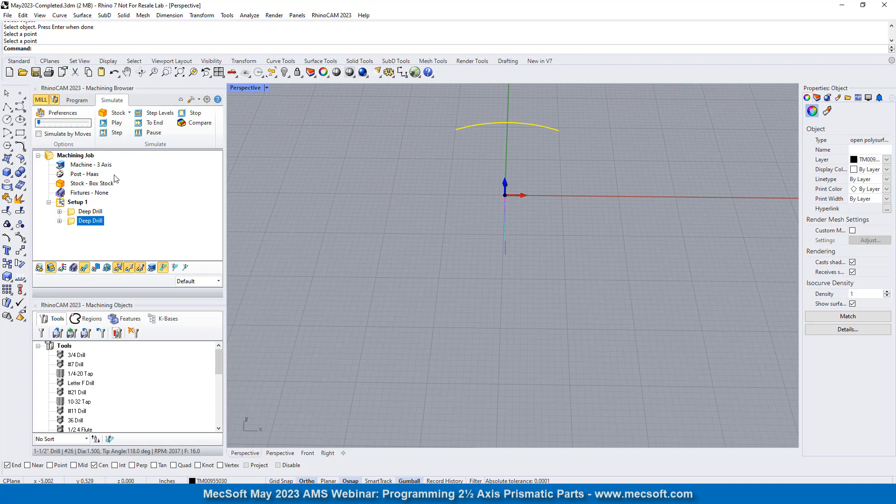
{"action": "left_click", "coordinate": [116, 122]}
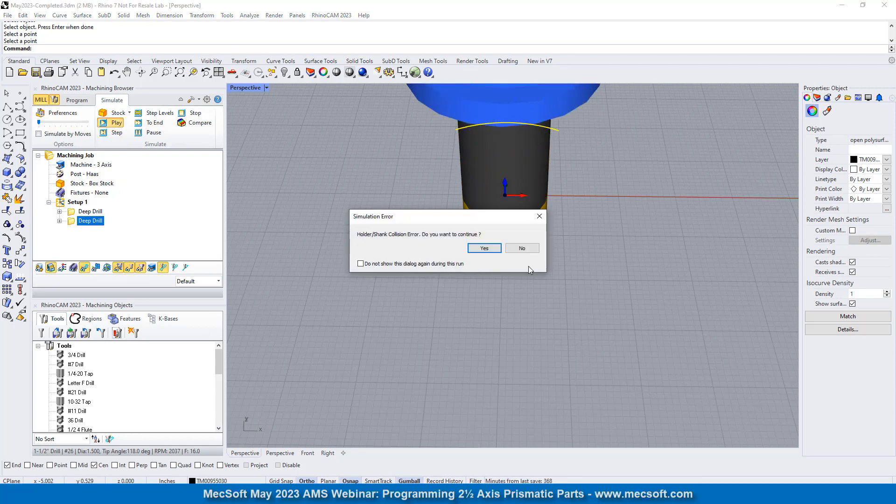
{"action": "left_click", "coordinate": [522, 248]}
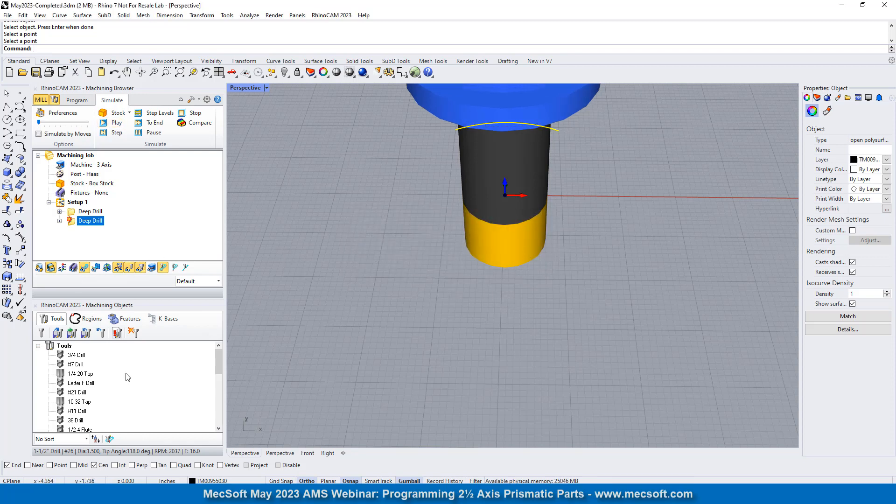
- Edit the 1-1/2" Drill used by the bore's deep drill, setting its flute length and shoulder length to 2
{"action": "left_click", "coordinate": [59, 221]}
{"action": "double_click", "coordinate": [89, 202]}
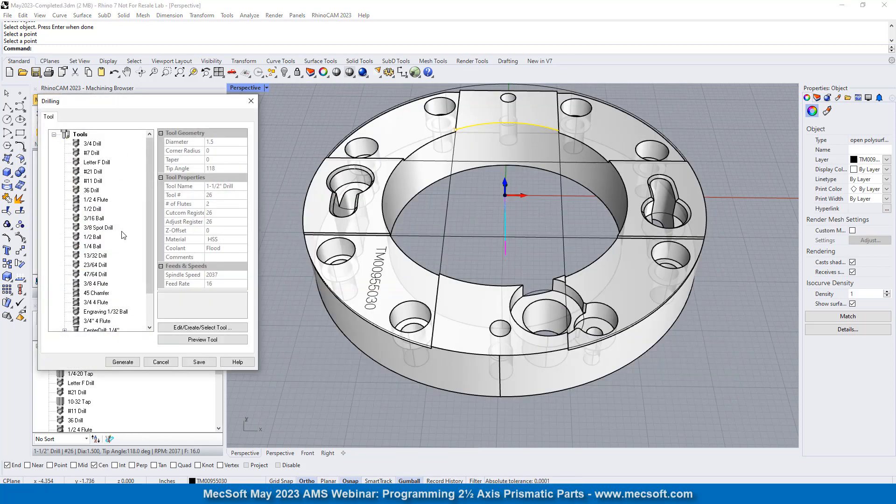
{"action": "scroll", "coordinate": [123, 235], "scroll_direction": "down", "scroll_amount": 2}
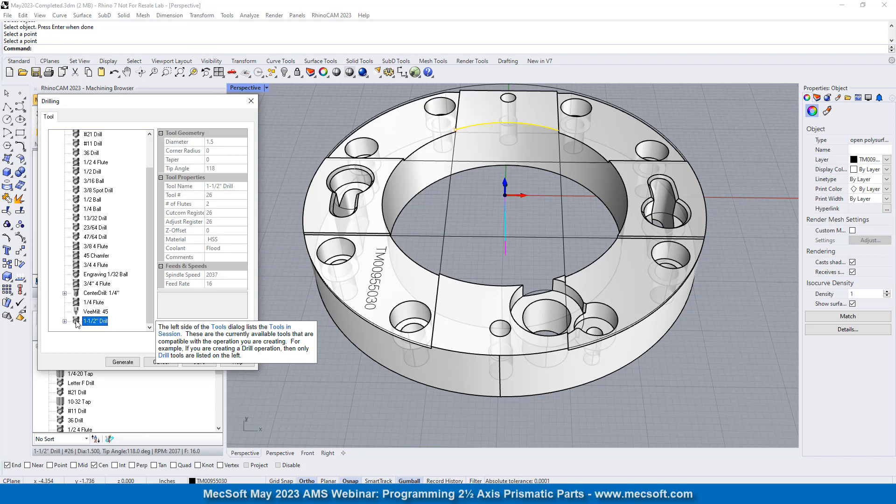
{"action": "double_click", "coordinate": [78, 323]}
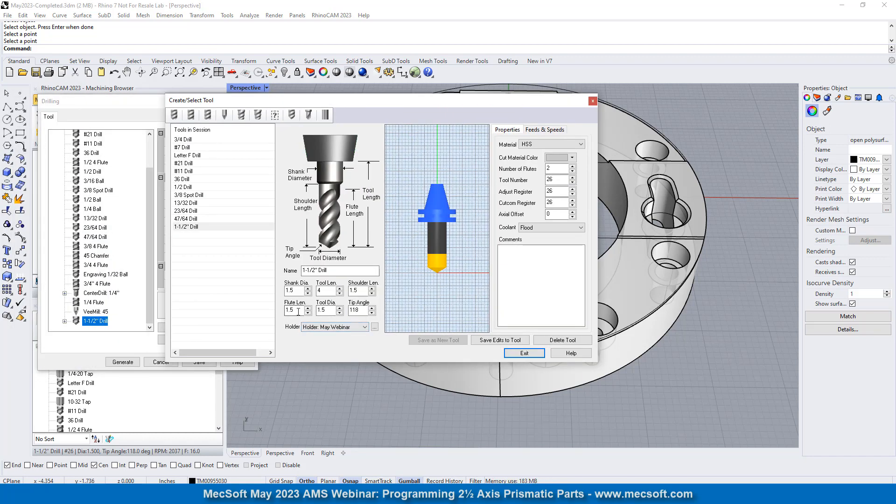
{"action": "double_click", "coordinate": [294, 310]}
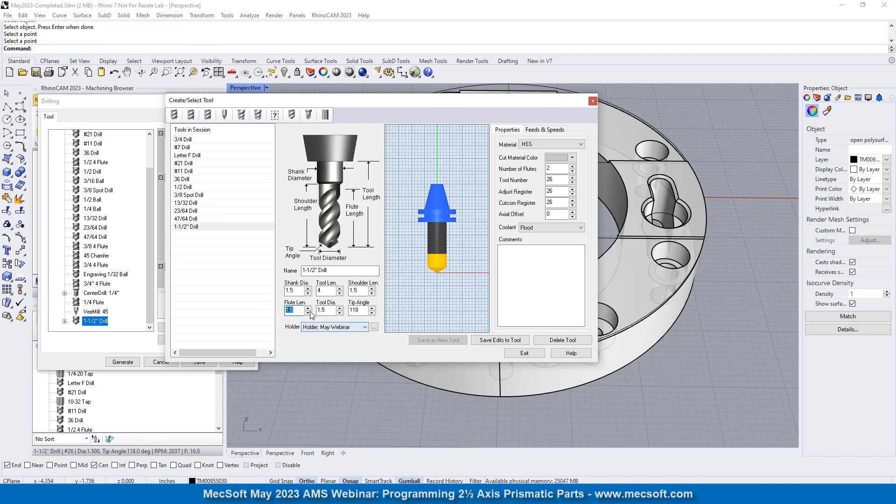
{"action": "key", "text": "Tab"}
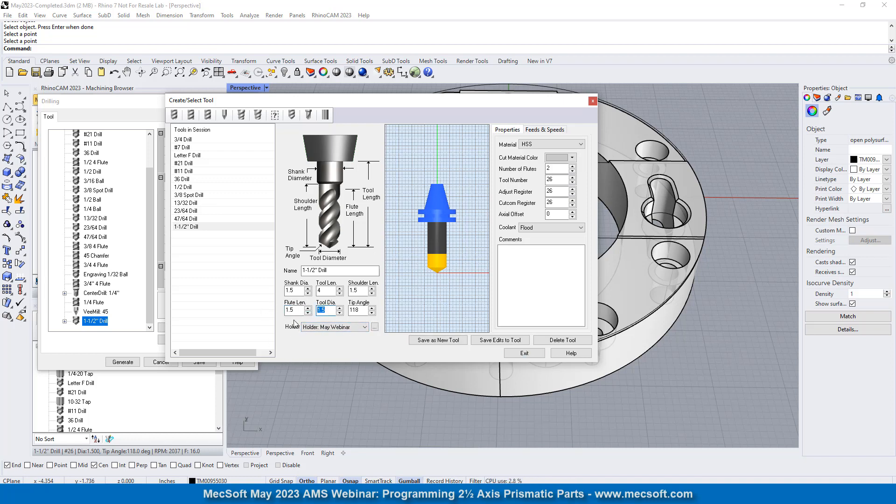
{"action": "key", "text": "shift+Tab"}
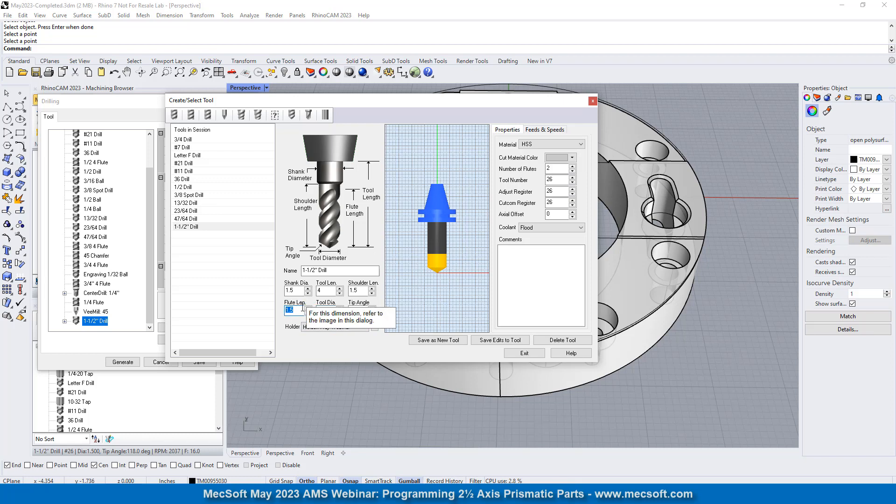
{"action": "type", "text": "2"}
{"action": "double_click", "coordinate": [363, 292]}
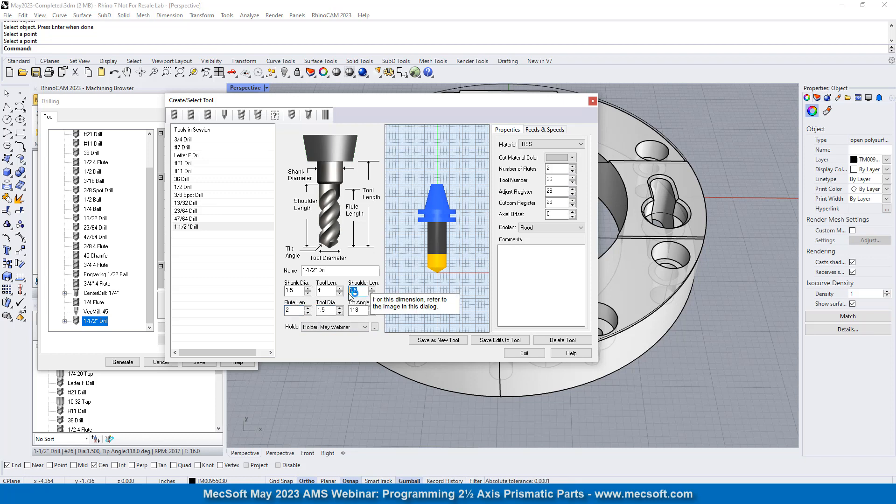
{"action": "type", "text": "2"}
{"action": "left_click", "coordinate": [373, 288]}
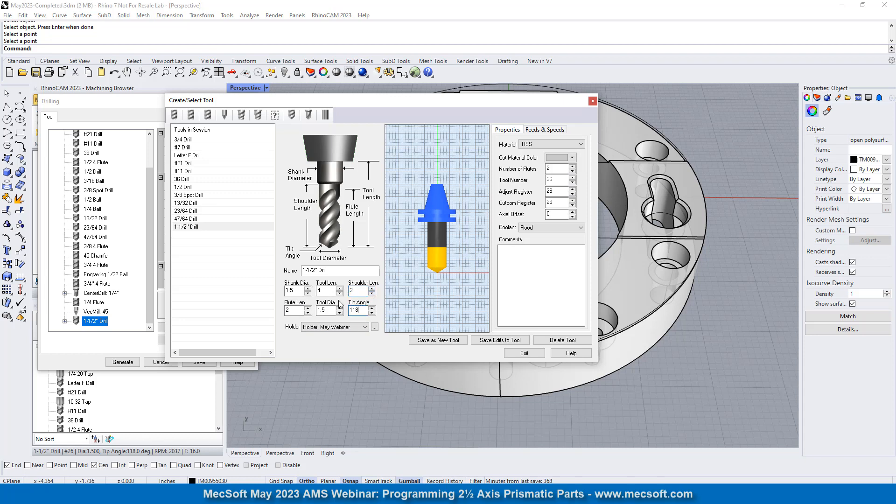
{"action": "left_click", "coordinate": [296, 291]}
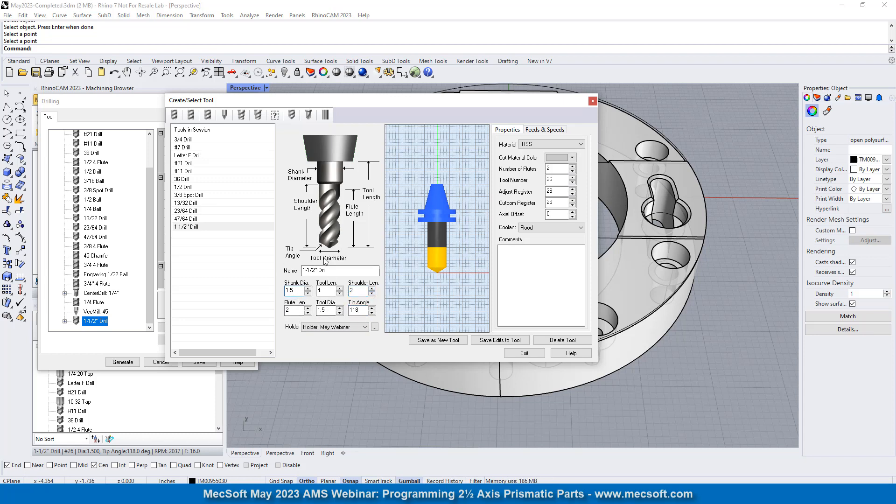
- Try to save the 1-1/2" Drill as a new tool, and save the edits to the existing tool instead
{"action": "left_click", "coordinate": [439, 340]}
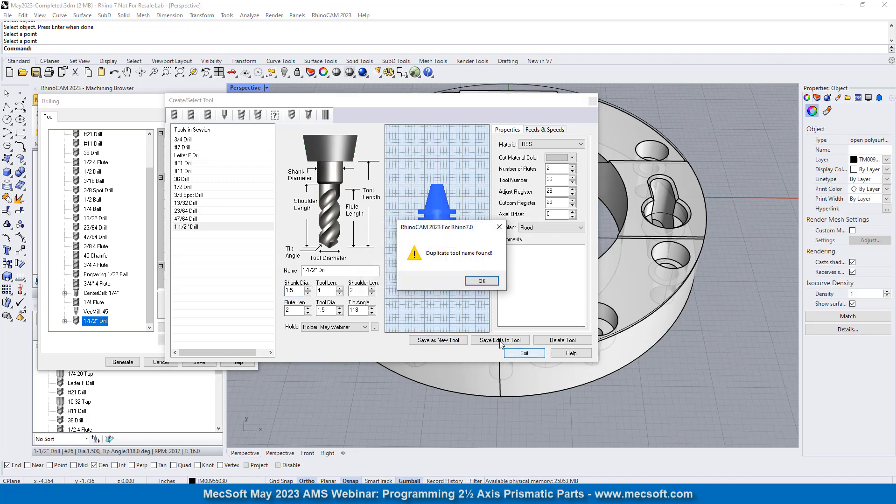
{"action": "left_click", "coordinate": [482, 280]}
{"action": "left_click", "coordinate": [501, 342]}
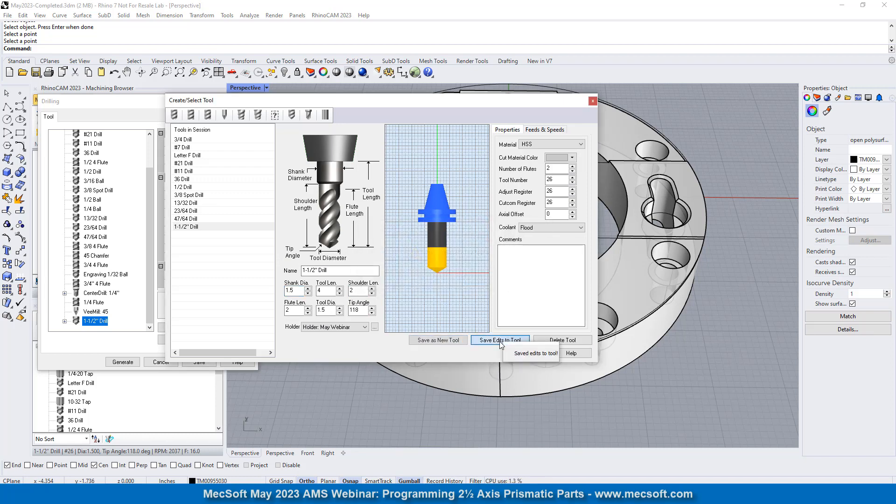
- Apply the edited 1-1/2" Drill, regenerate the bore's deep drill, and examine its toolpath depth in the Front view of a four-view layout
{"action": "left_click", "coordinate": [527, 354]}
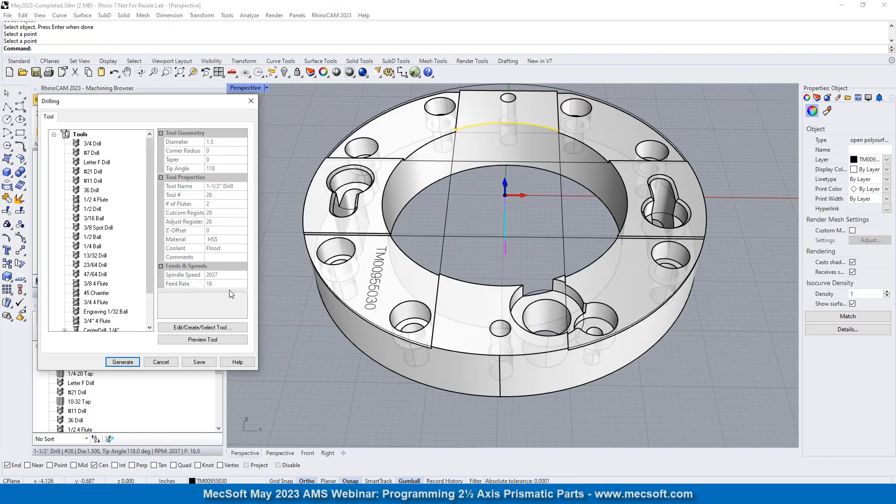
{"action": "left_click", "coordinate": [127, 362]}
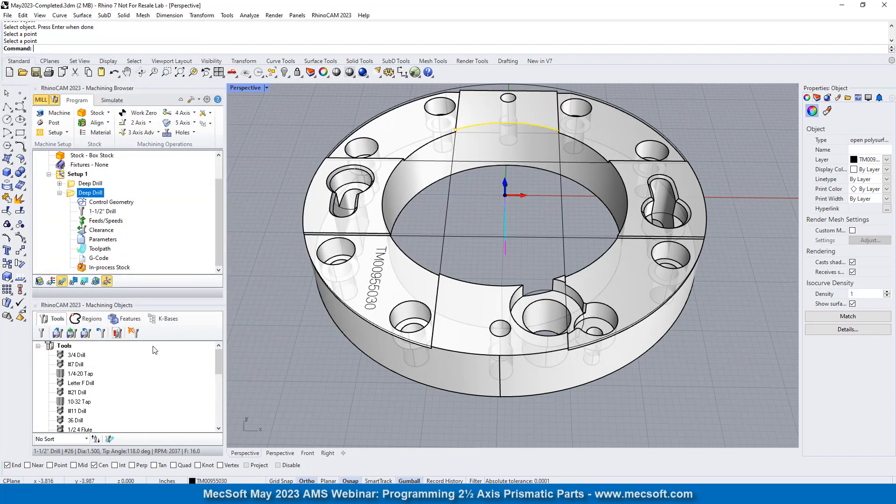
{"action": "left_click", "coordinate": [219, 73]}
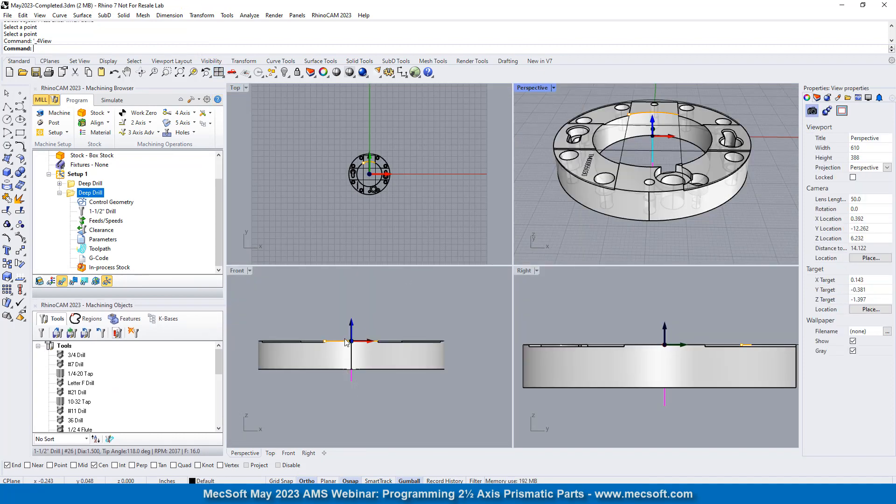
{"action": "scroll", "coordinate": [352, 396], "scroll_direction": "up", "scroll_amount": 3}
{"action": "scroll", "coordinate": [352, 396], "scroll_direction": "up", "scroll_amount": 2}
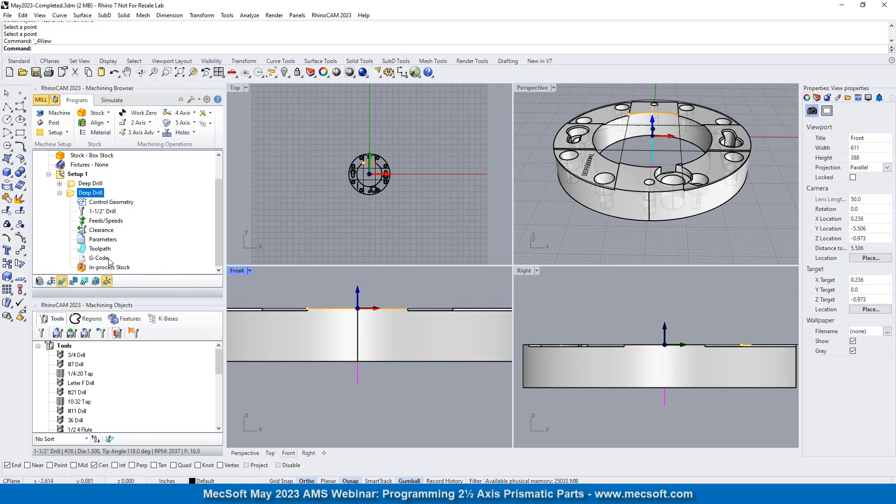
- Review the cut parameters of the bore's deep drill and generate its toolpath again
{"action": "double_click", "coordinate": [73, 193]}
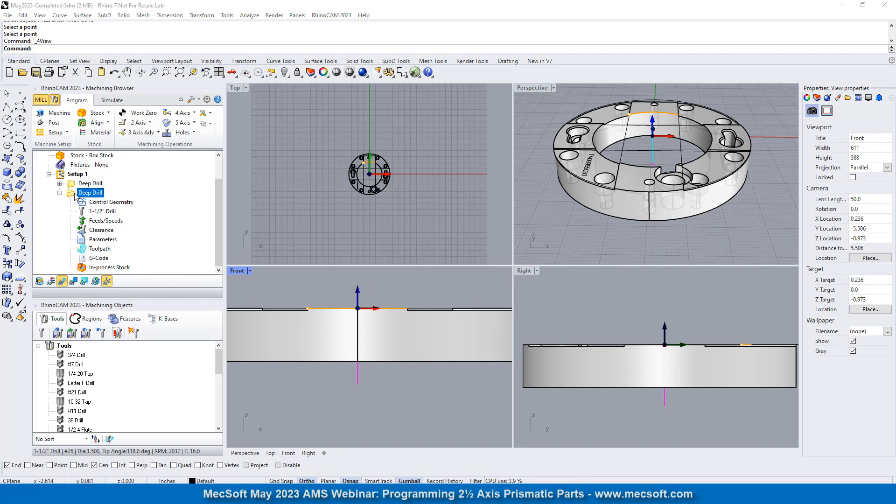
{"action": "left_click", "coordinate": [181, 118]}
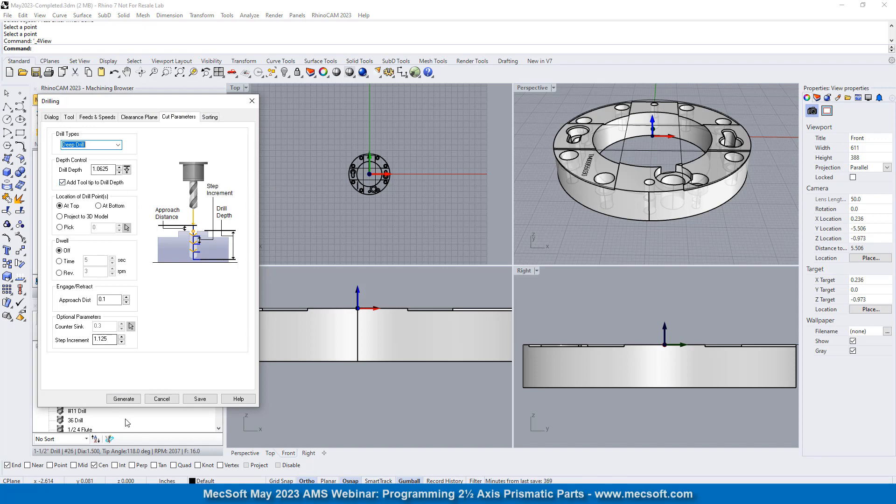
{"action": "left_click", "coordinate": [123, 399]}
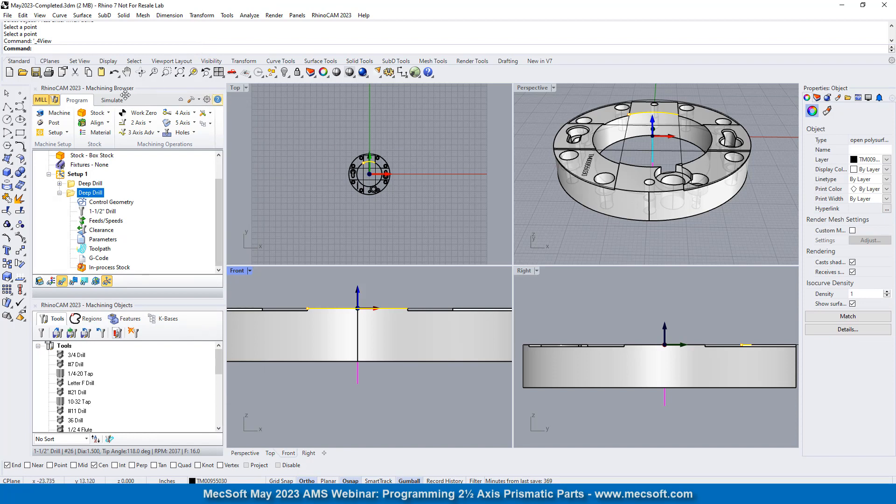
- Simulate the bore's deep drill and maximize the Perspective view to examine the drilled hole up close
{"action": "left_click", "coordinate": [112, 100]}
{"action": "left_click", "coordinate": [116, 123]}
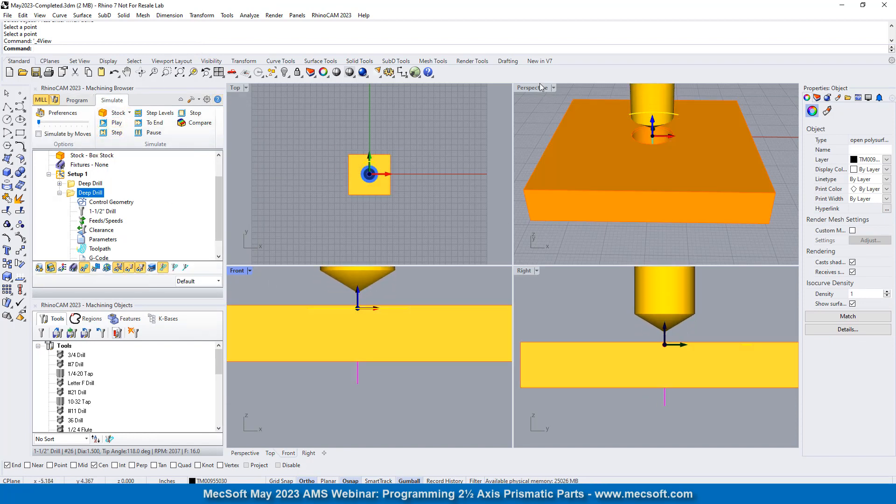
{"action": "double_click", "coordinate": [537, 87]}
{"action": "scroll", "coordinate": [502, 229], "scroll_direction": "up", "scroll_amount": 3}
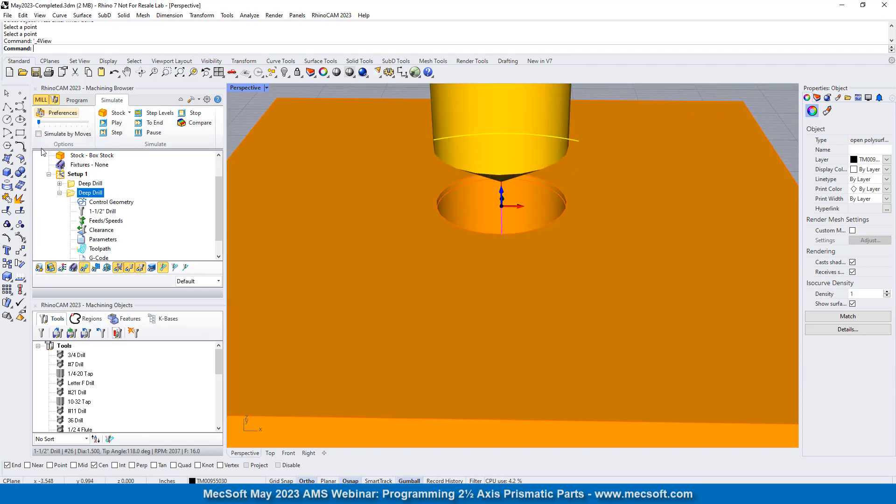
{"action": "left_click", "coordinate": [118, 125]}
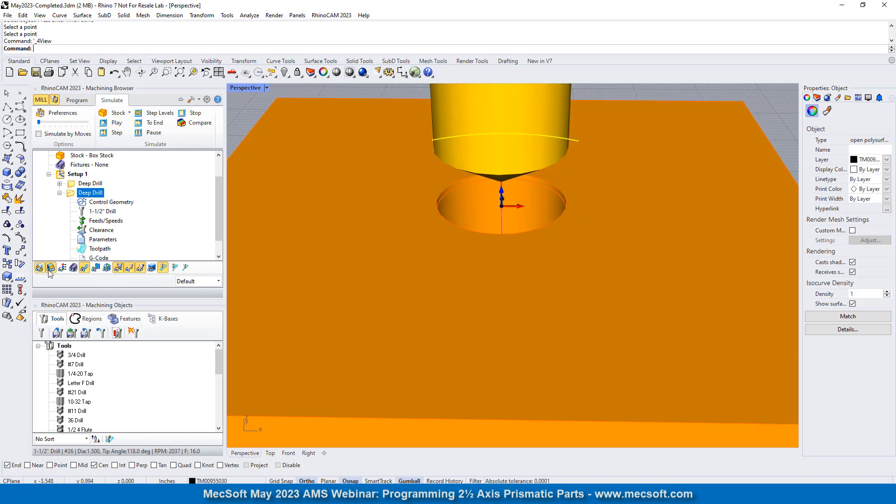
- Toggle the stock display in the simulation, and show the drilled stock over the ring part in programming mode
{"action": "left_click", "coordinate": [39, 267]}
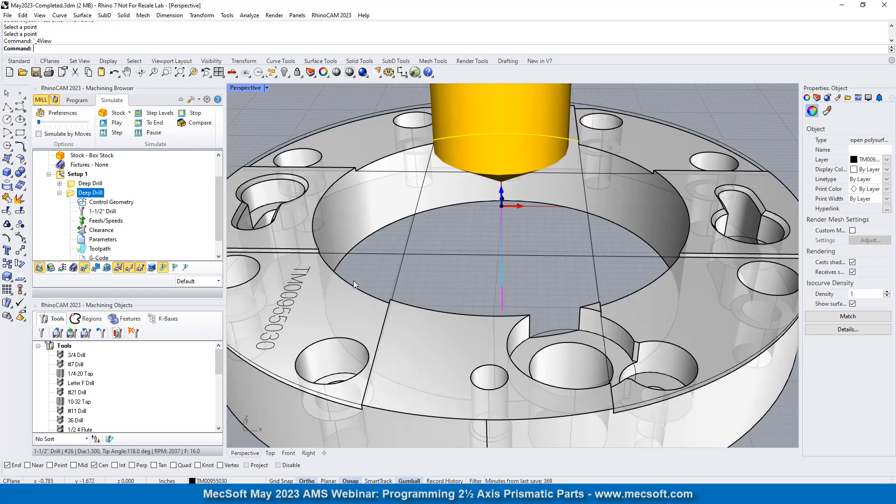
{"action": "left_click", "coordinate": [50, 268]}
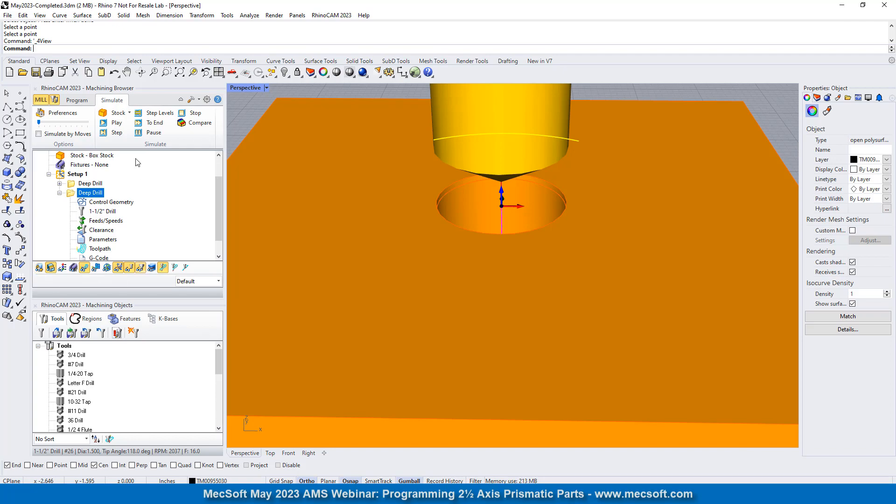
{"action": "left_click", "coordinate": [76, 100]}
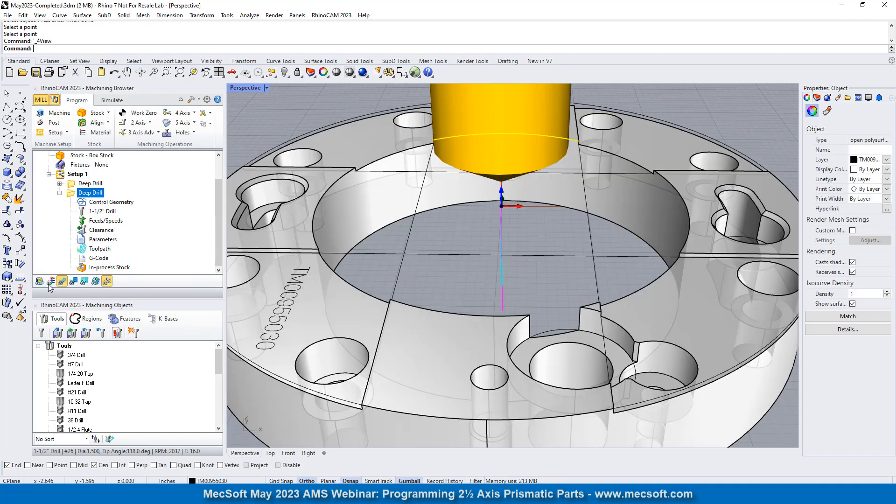
{"action": "left_click", "coordinate": [39, 281]}
{"action": "mouse_move", "coordinate": [496, 279]}
{"action": "right_mouse_down"}
{"action": "mouse_move", "coordinate": [506, 110]}
{"action": "mouse_move", "coordinate": [486, 275]}
{"action": "right_mouse_up"}
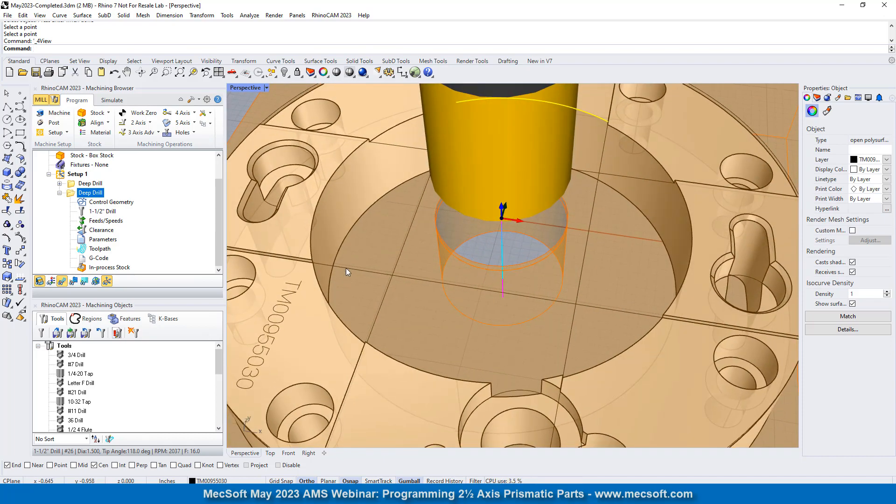
{"action": "scroll", "coordinate": [432, 283], "scroll_direction": "down", "scroll_amount": 3}
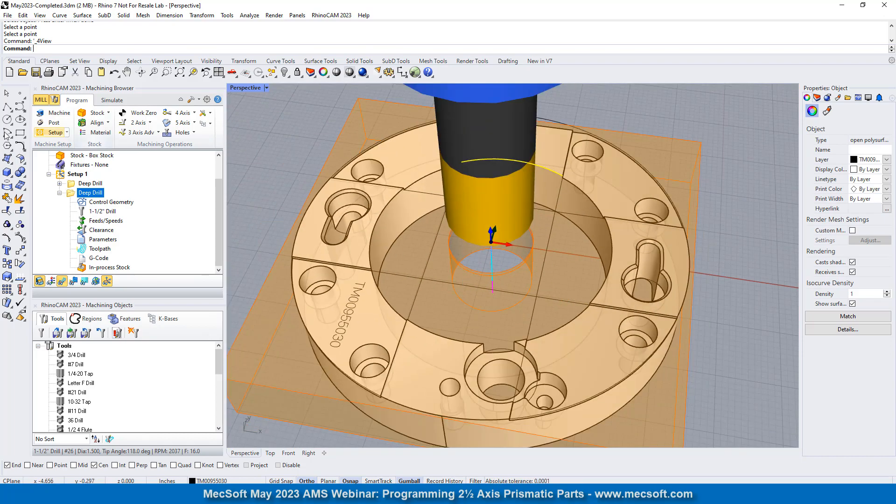
- Collapse the bore's deep drill operation and move it ahead of the center-drilling operation in Setup 1
{"action": "left_click", "coordinate": [60, 193]}
{"action": "left_click", "coordinate": [72, 212]}
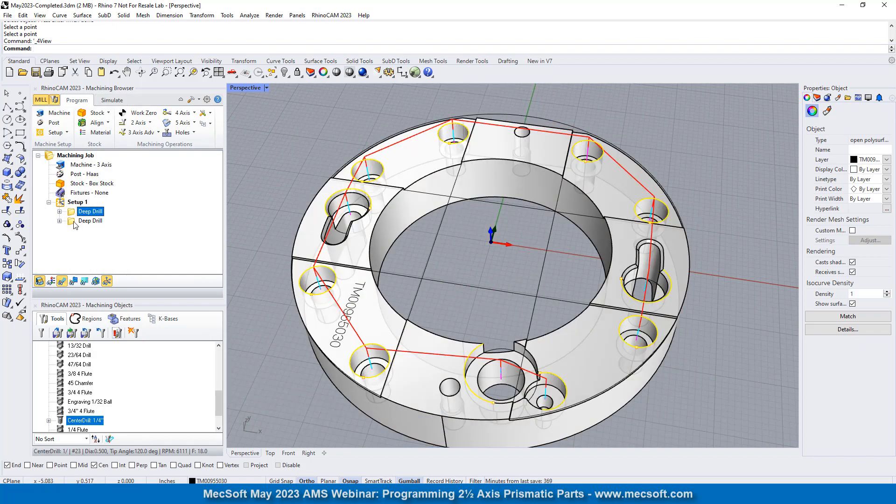
{"action": "left_click_drag", "start_coordinate": [73, 222], "coordinate": [74, 212]}
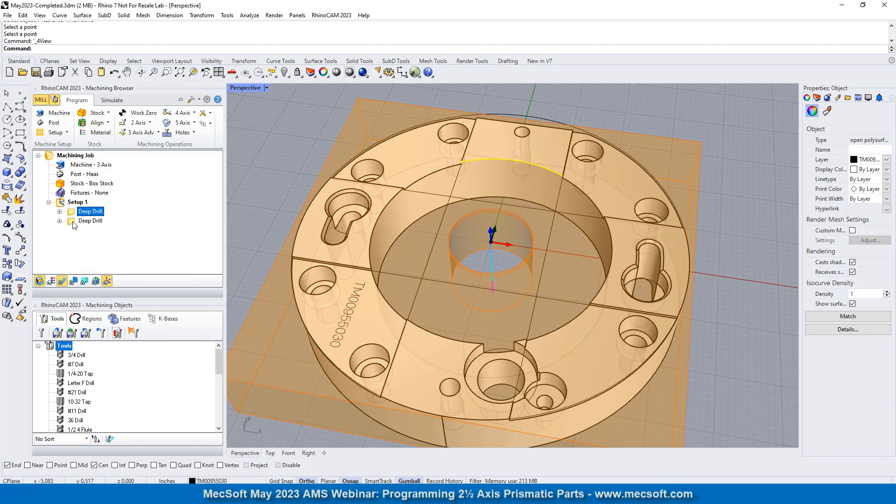
- Simulate the center-drilling operation on the drilled stock and examine the hole starts from a lower angle
{"action": "left_click", "coordinate": [89, 221]}
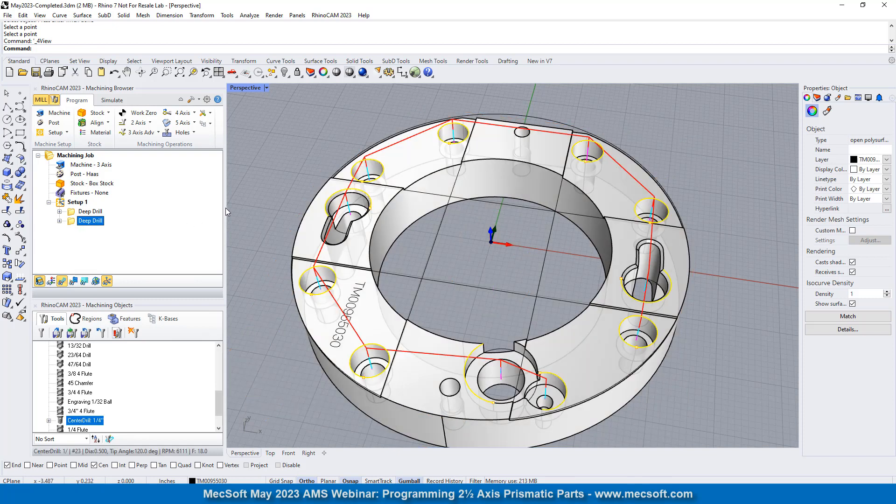
{"action": "left_click", "coordinate": [112, 100]}
{"action": "left_click", "coordinate": [116, 123]}
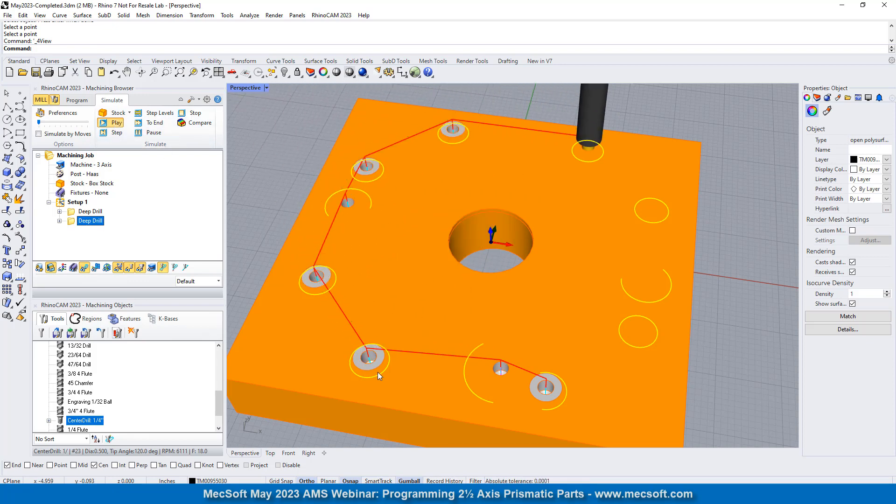
{"action": "right_click_drag", "start_coordinate": [377, 372], "coordinate": [380, 340]}
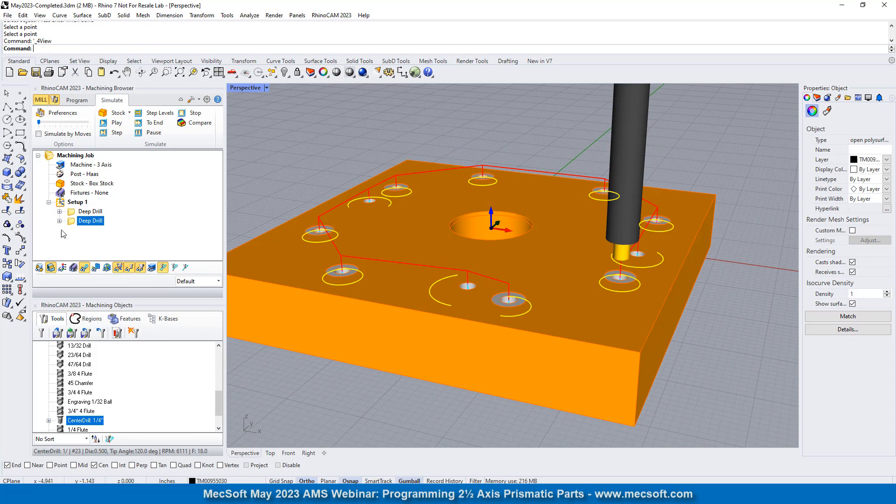
- Set the drill depth of the center-drilling operation to 0.06 and regenerate its toolpath
{"action": "double_click", "coordinate": [74, 221]}
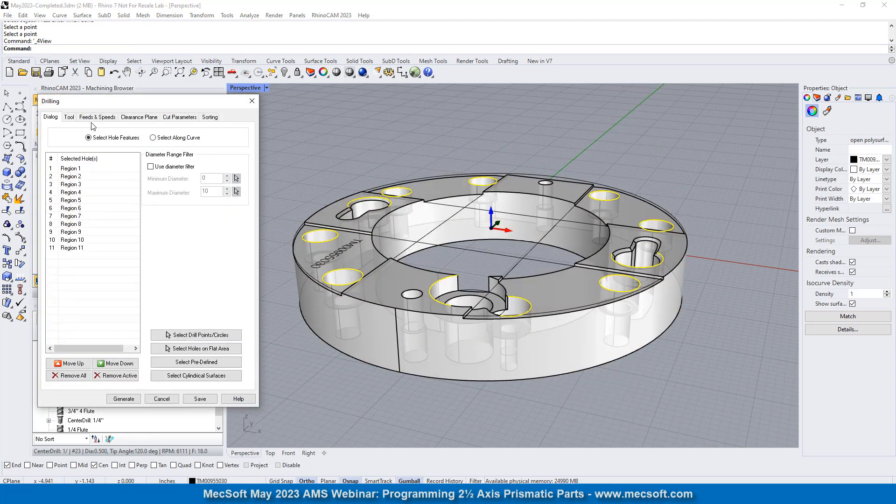
{"action": "left_click", "coordinate": [177, 118]}
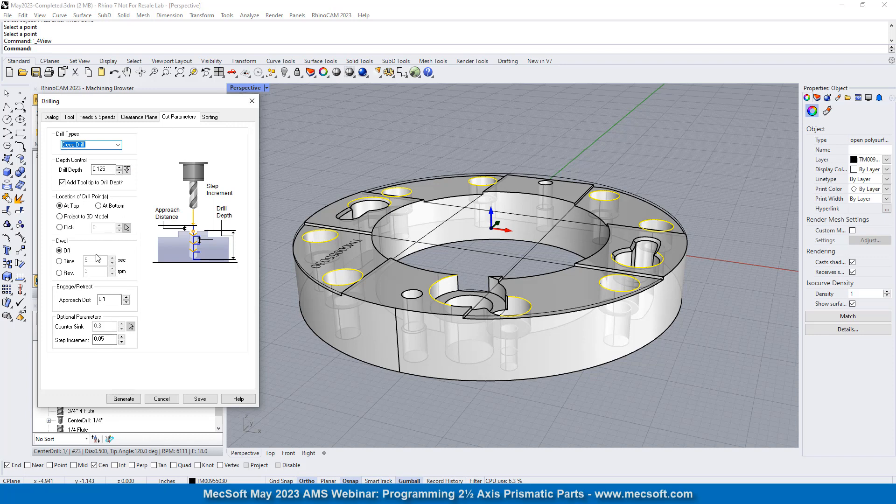
{"action": "mouse_move", "coordinate": [103, 170]}
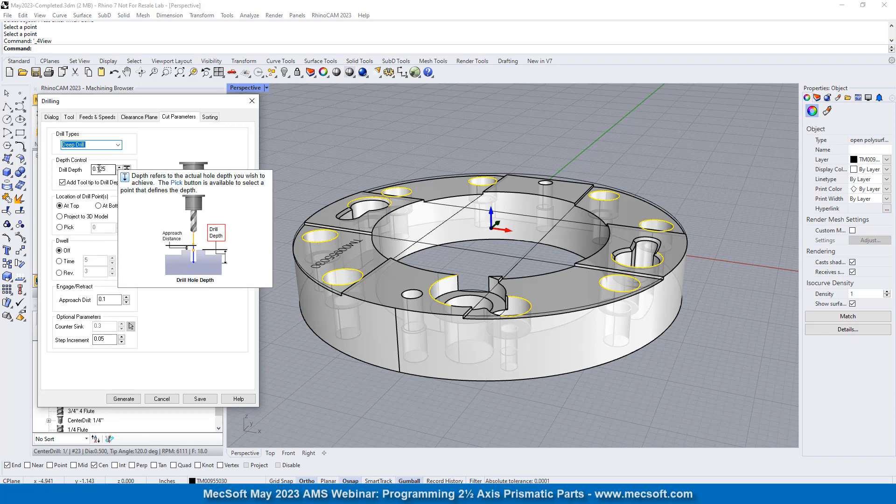
{"action": "double_click", "coordinate": [99, 169]}
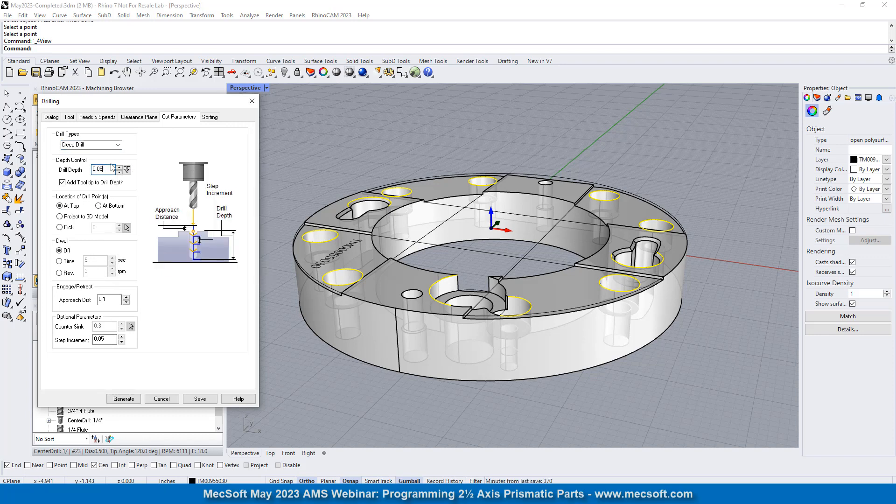
{"action": "left_click", "coordinate": [123, 399]}
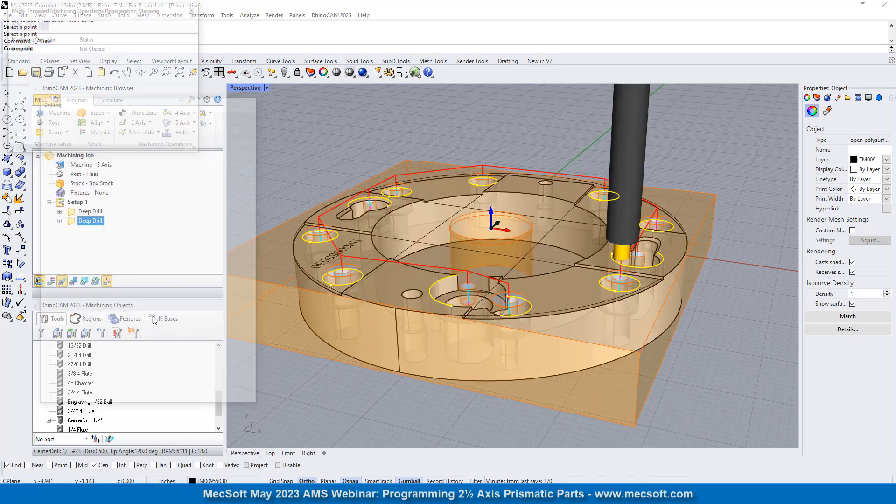
- Simulate the shallower center drilling and inspect the resulting hole starts from several angles
{"action": "left_click", "coordinate": [112, 100]}
{"action": "left_click", "coordinate": [114, 122]}
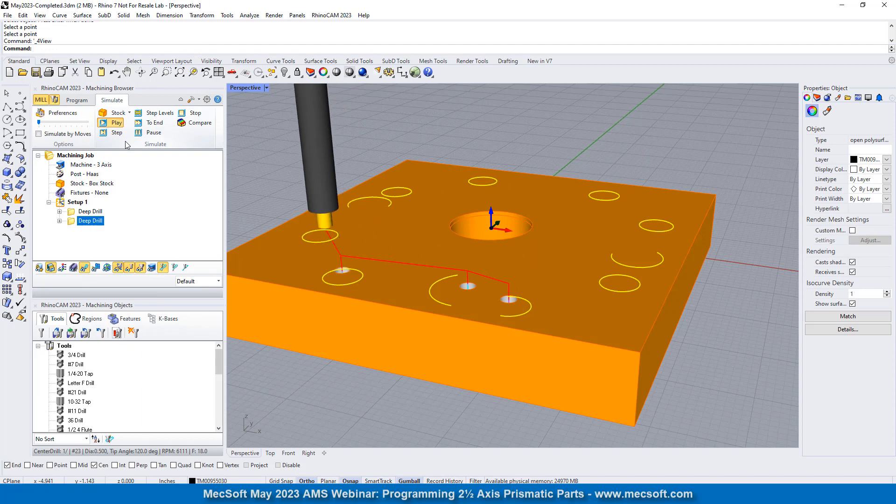
{"action": "right_click_drag", "start_coordinate": [363, 246], "coordinate": [415, 249]}
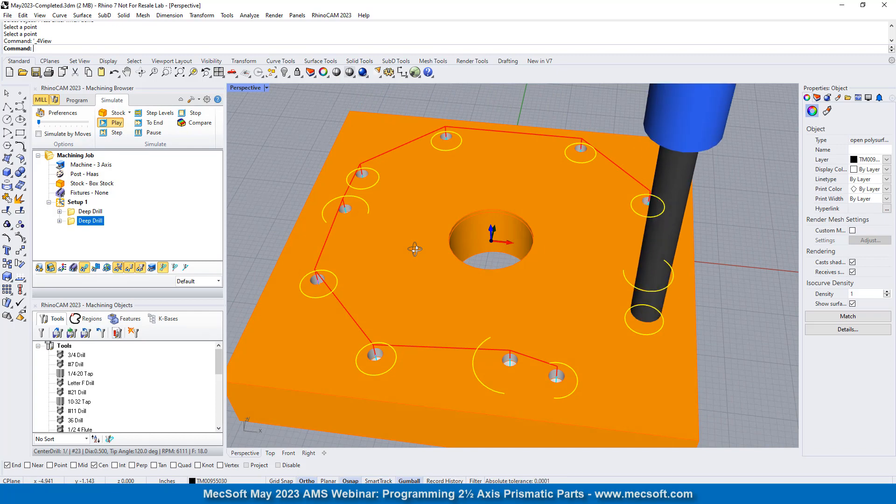
{"action": "right_click_drag", "start_coordinate": [469, 222], "coordinate": [240, 217]}
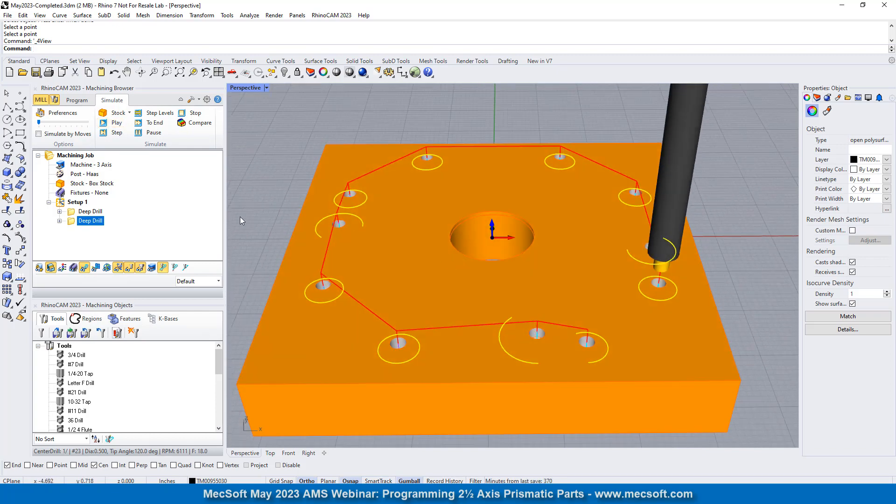
- Hide the stock over the ring part, make Setup 1 current, and clear the selected hole edges
{"action": "left_click", "coordinate": [77, 100]}
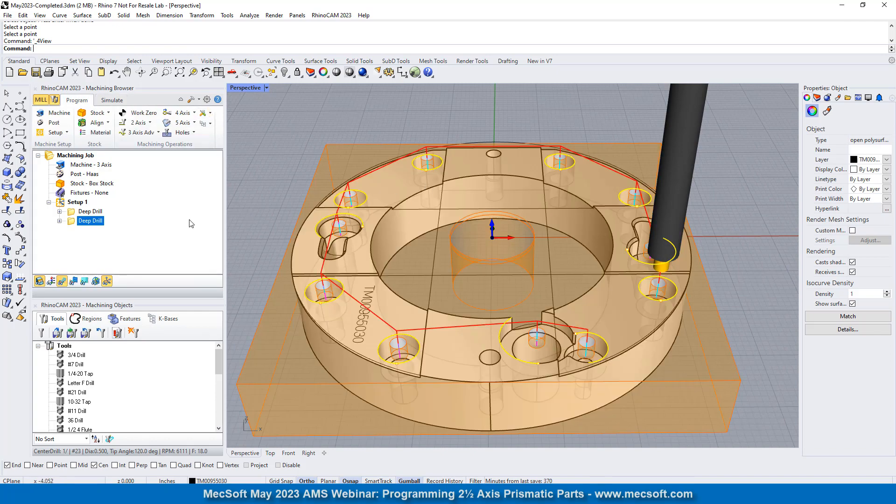
{"action": "left_click", "coordinate": [40, 281]}
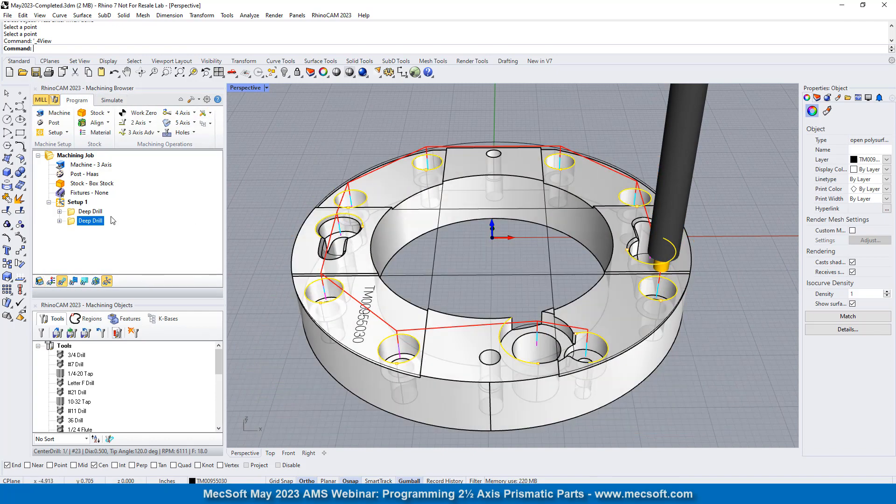
{"action": "right_click_drag", "start_coordinate": [453, 201], "coordinate": [477, 252]}
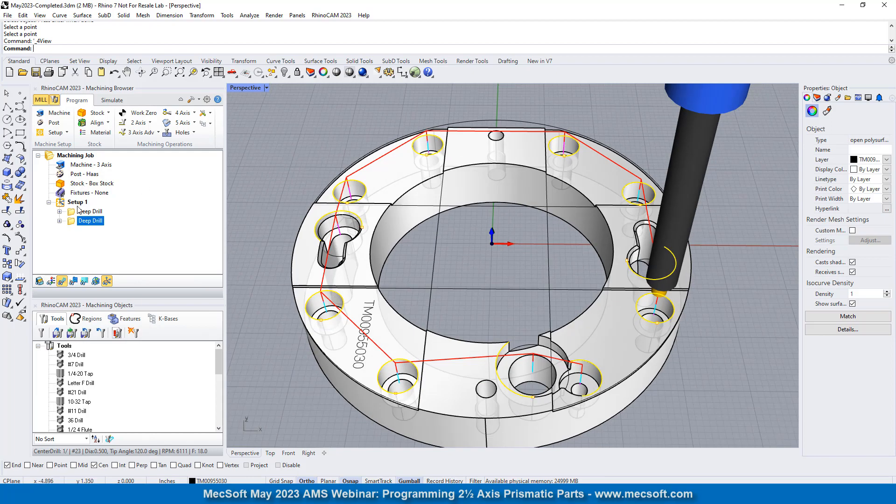
{"action": "left_click", "coordinate": [64, 206]}
{"action": "left_click", "coordinate": [465, 287]}
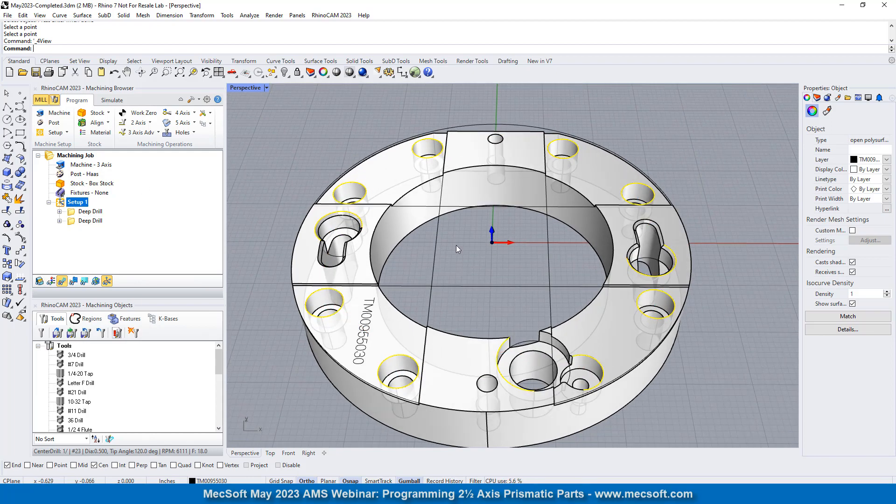
{"action": "mouse_move", "coordinate": [480, 288]}
{"action": "right_mouse_down"}
{"action": "mouse_move", "coordinate": [467, 299]}
{"action": "mouse_move", "coordinate": [452, 279]}
{"action": "mouse_move", "coordinate": [466, 289]}
{"action": "right_mouse_up"}
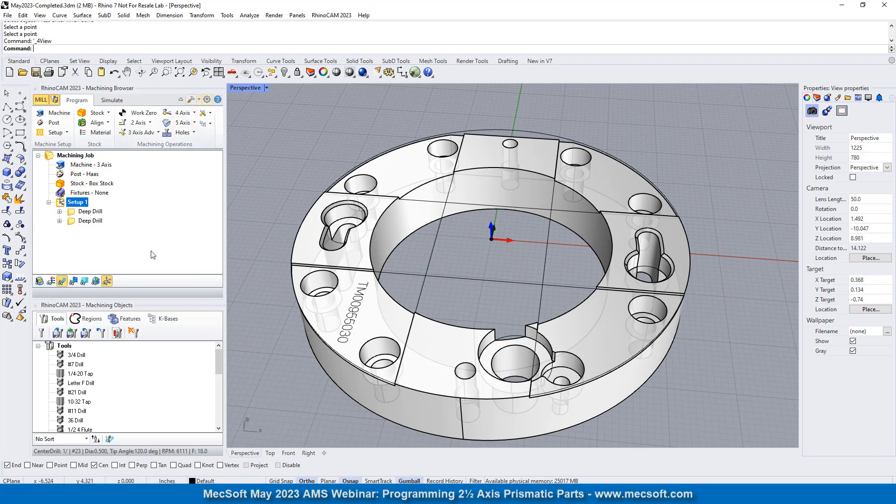
- Add a 2½ axis pocketing operation after the second drilling operation, using the ring's lower inner bore edge as its machining region
{"action": "left_click", "coordinate": [73, 222]}
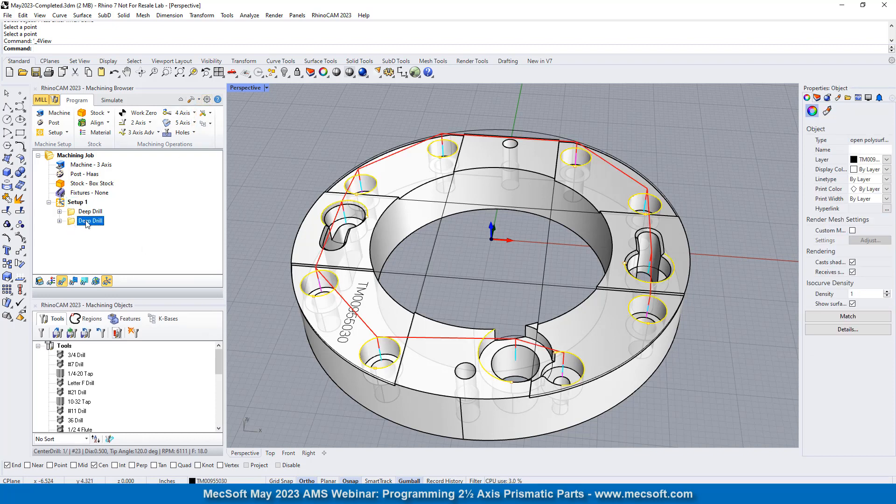
{"action": "left_click", "coordinate": [329, 162]}
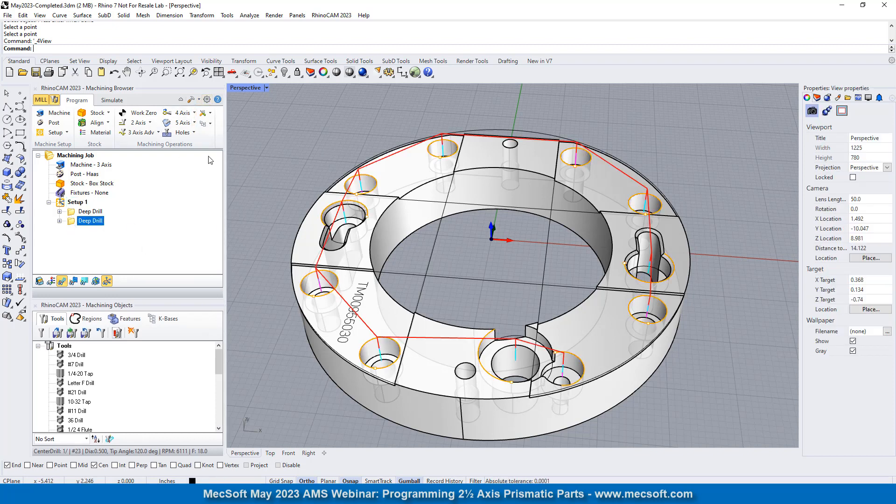
{"action": "left_click", "coordinate": [138, 122]}
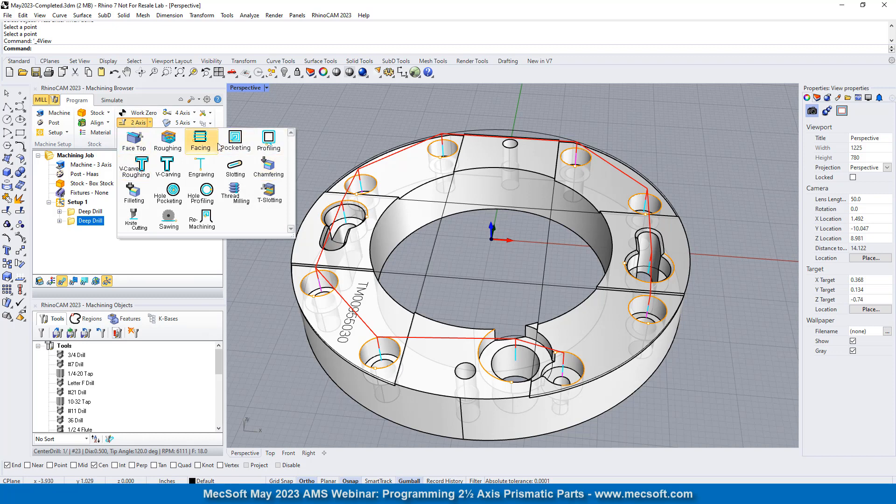
{"action": "left_click", "coordinate": [235, 139]}
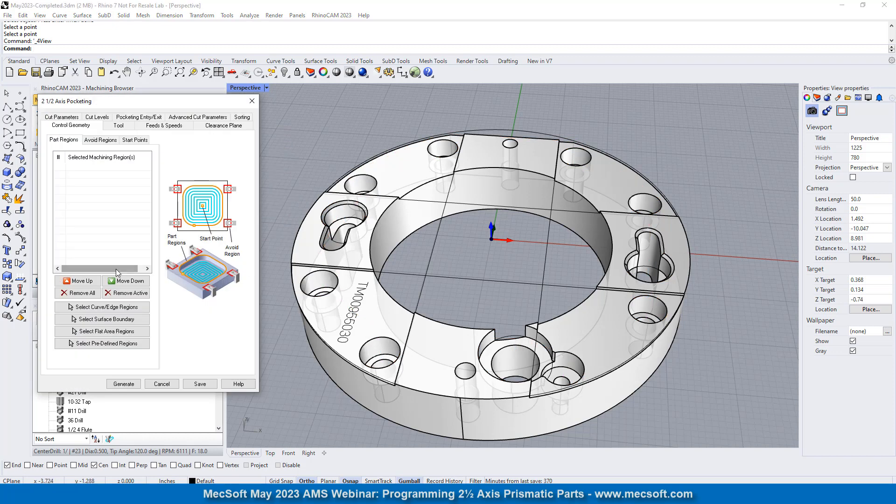
{"action": "left_click", "coordinate": [96, 310]}
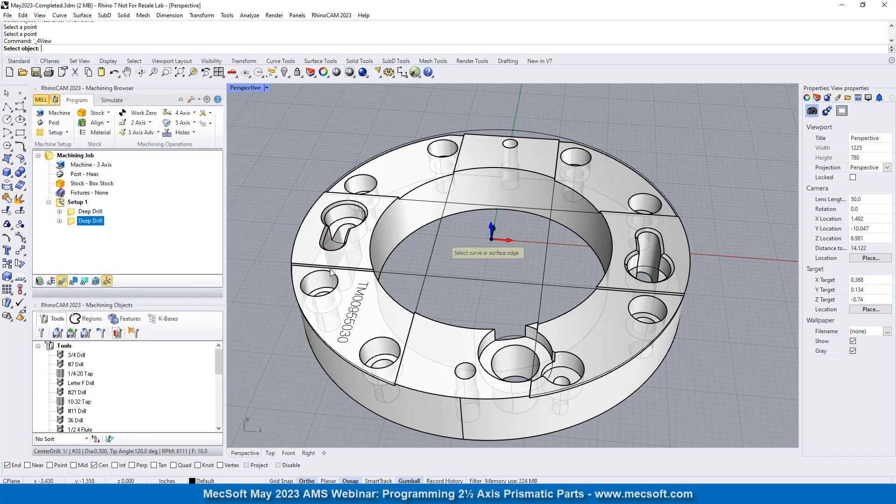
{"action": "left_click", "coordinate": [460, 212]}
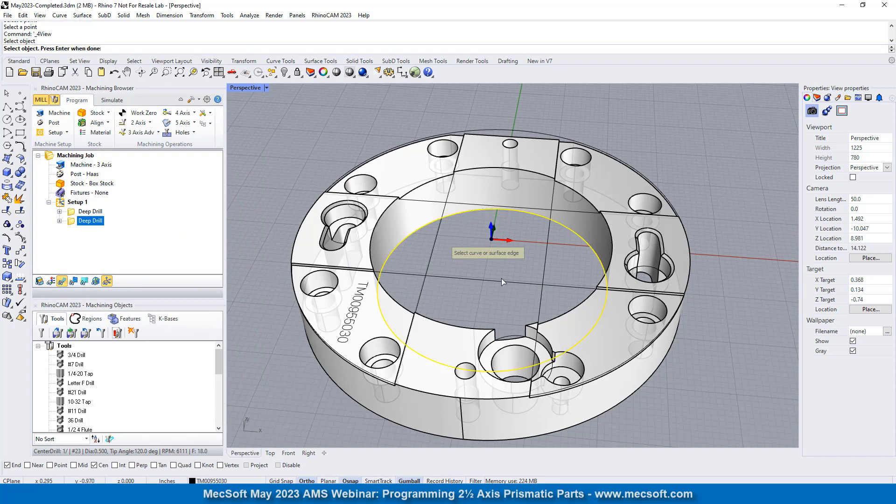
{"action": "right_click_drag", "start_coordinate": [502, 278], "coordinate": [551, 259]}
{"action": "key", "text": "Return"}
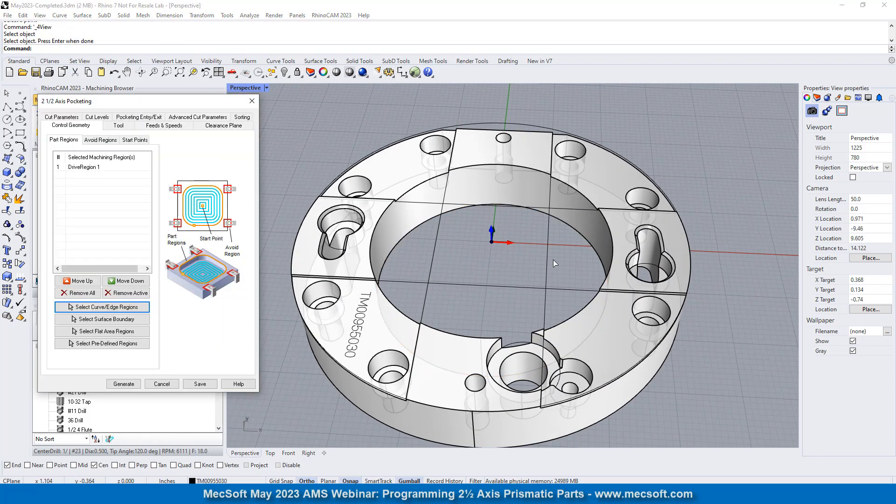
{"action": "left_click", "coordinate": [83, 167]}
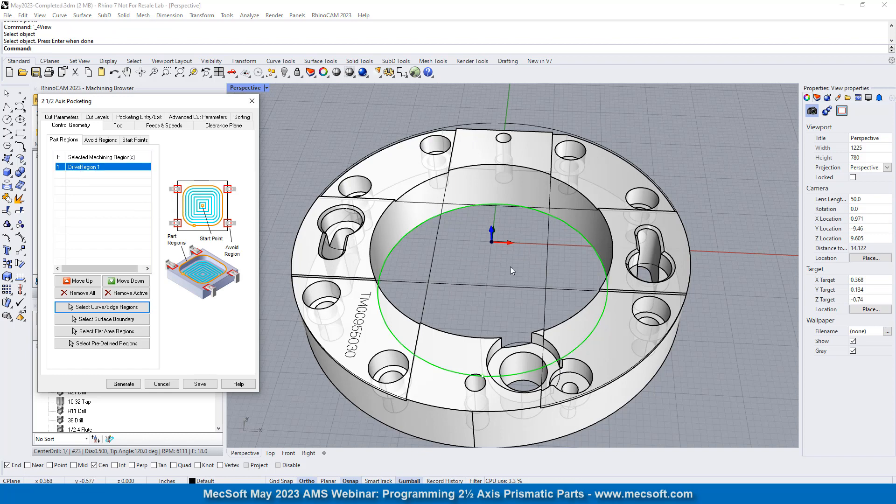
- Look through the available end mills for the pocketing operation and select the 1/2 4 Flute tool
{"action": "left_click", "coordinate": [118, 126]}
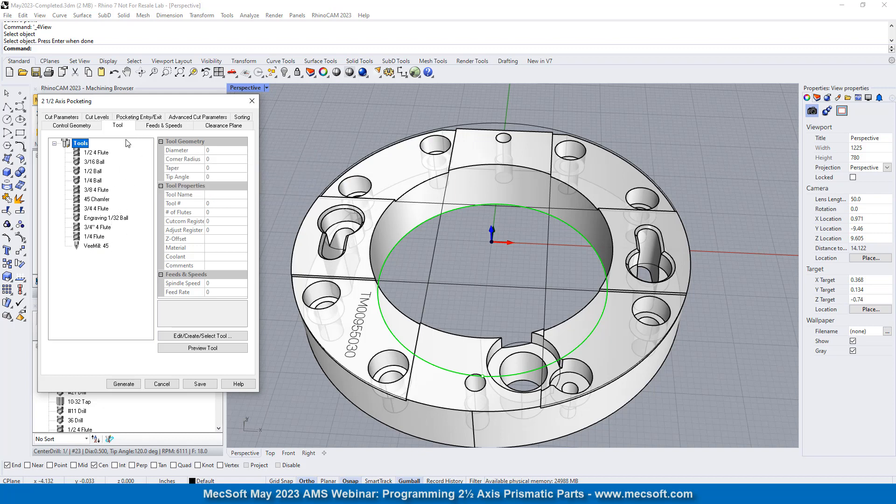
{"action": "left_click", "coordinate": [101, 153]}
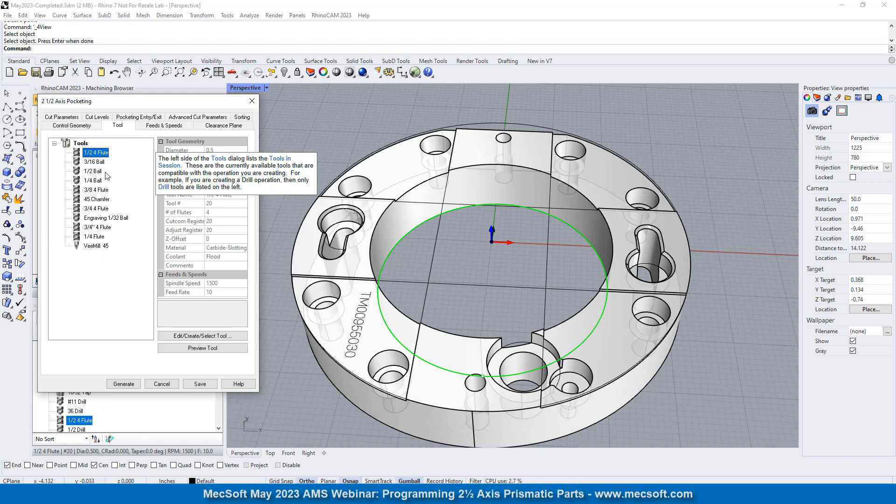
{"action": "left_click", "coordinate": [105, 227]}
{"action": "left_click", "coordinate": [95, 236]}
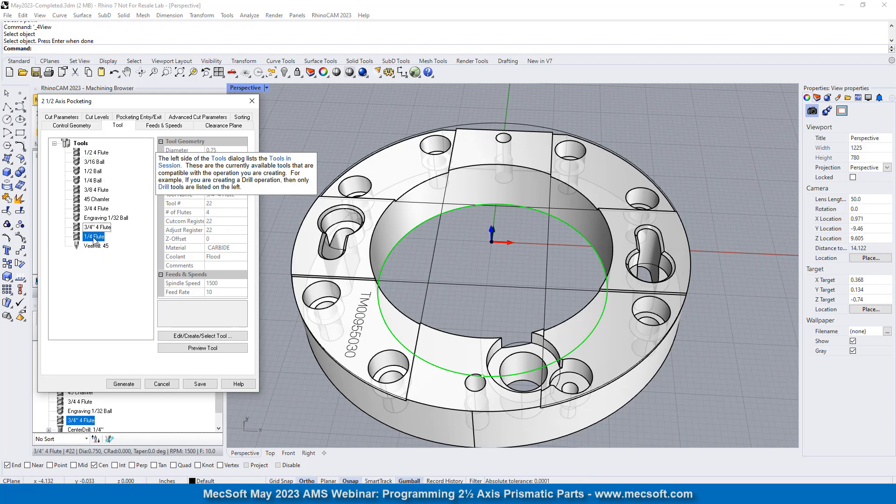
{"action": "left_click", "coordinate": [91, 155]}
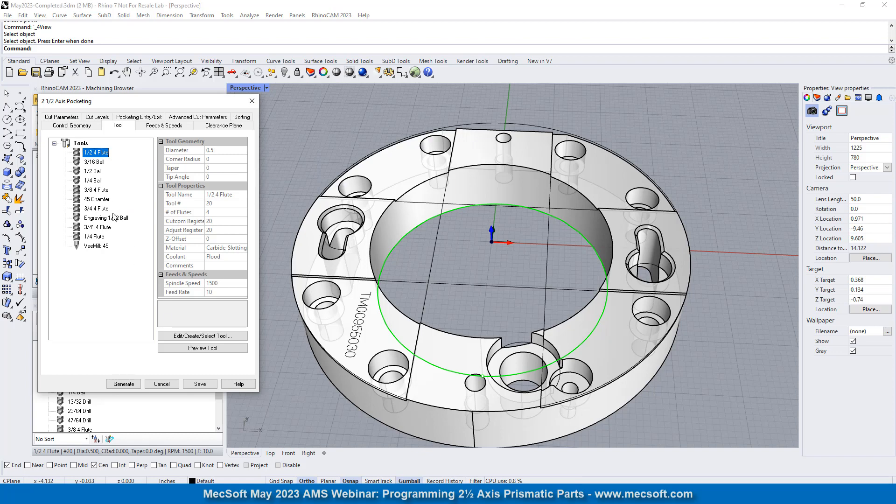
- Edit the 1/2 4 Flute definition: name it 1" 4 Flute and set the tool and shank diameters to 1
{"action": "left_click", "coordinate": [191, 339]}
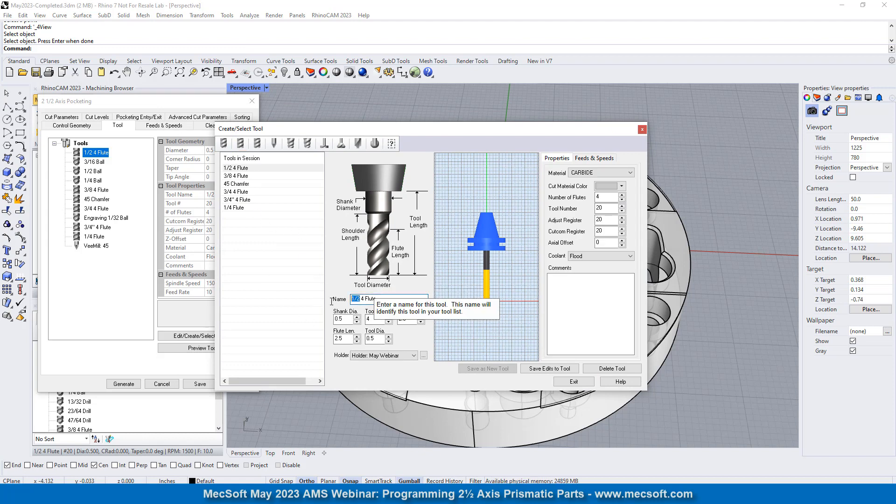
{"action": "left_click_drag", "start_coordinate": [360, 299], "coordinate": [339, 295]}
{"action": "type", "text": "1"}
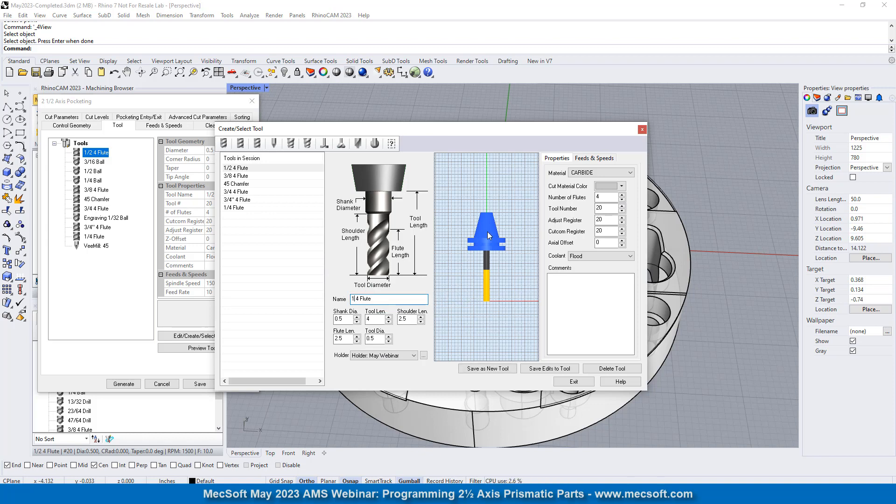
{"action": "type", "text": "\""}
{"action": "double_click", "coordinate": [370, 338]}
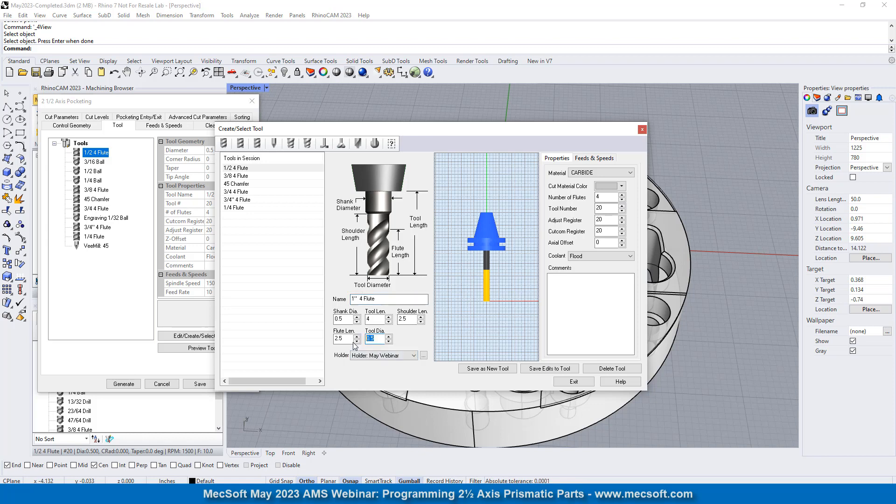
{"action": "type", "text": "1"}
{"action": "key", "text": "Tab"}
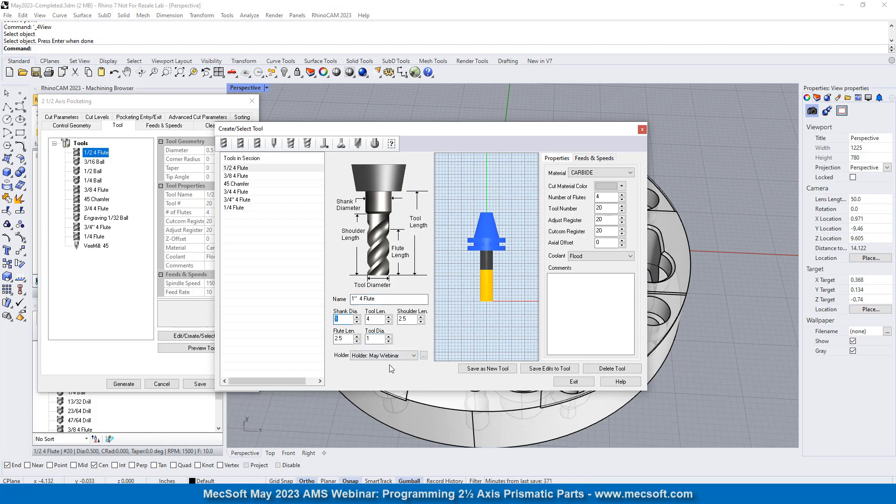
- Check the cutter's lengths, feeds and speeds, save it as a new tool, and select the 1" 4 Flute for pocketing
{"action": "left_click", "coordinate": [340, 341]}
{"action": "left_click", "coordinate": [375, 320]}
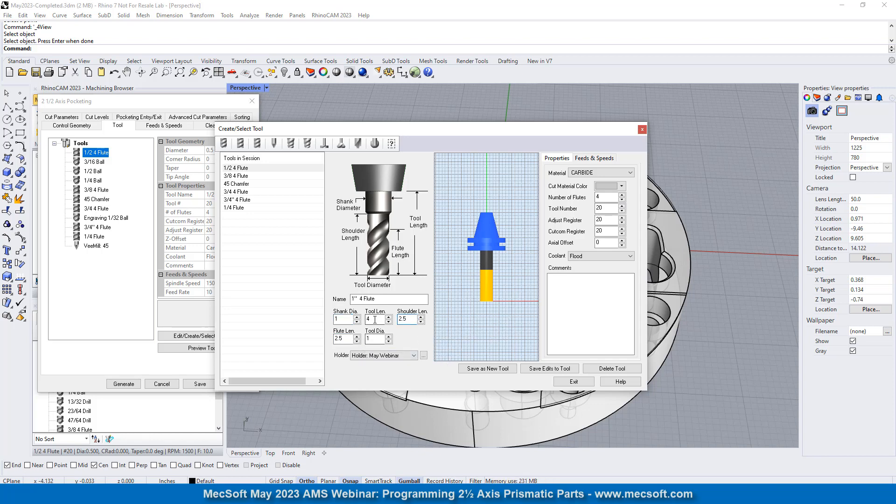
{"action": "left_click", "coordinate": [589, 159]}
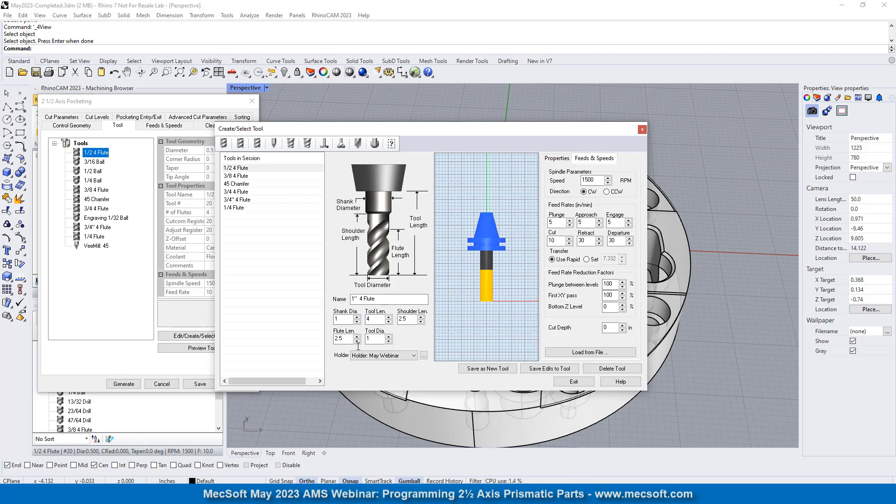
{"action": "left_click", "coordinate": [498, 371]}
{"action": "left_click", "coordinate": [487, 281]}
{"action": "left_click", "coordinate": [574, 382]}
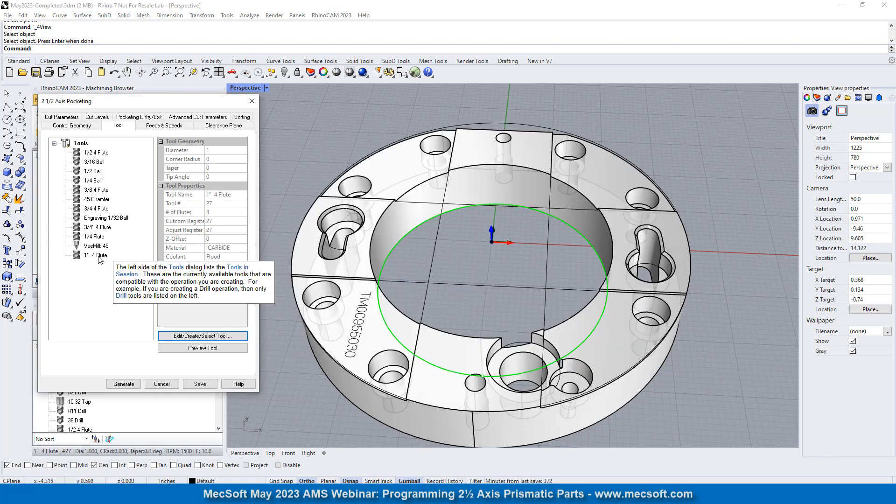
{"action": "left_click", "coordinate": [101, 256]}
- Set the pocketing tolerance to 0.001 and choose the High Speed cut pattern
{"action": "left_click", "coordinate": [221, 126]}
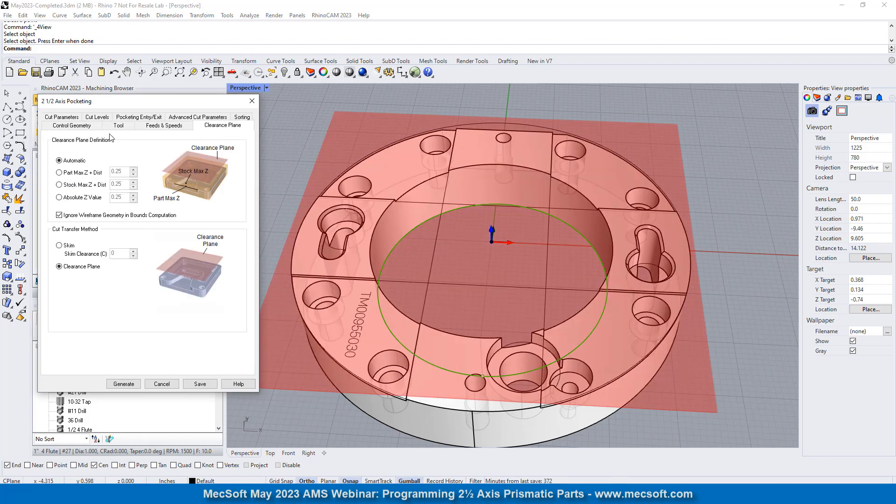
{"action": "left_click", "coordinate": [61, 118]}
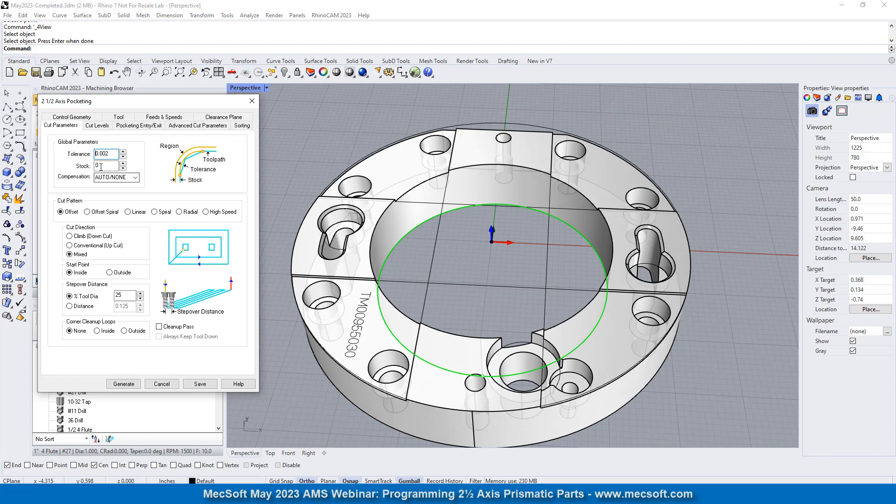
{"action": "left_click_drag", "start_coordinate": [114, 153], "coordinate": [84, 151]}
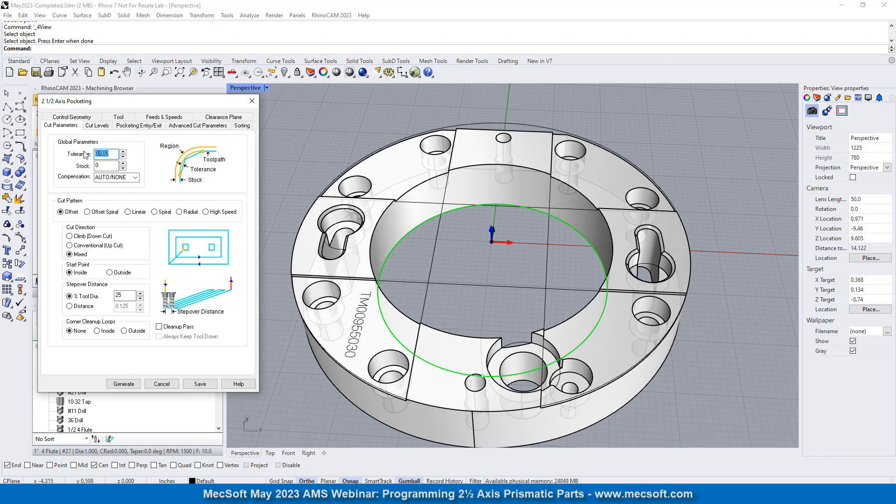
{"action": "type", "text": "0."}
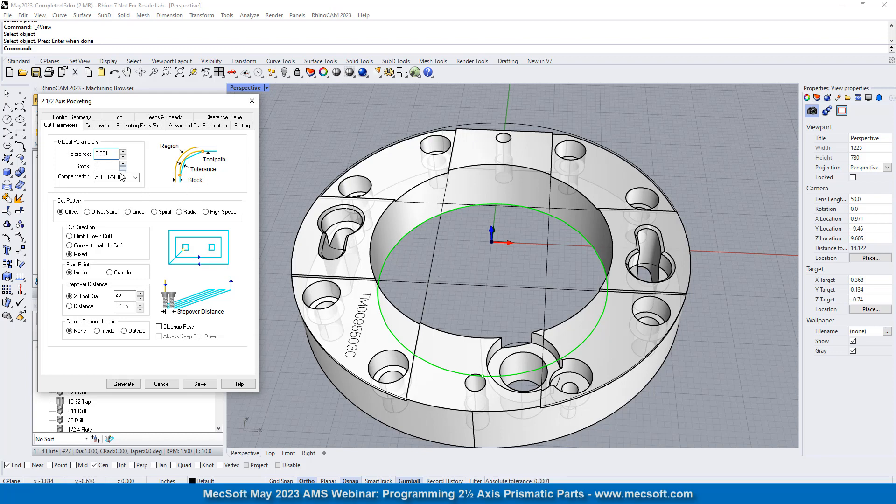
{"action": "key", "text": "Tab"}
{"action": "left_click", "coordinate": [211, 213]}
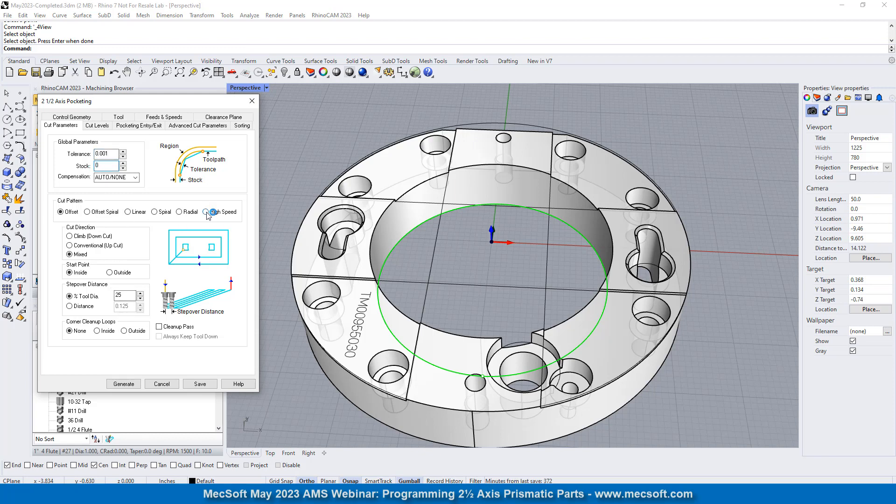
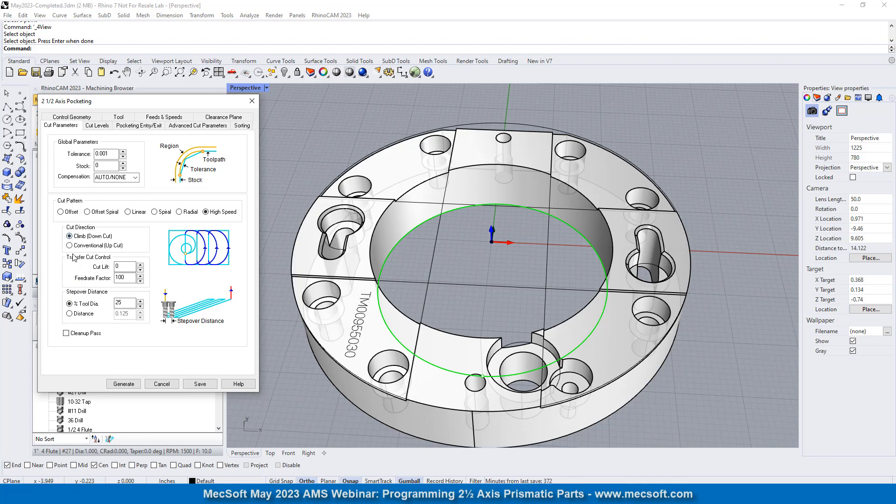
- Locate the pocketing cut geometry at the bottom and set the total cut depth to 1.0625 from two points picked on the part
{"action": "left_click", "coordinate": [128, 302]}
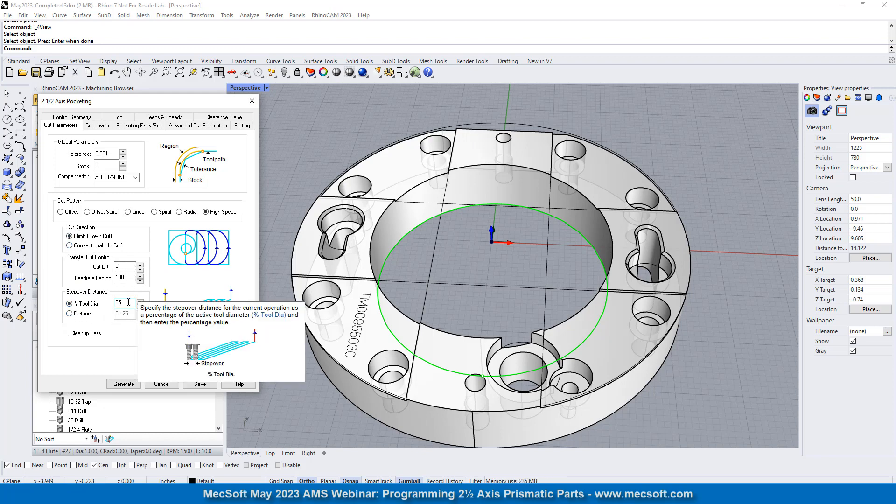
{"action": "left_click", "coordinate": [66, 333]}
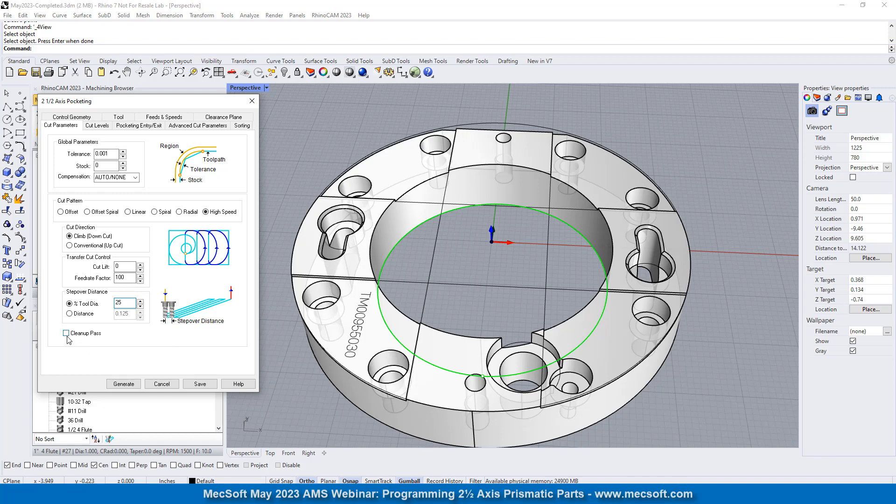
{"action": "left_click", "coordinate": [97, 126]}
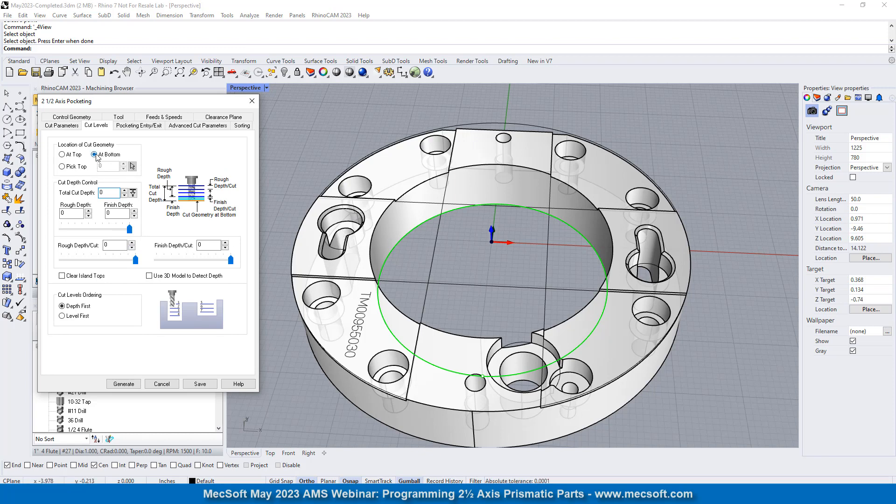
{"action": "mouse_move", "coordinate": [132, 223]}
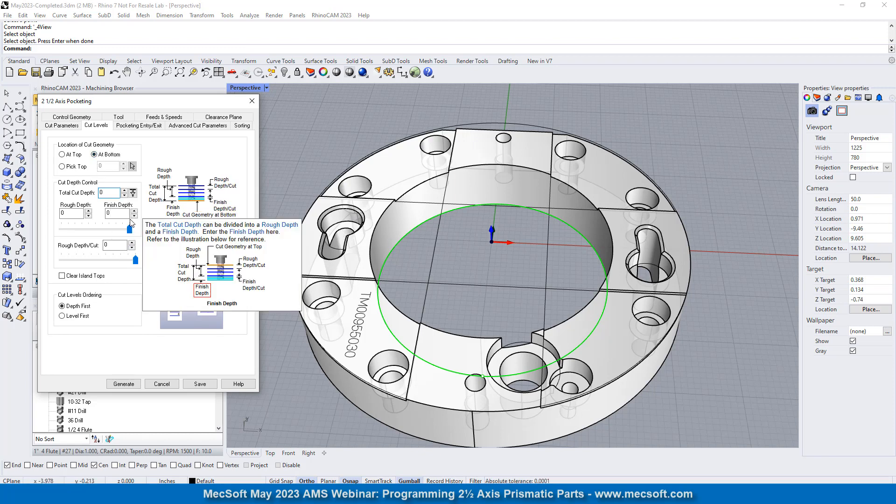
{"action": "left_click", "coordinate": [133, 193]}
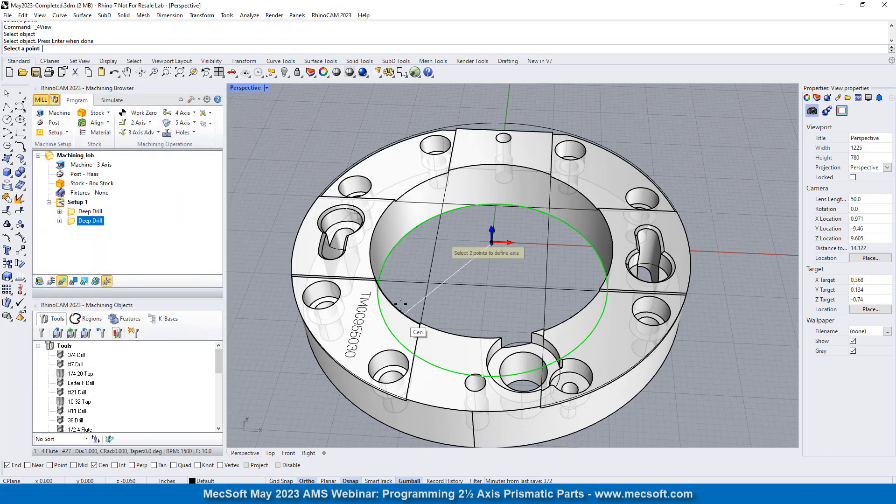
{"action": "left_click", "coordinate": [291, 272]}
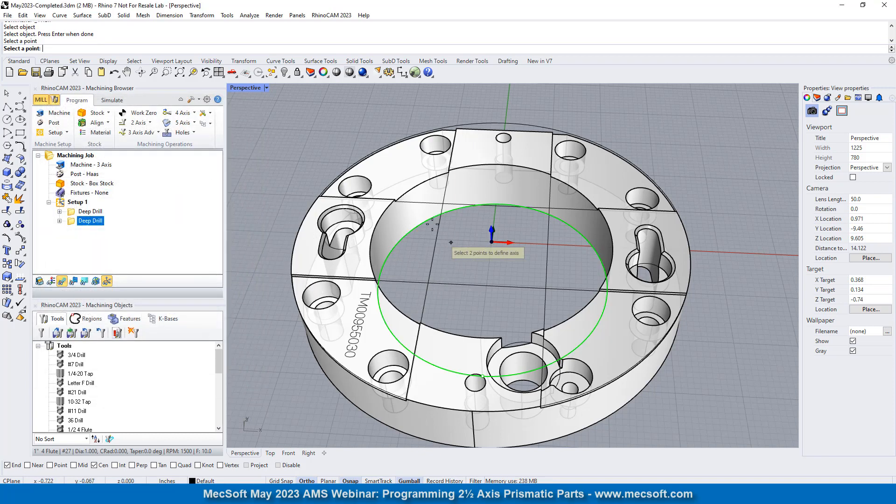
{"action": "left_click", "coordinate": [434, 240]}
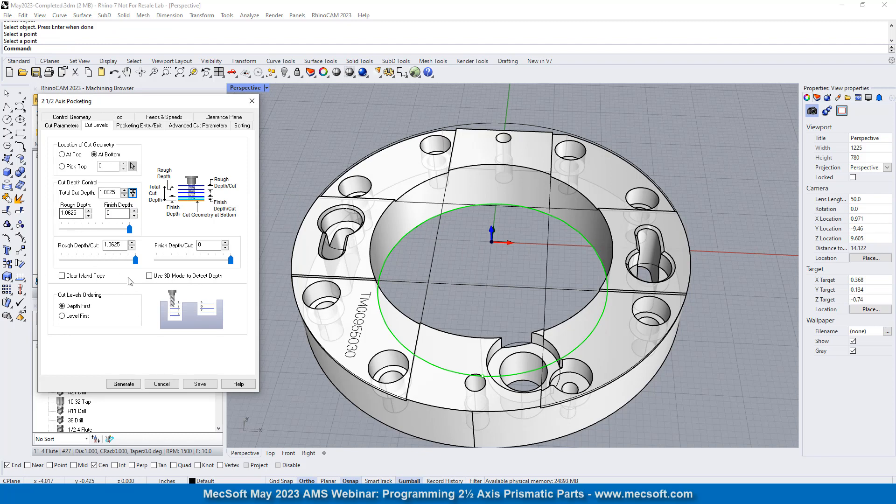
- Set the rough depth per cut, check the entry/exit and arc fitting settings, and generate the 2 1/2 Axis Pocketing toolpath
{"action": "key", "text": "Tab"}
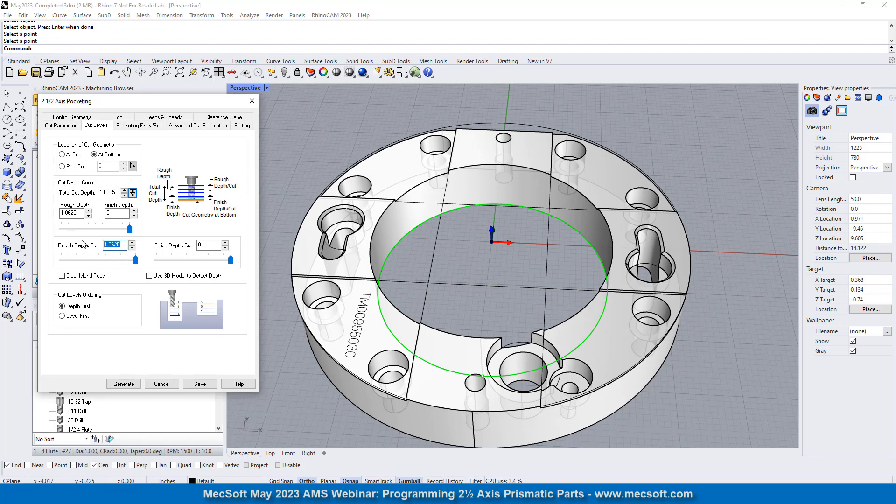
{"action": "type", "text": "0."}
{"action": "left_click", "coordinate": [138, 126]}
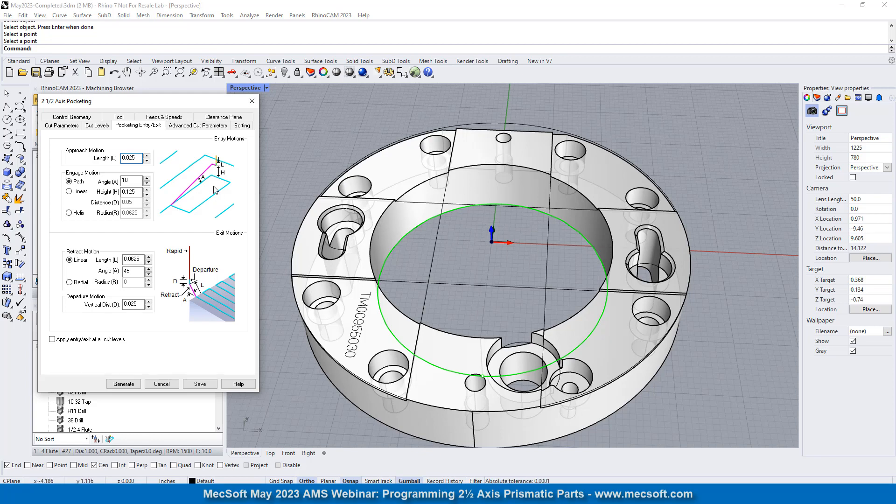
{"action": "left_click", "coordinate": [189, 126]}
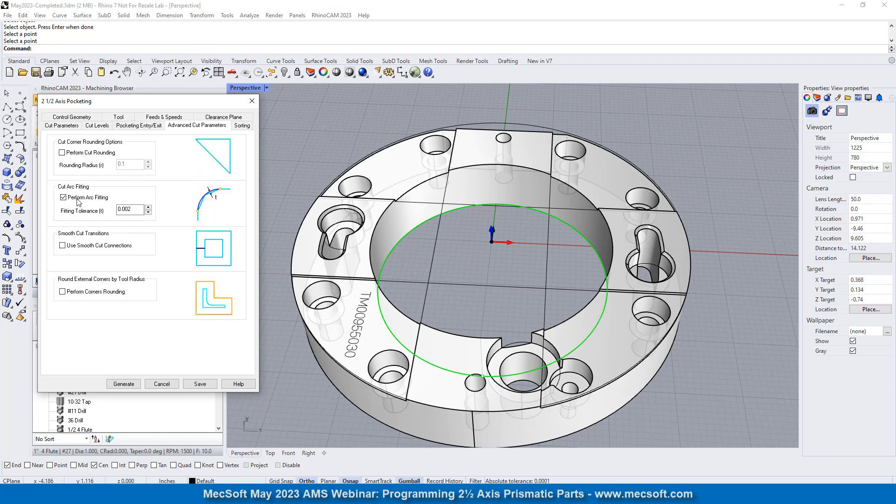
{"action": "left_click", "coordinate": [137, 211]}
{"action": "left_click", "coordinate": [126, 386]}
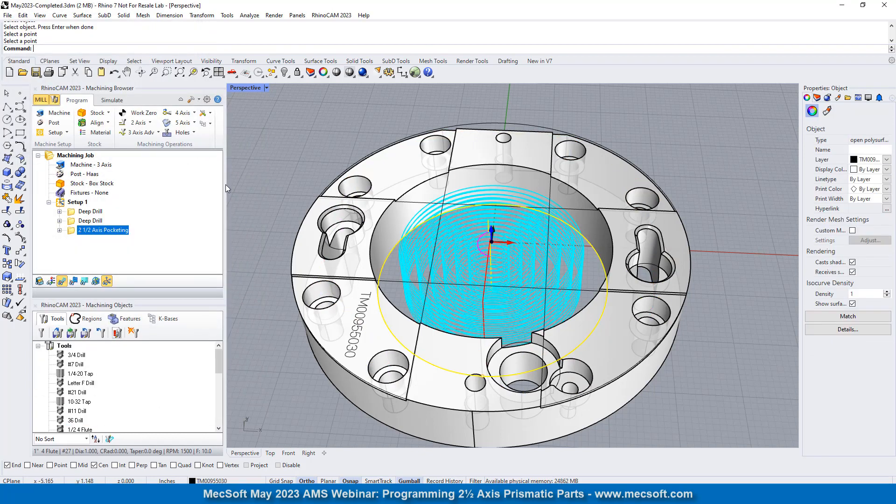
- Turn off linear output for arcs, spirals and helixes in the output control preferences, and regenerate the 2 1/2 Axis Pocketing operation
{"action": "left_click", "coordinate": [206, 100]}
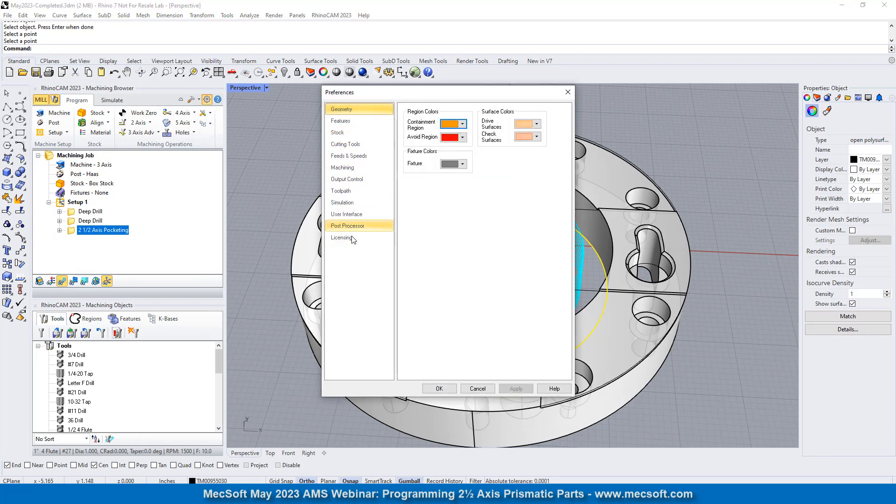
{"action": "left_click", "coordinate": [345, 178]}
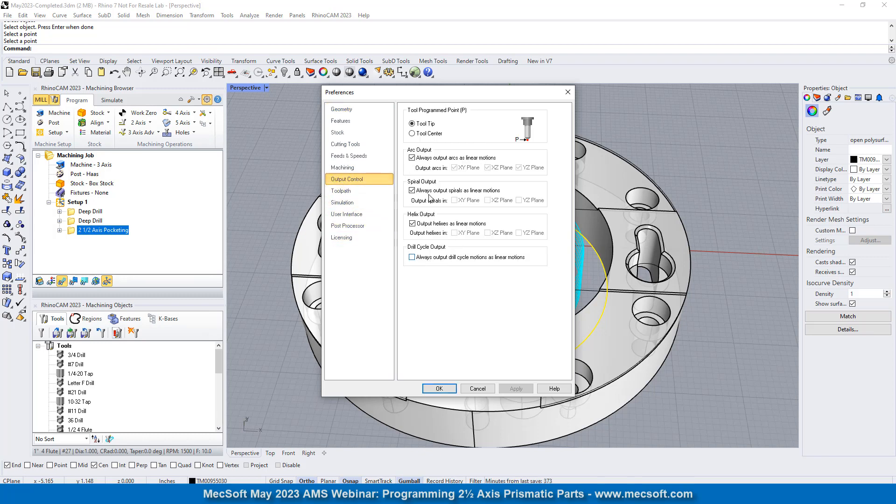
{"action": "left_click", "coordinate": [413, 158]}
{"action": "left_click", "coordinate": [412, 190]}
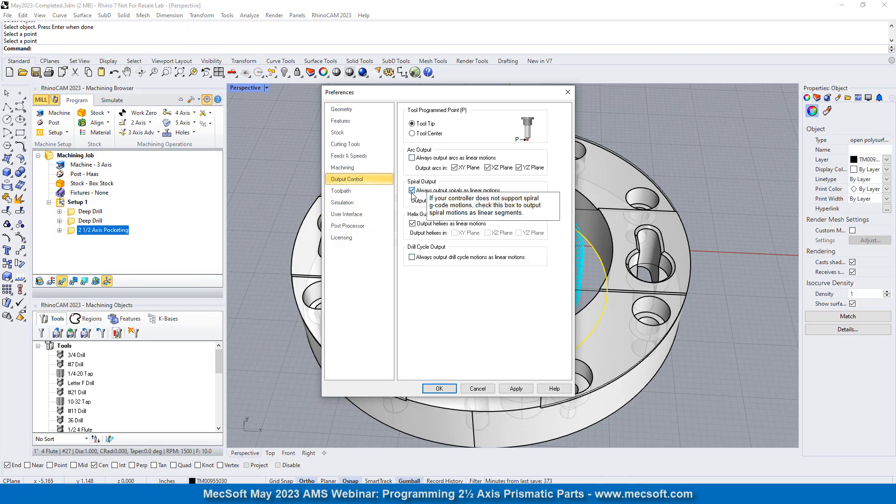
{"action": "left_click", "coordinate": [412, 224]}
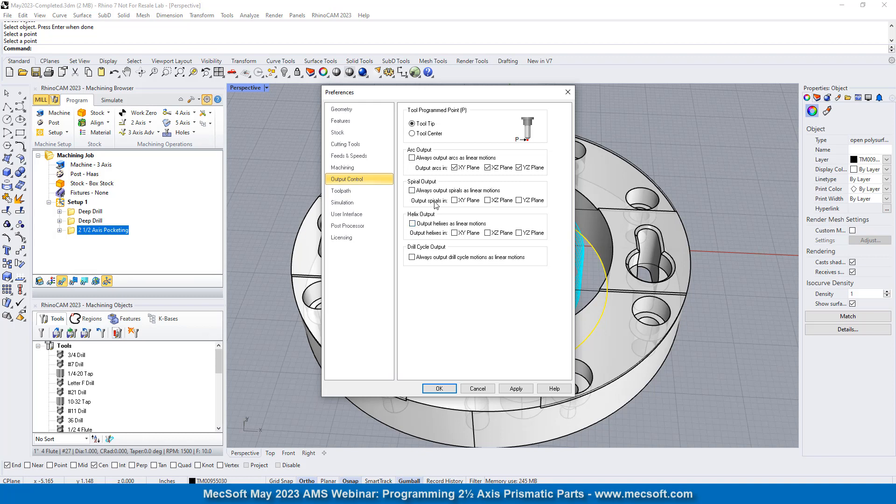
{"action": "left_click", "coordinate": [440, 388]}
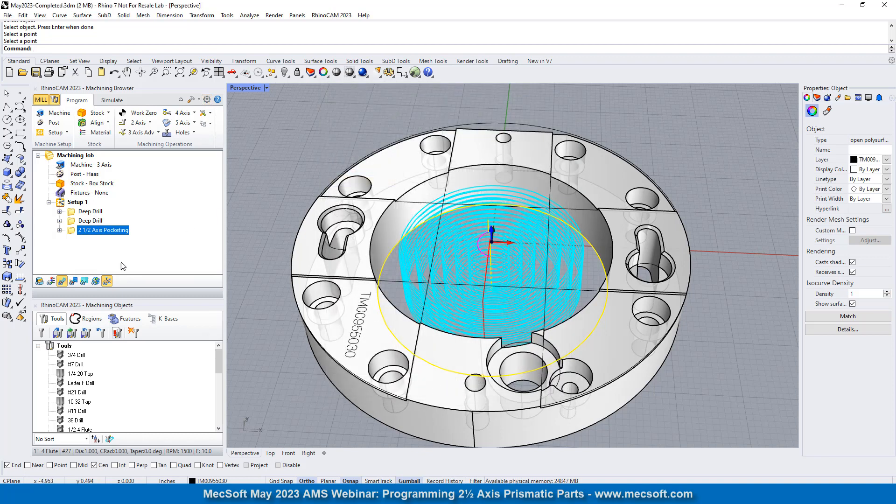
{"action": "right_click", "coordinate": [116, 232]}
{"action": "left_click", "coordinate": [144, 236]}
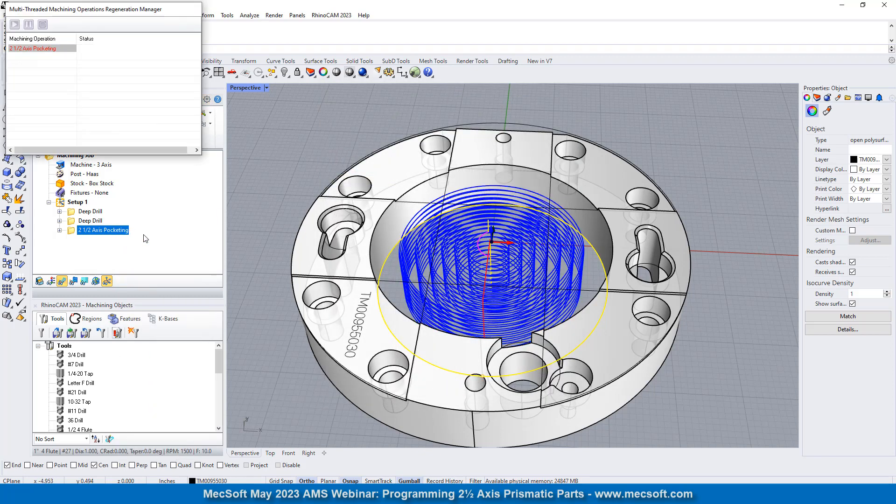
- Examine the regenerated high-speed pocketing toolpath in the central bore up close, from above and at an angle
{"action": "right_click_drag", "start_coordinate": [298, 275], "coordinate": [455, 279]}
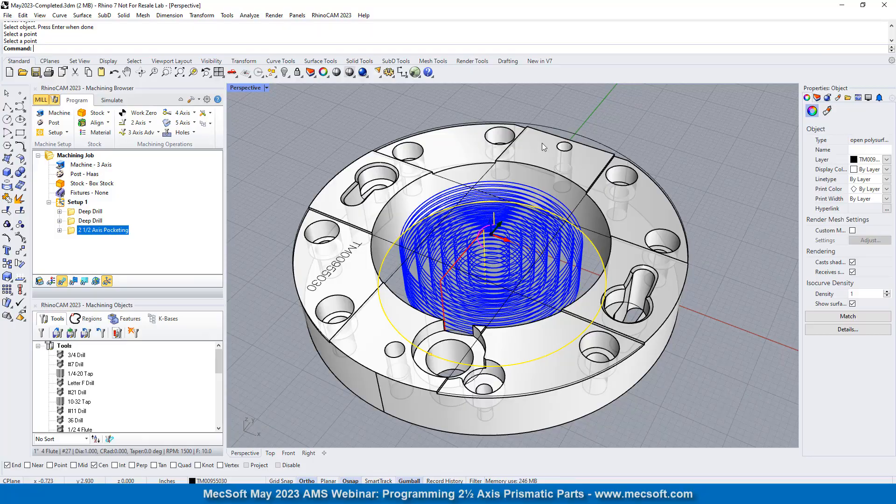
{"action": "scroll", "coordinate": [499, 239], "scroll_direction": "up", "scroll_amount": 3}
{"action": "scroll", "coordinate": [498, 239], "scroll_direction": "up", "scroll_amount": 3}
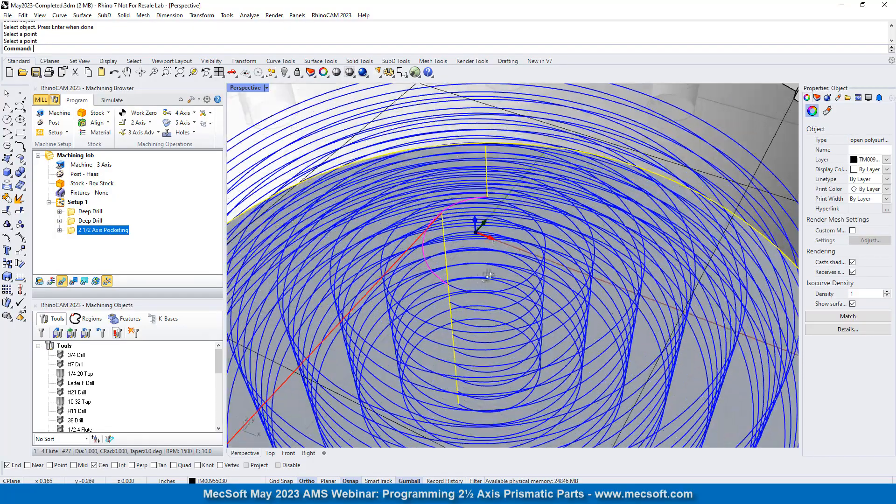
{"action": "scroll", "coordinate": [499, 282], "scroll_direction": "down", "scroll_amount": 2}
{"action": "mouse_move", "coordinate": [499, 282]}
{"action": "right_mouse_down"}
{"action": "mouse_move", "coordinate": [506, 328]}
{"action": "mouse_move", "coordinate": [478, 273]}
{"action": "mouse_move", "coordinate": [512, 276]}
{"action": "right_mouse_up"}
{"action": "scroll", "coordinate": [470, 267], "scroll_direction": "down", "scroll_amount": 5}
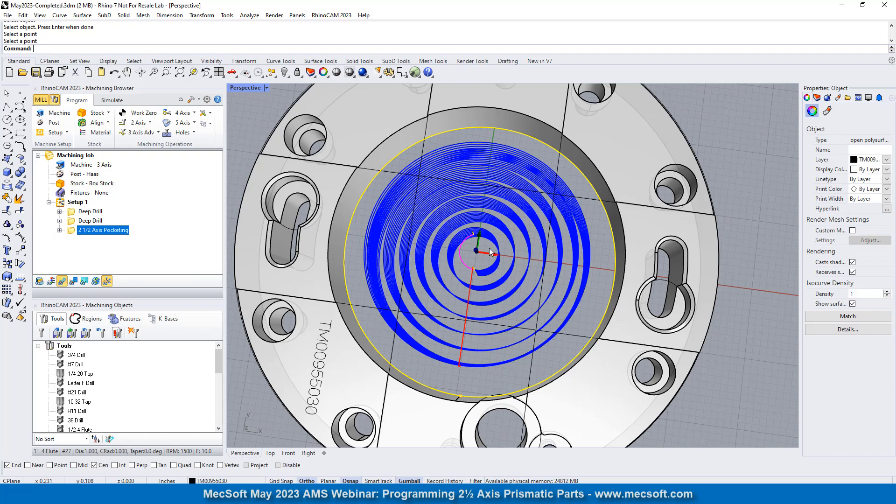
{"action": "scroll", "coordinate": [491, 252], "scroll_direction": "down", "scroll_amount": 4}
{"action": "right_click_drag", "start_coordinate": [490, 254], "coordinate": [488, 171]}
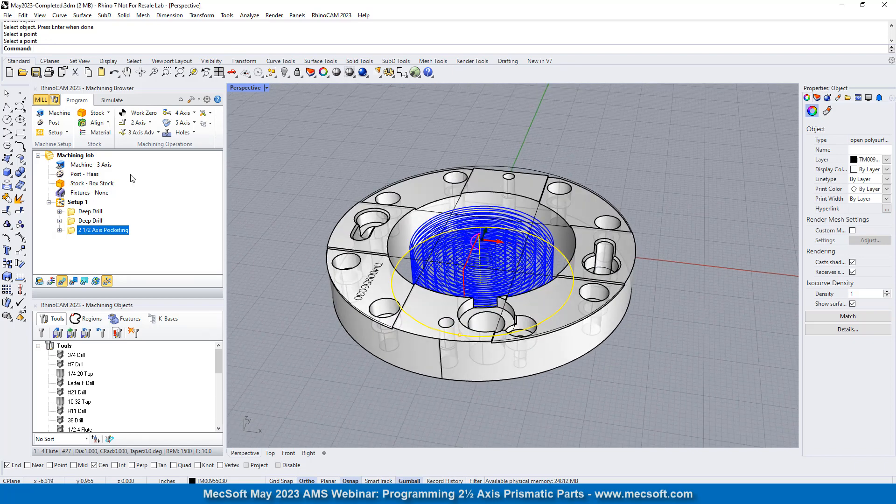
- Simulate the 2 1/2 Axis Pocketing operation at an adjusted simulation speed with the toolpath hidden, and inspect the cut stock
{"action": "left_click", "coordinate": [112, 100]}
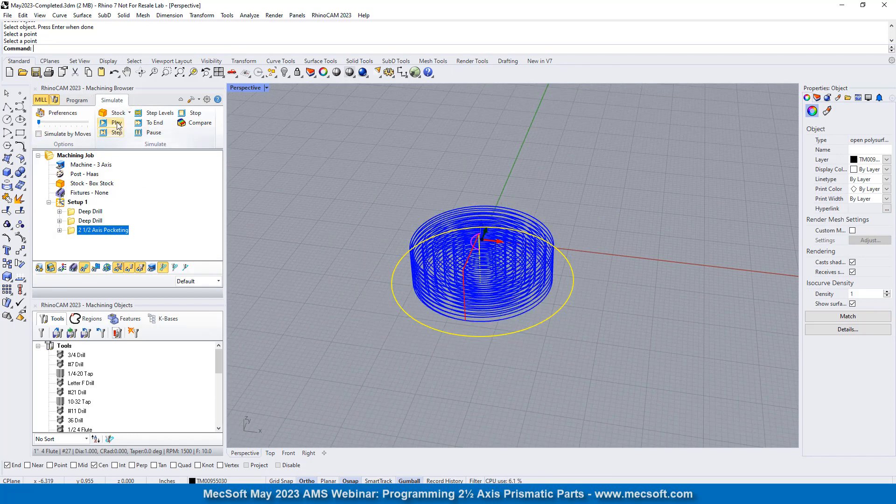
{"action": "left_click", "coordinate": [116, 123]}
{"action": "scroll", "coordinate": [348, 196], "scroll_direction": "up", "scroll_amount": 2}
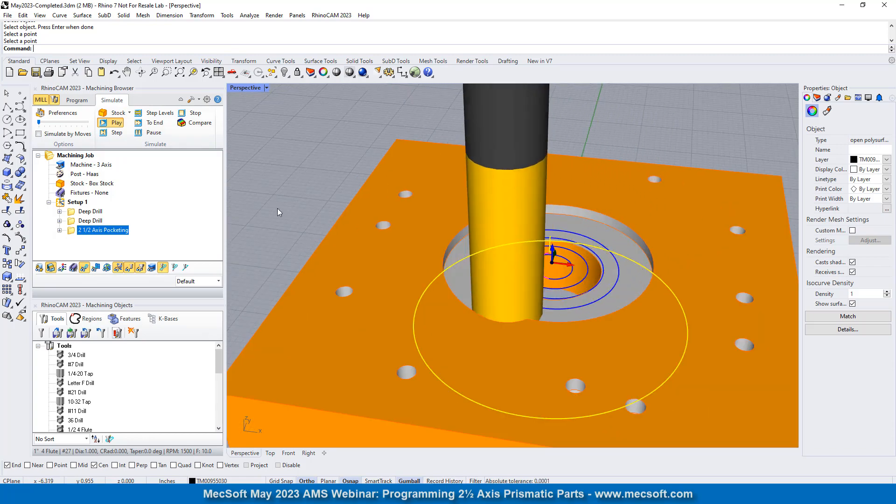
{"action": "left_click_drag", "start_coordinate": [40, 123], "coordinate": [61, 123]}
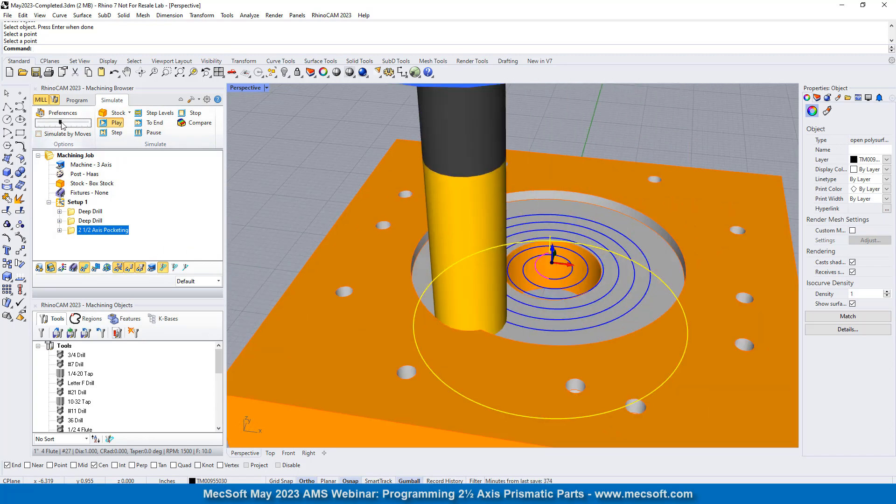
{"action": "left_click", "coordinate": [84, 267]}
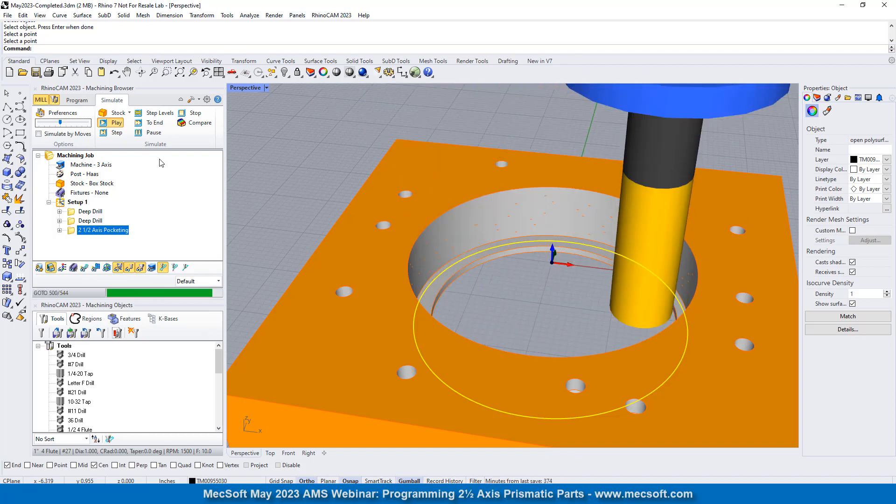
{"action": "scroll", "coordinate": [306, 155], "scroll_direction": "down", "scroll_amount": 2}
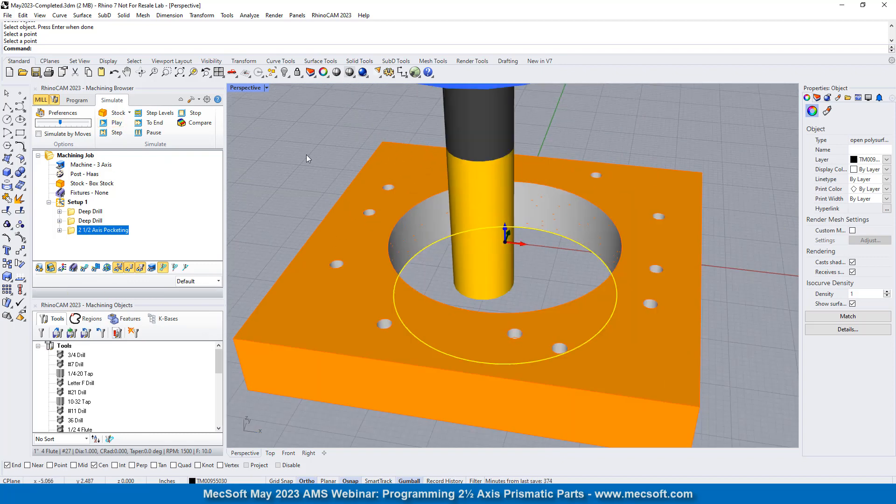
{"action": "right_click_drag", "start_coordinate": [441, 304], "coordinate": [472, 242]}
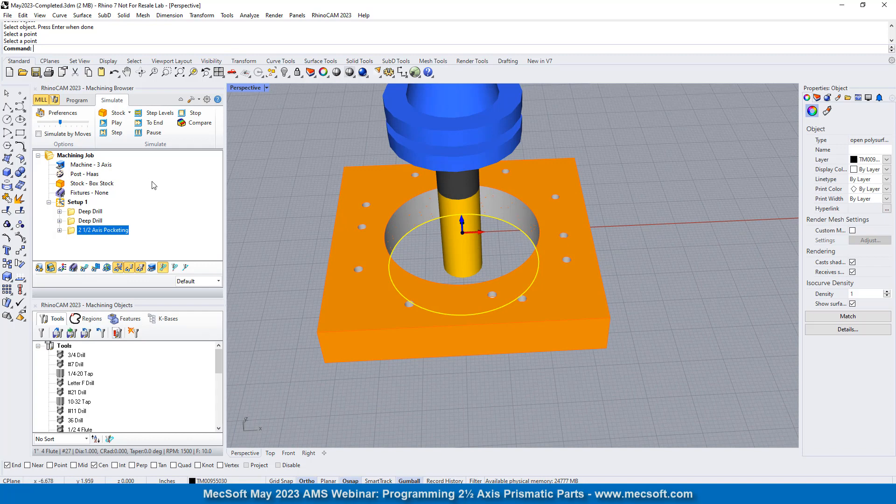
- Select Setup 1, return from the simulation to programming, and clear the bore edge selection on the part
{"action": "left_click", "coordinate": [66, 205]}
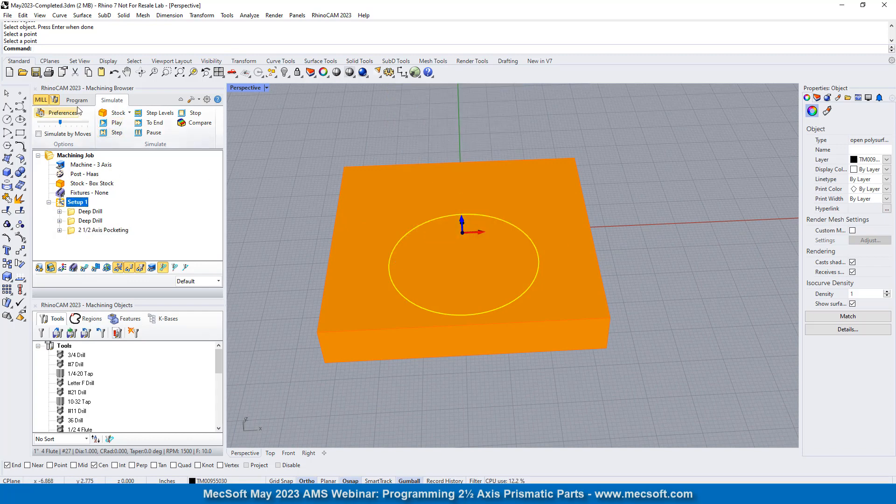
{"action": "left_click", "coordinate": [464, 248]}
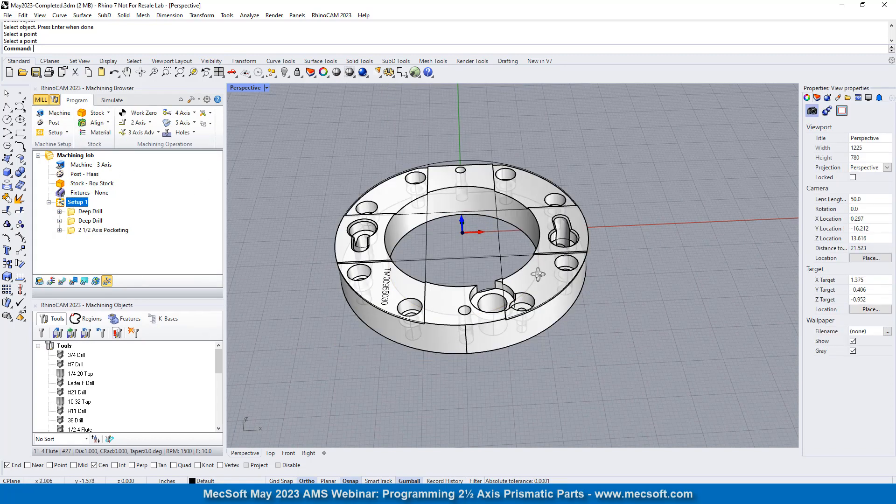
{"action": "right_click_drag", "start_coordinate": [538, 275], "coordinate": [528, 258]}
{"action": "scroll", "coordinate": [444, 251], "scroll_direction": "up", "scroll_amount": 4}
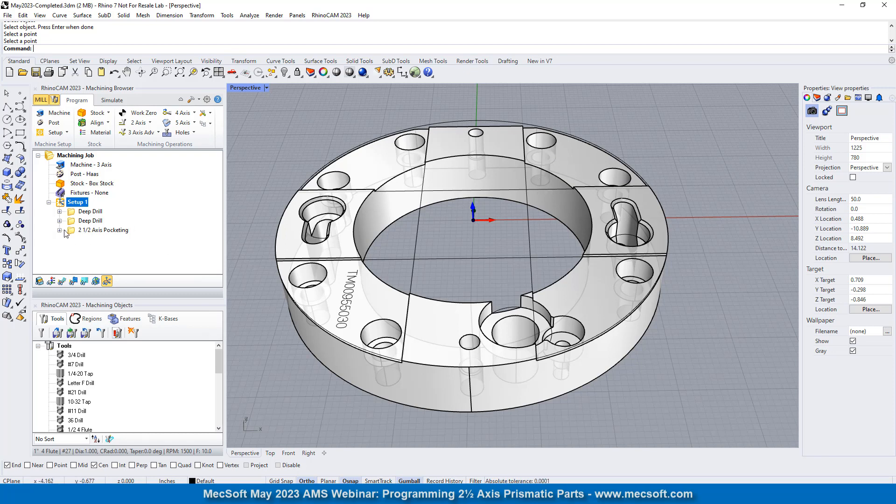
- Add a 2 1/2 Axis Facing operation after the pocketing, with the lower bore edge and the three lower outer edges as part regions
{"action": "left_click", "coordinate": [96, 230]}
{"action": "left_click", "coordinate": [137, 123]}
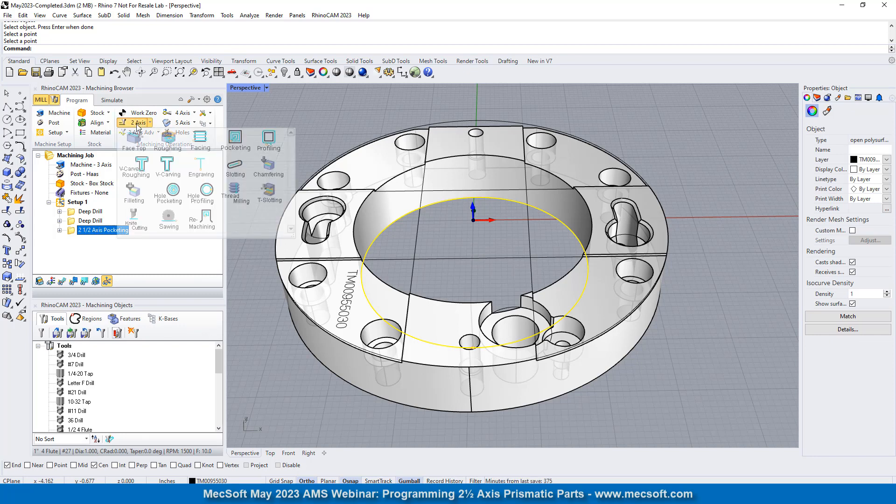
{"action": "left_click", "coordinate": [201, 140]}
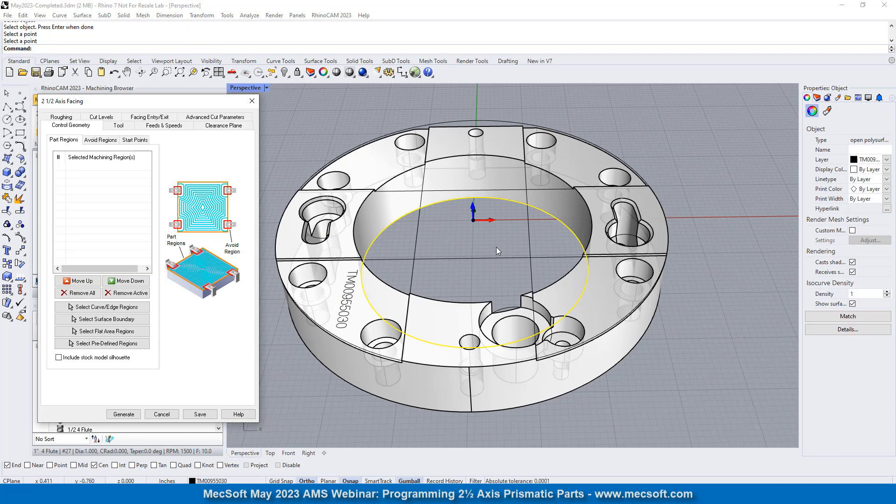
{"action": "left_click", "coordinate": [115, 308]}
{"action": "right_click_drag", "start_coordinate": [460, 341], "coordinate": [470, 199]}
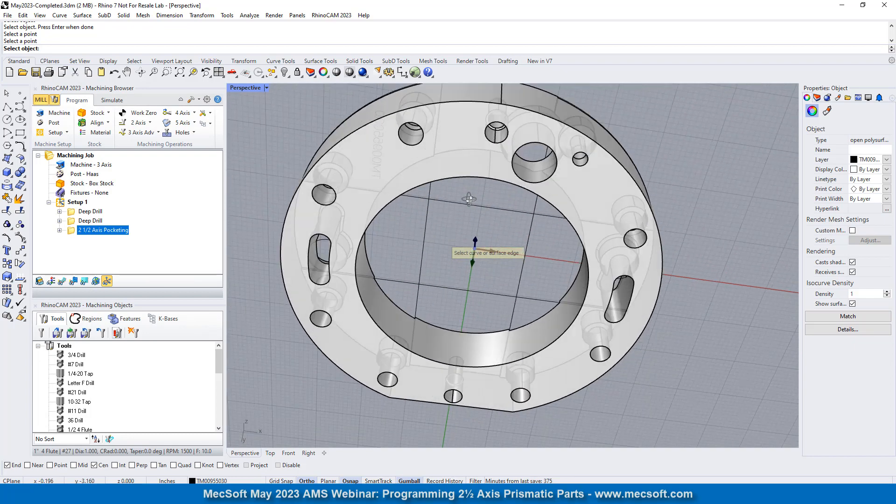
{"action": "left_click", "coordinate": [447, 178]}
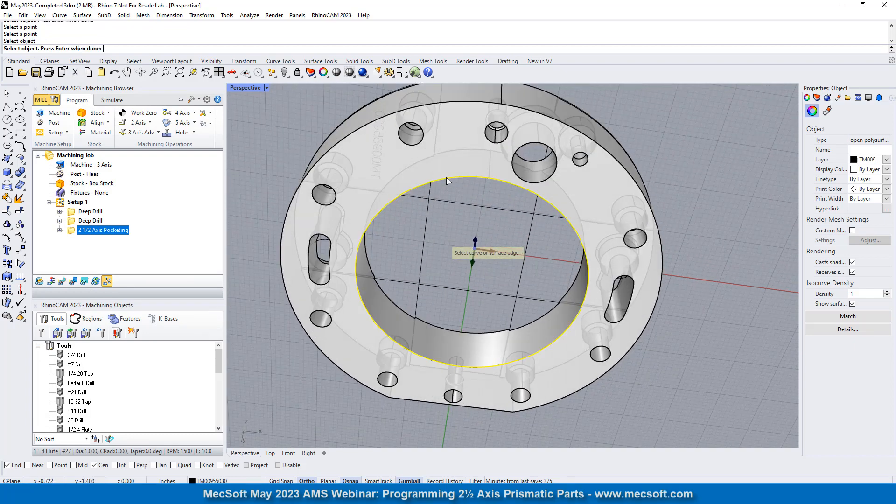
{"action": "left_click", "coordinate": [358, 134]}
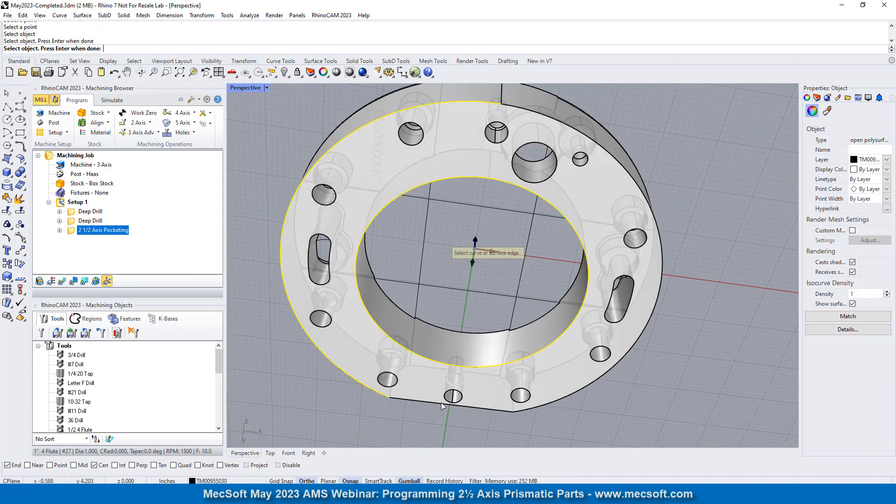
{"action": "left_click", "coordinate": [423, 400]}
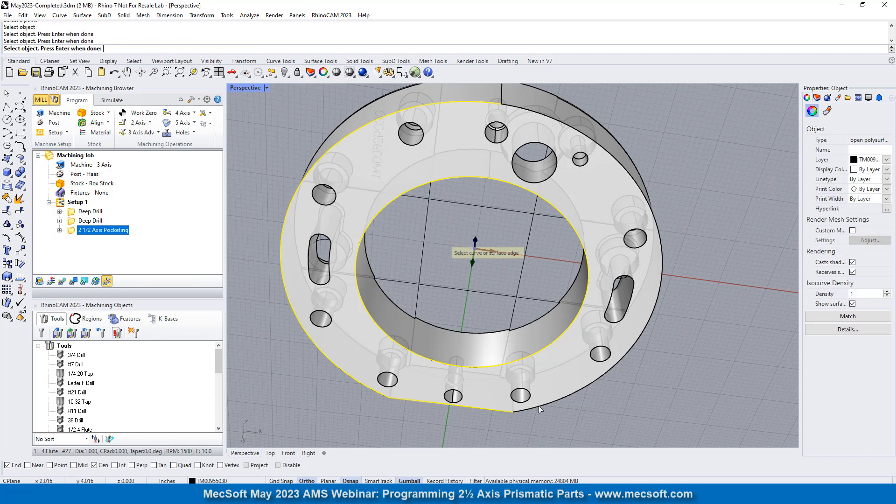
{"action": "left_click", "coordinate": [540, 408]}
{"action": "key", "text": "Return"}
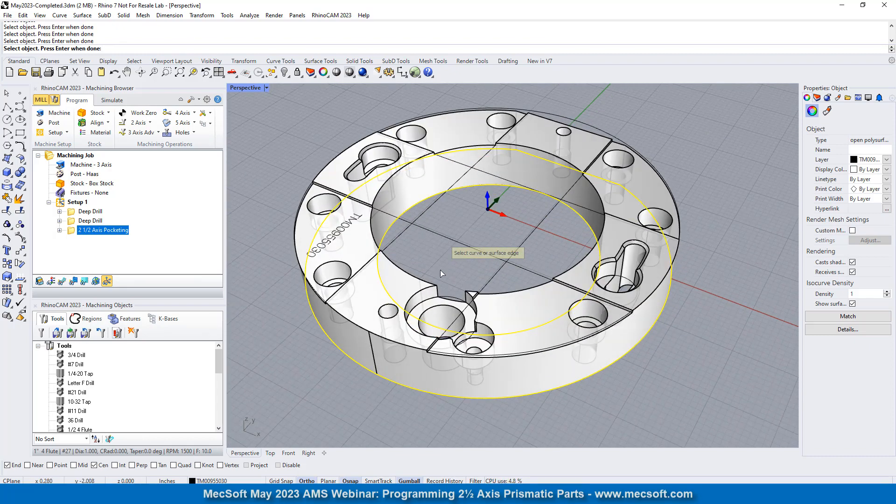
{"action": "left_click", "coordinate": [84, 174]}
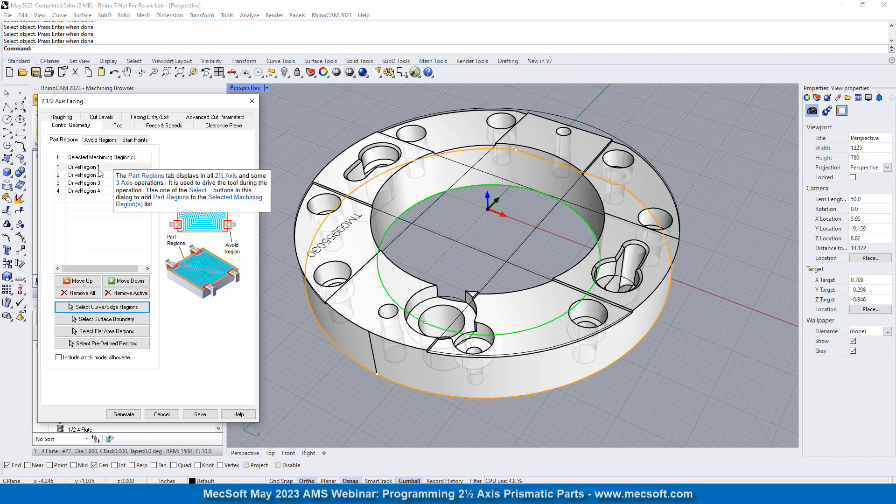
{"action": "left_click", "coordinate": [106, 190]}
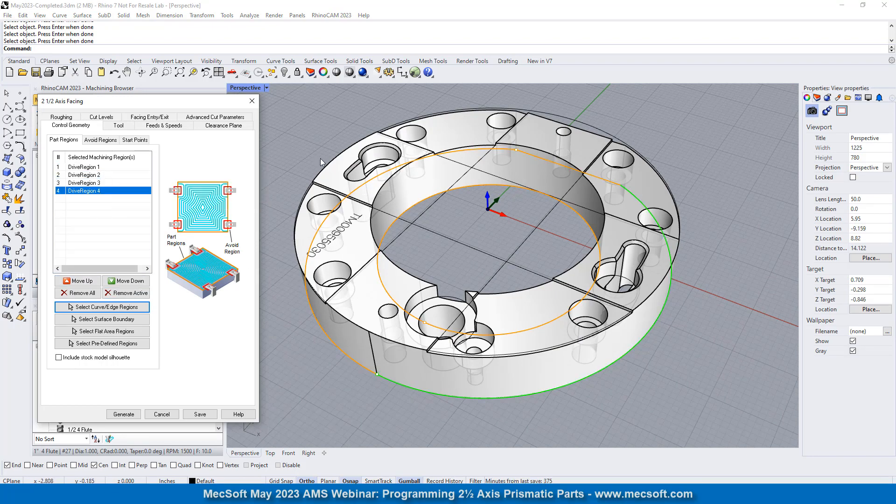
- Keep the 1" 4 Flute tool for the facing operation and set its roughing tolerance to 0.001 and stock to 0
{"action": "left_click", "coordinate": [119, 126]}
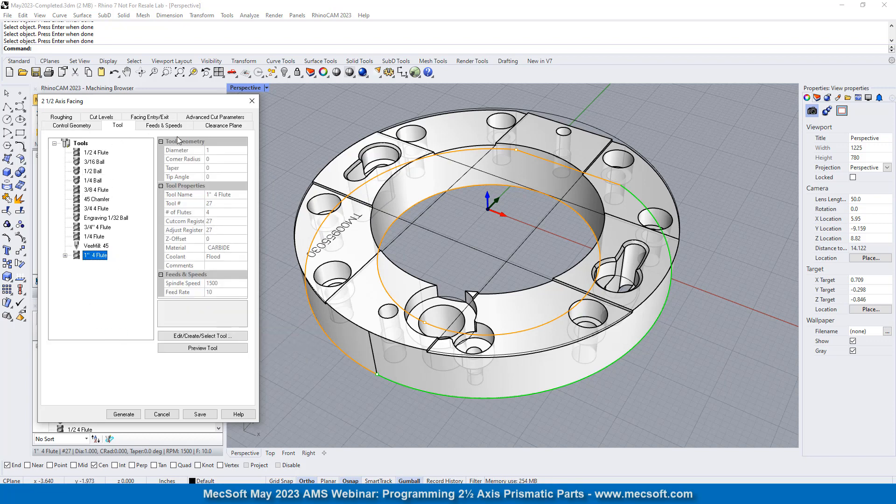
{"action": "left_click", "coordinate": [63, 118]}
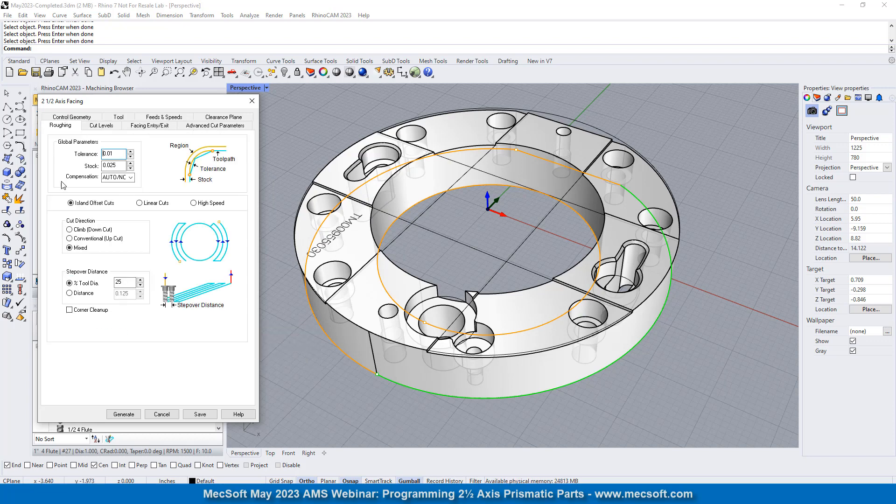
{"action": "left_click_drag", "start_coordinate": [117, 154], "coordinate": [89, 147]}
{"action": "type", "text": "0.00"}
{"action": "key", "text": "Tab"}
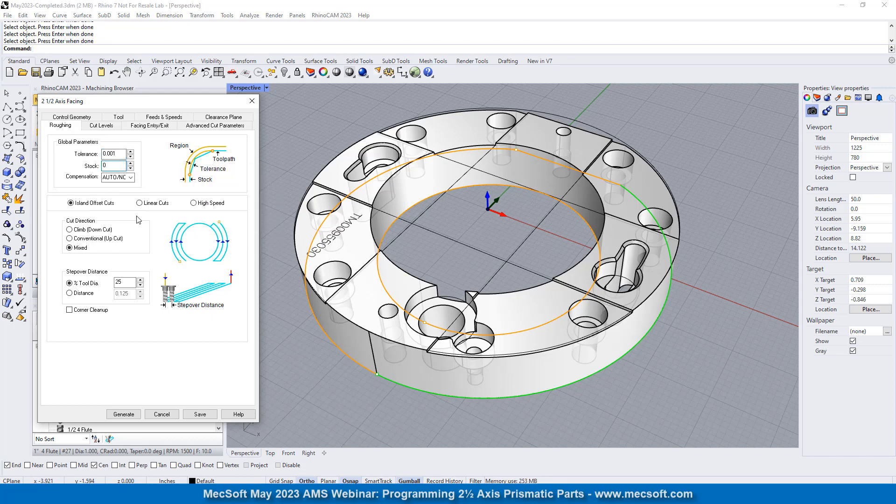
{"action": "mouse_move", "coordinate": [111, 165]}
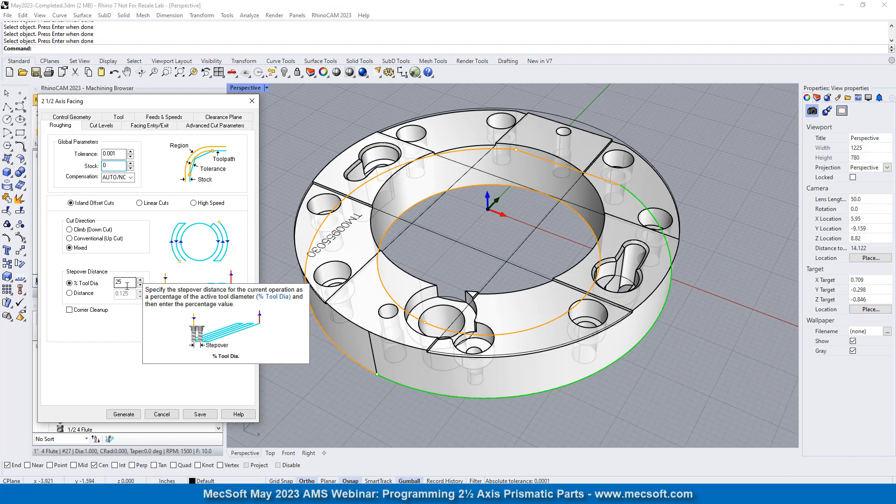
- Set the location of the facing cut geometry to Pick Top, using the notch's corner point on the part's upper face
{"action": "left_click", "coordinate": [99, 126]}
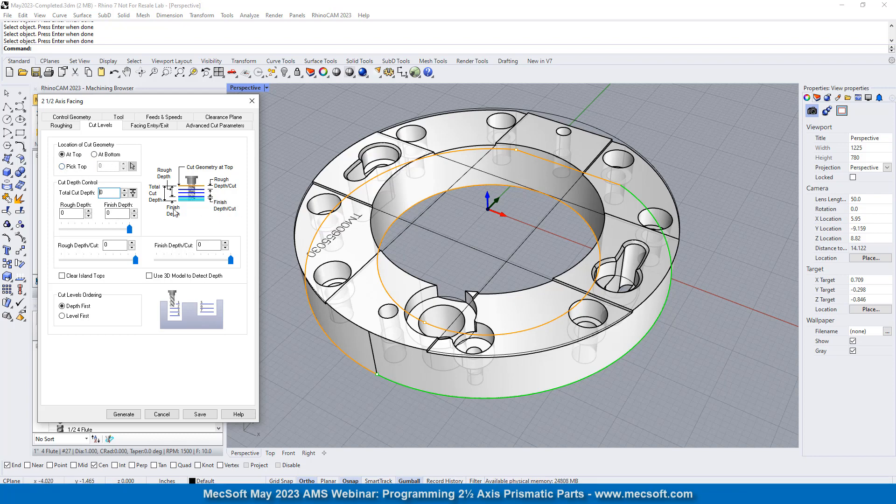
{"action": "left_click", "coordinate": [62, 167]}
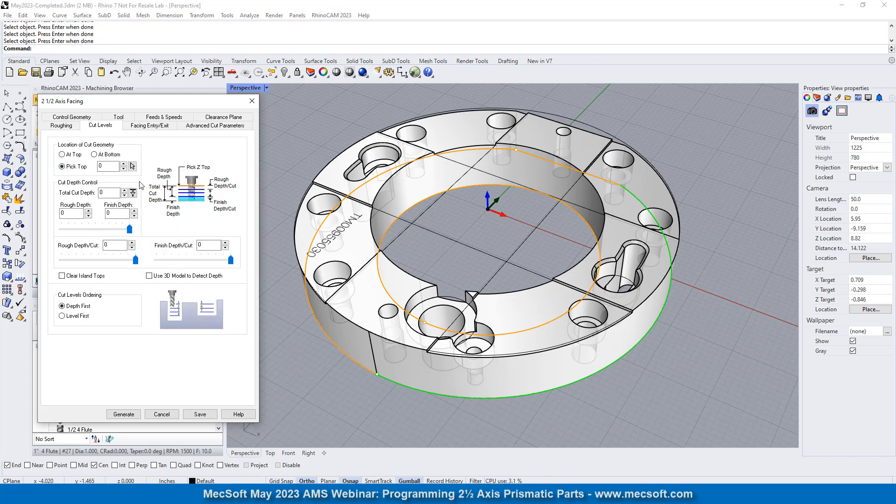
{"action": "left_click", "coordinate": [133, 166]}
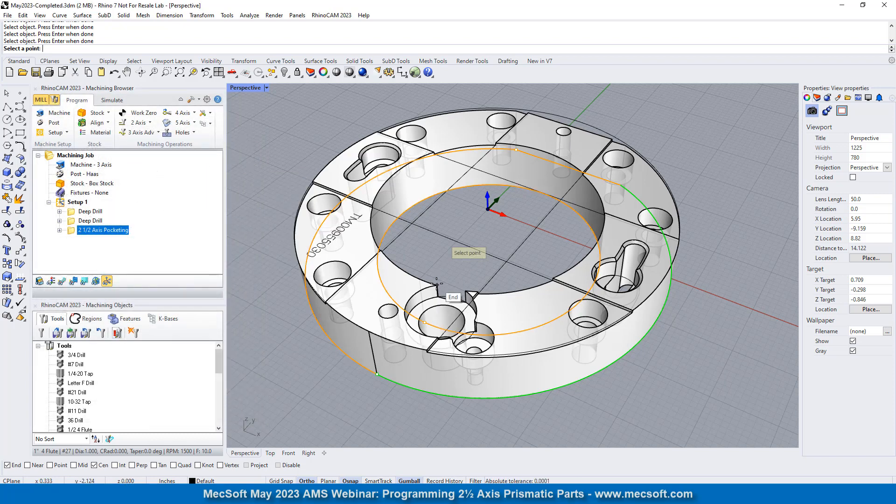
{"action": "left_click", "coordinate": [437, 285]}
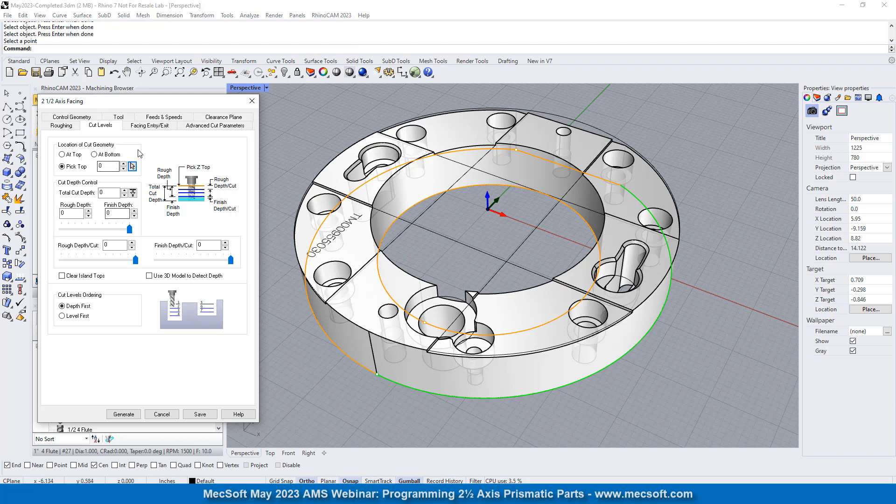
- Set both the entry and exit motions to Lines & Arcs, check the arc fitting options, and generate the facing operation
{"action": "left_click", "coordinate": [154, 126]}
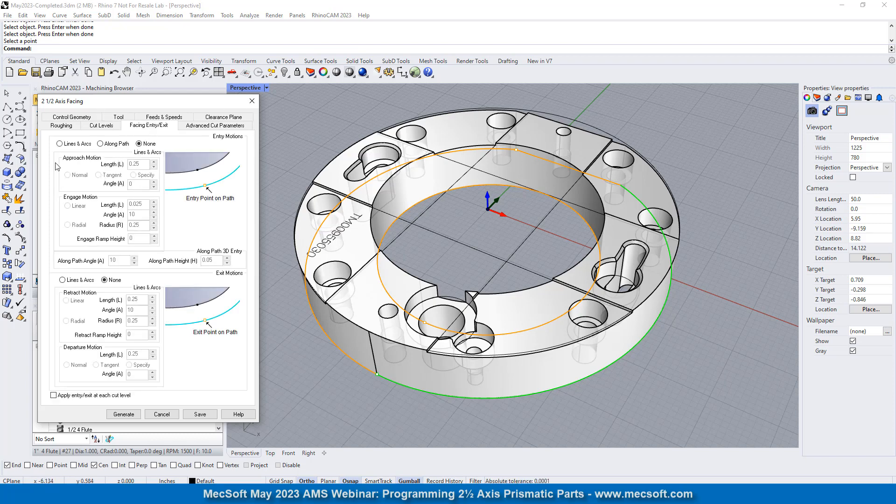
{"action": "left_click", "coordinate": [70, 143]}
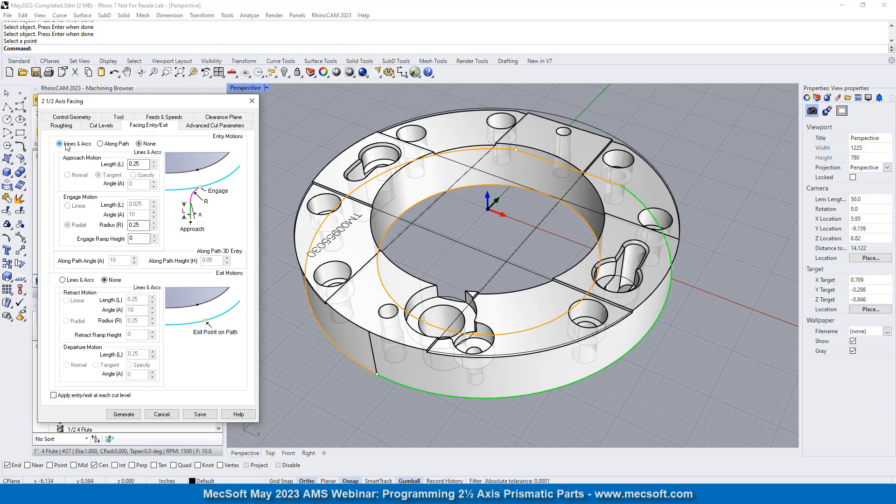
{"action": "left_click", "coordinate": [71, 281]}
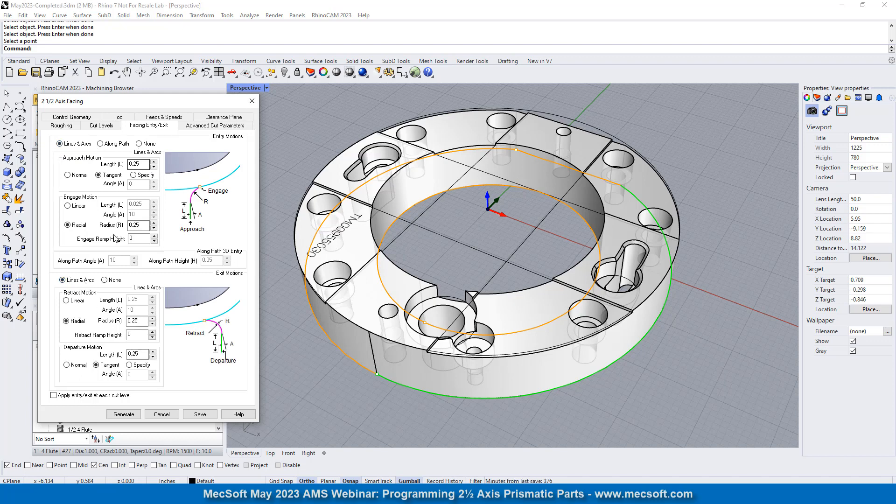
{"action": "left_click", "coordinate": [205, 126]}
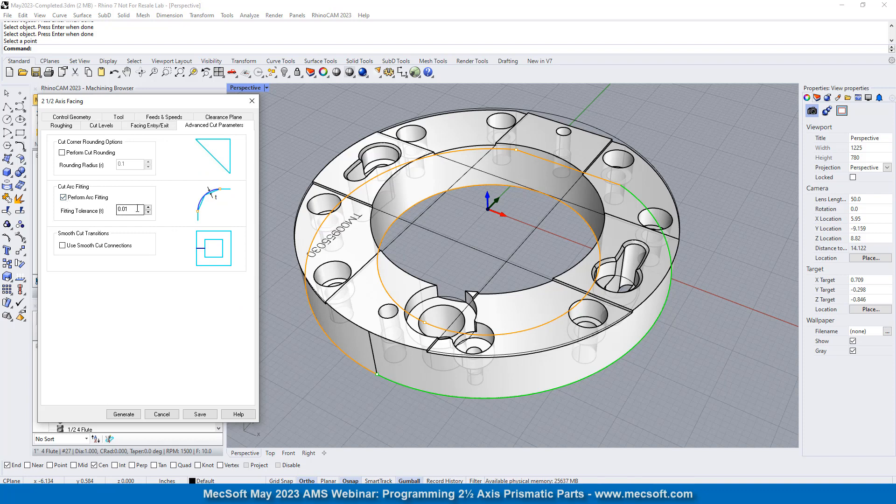
{"action": "mouse_move", "coordinate": [101, 198]}
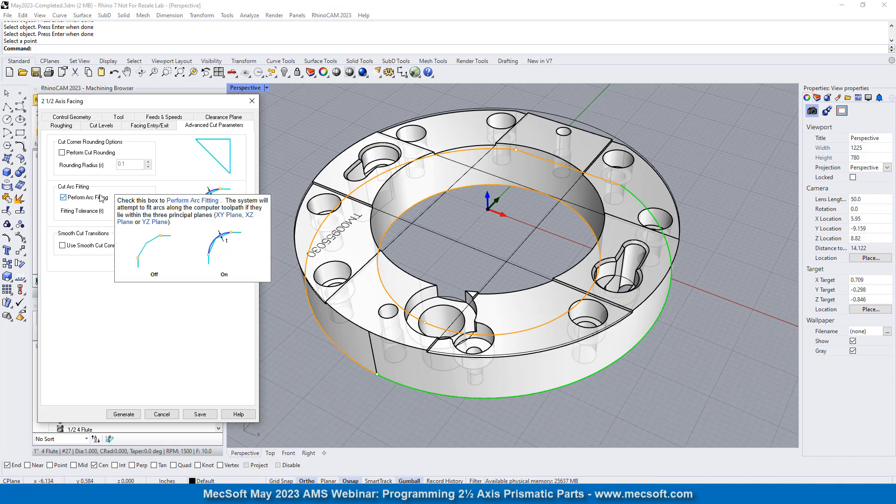
{"action": "left_click", "coordinate": [124, 417]}
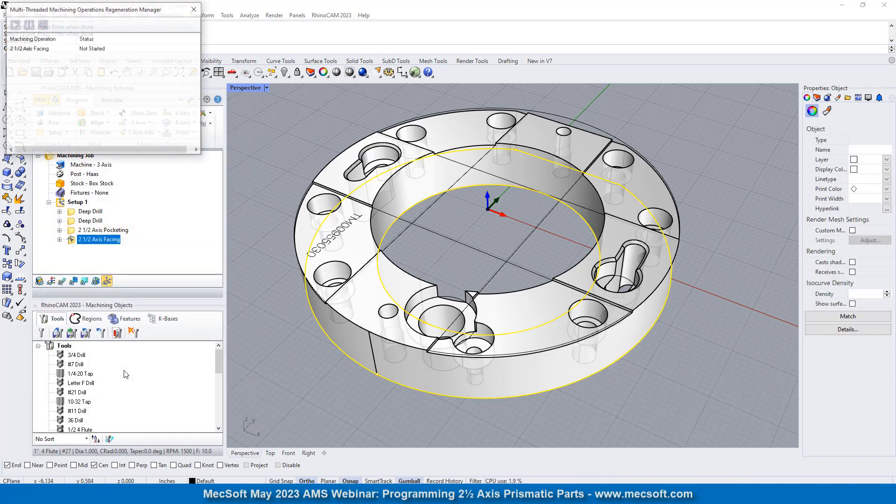
- Display the facing toolpath over the part and simulate the 2 1/2 Axis Facing operation
{"action": "right_click", "coordinate": [102, 371]}
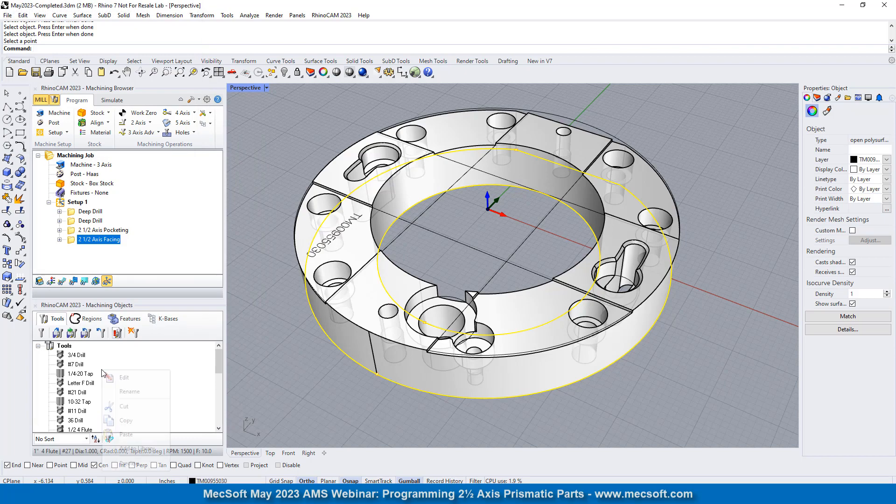
{"action": "left_click", "coordinate": [62, 281]}
{"action": "mouse_move", "coordinate": [502, 221]}
{"action": "right_mouse_down"}
{"action": "mouse_move", "coordinate": [490, 319]}
{"action": "mouse_move", "coordinate": [512, 219]}
{"action": "right_mouse_up"}
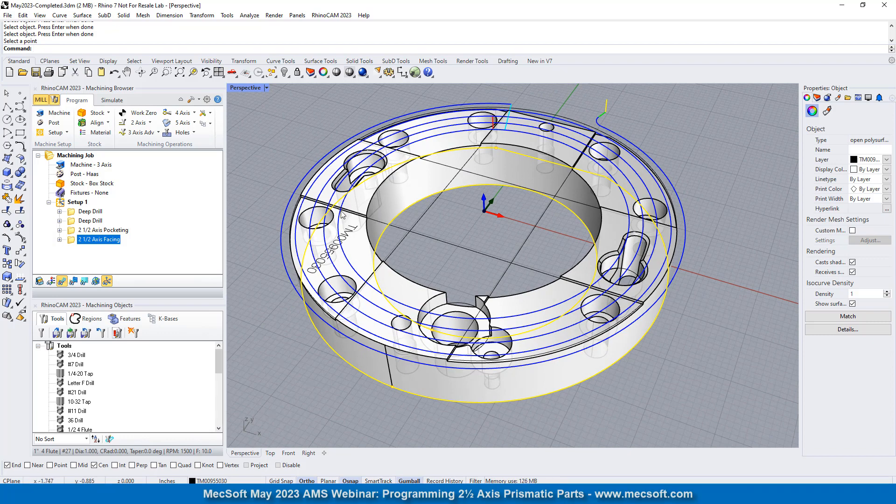
{"action": "left_click", "coordinate": [114, 100]}
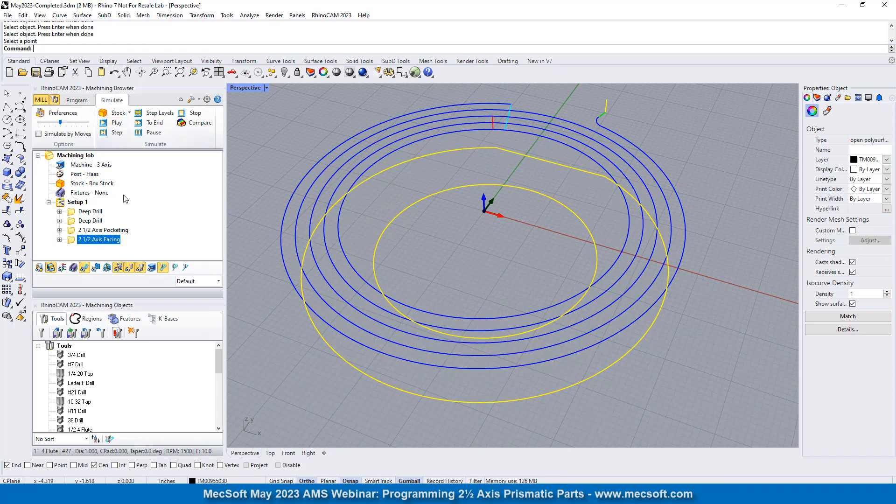
{"action": "left_click", "coordinate": [115, 123]}
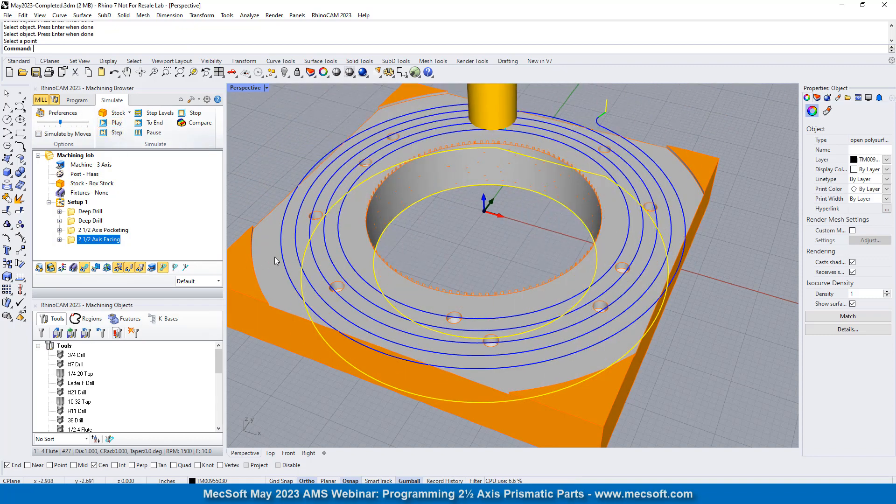
- Examine the simulated stock around the bore's upper rim up close and from farther away, clearing the selected edges
{"action": "scroll", "coordinate": [385, 275], "scroll_direction": "up", "scroll_amount": 10}
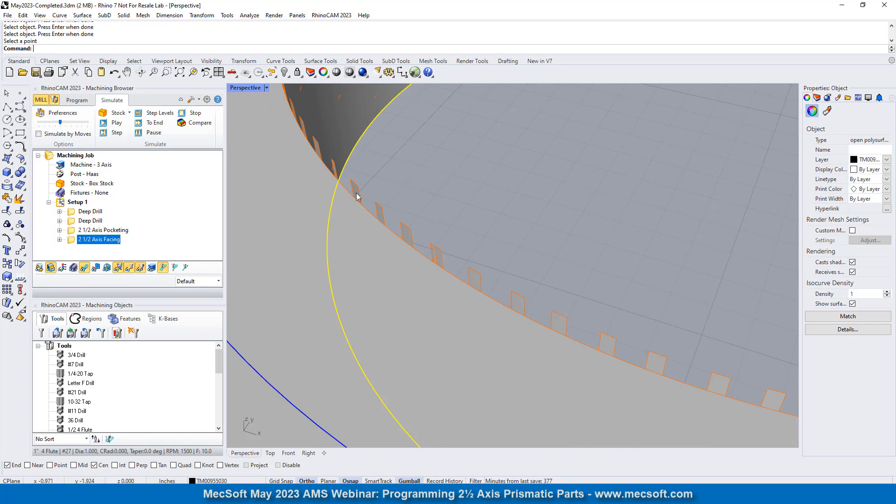
{"action": "scroll", "coordinate": [392, 240], "scroll_direction": "down", "scroll_amount": 10}
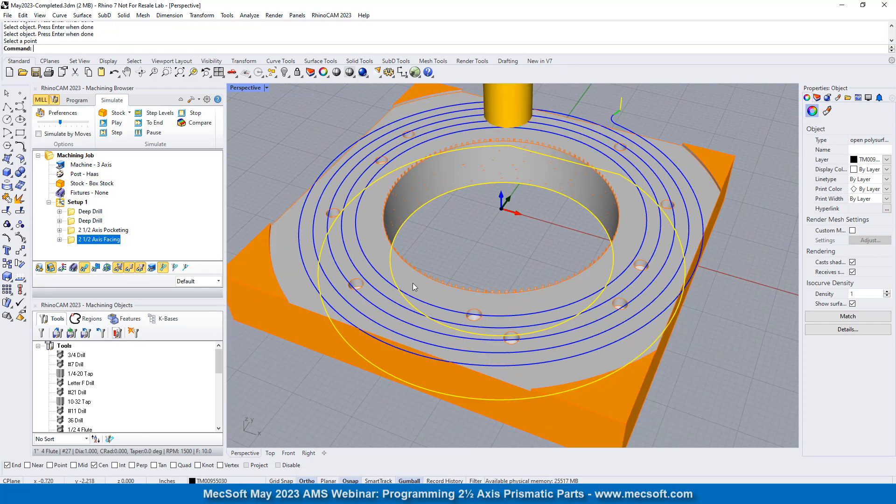
{"action": "scroll", "coordinate": [379, 266], "scroll_direction": "up", "scroll_amount": 5}
{"action": "key", "text": "Escape"}
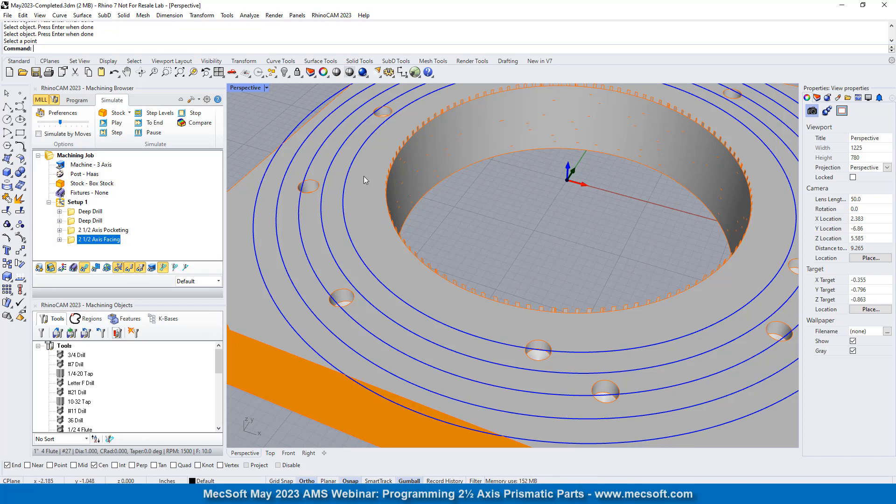
{"action": "scroll", "coordinate": [363, 176], "scroll_direction": "down", "scroll_amount": 5}
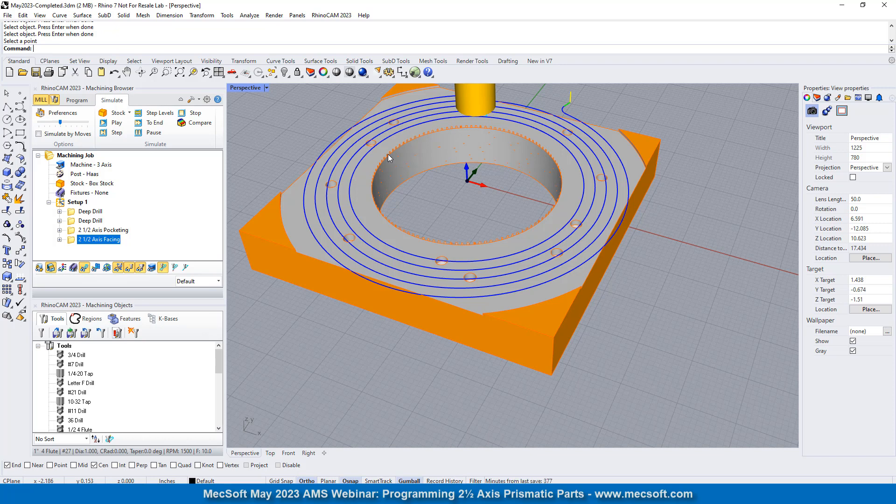
{"action": "scroll", "coordinate": [448, 183], "scroll_direction": "down", "scroll_amount": 4}
{"action": "scroll", "coordinate": [447, 187], "scroll_direction": "up", "scroll_amount": 6}
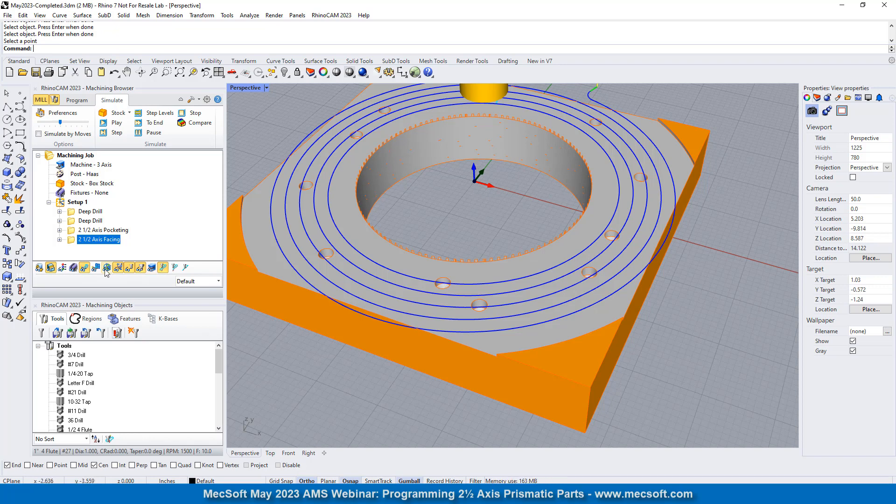
- Set the facing operation's roughing stock to -.125 and regenerate its toolpath
{"action": "double_click", "coordinate": [70, 239]}
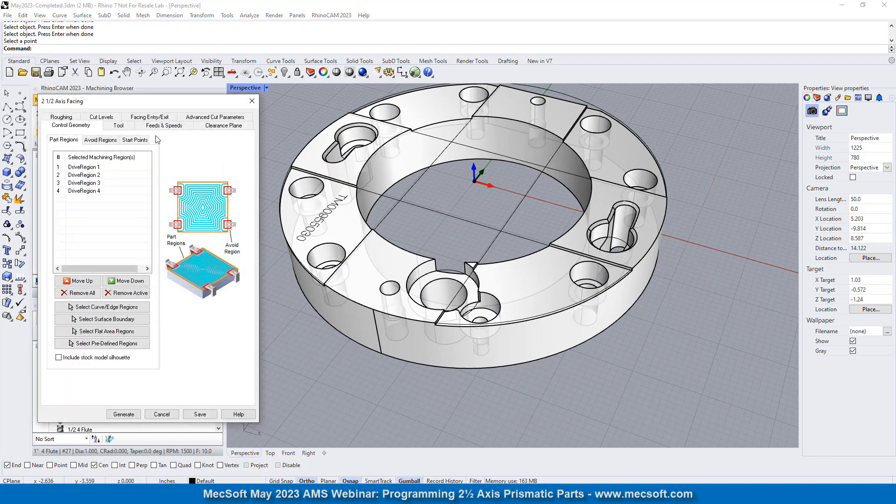
{"action": "left_click_drag", "start_coordinate": [143, 103], "coordinate": [244, 98]}
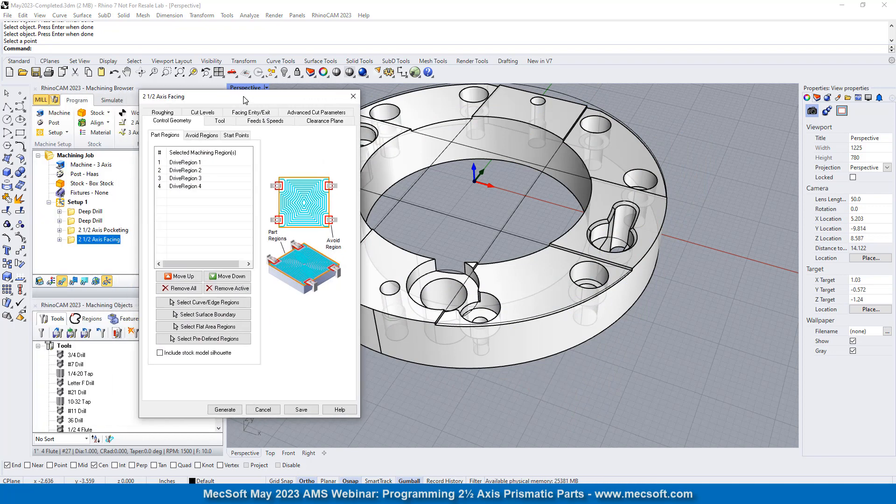
{"action": "left_click", "coordinate": [162, 113]}
{"action": "left_click", "coordinate": [205, 163]}
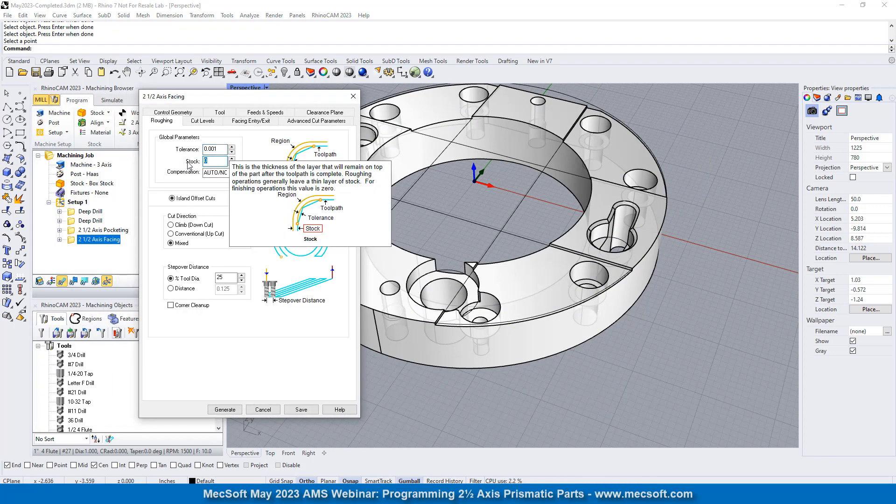
{"action": "type", "text": "-"}
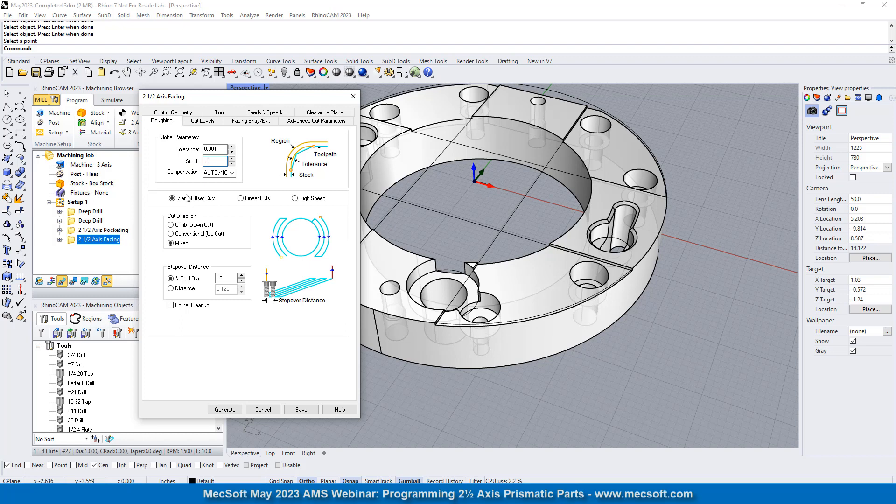
{"action": "type", "text": ".125"}
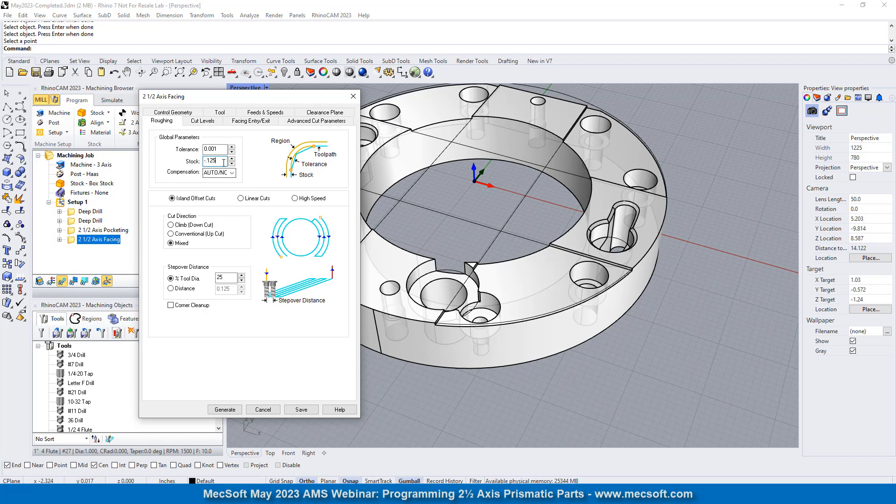
{"action": "mouse_move", "coordinate": [224, 162]}
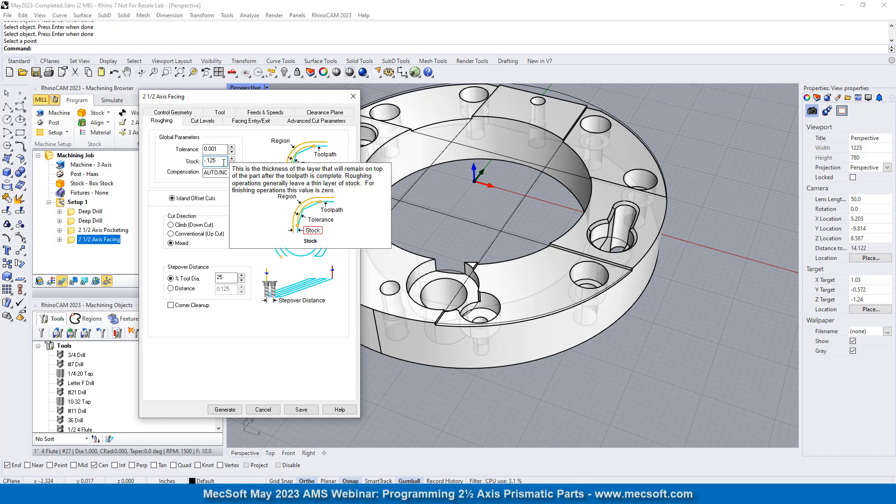
{"action": "left_click", "coordinate": [231, 410]}
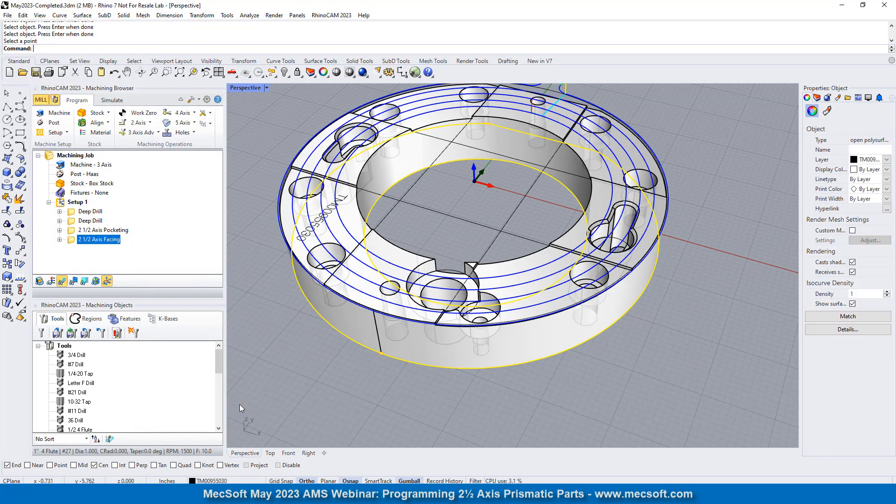
{"action": "left_click", "coordinate": [268, 255]}
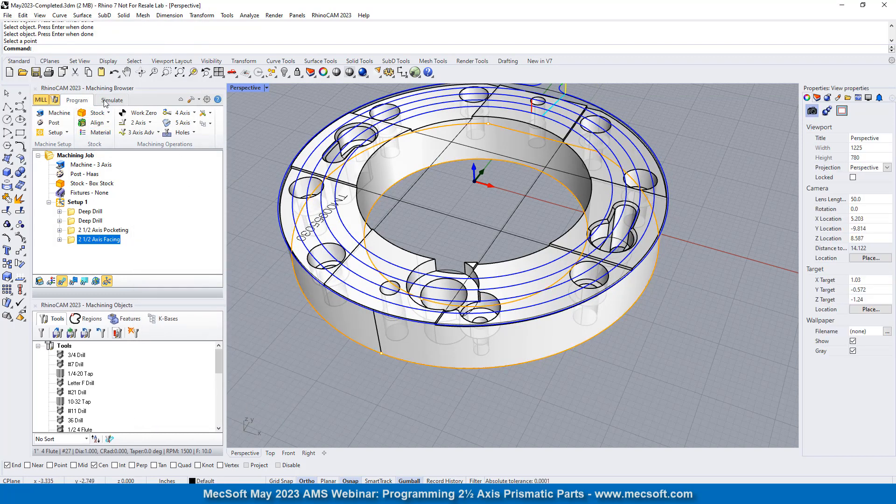
- Simulate the regenerated 2 1/2 Axis Facing operation and inspect the cut stock around the bore and holes
{"action": "left_click", "coordinate": [104, 101]}
{"action": "left_click", "coordinate": [114, 124]}
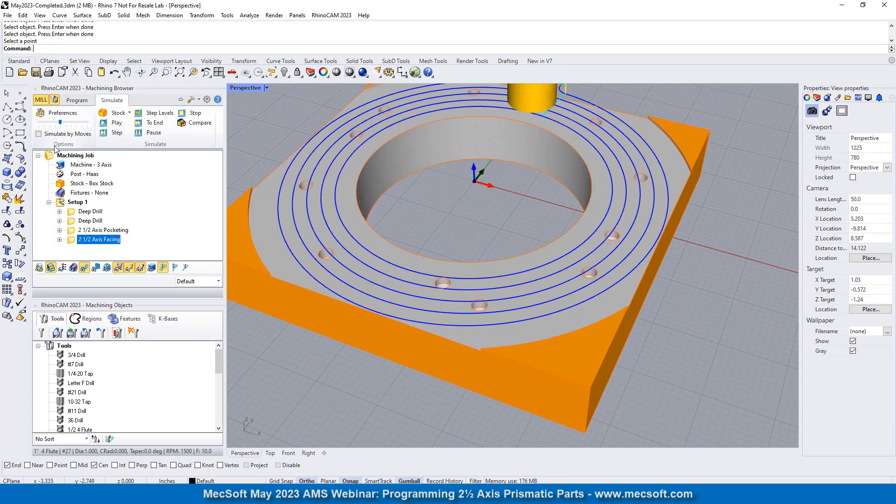
{"action": "scroll", "coordinate": [325, 218], "scroll_direction": "up", "scroll_amount": 5}
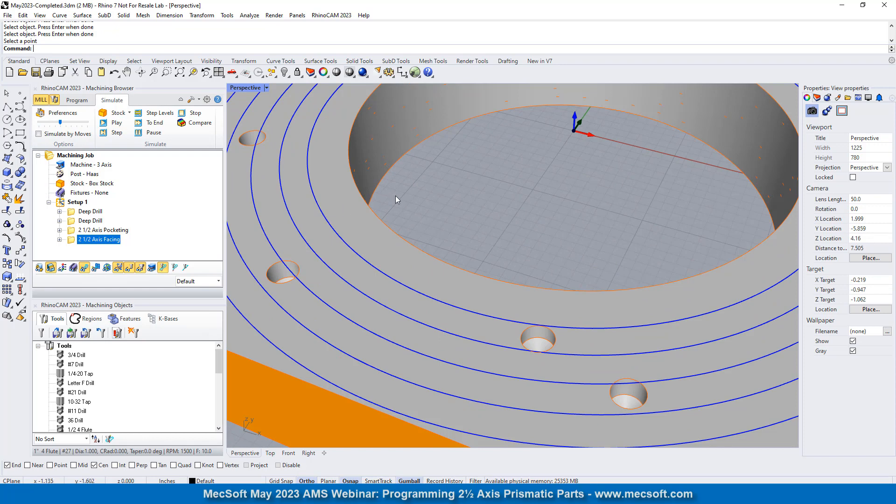
{"action": "scroll", "coordinate": [383, 269], "scroll_direction": "down", "scroll_amount": 6}
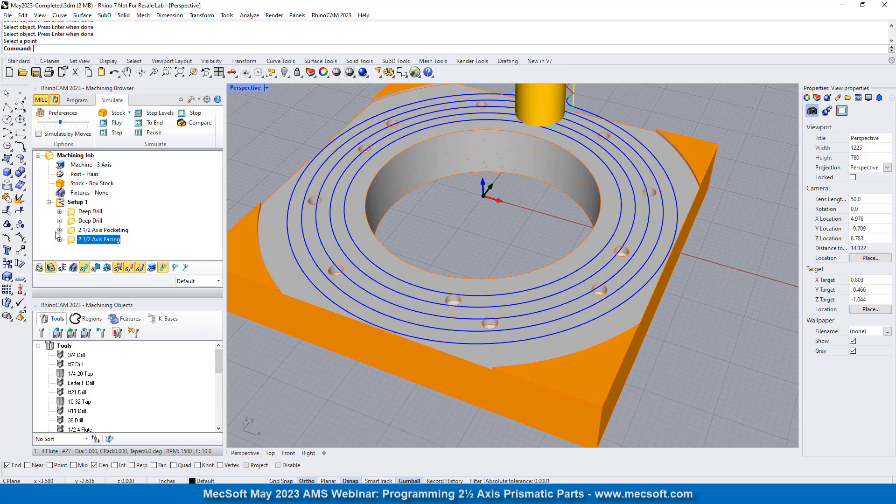
- Examine the part's open slots, counterbores and notch pocket beneath the facing toolpath from several angles
{"action": "left_click", "coordinate": [76, 100]}
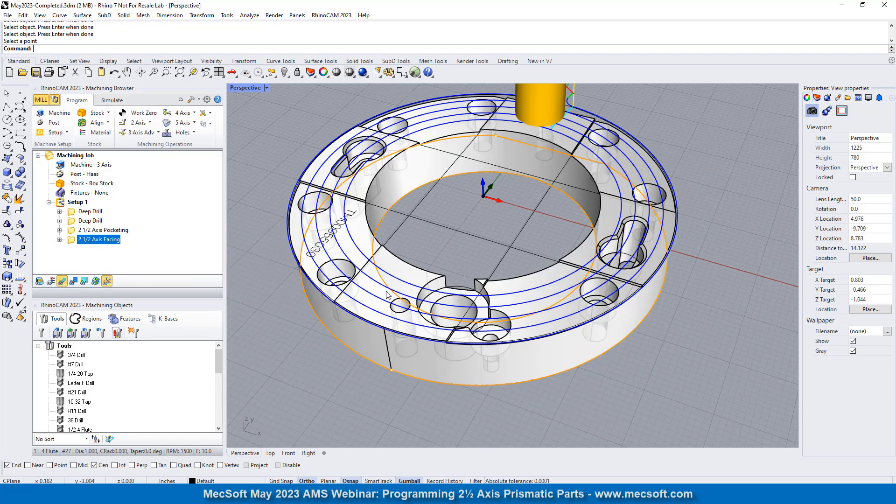
{"action": "right_click_drag", "start_coordinate": [421, 286], "coordinate": [512, 279]}
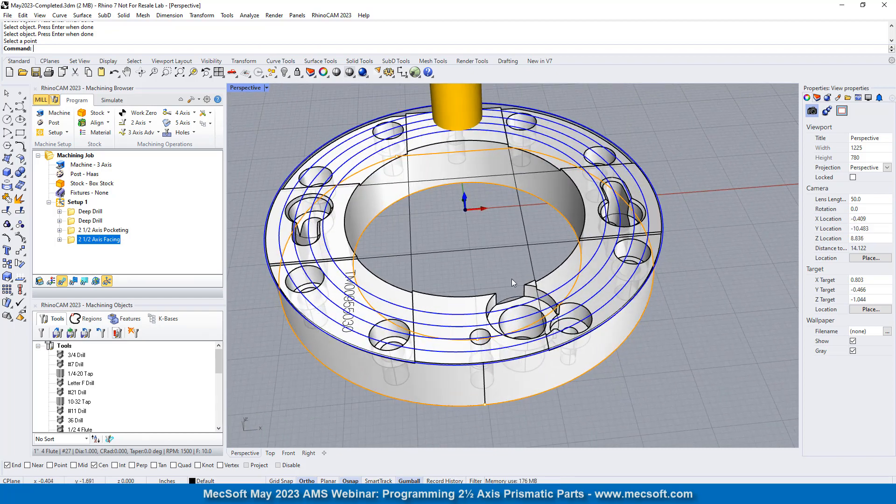
{"action": "scroll", "coordinate": [654, 271], "scroll_direction": "up", "scroll_amount": 2}
{"action": "scroll", "coordinate": [556, 236], "scroll_direction": "down", "scroll_amount": 4}
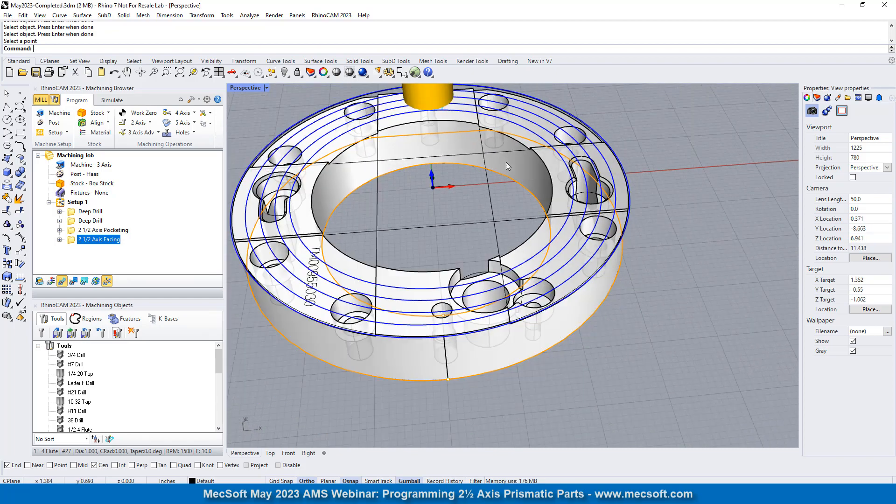
{"action": "right_click_drag", "start_coordinate": [581, 249], "coordinate": [545, 288]}
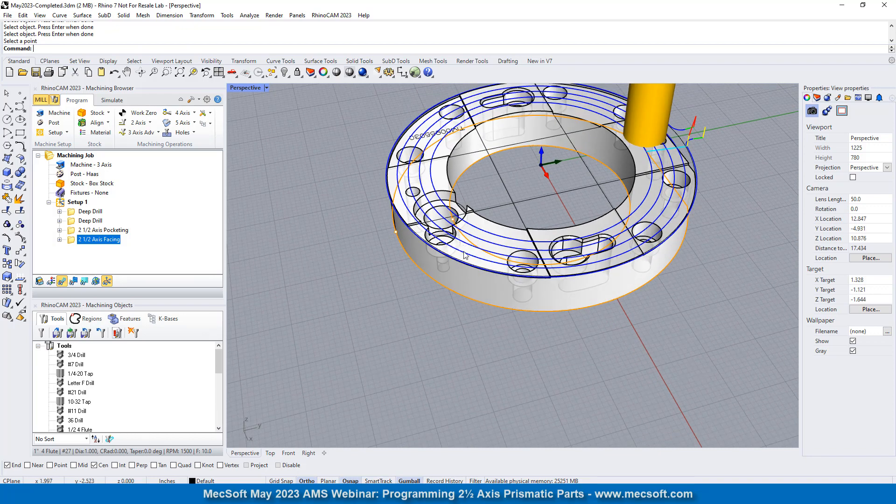
{"action": "scroll", "coordinate": [546, 289], "scroll_direction": "up", "scroll_amount": 3}
{"action": "scroll", "coordinate": [544, 288], "scroll_direction": "up", "scroll_amount": 4}
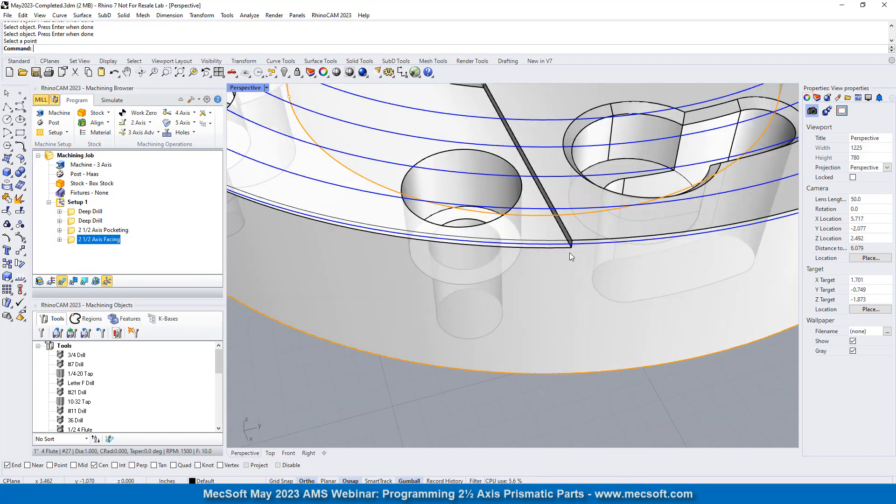
{"action": "scroll", "coordinate": [550, 277], "scroll_direction": "down", "scroll_amount": 3}
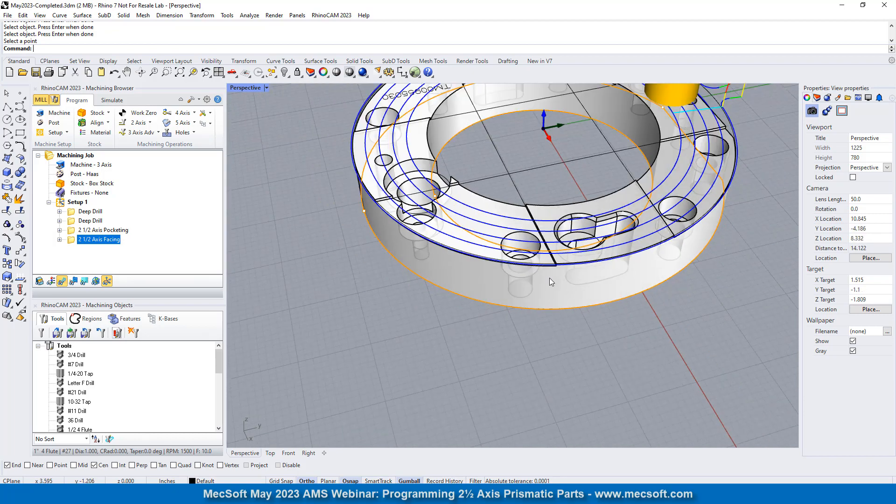
{"action": "scroll", "coordinate": [483, 194], "scroll_direction": "up", "scroll_amount": 5}
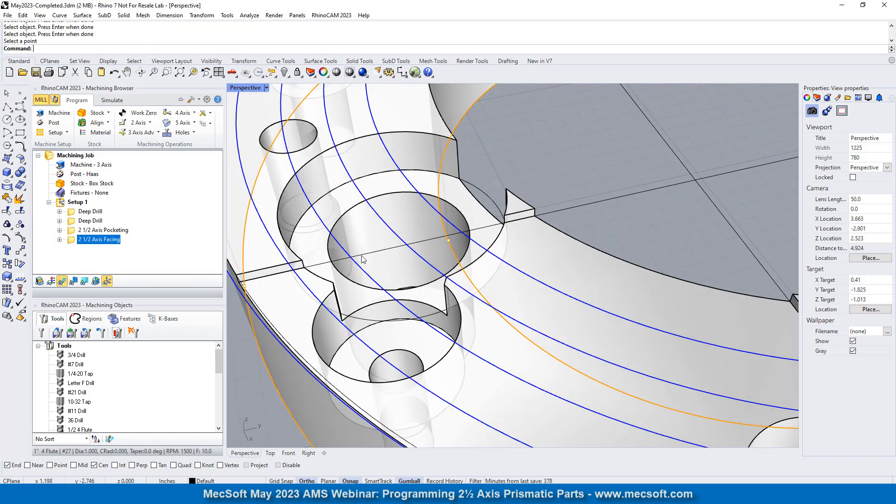
{"action": "scroll", "coordinate": [363, 260], "scroll_direction": "down", "scroll_amount": 9}
{"action": "right_click_drag", "start_coordinate": [605, 240], "coordinate": [604, 178]}
{"action": "scroll", "coordinate": [604, 178], "scroll_direction": "down", "scroll_amount": 2}
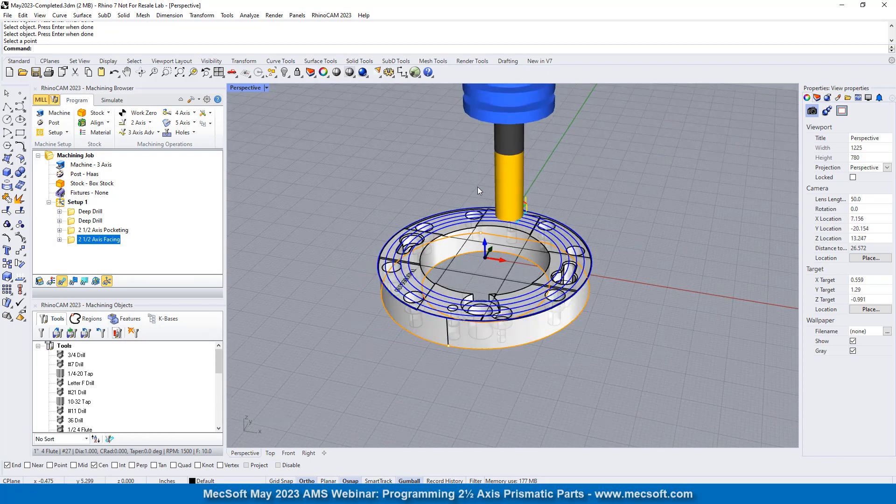
{"action": "scroll", "coordinate": [554, 299], "scroll_direction": "up", "scroll_amount": 5}
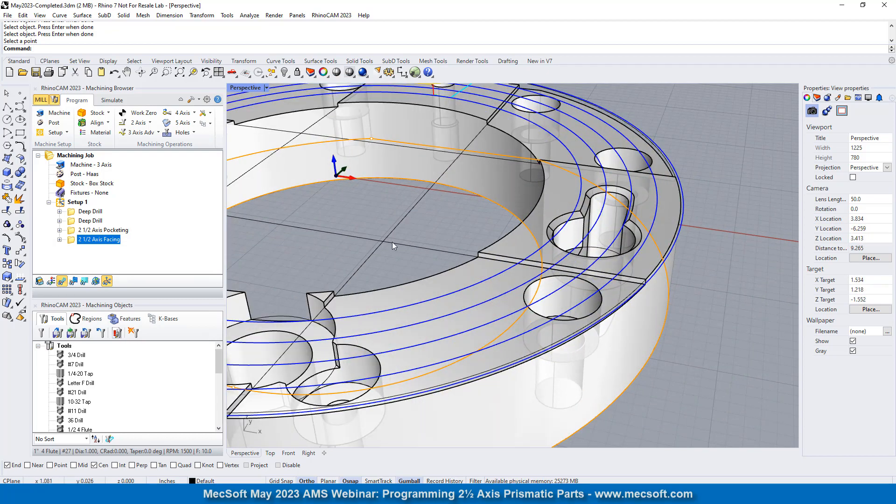
{"action": "scroll", "coordinate": [522, 227], "scroll_direction": "down", "scroll_amount": 3}
{"action": "scroll", "coordinate": [542, 185], "scroll_direction": "down", "scroll_amount": 3}
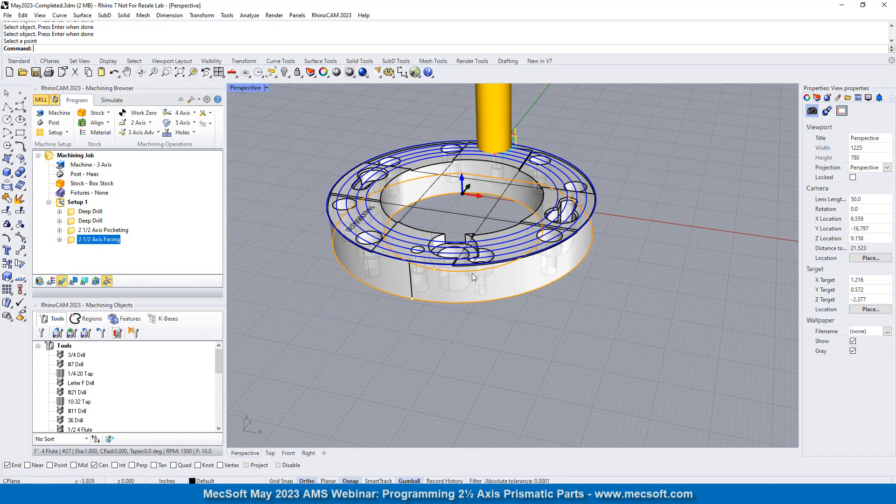
{"action": "right_click_drag", "start_coordinate": [474, 277], "coordinate": [582, 283]}
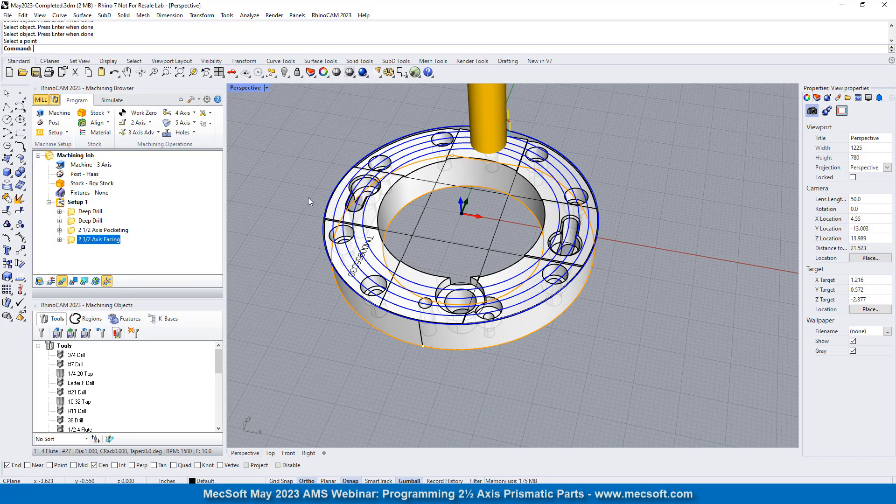
- Hide the facing toolpath and trim the two Y-direction construction lines between the two X-direction lines crossing the bore
{"action": "left_click", "coordinate": [63, 203]}
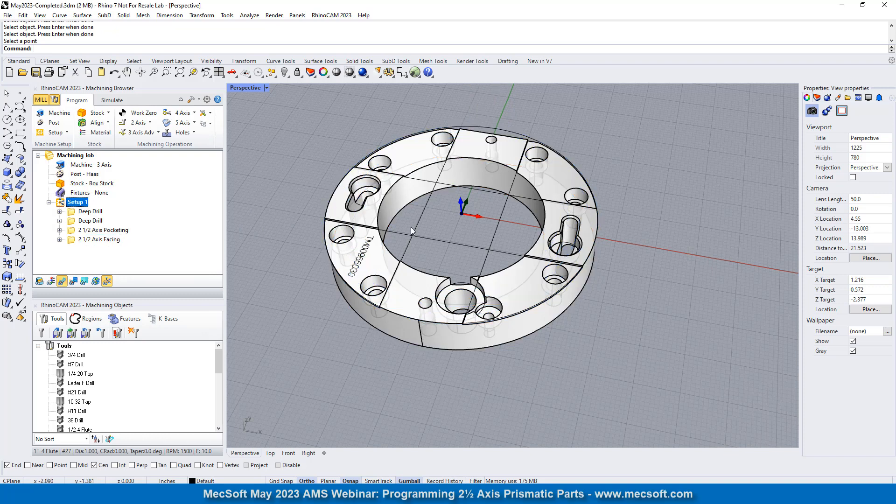
{"action": "scroll", "coordinate": [474, 211], "scroll_direction": "up", "scroll_amount": 5}
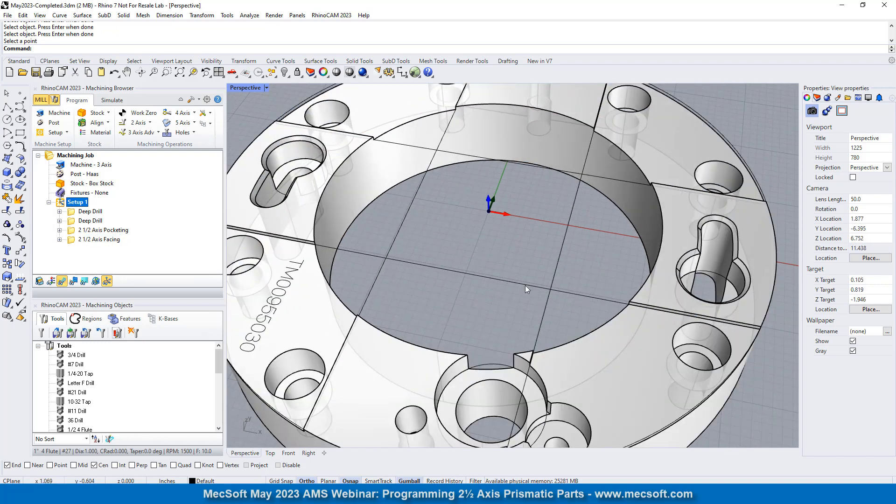
{"action": "left_click", "coordinate": [9, 212]}
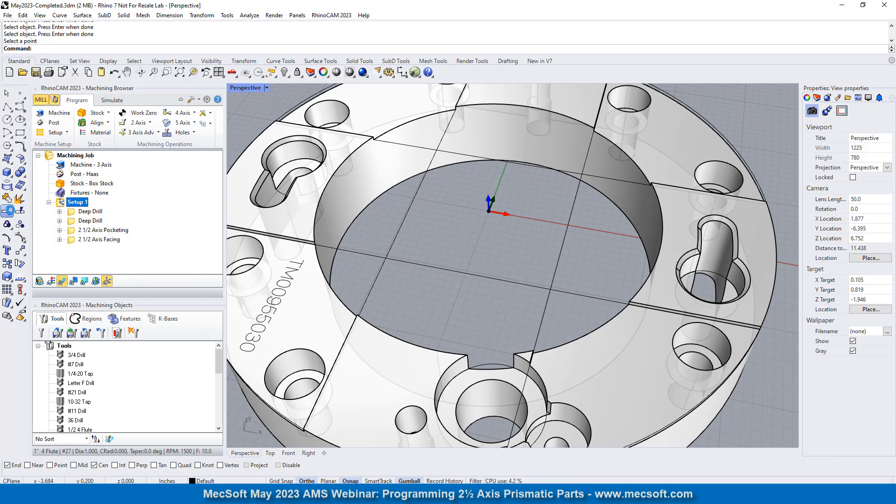
{"action": "left_click", "coordinate": [472, 156]}
{"action": "key", "text": "Return"}
{"action": "left_click", "coordinate": [404, 219]}
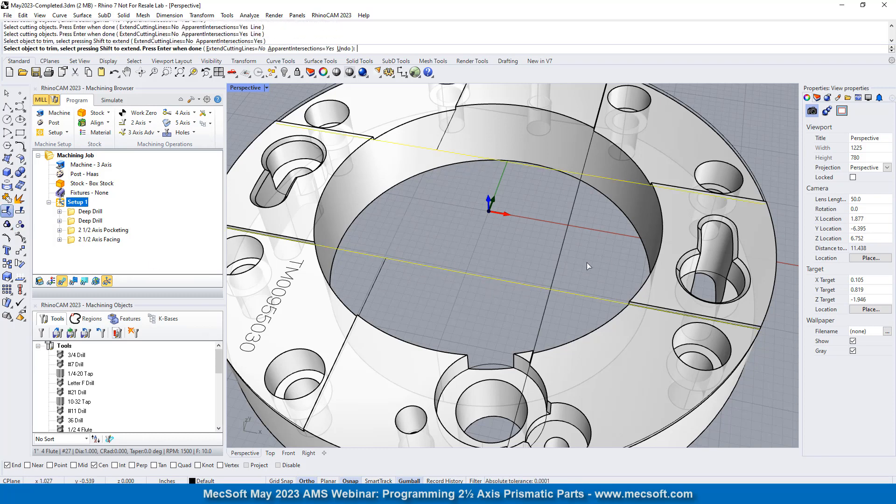
{"action": "left_click", "coordinate": [561, 255]}
{"action": "key", "text": "Return"}
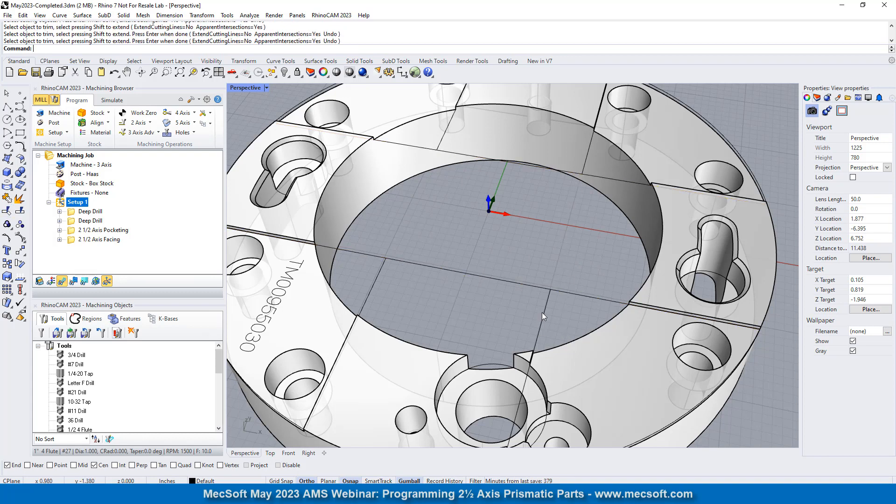
- Trim the middle portions of the two X-direction lines, using the four remaining Y-direction line segments as cutting objects
{"action": "left_click", "coordinate": [541, 312]}
{"action": "key", "text": "Escape"}
{"action": "key", "text": "Return"}
{"action": "left_click", "coordinate": [544, 309]}
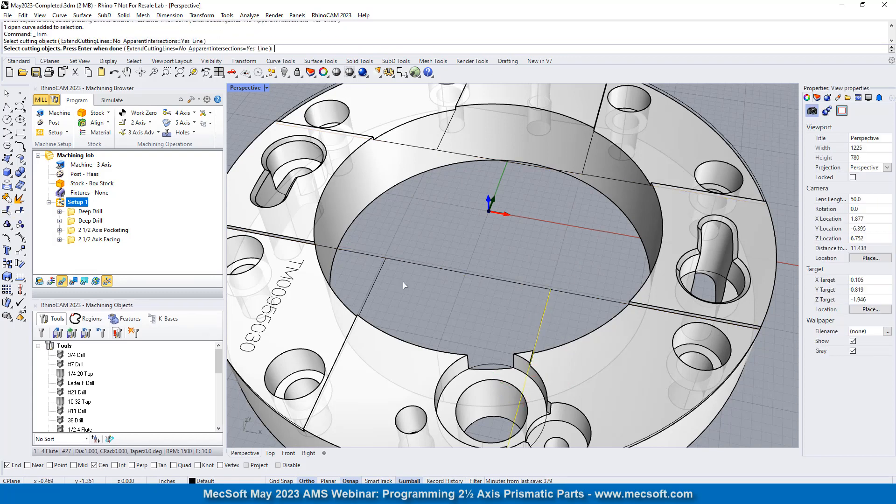
{"action": "left_click", "coordinate": [381, 267]}
{"action": "left_click", "coordinate": [446, 134]}
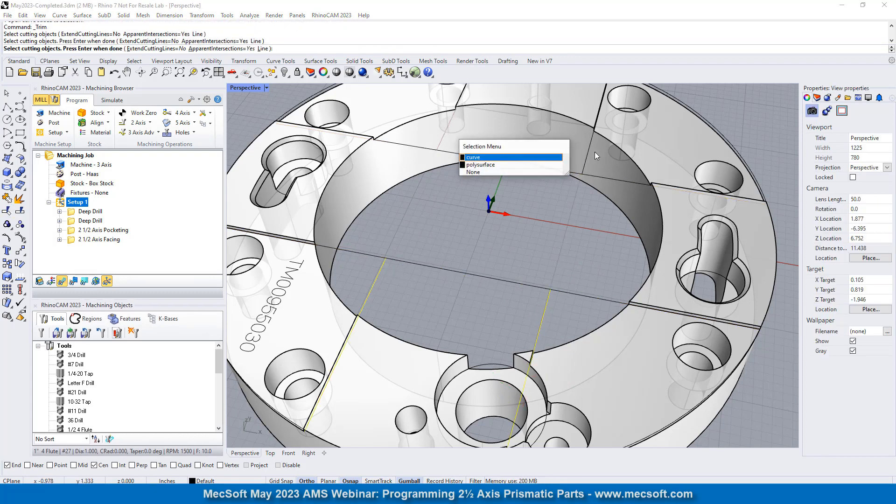
{"action": "left_click", "coordinate": [515, 158]}
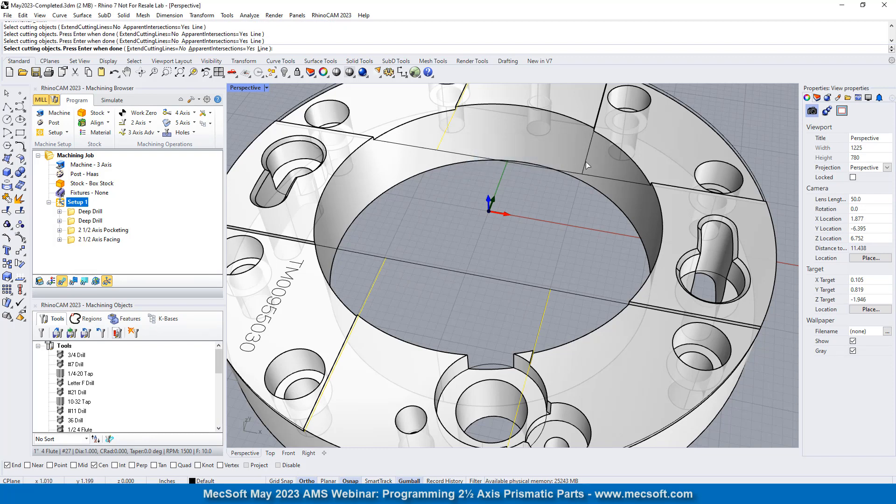
{"action": "left_click", "coordinate": [587, 165]}
{"action": "key", "text": "Return"}
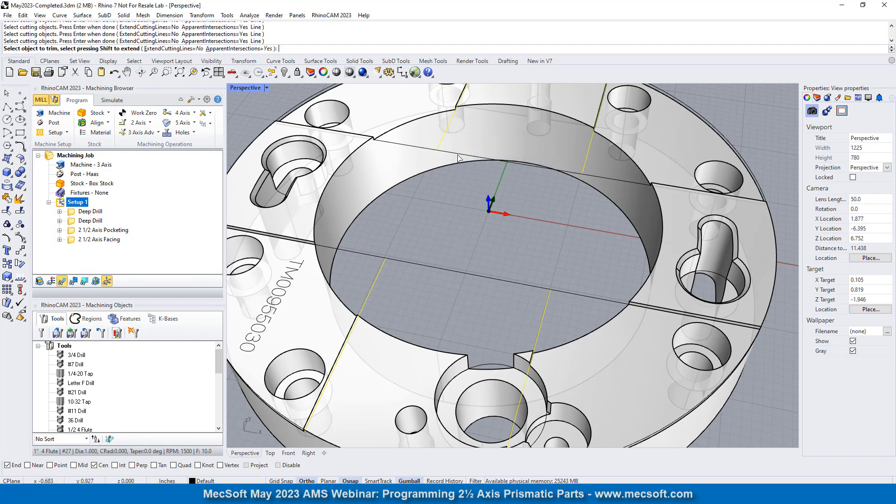
{"action": "left_click", "coordinate": [458, 158]}
{"action": "left_click", "coordinate": [436, 266]}
{"action": "key", "text": "Return"}
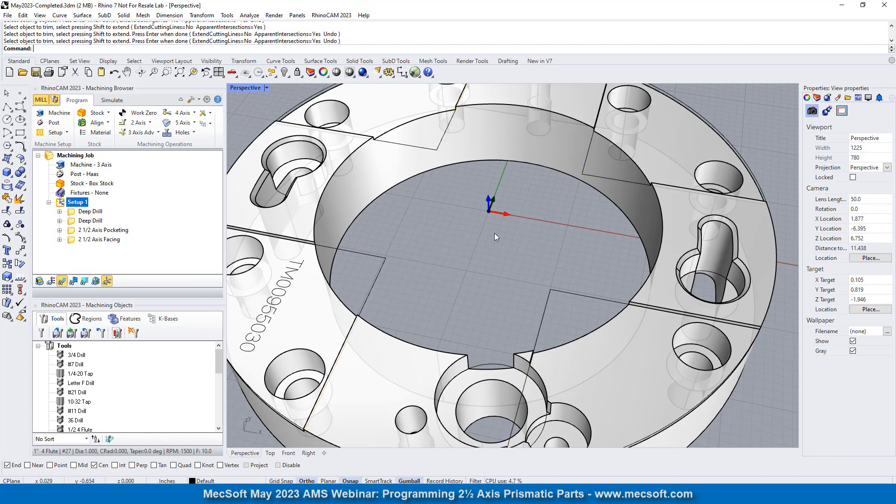
- From the top view, join the eight trimmed line segments crossing the bore into four corner curves and check one of them
{"action": "left_click", "coordinate": [232, 72]}
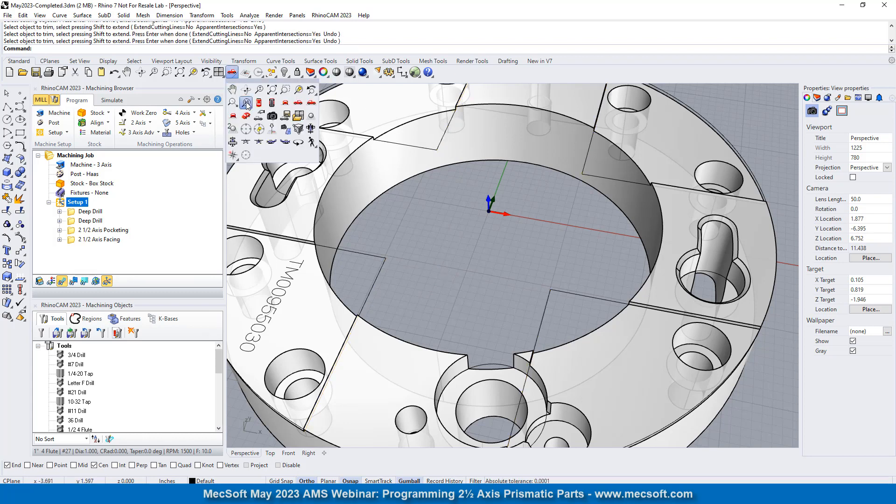
{"action": "left_click", "coordinate": [258, 103]}
{"action": "scroll", "coordinate": [413, 229], "scroll_direction": "up", "scroll_amount": 2}
{"action": "scroll", "coordinate": [414, 229], "scroll_direction": "down", "scroll_amount": 3}
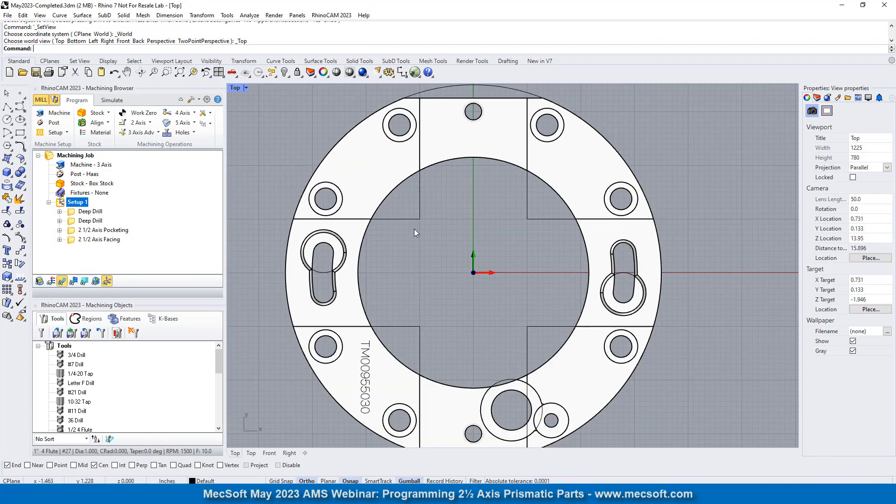
{"action": "scroll", "coordinate": [425, 245], "scroll_direction": "up", "scroll_amount": 4}
{"action": "left_click_drag", "start_coordinate": [611, 202], "coordinate": [396, 394]}
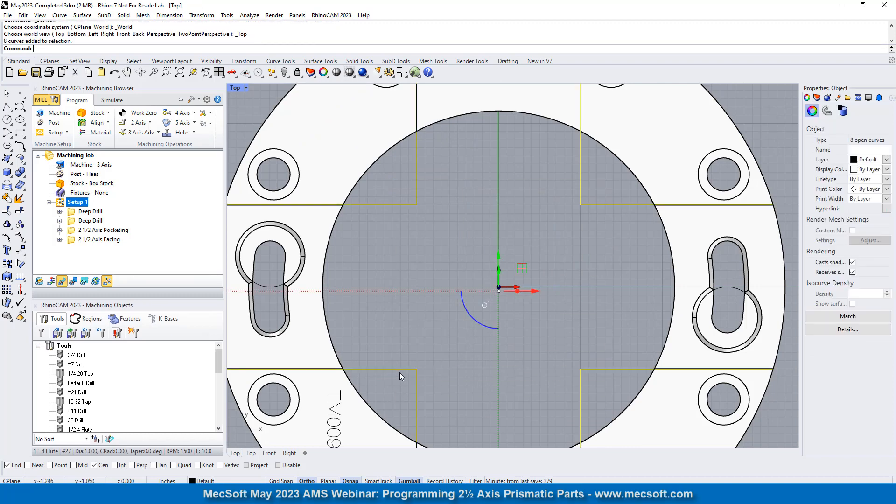
{"action": "left_click", "coordinate": [7, 211]}
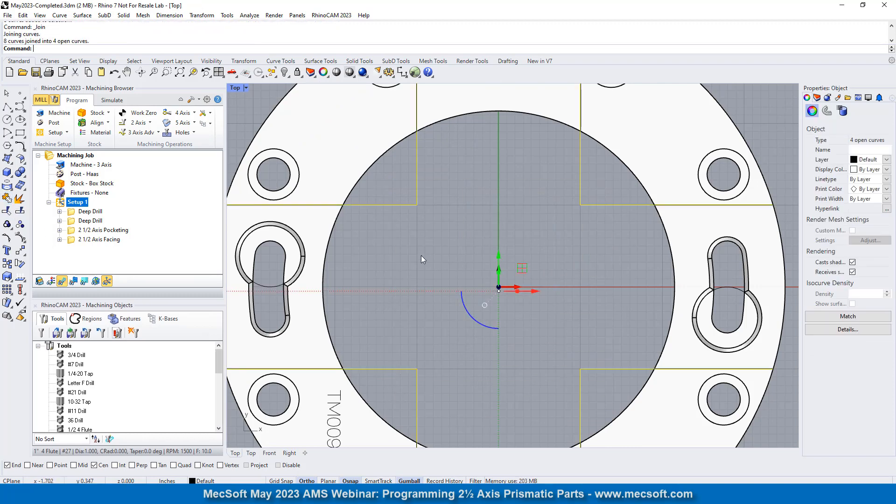
{"action": "left_click", "coordinate": [405, 204]}
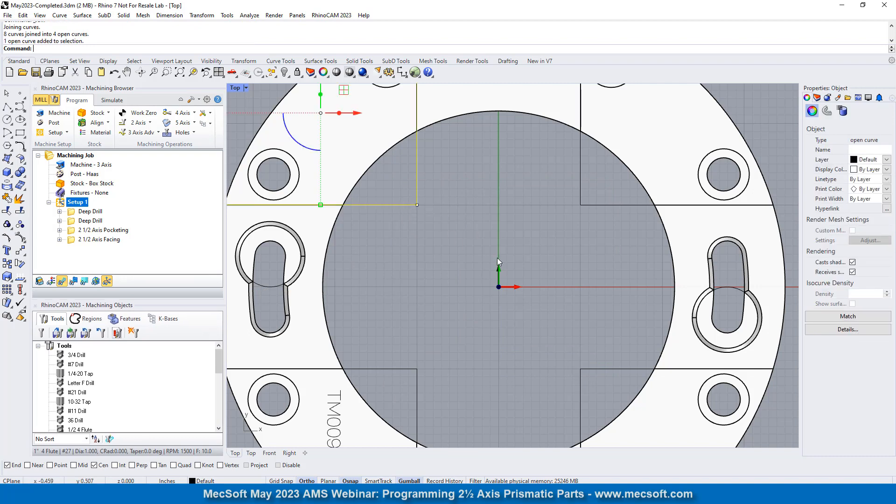
{"action": "key", "text": "Escape"}
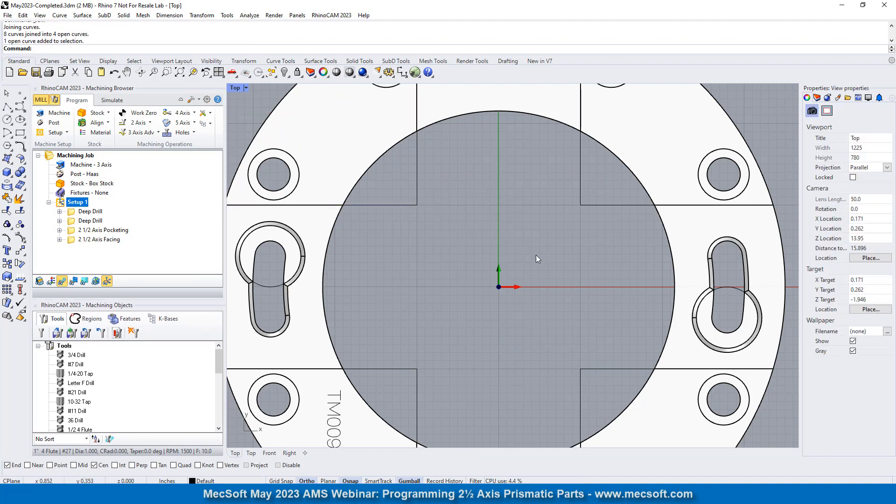
- Return to the perspective view and insert a 2 1/2 Axis Profiling operation after the 2 1/2 Axis Facing operation
{"action": "scroll", "coordinate": [475, 198], "scroll_direction": "down", "scroll_amount": 8}
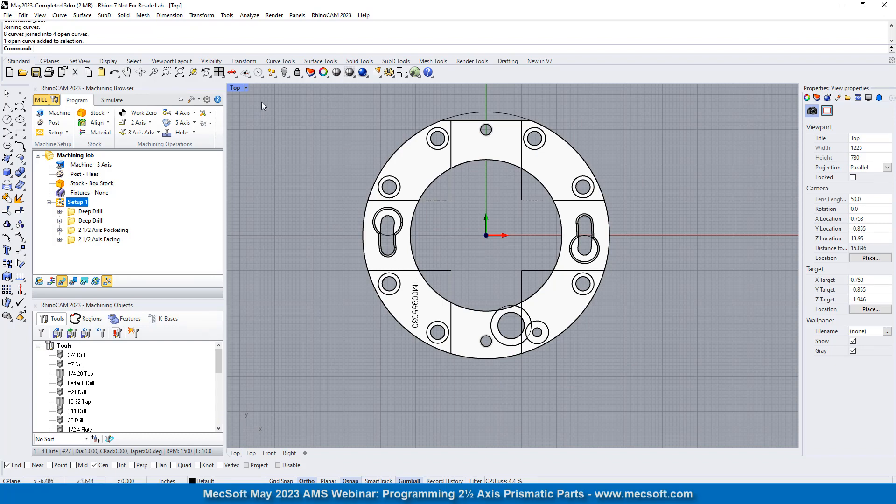
{"action": "left_click", "coordinate": [237, 76]}
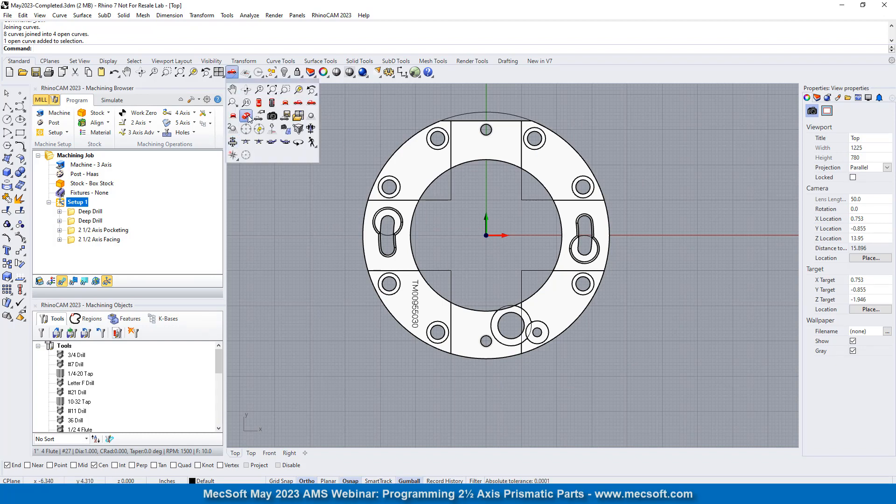
{"action": "left_click", "coordinate": [247, 116]}
{"action": "scroll", "coordinate": [532, 204], "scroll_direction": "up", "scroll_amount": 3}
{"action": "right_click_drag", "start_coordinate": [532, 203], "coordinate": [421, 214]}
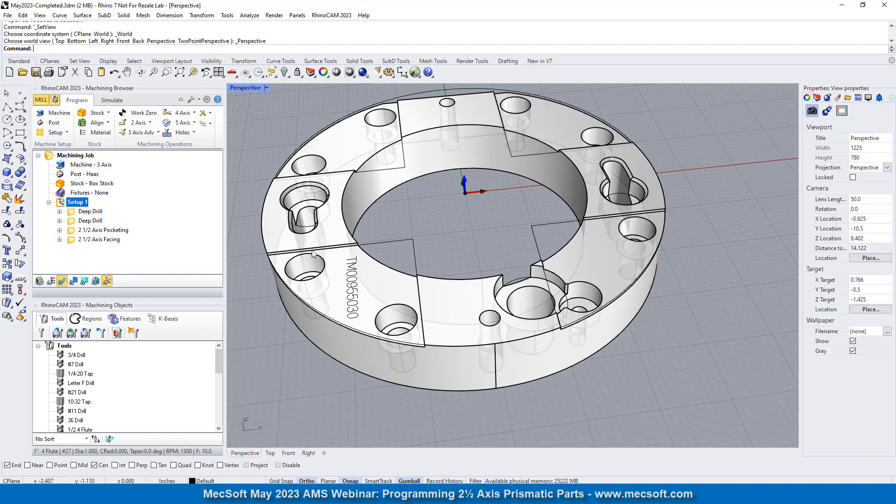
{"action": "left_click", "coordinate": [98, 239]}
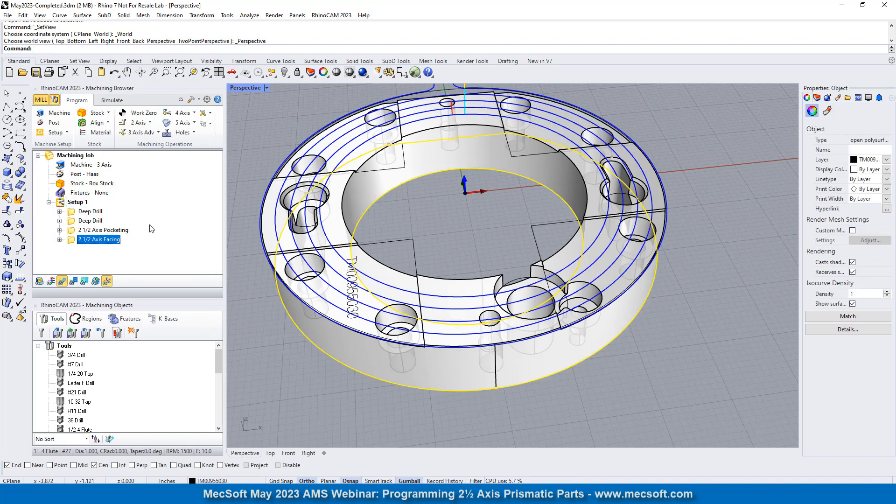
{"action": "left_click", "coordinate": [139, 123]}
{"action": "left_click", "coordinate": [269, 140]}
- Select the four joined corner curves as the profiling operation's part regions and check the fourth region on the part
{"action": "left_click", "coordinate": [124, 308]}
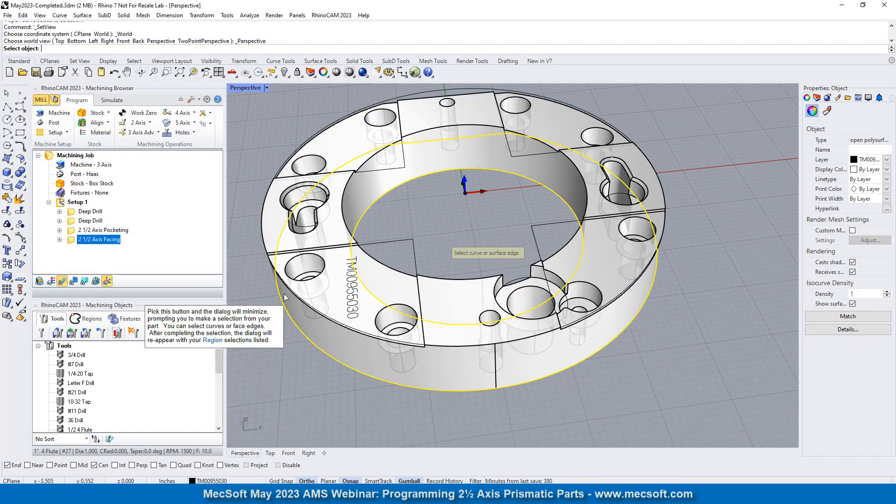
{"action": "left_click", "coordinate": [415, 244]}
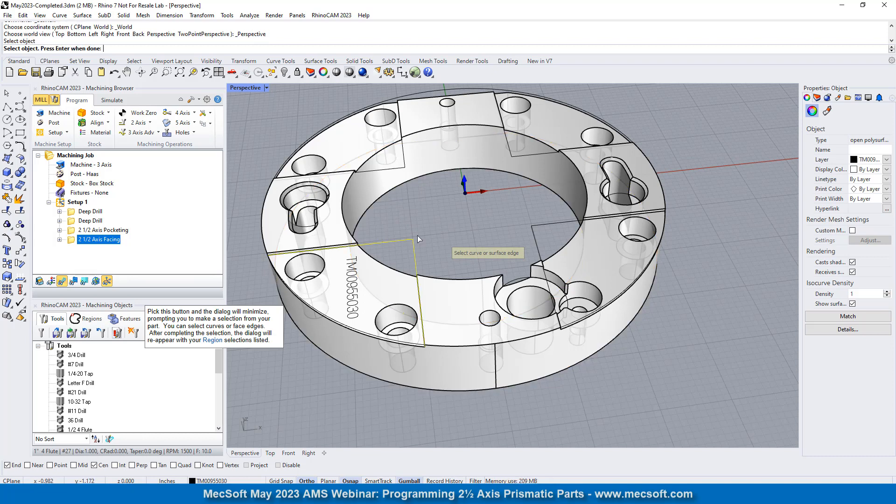
{"action": "left_click", "coordinate": [530, 154]}
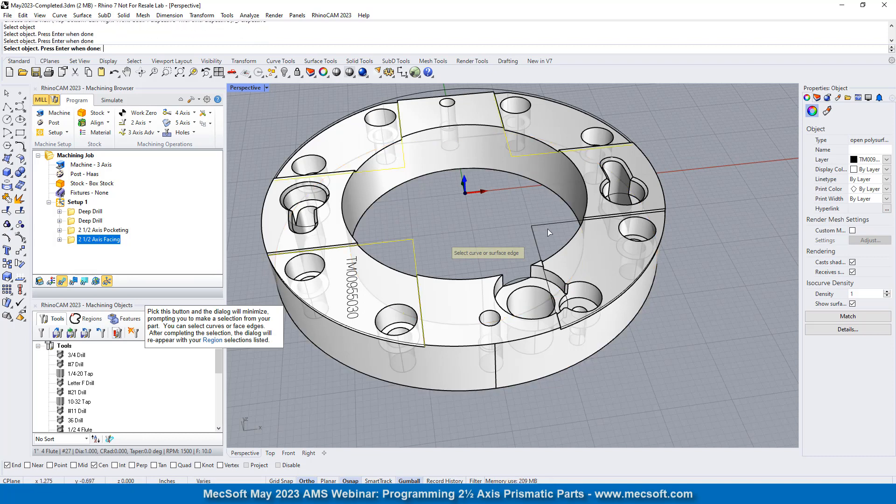
{"action": "left_click", "coordinate": [544, 223]}
{"action": "key", "text": "Return"}
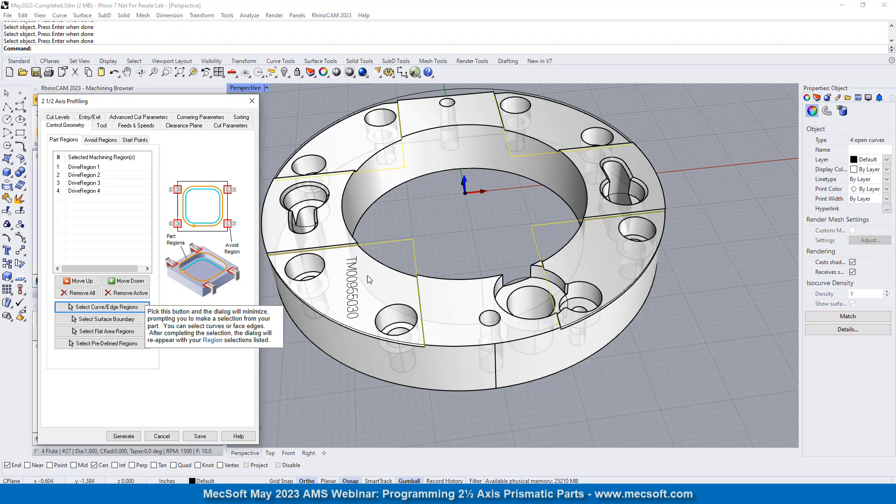
{"action": "left_click", "coordinate": [98, 191]}
{"action": "left_click", "coordinate": [466, 214]}
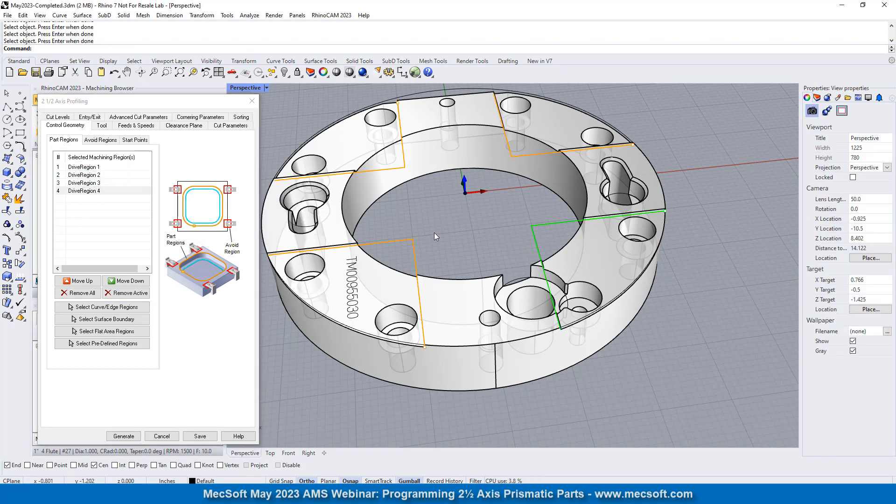
- Assign the 1/2 4 Flute tool and set the cut parameters to no midpoint start and a cutting side determined using the 3D model
{"action": "left_click", "coordinate": [102, 125]}
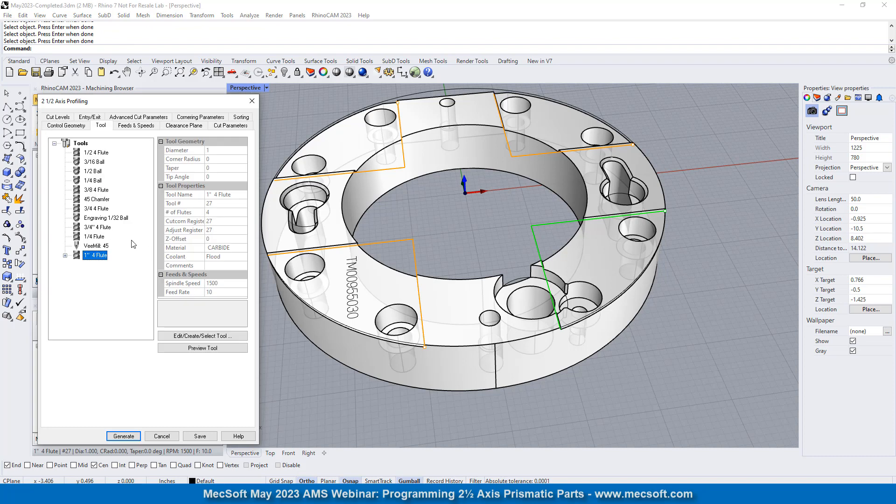
{"action": "left_click", "coordinate": [81, 154]}
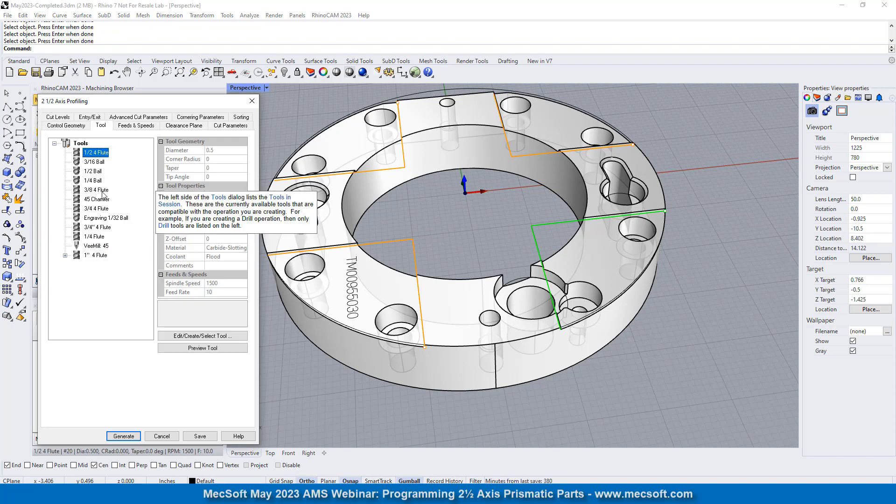
{"action": "left_click", "coordinate": [227, 126]}
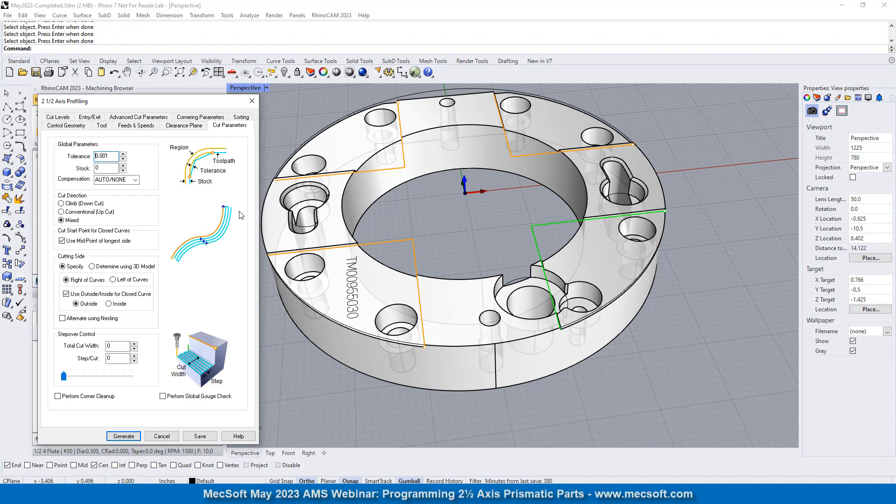
{"action": "double_click", "coordinate": [108, 156]}
{"action": "left_click", "coordinate": [63, 242]}
{"action": "left_click", "coordinate": [92, 267]}
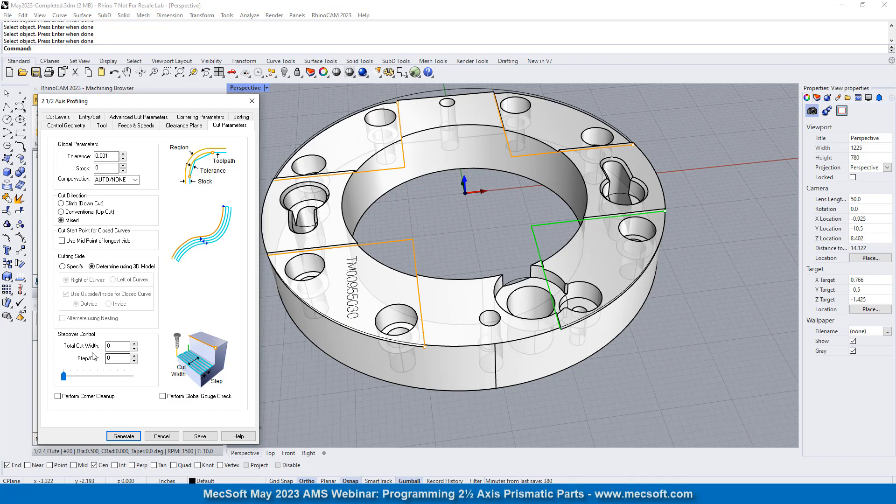
- Measure the X-direction leg of the corner curve by the engraved text and set Total Cut Width to 2 and Step/Cut to 0.25
{"action": "left_click", "coordinate": [122, 347]}
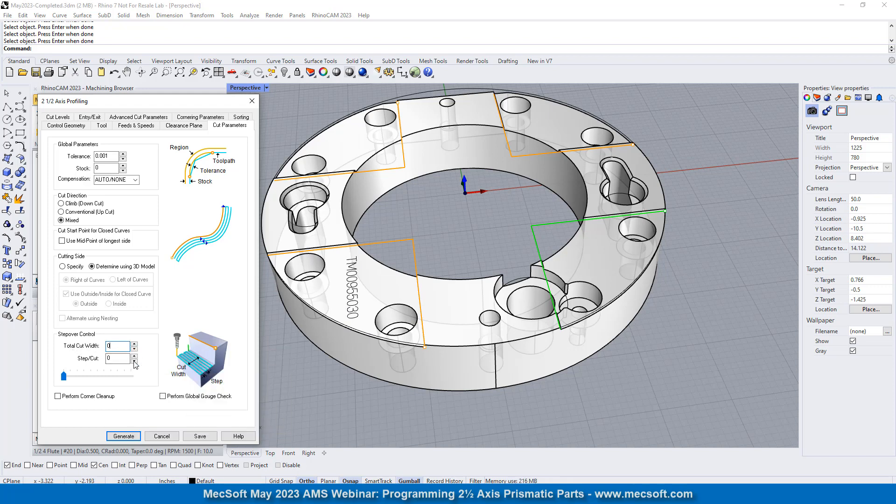
{"action": "left_click", "coordinate": [250, 16]}
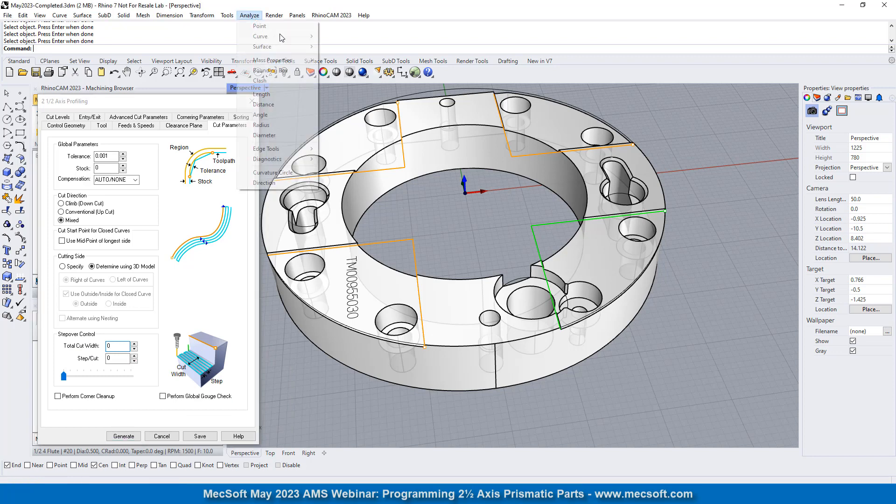
{"action": "left_click", "coordinate": [263, 104]}
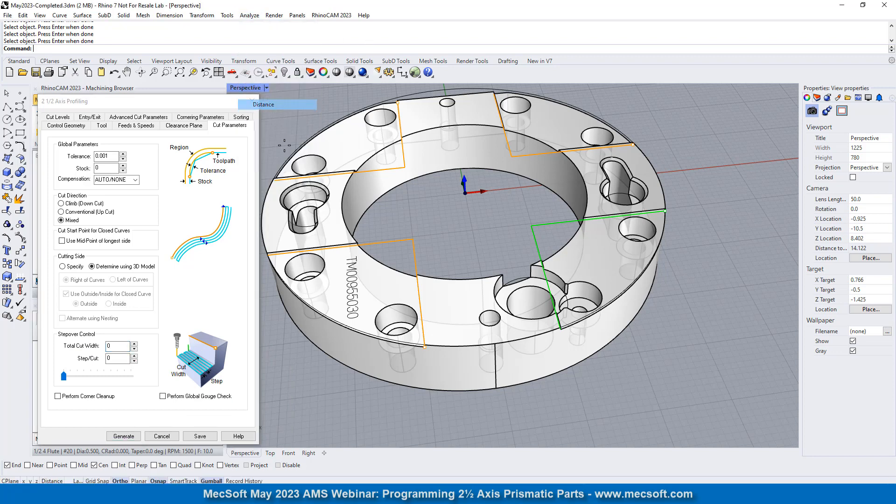
{"action": "left_click", "coordinate": [412, 239]}
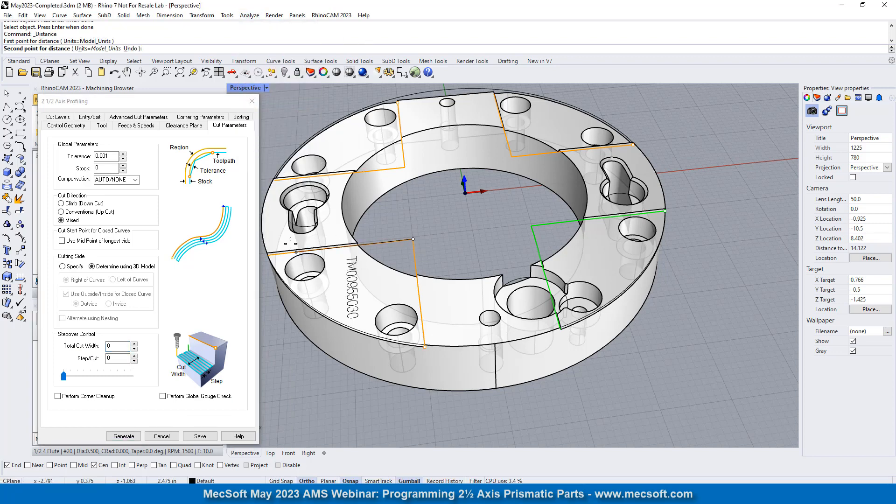
{"action": "left_click", "coordinate": [268, 255]}
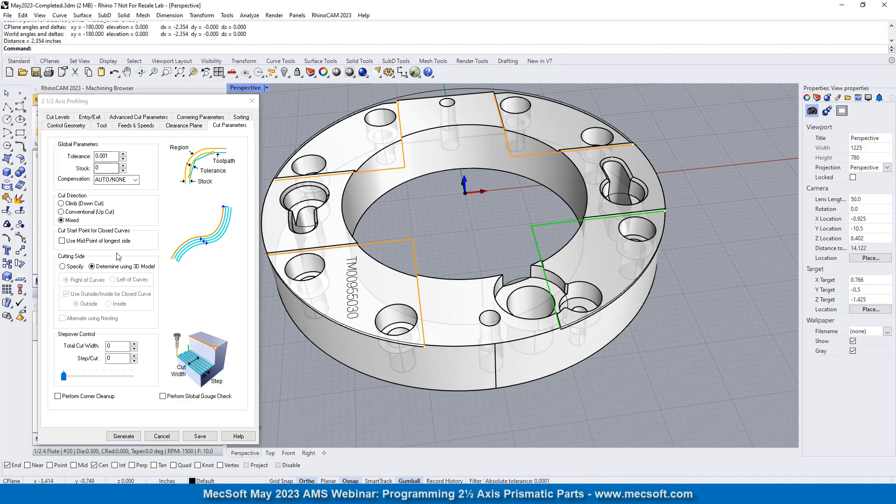
{"action": "left_click", "coordinate": [122, 348]}
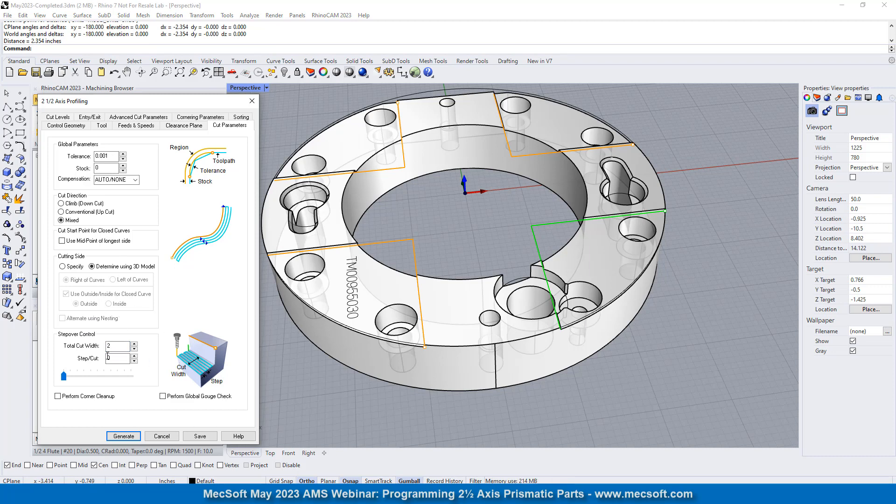
{"action": "key", "text": "Tab"}
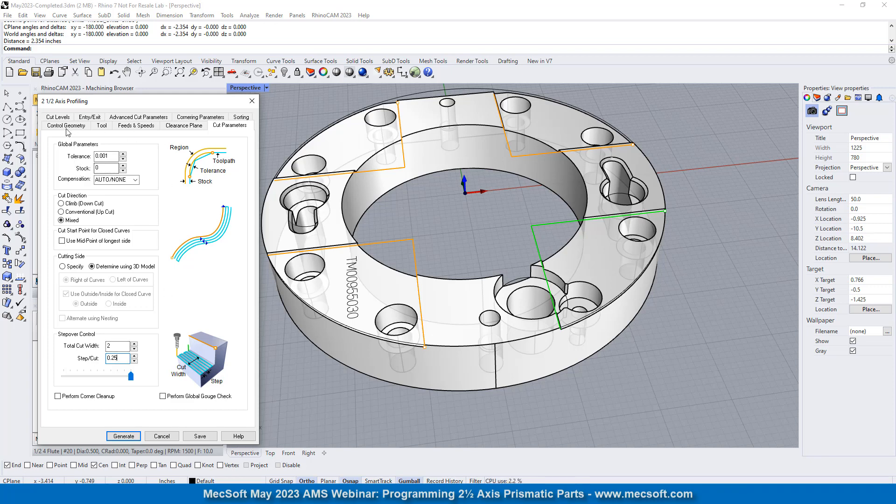
- Set the profiling operation's total cut depth and rough depth to 0 and inspect the selected regions on the part
{"action": "left_click", "coordinate": [57, 118]}
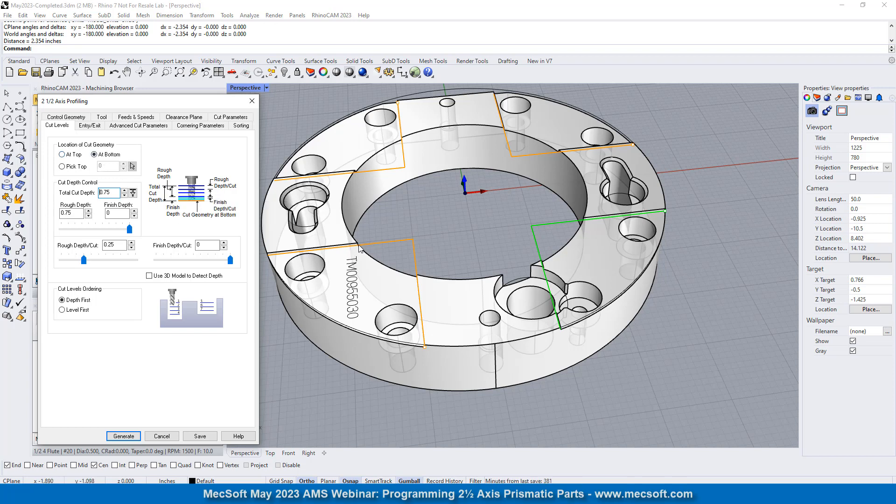
{"action": "double_click", "coordinate": [117, 193]}
{"action": "key", "text": "Tab"}
{"action": "key", "text": "Tab"}
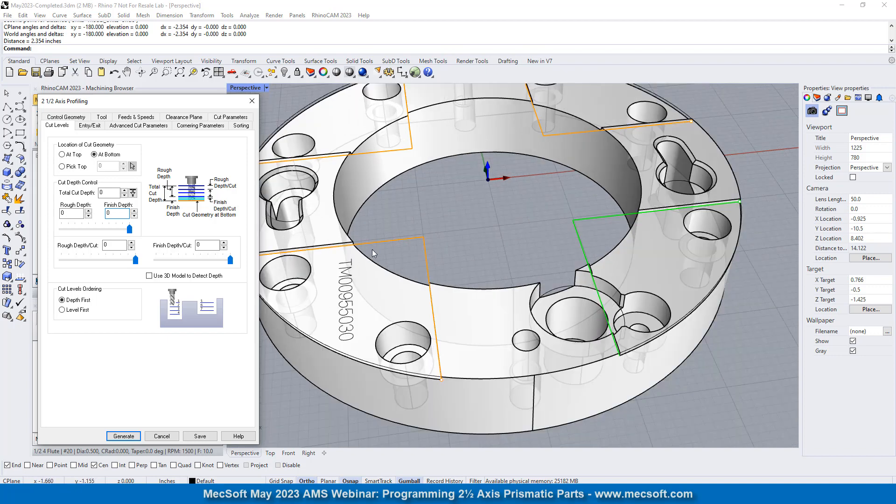
{"action": "scroll", "coordinate": [285, 233], "scroll_direction": "up", "scroll_amount": 5}
{"action": "scroll", "coordinate": [369, 308], "scroll_direction": "down", "scroll_amount": 3}
{"action": "scroll", "coordinate": [369, 309], "scroll_direction": "down", "scroll_amount": 3}
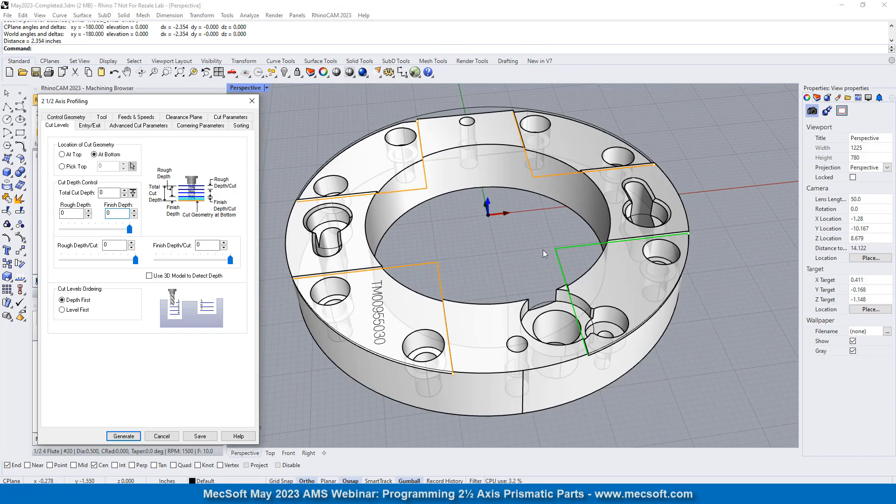
- Set both the entry and exit motions to Lines & Arcs and show the profiling operation's advanced cut parameters
{"action": "left_click", "coordinate": [96, 127]}
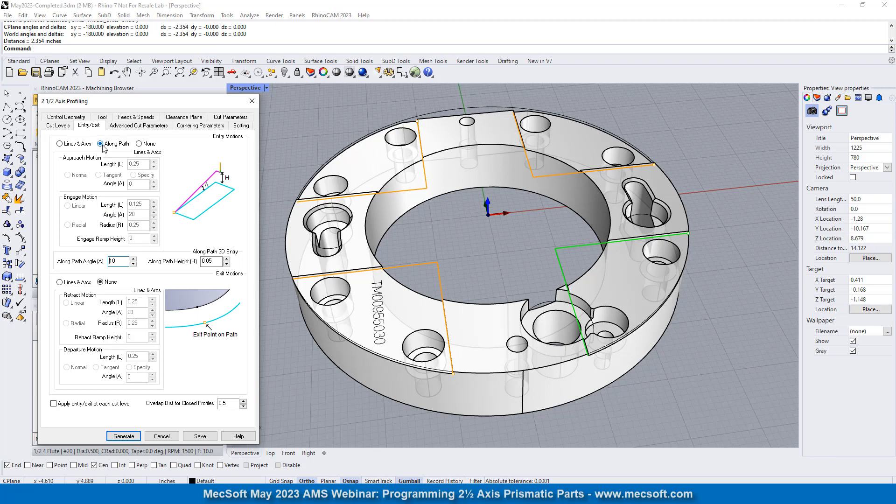
{"action": "left_click", "coordinate": [59, 144]}
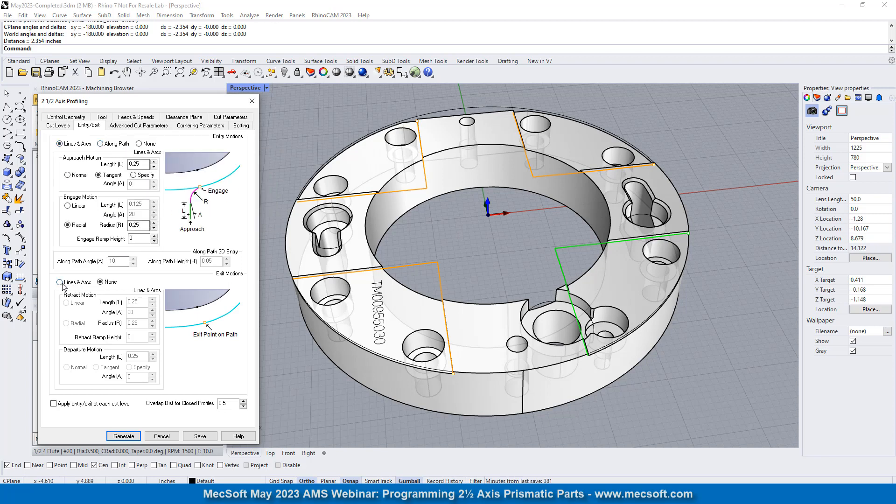
{"action": "left_click", "coordinate": [59, 282]}
{"action": "left_click", "coordinate": [133, 125]}
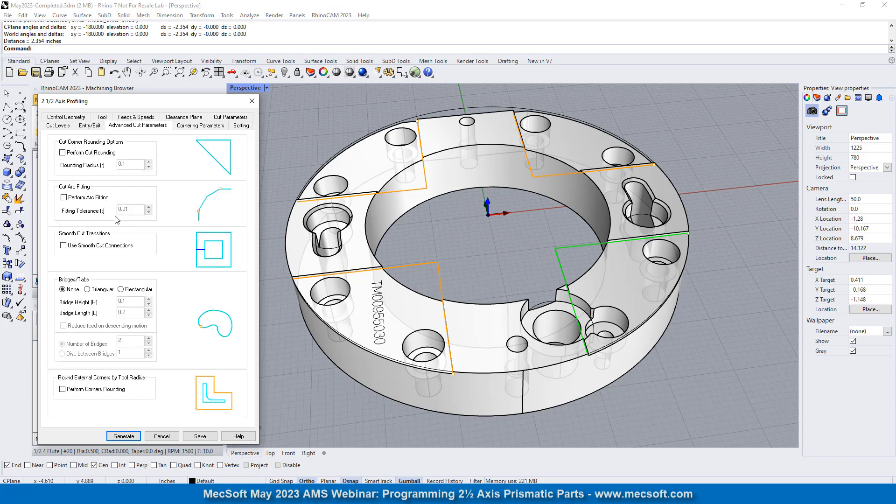
- Turn on arc fitting with a 0.002 tolerance, check the cornering and sorting options, and generate the profiling toolpath
{"action": "left_click", "coordinate": [64, 198]}
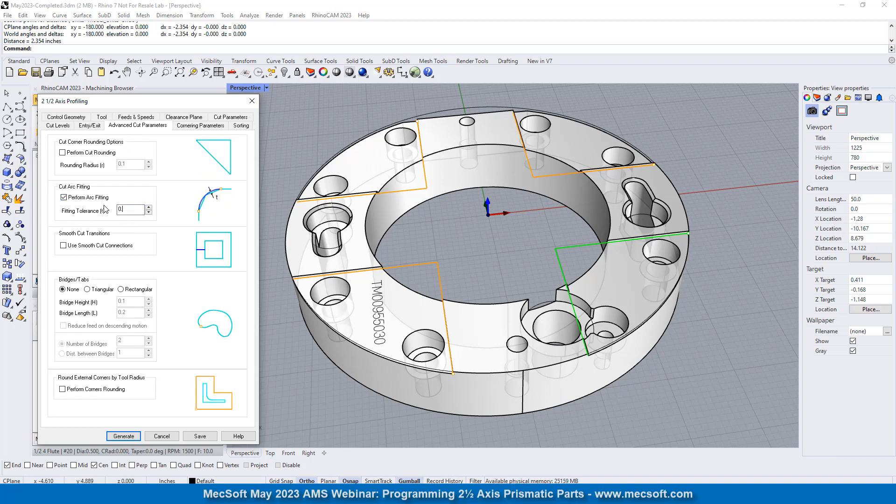
{"action": "left_click", "coordinate": [202, 127]}
{"action": "left_click", "coordinate": [241, 126]}
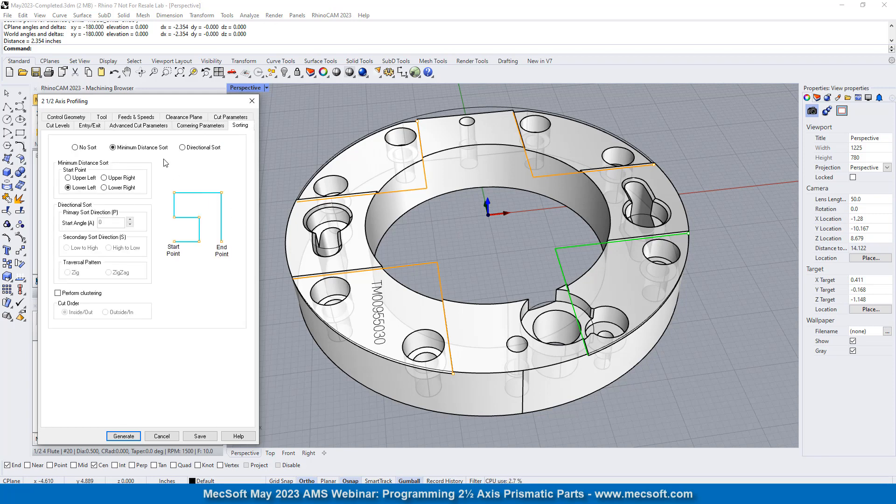
{"action": "left_click", "coordinate": [124, 436]}
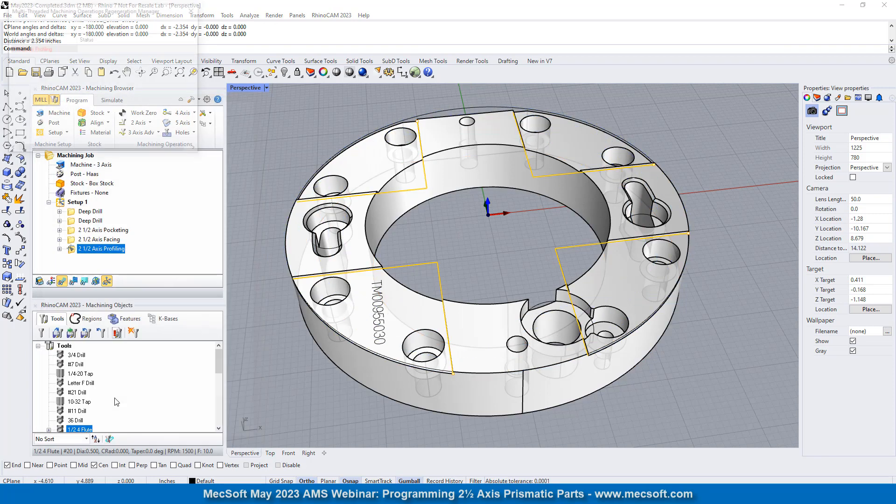
- Inspect the corner toolpaths, set the profiling operation's Total Cut Width to 1, and regenerate it
{"action": "mouse_move", "coordinate": [467, 222]}
{"action": "right_mouse_down"}
{"action": "mouse_move", "coordinate": [450, 285]}
{"action": "mouse_move", "coordinate": [457, 215]}
{"action": "mouse_move", "coordinate": [453, 278]}
{"action": "mouse_move", "coordinate": [458, 232]}
{"action": "right_mouse_up"}
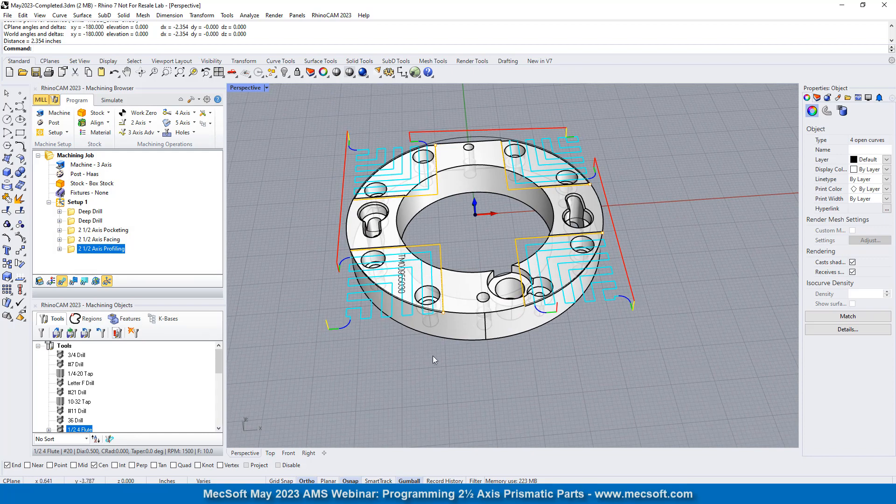
{"action": "scroll", "coordinate": [371, 313], "scroll_direction": "up", "scroll_amount": 4}
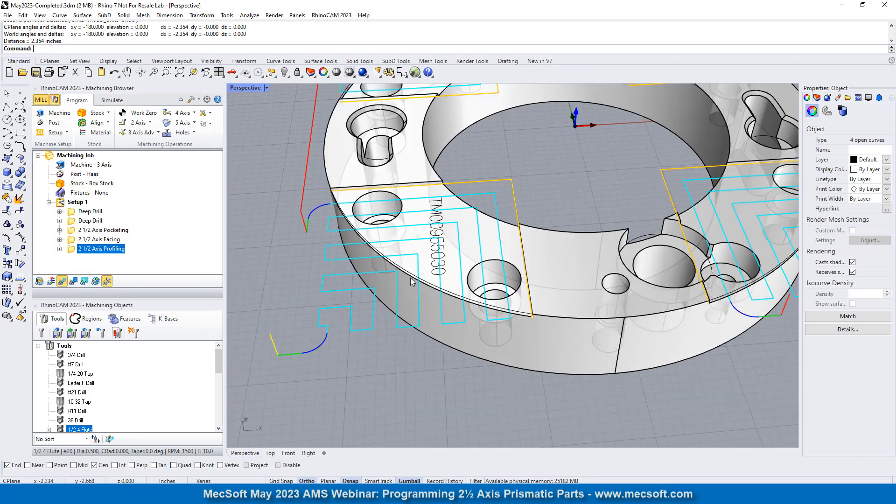
{"action": "left_click", "coordinate": [273, 231]}
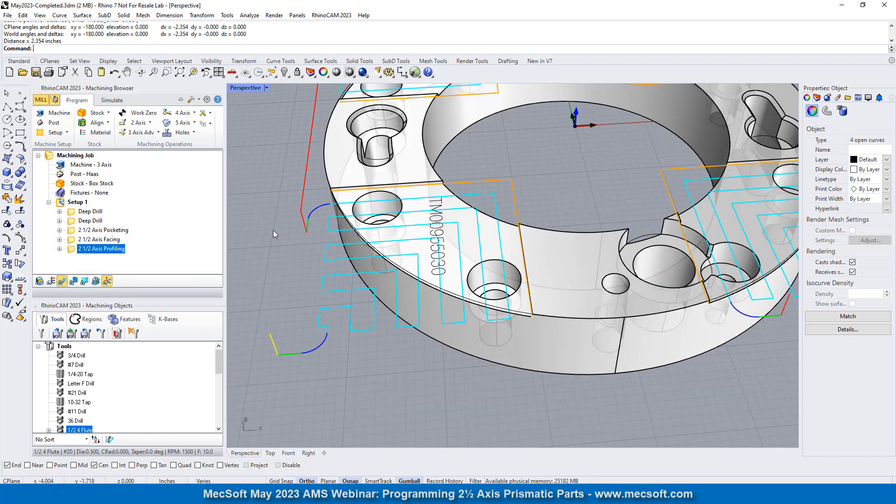
{"action": "right_click_drag", "start_coordinate": [450, 274], "coordinate": [424, 253]}
{"action": "scroll", "coordinate": [360, 267], "scroll_direction": "down", "scroll_amount": 3}
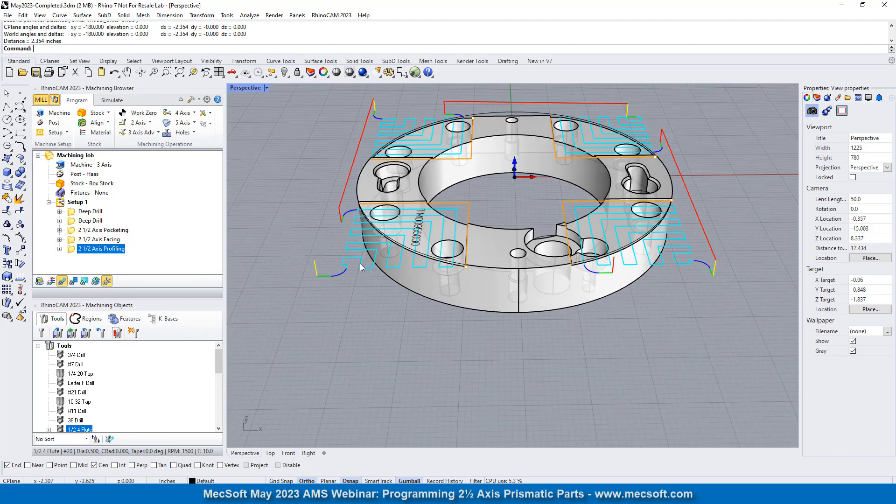
{"action": "double_click", "coordinate": [77, 249]}
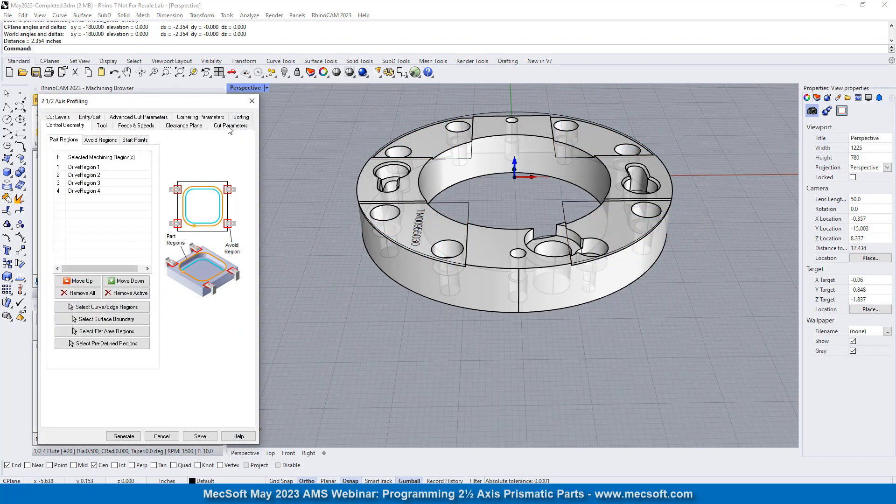
{"action": "left_click", "coordinate": [229, 126]}
{"action": "double_click", "coordinate": [106, 348]}
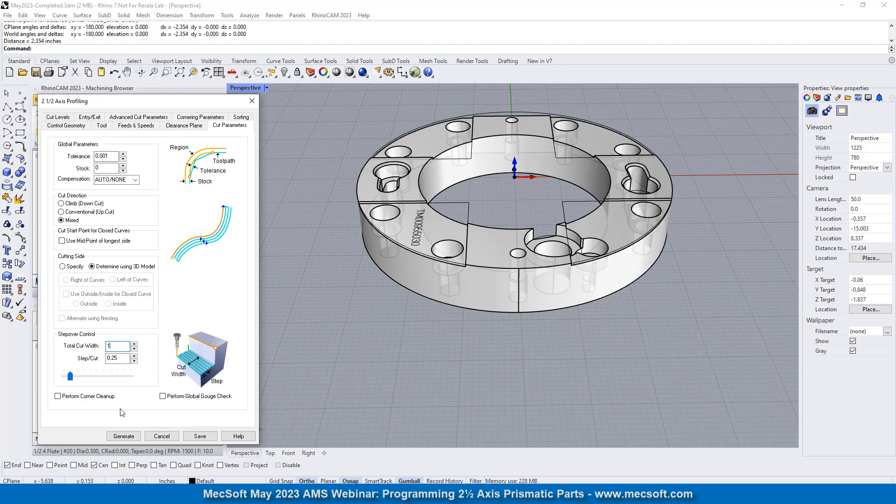
{"action": "type", "text": "1"}
{"action": "left_click", "coordinate": [123, 436]}
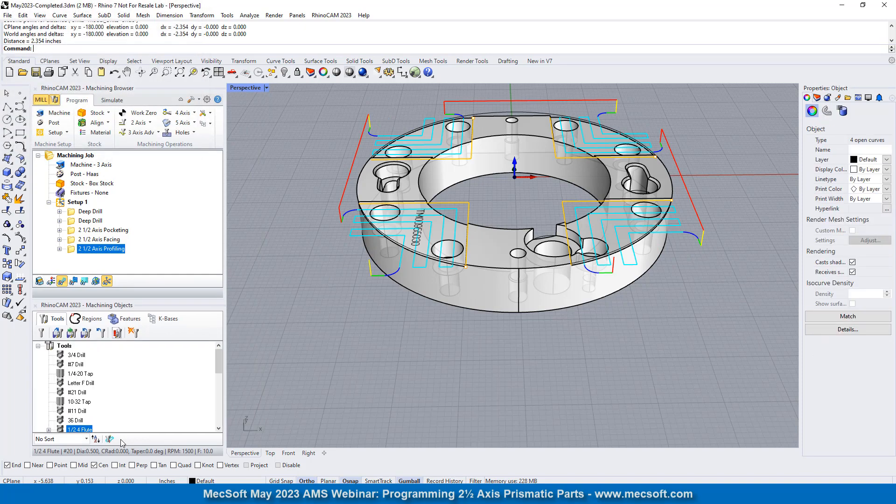
- Reduce the simulation speed to its minimum, hide the toolpath display, and simulate the profiling operation on the stock
{"action": "right_click_drag", "start_coordinate": [458, 270], "coordinate": [439, 299]}
{"action": "scroll", "coordinate": [446, 311], "scroll_direction": "down", "scroll_amount": 4}
{"action": "scroll", "coordinate": [488, 273], "scroll_direction": "up", "scroll_amount": 4}
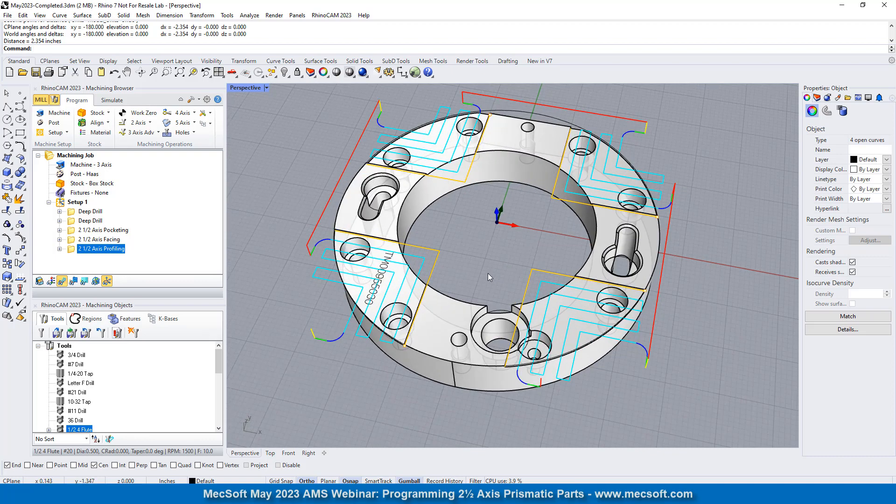
{"action": "left_click", "coordinate": [112, 100]}
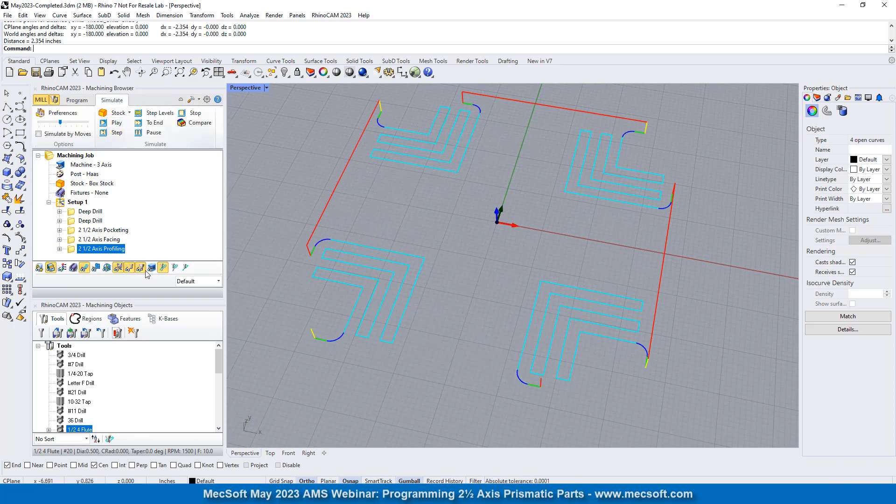
{"action": "left_click_drag", "start_coordinate": [59, 124], "coordinate": [36, 124]}
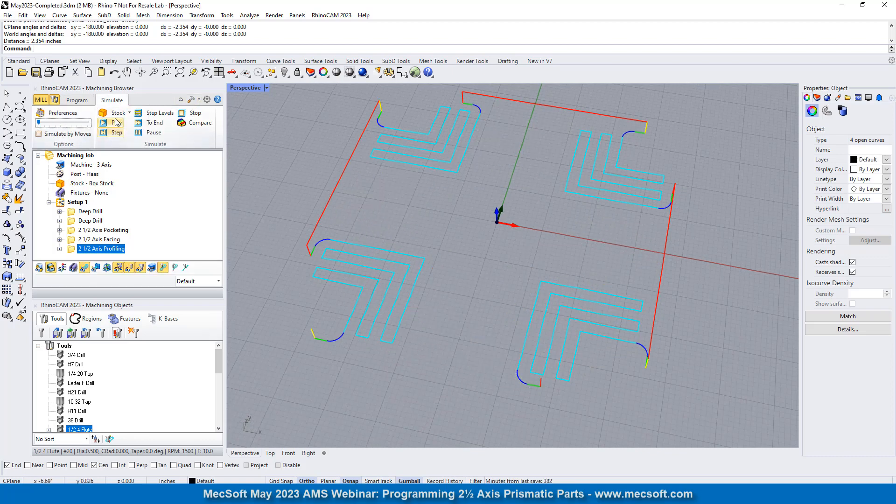
{"action": "left_click", "coordinate": [85, 269]}
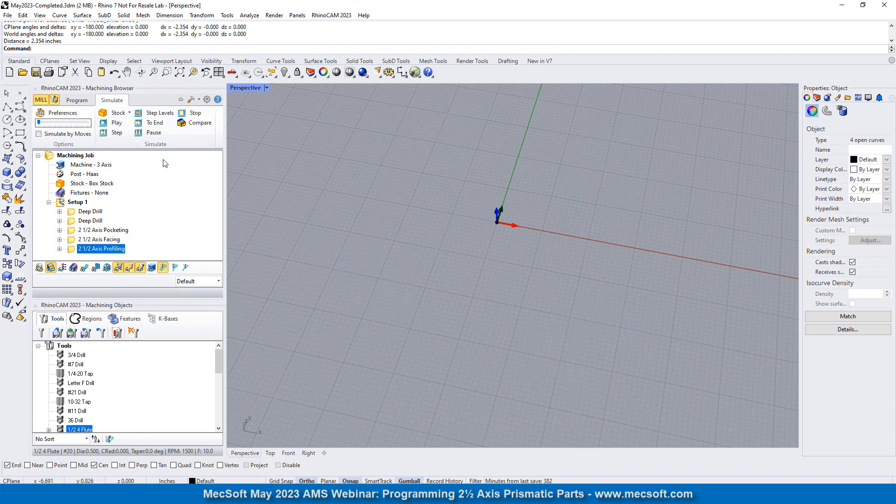
{"action": "left_click", "coordinate": [116, 123]}
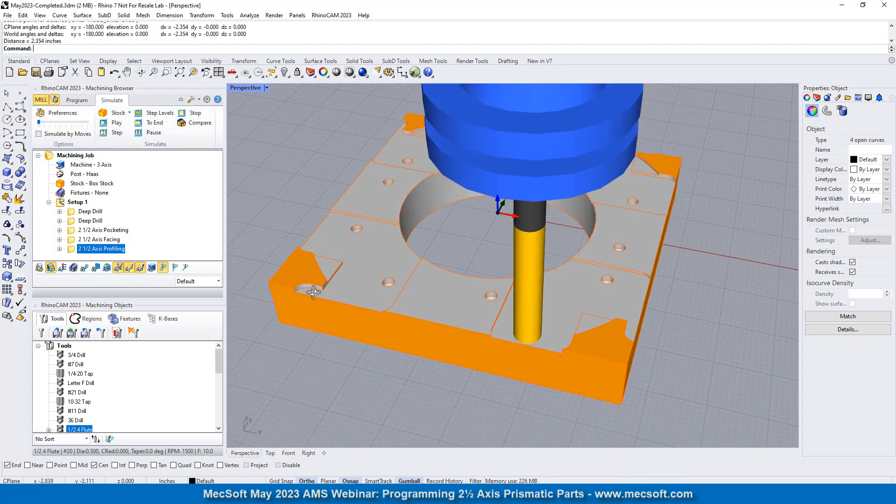
- Set the approach and departure motion lengths to 0.75, regenerate the profiling operation, and display its toolpath
{"action": "double_click", "coordinate": [72, 252]}
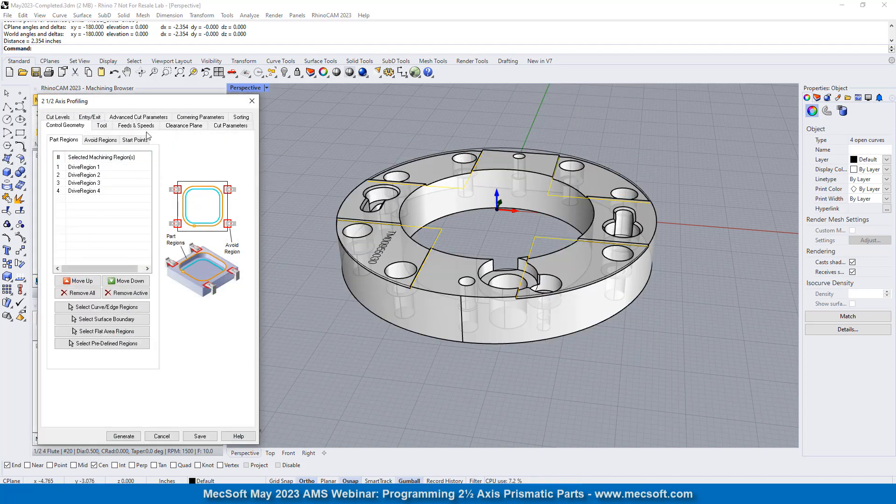
{"action": "left_click", "coordinate": [90, 117]}
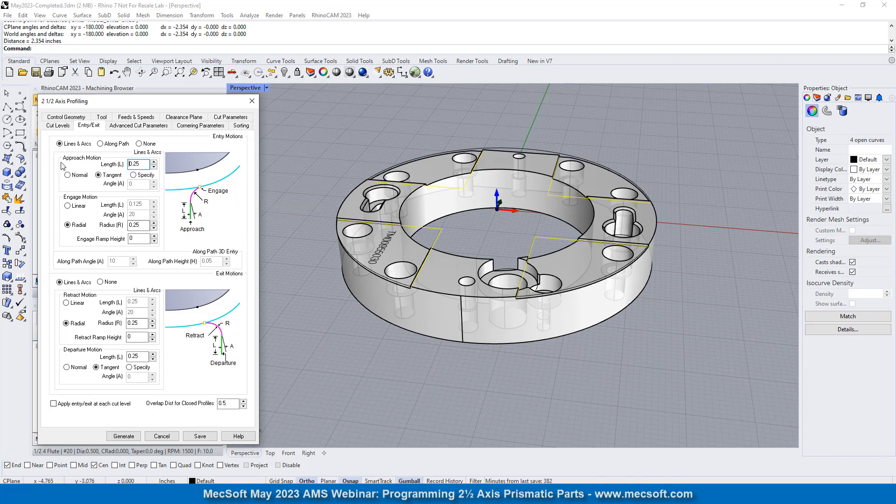
{"action": "double_click", "coordinate": [147, 166]}
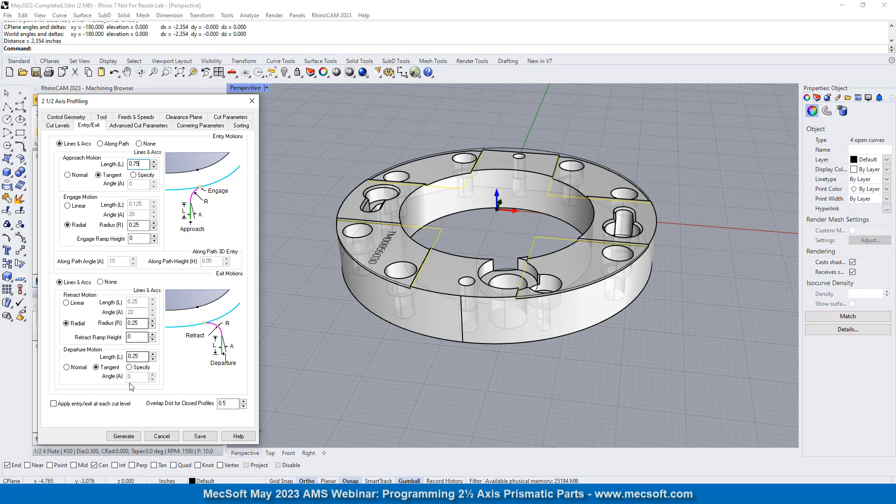
{"action": "double_click", "coordinate": [139, 357]}
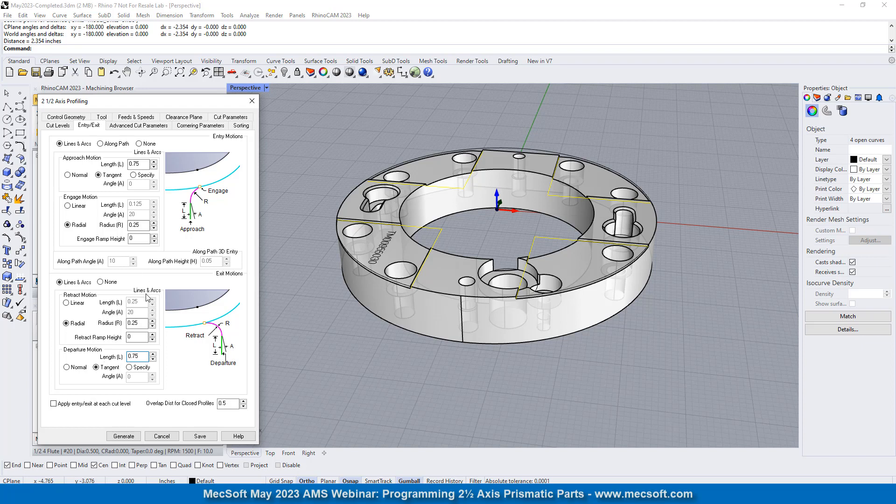
{"action": "left_click", "coordinate": [124, 436]}
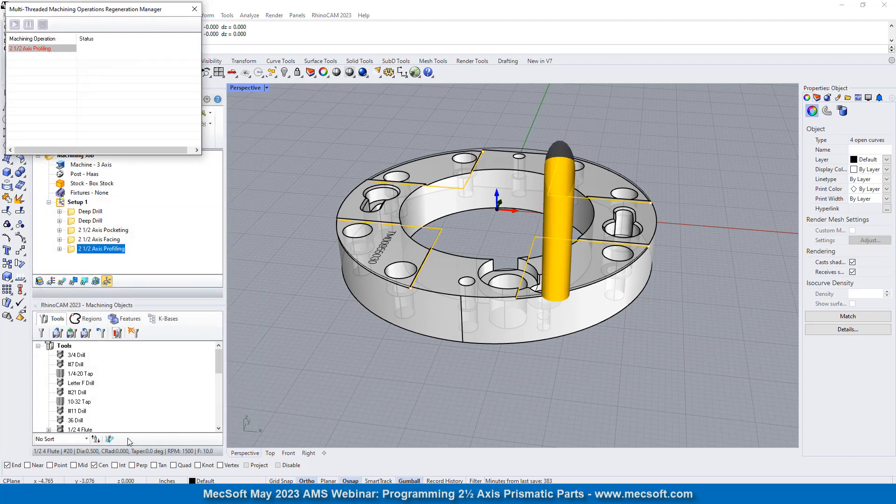
{"action": "left_click", "coordinate": [62, 281]}
- Examine the lengthened entry and exit lines around the part and simulate the profiling cut through the first corner
{"action": "mouse_move", "coordinate": [468, 224]}
{"action": "right_mouse_down"}
{"action": "mouse_move", "coordinate": [490, 307]}
{"action": "mouse_move", "coordinate": [471, 230]}
{"action": "right_mouse_up"}
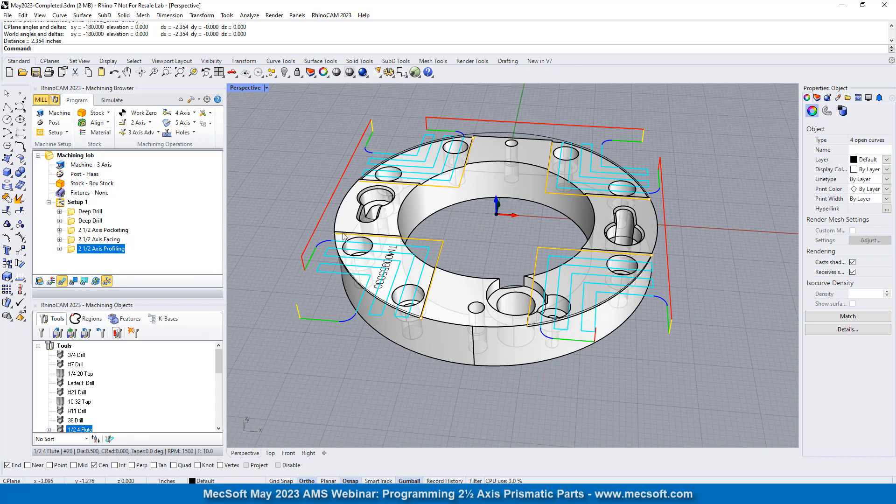
{"action": "right_click_drag", "start_coordinate": [554, 276], "coordinate": [531, 283]}
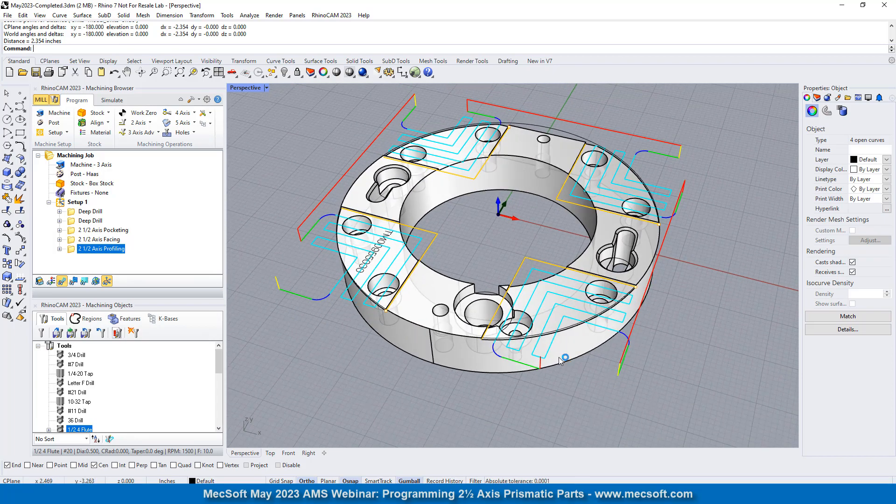
{"action": "right_click_drag", "start_coordinate": [560, 360], "coordinate": [580, 339]}
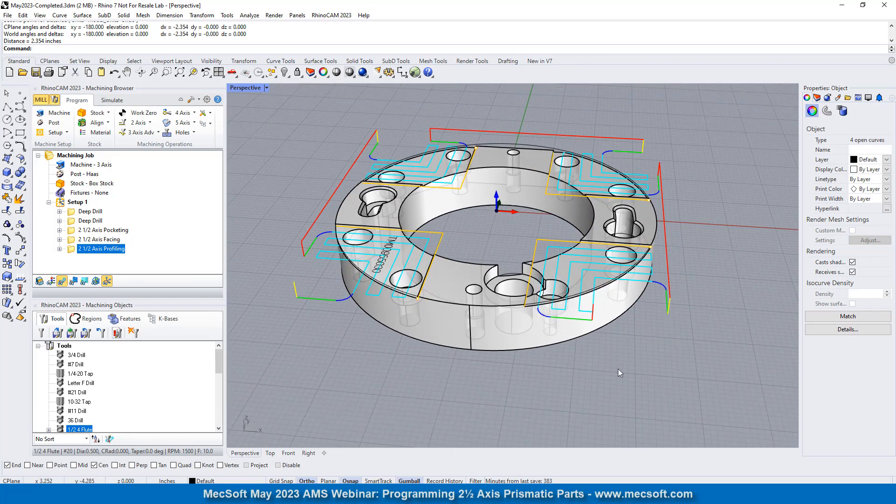
{"action": "right_click_drag", "start_coordinate": [603, 325], "coordinate": [536, 317]}
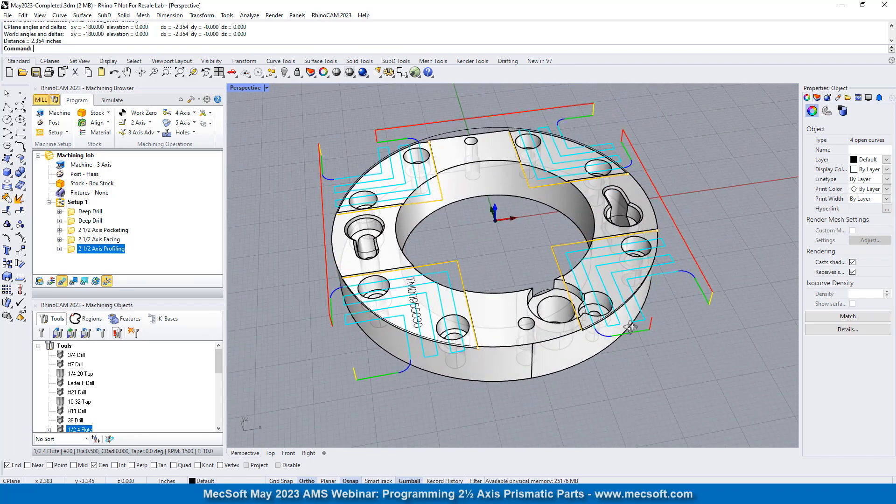
{"action": "left_click", "coordinate": [113, 101]}
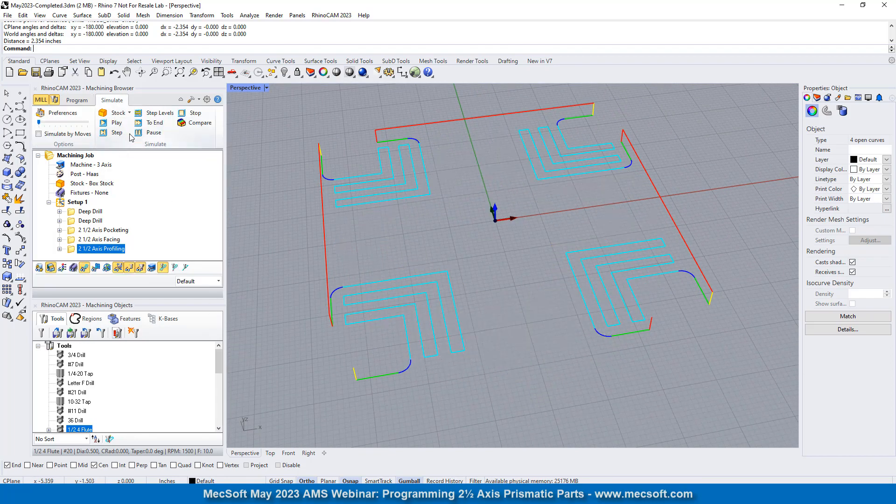
{"action": "left_click", "coordinate": [117, 123]}
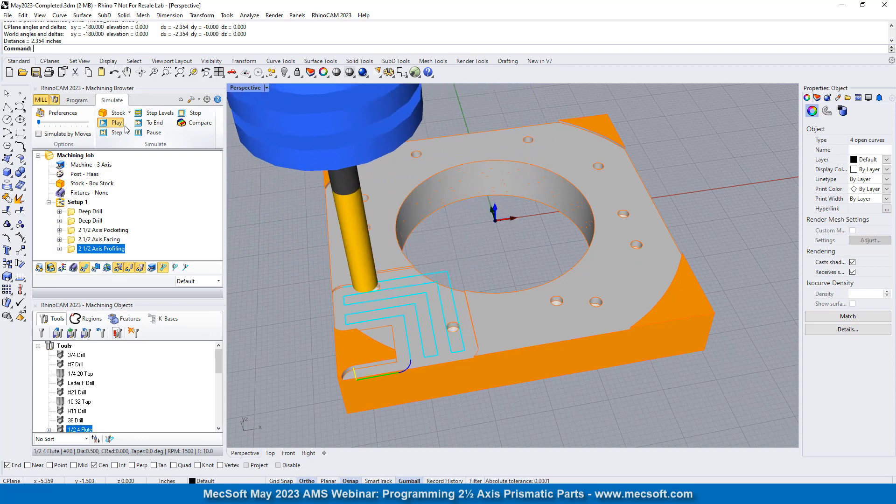
{"action": "left_click", "coordinate": [195, 114]}
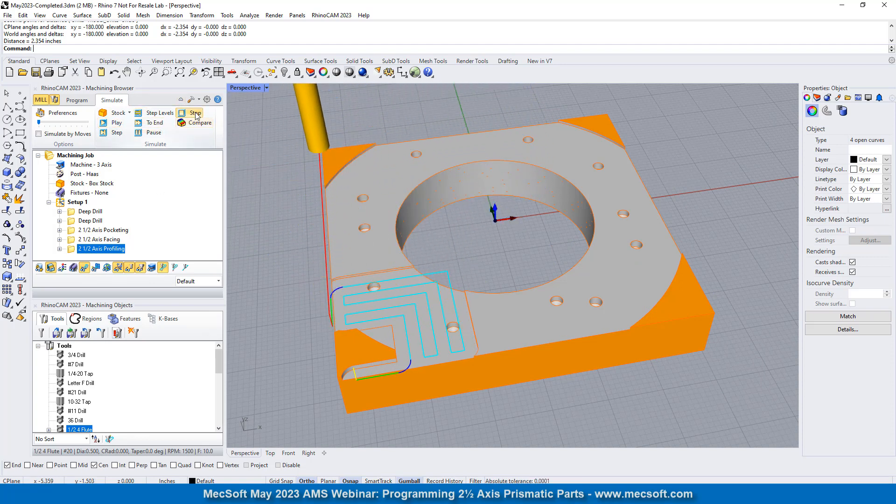
- Set the radial engage and retract radii of the profiling operation to 0.75 and regenerate the toolpath
{"action": "left_click", "coordinate": [77, 100]}
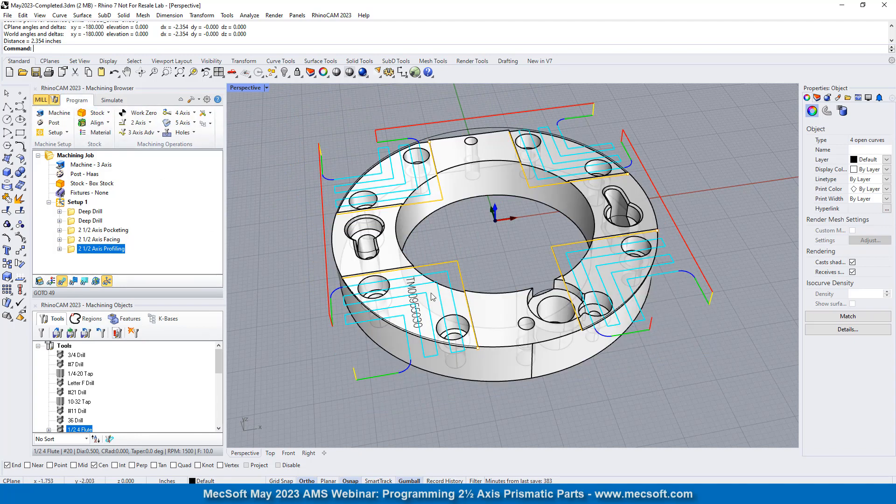
{"action": "scroll", "coordinate": [433, 297], "scroll_direction": "up", "scroll_amount": 2}
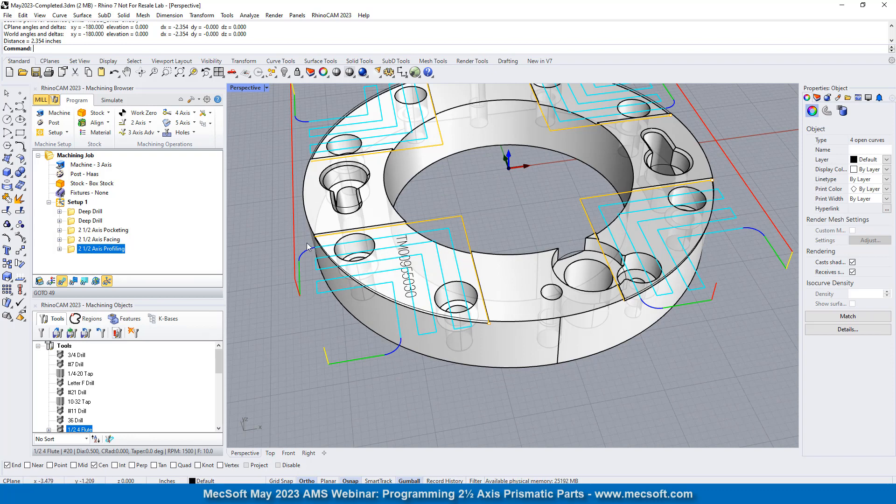
{"action": "double_click", "coordinate": [78, 249]}
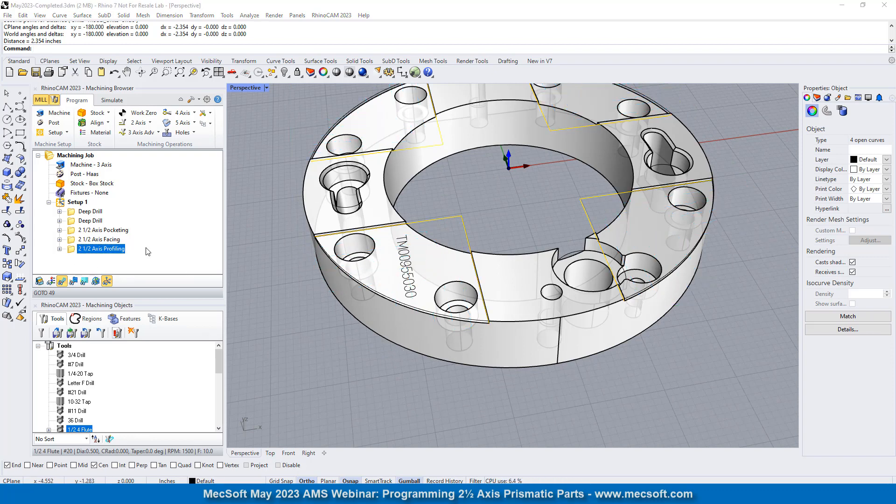
{"action": "left_click", "coordinate": [90, 117]}
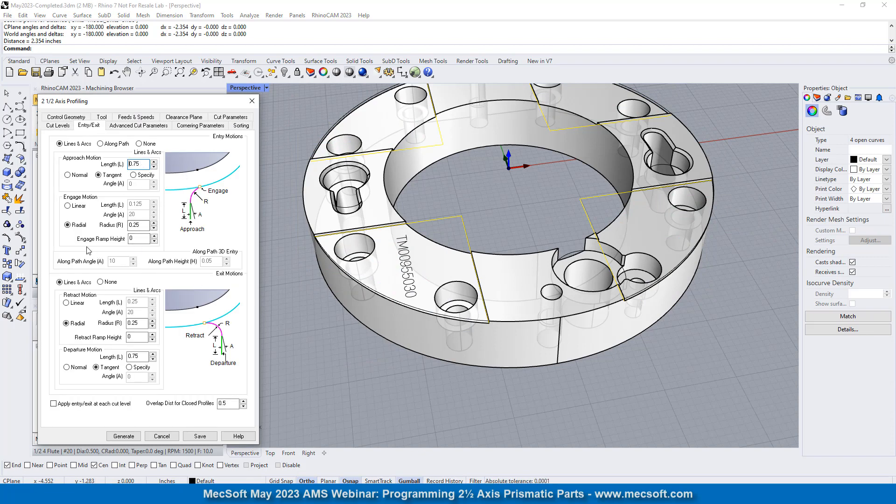
{"action": "double_click", "coordinate": [136, 225]}
{"action": "left_click", "coordinate": [141, 322]}
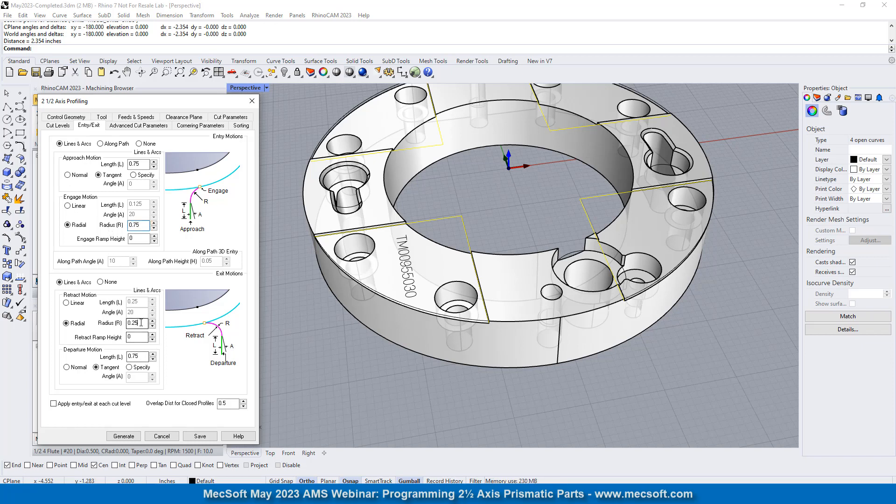
{"action": "double_click", "coordinate": [141, 323]}
{"action": "type", "text": "0"}
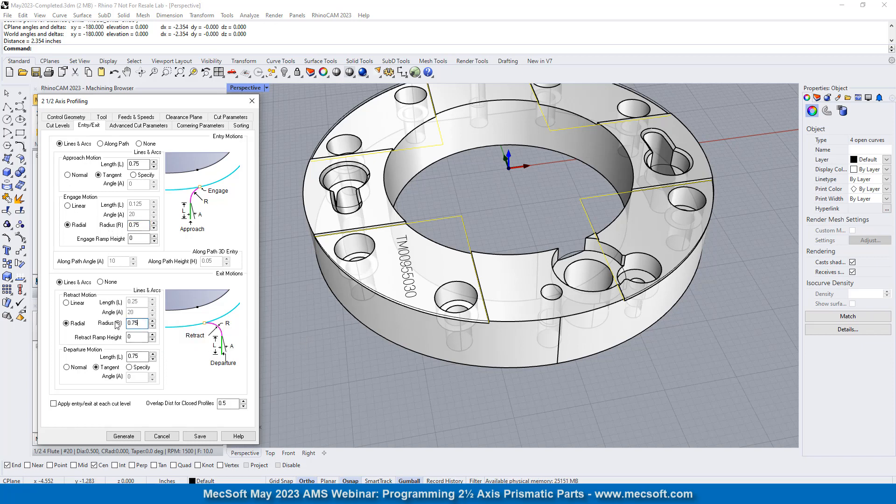
{"action": "left_click", "coordinate": [123, 436]}
- Simulate the regenerated profiling operation to check the entry and exit arcs at all four corner steps
{"action": "mouse_move", "coordinate": [512, 277]}
{"action": "right_mouse_down"}
{"action": "mouse_move", "coordinate": [497, 354]}
{"action": "mouse_move", "coordinate": [505, 262]}
{"action": "right_mouse_up"}
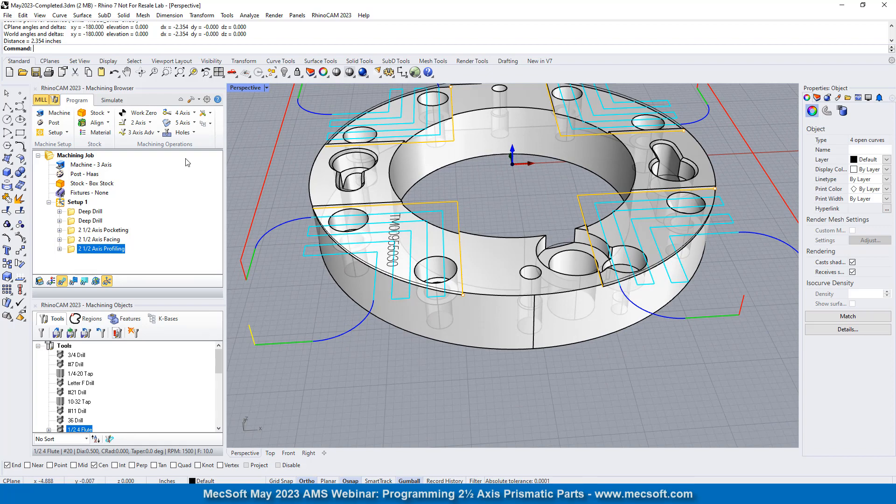
{"action": "left_click", "coordinate": [112, 101]}
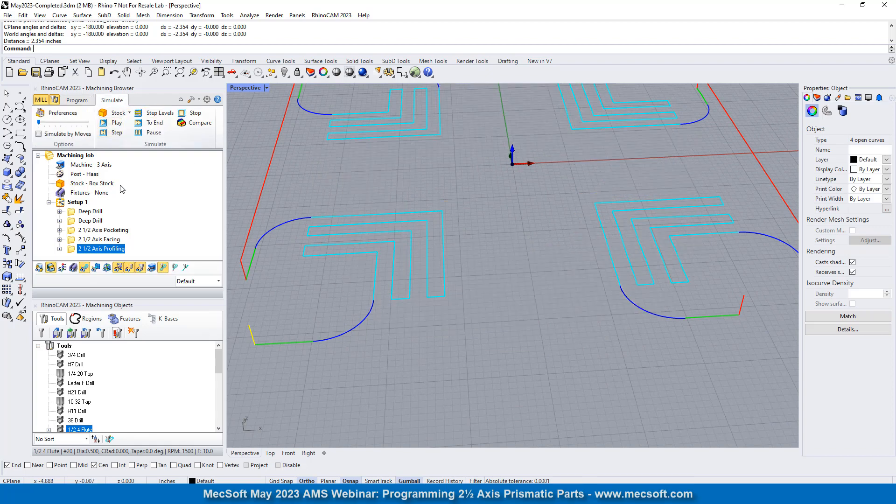
{"action": "left_click", "coordinate": [114, 122]}
{"action": "scroll", "coordinate": [386, 304], "scroll_direction": "down", "scroll_amount": 3}
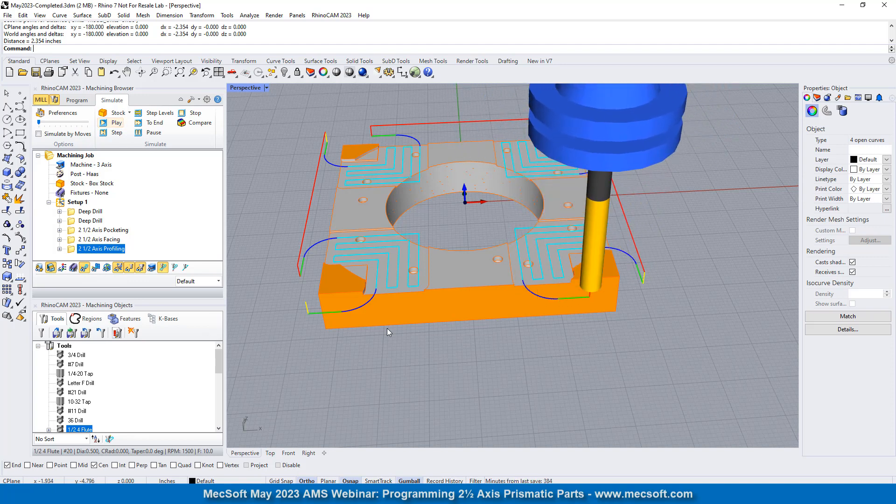
{"action": "right_click_drag", "start_coordinate": [439, 262], "coordinate": [455, 254]}
- Overlay the cut stock on the ring model and examine the material remaining around the corner steps and tool paths
{"action": "left_click", "coordinate": [76, 100]}
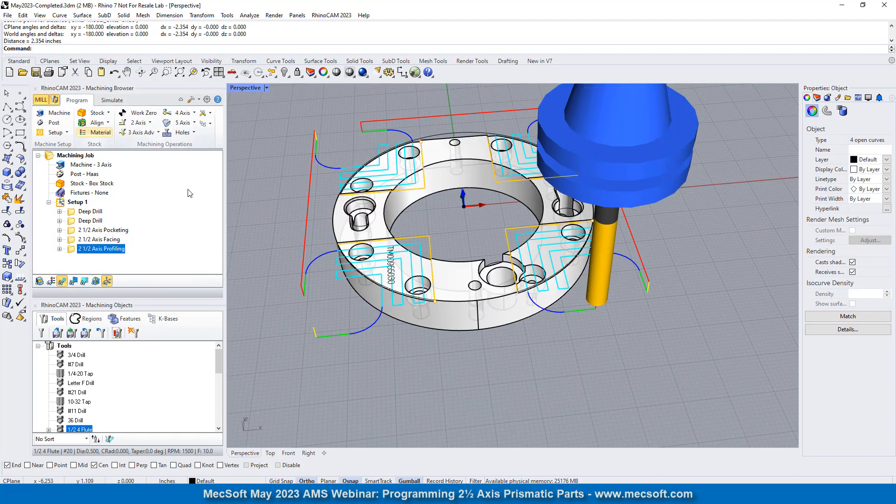
{"action": "left_click", "coordinate": [40, 281]}
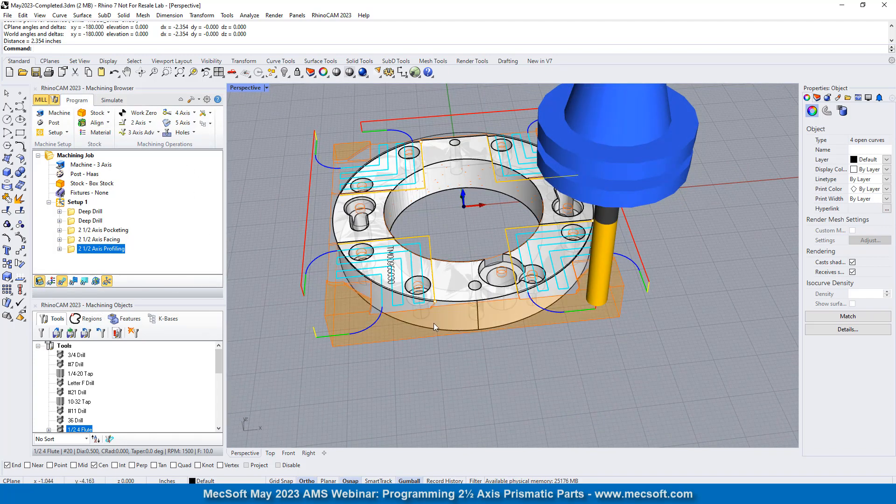
{"action": "scroll", "coordinate": [408, 300], "scroll_direction": "up", "scroll_amount": 5}
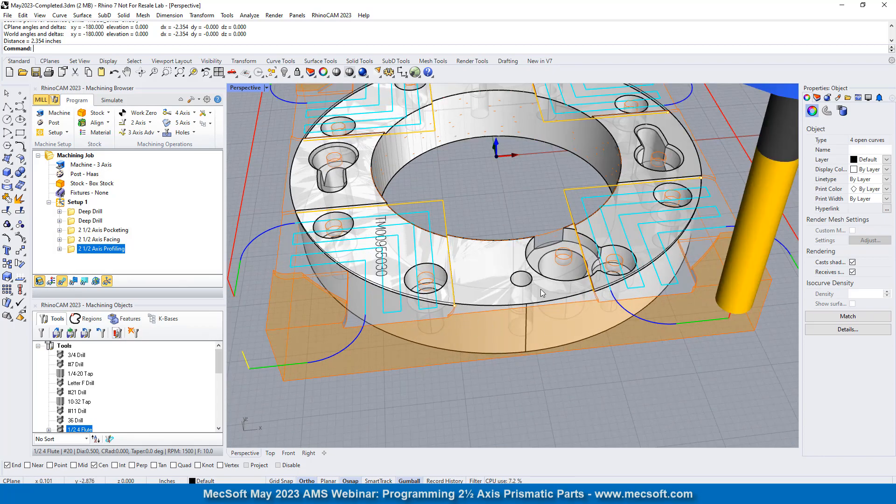
{"action": "right_click_drag", "start_coordinate": [541, 293], "coordinate": [420, 290]}
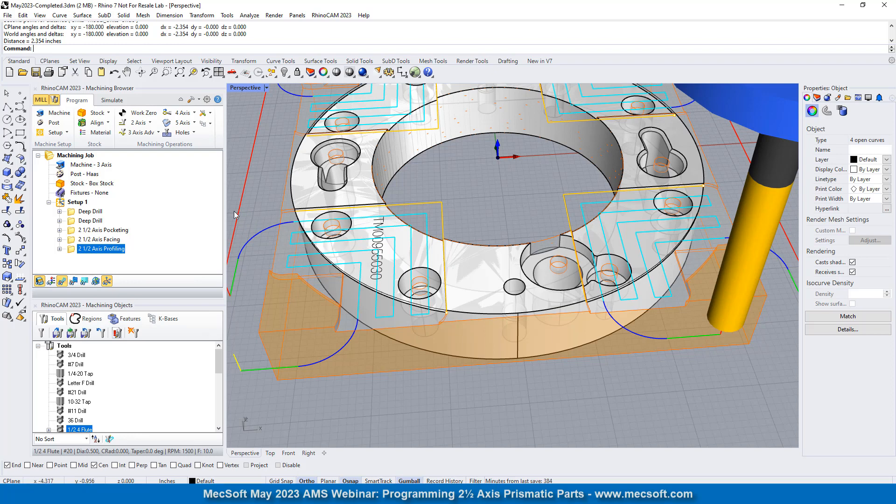
{"action": "scroll", "coordinate": [451, 186], "scroll_direction": "down", "scroll_amount": 3}
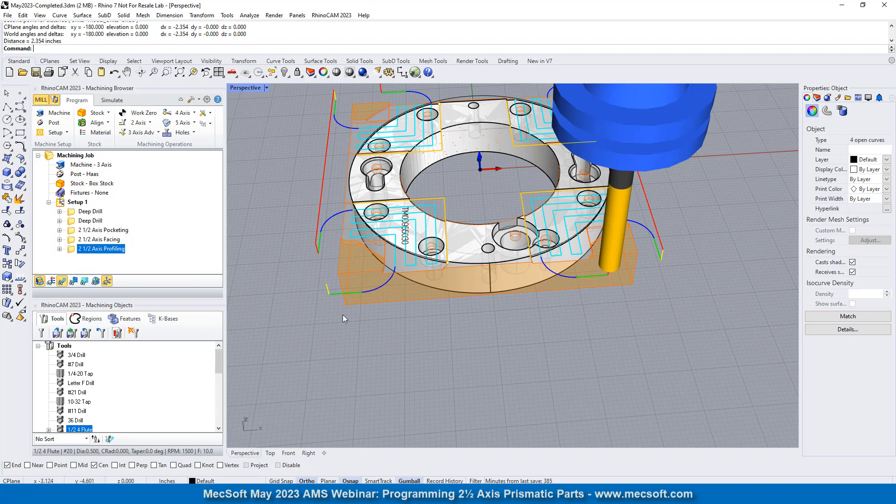
{"action": "scroll", "coordinate": [400, 298], "scroll_direction": "up", "scroll_amount": 3}
{"action": "scroll", "coordinate": [401, 298], "scroll_direction": "up", "scroll_amount": 2}
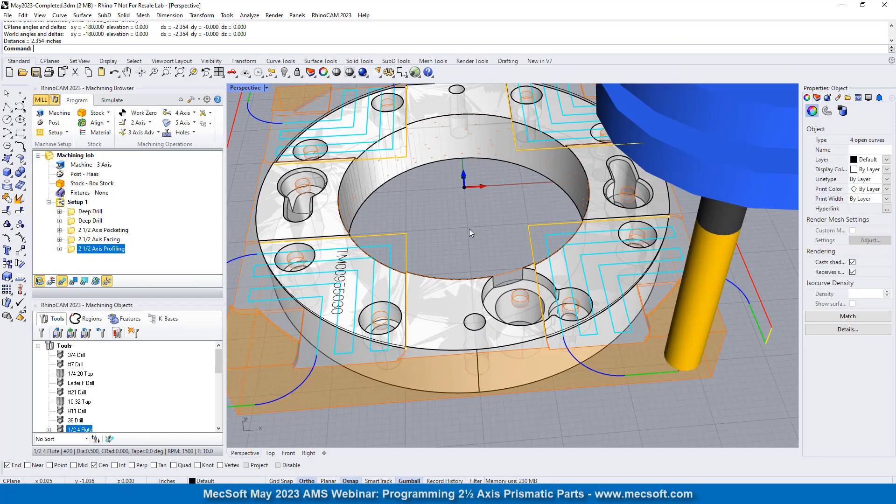
{"action": "left_click", "coordinate": [469, 229]}
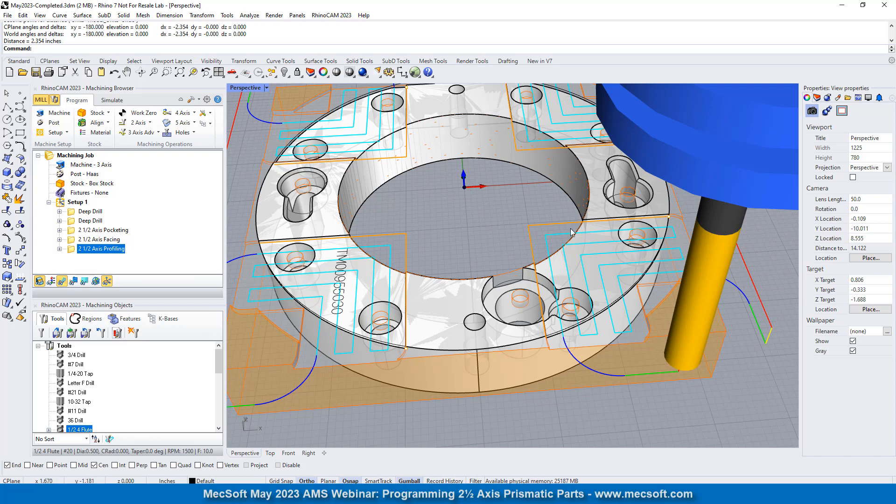
{"action": "scroll", "coordinate": [491, 248], "scroll_direction": "down", "scroll_amount": 3}
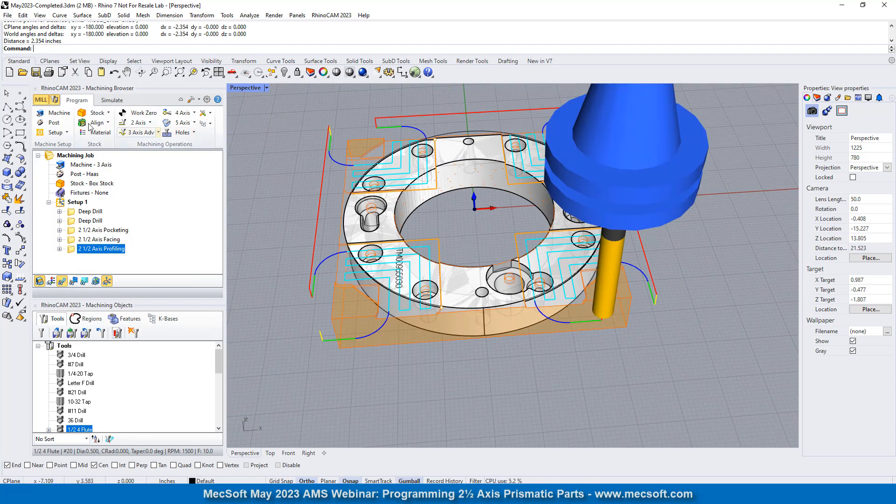
- Select Setup 1 and hide the stock so that only the ring part is displayed
{"action": "left_click", "coordinate": [75, 203]}
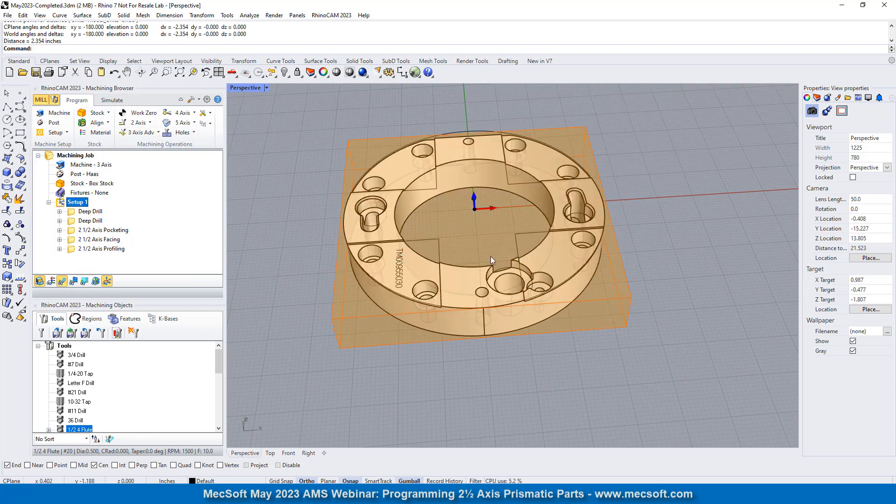
{"action": "mouse_move", "coordinate": [491, 257]}
{"action": "right_mouse_down"}
{"action": "mouse_move", "coordinate": [476, 272]}
{"action": "mouse_move", "coordinate": [482, 255]}
{"action": "right_mouse_up"}
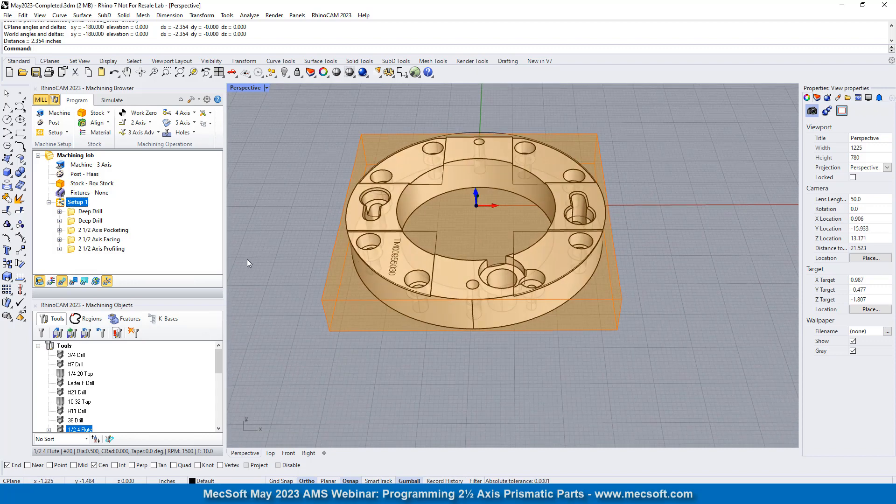
{"action": "left_click", "coordinate": [39, 281]}
{"action": "scroll", "coordinate": [462, 240], "scroll_direction": "up", "scroll_amount": 4}
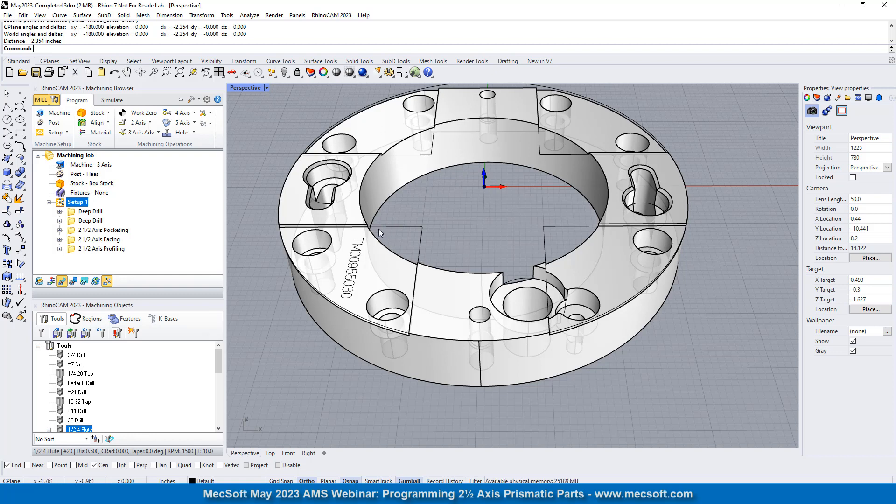
{"action": "right_click_drag", "start_coordinate": [607, 293], "coordinate": [560, 311]}
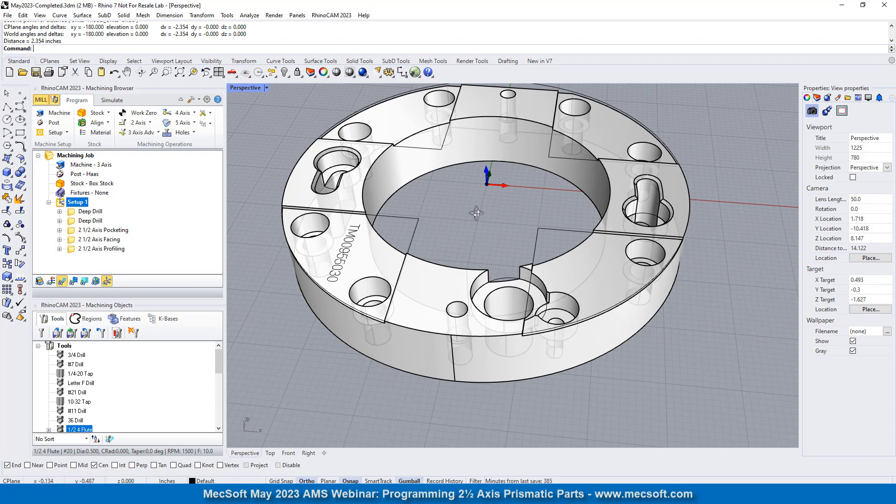
- Switch to the Top view and examine the two curved slots on opposite sides of the ring
{"action": "right_click_drag", "start_coordinate": [477, 213], "coordinate": [491, 282]}
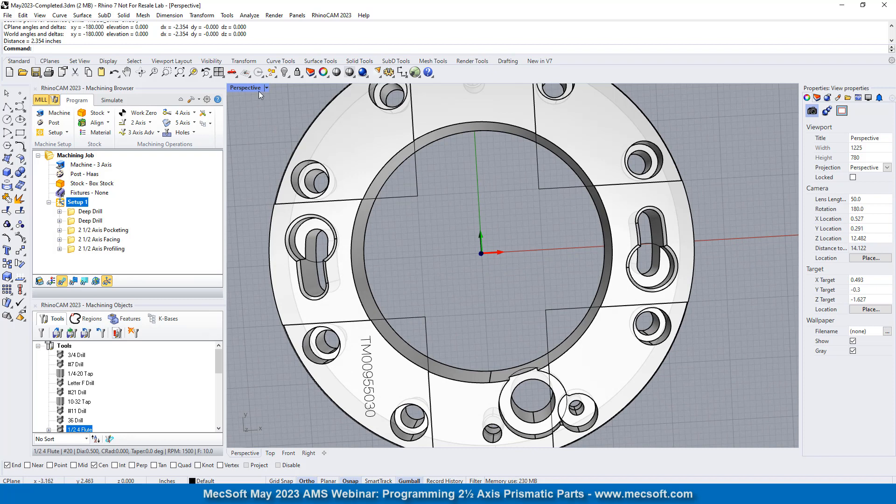
{"action": "left_click", "coordinate": [245, 73]}
{"action": "left_click", "coordinate": [260, 103]}
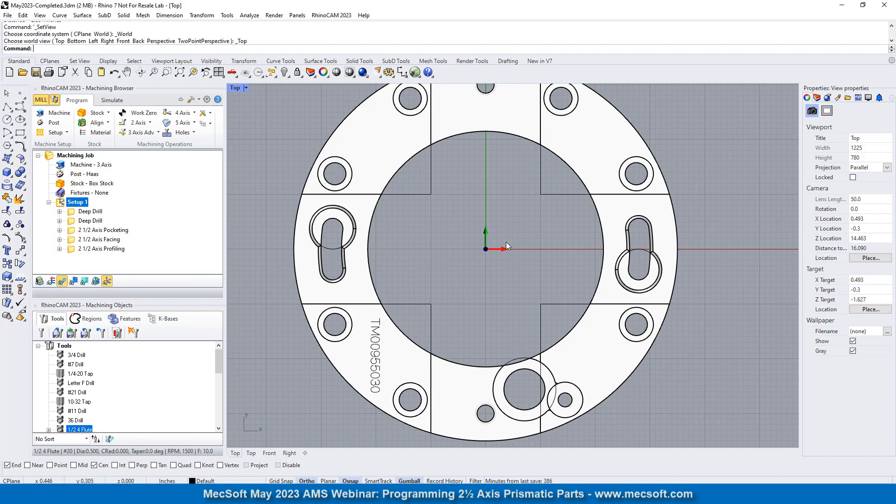
{"action": "scroll", "coordinate": [334, 254], "scroll_direction": "up", "scroll_amount": 5}
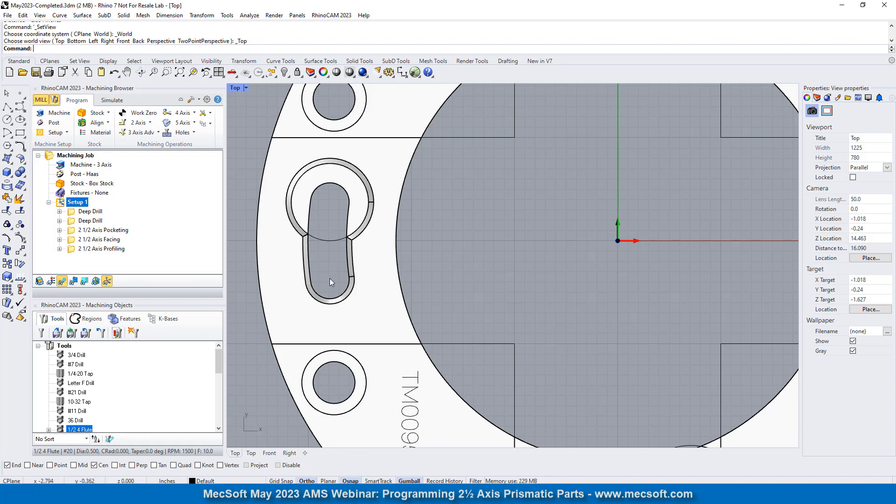
{"action": "scroll", "coordinate": [312, 266], "scroll_direction": "down", "scroll_amount": 4}
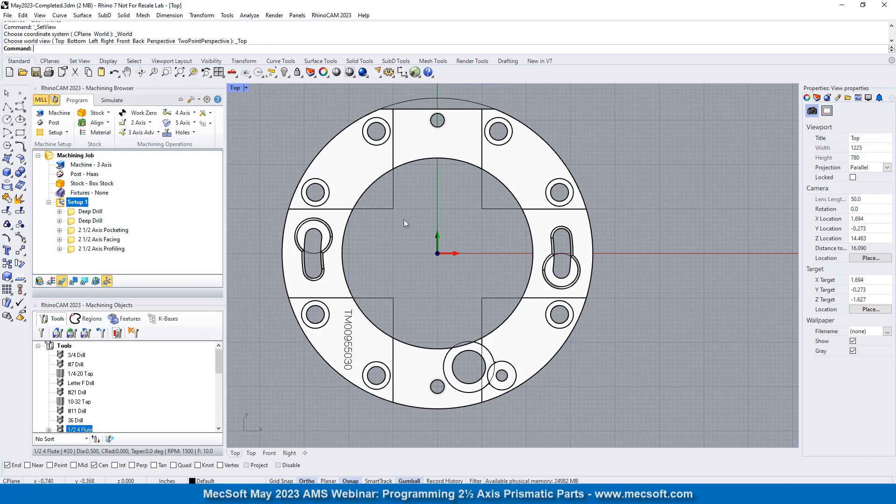
{"action": "scroll", "coordinate": [313, 260], "scroll_direction": "up", "scroll_amount": 5}
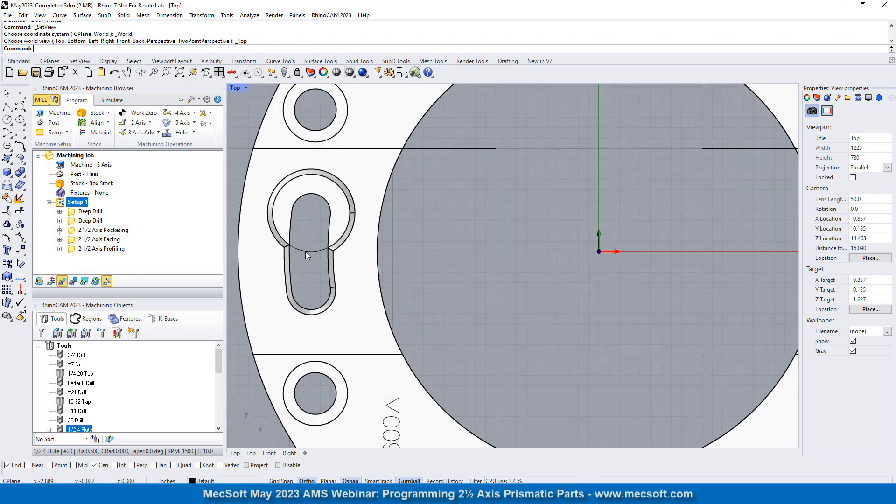
{"action": "scroll", "coordinate": [385, 254], "scroll_direction": "down", "scroll_amount": 3}
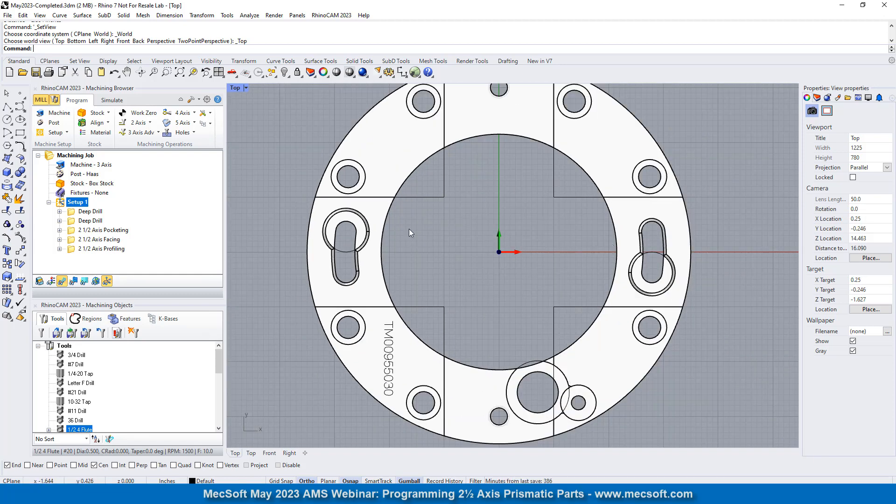
{"action": "scroll", "coordinate": [447, 222], "scroll_direction": "down", "scroll_amount": 2}
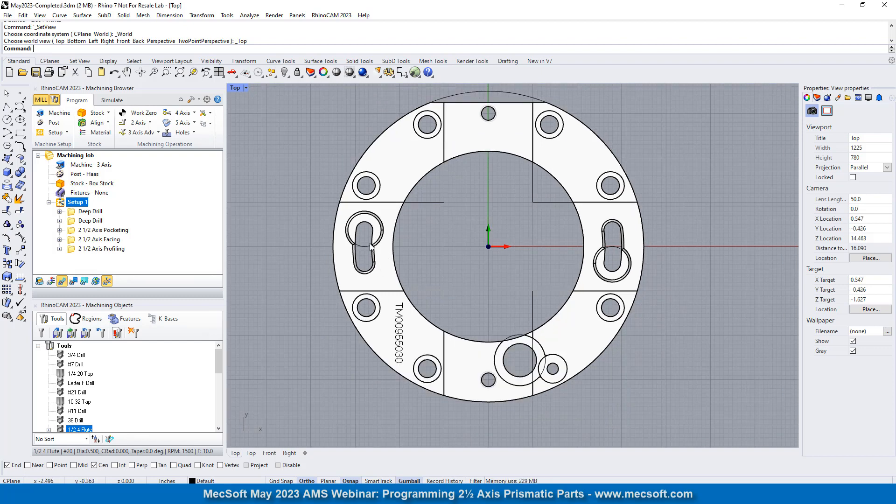
{"action": "scroll", "coordinate": [509, 248], "scroll_direction": "up", "scroll_amount": 2}
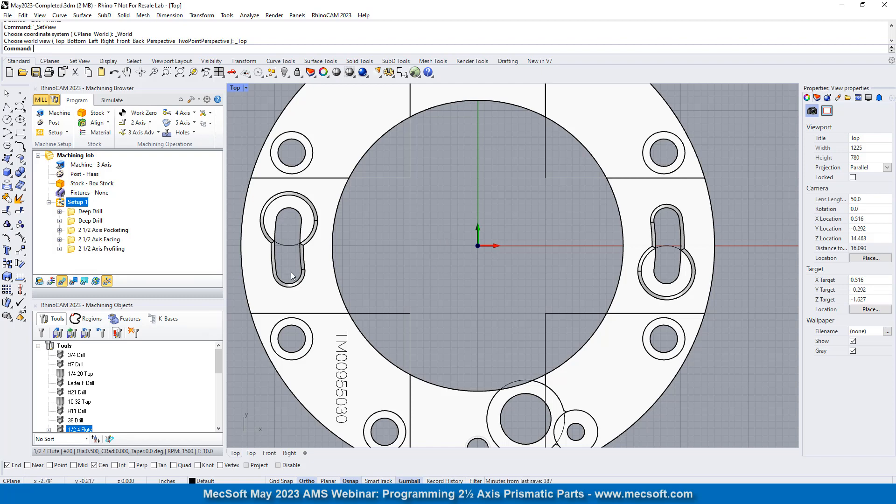
{"action": "scroll", "coordinate": [483, 215], "scroll_direction": "down", "scroll_amount": 1}
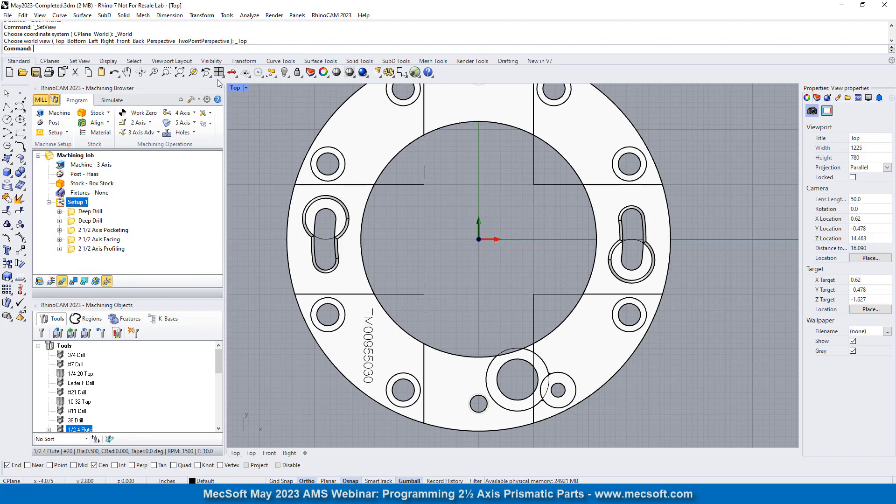
- In the Perspective view, draw a circle on the ring's underside, about 5.63 in diameter, from the bore's center through the slot's end-arc center
{"action": "left_click", "coordinate": [235, 74]}
{"action": "left_click", "coordinate": [246, 117]}
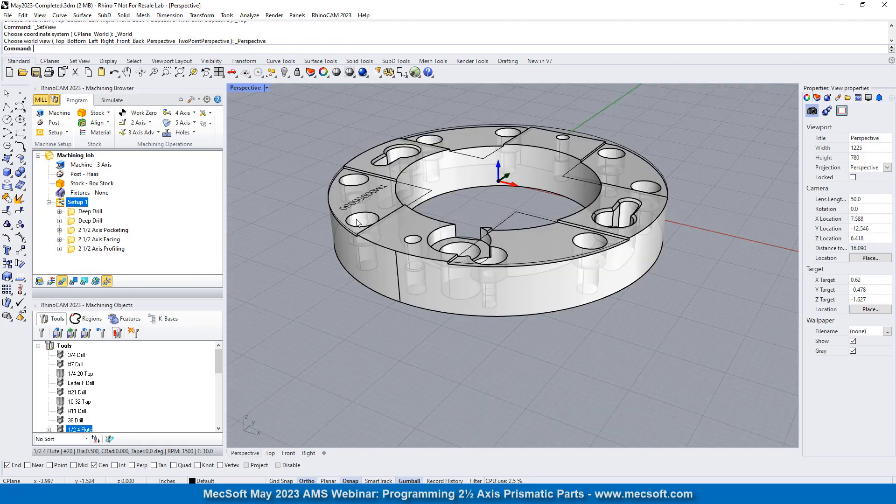
{"action": "right_click_drag", "start_coordinate": [475, 220], "coordinate": [527, 283]}
{"action": "right_click_drag", "start_coordinate": [561, 364], "coordinate": [529, 306]}
{"action": "right_click_drag", "start_coordinate": [503, 375], "coordinate": [556, 282]}
{"action": "scroll", "coordinate": [556, 283], "scroll_direction": "up", "scroll_amount": 5}
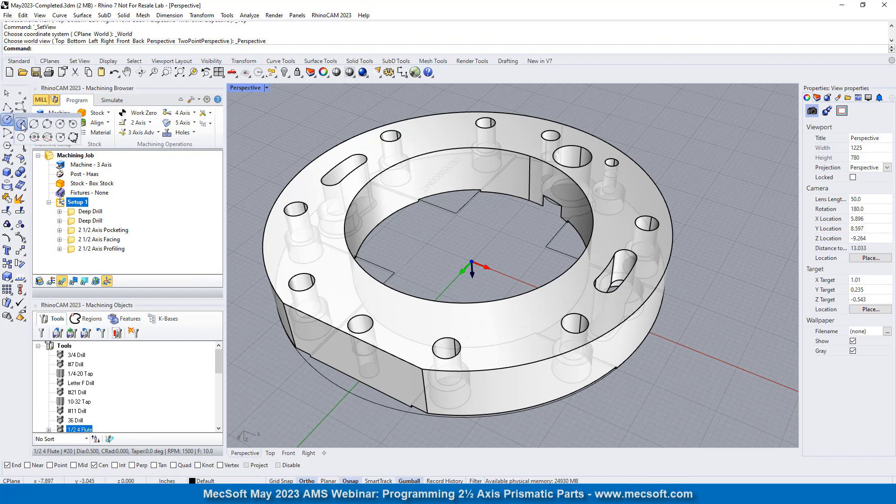
{"action": "left_click", "coordinate": [7, 119]}
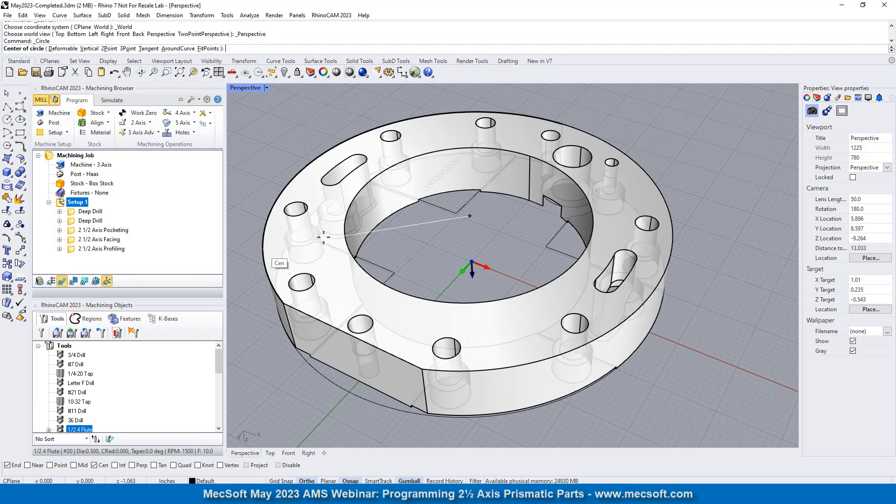
{"action": "left_click", "coordinate": [452, 151]}
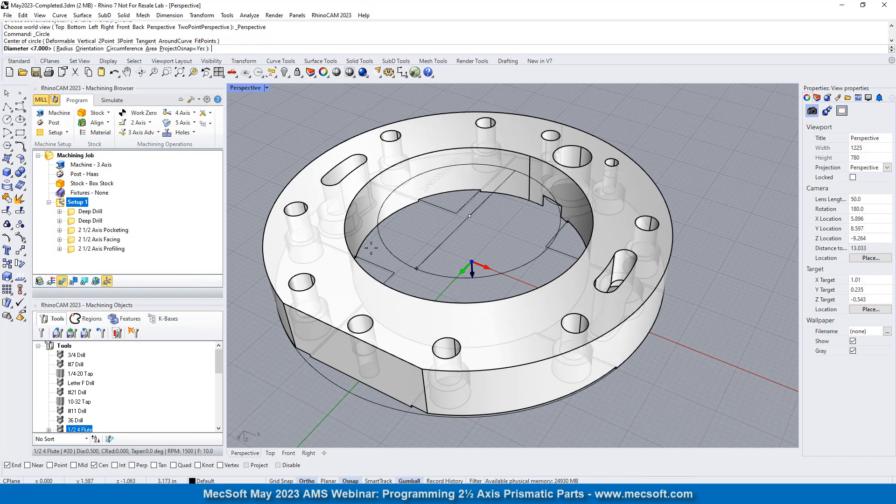
{"action": "left_click", "coordinate": [358, 159]}
- Draw a line from the bore's center to the center of the curved slot's end arc nearer the bore's notch
{"action": "right_click_drag", "start_coordinate": [475, 225], "coordinate": [432, 230]}
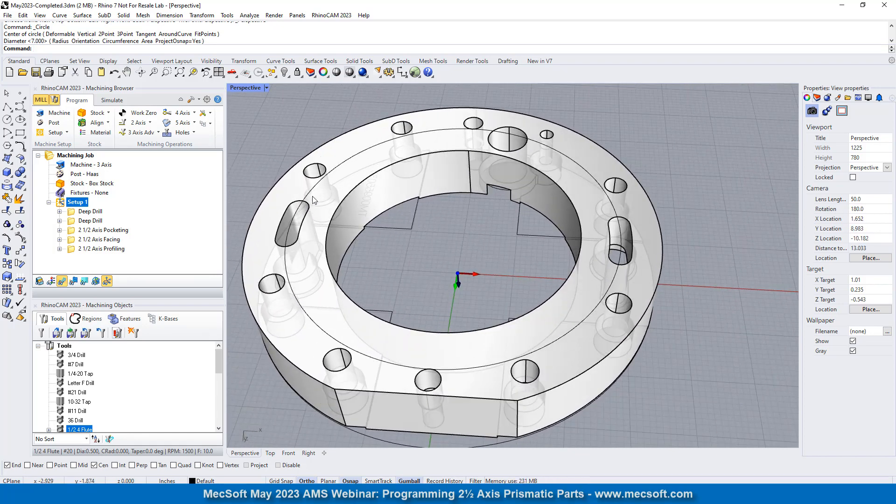
{"action": "left_click", "coordinate": [10, 109]}
{"action": "left_click", "coordinate": [22, 124]}
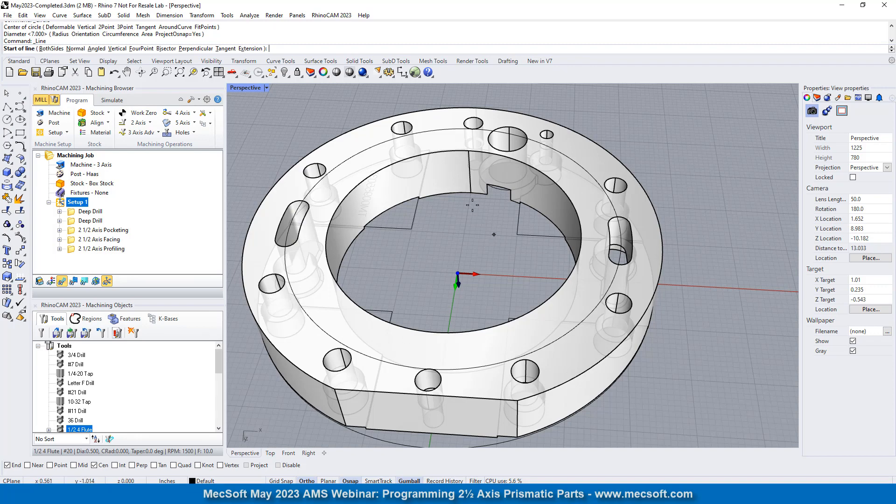
{"action": "left_click", "coordinate": [388, 166]}
{"action": "scroll", "coordinate": [475, 264], "scroll_direction": "down", "scroll_amount": 4}
{"action": "scroll", "coordinate": [356, 234], "scroll_direction": "up", "scroll_amount": 15}
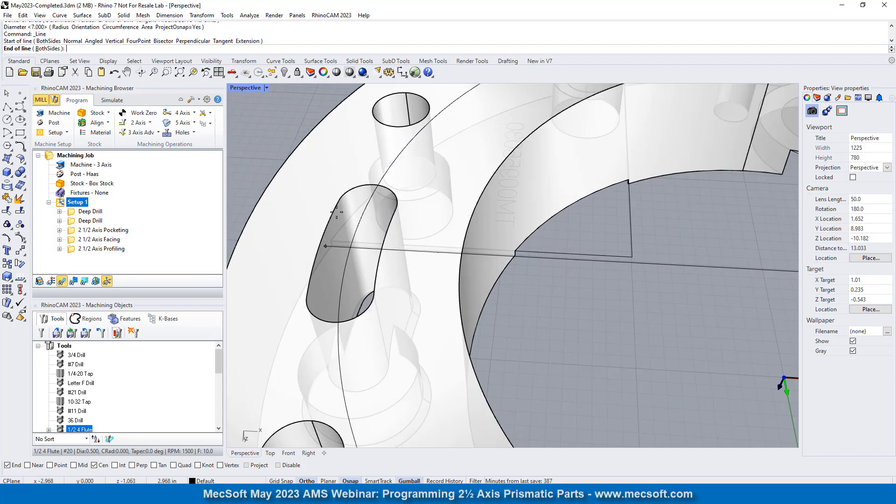
{"action": "left_click", "coordinate": [368, 183]}
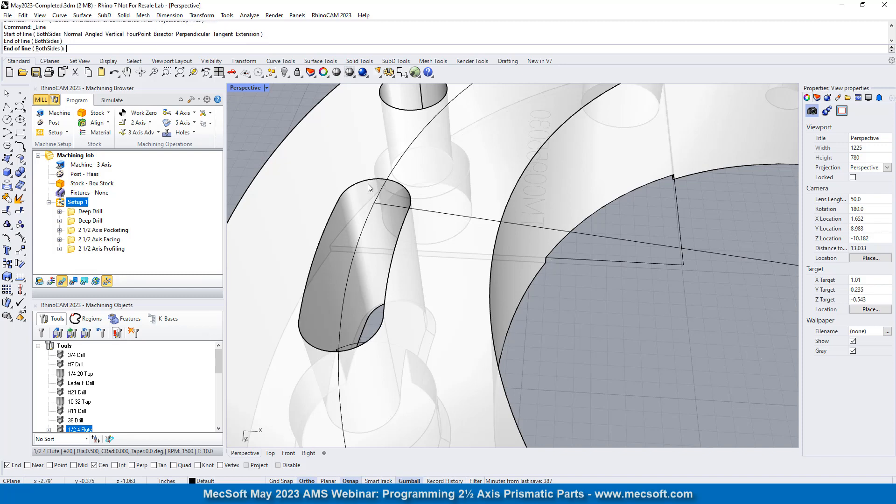
- Draw a line from the bore's center to the center of the same slot's end arc farther from the bore's notch
{"action": "scroll", "coordinate": [315, 162], "scroll_direction": "down", "scroll_amount": 6}
{"action": "right_click", "coordinate": [553, 232]}
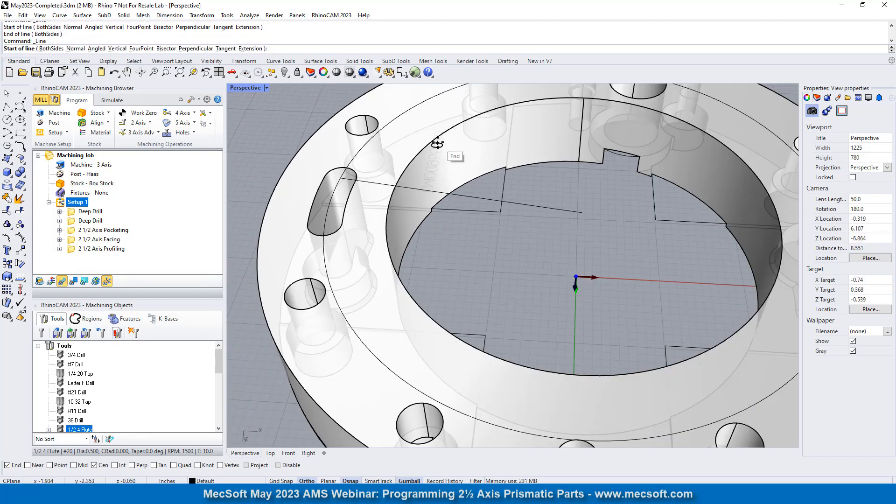
{"action": "key", "text": "Escape"}
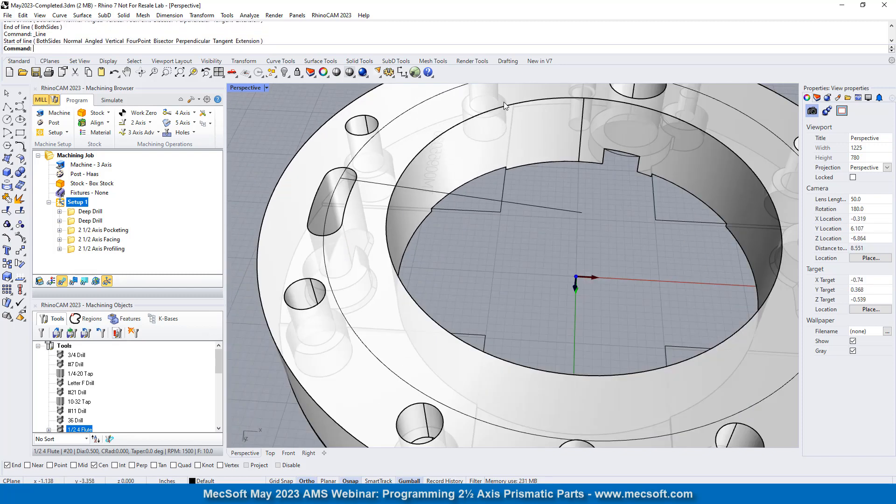
{"action": "right_click", "coordinate": [581, 196]}
{"action": "left_click", "coordinate": [582, 213]}
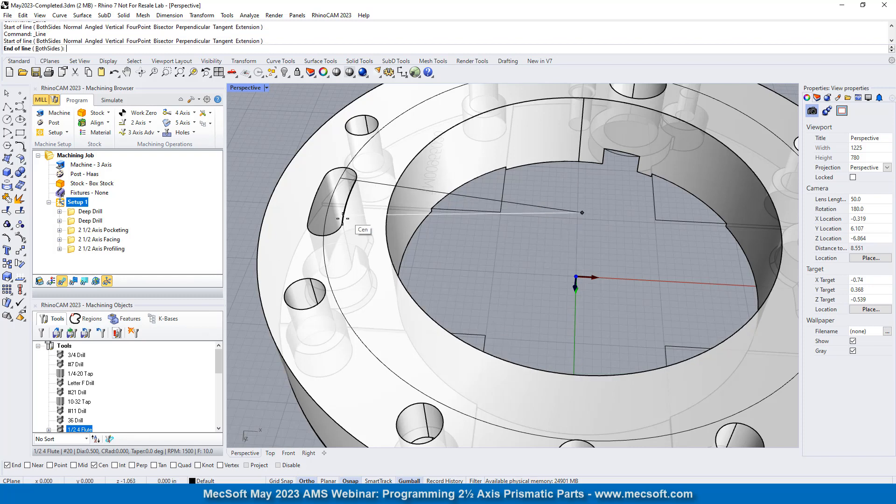
{"action": "left_click", "coordinate": [329, 253]}
- Draw a line from the bore's center to the opposite slot's end-arc center nearer the bore's notch
{"action": "right_click", "coordinate": [433, 263]}
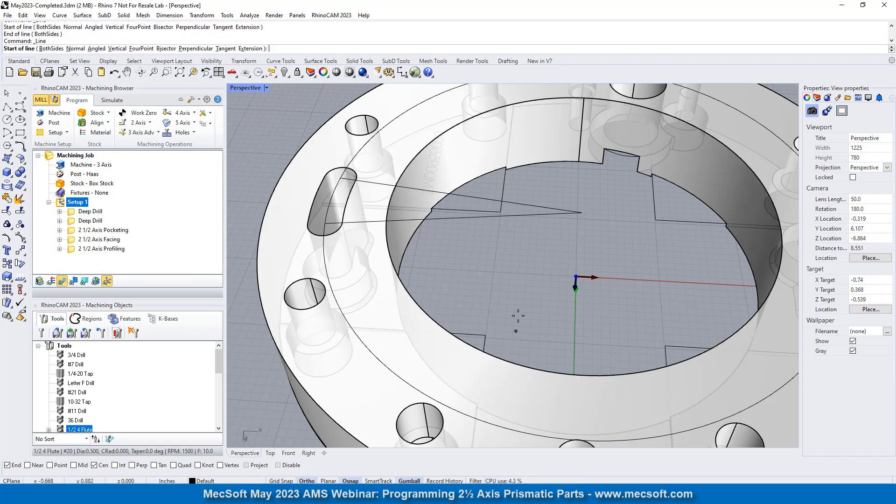
{"action": "left_click", "coordinate": [561, 374]}
{"action": "scroll", "coordinate": [448, 299], "scroll_direction": "down", "scroll_amount": 6}
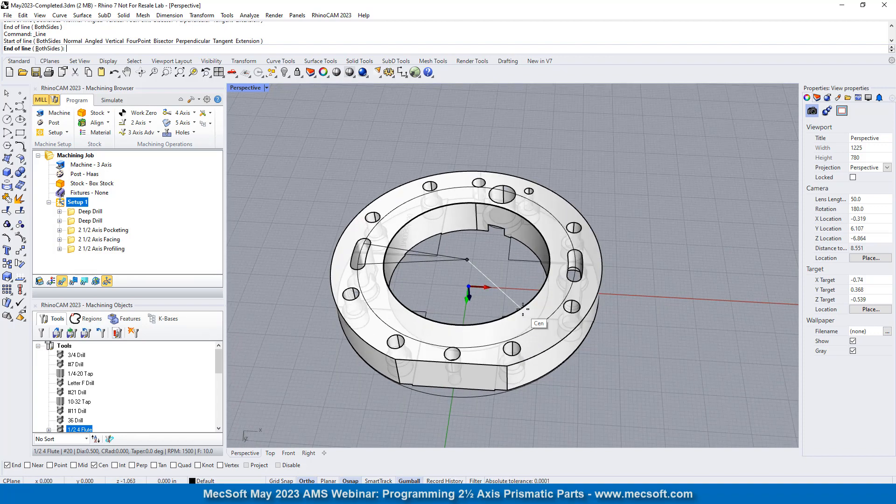
{"action": "scroll", "coordinate": [642, 322], "scroll_direction": "up", "scroll_amount": 5}
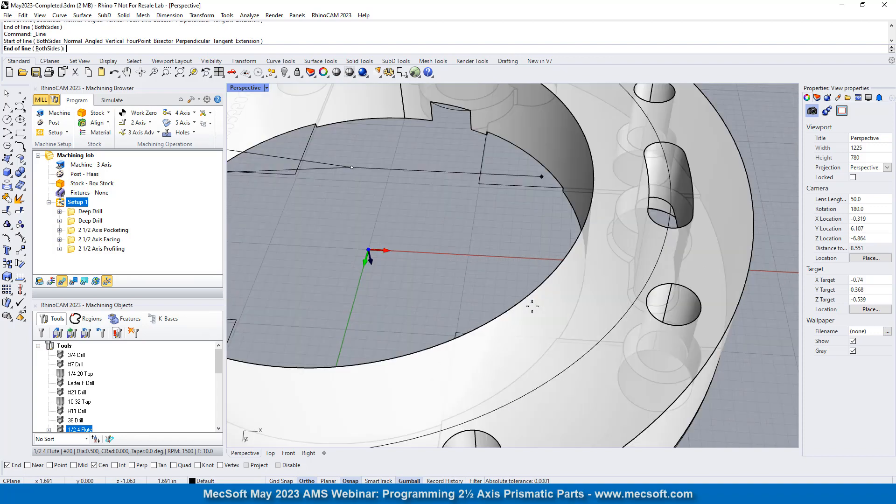
{"action": "left_click", "coordinate": [668, 148]}
- Draw a line from the bore's center to the center of the opposite slot's other end arc, away from the notch
{"action": "right_click", "coordinate": [345, 229]}
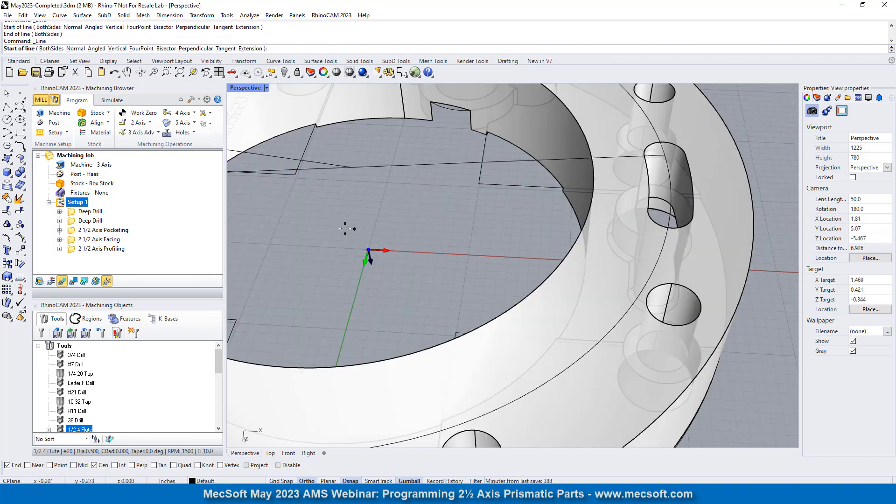
{"action": "left_click", "coordinate": [376, 369]}
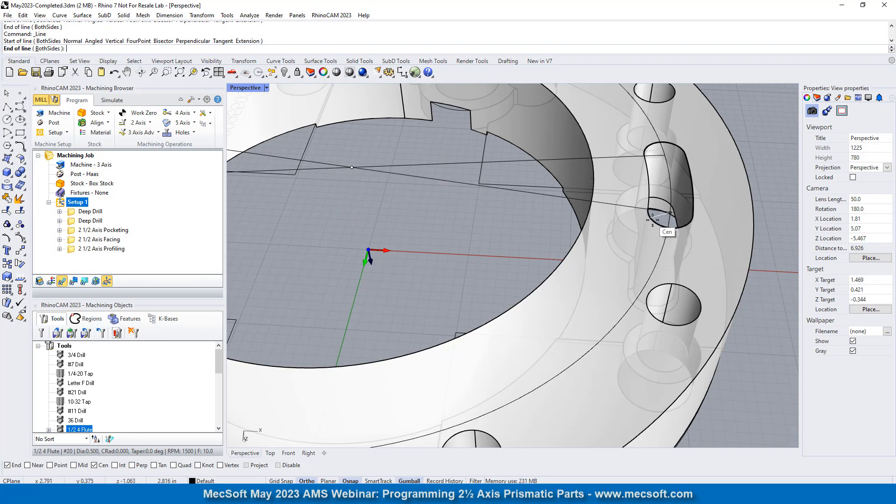
{"action": "left_click", "coordinate": [660, 231]}
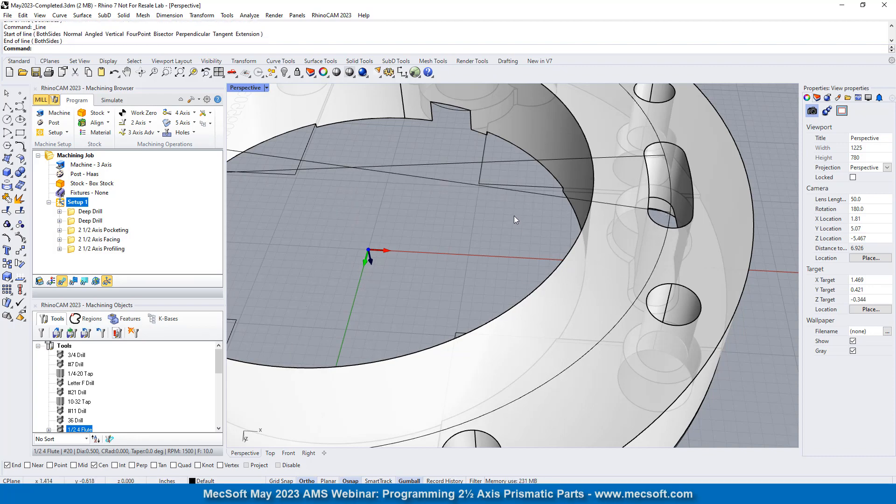
- Trim the circle against the four lines, keeping only the arc inside each curved slot, and delete the lines
{"action": "right_click_drag", "start_coordinate": [514, 216], "coordinate": [318, 189]}
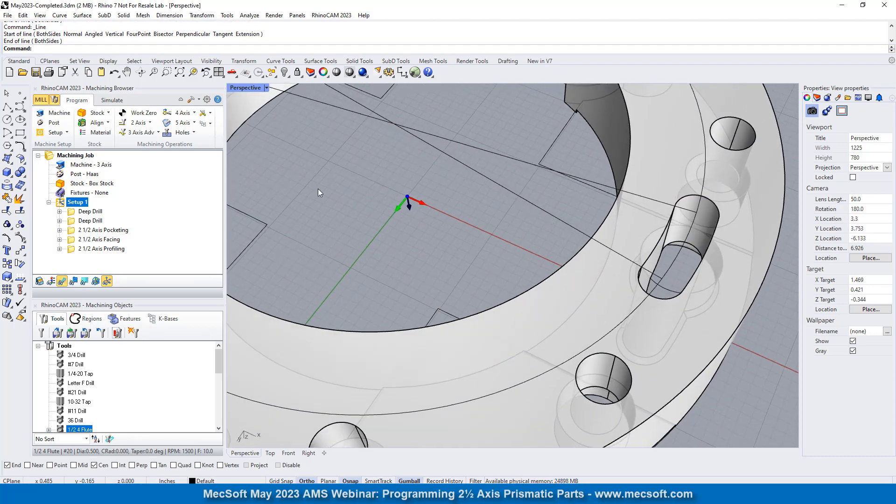
{"action": "left_click", "coordinate": [7, 211]}
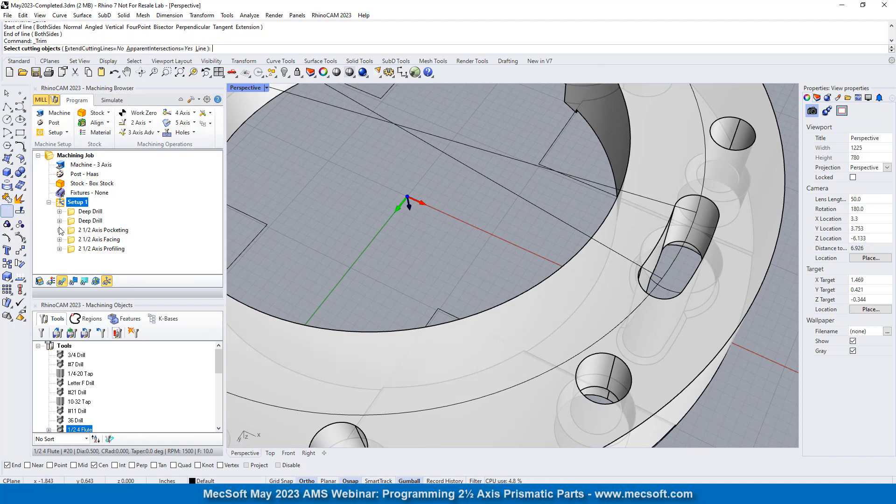
{"action": "scroll", "coordinate": [505, 258], "scroll_direction": "down", "scroll_amount": 6}
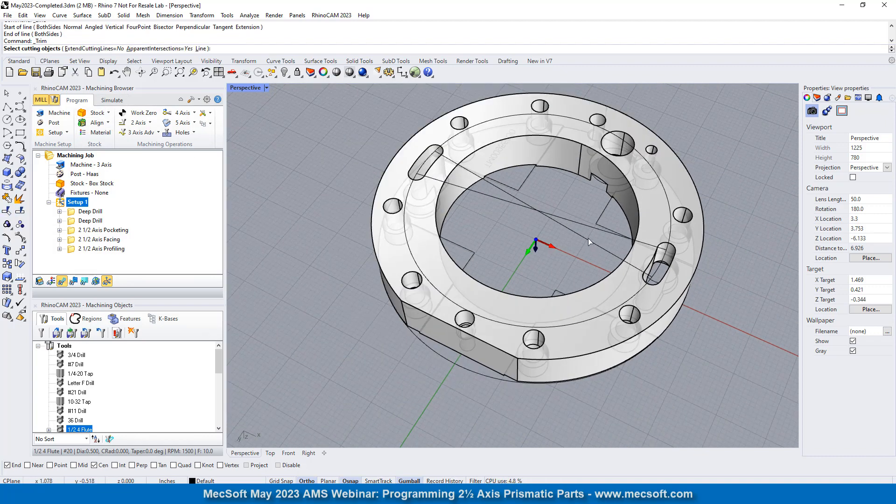
{"action": "left_click", "coordinate": [581, 223]}
{"action": "left_click", "coordinate": [584, 239]}
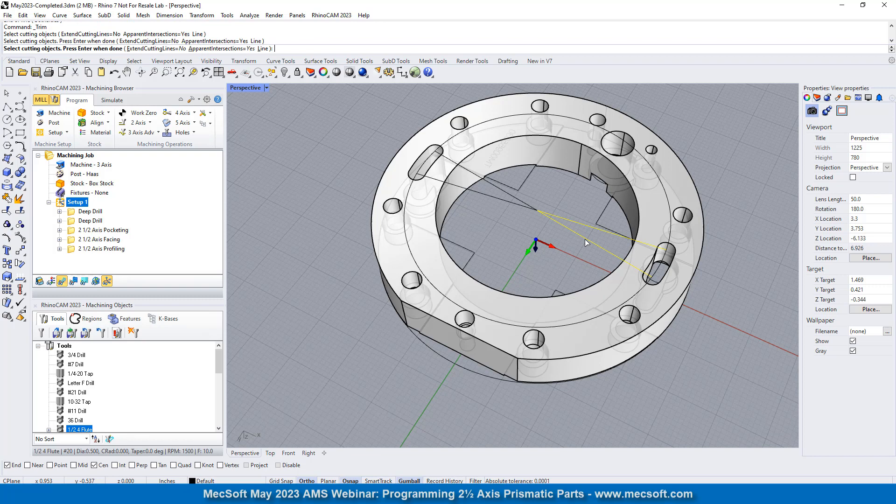
{"action": "left_click", "coordinate": [505, 190]}
{"action": "left_click", "coordinate": [503, 199]}
{"action": "key", "text": "Return"}
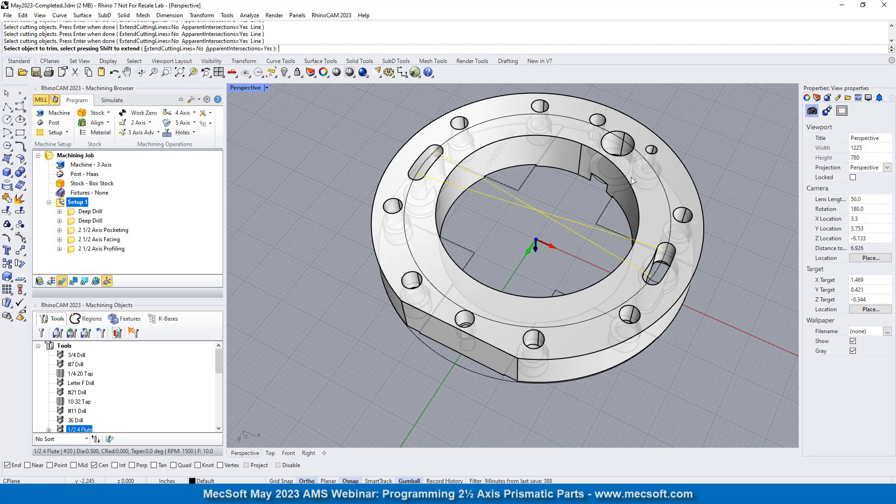
{"action": "left_click", "coordinate": [629, 148]}
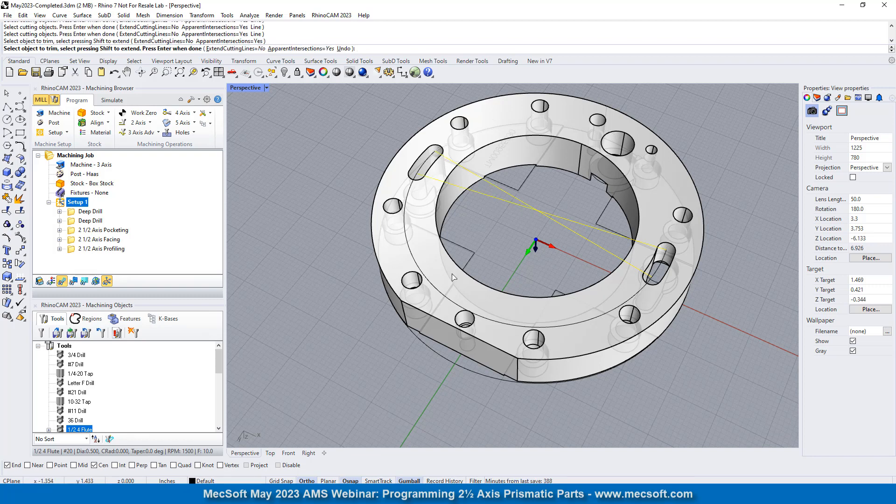
{"action": "left_click", "coordinate": [453, 303]}
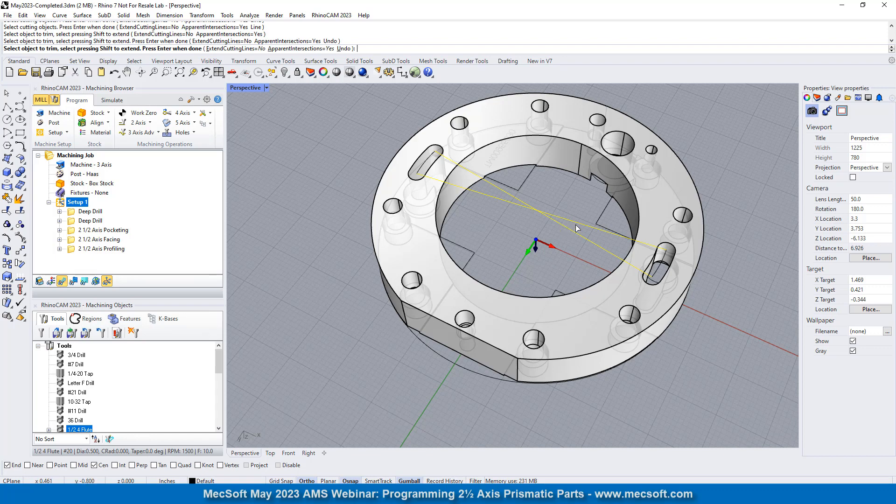
{"action": "key", "text": "Return"}
{"action": "left_click_drag", "start_coordinate": [558, 195], "coordinate": [526, 218]}
{"action": "key", "text": "Delete"}
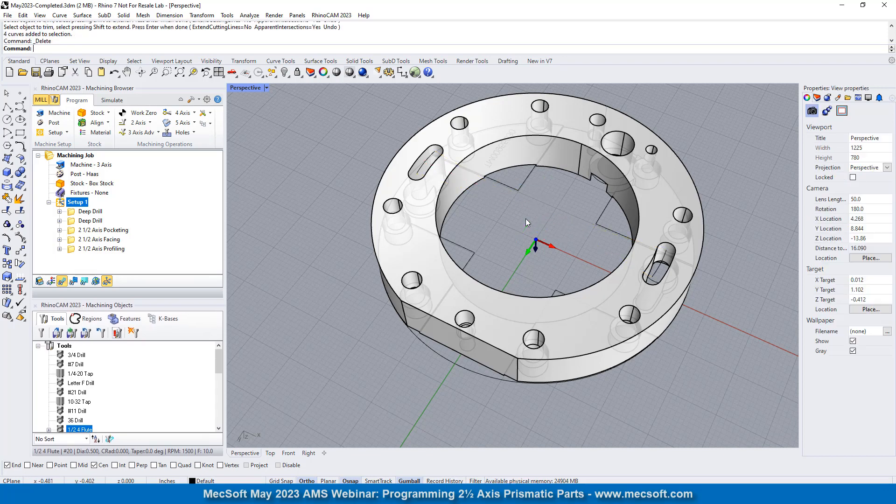
- Turn the ring over and examine the centerline arcs within the two curved slots from the top side
{"action": "mouse_move", "coordinate": [509, 255]}
{"action": "right_mouse_down"}
{"action": "mouse_move", "coordinate": [511, 224]}
{"action": "mouse_move", "coordinate": [510, 238]}
{"action": "right_mouse_up"}
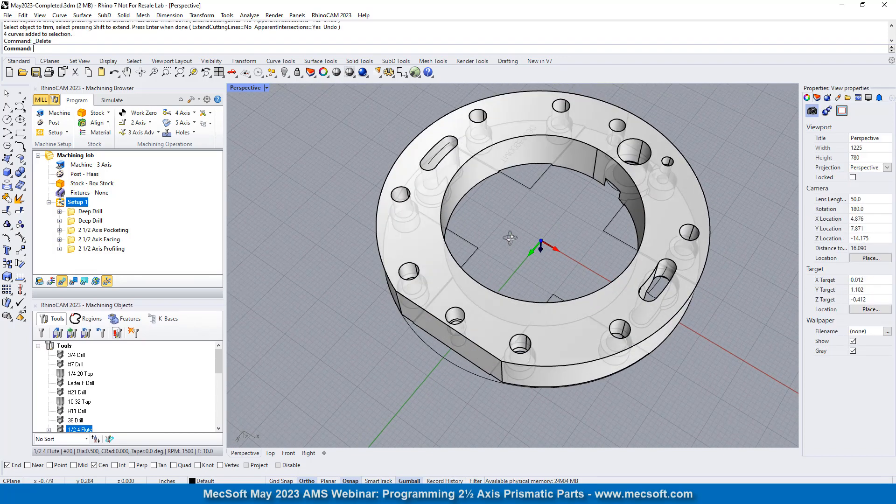
{"action": "right_click_drag", "start_coordinate": [685, 338], "coordinate": [584, 126]}
{"action": "right_click_drag", "start_coordinate": [538, 359], "coordinate": [504, 268]}
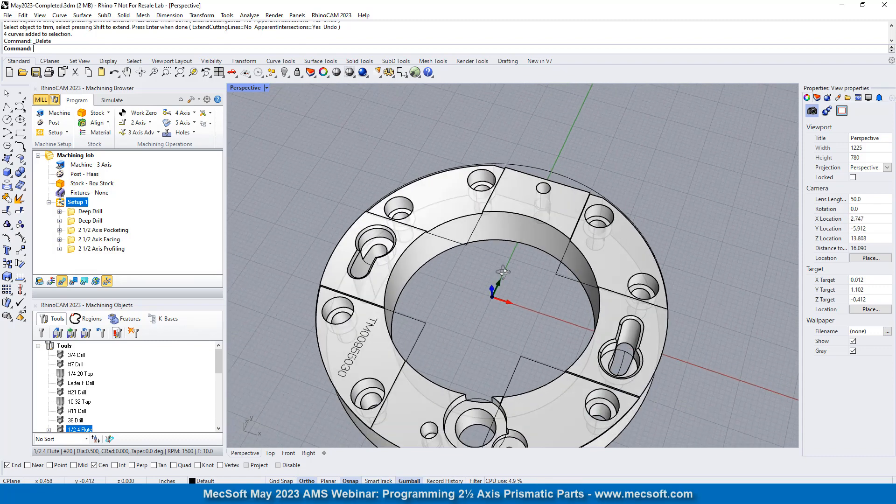
{"action": "scroll", "coordinate": [545, 144], "scroll_direction": "down", "scroll_amount": 4}
{"action": "scroll", "coordinate": [559, 296], "scroll_direction": "up", "scroll_amount": 12}
{"action": "right_click_drag", "start_coordinate": [667, 277], "coordinate": [513, 354]}
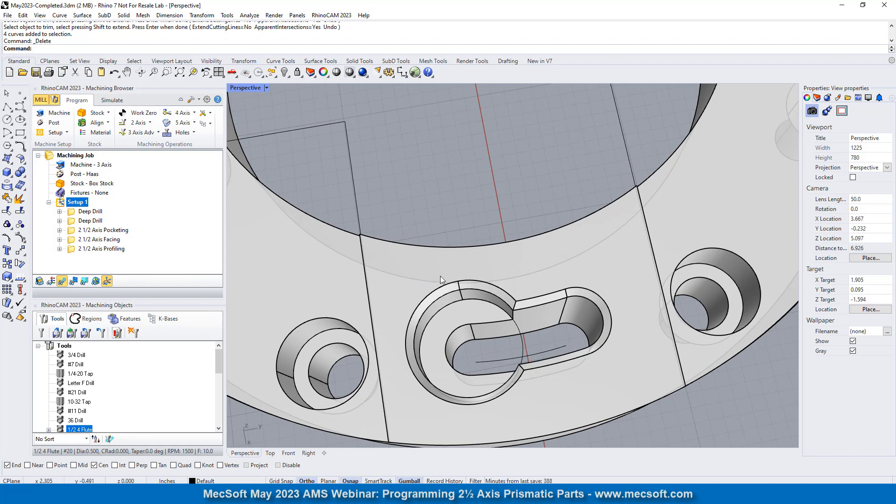
{"action": "right_click_drag", "start_coordinate": [441, 276], "coordinate": [553, 266]}
{"action": "scroll", "coordinate": [637, 248], "scroll_direction": "down", "scroll_amount": 5}
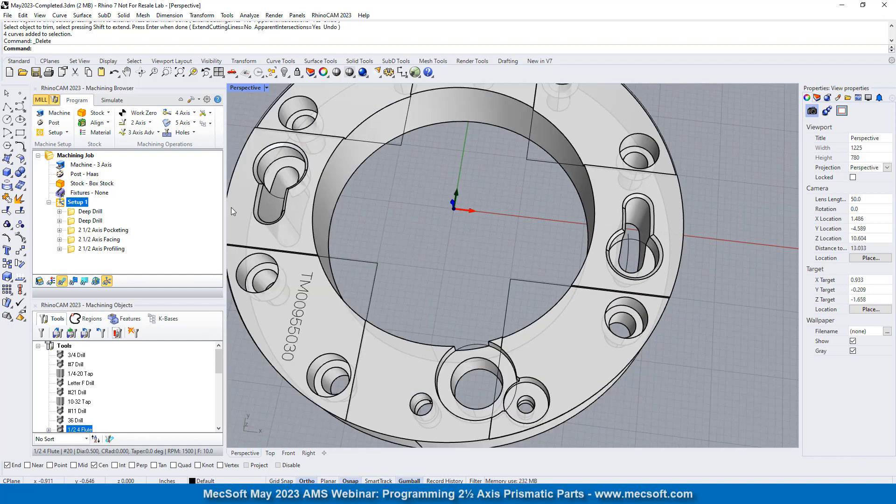
- Add a 2 1/2 Axis Slotting operation after the 2 1/2 Axis Profiling operation and remove all its preselected machining regions
{"action": "left_click", "coordinate": [73, 251]}
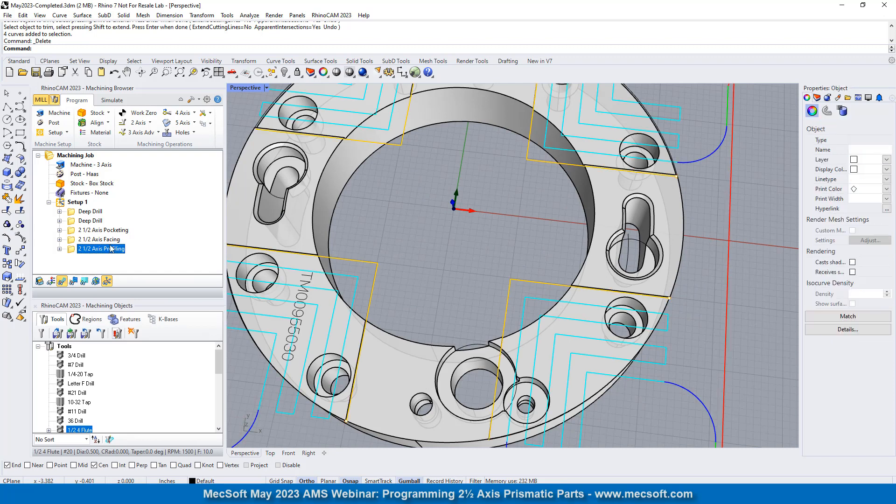
{"action": "left_click", "coordinate": [136, 123]}
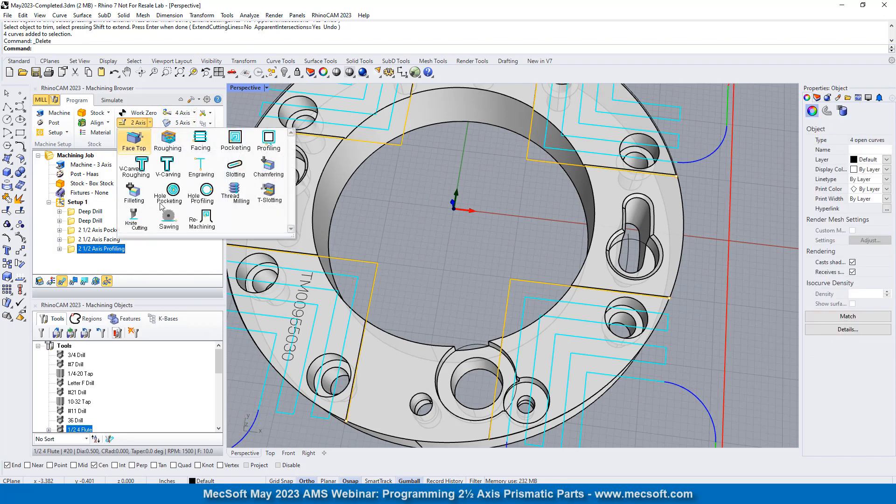
{"action": "left_click", "coordinate": [234, 166]}
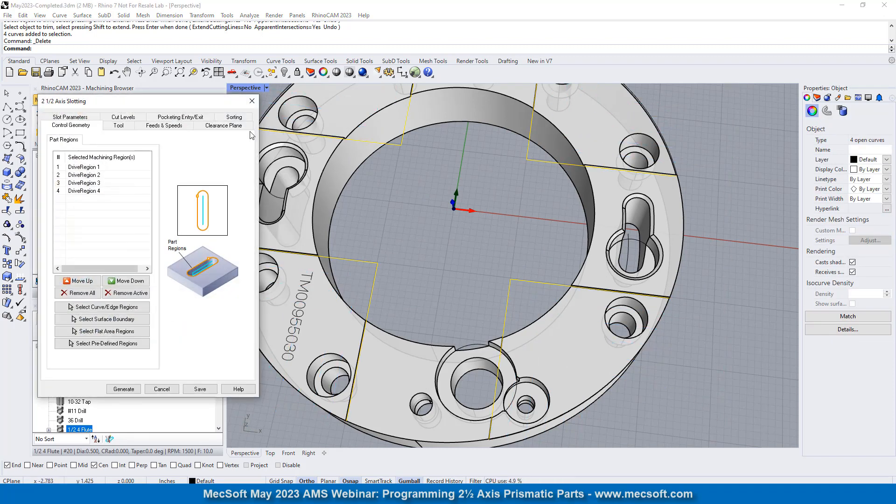
{"action": "left_click", "coordinate": [80, 293]}
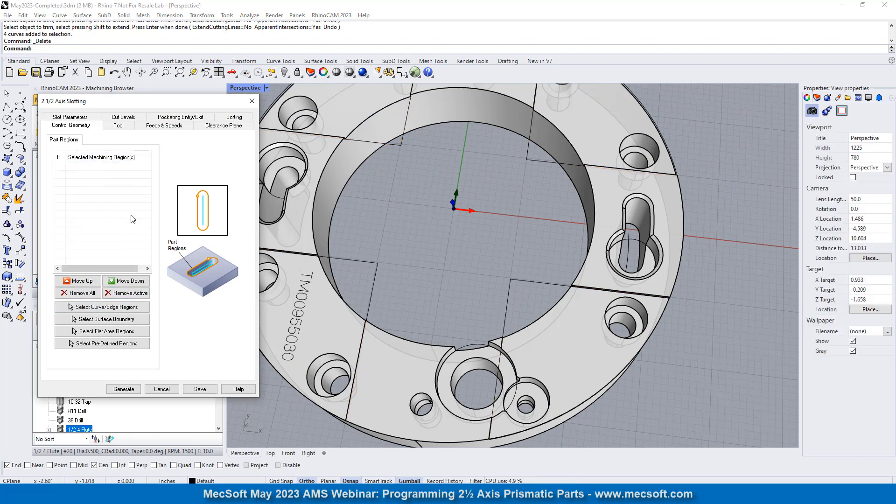
- Select the centerline arcs of both curved slots as the slotting operation's part regions
{"action": "left_click", "coordinate": [102, 307]}
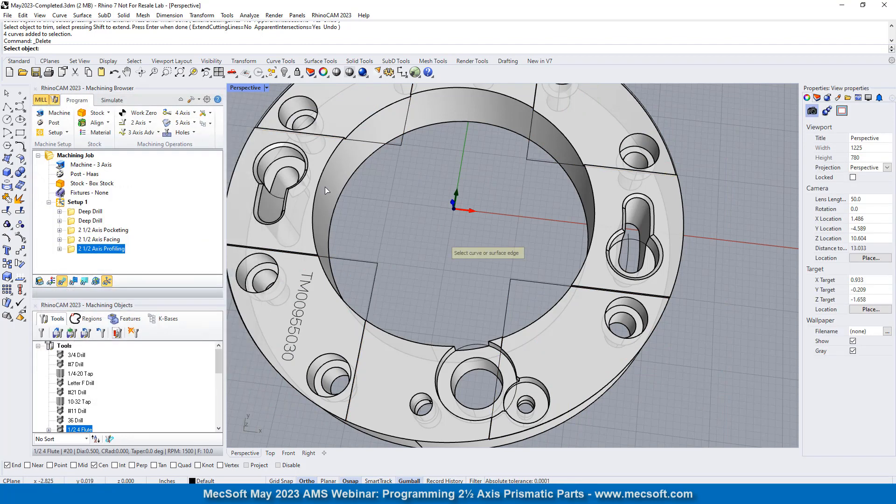
{"action": "left_click", "coordinate": [629, 253]}
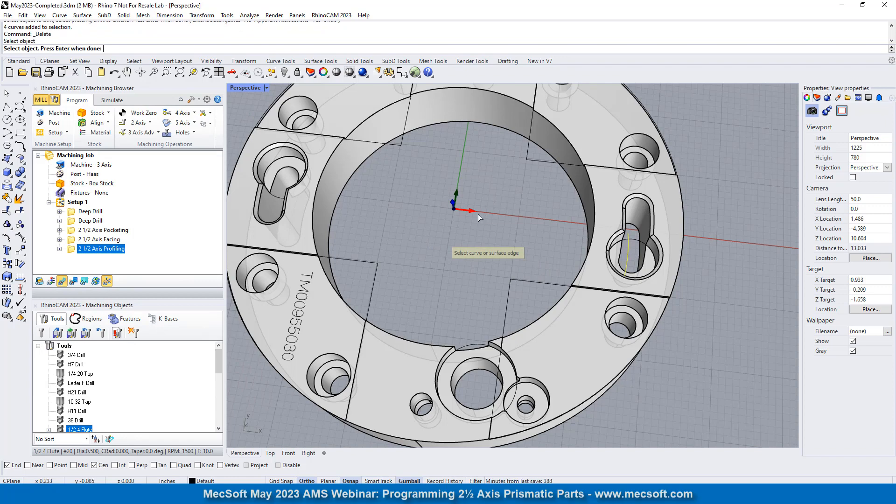
{"action": "scroll", "coordinate": [478, 214], "scroll_direction": "down", "scroll_amount": 4}
{"action": "scroll", "coordinate": [402, 264], "scroll_direction": "up", "scroll_amount": 5}
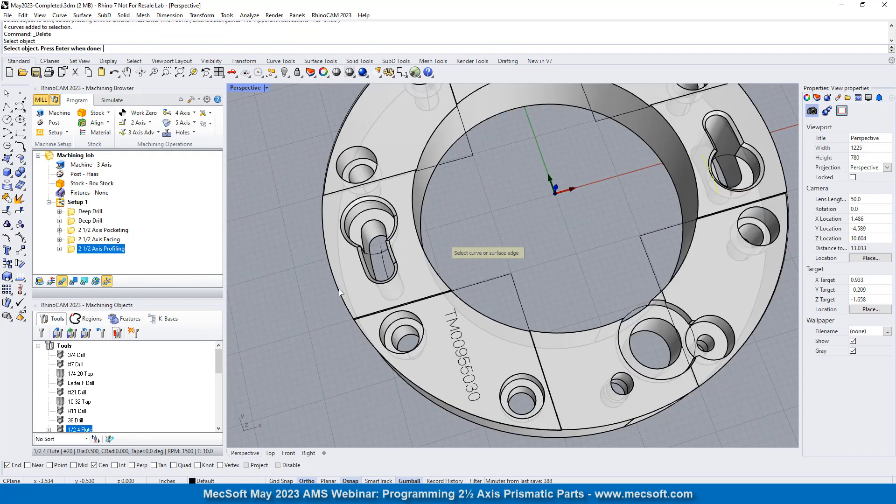
{"action": "left_click", "coordinate": [406, 256]}
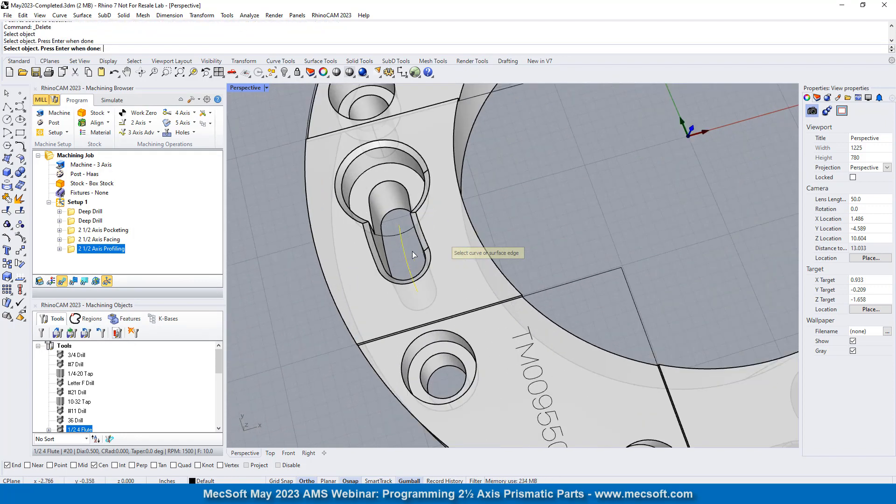
{"action": "key", "text": "Return"}
- Highlight DriveRegion 1 and DriveRegion 2 in turn and check their slot arcs on the model
{"action": "left_click", "coordinate": [91, 168]}
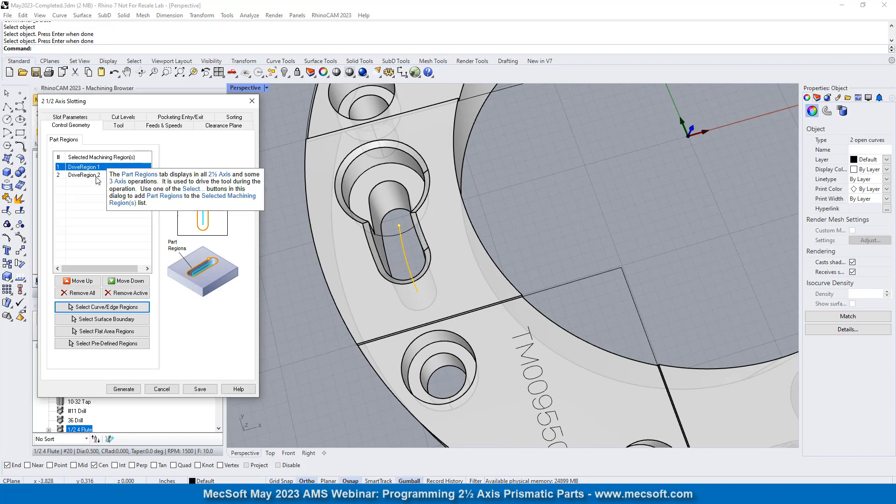
{"action": "left_click", "coordinate": [95, 176]}
{"action": "scroll", "coordinate": [328, 213], "scroll_direction": "down", "scroll_amount": 6}
{"action": "right_click_drag", "start_coordinate": [520, 220], "coordinate": [484, 205]}
{"action": "scroll", "coordinate": [467, 284], "scroll_direction": "down", "scroll_amount": 3}
{"action": "scroll", "coordinate": [478, 267], "scroll_direction": "up", "scroll_amount": 5}
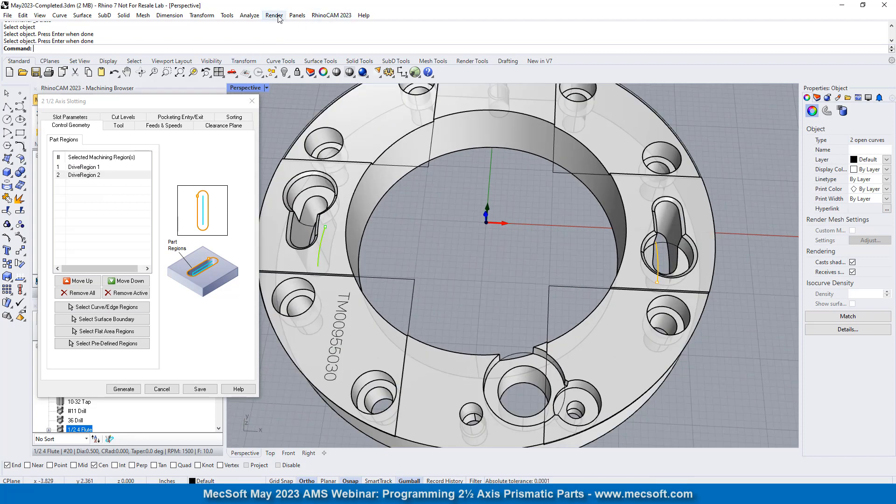
- Measure the diameter of the curved slot's end arc on its lower edge
{"action": "left_click", "coordinate": [248, 17]}
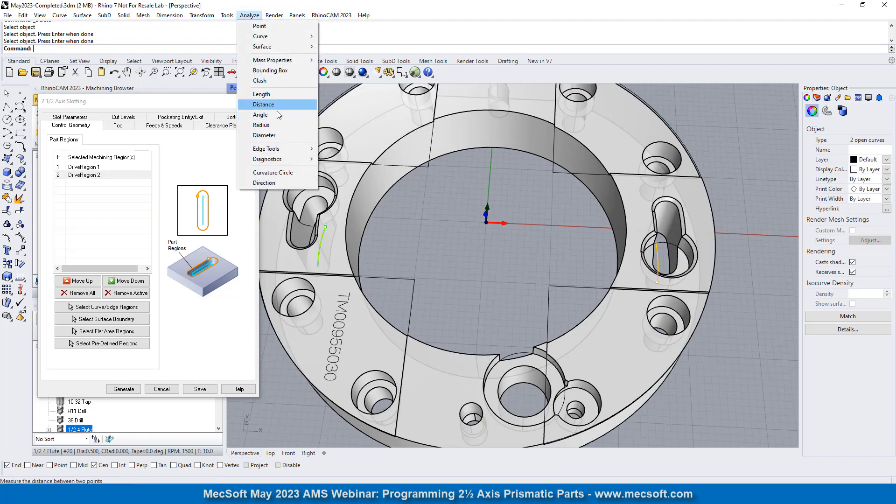
{"action": "left_click", "coordinate": [264, 136]}
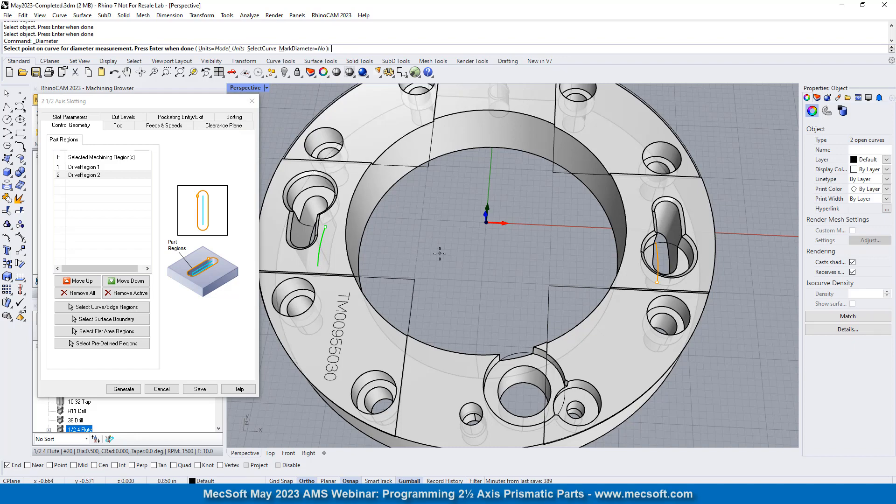
{"action": "right_click_drag", "start_coordinate": [724, 262], "coordinate": [695, 263]}
{"action": "scroll", "coordinate": [651, 292], "scroll_direction": "up", "scroll_amount": 5}
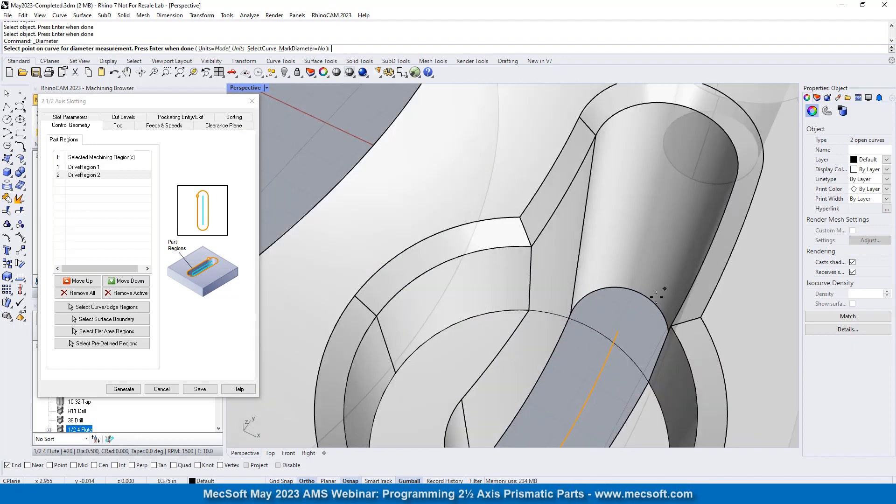
{"action": "left_click", "coordinate": [597, 288]}
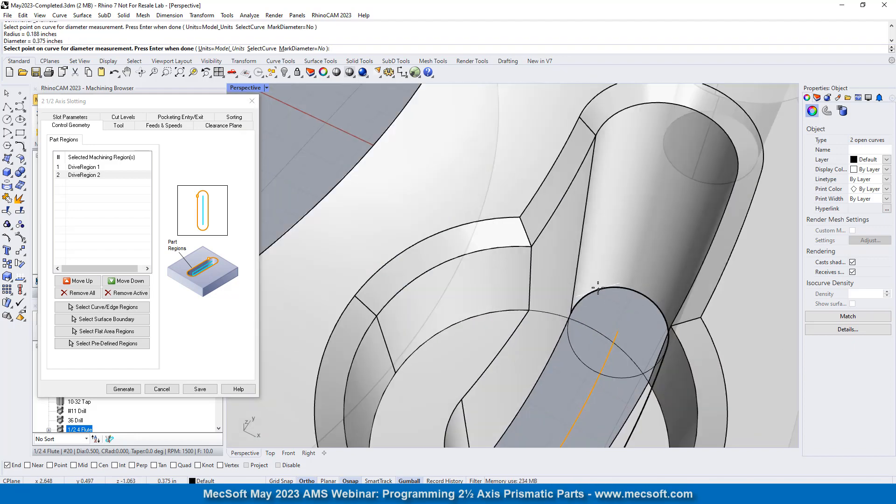
- Assign the 3/8 4 Flute end mill as the tool for the 2 1/2 Axis Slotting operation
{"action": "scroll", "coordinate": [607, 223], "scroll_direction": "down", "scroll_amount": 5}
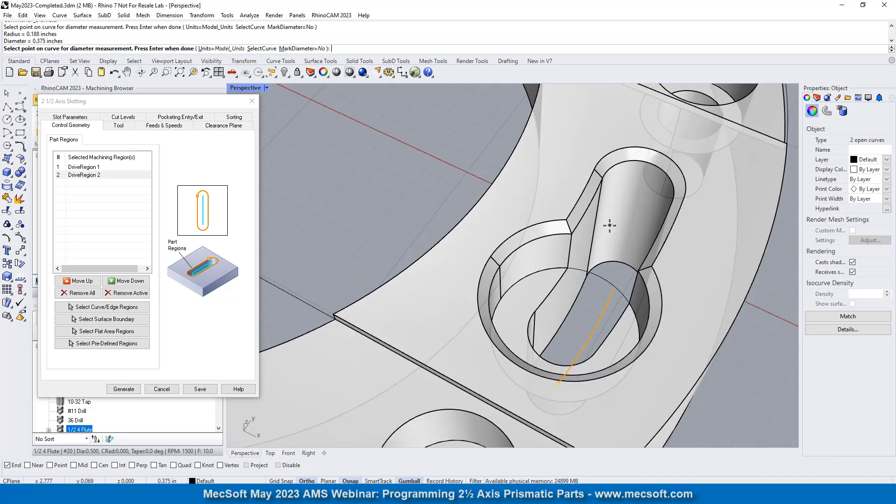
{"action": "left_click", "coordinate": [117, 126]}
{"action": "mouse_move", "coordinate": [150, 203]}
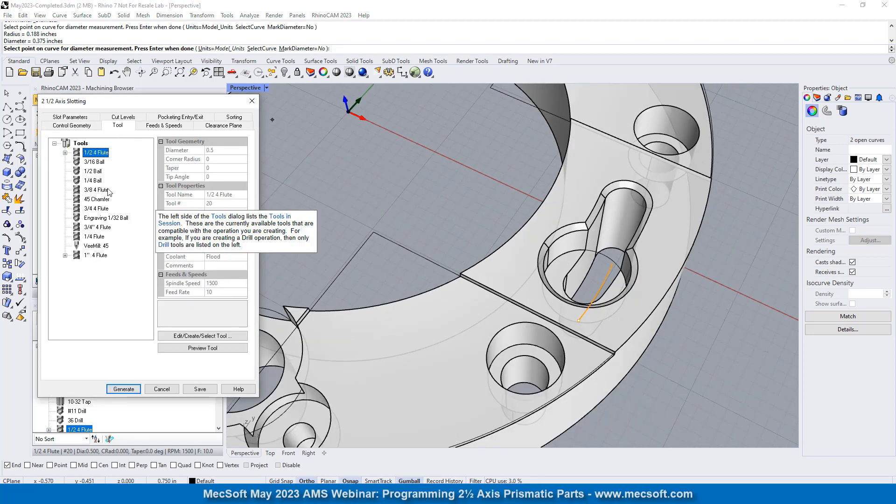
{"action": "left_click", "coordinate": [96, 190]}
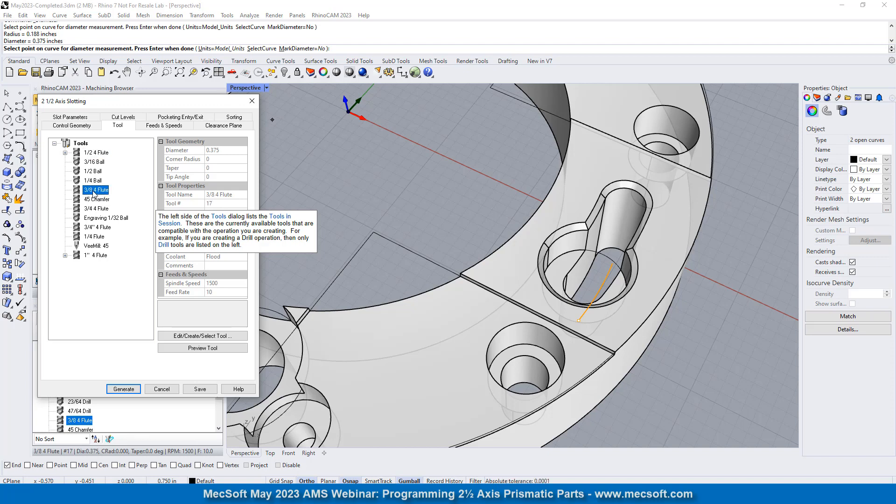
- Keep the Natural slot cut direction and turn off the mid-point of the longest side as the cut start point for closed curves
{"action": "left_click", "coordinate": [73, 117]}
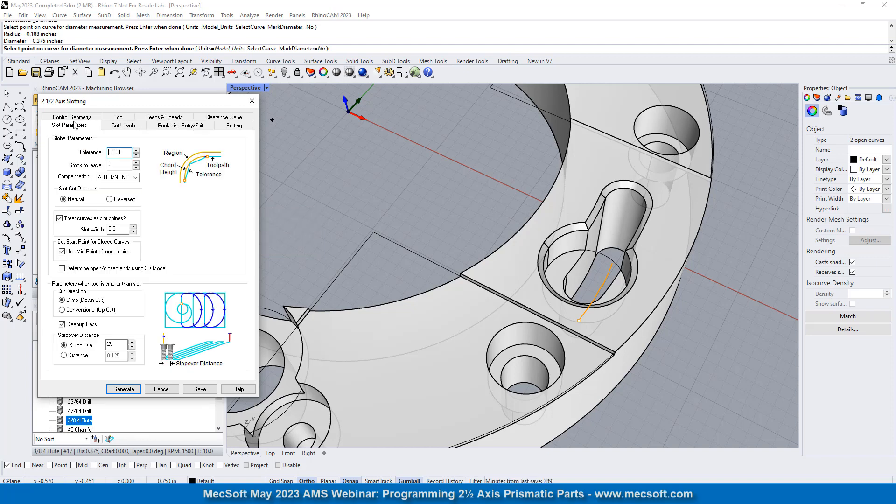
{"action": "double_click", "coordinate": [126, 152]}
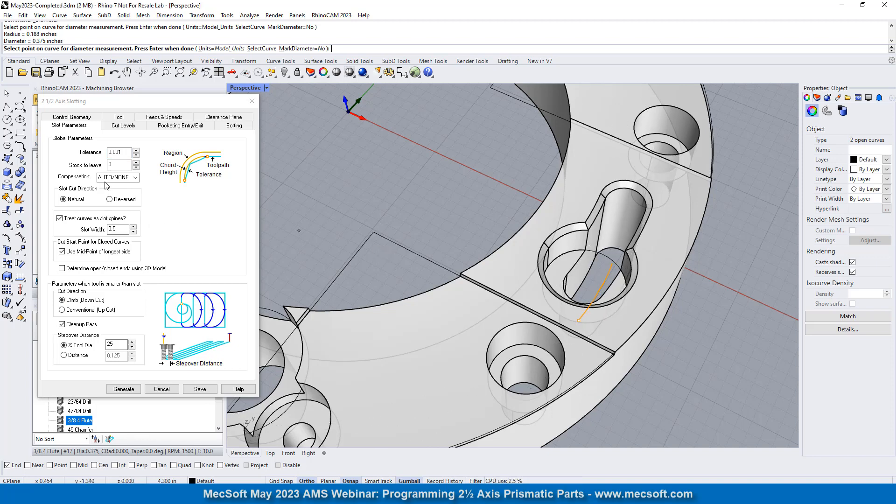
{"action": "mouse_move", "coordinate": [118, 167]}
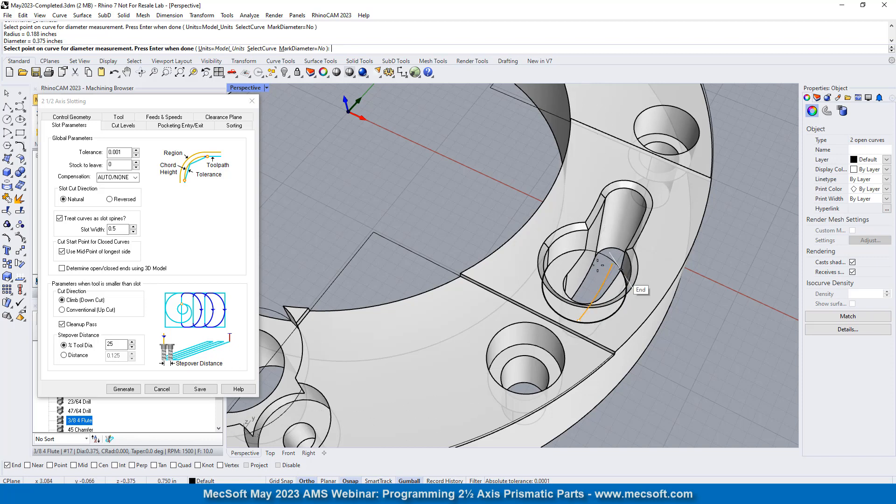
{"action": "scroll", "coordinate": [544, 233], "scroll_direction": "down", "scroll_amount": 2}
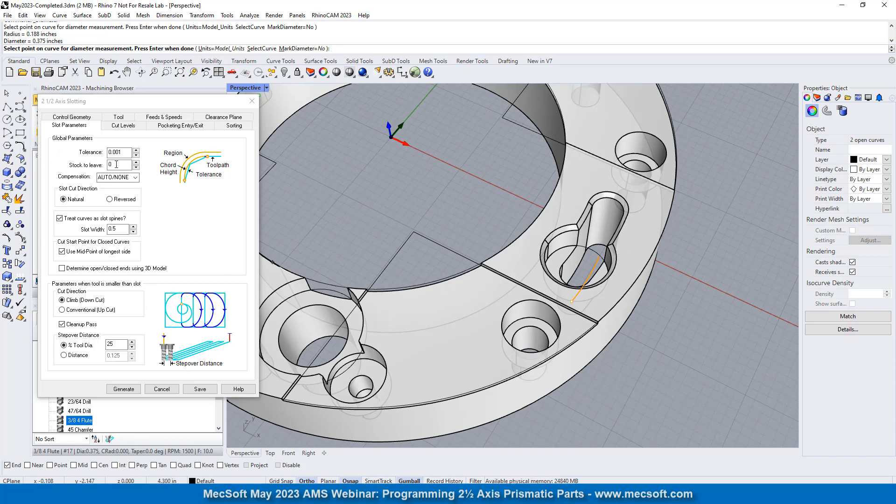
{"action": "left_click_drag", "start_coordinate": [125, 152], "coordinate": [89, 164]}
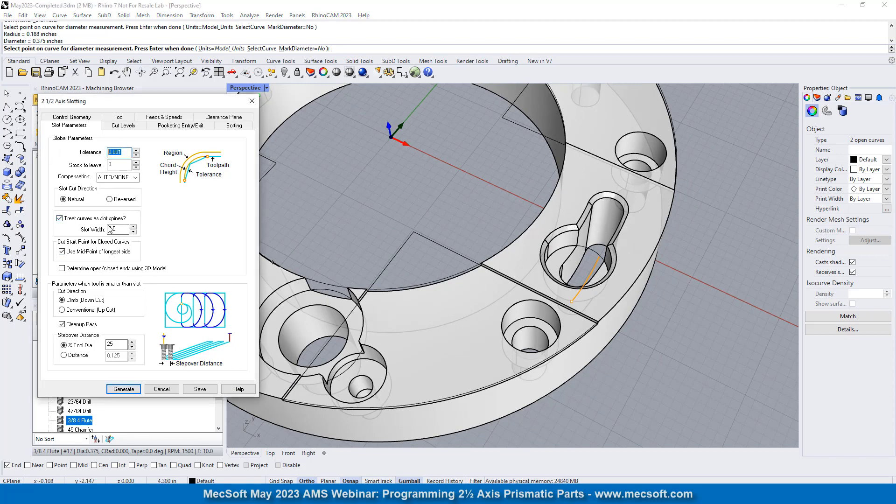
{"action": "left_click", "coordinate": [73, 200]}
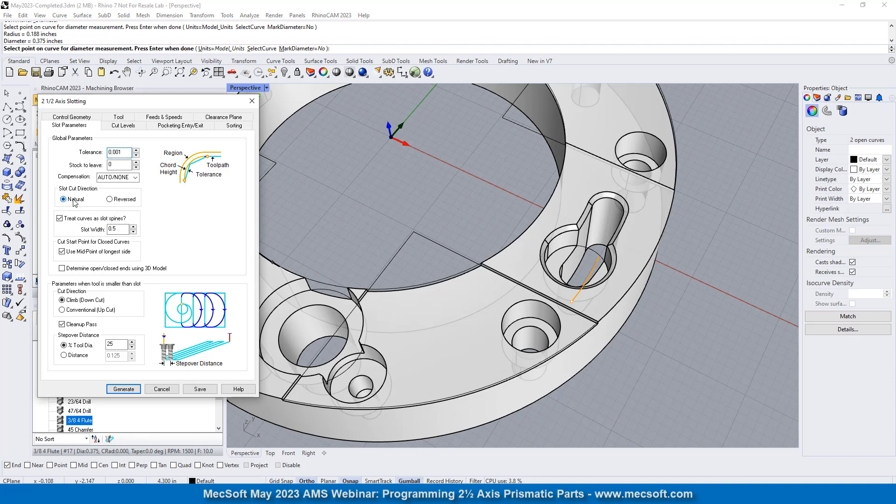
{"action": "left_click", "coordinate": [68, 199]}
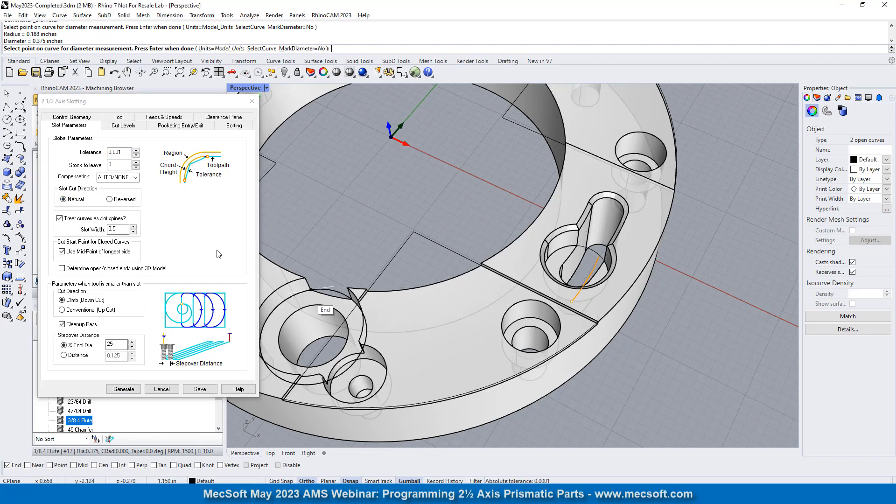
{"action": "left_click", "coordinate": [62, 251]}
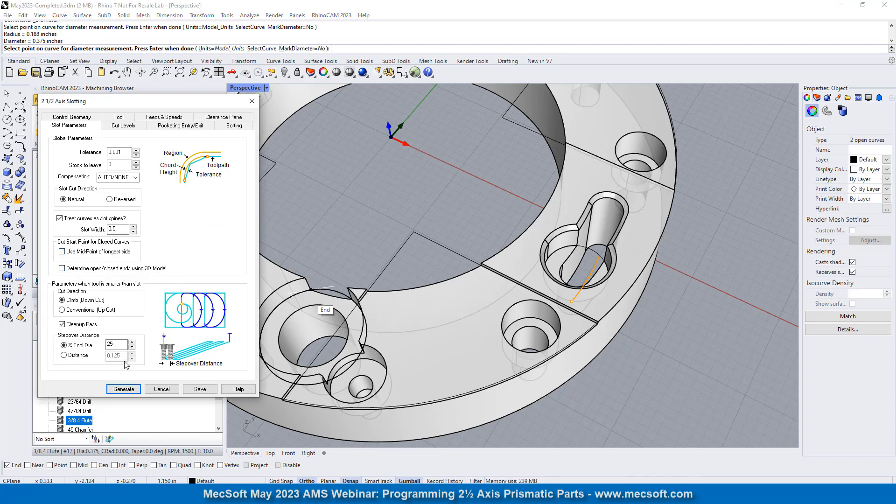
{"action": "mouse_move", "coordinate": [119, 350]}
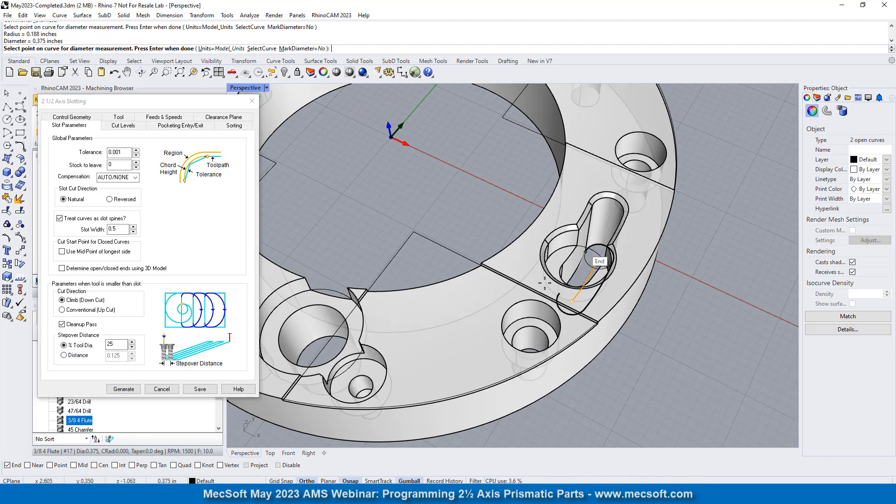
- Set the total cut depth to 1.0625 by picking an endpoint on the part's top and a near point on the bore's lower edge
{"action": "left_click", "coordinate": [123, 125]}
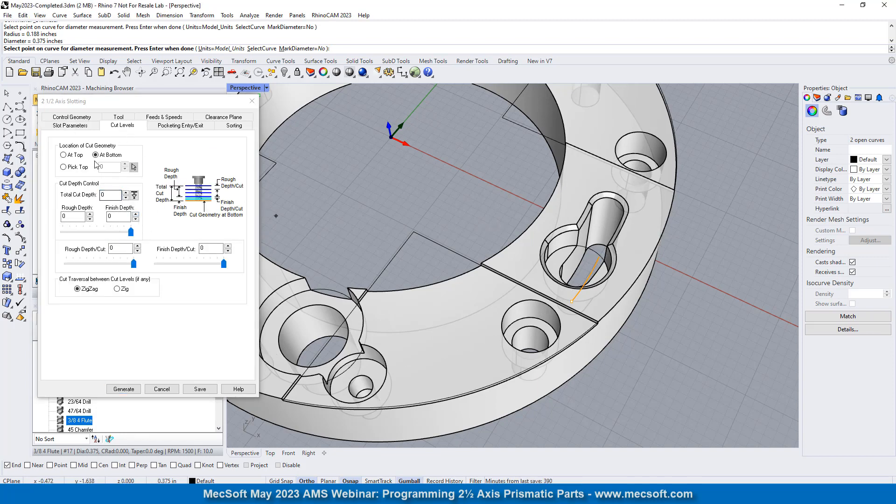
{"action": "left_click", "coordinate": [133, 195]}
{"action": "left_click", "coordinate": [598, 322]}
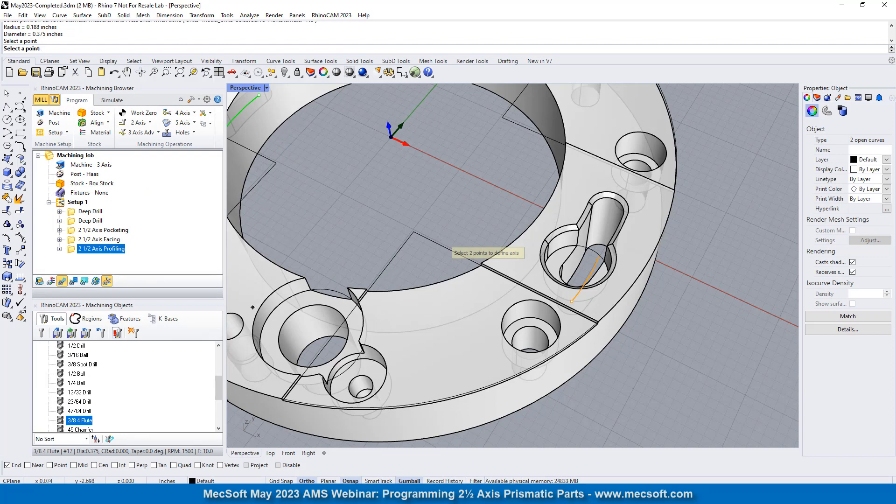
{"action": "left_click", "coordinate": [32, 467]}
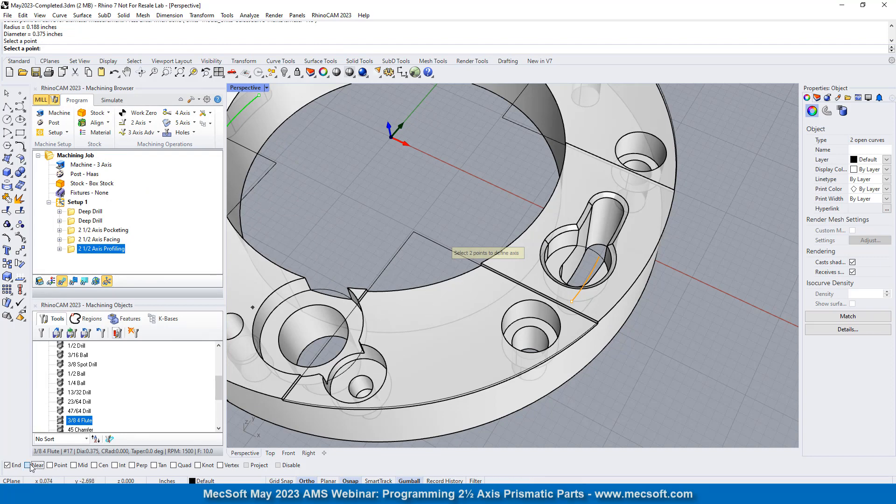
{"action": "left_click", "coordinate": [282, 122]}
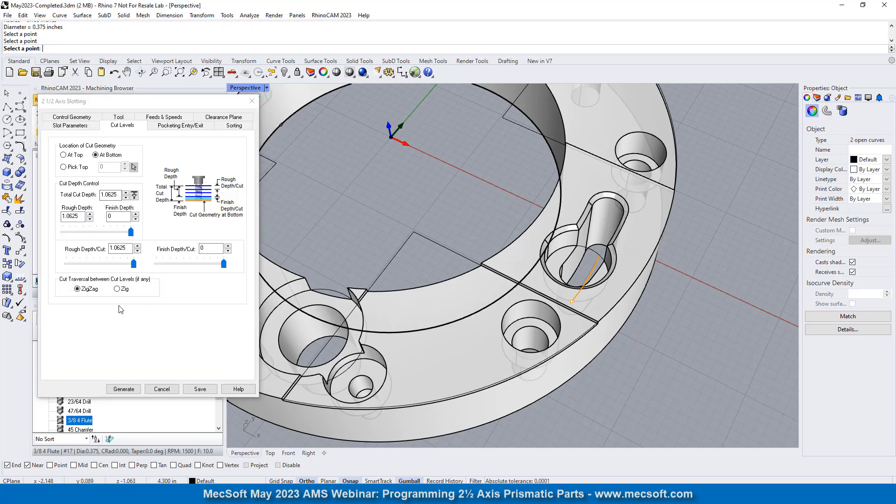
- Set the slotting operation's rough depth per cut to 0.125
{"action": "left_click", "coordinate": [127, 248]}
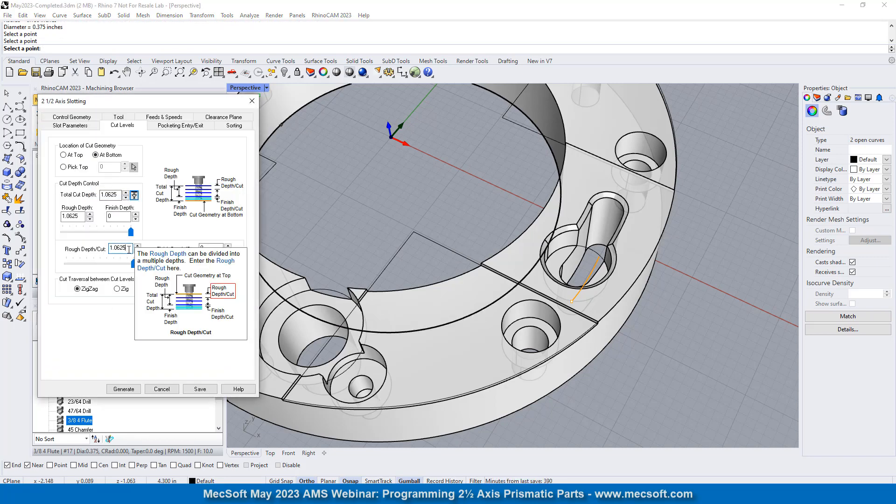
{"action": "type", "text": "0"}
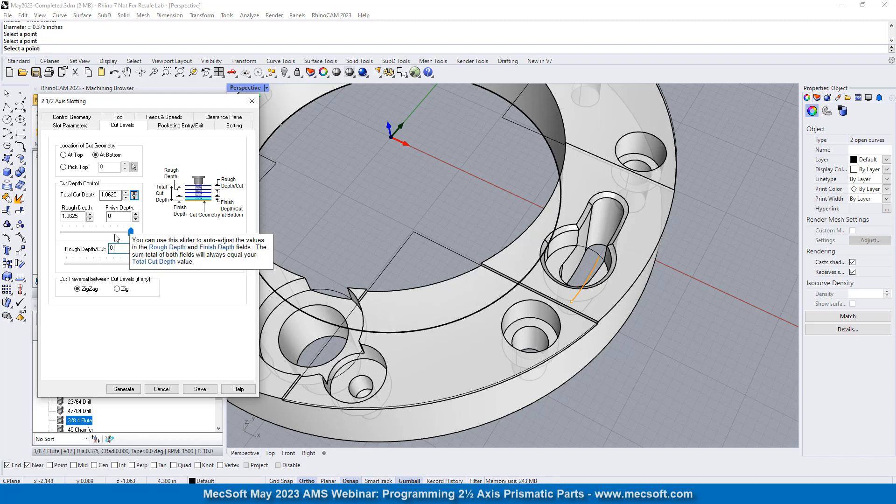
{"action": "type", "text": ".1125"}
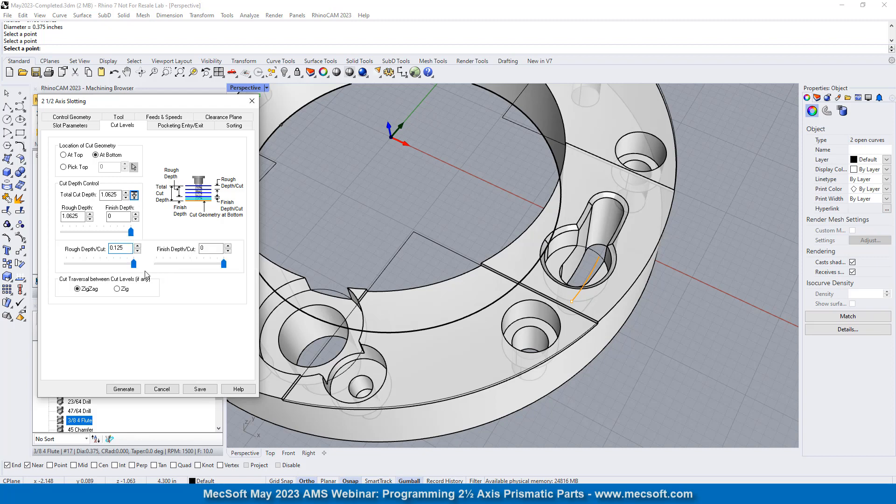
- Apply the entry/exit motions at all cut levels and generate the slotting toolpath
{"action": "left_click", "coordinate": [180, 127]}
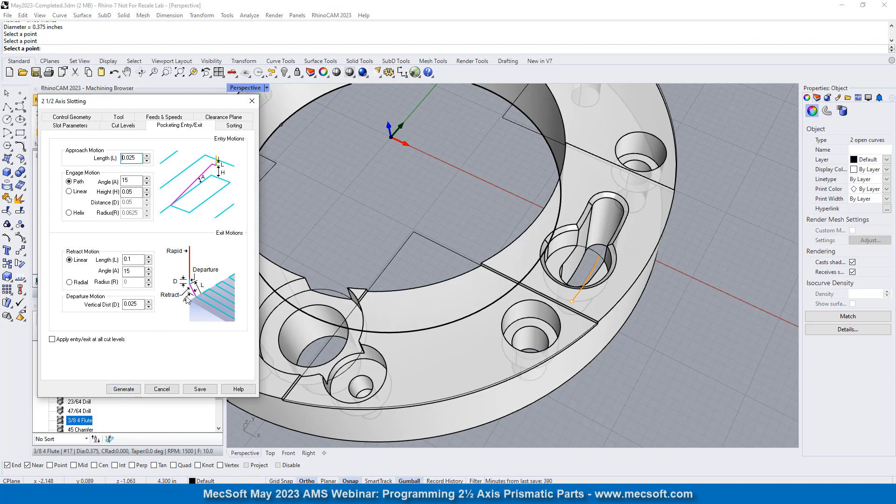
{"action": "left_click", "coordinate": [52, 339]}
{"action": "left_click", "coordinate": [131, 392]}
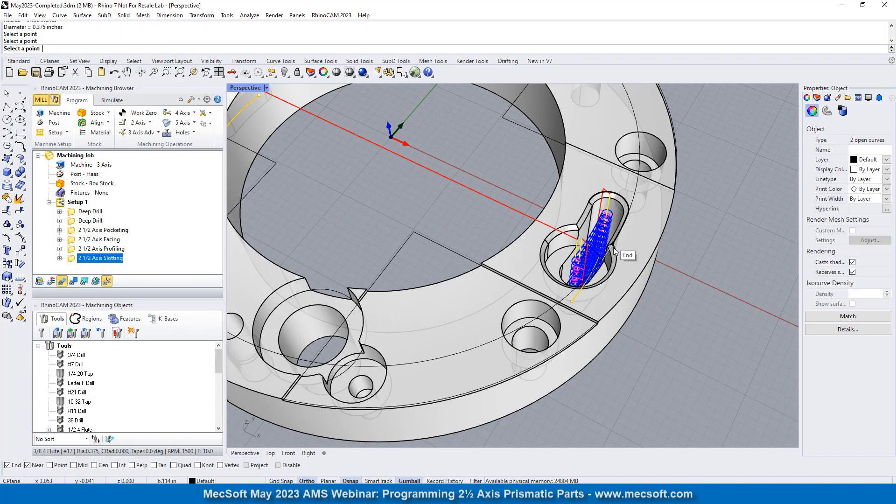
- Reopen the 2 1/2 Axis Slotting operation, set its slot width to 0.375 and regenerate the toolpath
{"action": "scroll", "coordinate": [563, 254], "scroll_direction": "up", "scroll_amount": 6}
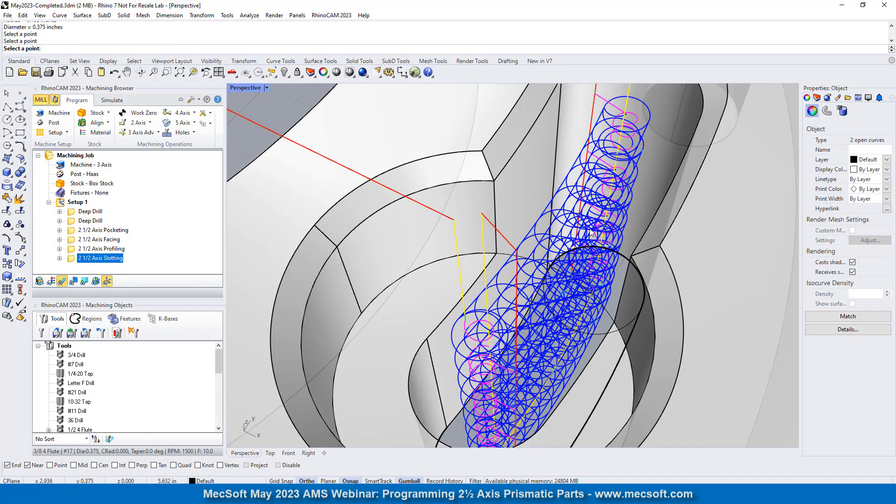
{"action": "mouse_move", "coordinate": [584, 229]}
{"action": "right_mouse_down"}
{"action": "mouse_move", "coordinate": [583, 282]}
{"action": "mouse_move", "coordinate": [593, 229]}
{"action": "right_mouse_up"}
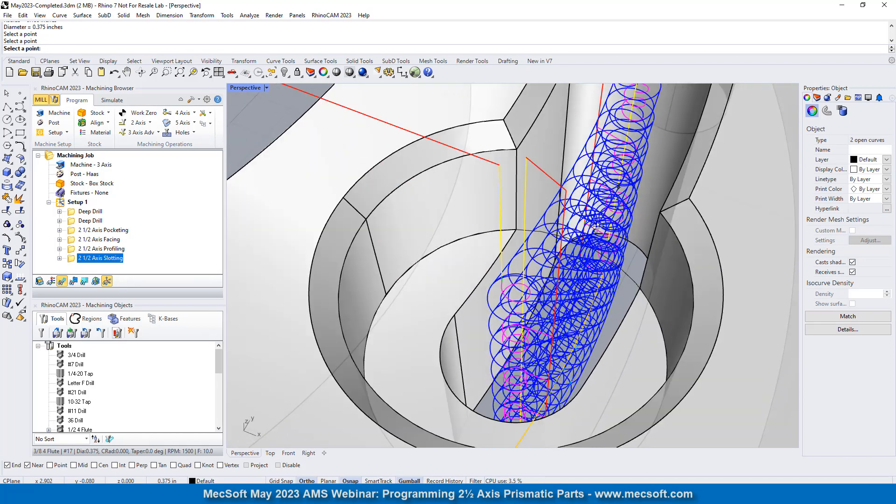
{"action": "double_click", "coordinate": [93, 258]}
{"action": "left_click_drag", "start_coordinate": [170, 102], "coordinate": [274, 97]}
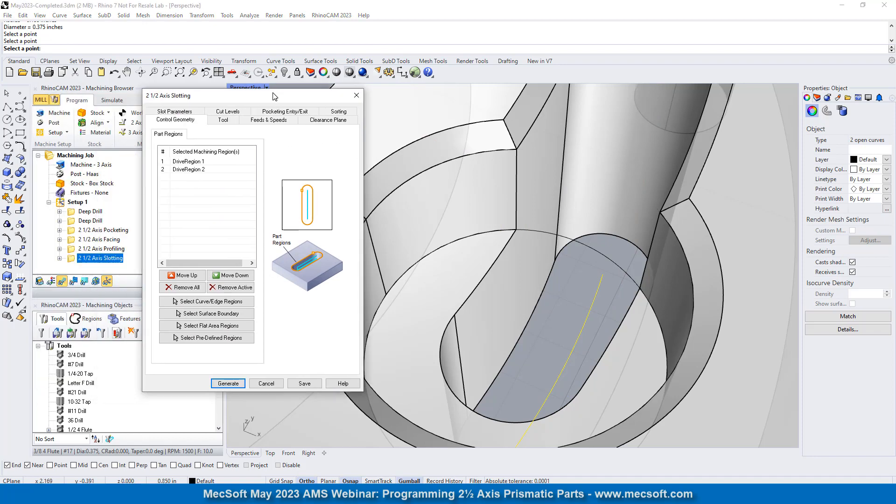
{"action": "left_click", "coordinate": [171, 112]}
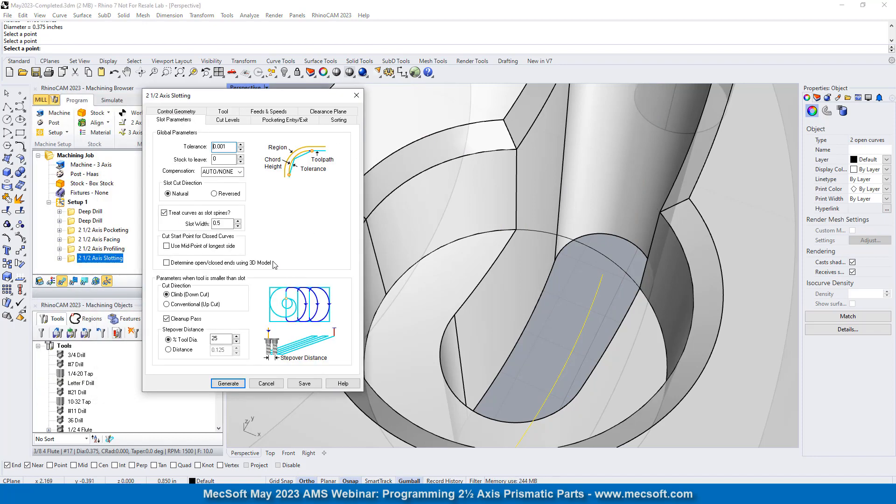
{"action": "double_click", "coordinate": [226, 224]}
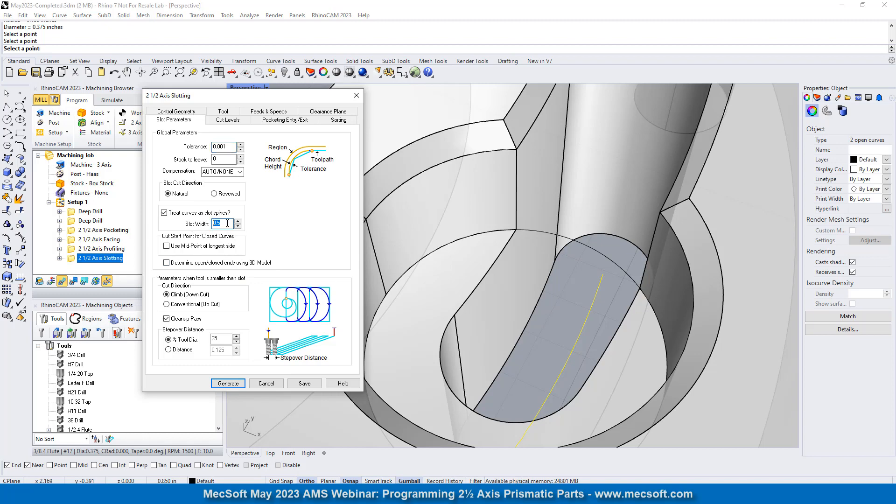
{"action": "mouse_move", "coordinate": [228, 223]}
{"action": "type", "text": "0.375"}
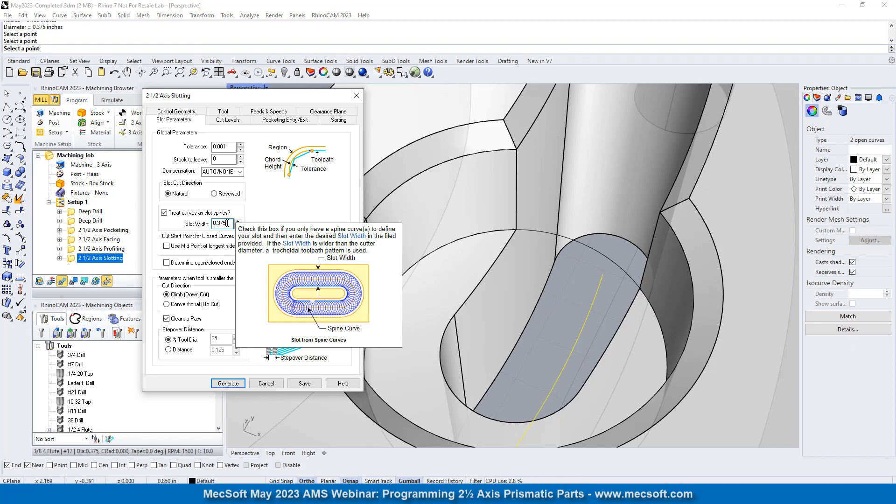
{"action": "left_click", "coordinate": [228, 384]}
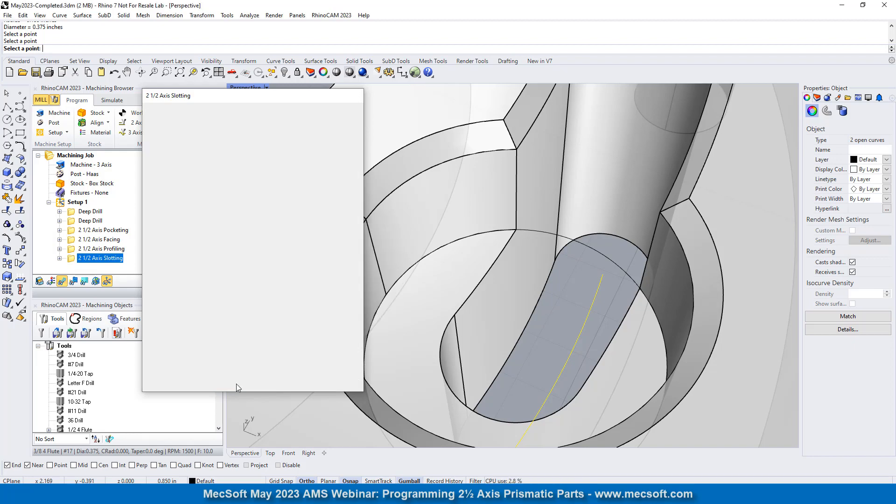
- Examine the regenerated slotting toolpath in both curved slots, checking its ramps and cut levels from the side and above
{"action": "scroll", "coordinate": [502, 357], "scroll_direction": "down", "scroll_amount": 5}
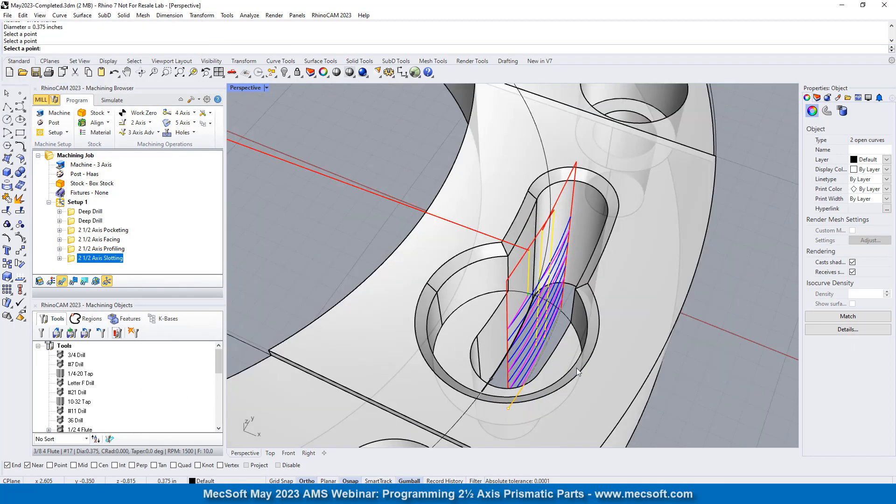
{"action": "right_click_drag", "start_coordinate": [577, 368], "coordinate": [461, 308]}
{"action": "left_click", "coordinate": [74, 281]}
{"action": "scroll", "coordinate": [464, 334], "scroll_direction": "down", "scroll_amount": 6}
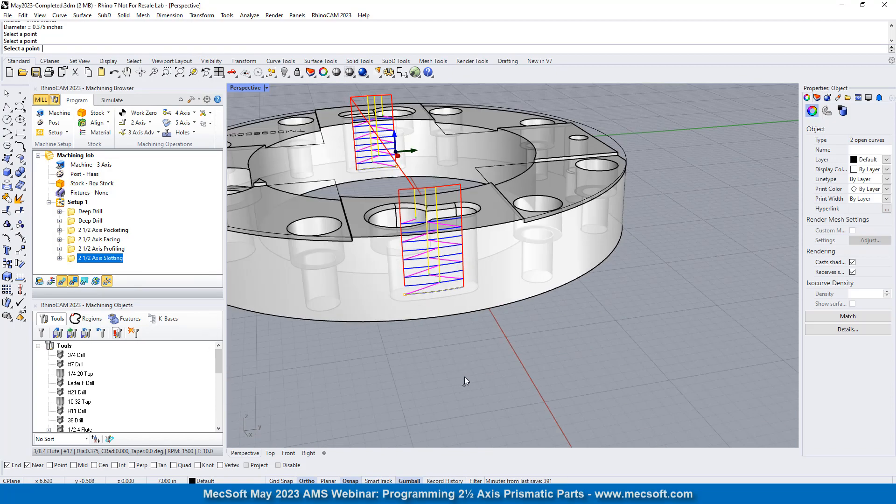
{"action": "right_click_drag", "start_coordinate": [464, 377], "coordinate": [464, 344]}
{"action": "scroll", "coordinate": [452, 183], "scroll_direction": "up", "scroll_amount": 5}
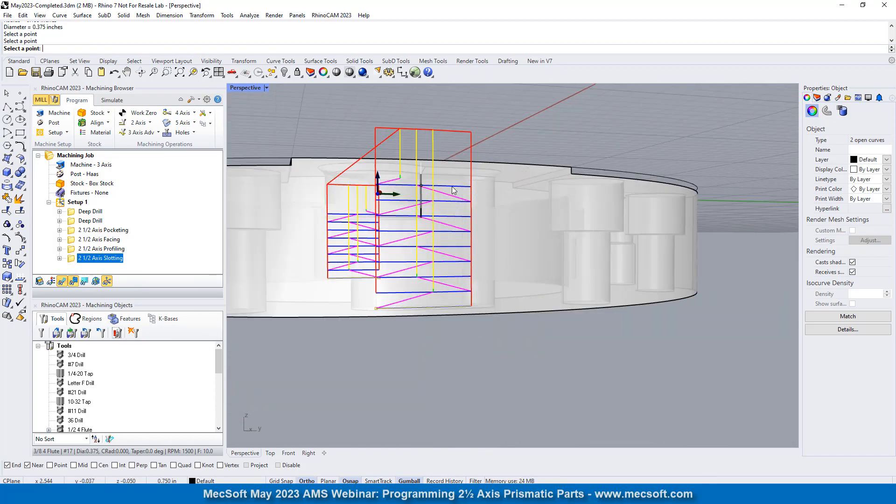
{"action": "right_click_drag", "start_coordinate": [404, 257], "coordinate": [566, 362]}
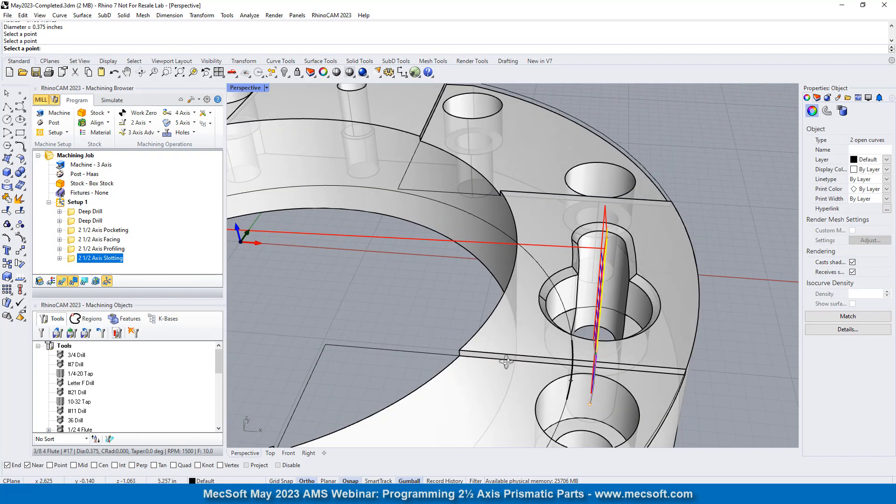
{"action": "scroll", "coordinate": [566, 304], "scroll_direction": "down", "scroll_amount": 7}
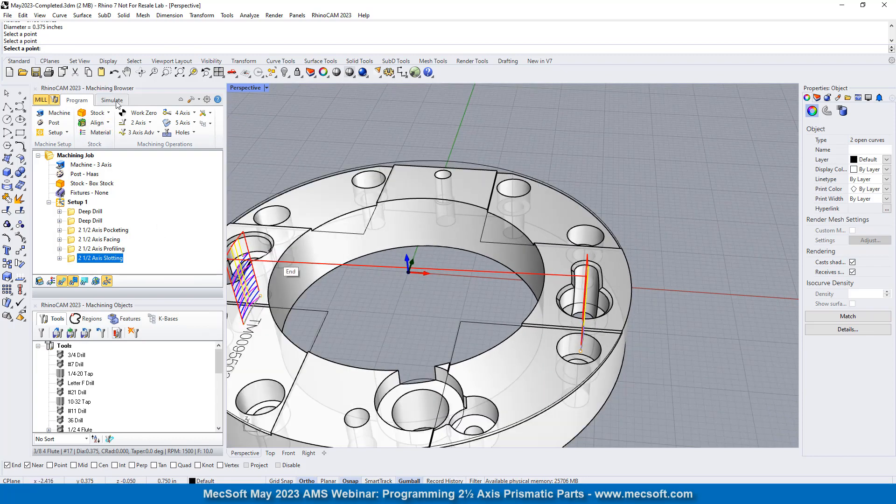
- Simulate the 2 1/2 Axis Slotting operation with the toolpath display turned off and inspect the material removal in both curved slots
{"action": "left_click", "coordinate": [115, 101]}
{"action": "scroll", "coordinate": [525, 230], "scroll_direction": "down", "scroll_amount": 2}
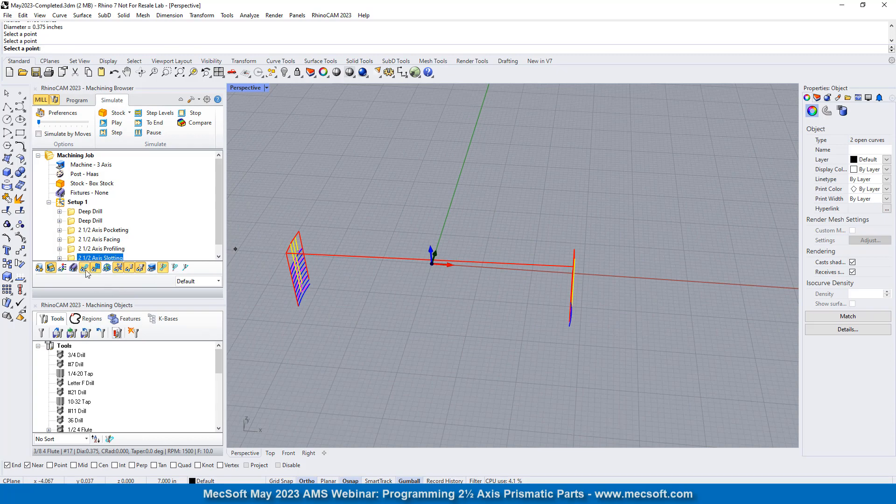
{"action": "left_click", "coordinate": [116, 123]}
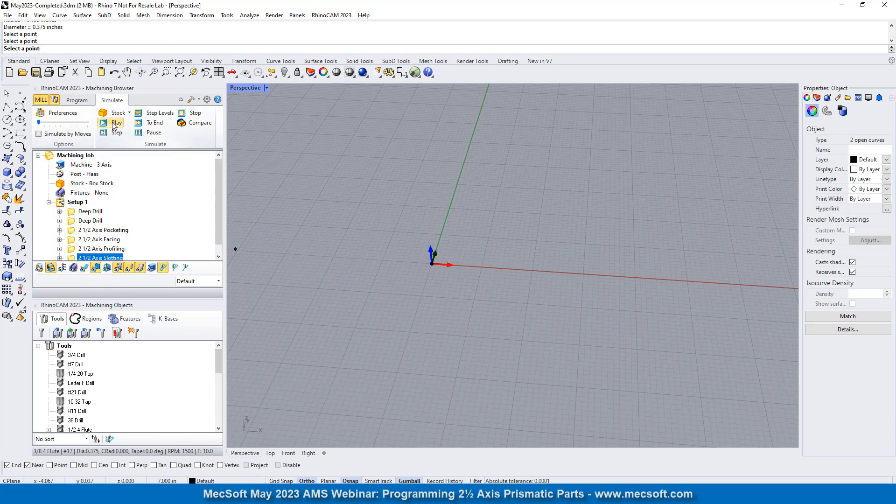
{"action": "scroll", "coordinate": [382, 276], "scroll_direction": "up", "scroll_amount": 5}
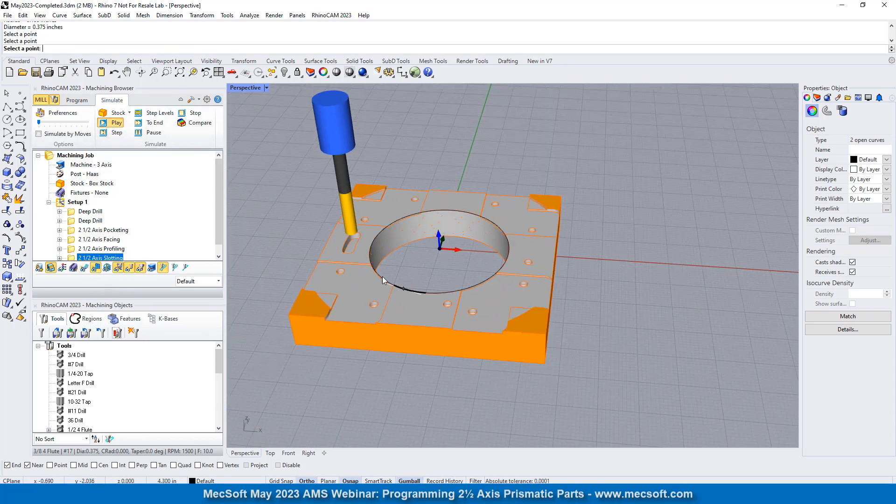
{"action": "scroll", "coordinate": [368, 265], "scroll_direction": "up", "scroll_amount": 3}
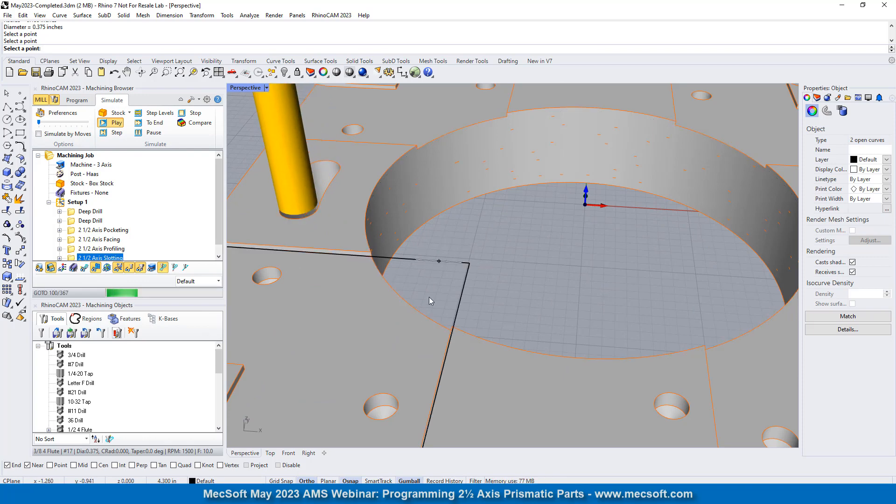
{"action": "right_click_drag", "start_coordinate": [359, 276], "coordinate": [439, 304]}
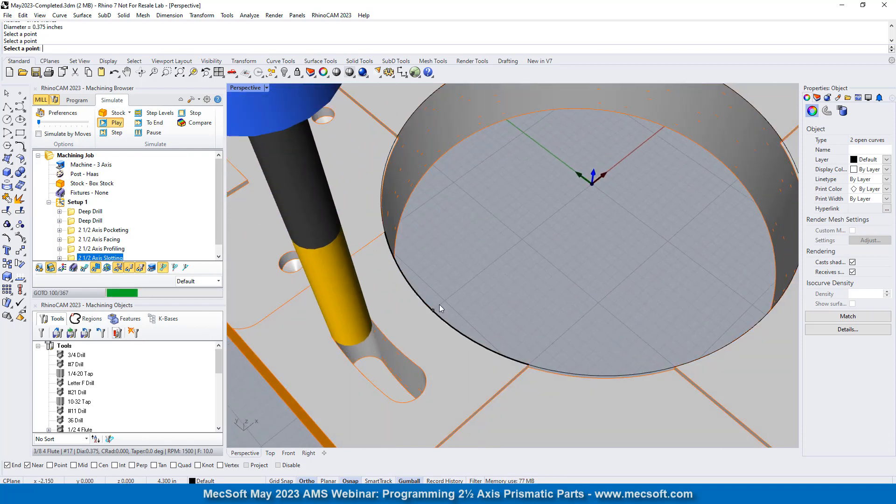
{"action": "right_click_drag", "start_coordinate": [581, 282], "coordinate": [506, 230]}
{"action": "scroll", "coordinate": [505, 230], "scroll_direction": "down", "scroll_amount": 5}
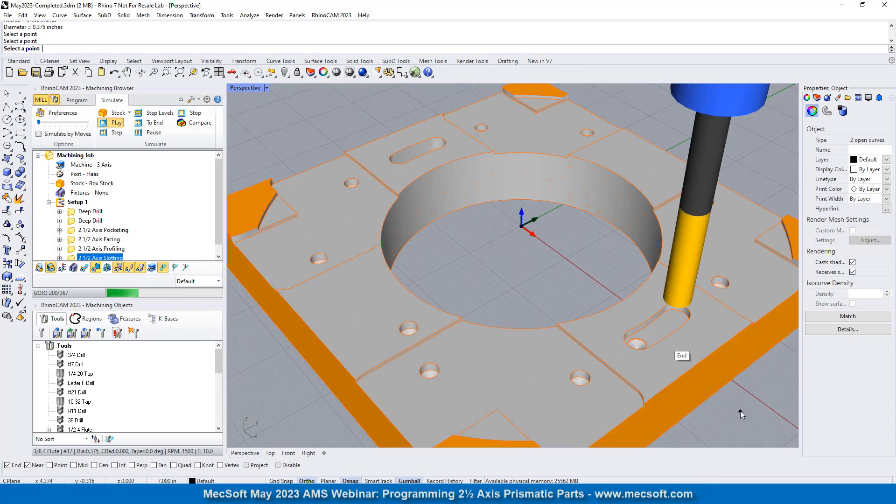
{"action": "scroll", "coordinate": [739, 409], "scroll_direction": "up", "scroll_amount": 5}
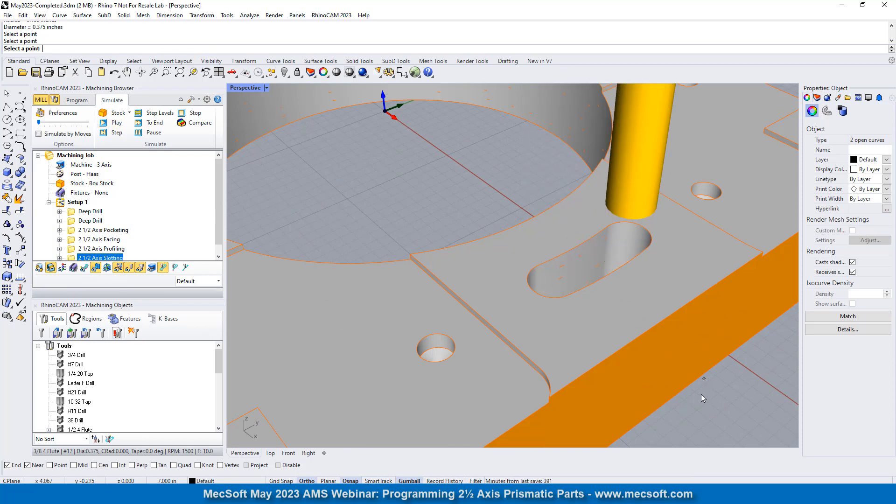
{"action": "right_click_drag", "start_coordinate": [701, 394], "coordinate": [574, 346]}
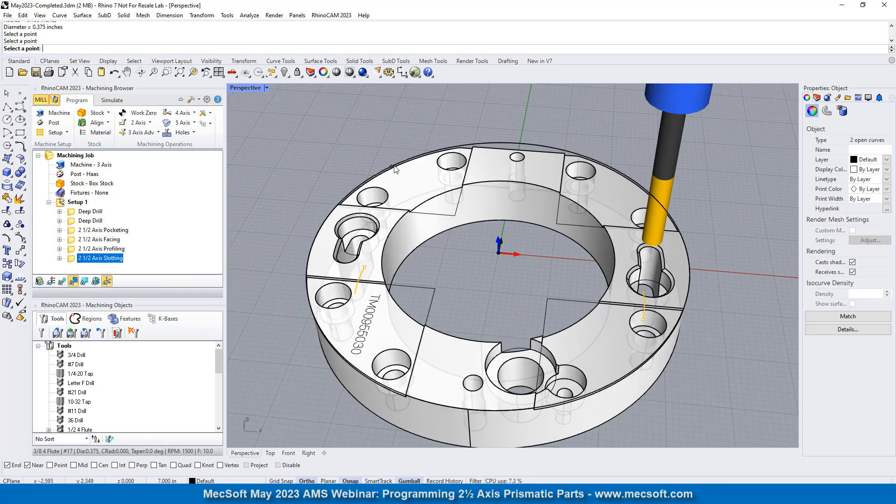
{"action": "key", "text": "Return"}
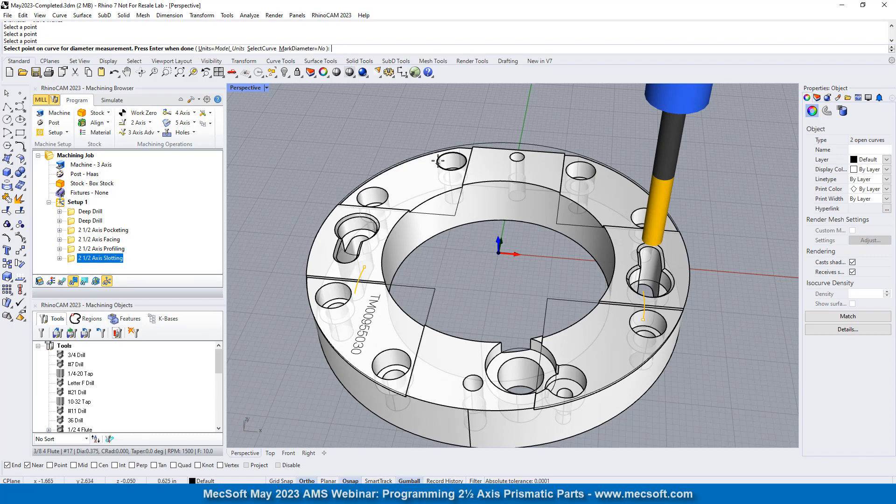
{"action": "scroll", "coordinate": [420, 144], "scroll_direction": "down", "scroll_amount": 3}
{"action": "right_click_drag", "start_coordinate": [420, 144], "coordinate": [496, 222]}
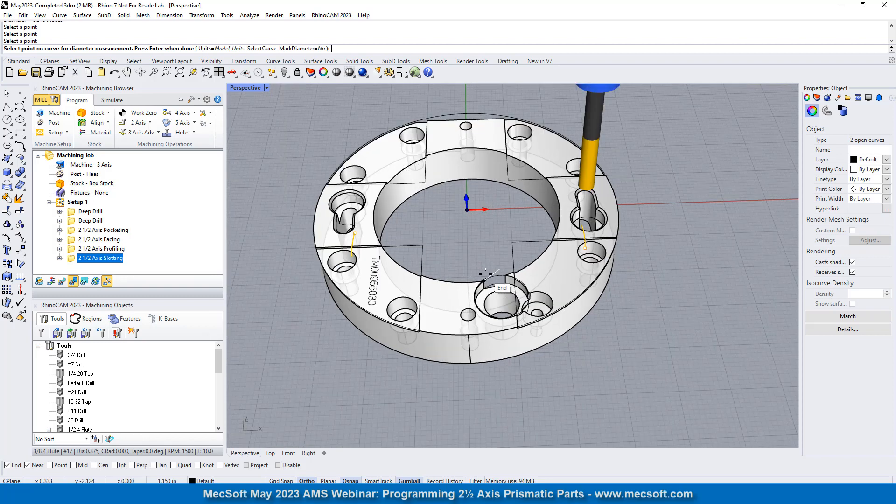
{"action": "scroll", "coordinate": [485, 276], "scroll_direction": "up", "scroll_amount": 3}
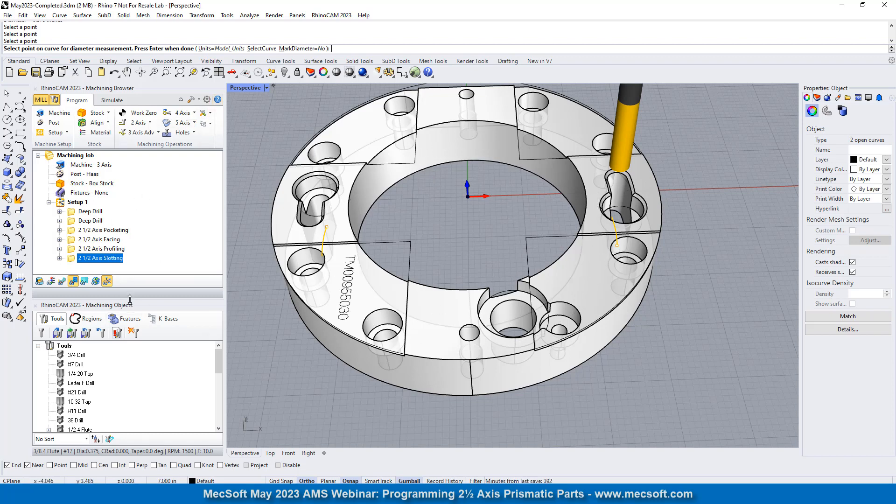
- Hide the Machining Objects browser so the Machining Browser takes up the full panel height
{"action": "left_click_drag", "start_coordinate": [130, 300], "coordinate": [145, 350]}
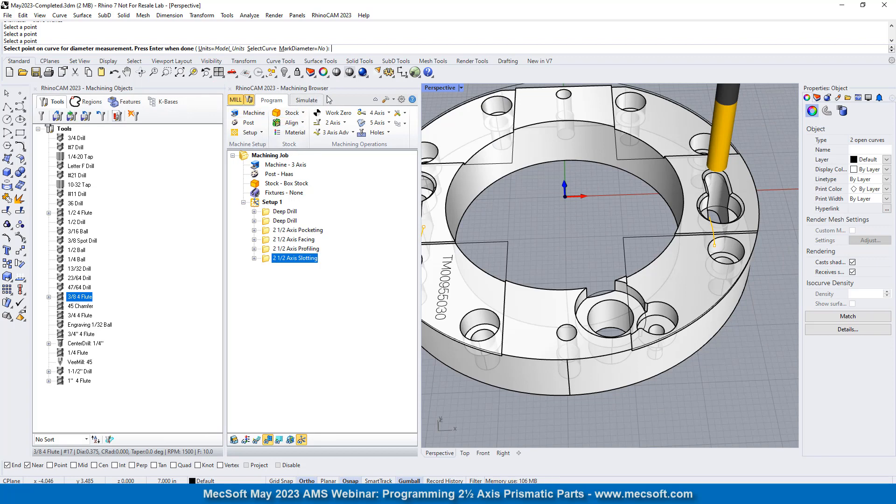
{"action": "left_click_drag", "start_coordinate": [341, 87], "coordinate": [118, 266]}
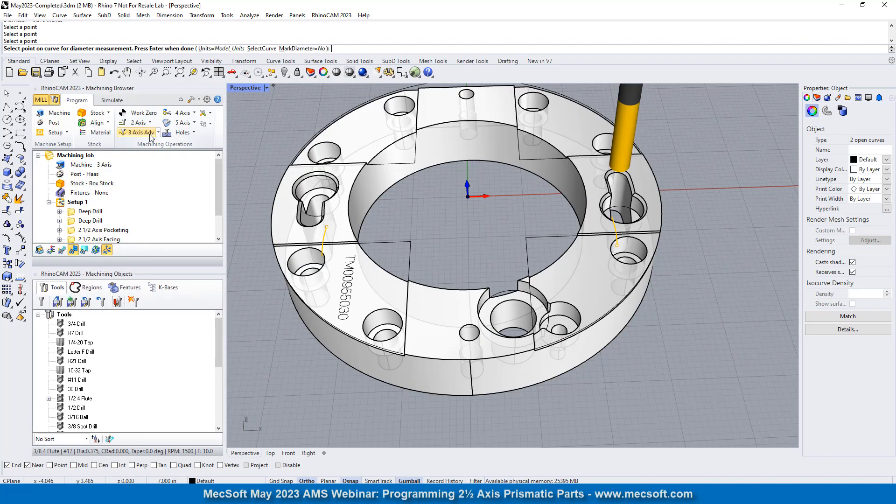
{"action": "left_click", "coordinate": [55, 100]}
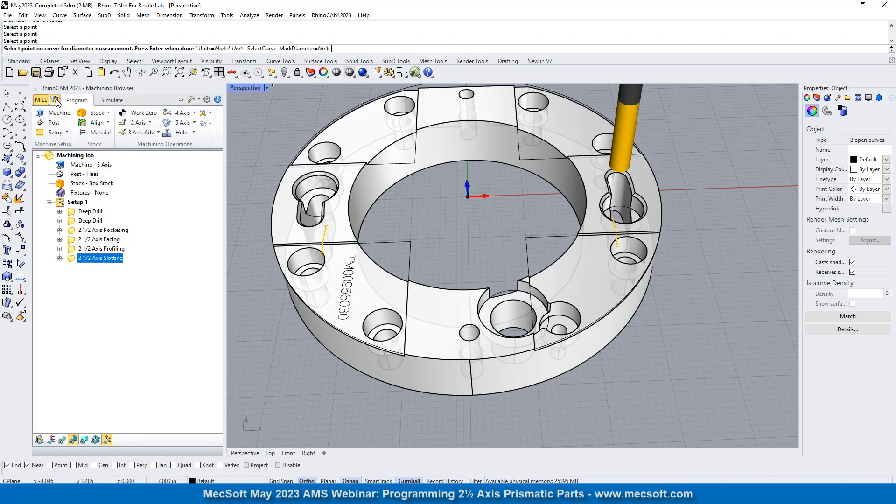
- Create a 2 1/2 Axis Pocketing operation, clear its part regions and begin picking curve/edge regions around the large counterbored hole beside the notch
{"action": "left_click", "coordinate": [140, 122]}
{"action": "left_click", "coordinate": [235, 140]}
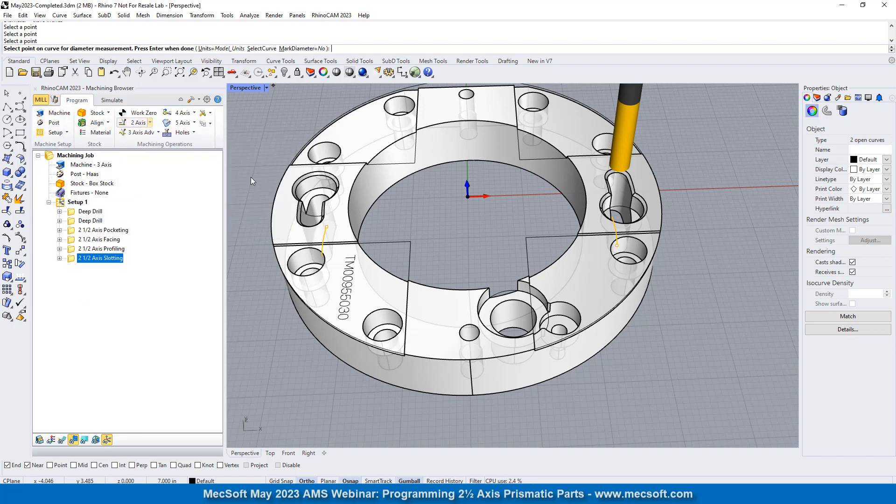
{"action": "left_click", "coordinate": [78, 294]}
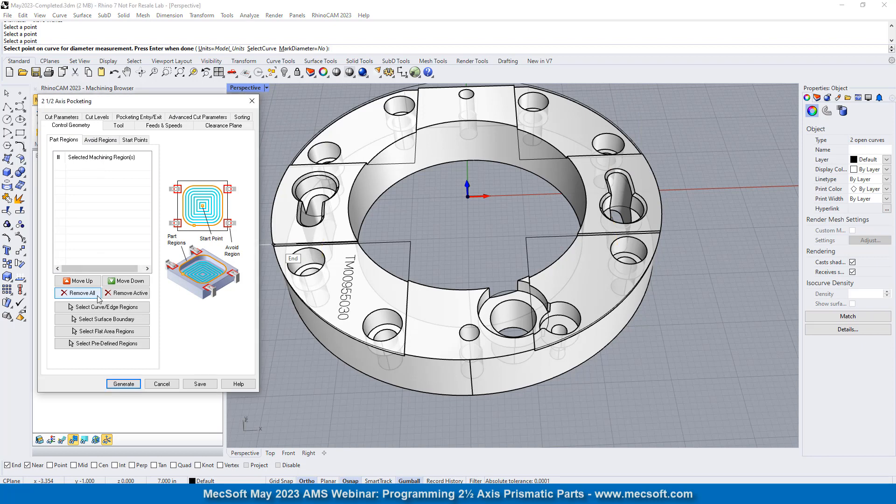
{"action": "left_click", "coordinate": [114, 307]}
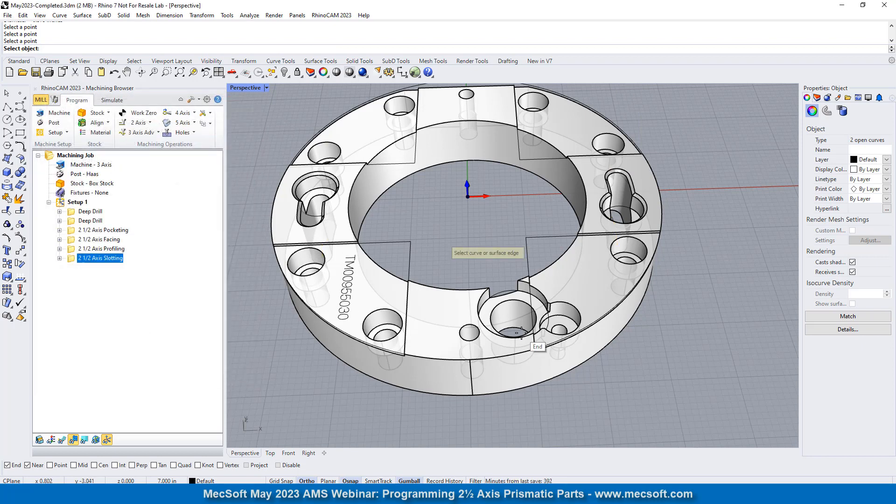
{"action": "scroll", "coordinate": [489, 306], "scroll_direction": "up", "scroll_amount": 5}
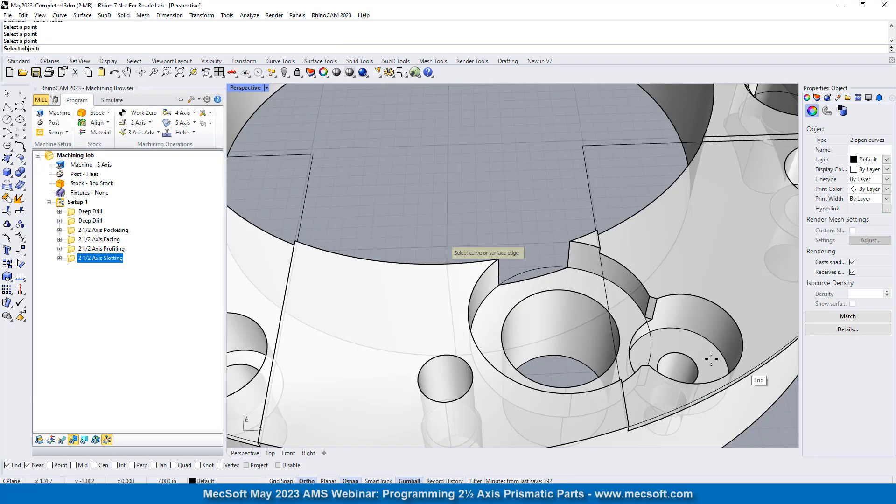
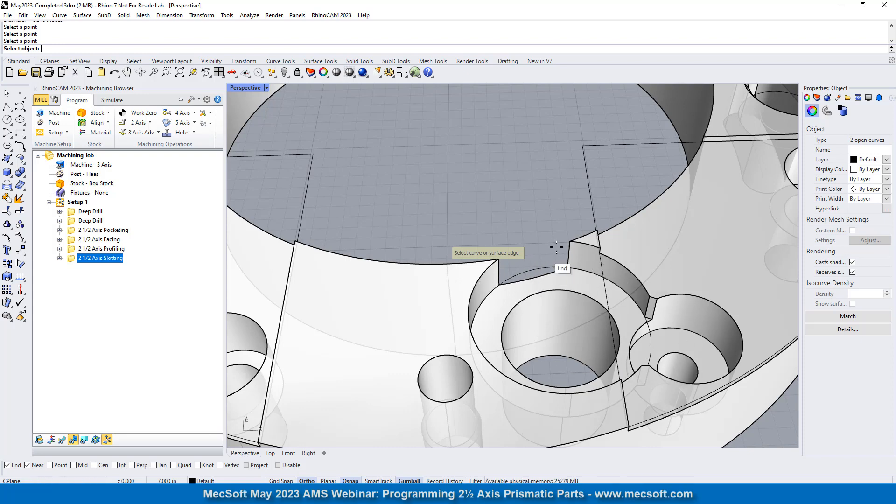
- Restart picking curve/edge regions and select the floor circle of the large counterbored hole beside the notch
{"action": "right_click", "coordinate": [534, 257]}
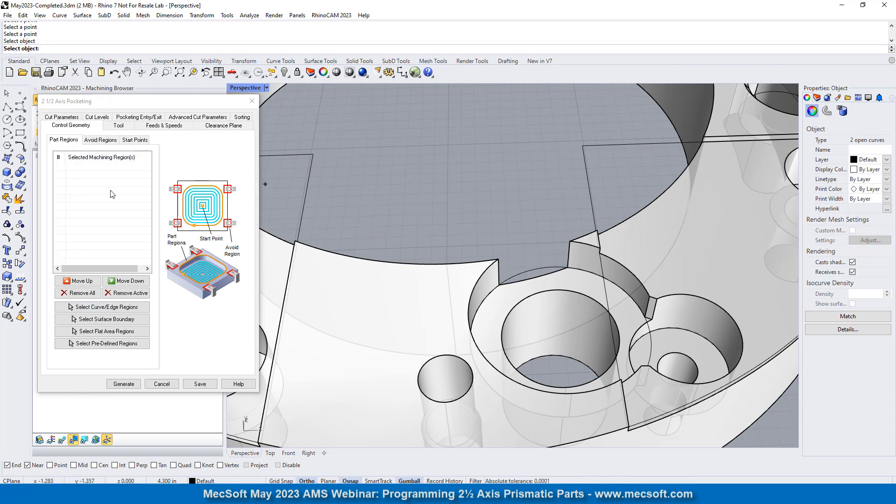
{"action": "left_click", "coordinate": [107, 307]}
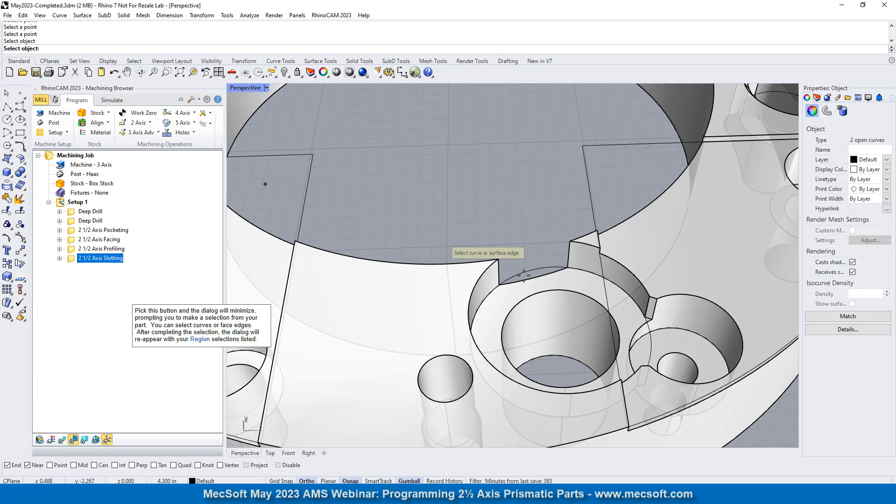
{"action": "left_click", "coordinate": [524, 272]}
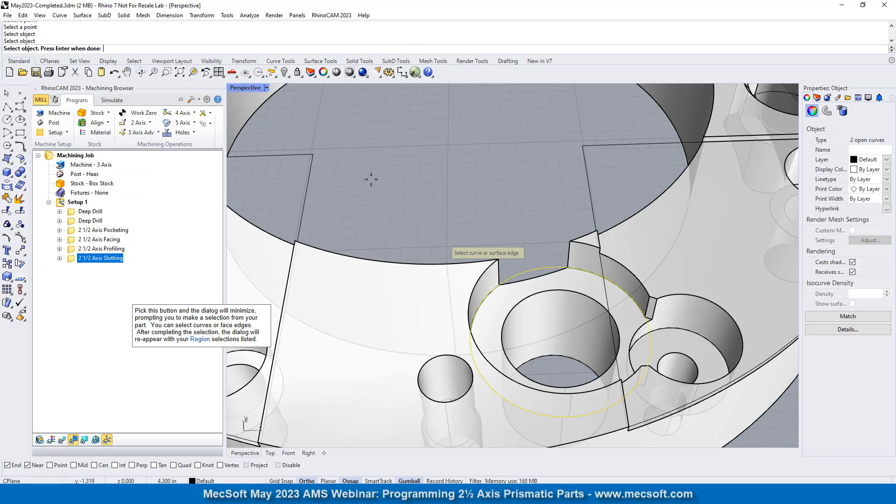
- Add the floor circles of the adjoining smaller counterbored hole and the next counterbored hole before the keyhole-shaped pocket to the regions
{"action": "scroll", "coordinate": [368, 181], "scroll_direction": "down", "scroll_amount": 4}
{"action": "scroll", "coordinate": [525, 255], "scroll_direction": "up", "scroll_amount": 4}
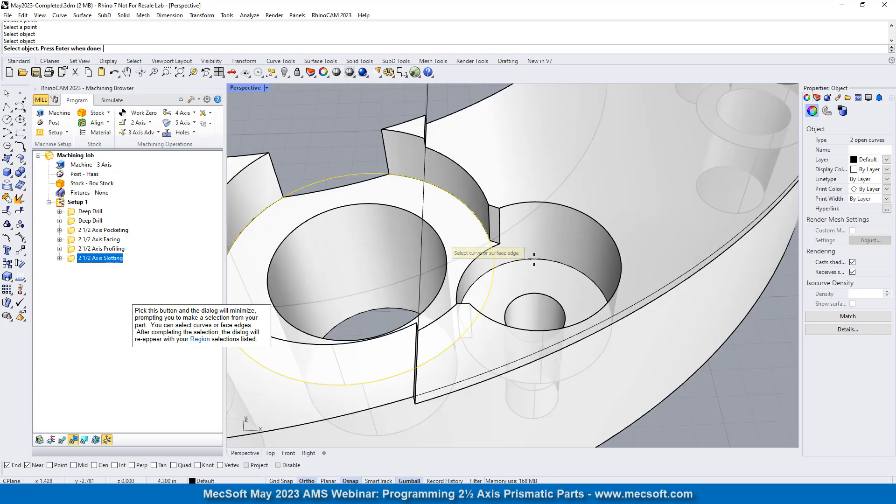
{"action": "left_click", "coordinate": [535, 259]}
{"action": "scroll", "coordinate": [403, 348], "scroll_direction": "down", "scroll_amount": 4}
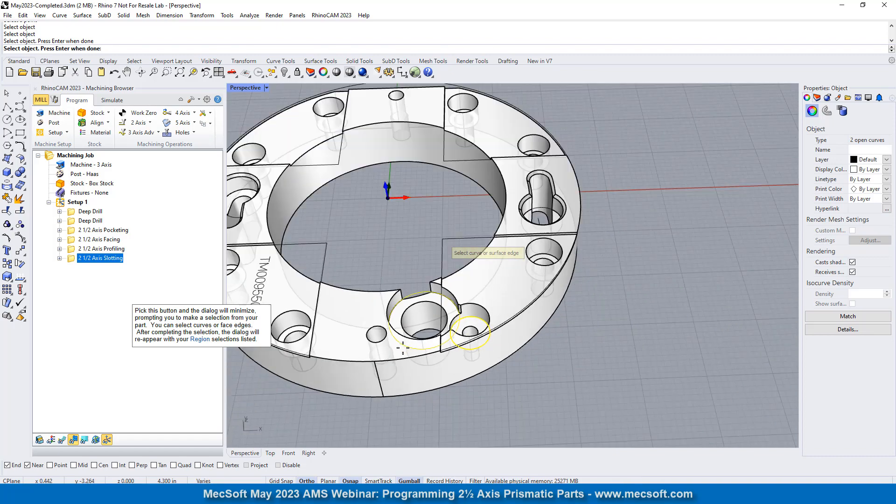
{"action": "scroll", "coordinate": [537, 253], "scroll_direction": "up", "scroll_amount": 4}
{"action": "left_click", "coordinate": [531, 253]}
{"action": "scroll", "coordinate": [531, 253], "scroll_direction": "down", "scroll_amount": 4}
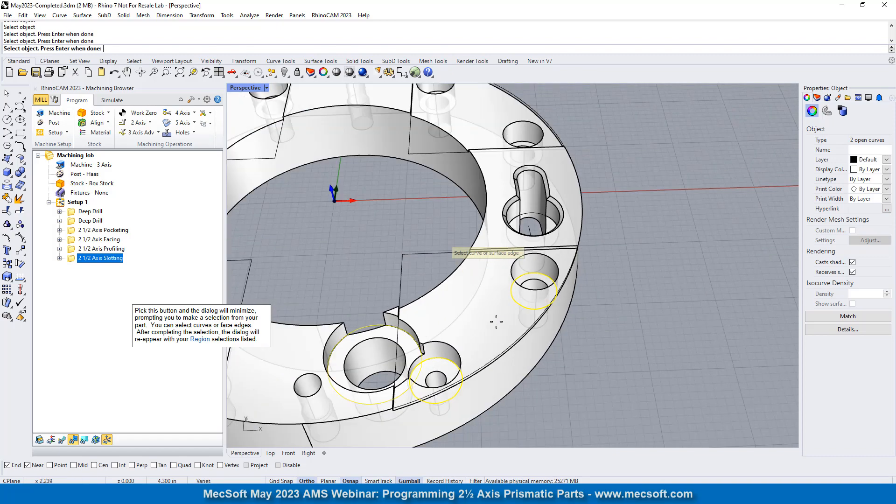
- Add the floor circles of the keyhole-shaped pocket on the positive X side and the three counterbored holes around the ring's far side
{"action": "scroll", "coordinate": [488, 239], "scroll_direction": "up", "scroll_amount": 6}
{"action": "left_click", "coordinate": [487, 238]}
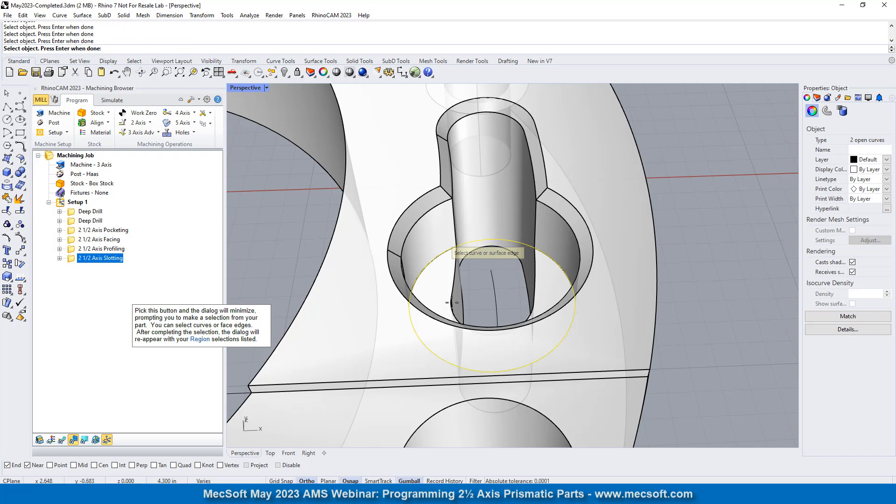
{"action": "scroll", "coordinate": [559, 290], "scroll_direction": "down", "scroll_amount": 4}
{"action": "scroll", "coordinate": [523, 286], "scroll_direction": "up", "scroll_amount": 5}
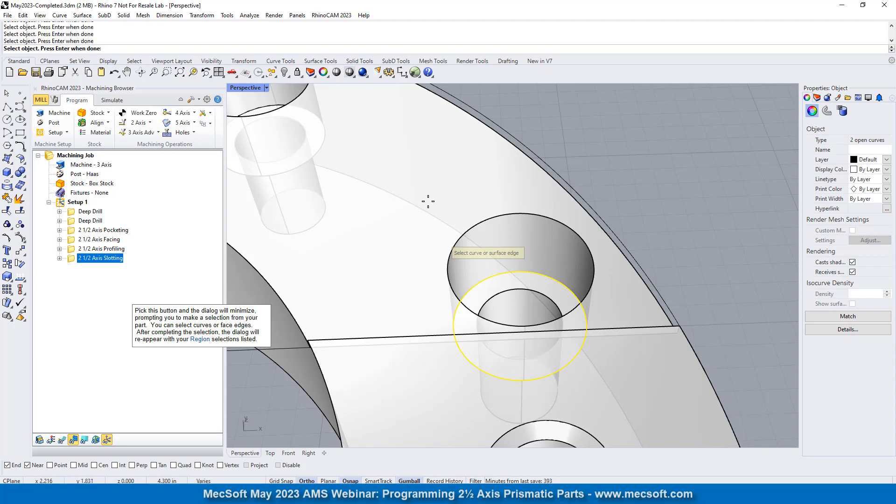
{"action": "scroll", "coordinate": [428, 201], "scroll_direction": "down", "scroll_amount": 5}
{"action": "scroll", "coordinate": [466, 184], "scroll_direction": "up", "scroll_amount": 5}
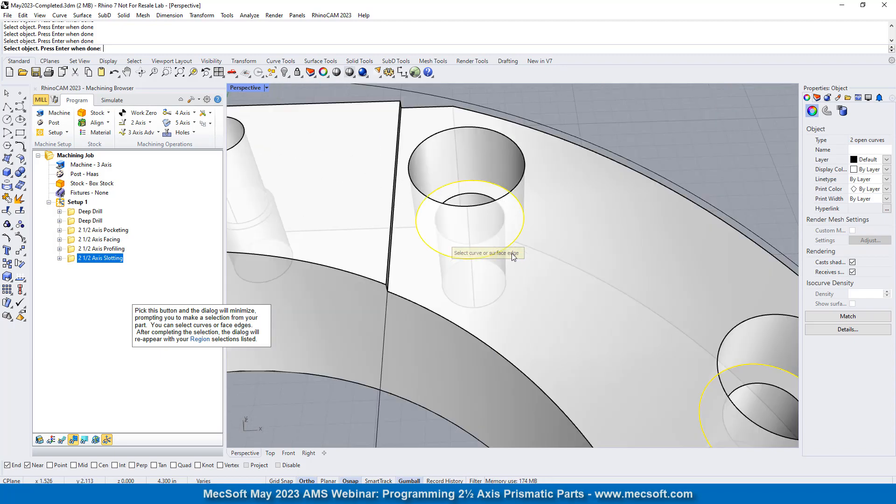
{"action": "scroll", "coordinate": [514, 257], "scroll_direction": "down", "scroll_amount": 5}
{"action": "scroll", "coordinate": [453, 190], "scroll_direction": "up", "scroll_amount": 5}
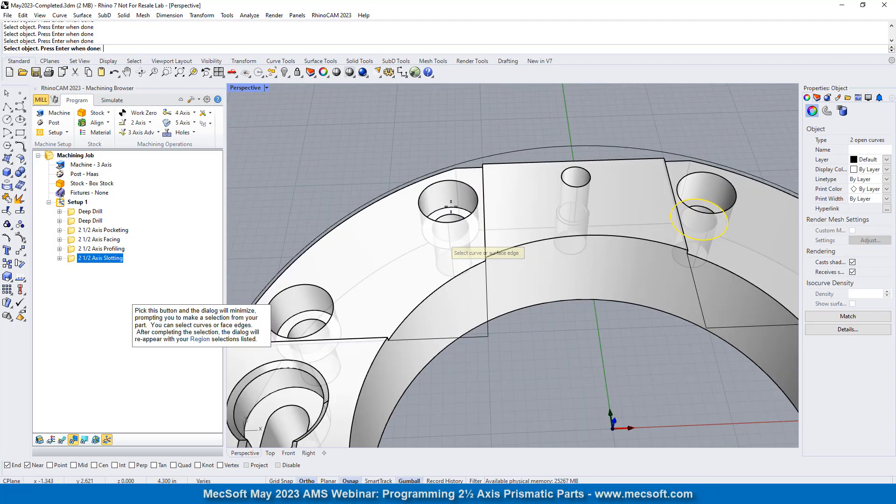
{"action": "scroll", "coordinate": [497, 209], "scroll_direction": "down", "scroll_amount": 5}
- Add the floor circle of the opposite keyhole-shaped pocket, choosing the curve instead of the polysurface edge
{"action": "scroll", "coordinate": [503, 252], "scroll_direction": "up", "scroll_amount": 6}
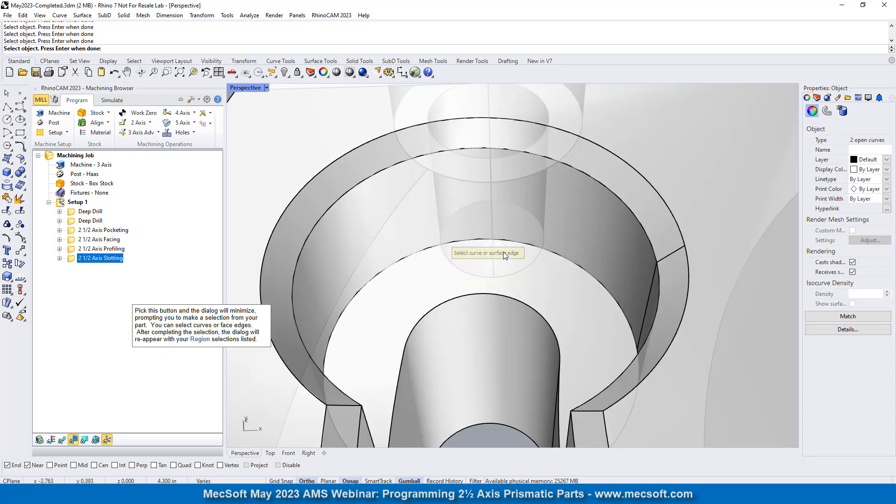
{"action": "left_click", "coordinate": [410, 258]}
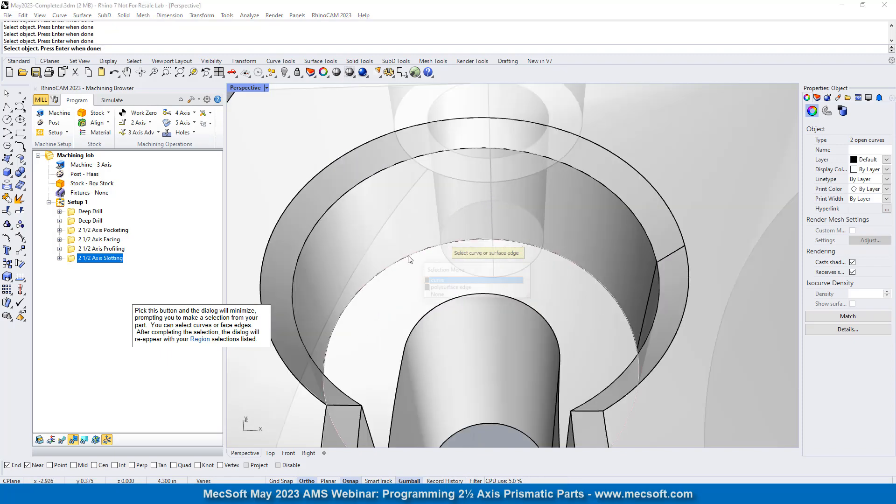
{"action": "left_click", "coordinate": [434, 282]}
{"action": "scroll", "coordinate": [474, 275], "scroll_direction": "down", "scroll_amount": 5}
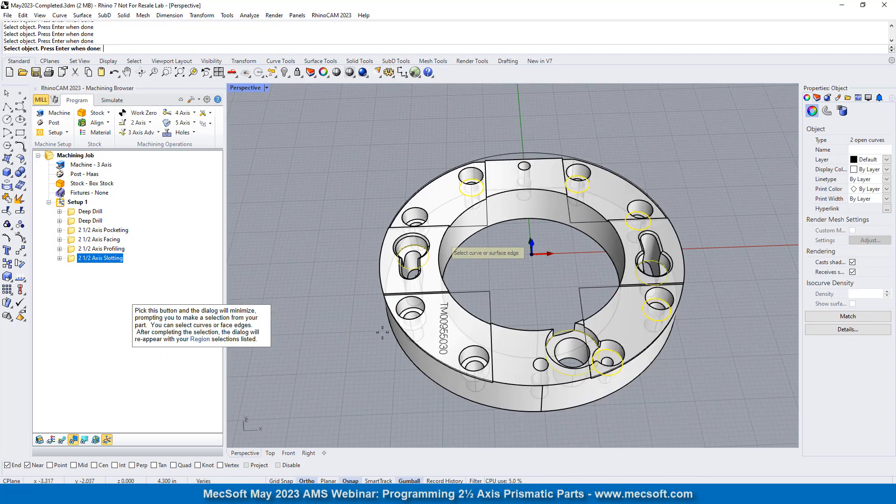
- Add the floor circles of the two counterbored holes on either side of the engraved text and finish the region selection
{"action": "scroll", "coordinate": [474, 275], "scroll_direction": "up", "scroll_amount": 7}
{"action": "left_click", "coordinate": [483, 267]}
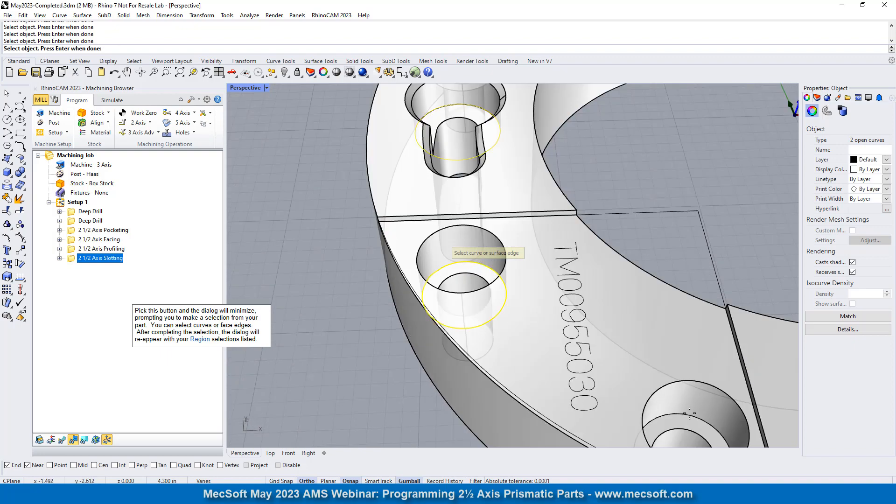
{"action": "scroll", "coordinate": [390, 276], "scroll_direction": "down", "scroll_amount": 5}
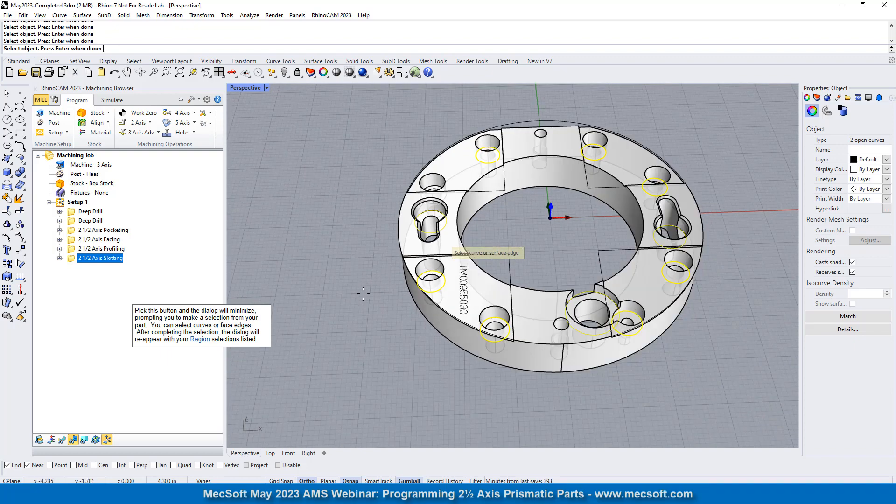
{"action": "scroll", "coordinate": [548, 335], "scroll_direction": "up", "scroll_amount": 3}
{"action": "key", "text": "Return"}
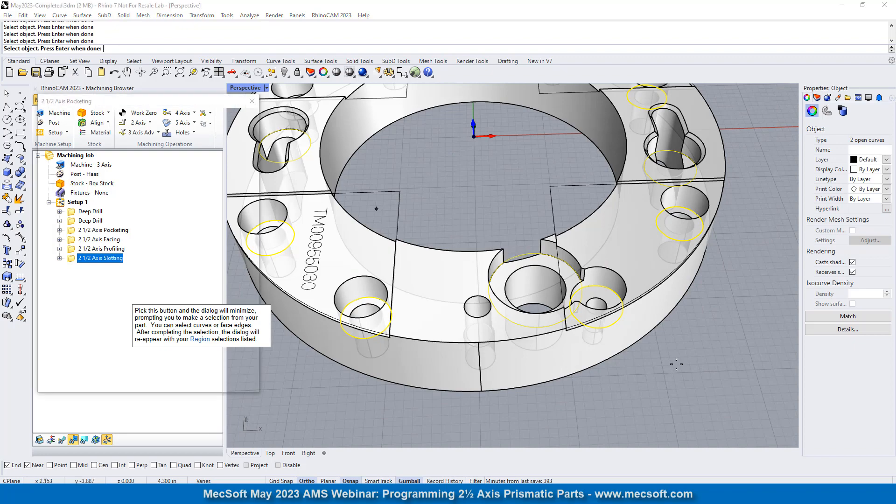
{"action": "scroll", "coordinate": [545, 333], "scroll_direction": "down", "scroll_amount": 5}
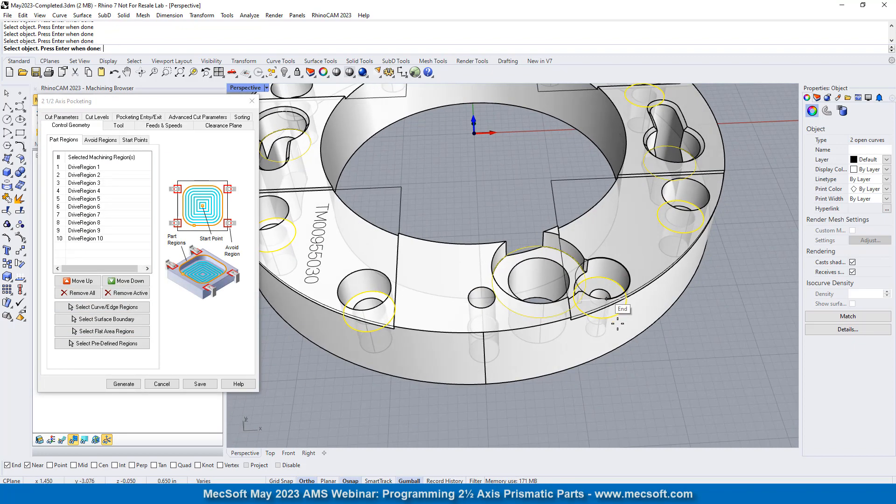
- Check the circles of the first two drive regions with the diameter measurement command, then end the measurement
{"action": "left_click", "coordinate": [98, 168]}
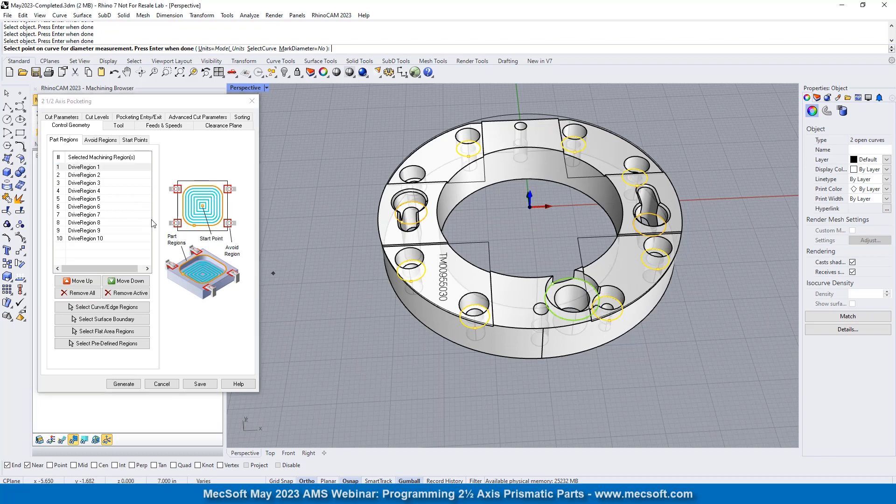
{"action": "right_click_drag", "start_coordinate": [651, 337], "coordinate": [649, 355]}
{"action": "left_click", "coordinate": [88, 176]}
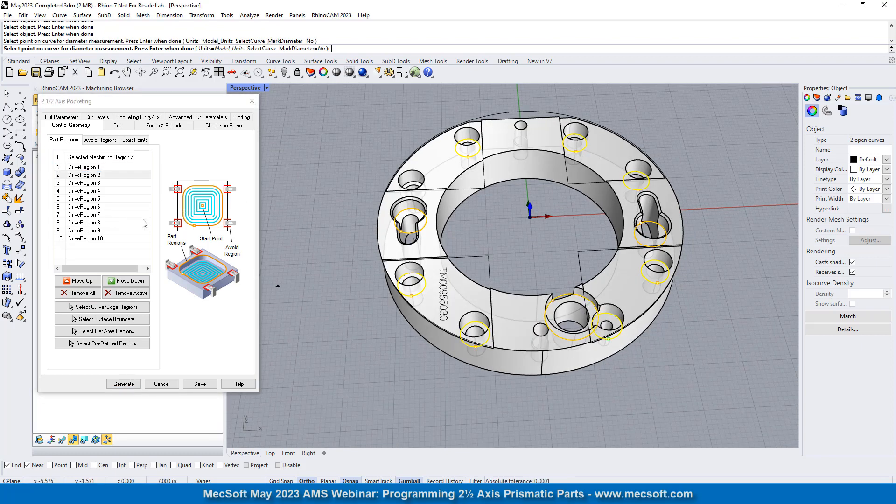
{"action": "right_click", "coordinate": [290, 124]}
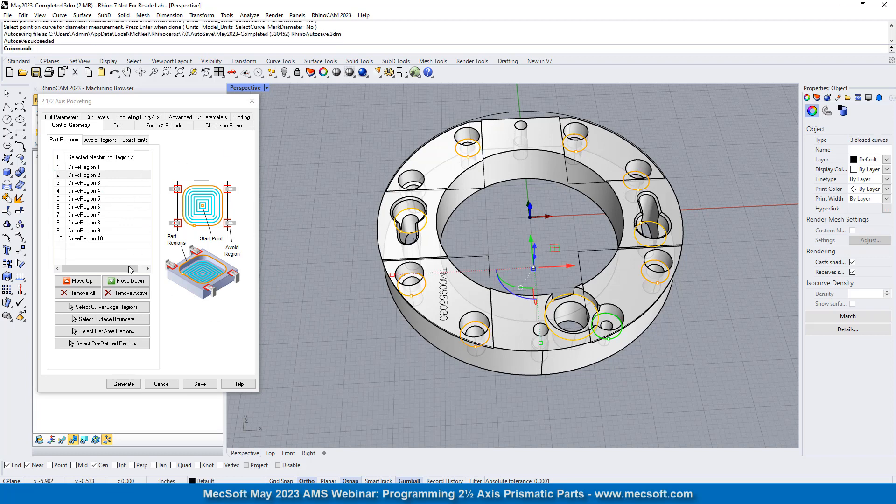
- Highlight the drive regions one after another, from DriveRegion 1 to DriveRegion 10, and check their floor circles on the ring
{"action": "left_click", "coordinate": [82, 168]}
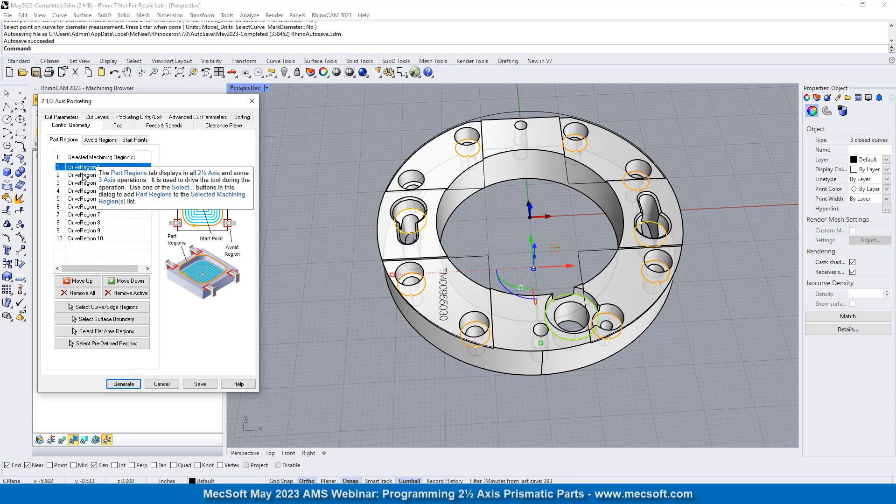
{"action": "left_click", "coordinate": [83, 175]}
{"action": "left_click", "coordinate": [87, 184]}
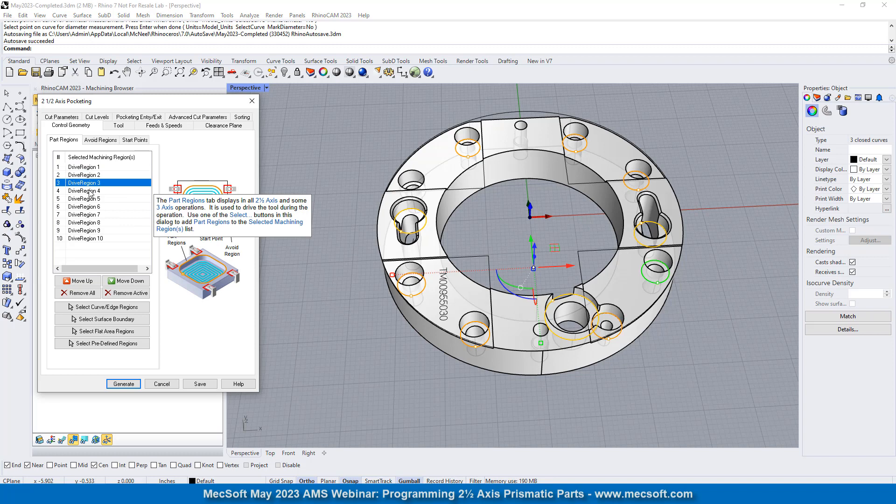
{"action": "left_click", "coordinate": [89, 191]}
{"action": "key", "text": "Down"}
{"action": "key", "text": "Down"}
{"action": "key", "text": "Down"}
{"action": "key", "text": "Down"}
{"action": "key", "text": "Down"}
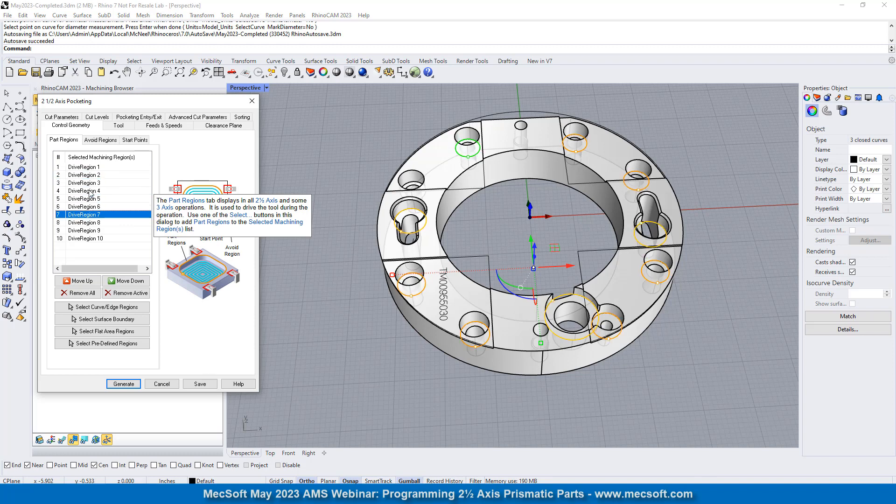
{"action": "key", "text": "Down"}
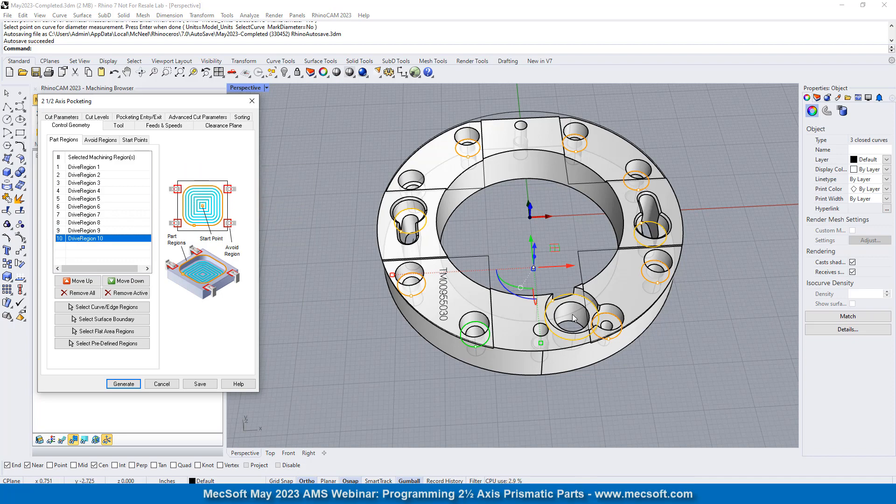
{"action": "mouse_move", "coordinate": [556, 305]}
{"action": "right_mouse_down"}
{"action": "mouse_move", "coordinate": [537, 285]}
{"action": "mouse_move", "coordinate": [565, 294]}
{"action": "right_mouse_up"}
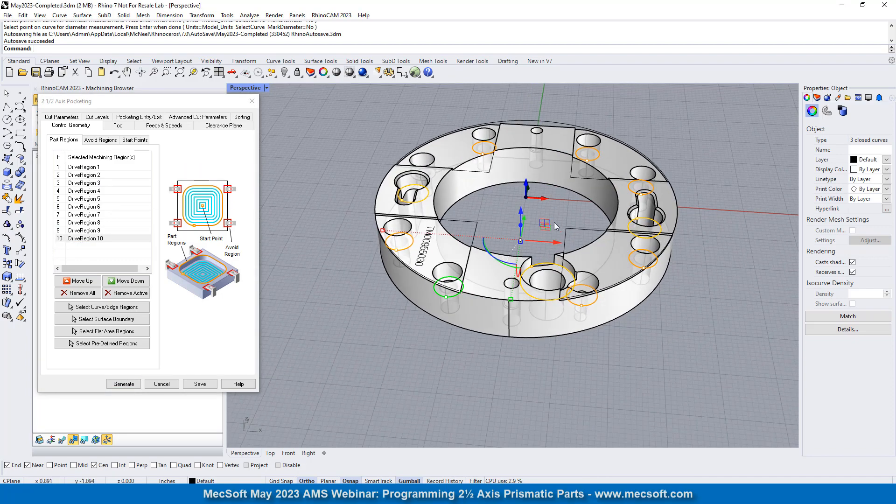
- Assign the 1/4 Flute tool to the pocketing operation and look over its feeds and speeds
{"action": "left_click", "coordinate": [119, 126]}
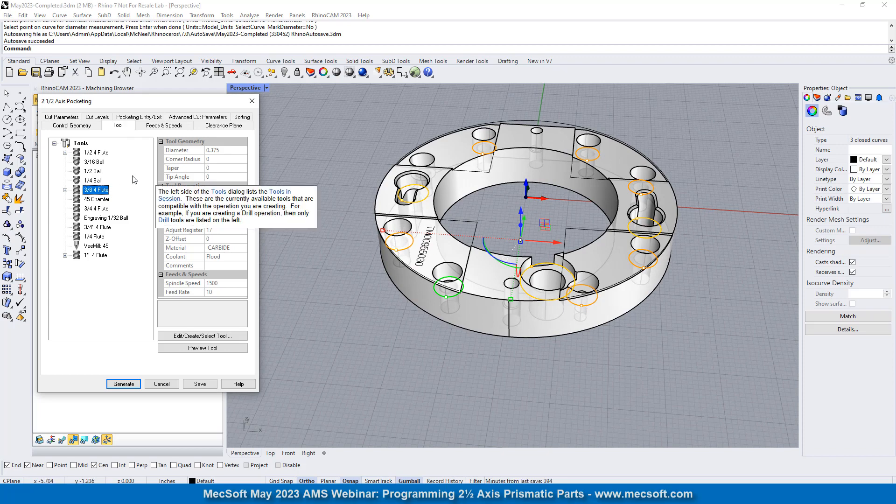
{"action": "left_click", "coordinate": [93, 237]}
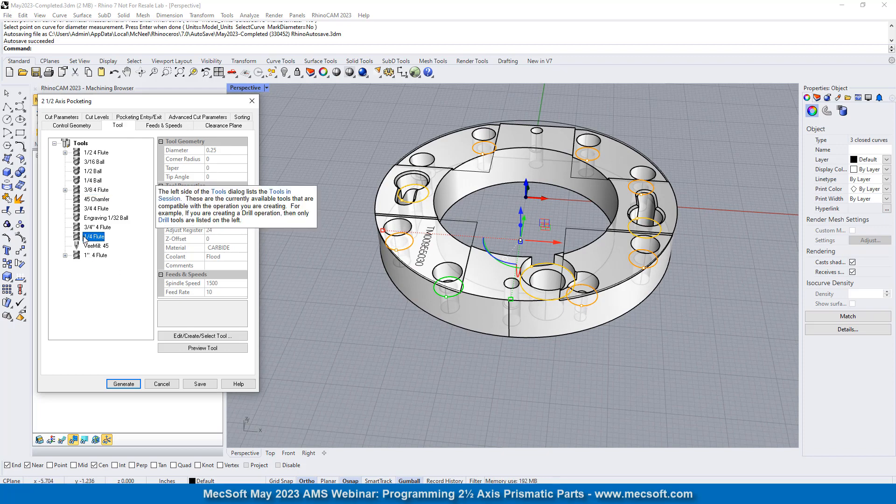
{"action": "left_click", "coordinate": [163, 125]}
- In the cut parameters, set the pocketing tolerance to 0.001 and the corner cleanup loops to Inside
{"action": "left_click", "coordinate": [55, 117]}
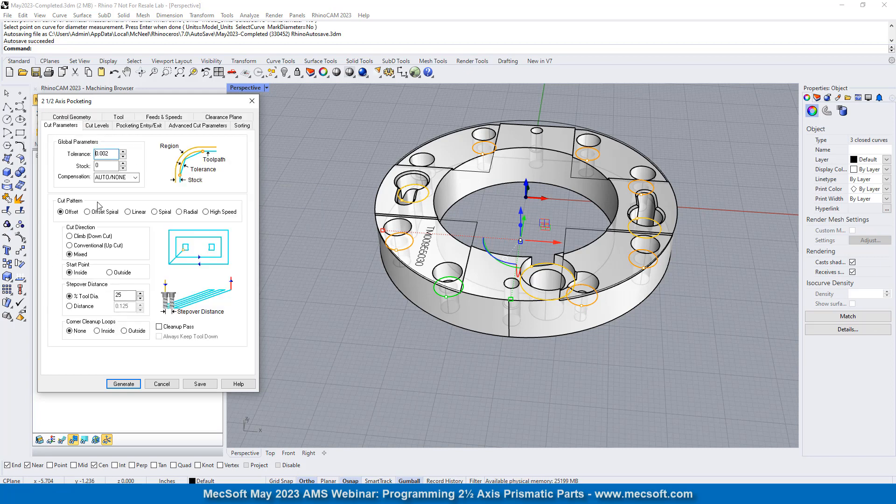
{"action": "left_click_drag", "start_coordinate": [111, 157], "coordinate": [31, 118]}
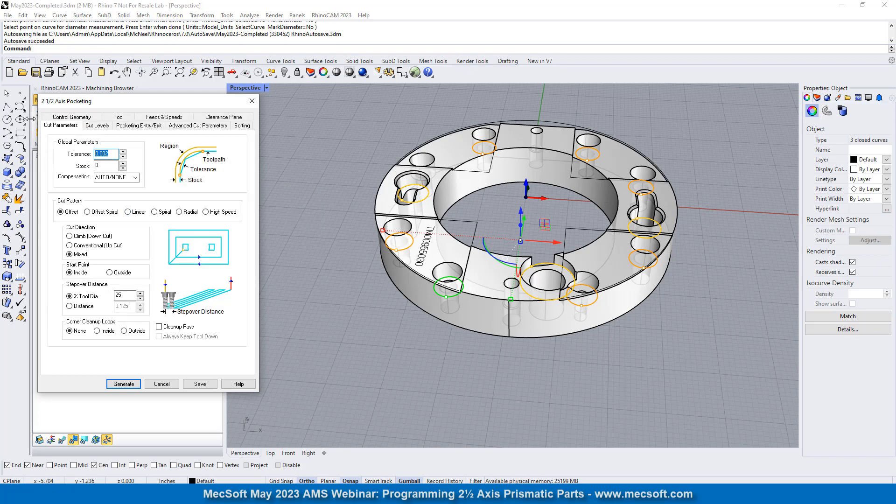
{"action": "type", "text": "0."}
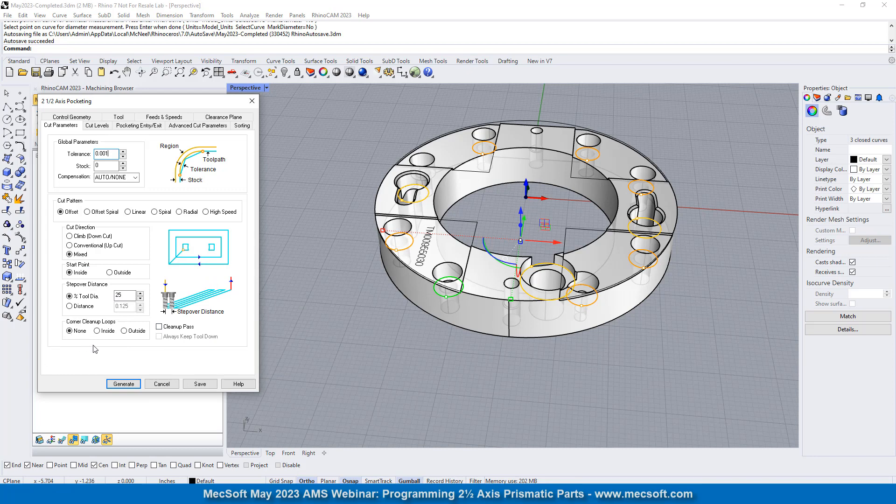
{"action": "left_click", "coordinate": [97, 331]}
- In the cut levels, set the total cut depth to 0.365 by picking two points on the small counterbore beside the large pocket
{"action": "left_click", "coordinate": [97, 125]}
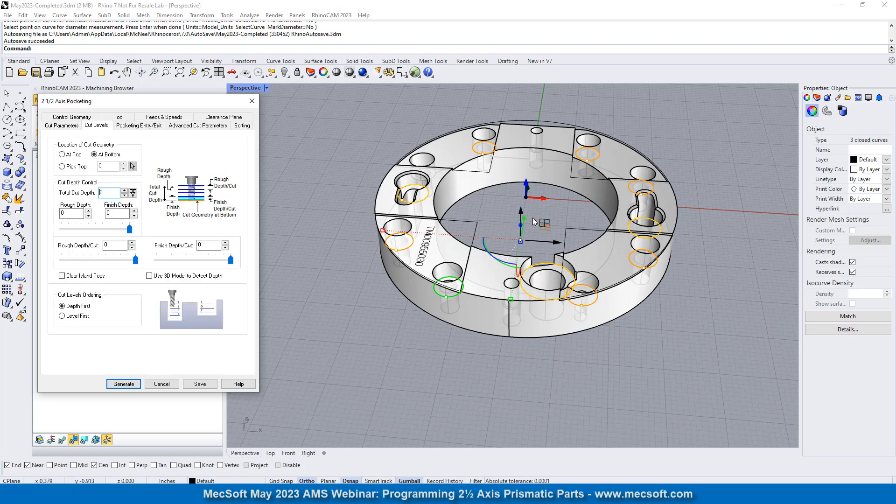
{"action": "scroll", "coordinate": [547, 261], "scroll_direction": "up", "scroll_amount": 3}
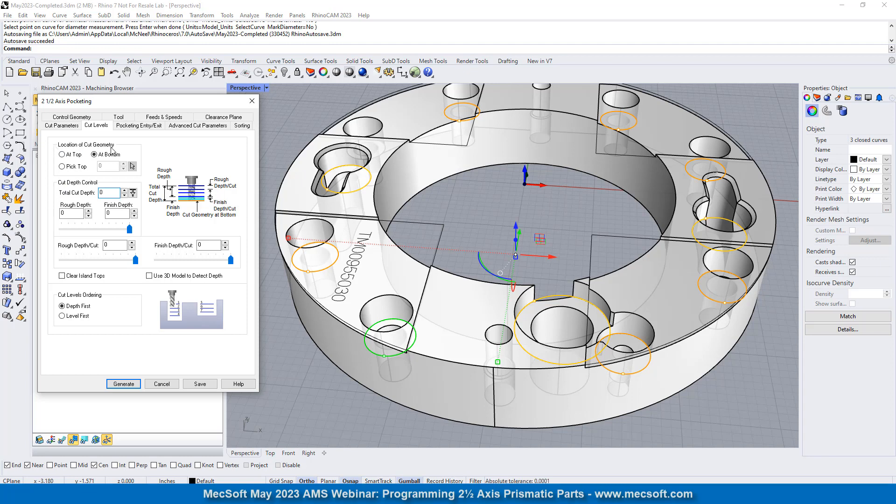
{"action": "left_click", "coordinate": [133, 195]}
{"action": "scroll", "coordinate": [640, 340], "scroll_direction": "up", "scroll_amount": 5}
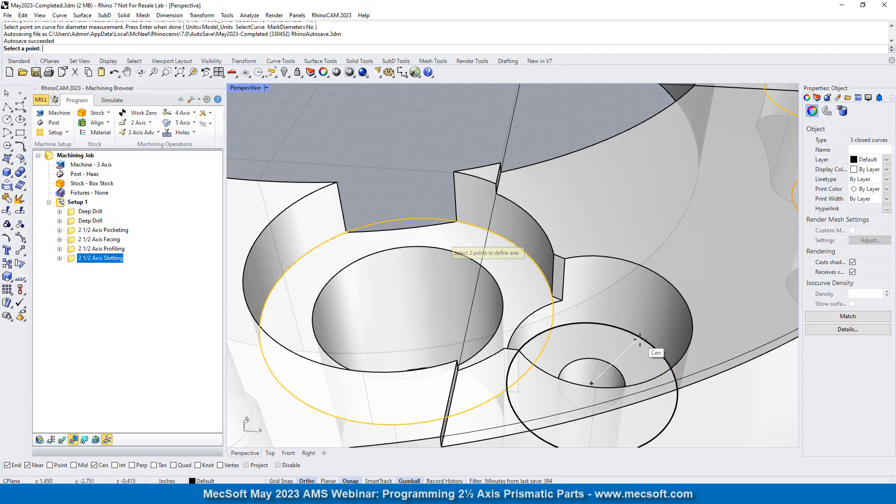
{"action": "scroll", "coordinate": [640, 340], "scroll_direction": "up", "scroll_amount": 3}
{"action": "scroll", "coordinate": [616, 296], "scroll_direction": "down", "scroll_amount": 4}
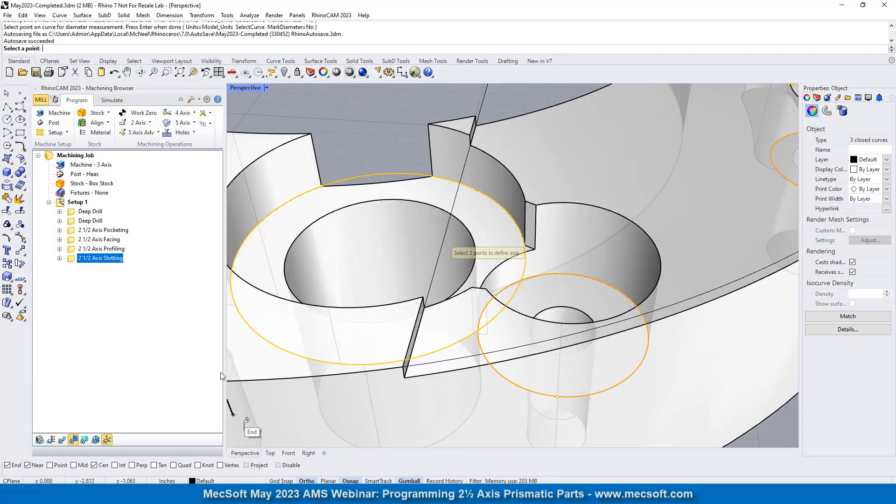
{"action": "left_click", "coordinate": [536, 205]}
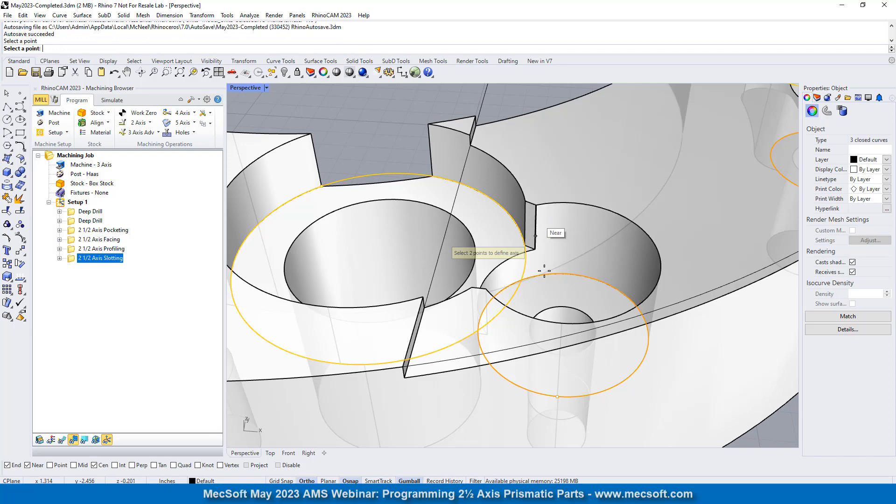
{"action": "left_click", "coordinate": [589, 293]}
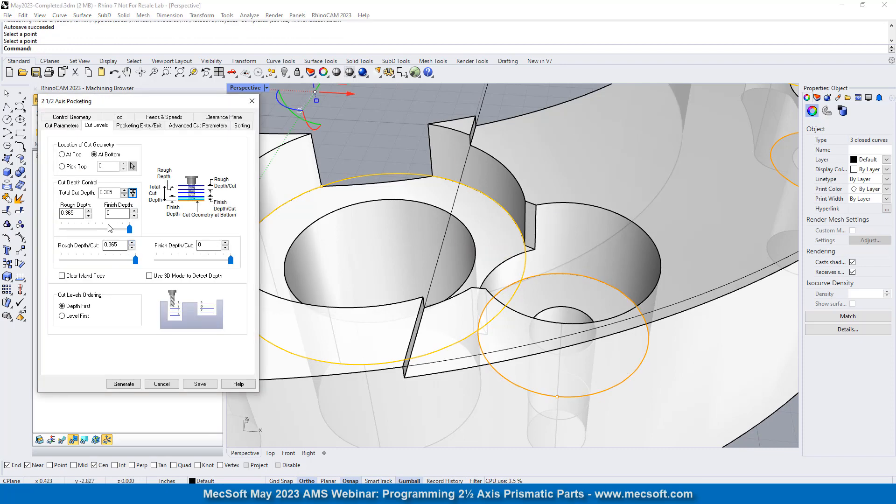
- Set the rough depth per cut to 0.12 and apply the entry/exit motions at all cut levels
{"action": "double_click", "coordinate": [124, 245]}
{"action": "type", "text": "0.12"}
{"action": "left_click", "coordinate": [136, 126]}
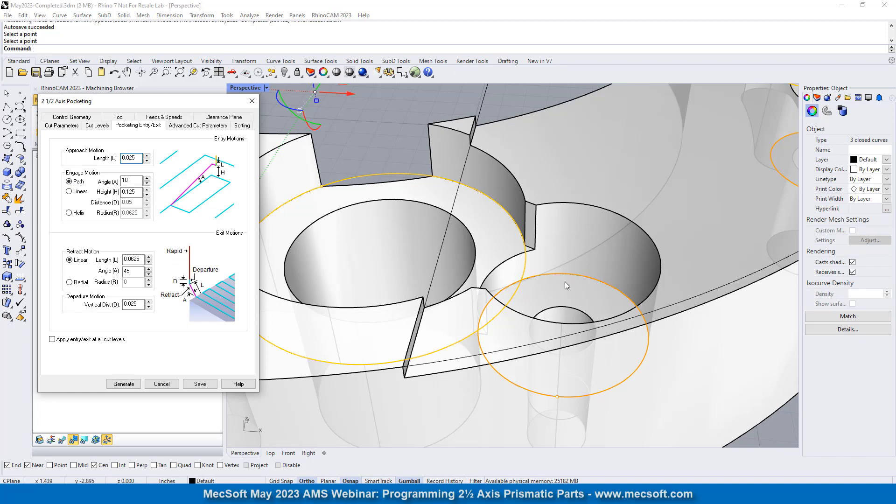
{"action": "left_click", "coordinate": [52, 340]}
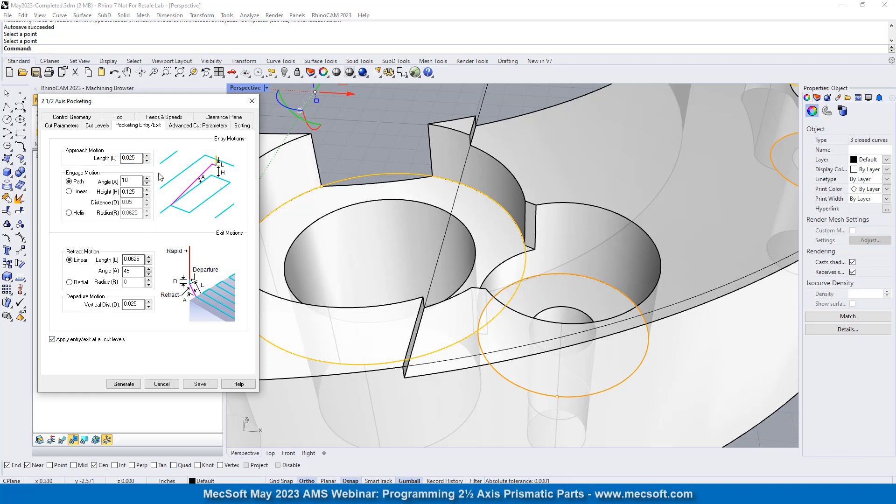
- Check the advanced cut parameters, generate the pocketing operation, and display its toolpath on the ring
{"action": "left_click", "coordinate": [184, 127]}
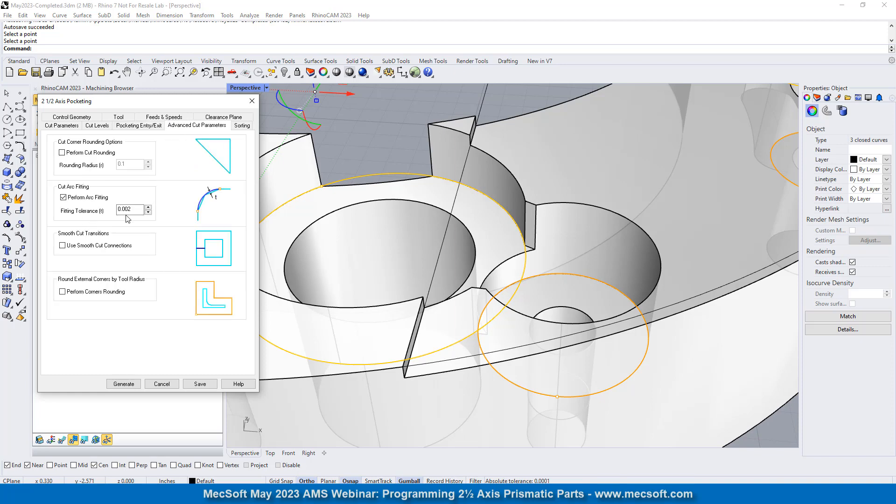
{"action": "left_click", "coordinate": [124, 384]}
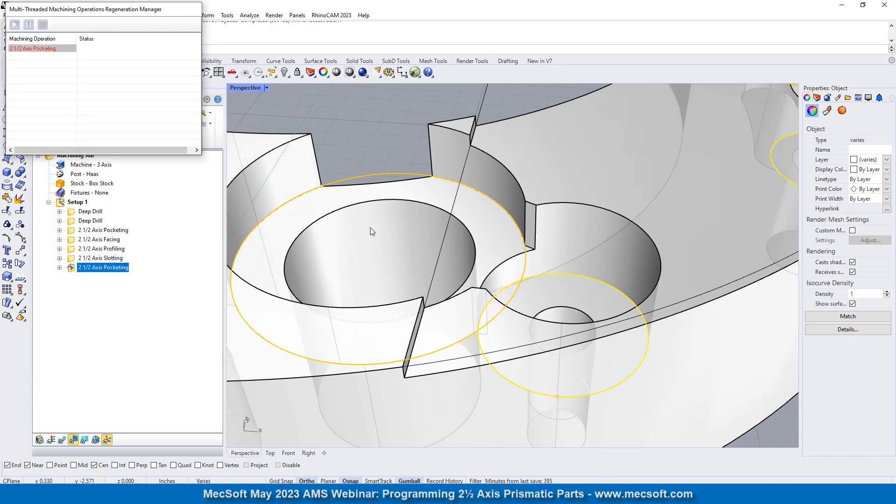
{"action": "scroll", "coordinate": [371, 228], "scroll_direction": "down", "scroll_amount": 10}
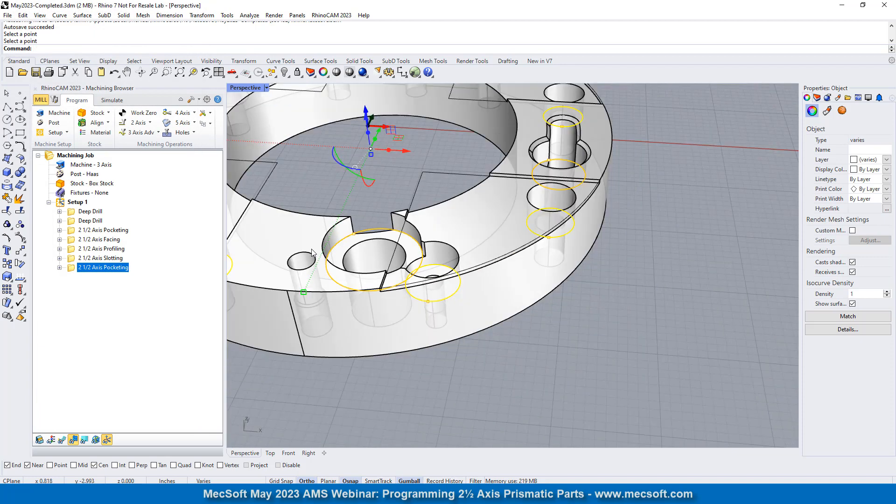
{"action": "left_click", "coordinate": [62, 440]}
{"action": "scroll", "coordinate": [435, 273], "scroll_direction": "down", "scroll_amount": 5}
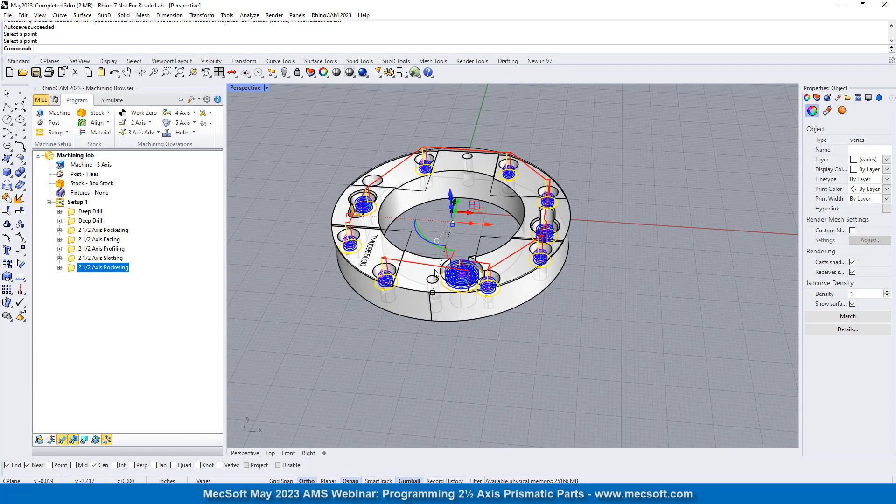
- Examine the cut levels and helical entries of the pocketing toolpath in the Front view
{"action": "left_click", "coordinate": [232, 73]}
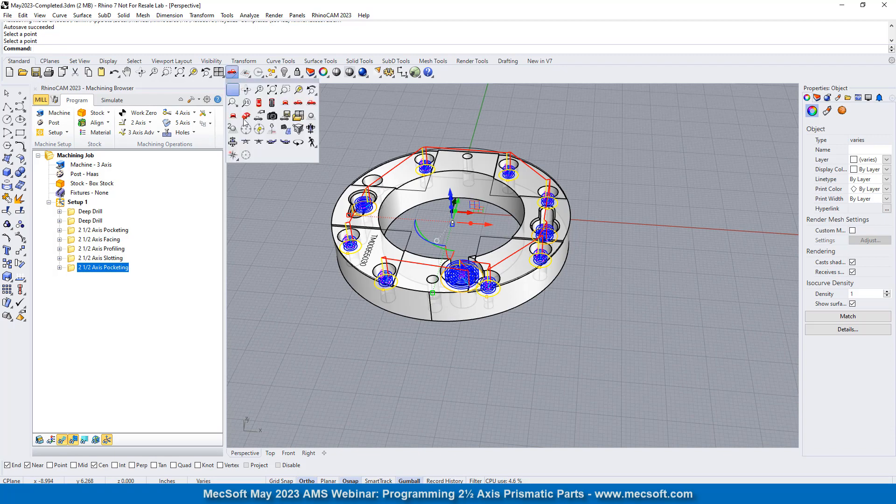
{"action": "left_click", "coordinate": [286, 103]}
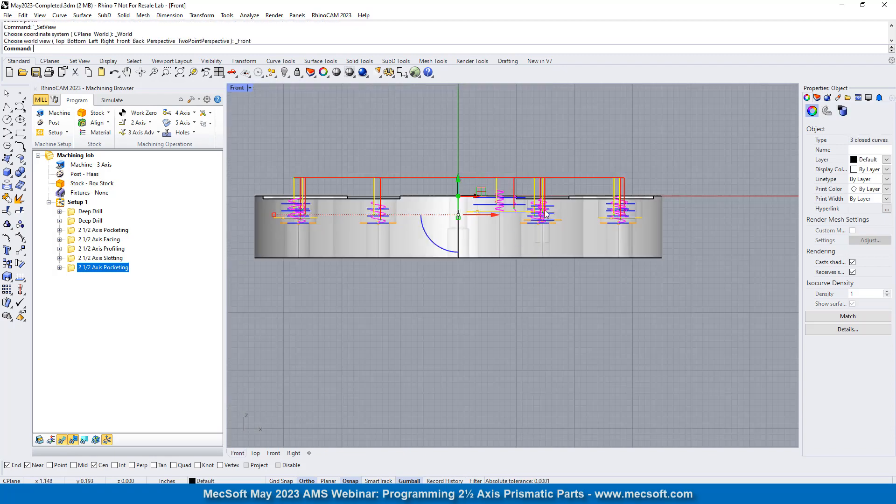
{"action": "scroll", "coordinate": [546, 214], "scroll_direction": "up", "scroll_amount": 5}
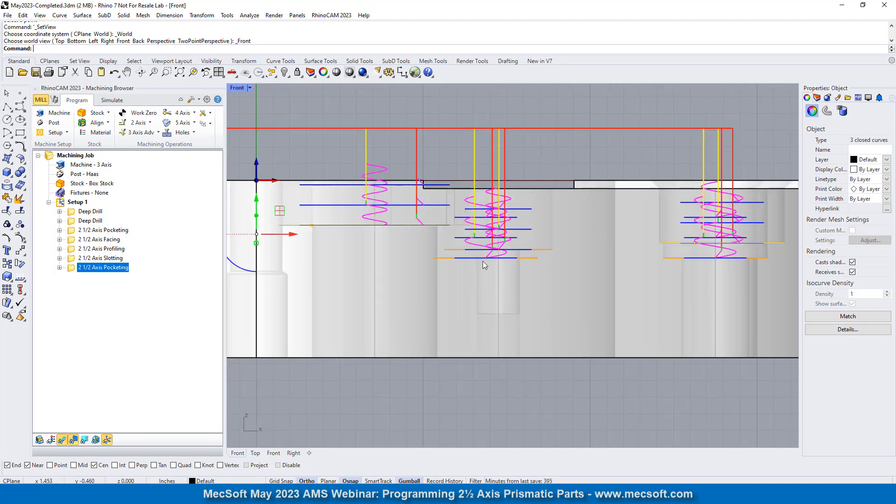
{"action": "scroll", "coordinate": [645, 252], "scroll_direction": "down", "scroll_amount": 4}
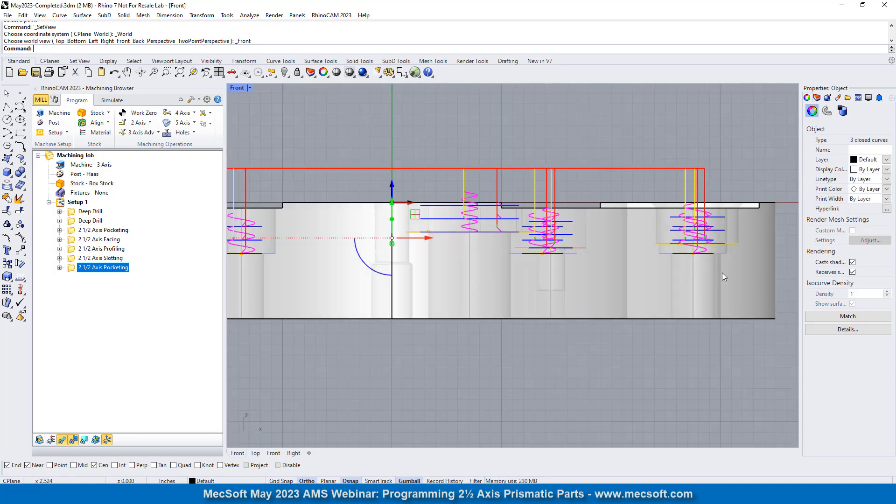
{"action": "scroll", "coordinate": [500, 255], "scroll_direction": "down", "scroll_amount": 4}
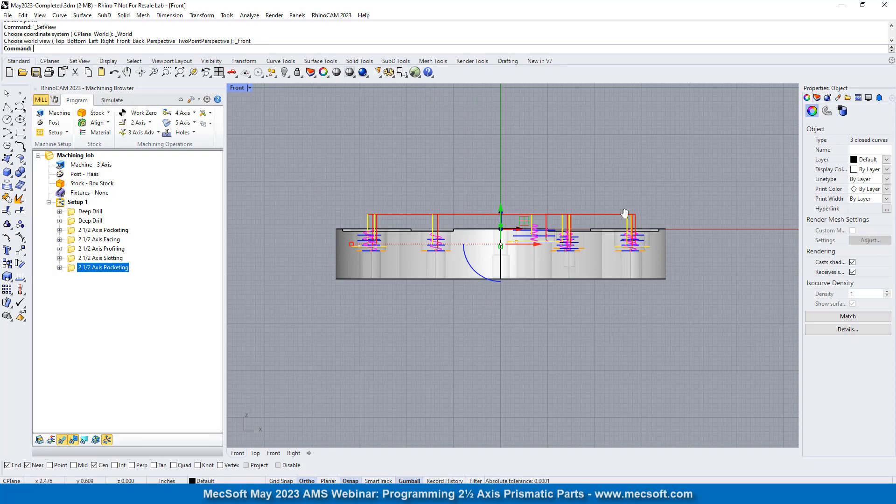
{"action": "right_click_drag", "start_coordinate": [624, 213], "coordinate": [622, 237]}
- Examine the pocketing toolpath around the ring in the Top view and again in the Perspective view
{"action": "left_click", "coordinate": [232, 72]}
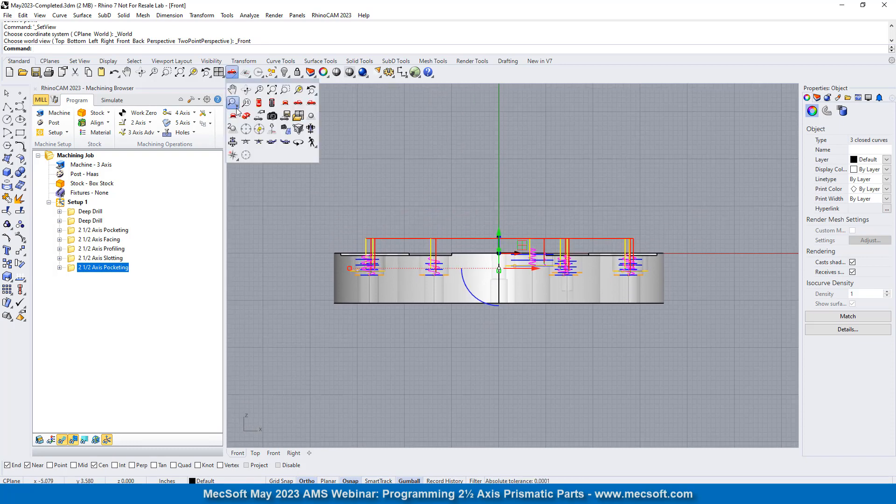
{"action": "left_click", "coordinate": [259, 103]}
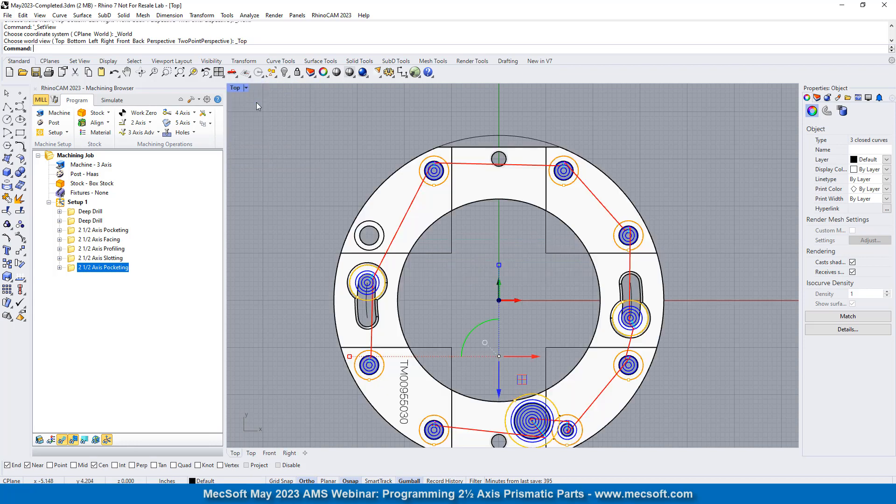
{"action": "scroll", "coordinate": [419, 157], "scroll_direction": "down", "scroll_amount": 5}
{"action": "scroll", "coordinate": [496, 280], "scroll_direction": "up", "scroll_amount": 7}
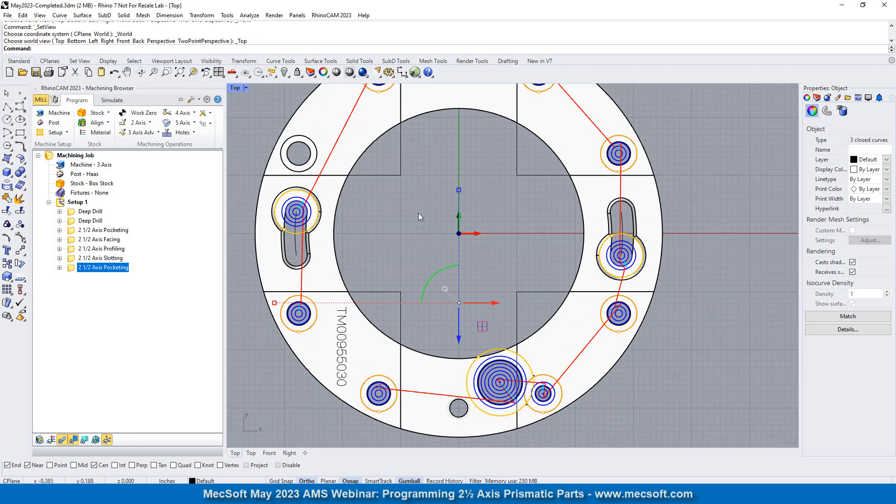
{"action": "left_click", "coordinate": [232, 73]}
{"action": "left_click", "coordinate": [247, 104]}
{"action": "scroll", "coordinate": [461, 270], "scroll_direction": "up", "scroll_amount": 10}
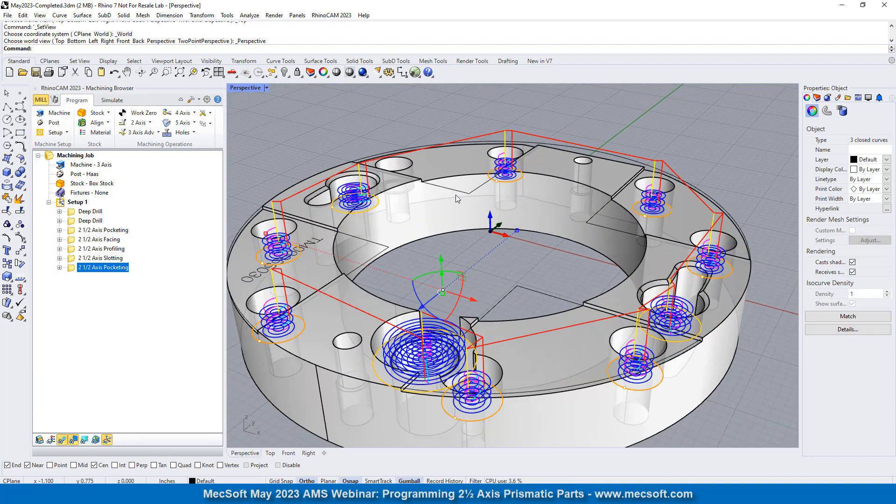
- Hide the toolpath for simulation and play the cut material simulation of the last 2 1/2 Axis Pocketing operation
{"action": "left_click", "coordinate": [114, 100]}
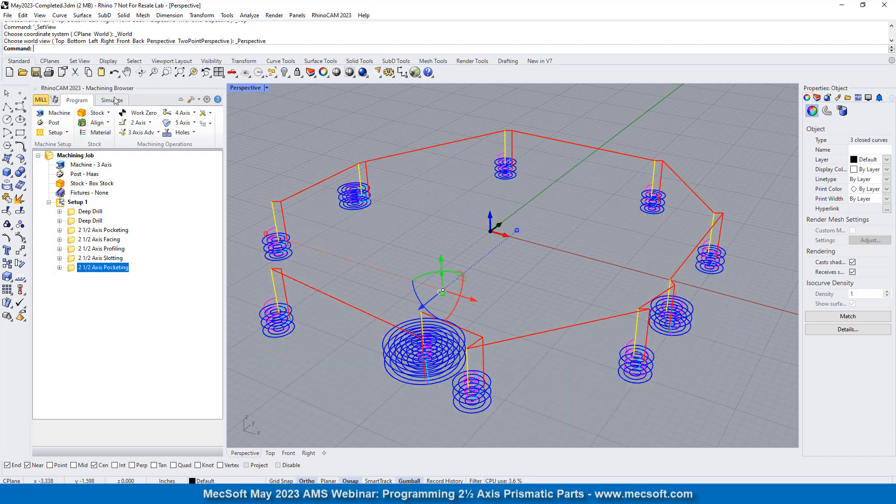
{"action": "left_click", "coordinate": [84, 426]}
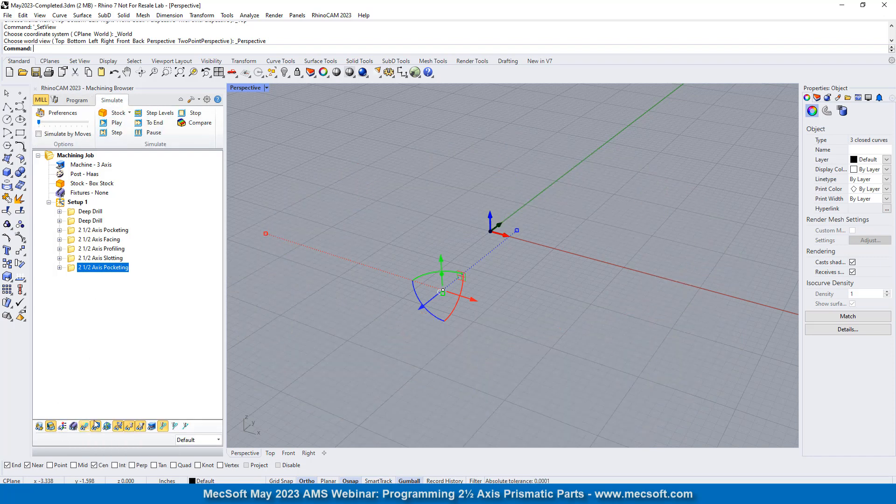
{"action": "left_click", "coordinate": [404, 312]}
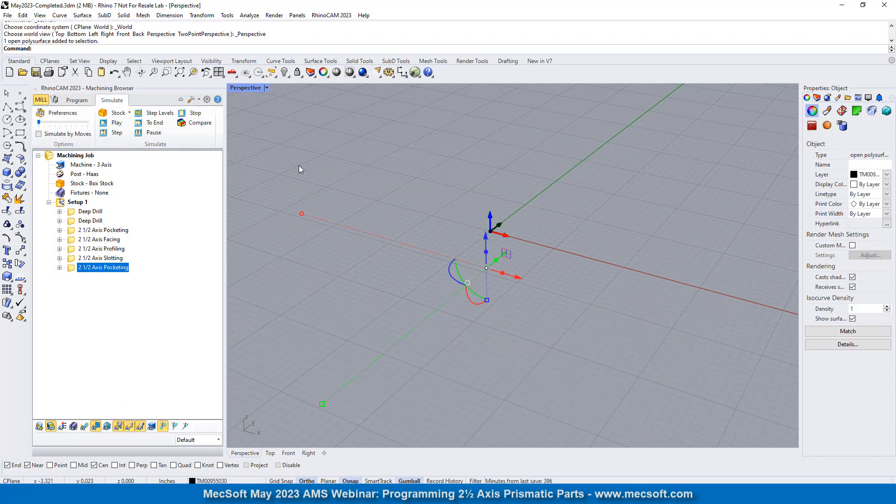
{"action": "left_click", "coordinate": [267, 159]}
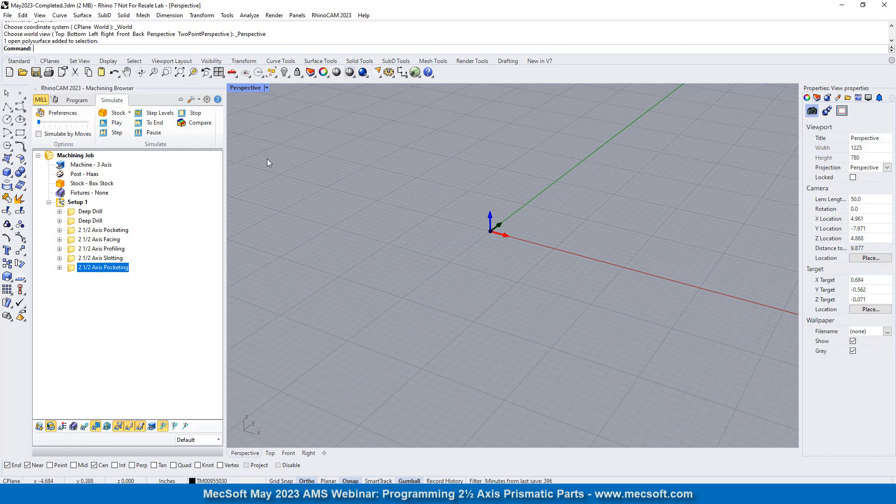
{"action": "left_click", "coordinate": [116, 123]}
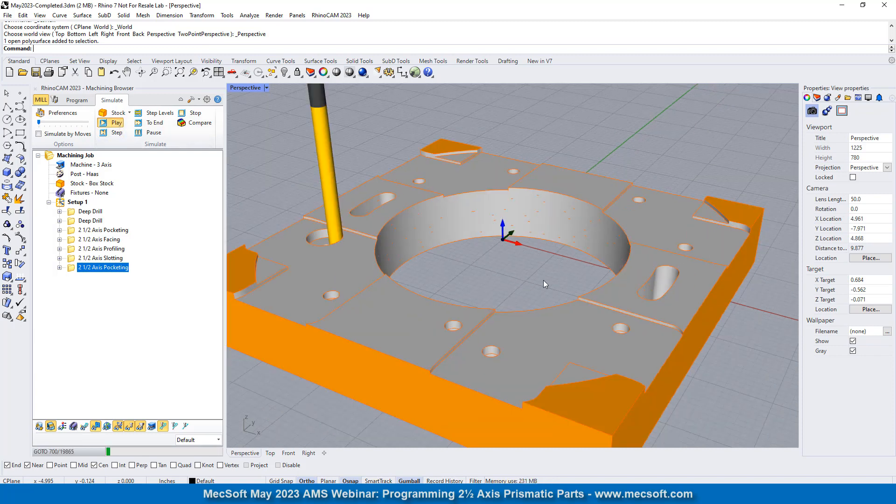
- Follow the simulated tool around the ring as it cuts the counterbores and the slot pockets
{"action": "scroll", "coordinate": [347, 261], "scroll_direction": "up", "scroll_amount": 5}
{"action": "scroll", "coordinate": [396, 223], "scroll_direction": "down", "scroll_amount": 5}
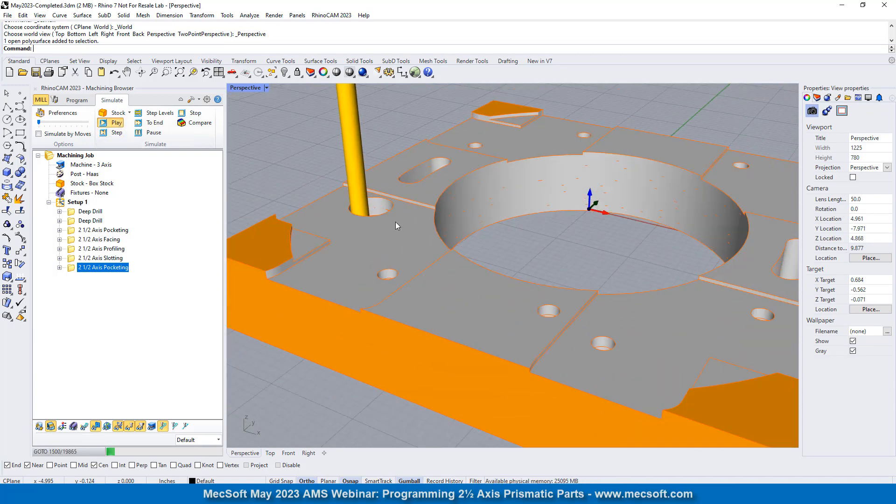
{"action": "right_click_drag", "start_coordinate": [396, 222], "coordinate": [466, 263]}
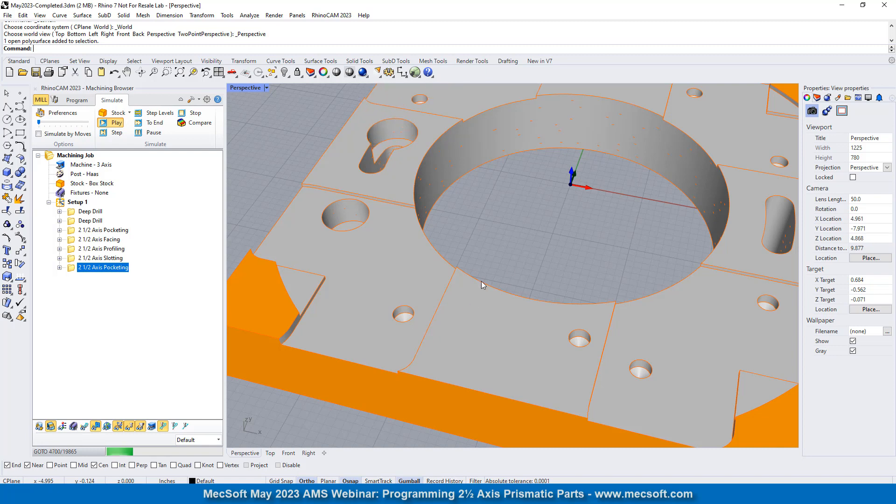
{"action": "scroll", "coordinate": [499, 284], "scroll_direction": "down", "scroll_amount": 5}
{"action": "scroll", "coordinate": [516, 207], "scroll_direction": "up", "scroll_amount": 5}
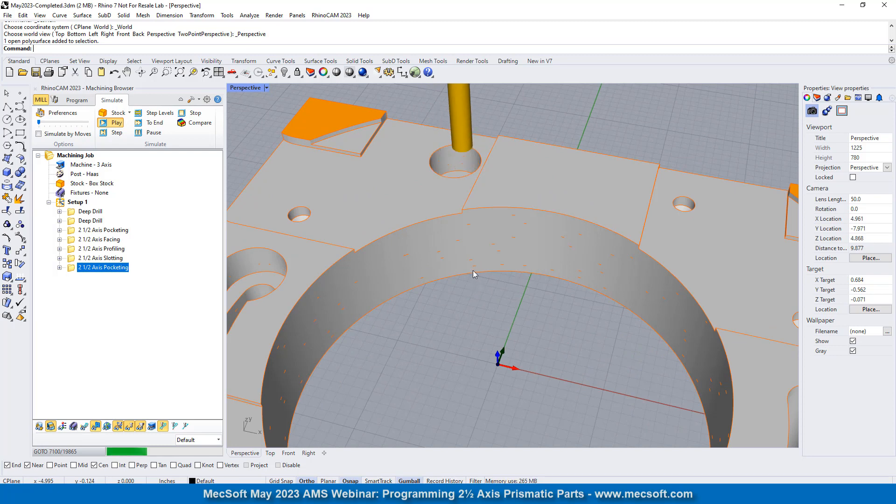
{"action": "scroll", "coordinate": [497, 289], "scroll_direction": "down", "scroll_amount": 3}
{"action": "scroll", "coordinate": [507, 273], "scroll_direction": "down", "scroll_amount": 4}
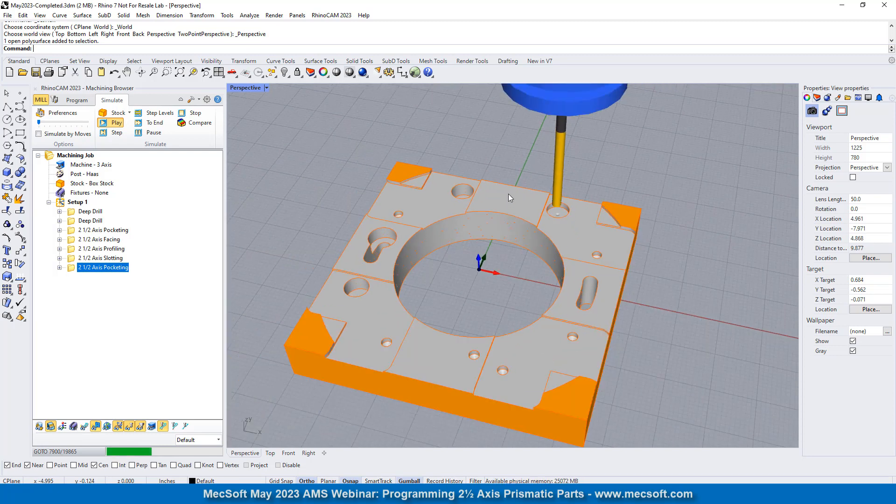
{"action": "scroll", "coordinate": [587, 239], "scroll_direction": "up", "scroll_amount": 5}
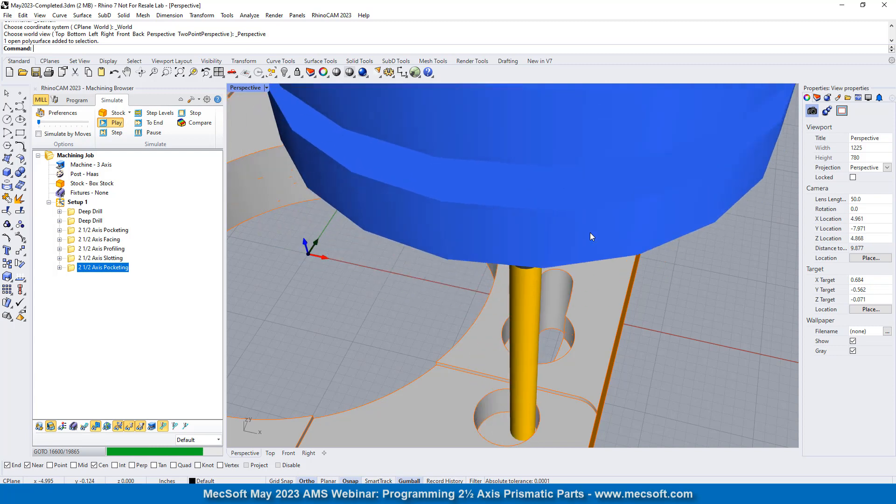
{"action": "scroll", "coordinate": [720, 172], "scroll_direction": "down", "scroll_amount": 3}
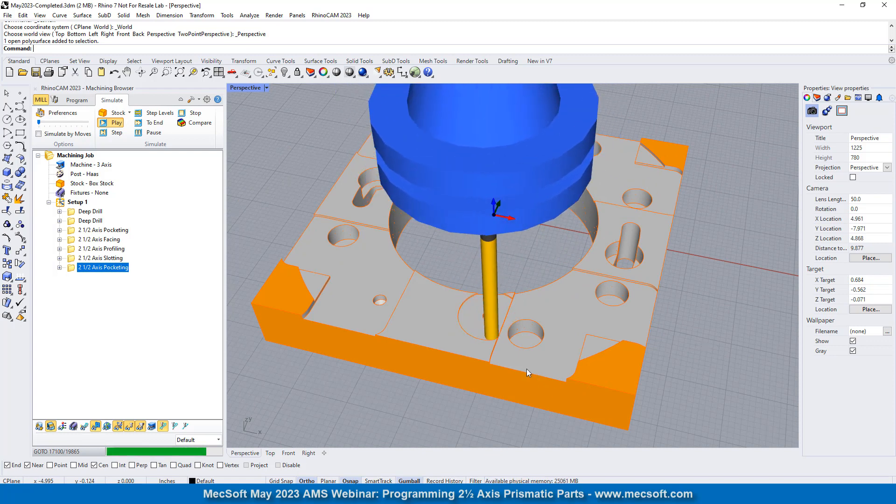
- Examine the simulated stock around the large pocket and its neighbouring counterbore, including their floors
{"action": "scroll", "coordinate": [523, 359], "scroll_direction": "up", "scroll_amount": 3}
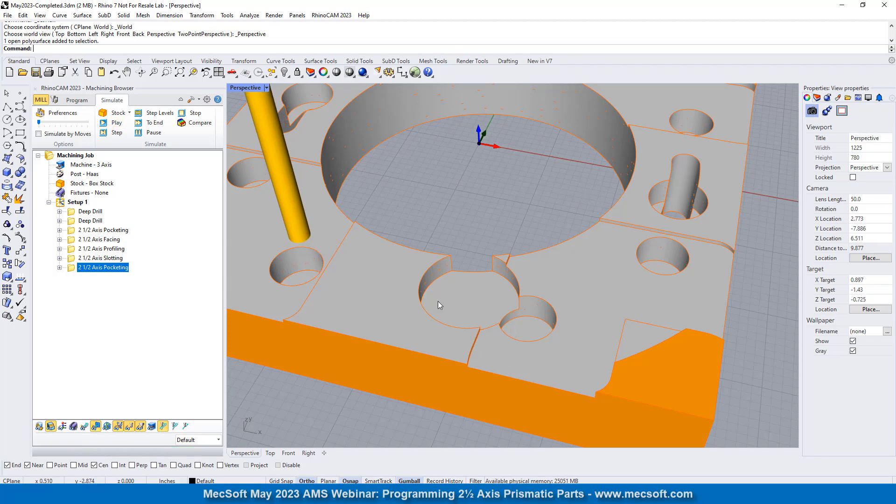
{"action": "right_click_drag", "start_coordinate": [438, 301], "coordinate": [462, 322]}
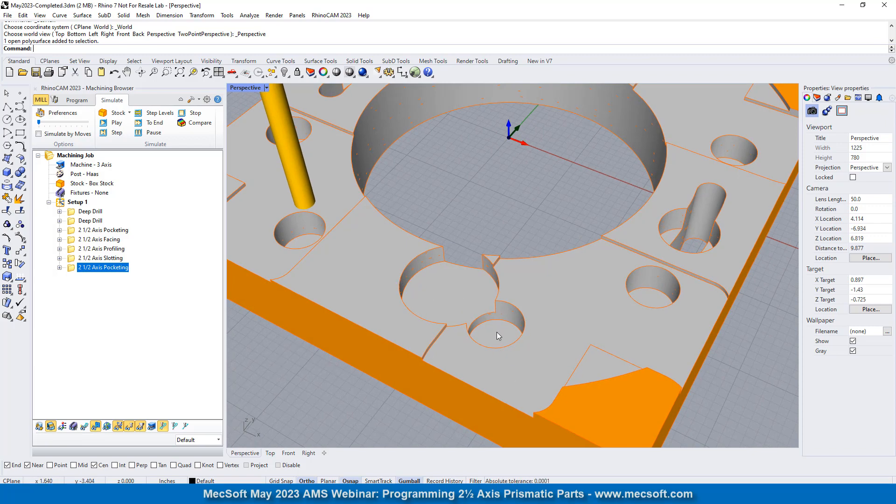
{"action": "scroll", "coordinate": [497, 357], "scroll_direction": "down", "scroll_amount": 5}
{"action": "right_click_drag", "start_coordinate": [524, 338], "coordinate": [559, 309]}
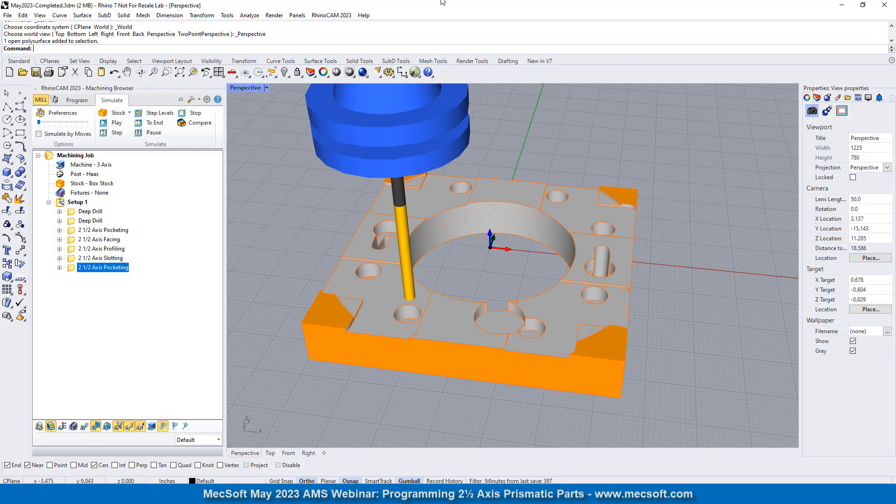
- Return from simulation to programming and clone the last 2 1/2 Axis Pocketing operation
{"action": "left_click", "coordinate": [77, 100]}
{"action": "right_click_drag", "start_coordinate": [577, 243], "coordinate": [574, 292]}
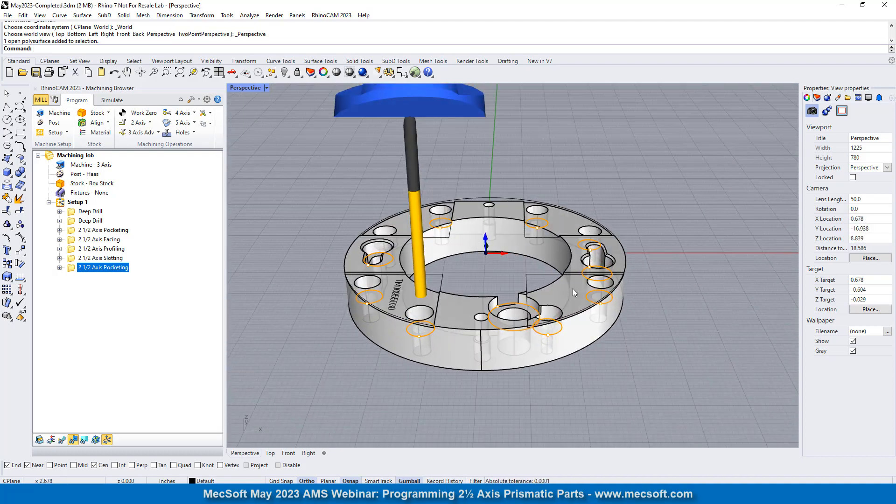
{"action": "scroll", "coordinate": [487, 344], "scroll_direction": "up", "scroll_amount": 5}
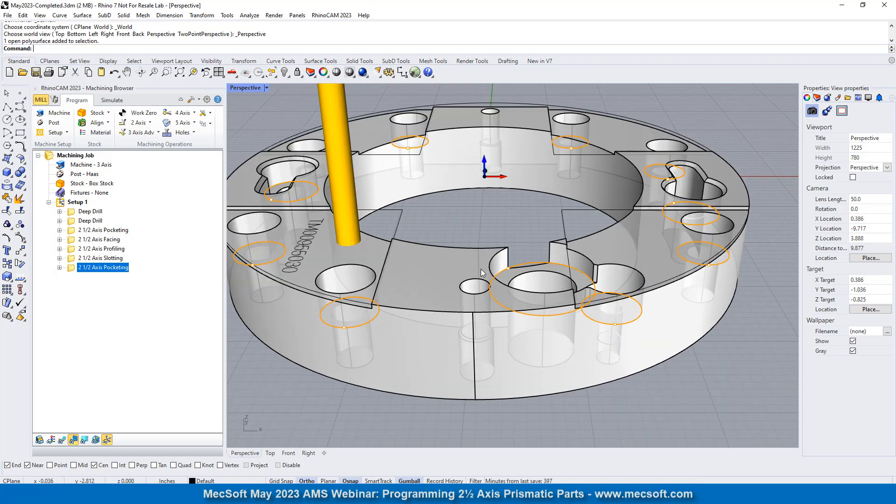
{"action": "scroll", "coordinate": [481, 270], "scroll_direction": "down", "scroll_amount": 4}
{"action": "right_click_drag", "start_coordinate": [408, 290], "coordinate": [408, 356]}
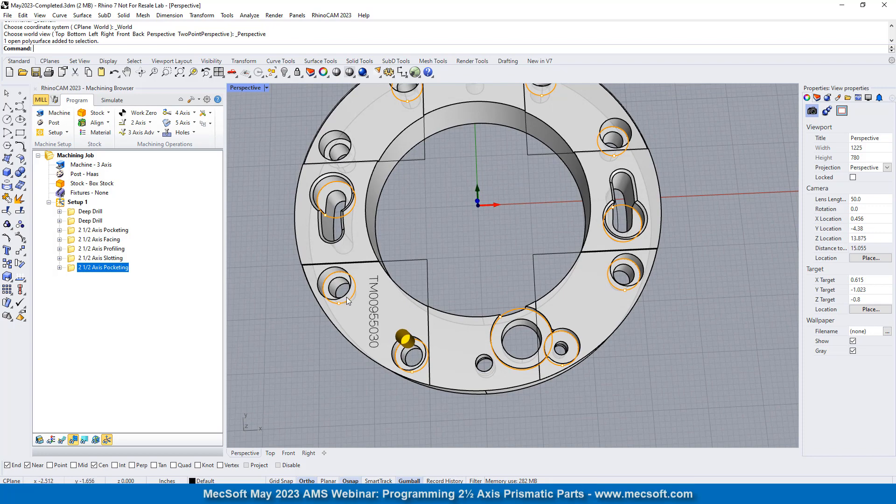
{"action": "right_click_drag", "start_coordinate": [448, 227], "coordinate": [405, 308]}
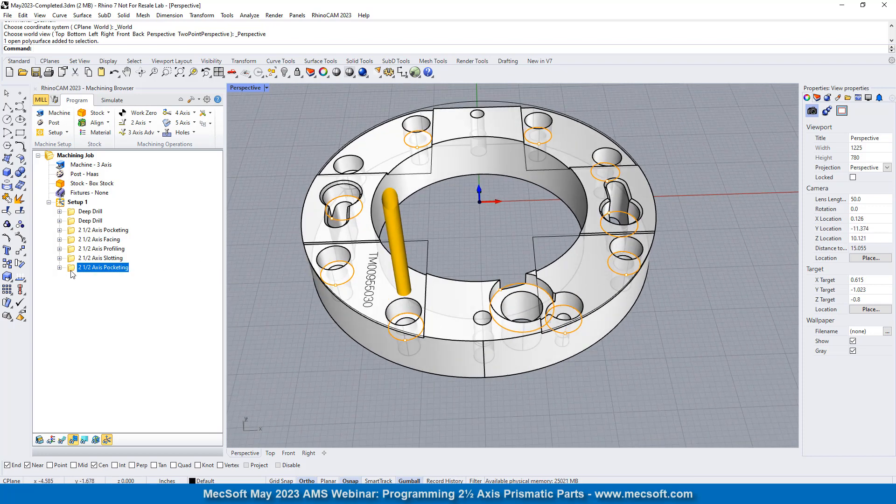
{"action": "right_click", "coordinate": [124, 269]}
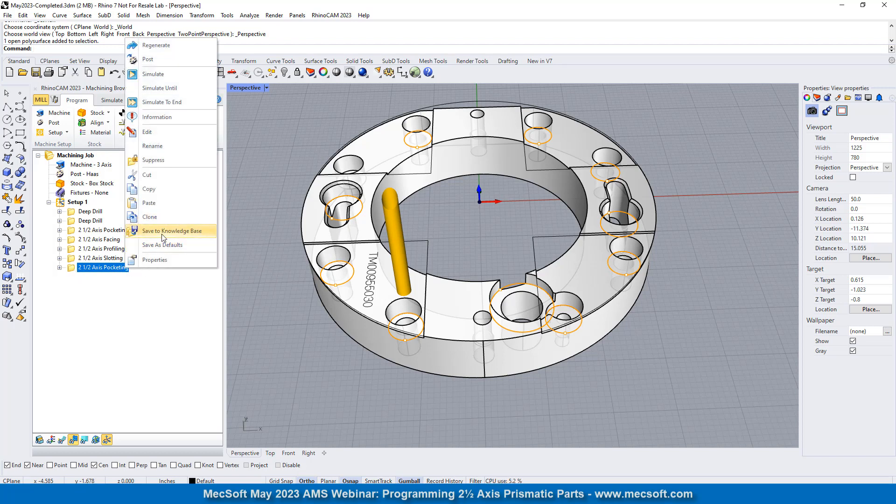
{"action": "left_click", "coordinate": [158, 218]}
{"action": "left_click", "coordinate": [71, 279]}
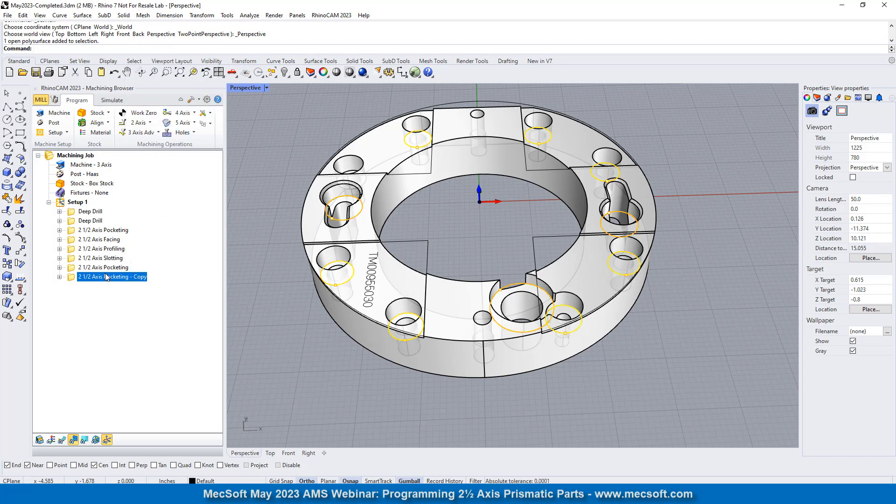
- Clear all part regions of the cloned operation and pick the bottom edges of the large hole, its small neighbour and one counterbored hole
{"action": "double_click", "coordinate": [73, 279]}
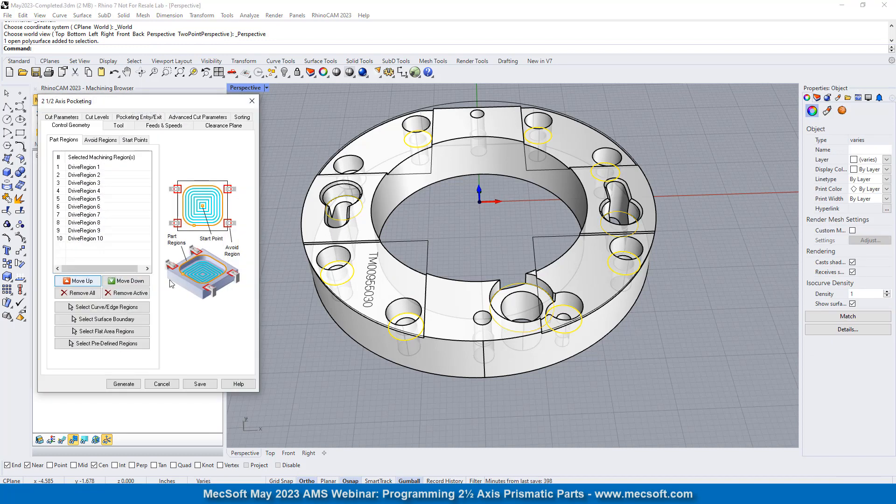
{"action": "left_click", "coordinate": [84, 295]}
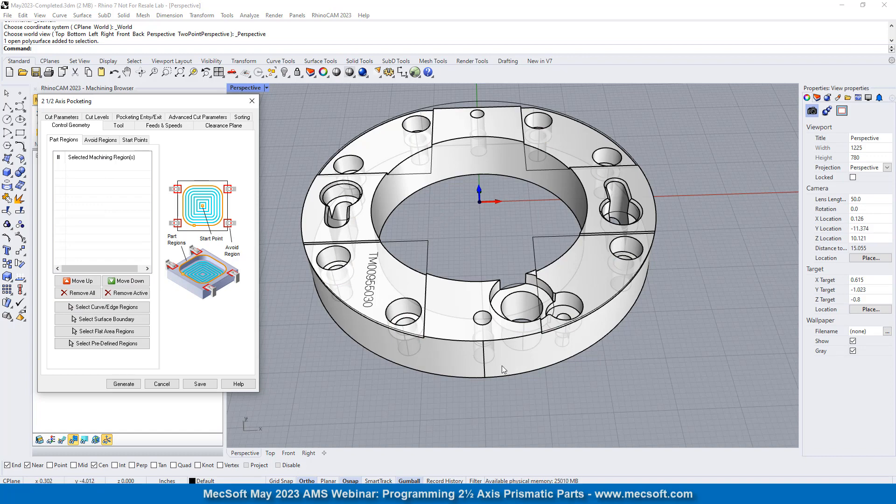
{"action": "right_click_drag", "start_coordinate": [505, 370], "coordinate": [458, 204]}
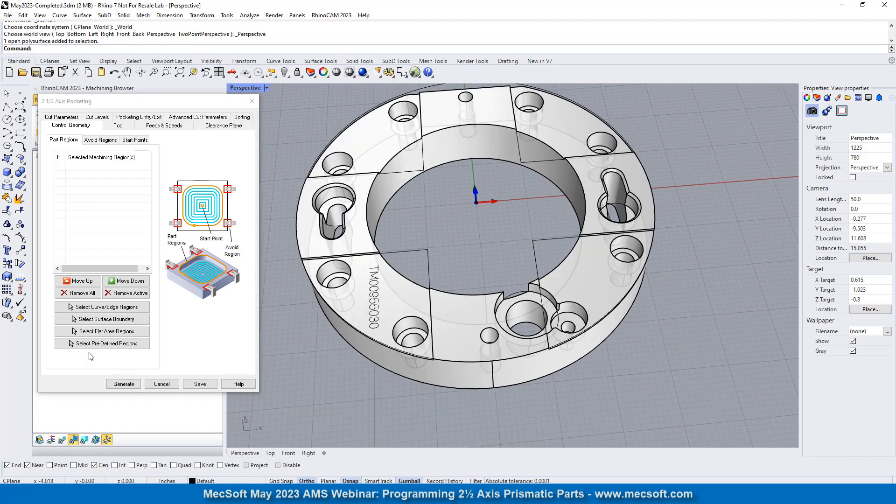
{"action": "left_click", "coordinate": [101, 308]}
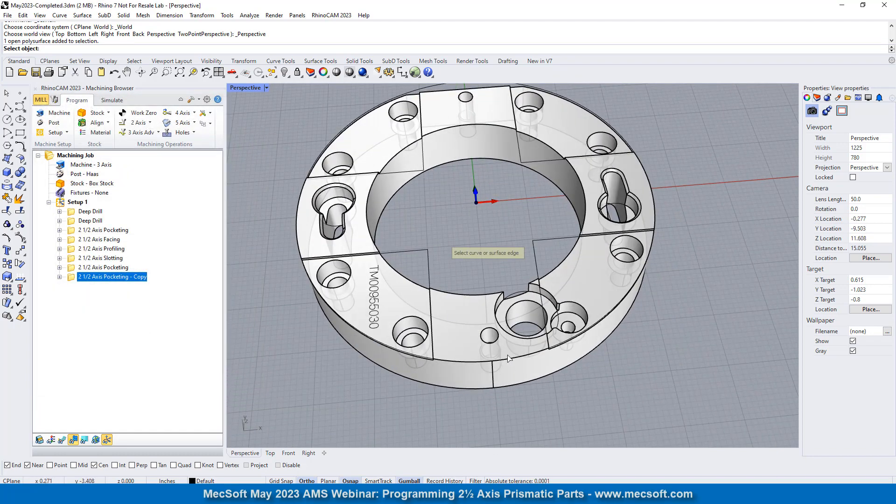
{"action": "right_click_drag", "start_coordinate": [479, 354], "coordinate": [500, 204]}
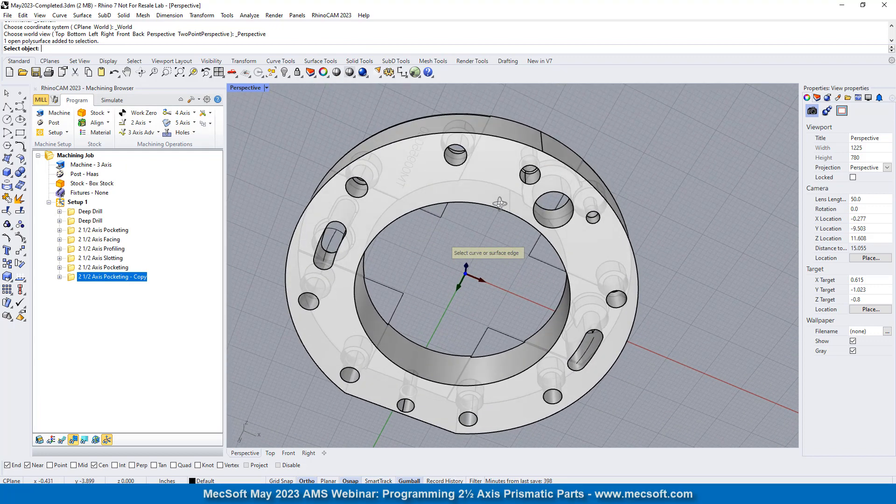
{"action": "left_click", "coordinate": [459, 165]}
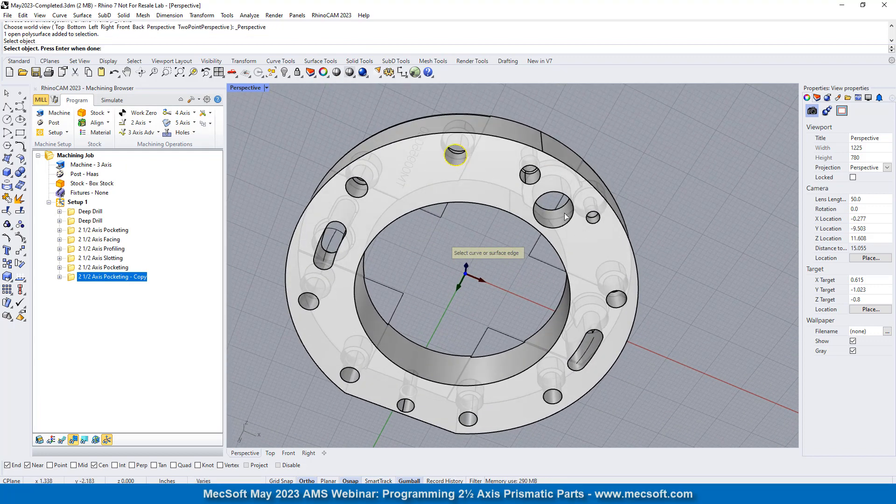
{"action": "left_click", "coordinate": [553, 206]}
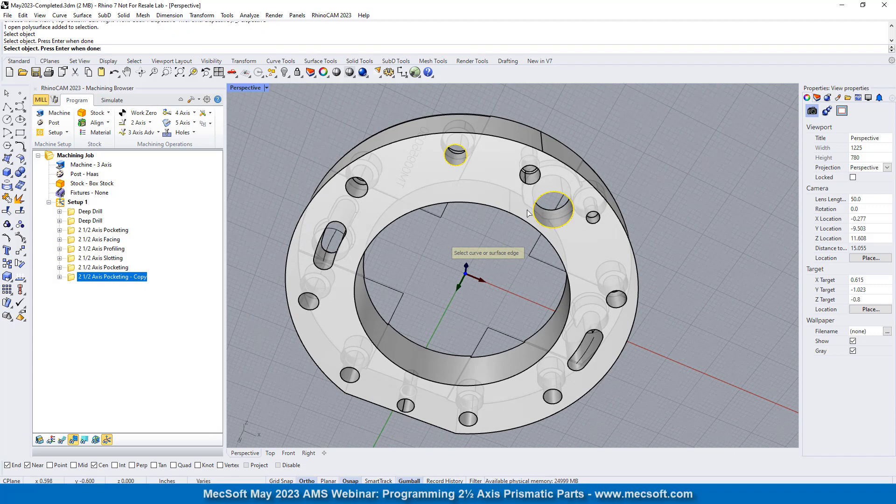
{"action": "left_click", "coordinate": [594, 219]}
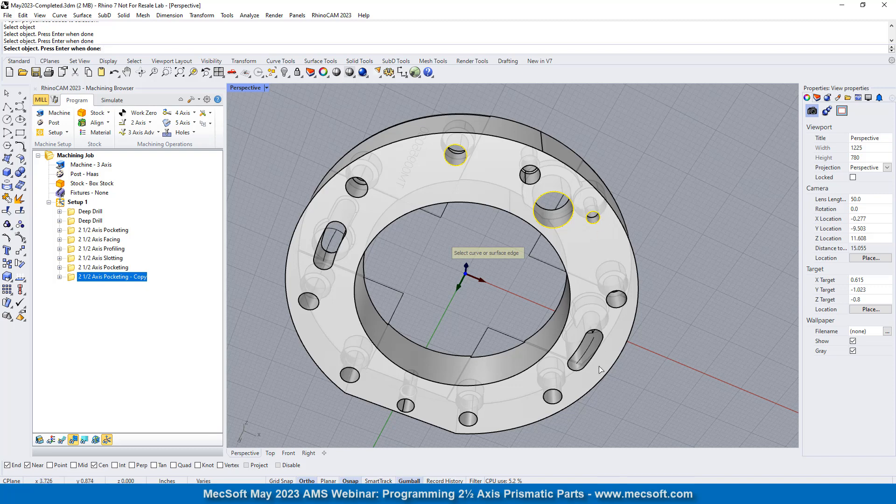
- Add the bottom edges of the two counterbored holes on either side of the nearest slot to the machining regions
{"action": "left_click", "coordinate": [625, 304]}
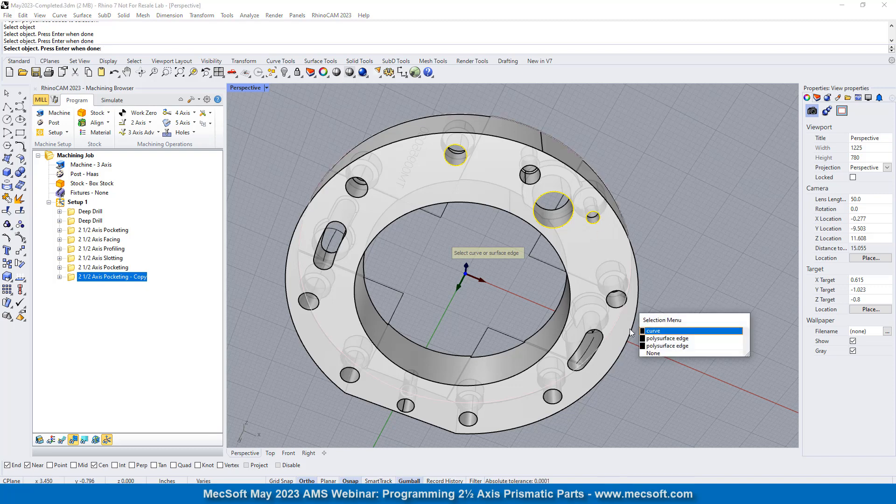
{"action": "left_click", "coordinate": [666, 354]}
{"action": "scroll", "coordinate": [616, 306], "scroll_direction": "up", "scroll_amount": 5}
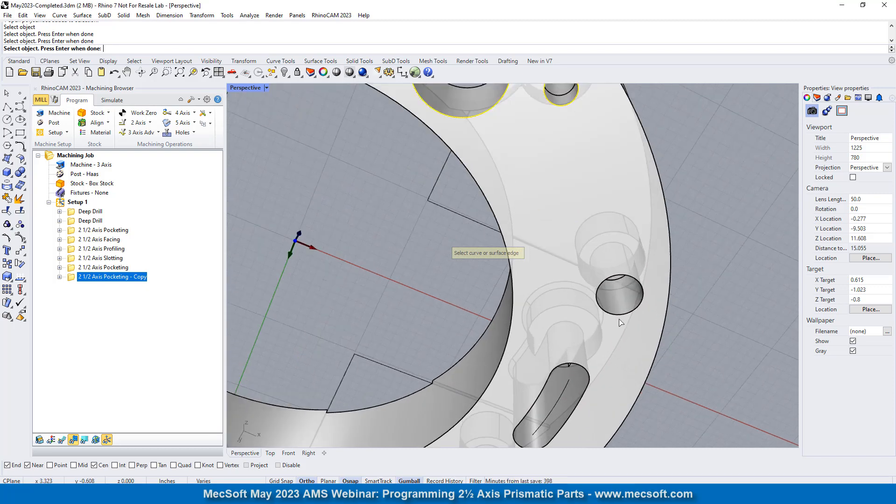
{"action": "scroll", "coordinate": [617, 311], "scroll_direction": "down", "scroll_amount": 6}
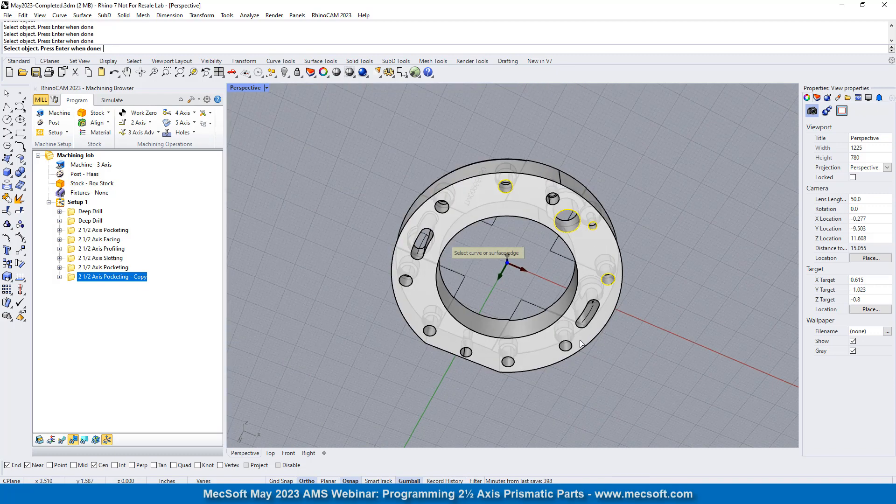
{"action": "scroll", "coordinate": [546, 361], "scroll_direction": "up", "scroll_amount": 5}
{"action": "left_click", "coordinate": [555, 369]}
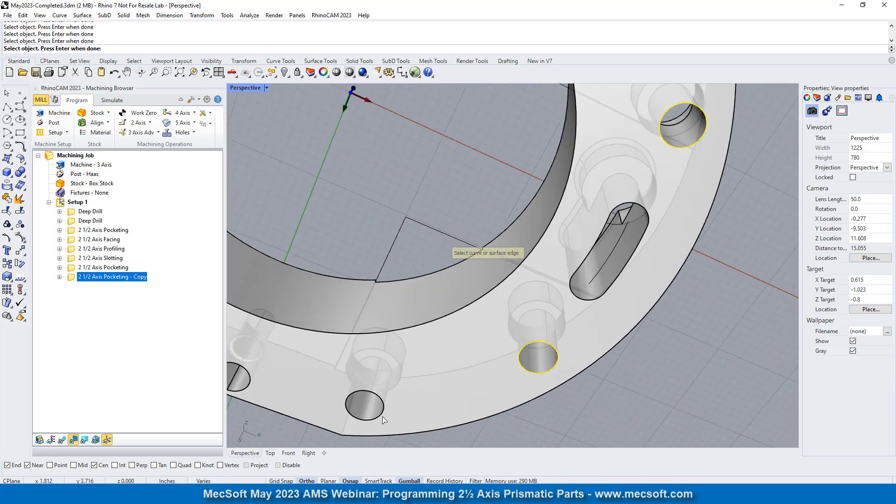
- Add the bottom edges of the remaining four counterbored holes and finish the region selection
{"action": "scroll", "coordinate": [384, 420], "scroll_direction": "down", "scroll_amount": 5}
{"action": "scroll", "coordinate": [326, 336], "scroll_direction": "up", "scroll_amount": 5}
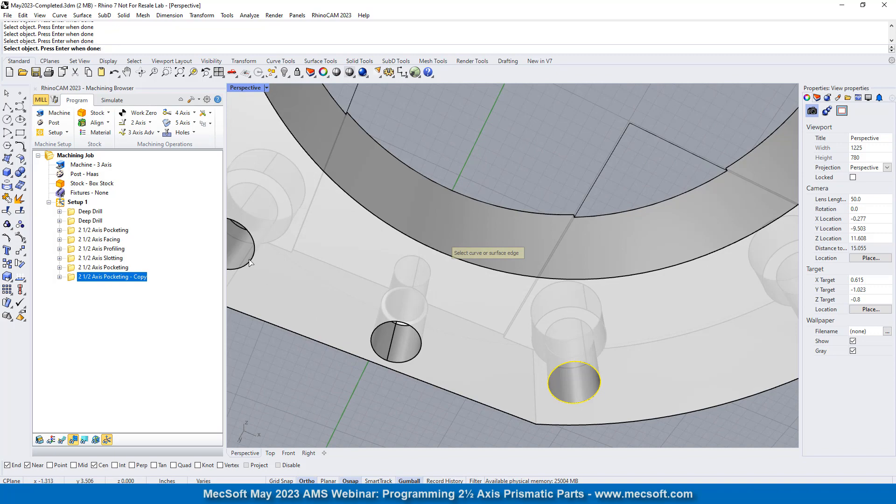
{"action": "scroll", "coordinate": [254, 261], "scroll_direction": "down", "scroll_amount": 5}
{"action": "scroll", "coordinate": [362, 254], "scroll_direction": "up", "scroll_amount": 5}
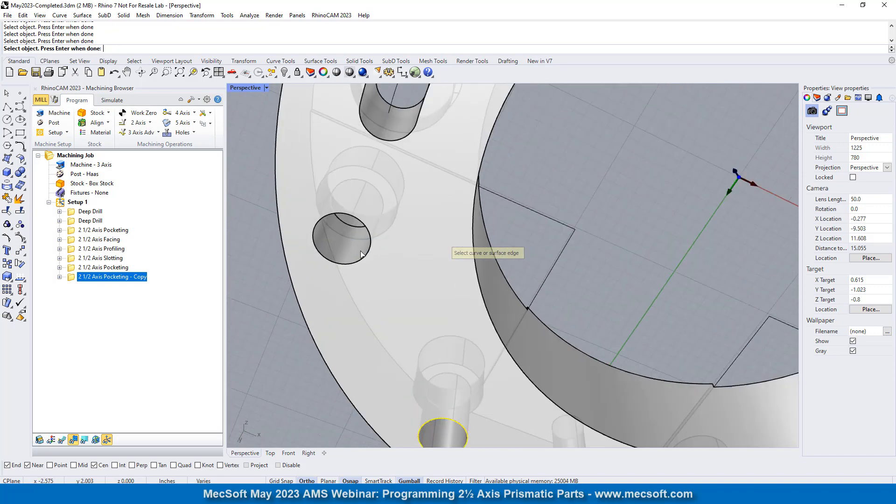
{"action": "left_click", "coordinate": [366, 259]}
{"action": "scroll", "coordinate": [316, 336], "scroll_direction": "down", "scroll_amount": 5}
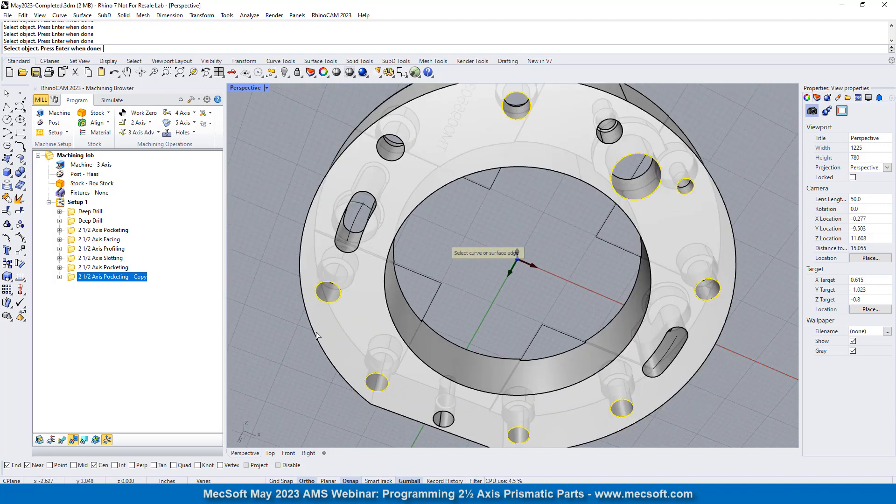
{"action": "scroll", "coordinate": [399, 161], "scroll_direction": "up", "scroll_amount": 5}
{"action": "left_click", "coordinate": [399, 160]}
{"action": "scroll", "coordinate": [400, 164], "scroll_direction": "down", "scroll_amount": 5}
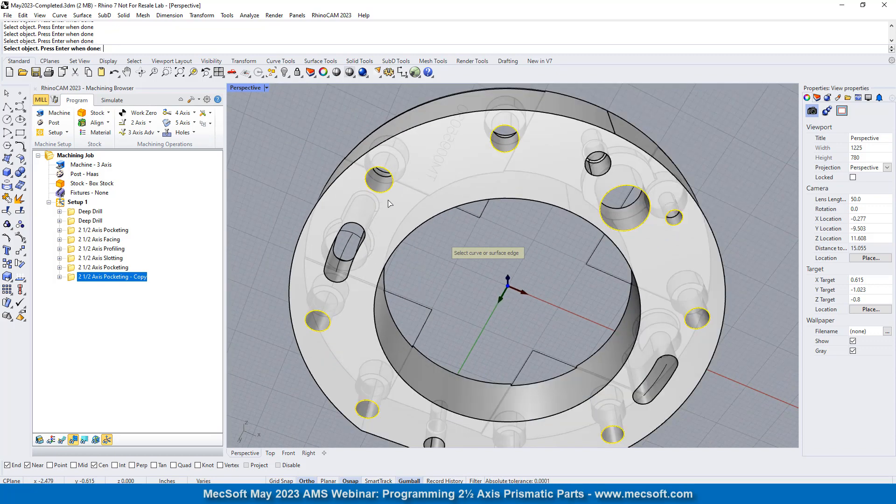
{"action": "right_click_drag", "start_coordinate": [546, 154], "coordinate": [536, 256]}
{"action": "key", "text": "Return"}
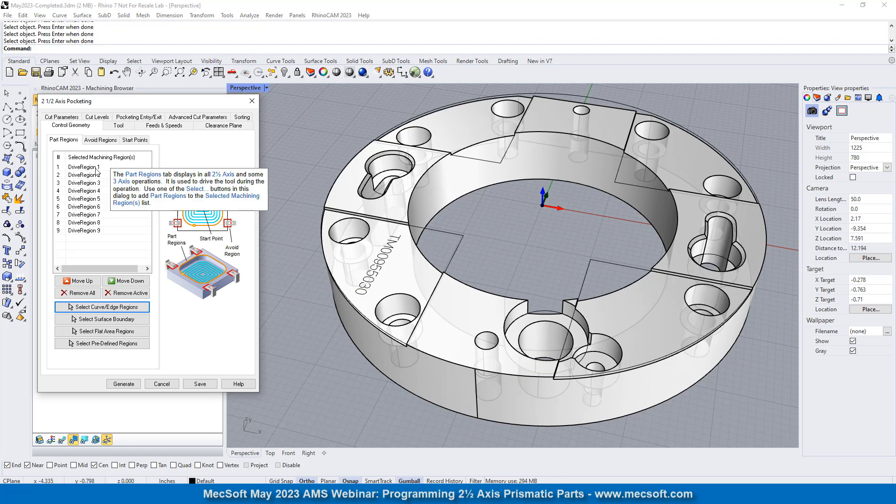
- Check the operation's 1/4 Flute tool and measure the diameter of the small through hole beside the large pocket
{"action": "left_click", "coordinate": [118, 126]}
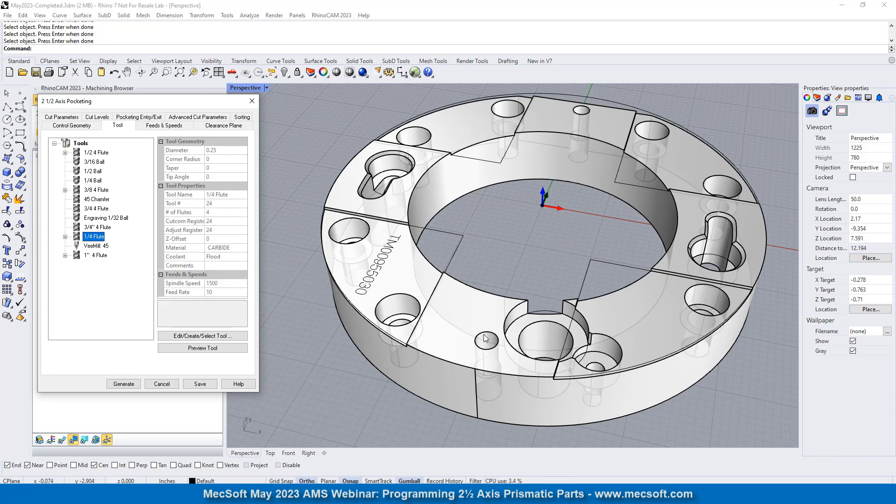
{"action": "scroll", "coordinate": [614, 395], "scroll_direction": "up", "scroll_amount": 8}
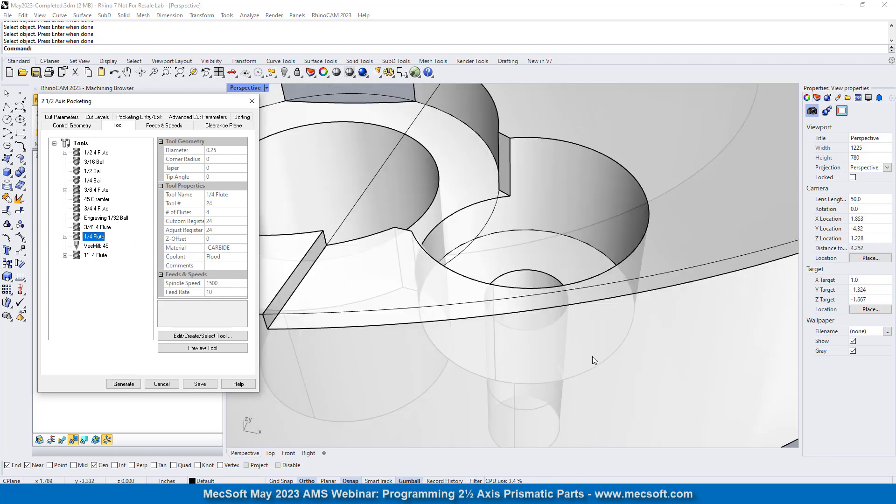
{"action": "left_click", "coordinate": [249, 16]}
{"action": "left_click", "coordinate": [262, 139]}
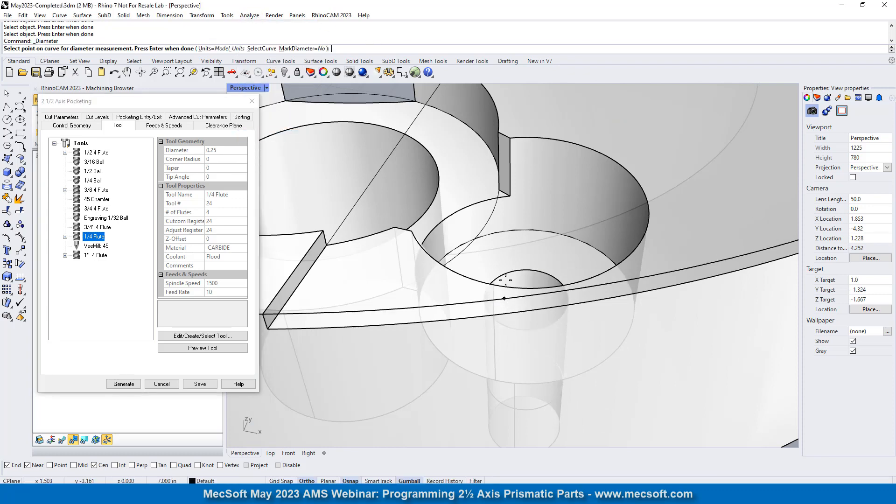
{"action": "left_click", "coordinate": [516, 271]}
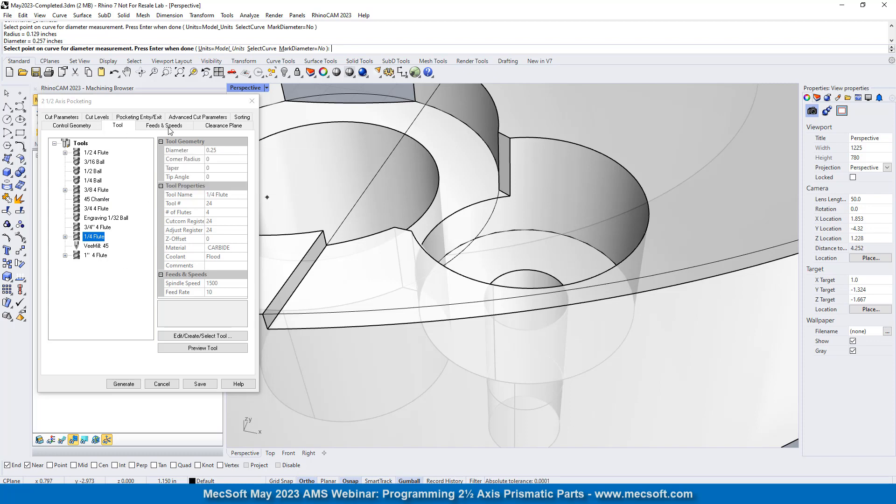
- Review the clearance plane, cut parameters and cut levels of the cloned pocketing operation
{"action": "left_click", "coordinate": [224, 126]}
{"action": "left_click", "coordinate": [69, 117]}
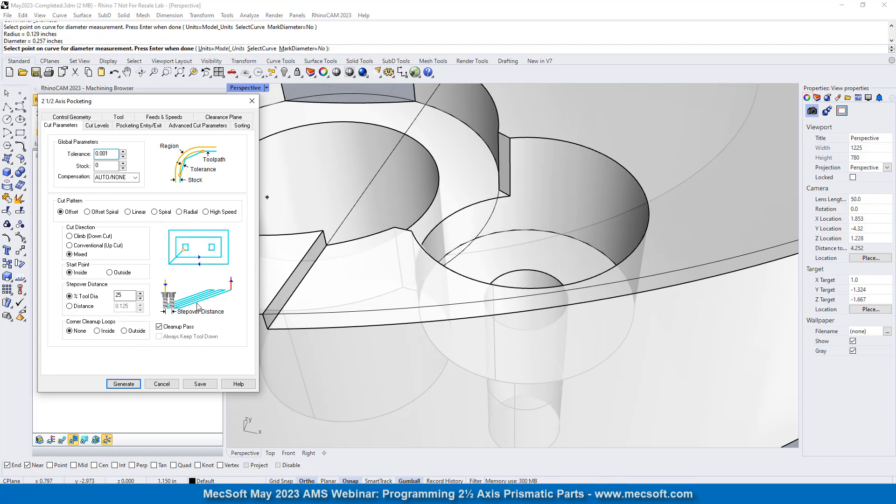
{"action": "left_click", "coordinate": [98, 125]}
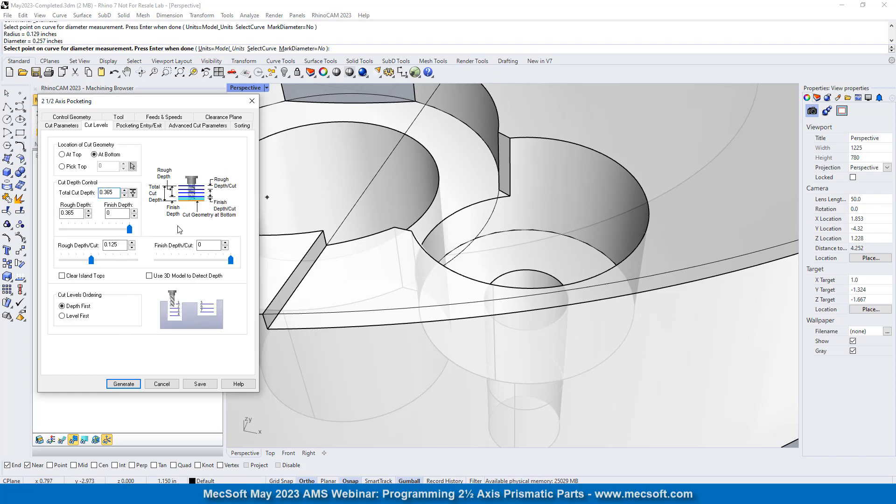
- Set the cloned pocketing's total cut depth to 0.7925 by picking points on the large through hole's upper edge and the ring's bottom edge
{"action": "scroll", "coordinate": [303, 239], "scroll_direction": "down", "scroll_amount": 3}
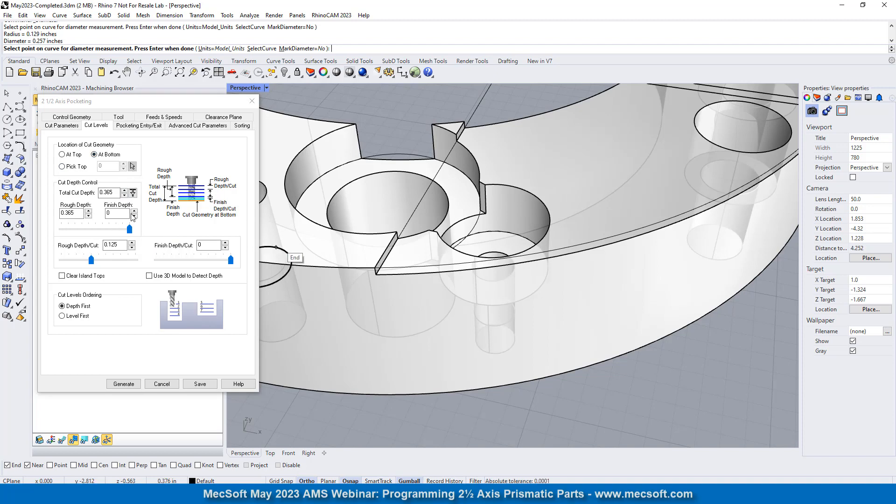
{"action": "left_click", "coordinate": [133, 193]}
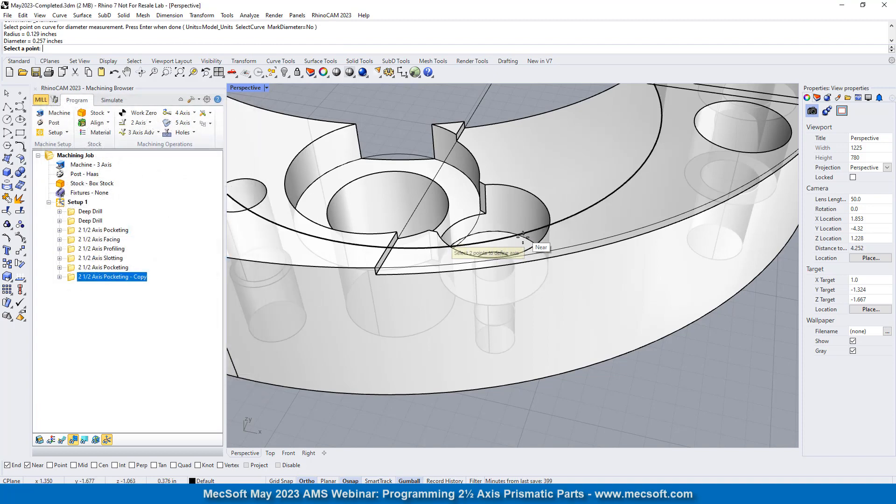
{"action": "scroll", "coordinate": [522, 236], "scroll_direction": "down", "scroll_amount": 5}
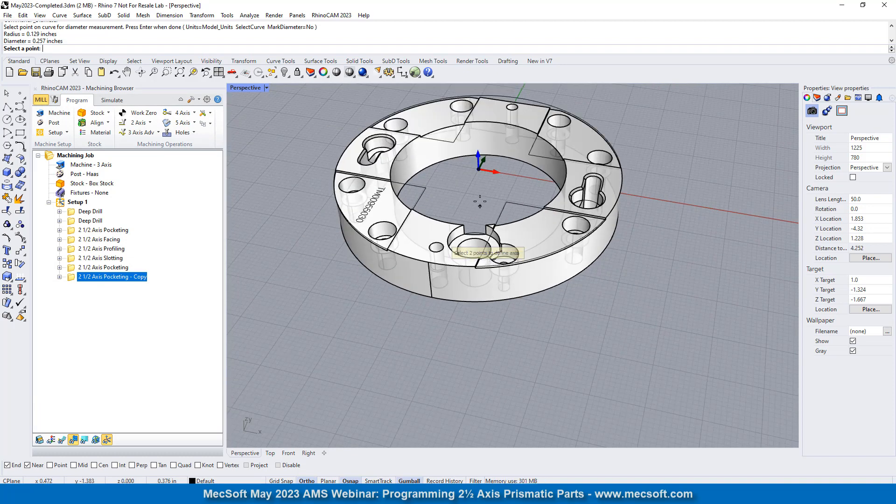
{"action": "scroll", "coordinate": [479, 201], "scroll_direction": "down", "scroll_amount": 2}
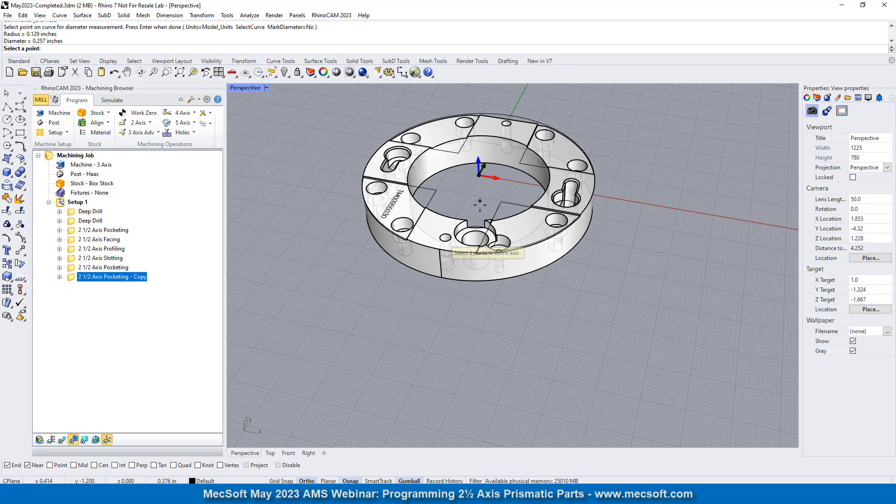
{"action": "scroll", "coordinate": [480, 202], "scroll_direction": "down", "scroll_amount": 2}
{"action": "scroll", "coordinate": [493, 259], "scroll_direction": "up", "scroll_amount": 4}
{"action": "scroll", "coordinate": [459, 273], "scroll_direction": "down", "scroll_amount": 4}
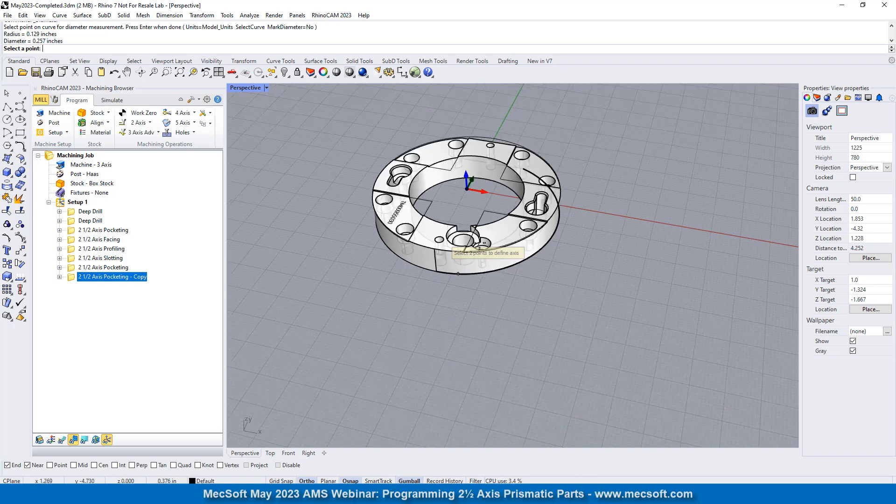
{"action": "scroll", "coordinate": [479, 242], "scroll_direction": "up", "scroll_amount": 2}
{"action": "scroll", "coordinate": [478, 242], "scroll_direction": "up", "scroll_amount": 3}
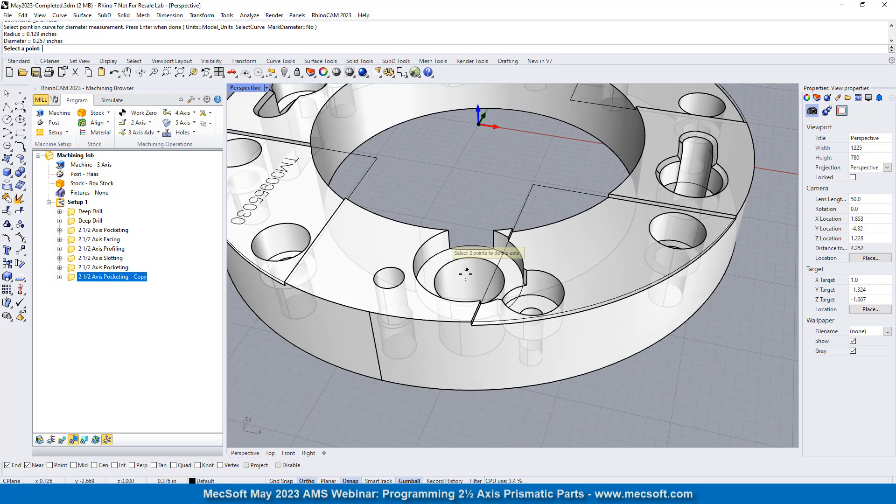
{"action": "left_click", "coordinate": [448, 263]}
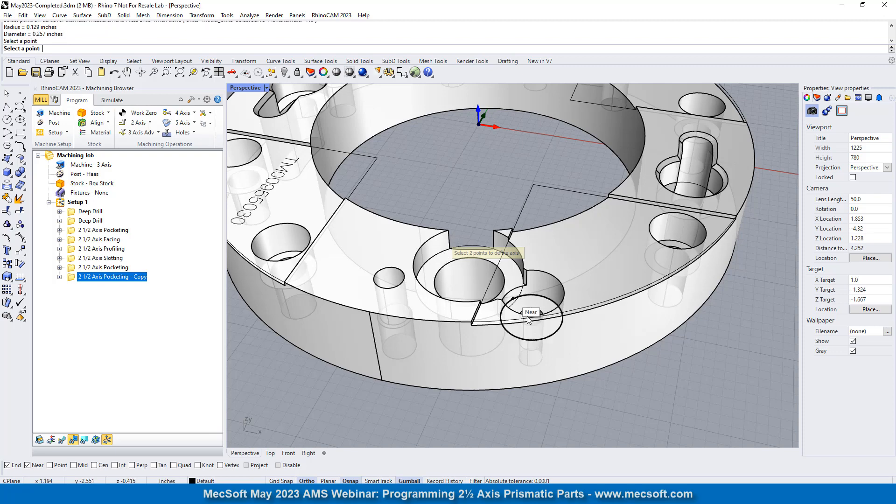
{"action": "left_click", "coordinate": [521, 384]}
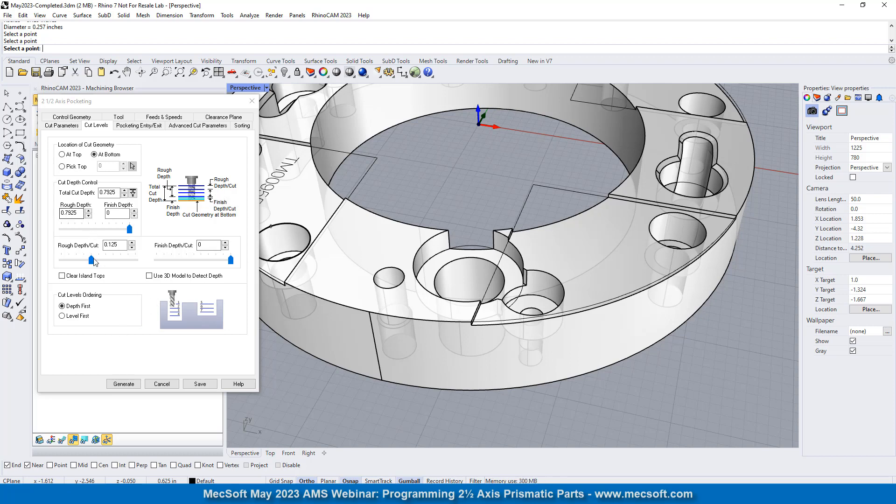
- Review the rough depth per cut, entry/exit, advanced cut and sorting settings, and generate the cloned pocketing toolpath
{"action": "left_click", "coordinate": [123, 246]}
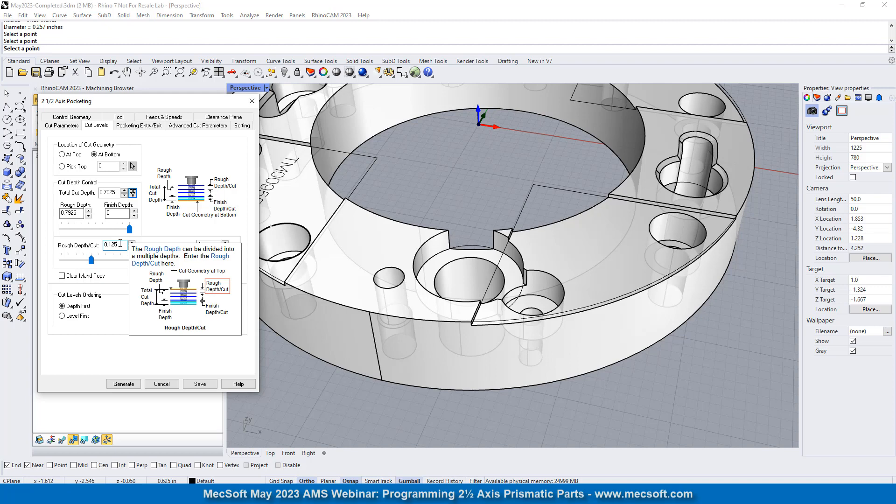
{"action": "left_click", "coordinate": [154, 125]}
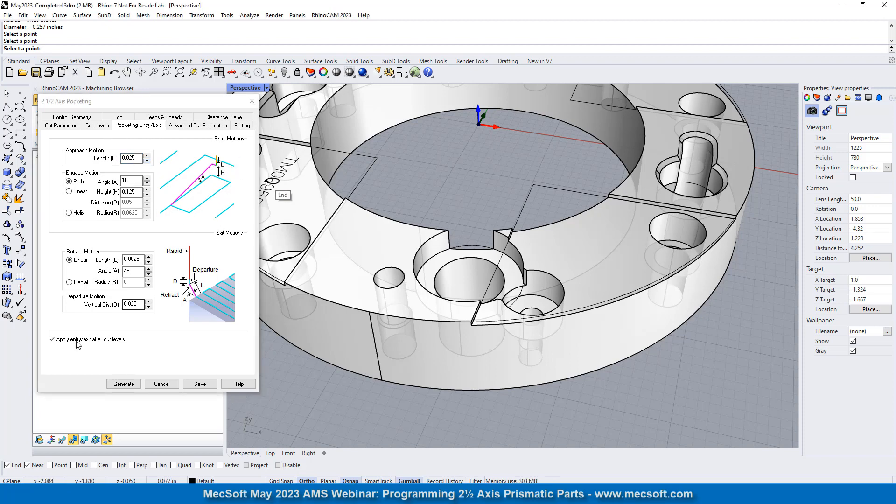
{"action": "left_click", "coordinate": [187, 126]}
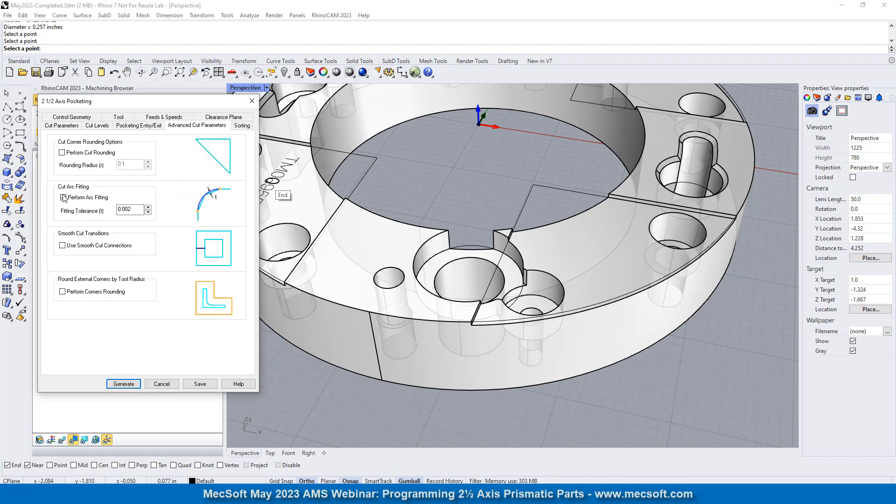
{"action": "left_click", "coordinate": [241, 126]}
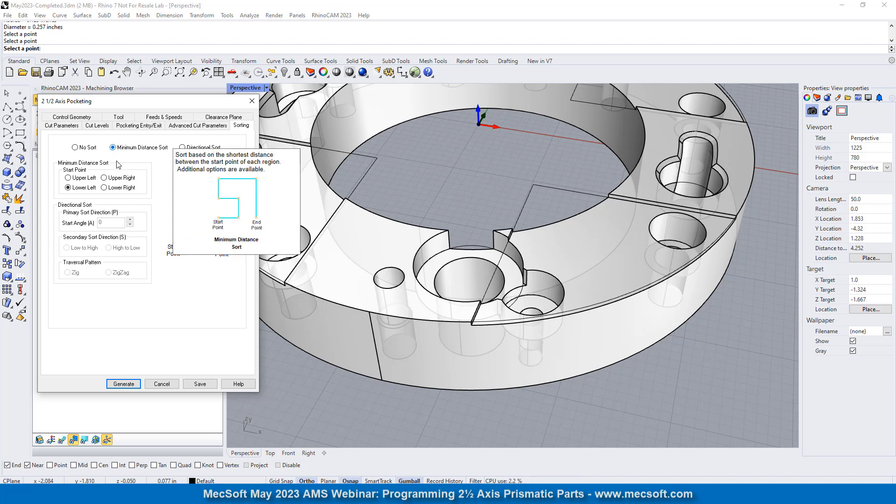
{"action": "left_click", "coordinate": [122, 385]}
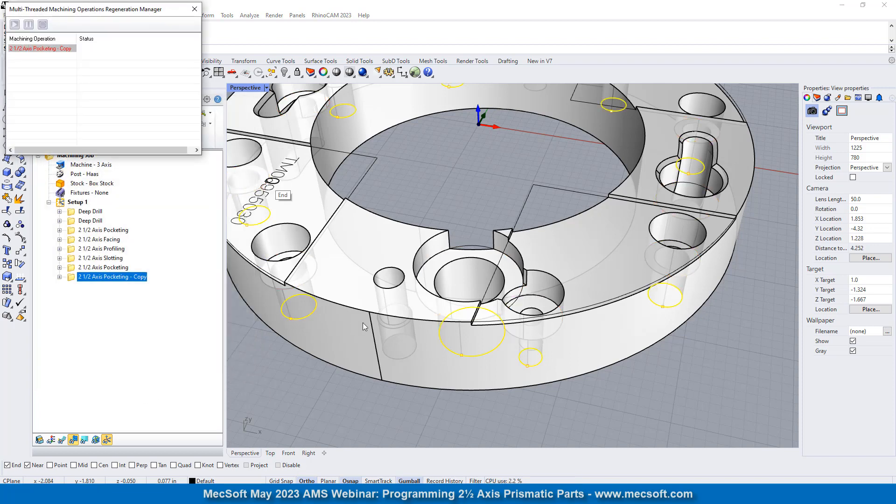
- Show the generated toolpath on the ring and end the pending diameter measurement
{"action": "left_click", "coordinate": [61, 440]}
{"action": "scroll", "coordinate": [417, 264], "scroll_direction": "down", "scroll_amount": 5}
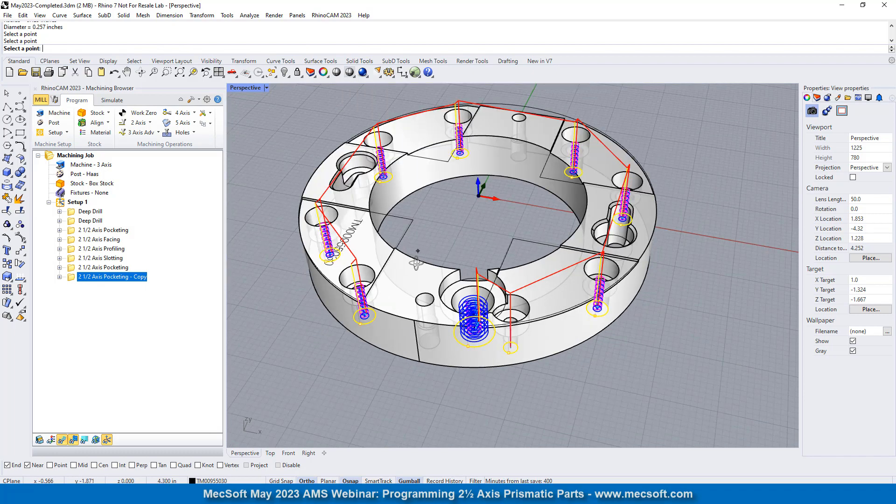
{"action": "right_click_drag", "start_coordinate": [416, 264], "coordinate": [437, 270]}
{"action": "right_click", "coordinate": [326, 410]}
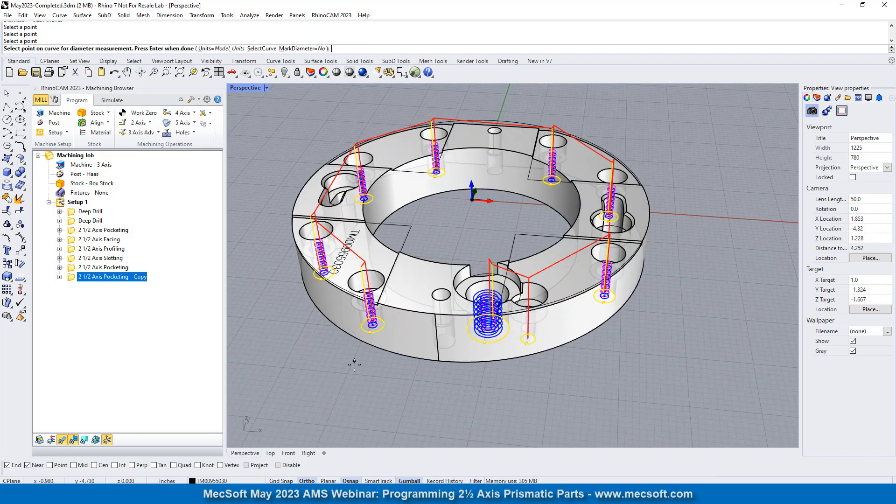
{"action": "right_click", "coordinate": [395, 378]}
{"action": "right_click", "coordinate": [395, 378]}
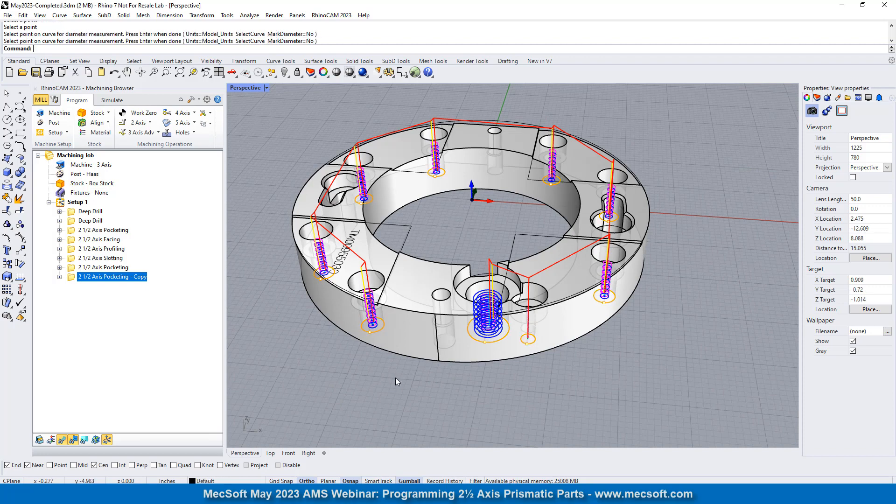
- Examine the helical entry passes in the small through hole beside the large pocket and the toolpath around the ring
{"action": "scroll", "coordinate": [539, 333], "scroll_direction": "up", "scroll_amount": 3}
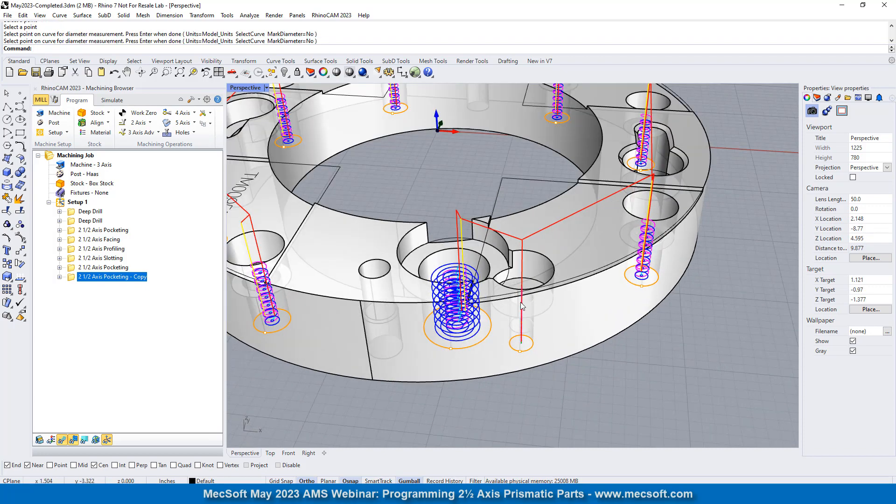
{"action": "scroll", "coordinate": [520, 302], "scroll_direction": "up", "scroll_amount": 8}
{"action": "scroll", "coordinate": [502, 319], "scroll_direction": "up", "scroll_amount": 1}
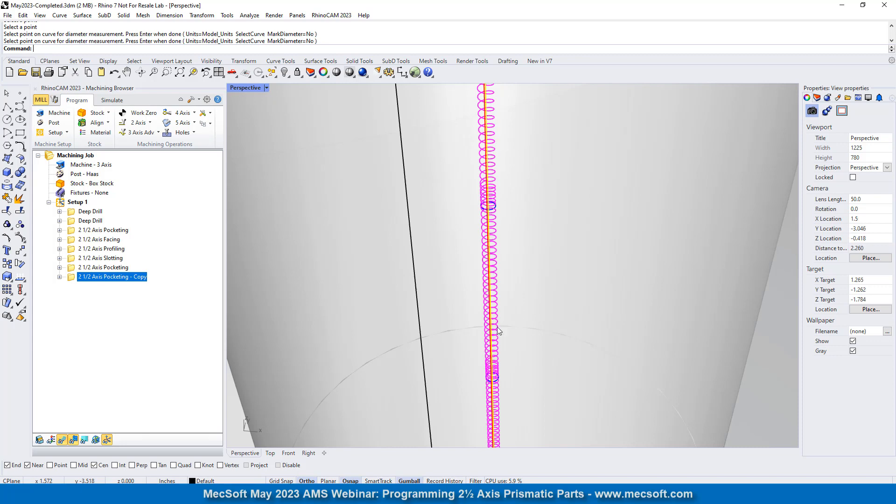
{"action": "right_click_drag", "start_coordinate": [492, 182], "coordinate": [516, 255], "text": "shift"}
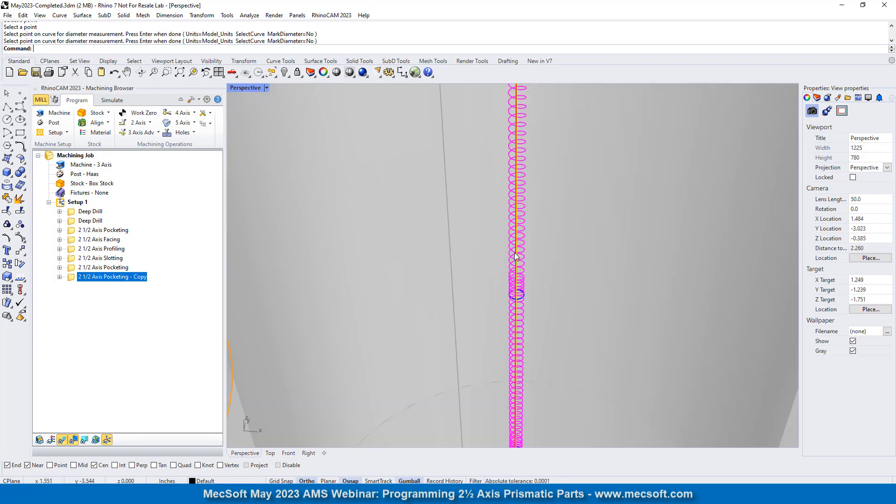
{"action": "scroll", "coordinate": [518, 248], "scroll_direction": "down", "scroll_amount": 6}
{"action": "scroll", "coordinate": [522, 189], "scroll_direction": "up", "scroll_amount": 4}
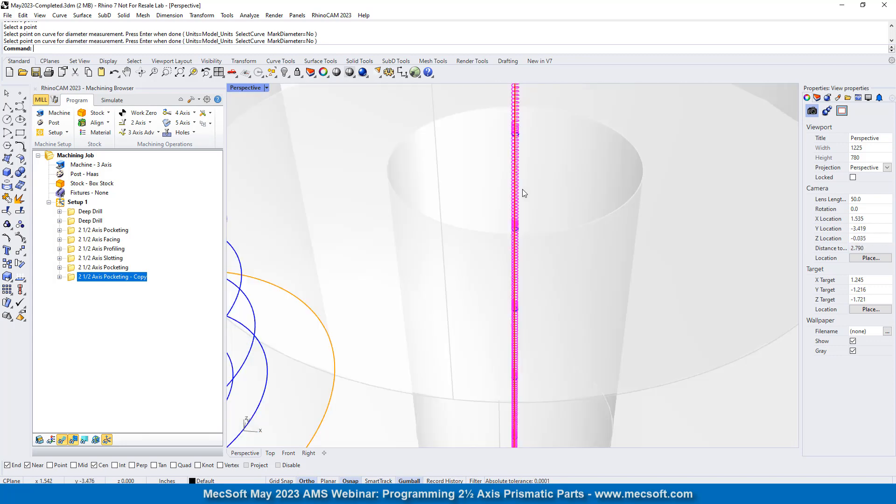
{"action": "scroll", "coordinate": [511, 205], "scroll_direction": "down", "scroll_amount": 2}
{"action": "scroll", "coordinate": [511, 205], "scroll_direction": "down", "scroll_amount": 4}
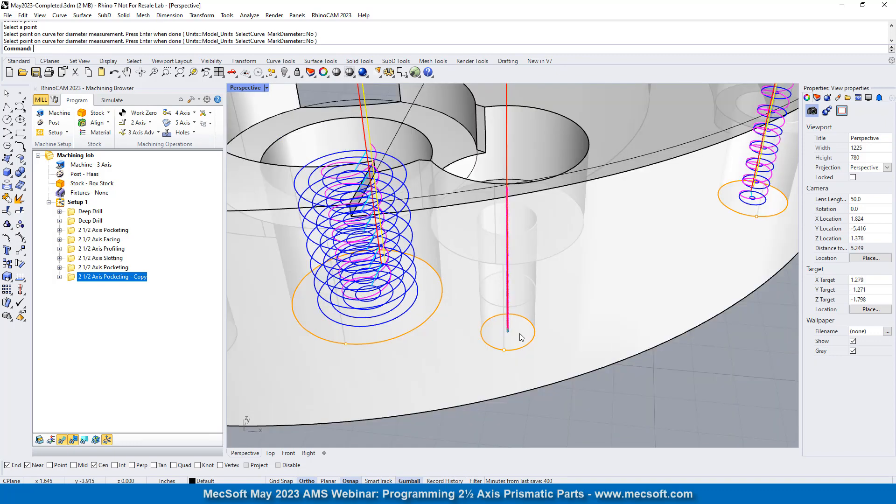
{"action": "scroll", "coordinate": [536, 338], "scroll_direction": "down", "scroll_amount": 4}
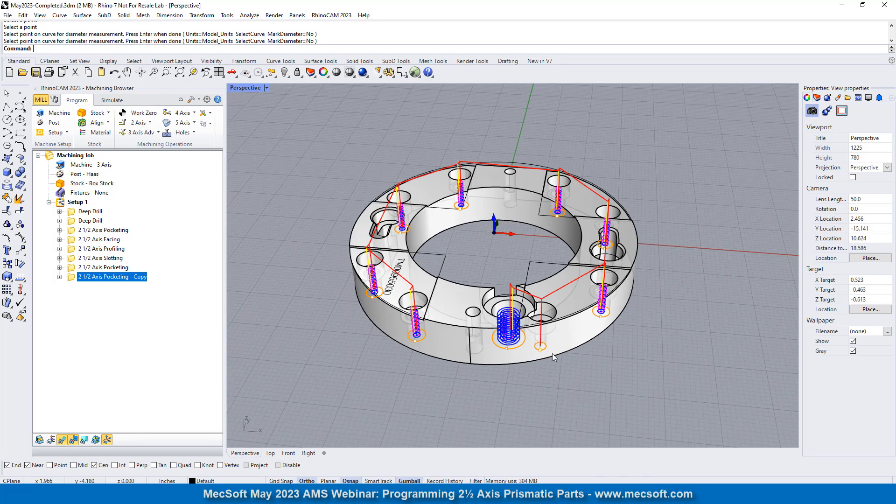
{"action": "scroll", "coordinate": [489, 258], "scroll_direction": "up", "scroll_amount": 1}
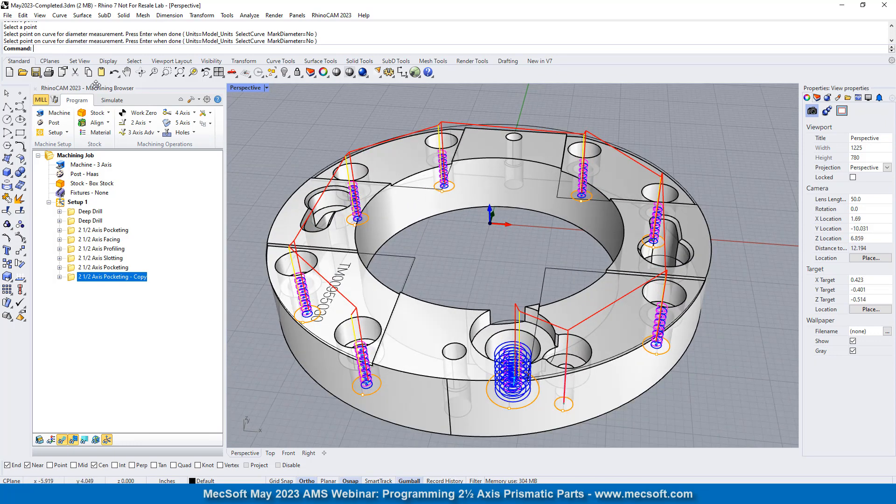
- Simulate the cloned pocketing operation with Simulate by Moves enabled, and hide the toolpath to inspect the machined holes
{"action": "left_click", "coordinate": [112, 99]}
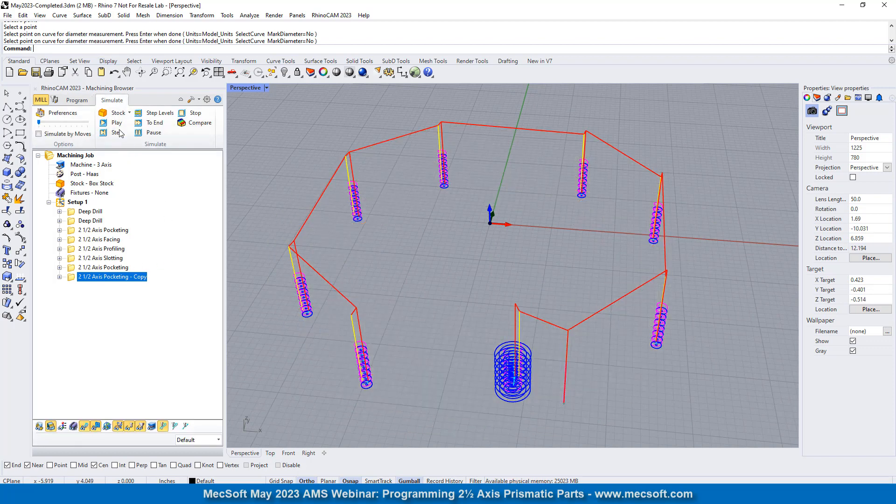
{"action": "left_click", "coordinate": [117, 124]}
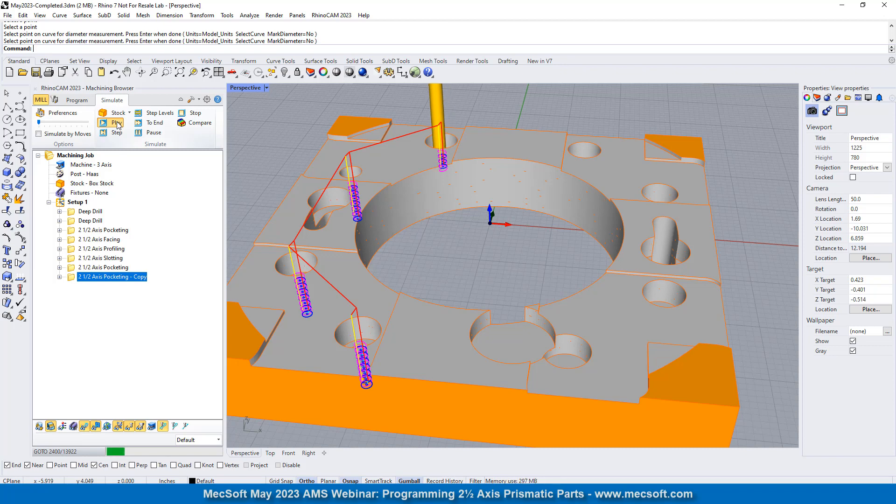
{"action": "left_click", "coordinate": [38, 134]}
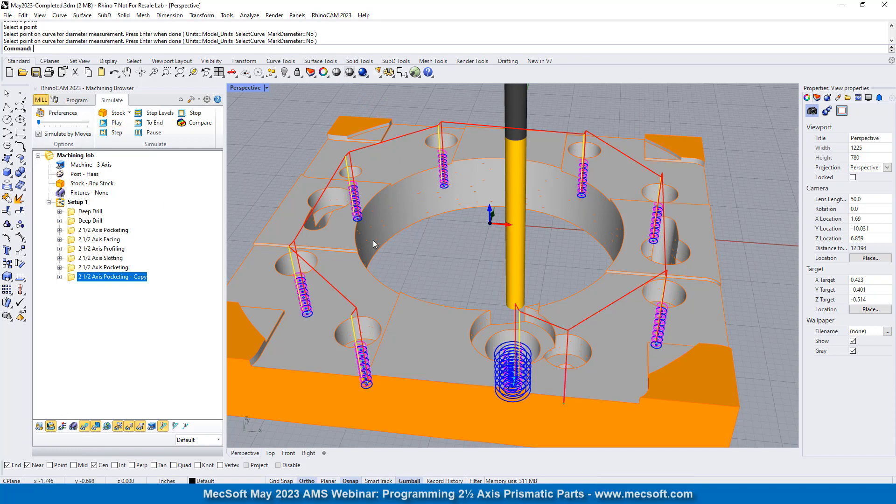
{"action": "mouse_move", "coordinate": [373, 240]}
{"action": "right_mouse_down"}
{"action": "mouse_move", "coordinate": [373, 289]}
{"action": "mouse_move", "coordinate": [374, 235]}
{"action": "right_mouse_up"}
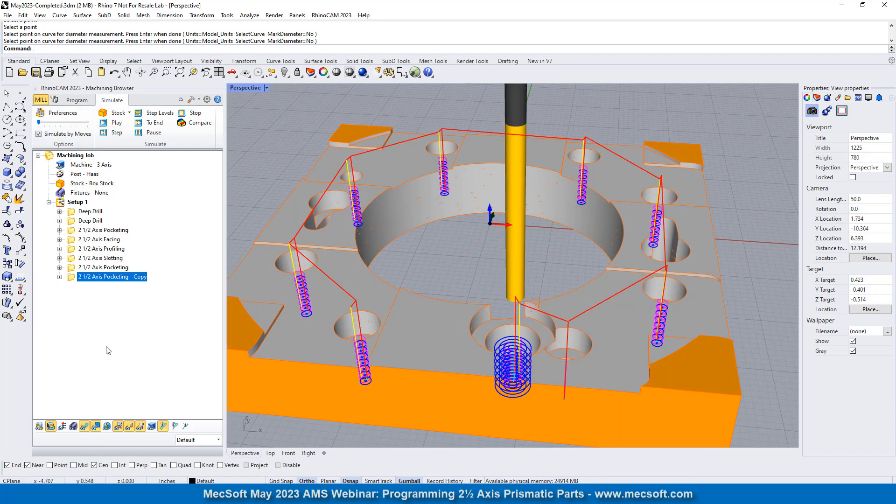
{"action": "left_click", "coordinate": [84, 426]}
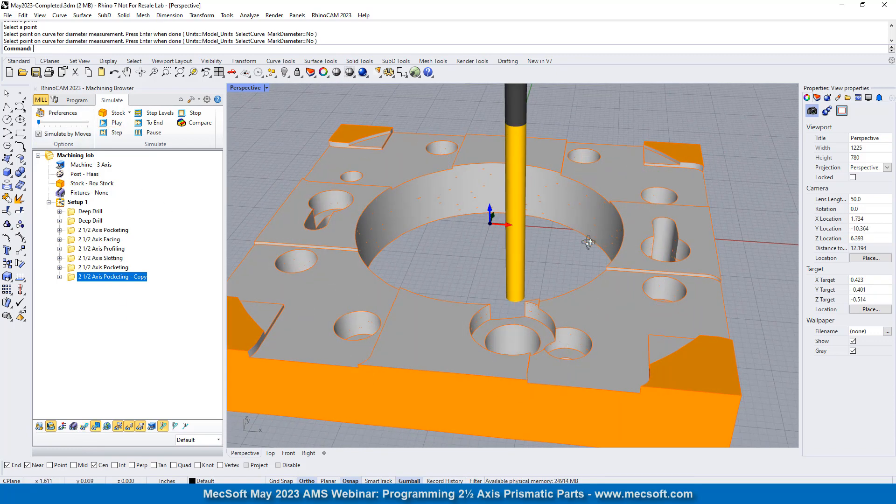
{"action": "right_click_drag", "start_coordinate": [589, 242], "coordinate": [747, 220]}
- Return to programming, inspect the ring's keyhole-shaped pocket and start a new 2 axis Chamfering operation
{"action": "left_click", "coordinate": [77, 101]}
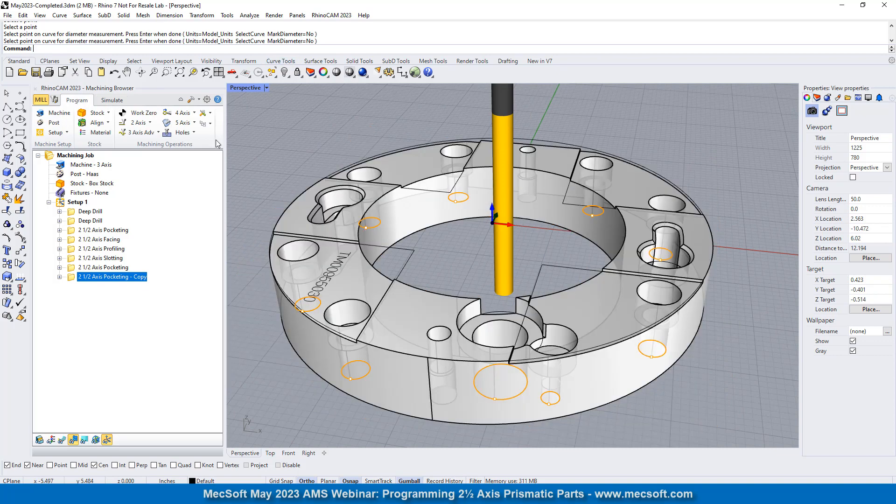
{"action": "scroll", "coordinate": [463, 207], "scroll_direction": "down", "scroll_amount": 2}
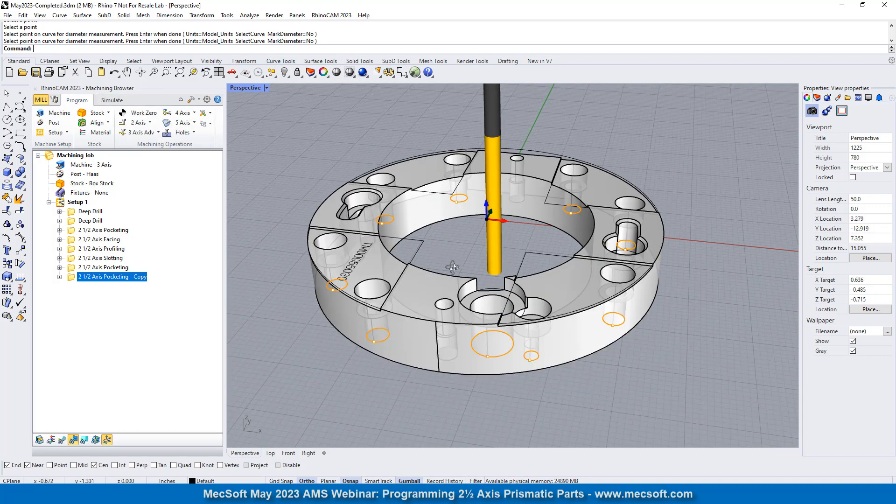
{"action": "right_click_drag", "start_coordinate": [452, 268], "coordinate": [344, 212]}
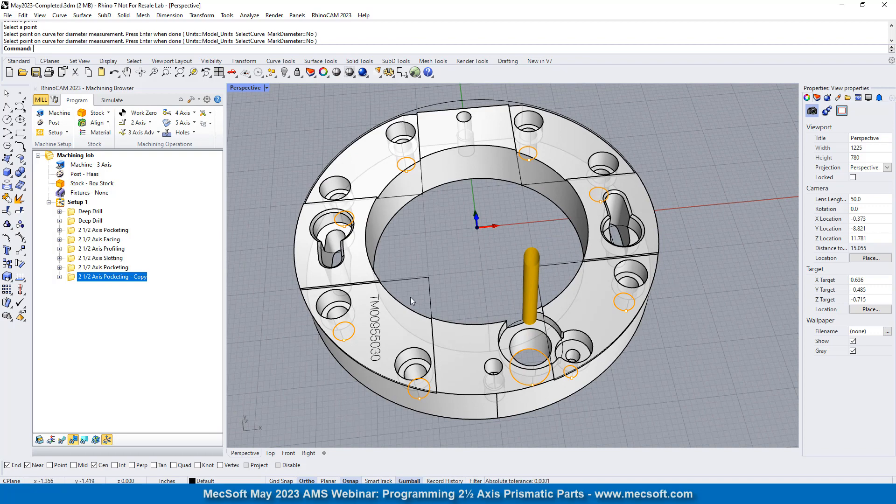
{"action": "scroll", "coordinate": [411, 297], "scroll_direction": "down", "scroll_amount": 4}
{"action": "scroll", "coordinate": [425, 256], "scroll_direction": "up", "scroll_amount": 10}
{"action": "scroll", "coordinate": [433, 262], "scroll_direction": "down", "scroll_amount": 4}
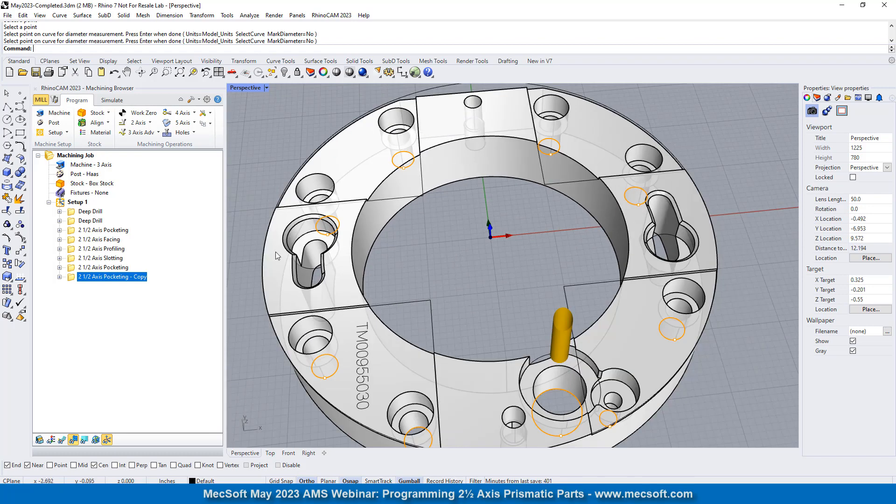
{"action": "scroll", "coordinate": [285, 248], "scroll_direction": "up", "scroll_amount": 6}
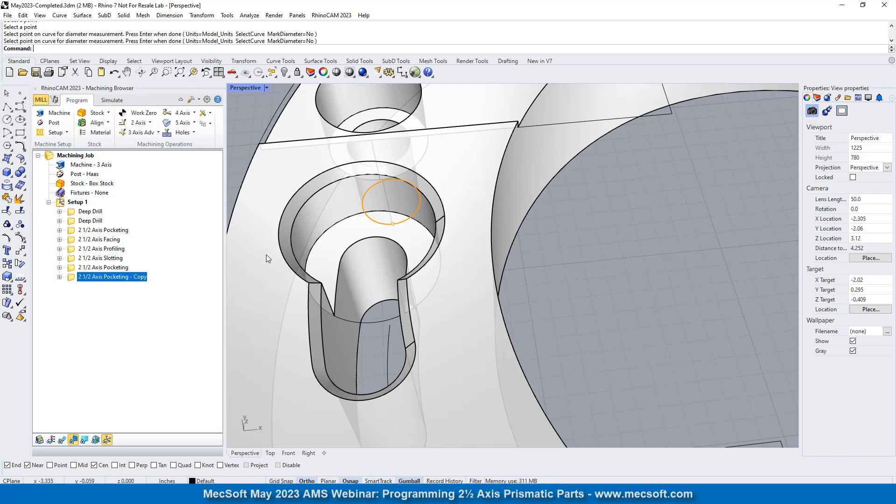
{"action": "left_click", "coordinate": [140, 122]}
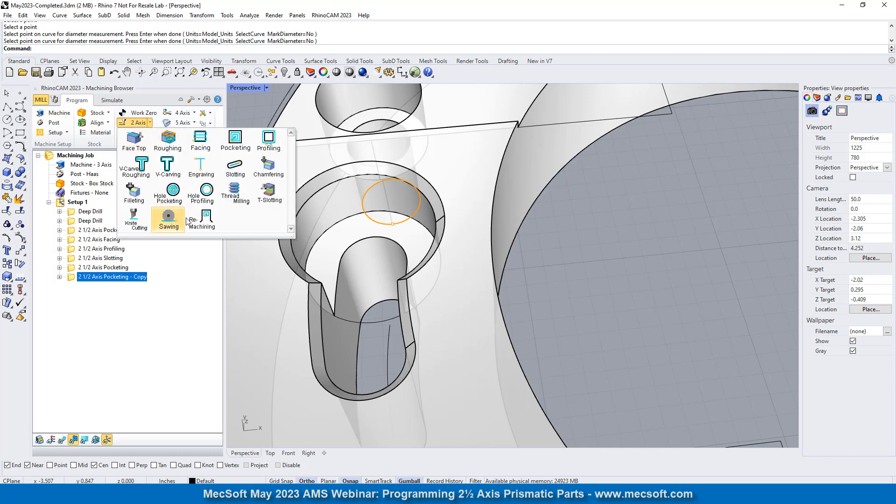
{"action": "left_click", "coordinate": [268, 169]}
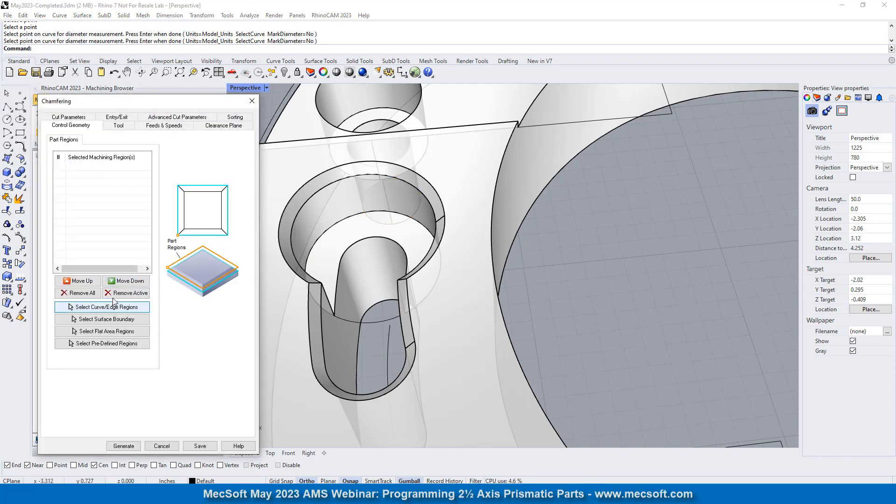
- Start picking edge regions for the Chamfering operation and select the inner chamfer edges around the first keyhole-shaped pocket
{"action": "left_click", "coordinate": [106, 307]}
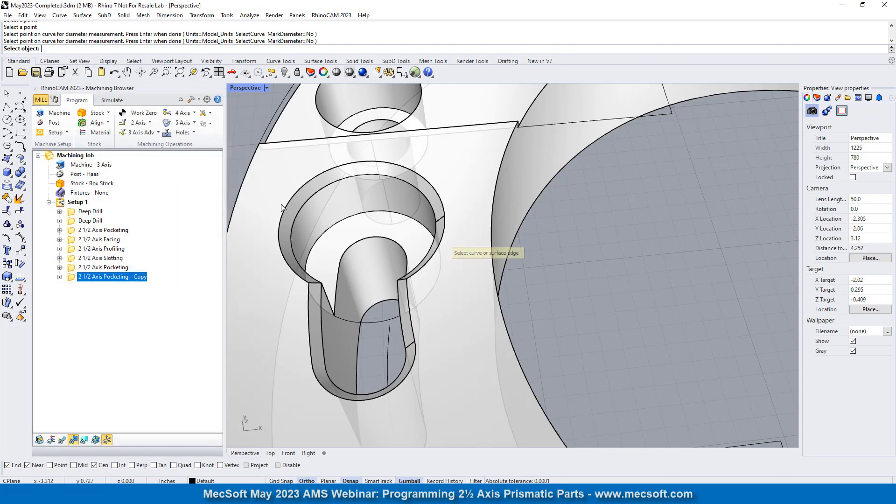
{"action": "left_click", "coordinate": [310, 202]}
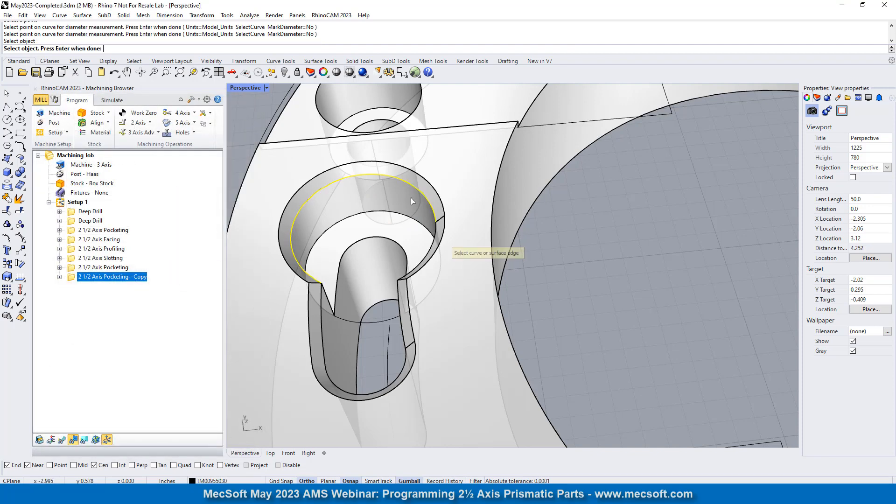
{"action": "left_click", "coordinate": [430, 258]}
{"action": "left_click", "coordinate": [400, 303]}
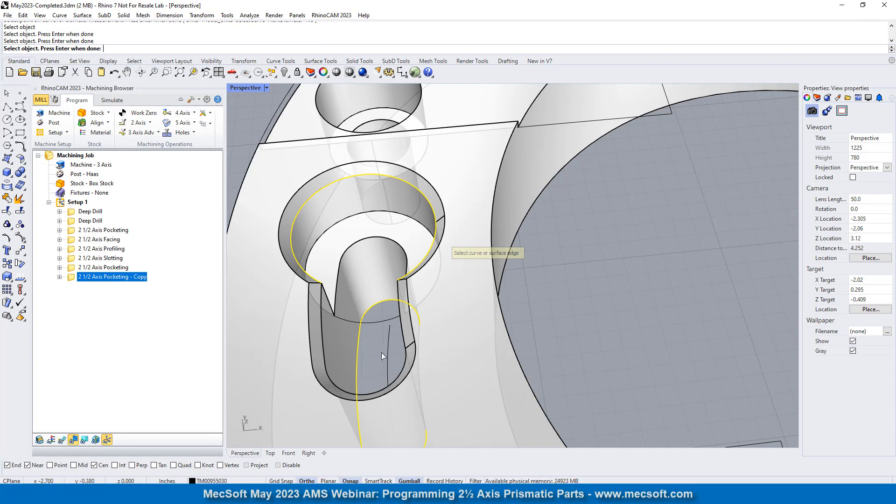
{"action": "left_click", "coordinate": [371, 311]}
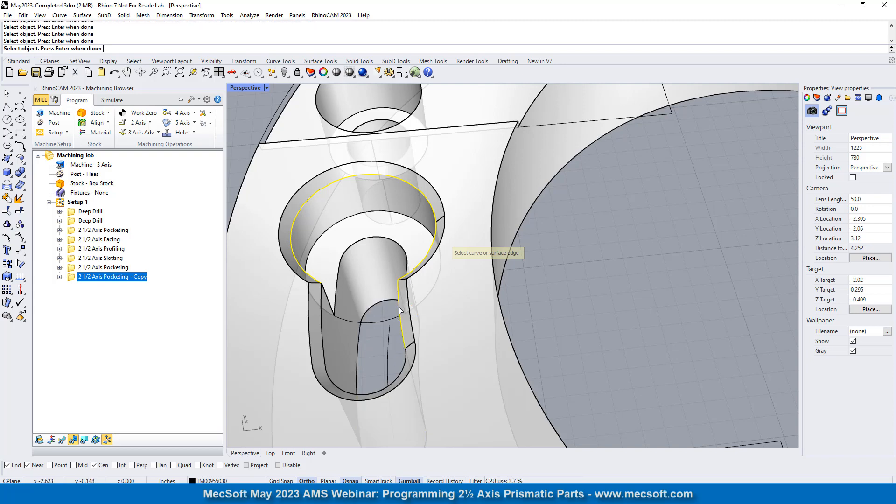
{"action": "left_click", "coordinate": [405, 372]}
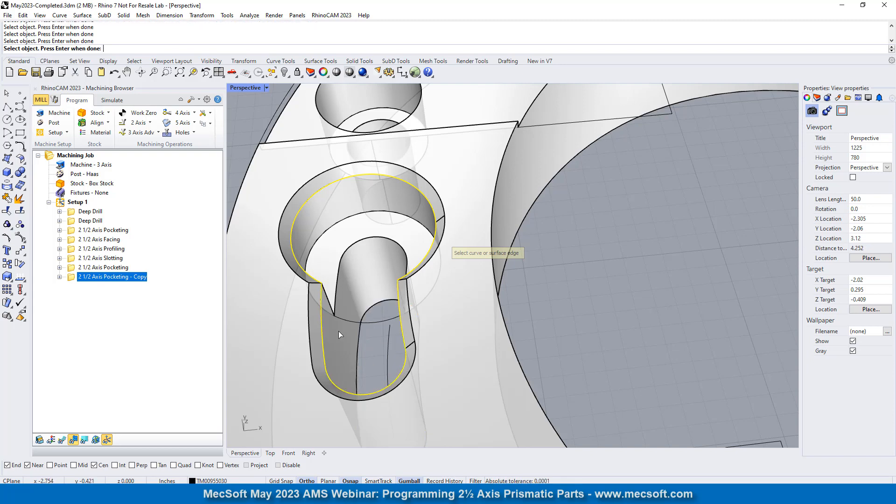
- Add the inner chamfer edges of the opposite keyhole pocket, finish the region selection and open the operation's tool settings
{"action": "scroll", "coordinate": [401, 262], "scroll_direction": "down", "scroll_amount": 5}
{"action": "scroll", "coordinate": [441, 286], "scroll_direction": "up", "scroll_amount": 6}
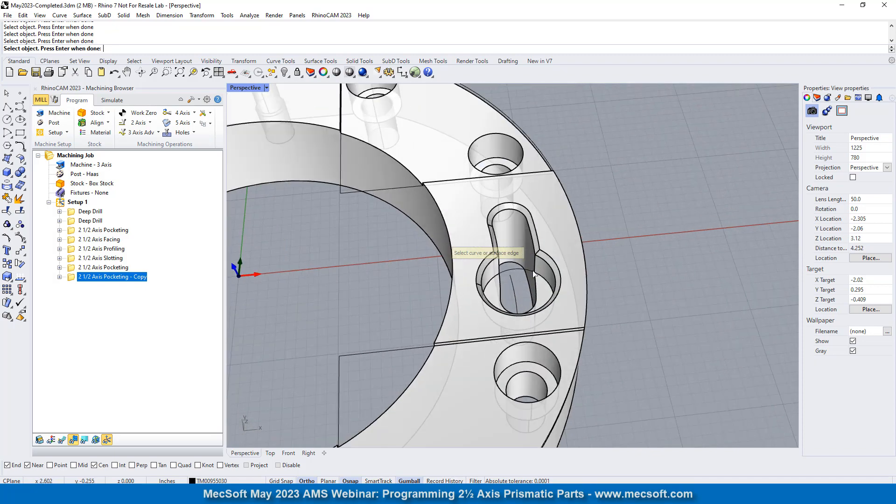
{"action": "left_click", "coordinate": [551, 232]}
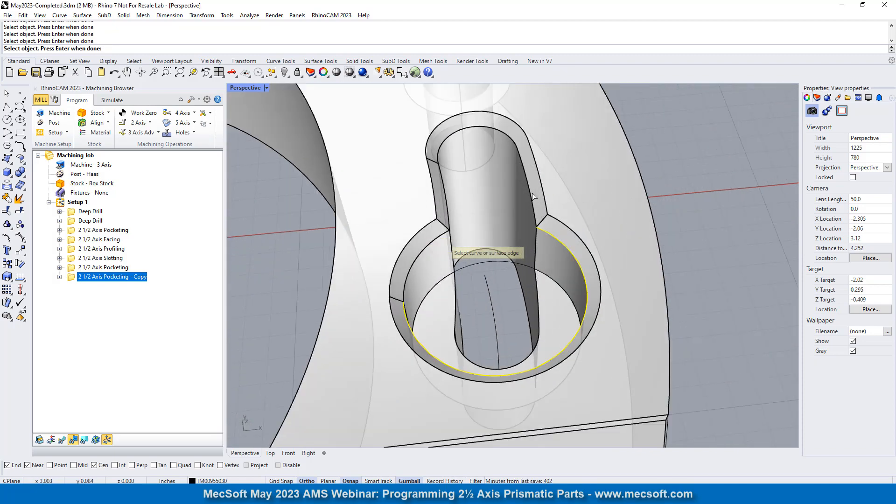
{"action": "left_click", "coordinate": [531, 200]}
{"action": "left_click", "coordinate": [447, 210]}
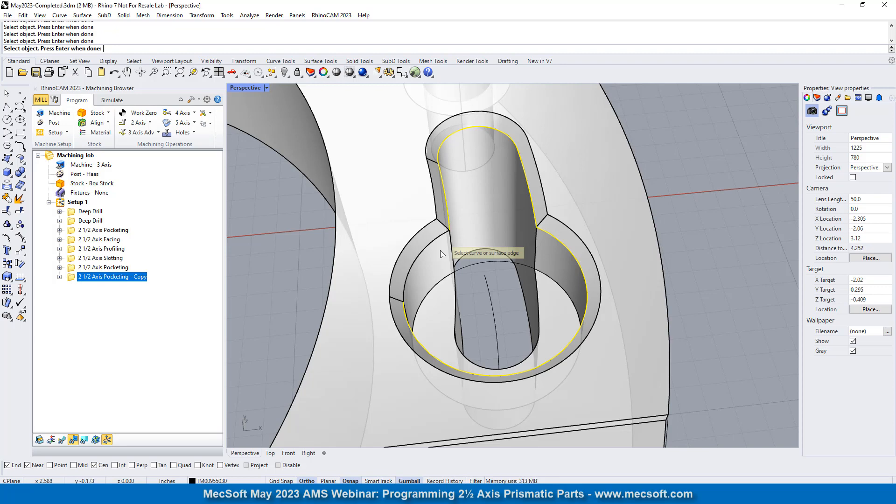
{"action": "key", "text": "Return"}
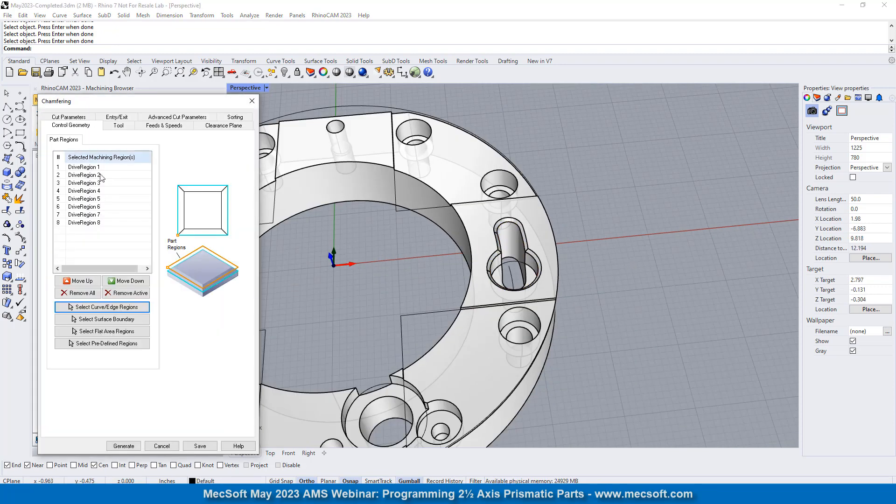
{"action": "left_click", "coordinate": [118, 126]}
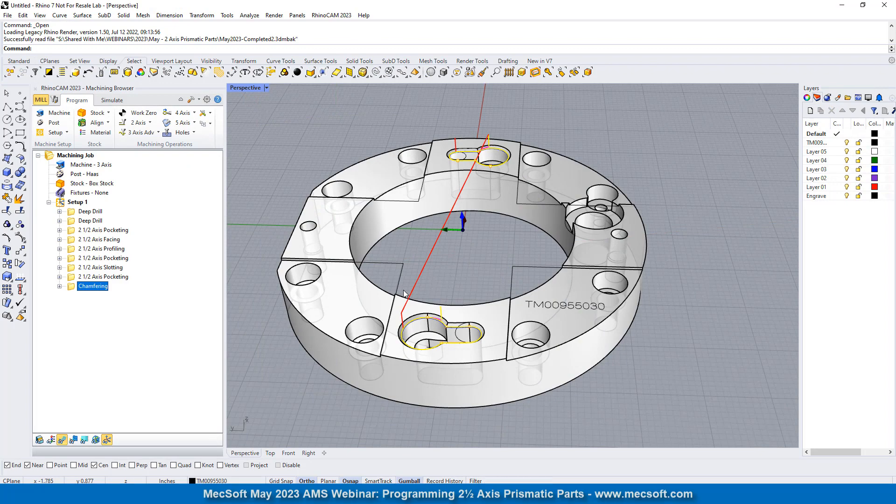
- Examine the chamfering toolpath along the keyhole pocket's edge, including its entry move and offset from the selected edges
{"action": "right_click_drag", "start_coordinate": [500, 346], "coordinate": [523, 290]}
{"action": "scroll", "coordinate": [524, 291], "scroll_direction": "up", "scroll_amount": 6}
{"action": "scroll", "coordinate": [565, 316], "scroll_direction": "down", "scroll_amount": 6}
{"action": "scroll", "coordinate": [566, 317], "scroll_direction": "up", "scroll_amount": 5}
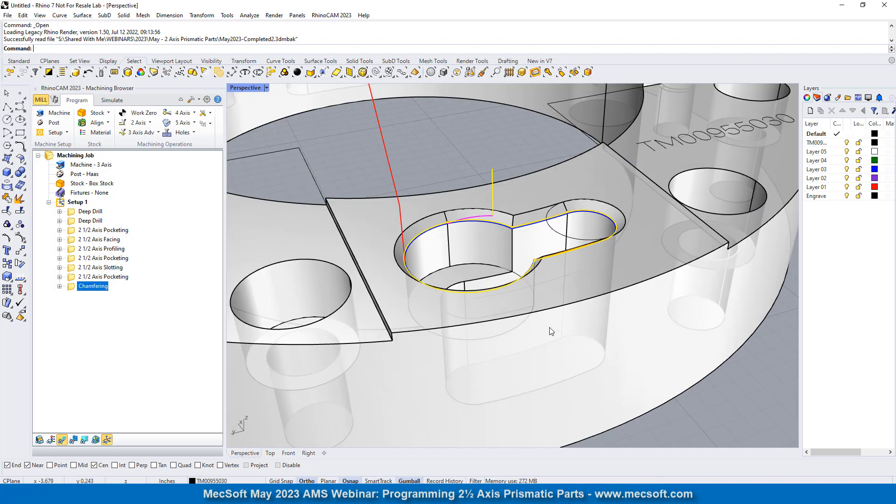
{"action": "right_click_drag", "start_coordinate": [511, 252], "coordinate": [484, 250]}
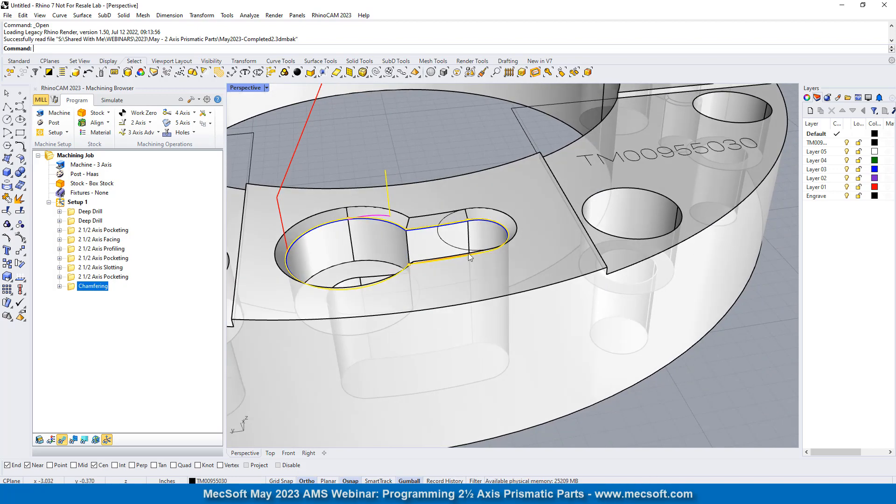
{"action": "scroll", "coordinate": [384, 229], "scroll_direction": "up", "scroll_amount": 8}
{"action": "scroll", "coordinate": [450, 239], "scroll_direction": "up", "scroll_amount": 5}
{"action": "scroll", "coordinate": [412, 299], "scroll_direction": "down", "scroll_amount": 3}
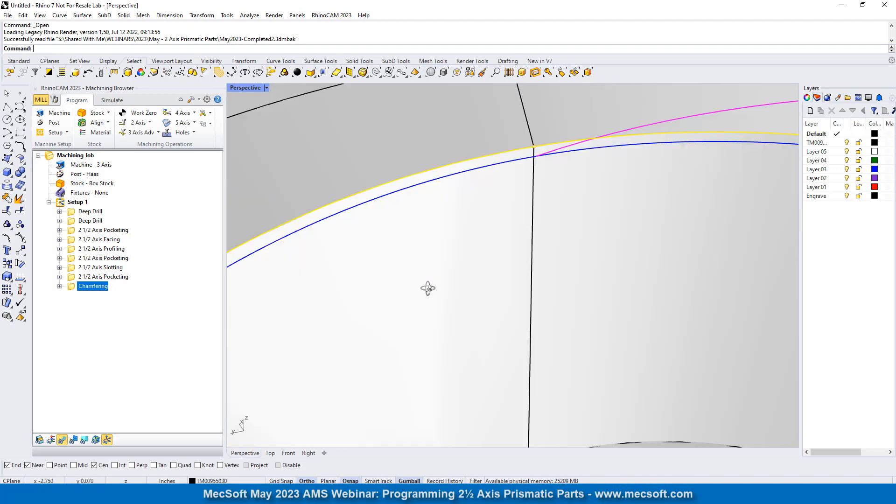
{"action": "scroll", "coordinate": [475, 279], "scroll_direction": "down", "scroll_amount": 6}
{"action": "right_click_drag", "start_coordinate": [475, 279], "coordinate": [508, 281]}
{"action": "scroll", "coordinate": [669, 271], "scroll_direction": "up", "scroll_amount": 7}
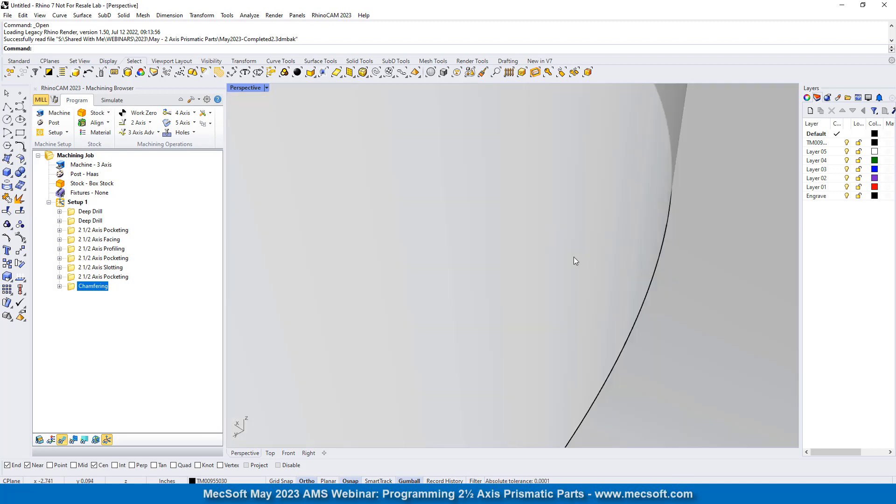
{"action": "scroll", "coordinate": [573, 257], "scroll_direction": "down", "scroll_amount": 3}
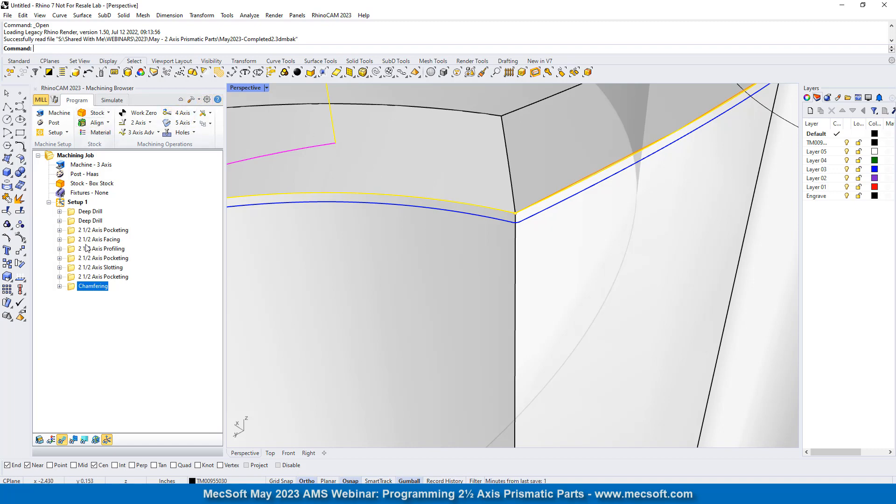
- Reopen the Chamfering operation, review its chamfer cut parameters and tooltip clearance, and leave without saving
{"action": "double_click", "coordinate": [71, 287]}
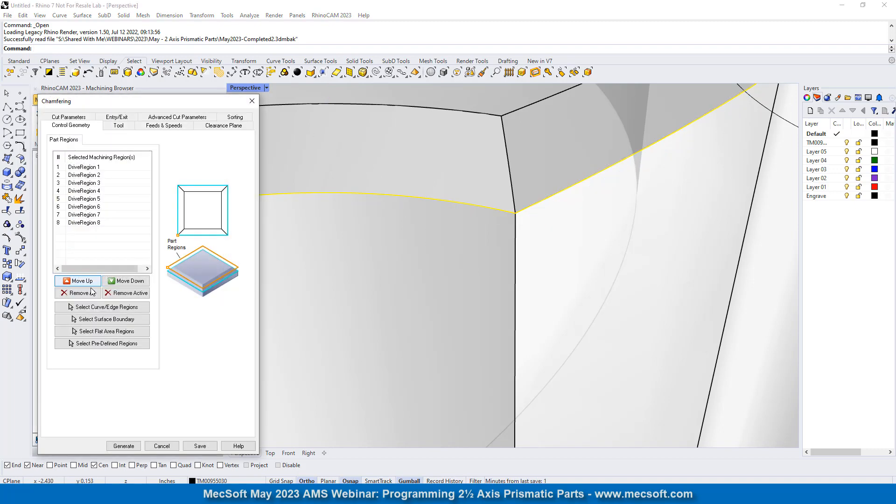
{"action": "left_click", "coordinate": [87, 119]}
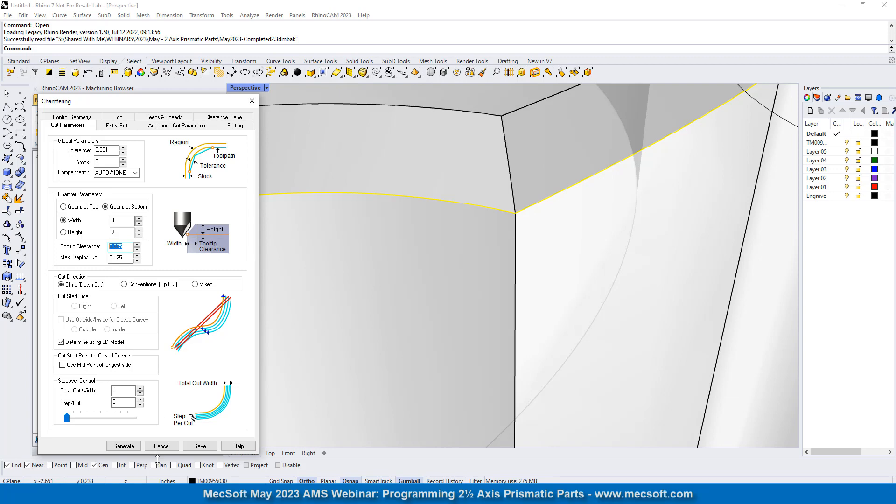
{"action": "left_click", "coordinate": [162, 445]}
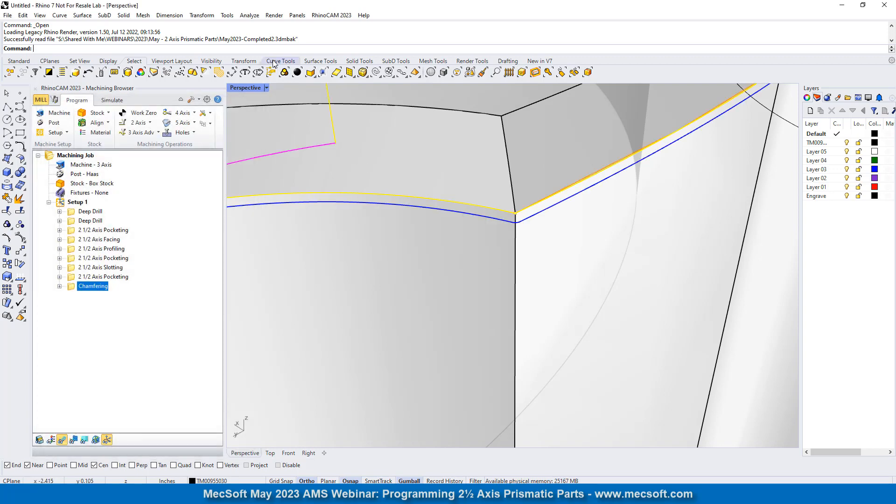
- Switch to the Front view and then the Right view, and inspect the chamfer regions from the side
{"action": "left_click", "coordinate": [19, 61]}
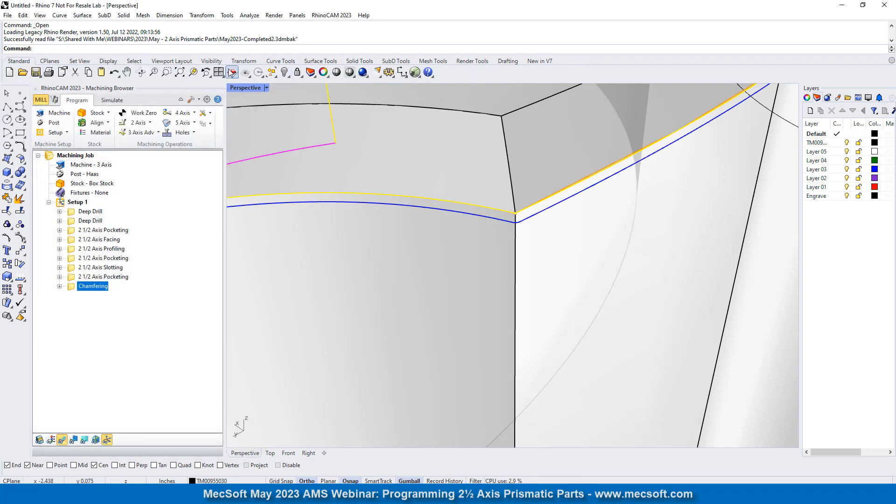
{"action": "left_click", "coordinate": [238, 79]}
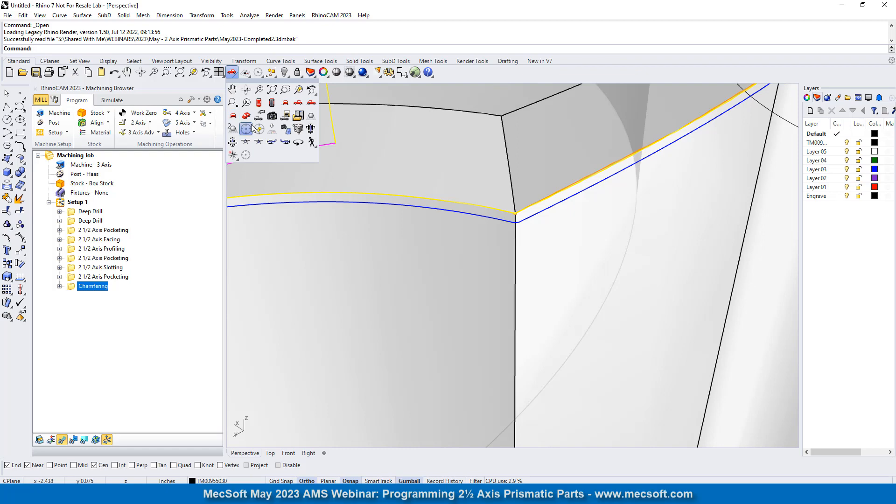
{"action": "left_click", "coordinate": [286, 102]}
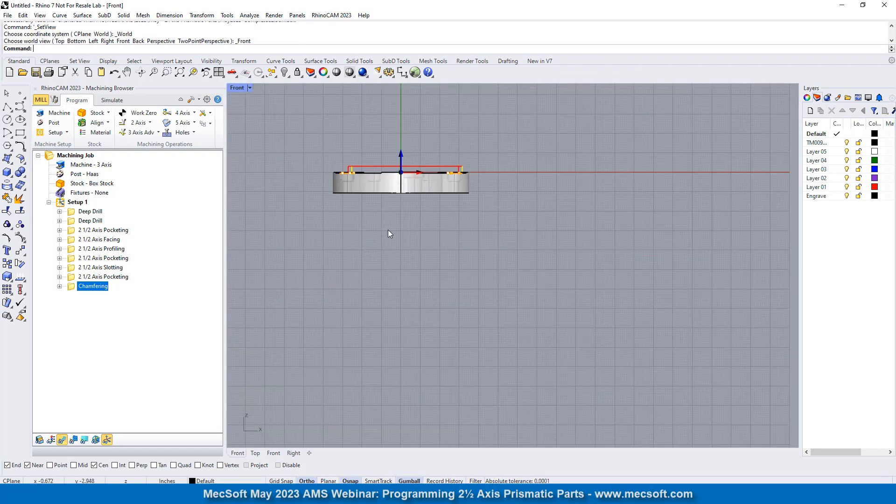
{"action": "left_click", "coordinate": [233, 74]}
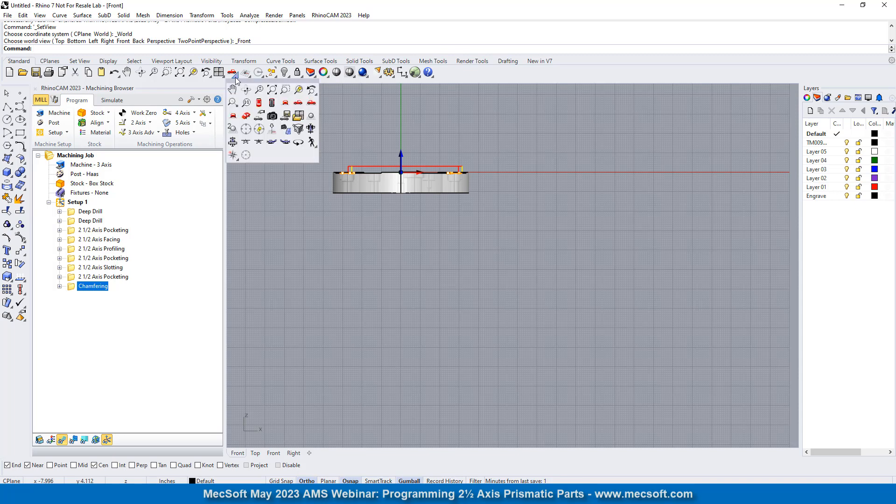
{"action": "left_click", "coordinate": [298, 104]}
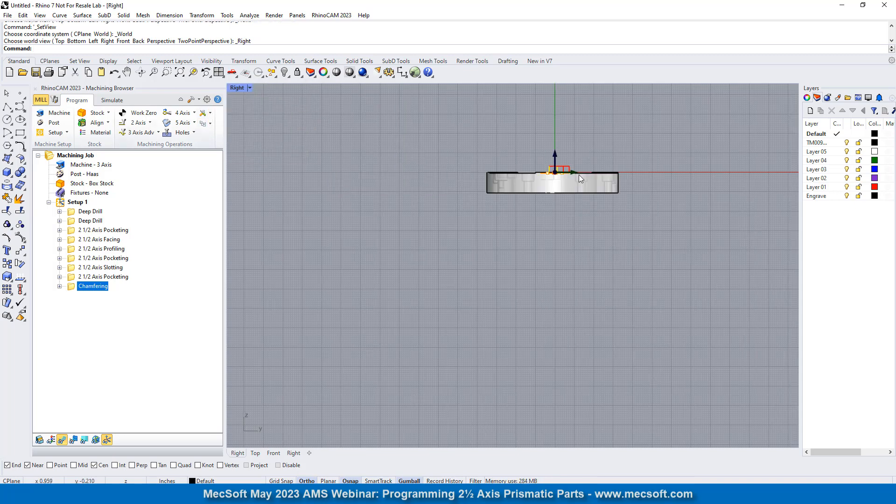
{"action": "scroll", "coordinate": [579, 175], "scroll_direction": "up", "scroll_amount": 10}
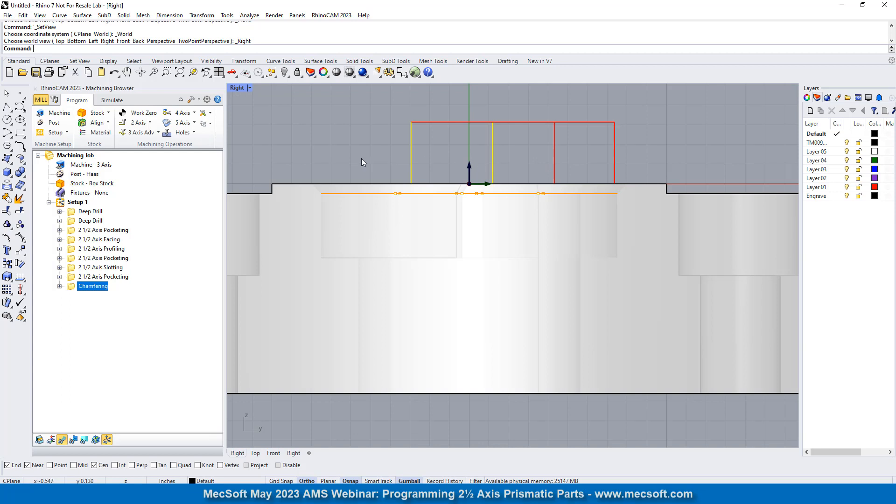
{"action": "scroll", "coordinate": [361, 158], "scroll_direction": "up", "scroll_amount": 2}
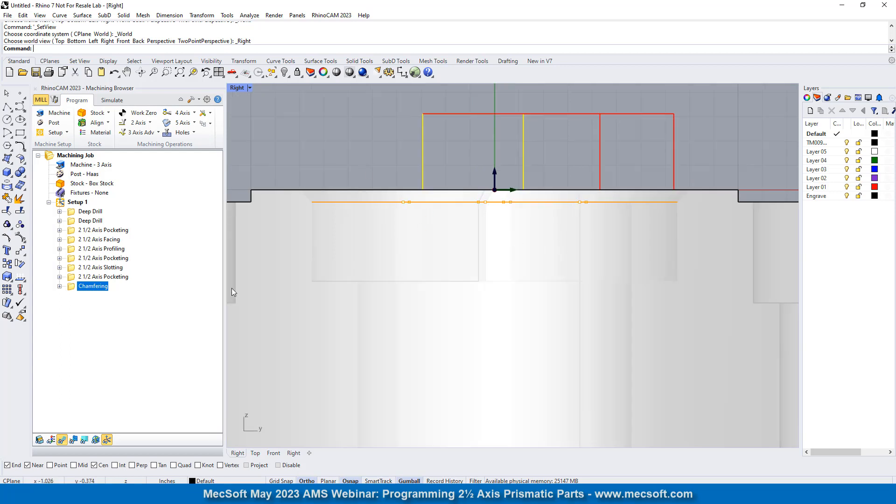
- Display the toolpath through the part and compare its depth with the selected chamfer edge in the Right view
{"action": "left_click", "coordinate": [73, 441]}
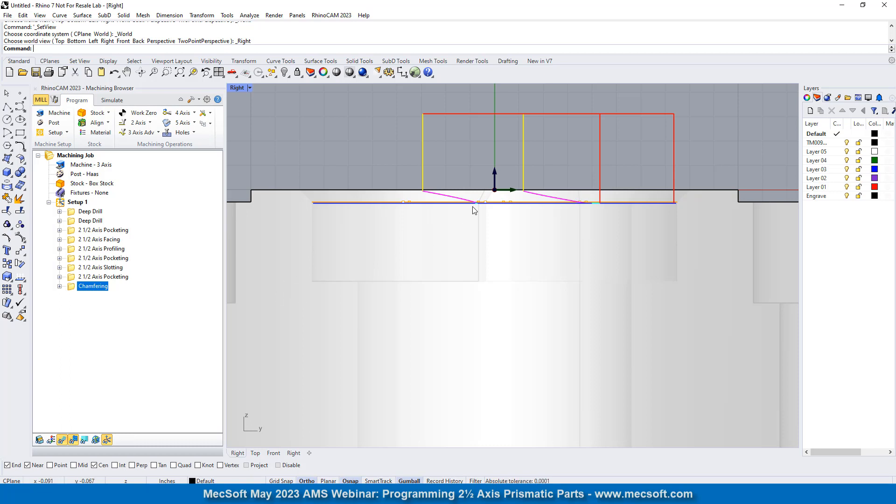
{"action": "scroll", "coordinate": [312, 201], "scroll_direction": "up", "scroll_amount": 5}
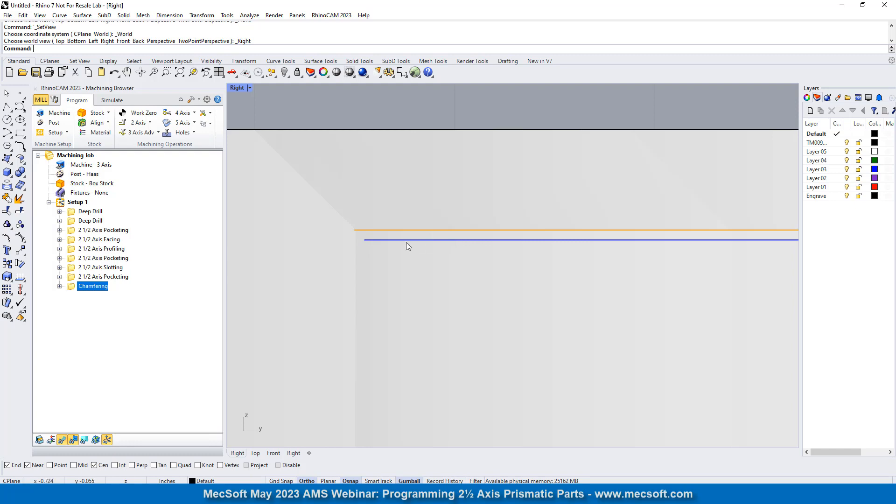
{"action": "scroll", "coordinate": [329, 252], "scroll_direction": "down", "scroll_amount": 4}
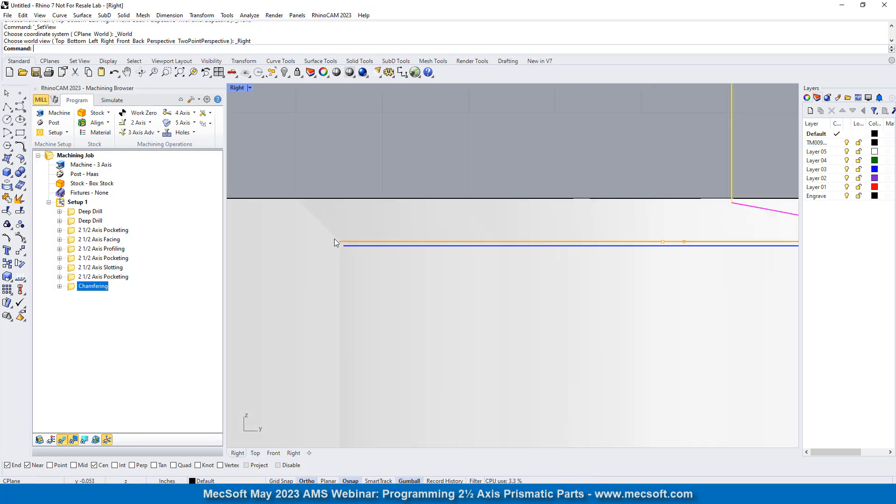
{"action": "scroll", "coordinate": [344, 221], "scroll_direction": "down", "scroll_amount": 3}
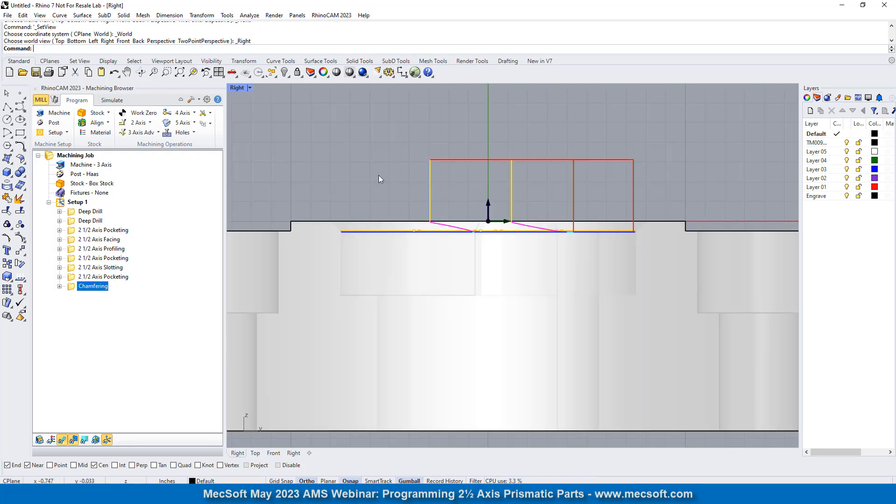
- Return to the Perspective view and examine the chamfering toolpath around the keyhole pocket up close
{"action": "left_click", "coordinate": [236, 77]}
{"action": "left_click", "coordinate": [260, 106]}
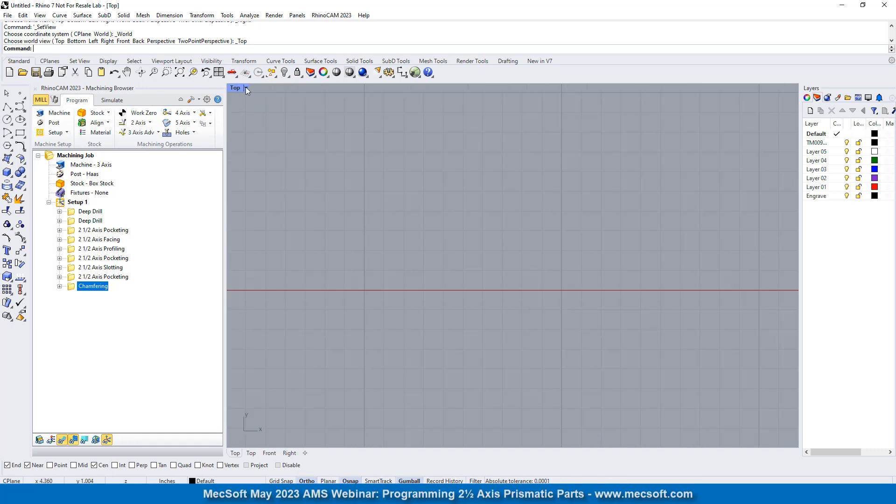
{"action": "left_click", "coordinate": [233, 72]}
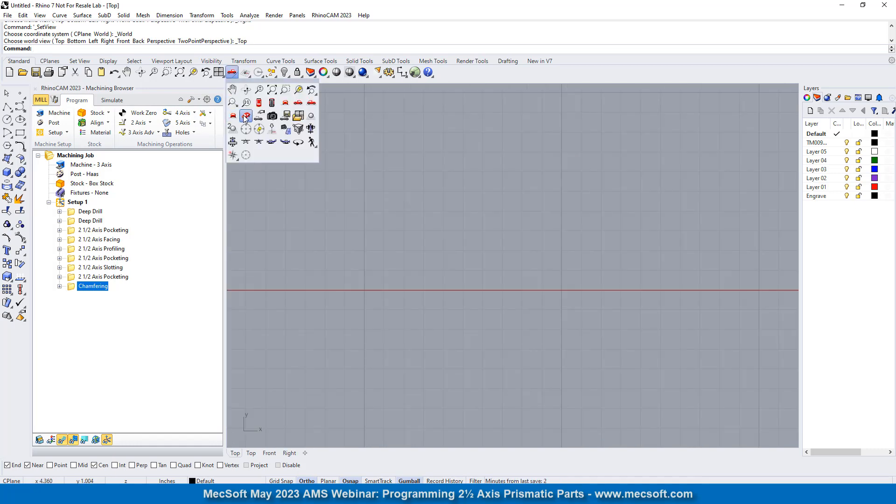
{"action": "left_click", "coordinate": [246, 117]}
{"action": "scroll", "coordinate": [439, 265], "scroll_direction": "up", "scroll_amount": 6}
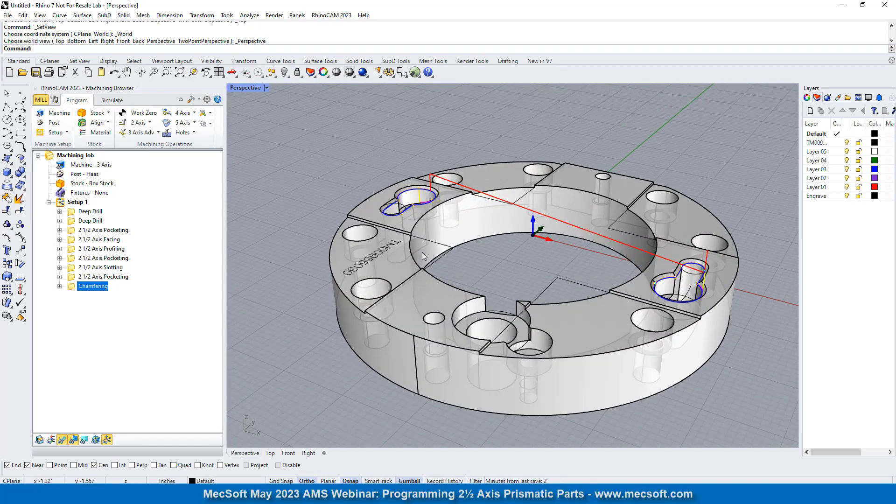
{"action": "scroll", "coordinate": [595, 268], "scroll_direction": "up", "scroll_amount": 2}
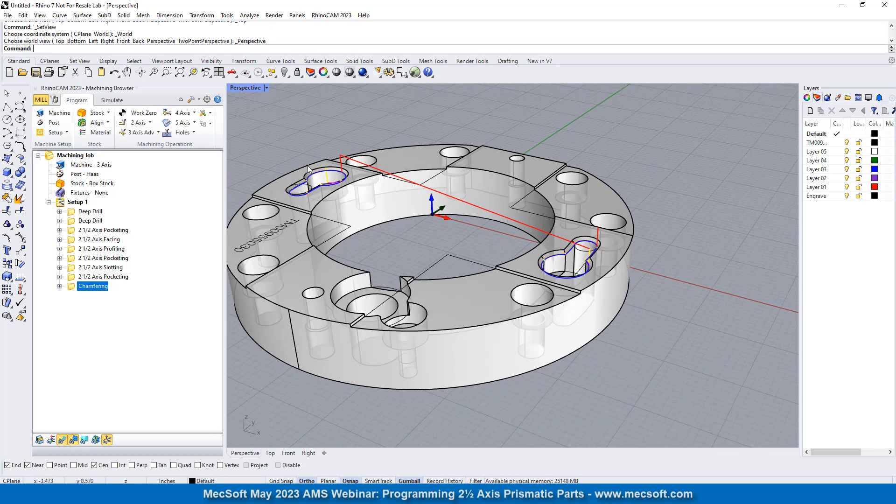
{"action": "scroll", "coordinate": [306, 182], "scroll_direction": "up", "scroll_amount": 1}
{"action": "scroll", "coordinate": [678, 293], "scroll_direction": "up", "scroll_amount": 5}
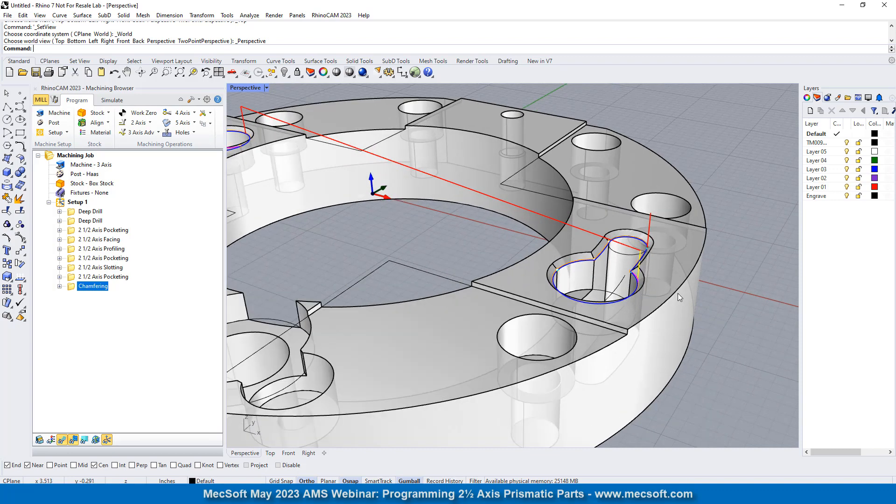
{"action": "scroll", "coordinate": [617, 264], "scroll_direction": "up", "scroll_amount": 5}
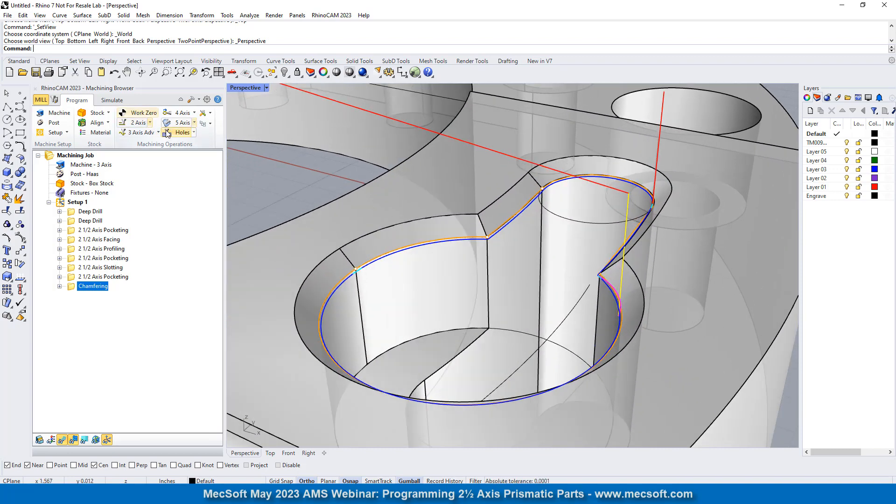
- Set the toolpath simulation to its slowest speed, and set the simulation mode to Simulate By Moves with a display interval of 1
{"action": "left_click", "coordinate": [115, 101]}
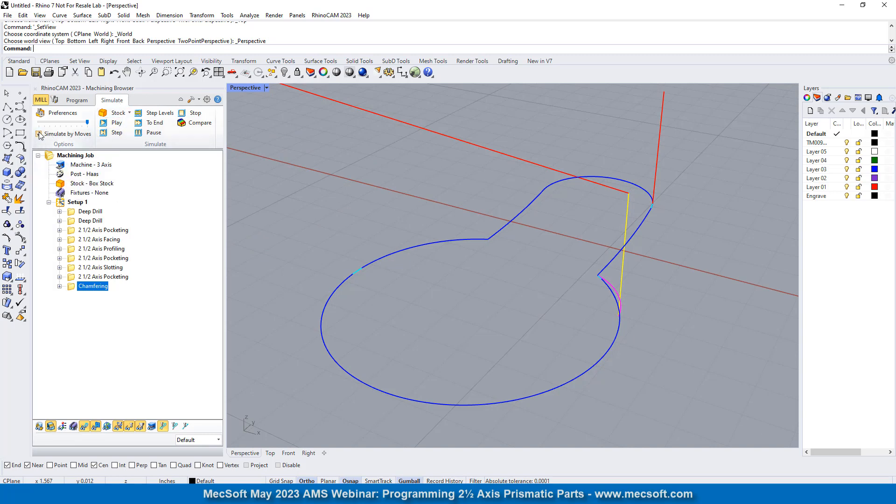
{"action": "left_click_drag", "start_coordinate": [87, 123], "coordinate": [39, 123]}
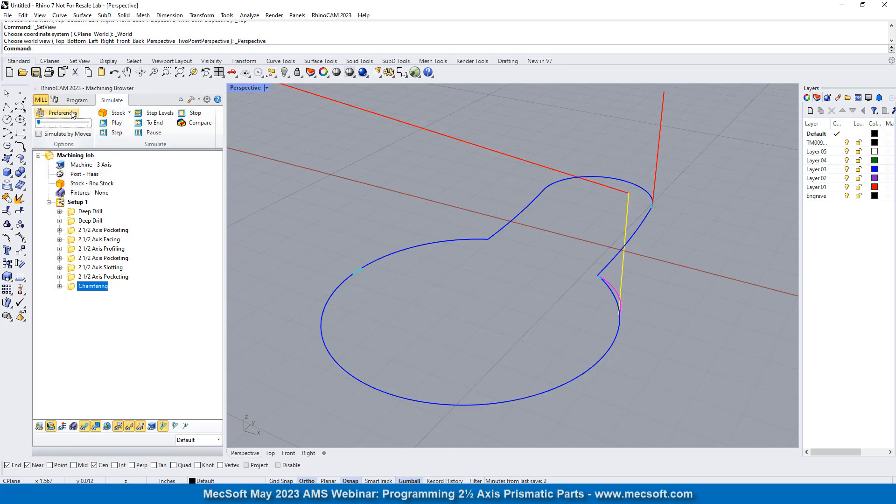
{"action": "left_click", "coordinate": [57, 113]}
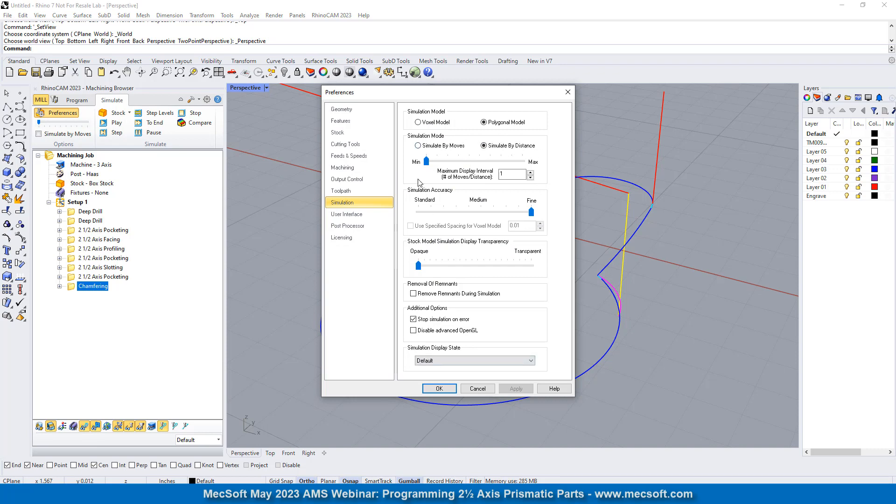
{"action": "double_click", "coordinate": [515, 177]}
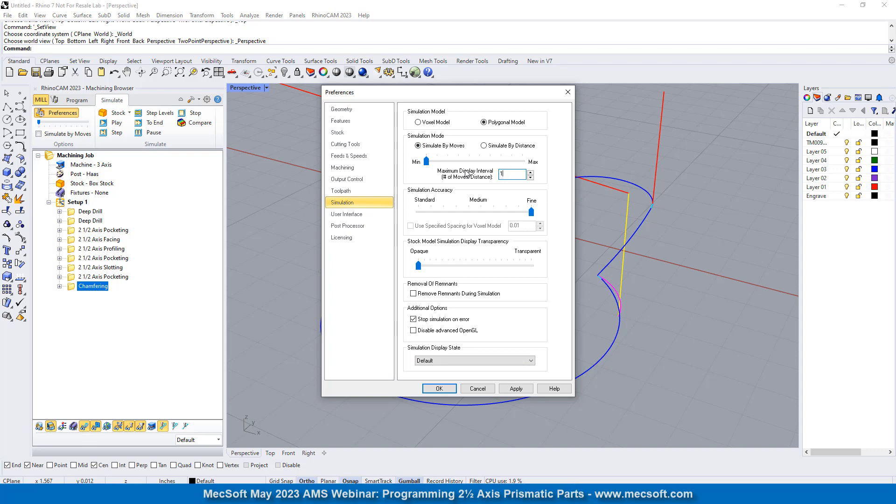
{"action": "left_click", "coordinate": [440, 389]}
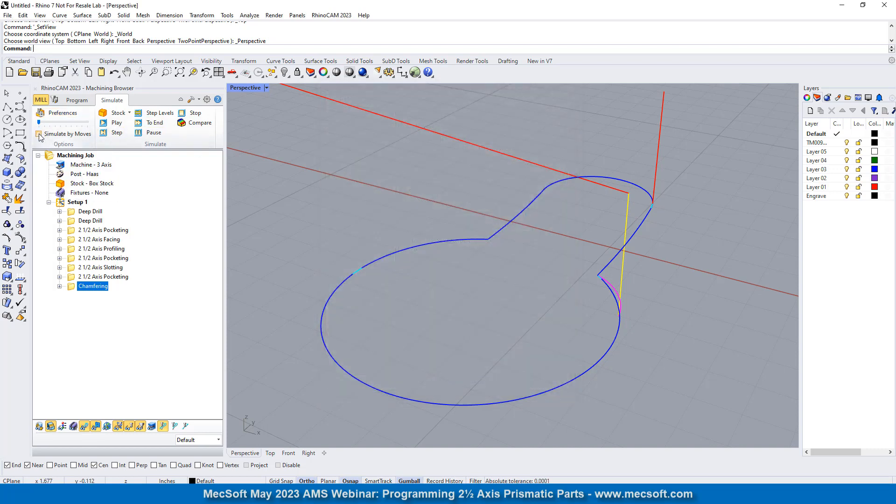
- Simulate the Chamfering operation on the uncut stock, and view the last 2 1/2 Axis Pocketing toolpath across the whole part
{"action": "left_click", "coordinate": [117, 123]}
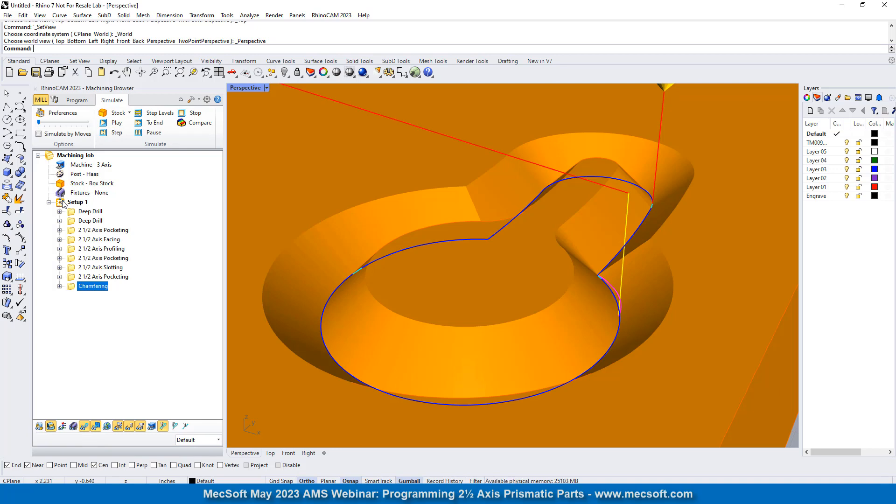
{"action": "left_click", "coordinate": [75, 278]}
{"action": "right_click", "coordinate": [76, 278]}
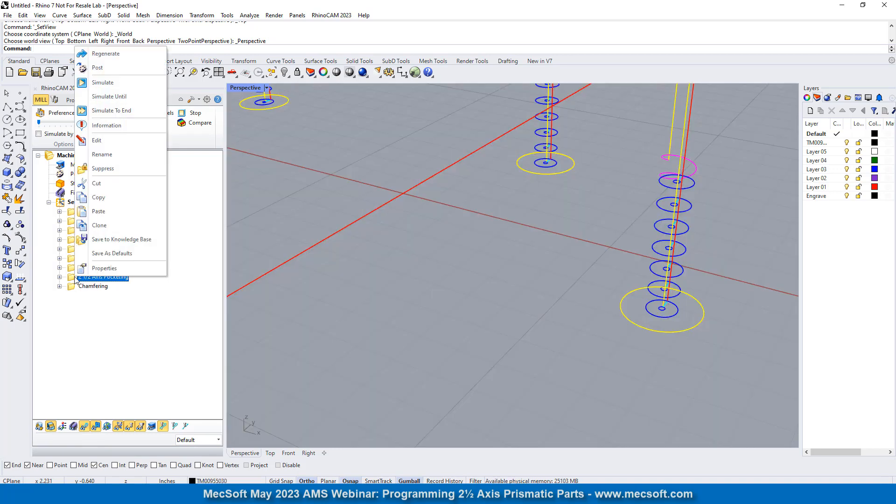
{"action": "scroll", "coordinate": [488, 305], "scroll_direction": "down", "scroll_amount": 12}
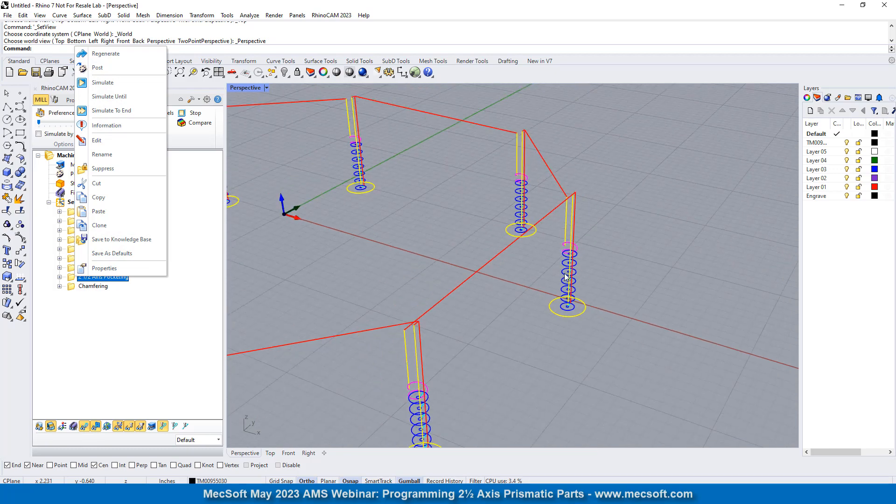
{"action": "scroll", "coordinate": [562, 230], "scroll_direction": "down", "scroll_amount": 5}
{"action": "scroll", "coordinate": [486, 235], "scroll_direction": "up", "scroll_amount": 5}
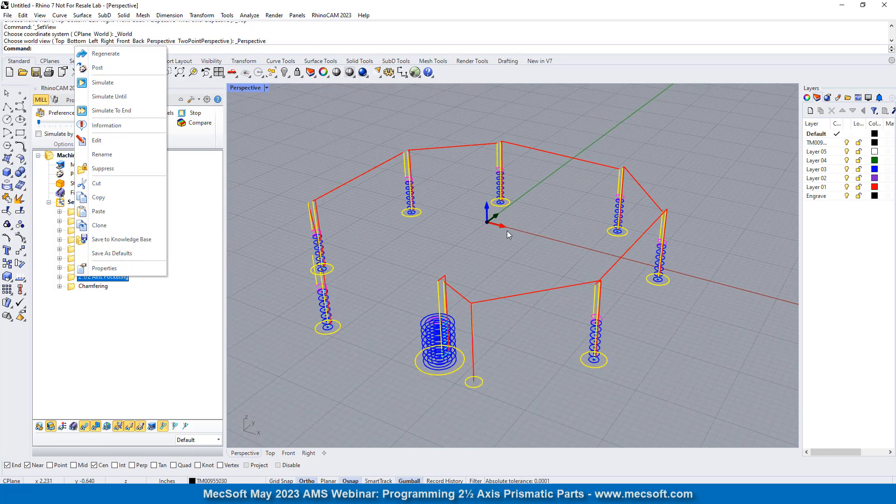
{"action": "left_click", "coordinate": [212, 194]}
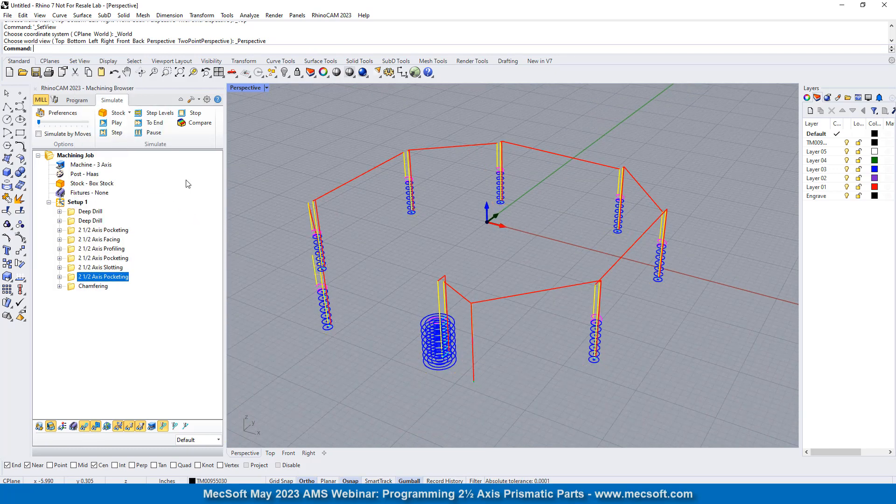
- Simulate the first Deep Drill operation, turn on Simulate by Moves, and simulate the second Deep Drill operation
{"action": "left_click", "coordinate": [72, 211]}
{"action": "left_click", "coordinate": [116, 122]}
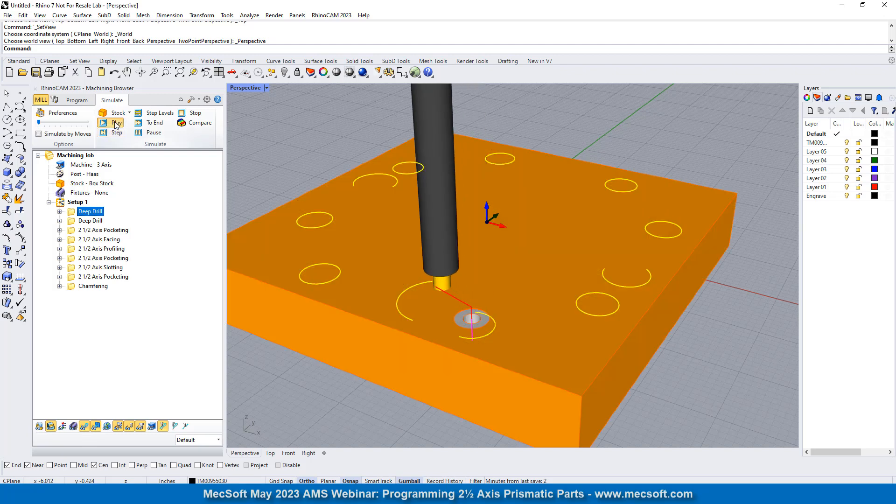
{"action": "left_click", "coordinate": [40, 135]}
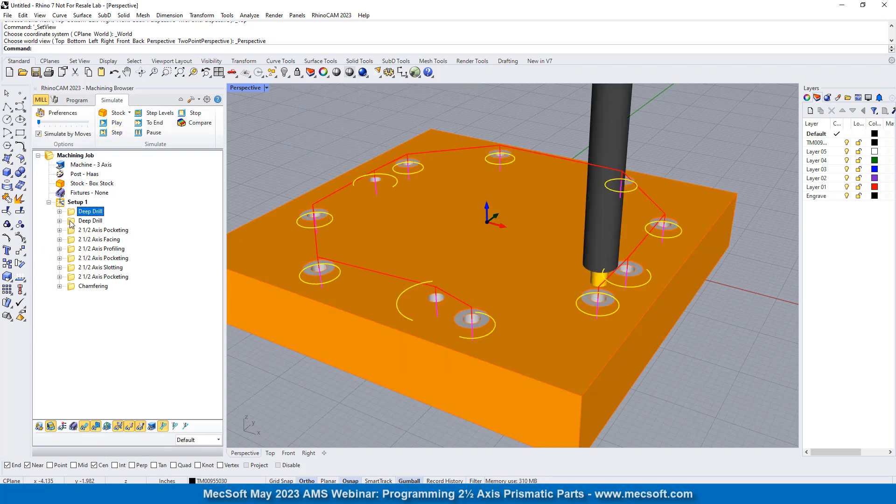
{"action": "left_click", "coordinate": [72, 221]}
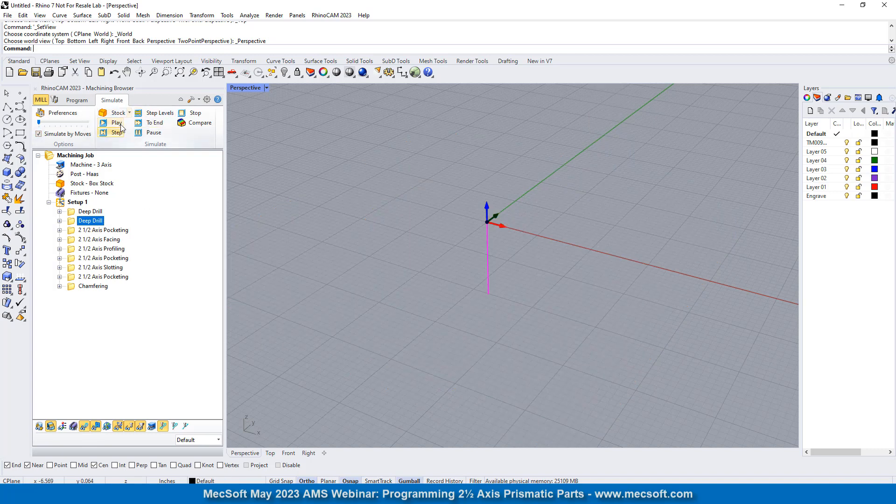
{"action": "left_click", "coordinate": [119, 124]}
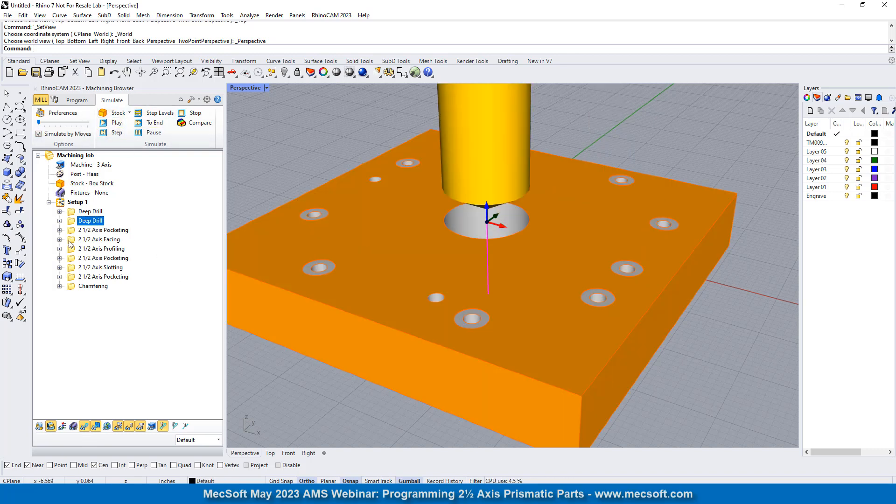
- Simulate the 2 1/2 Axis Pocketing of the large central opening with the toolpath hidden, raising the simulation speed close to maximum
{"action": "left_click", "coordinate": [72, 231]}
{"action": "left_click", "coordinate": [117, 124]}
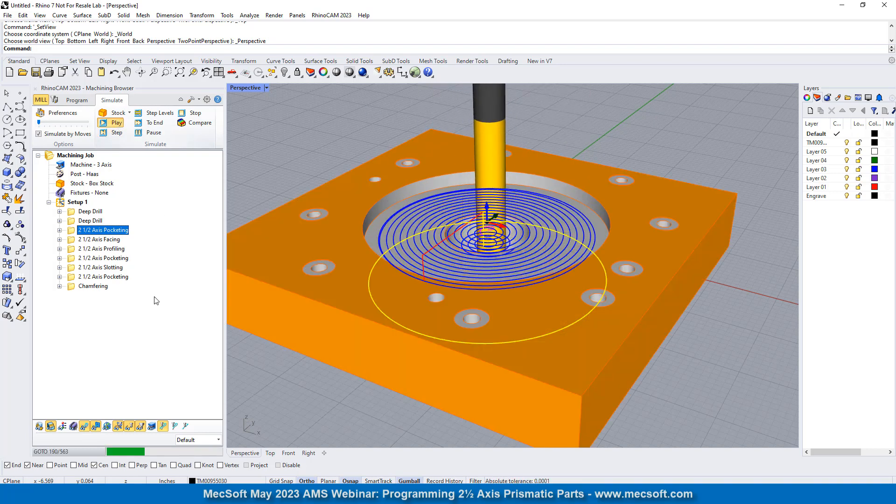
{"action": "left_click", "coordinate": [84, 426]}
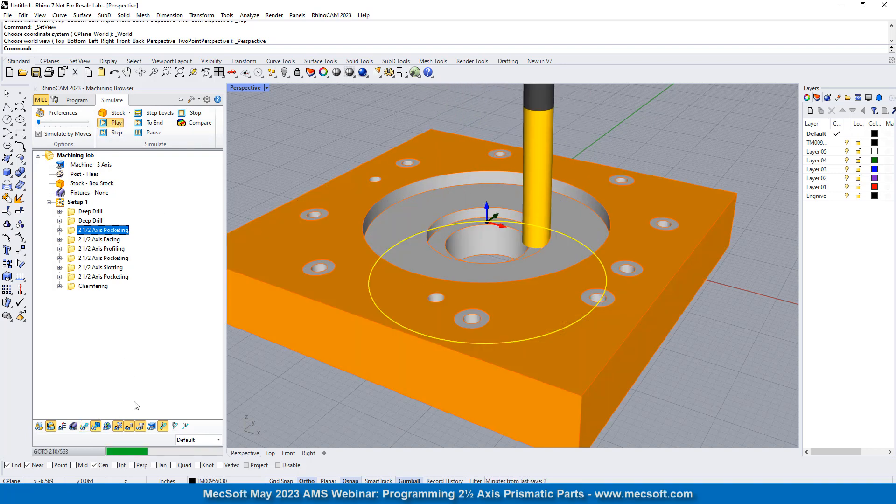
{"action": "left_click_drag", "start_coordinate": [38, 122], "coordinate": [82, 123]}
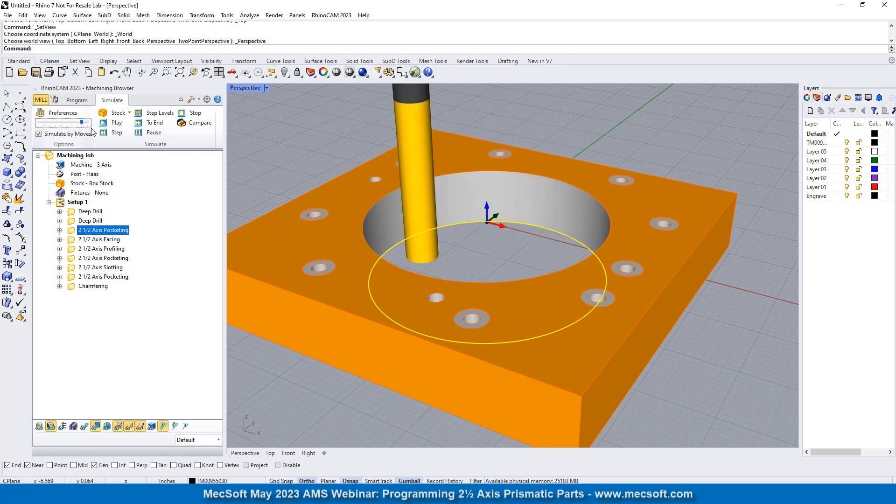
- Simulate the 2 1/2 Axis Facing and 2 1/2 Axis Profiling operations with Simulate by Moves turned off
{"action": "left_click", "coordinate": [72, 240]}
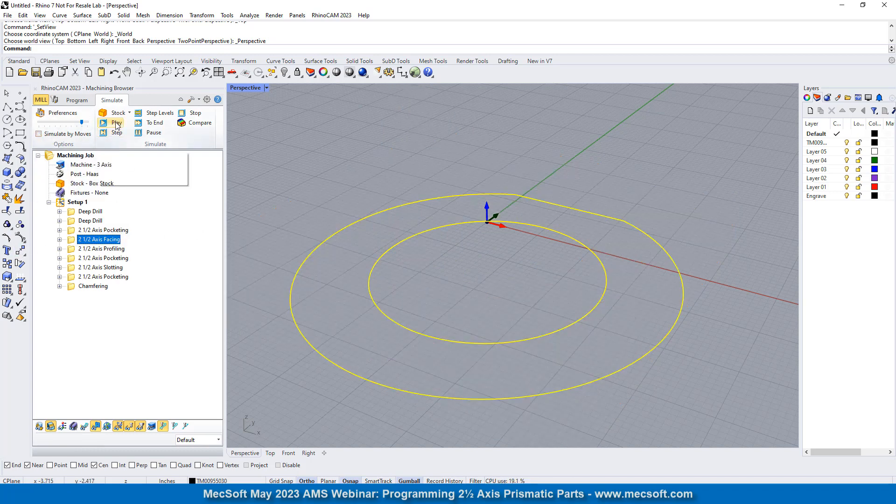
{"action": "left_click", "coordinate": [116, 123]}
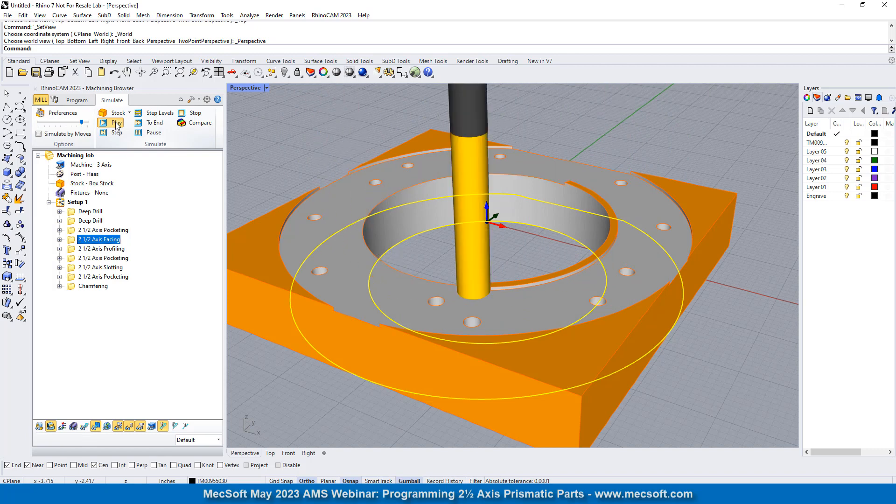
{"action": "left_click", "coordinate": [72, 250]}
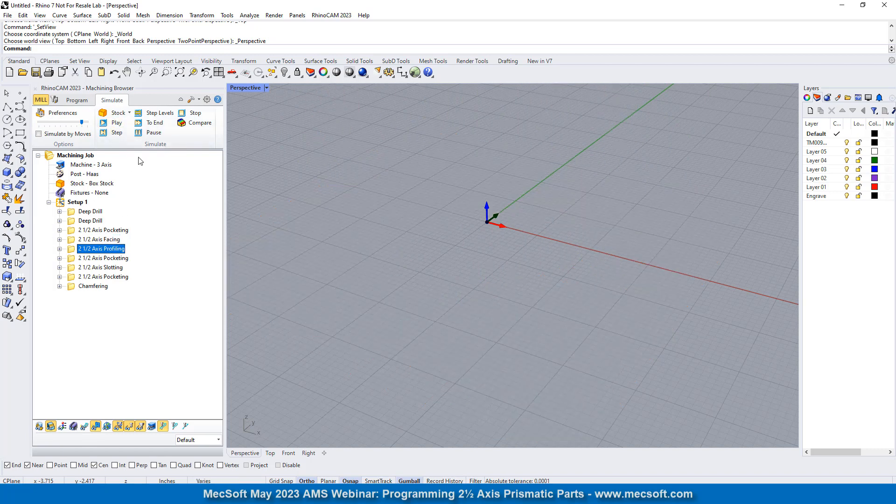
{"action": "left_click", "coordinate": [116, 123]}
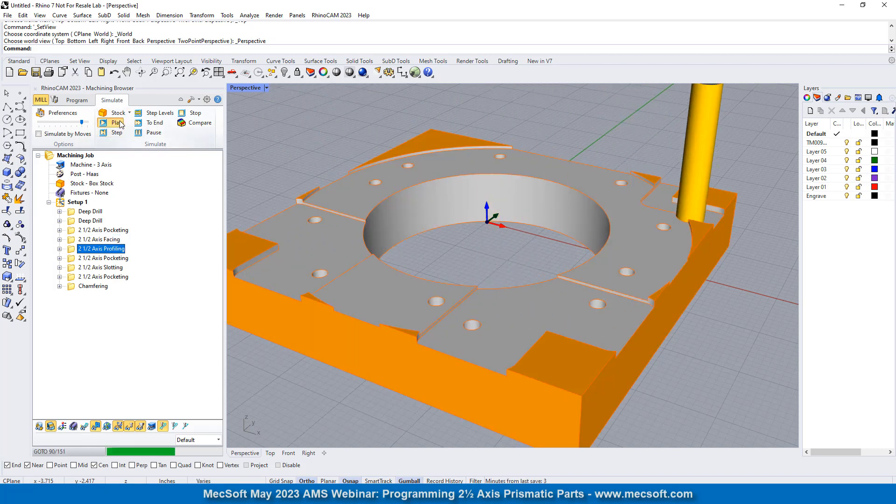
- Simulate the second 2 1/2 Axis Pocketing operation and the 2 1/2 Axis Slotting operation
{"action": "left_click", "coordinate": [77, 259]}
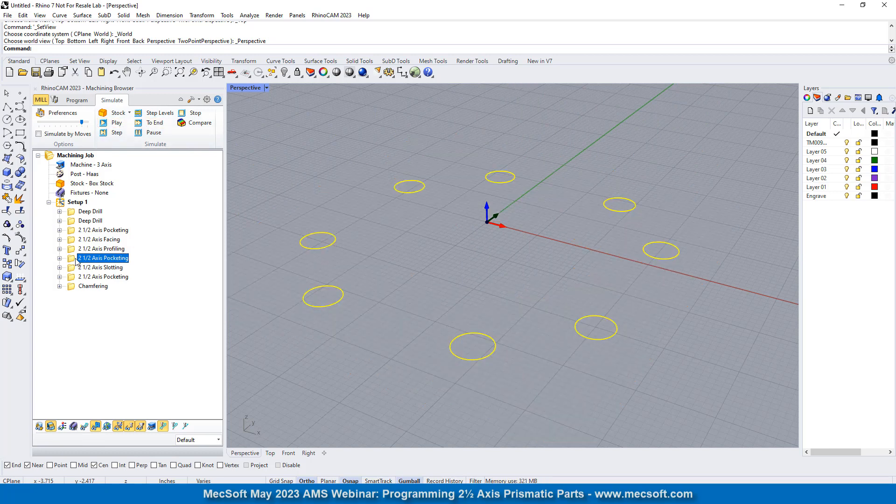
{"action": "left_click", "coordinate": [116, 124]}
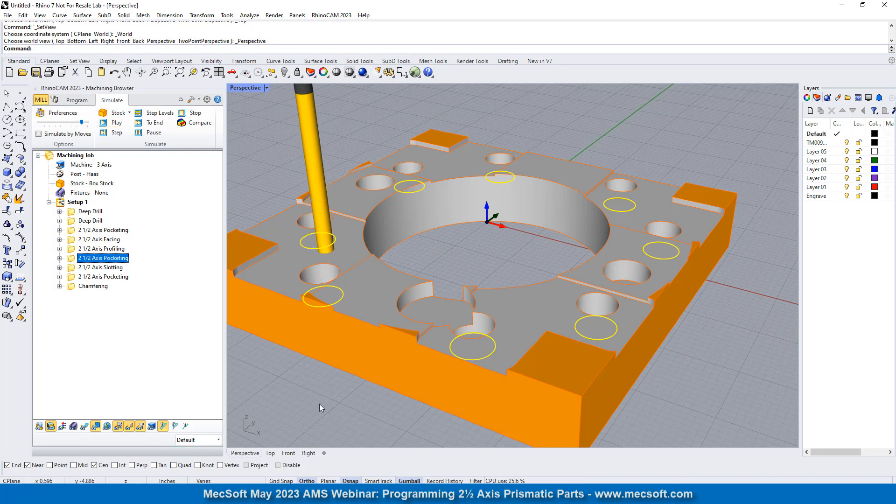
{"action": "left_click", "coordinate": [101, 267]}
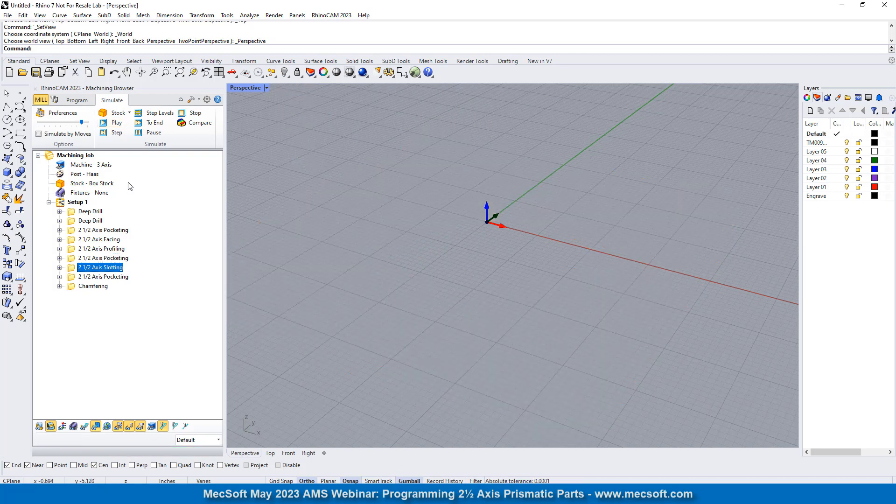
{"action": "left_click", "coordinate": [115, 122]}
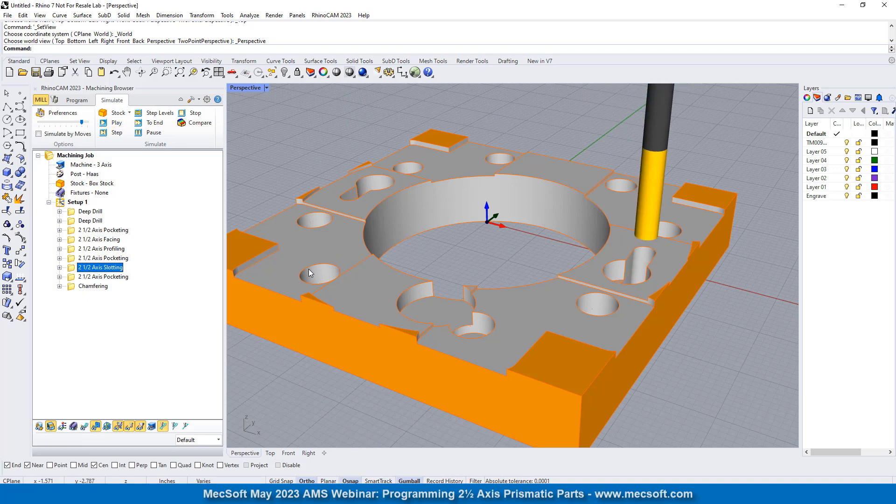
- Simulate the last 2 1/2 Axis Pocketing operation and examine the cut keyhole pocket up close
{"action": "right_click_drag", "start_coordinate": [411, 321], "coordinate": [402, 375]}
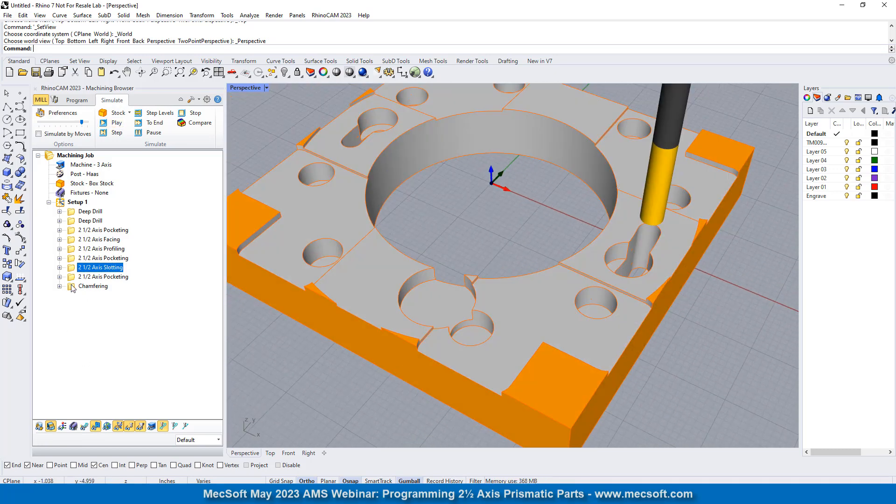
{"action": "left_click", "coordinate": [98, 277]}
{"action": "left_click", "coordinate": [116, 123]}
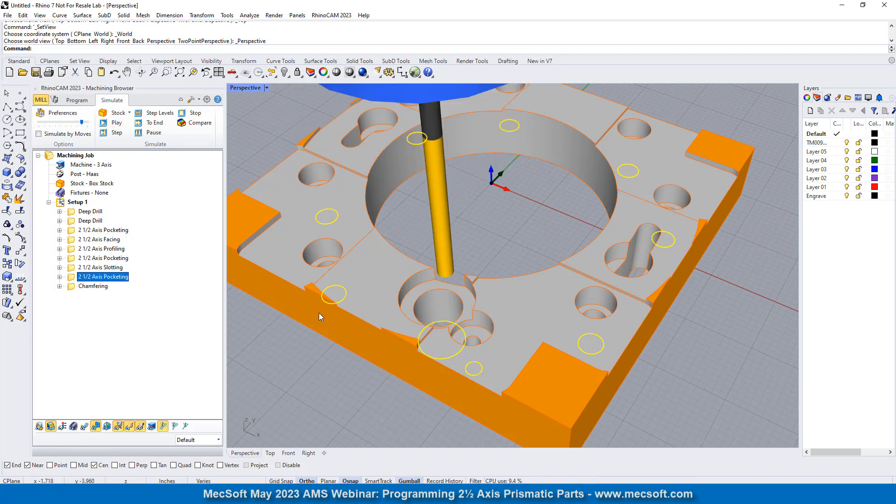
{"action": "left_click", "coordinate": [516, 234]}
{"action": "scroll", "coordinate": [676, 247], "scroll_direction": "up", "scroll_amount": 10}
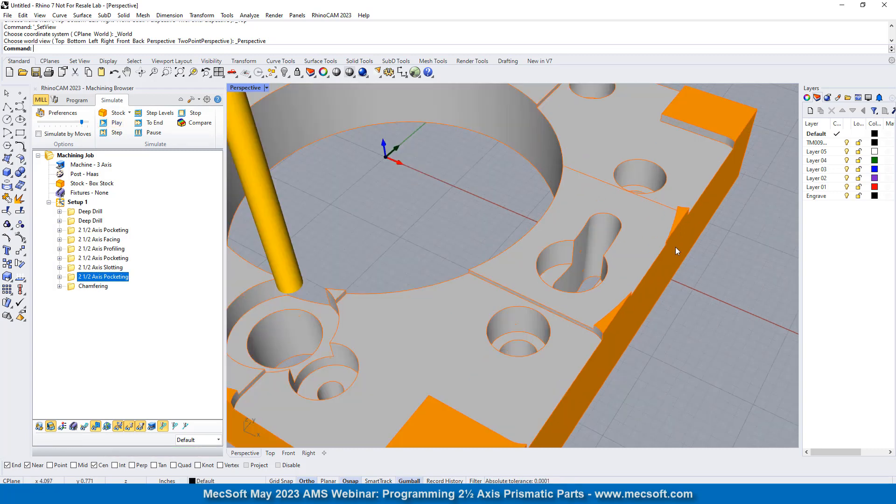
{"action": "scroll", "coordinate": [562, 244], "scroll_direction": "up", "scroll_amount": 1}
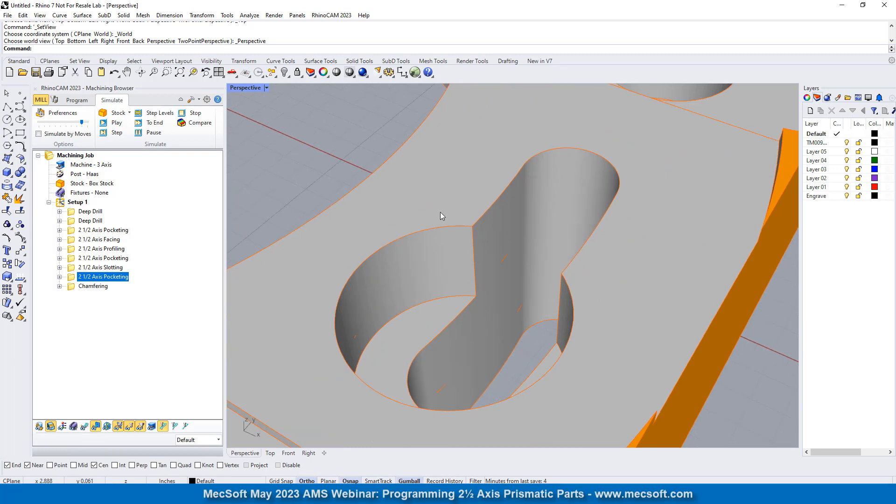
- Simulate the Chamfering operation at the slowest speed and inspect the keyhole pocket's chamfer with the toolpath displayed over it
{"action": "left_click", "coordinate": [92, 286]}
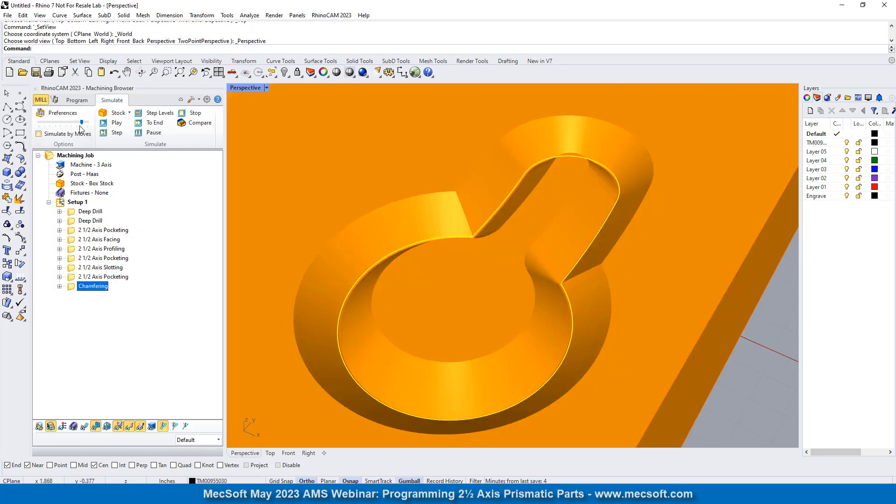
{"action": "left_click", "coordinate": [40, 126]}
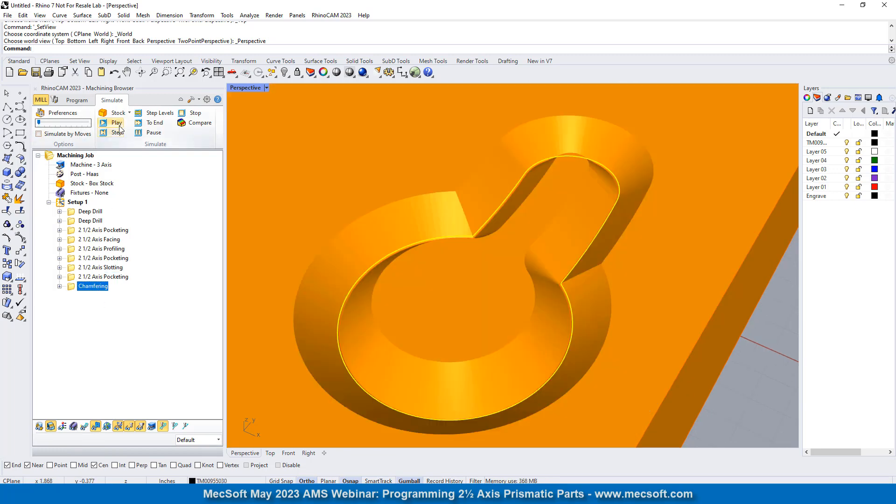
{"action": "left_click", "coordinate": [117, 124]}
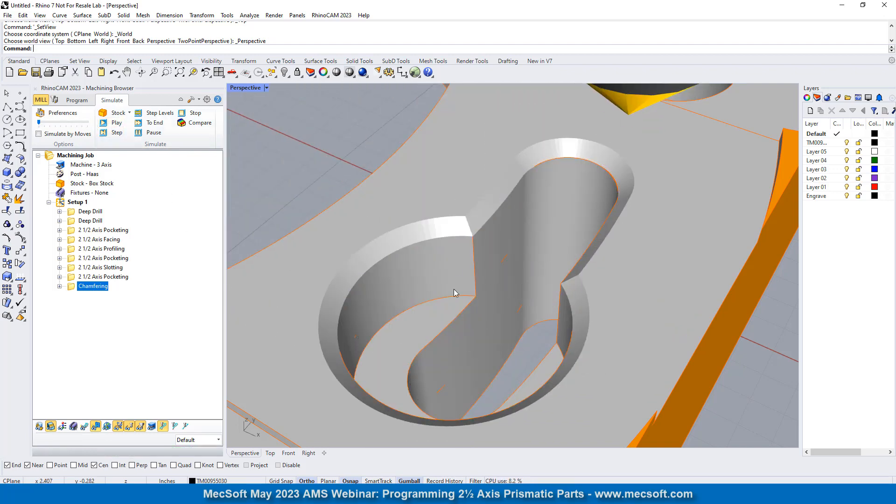
{"action": "scroll", "coordinate": [480, 276], "scroll_direction": "up", "scroll_amount": 6}
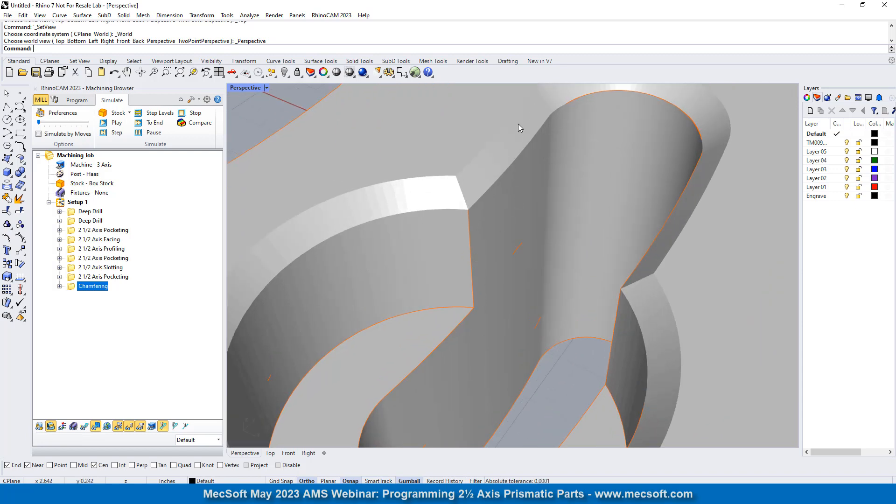
{"action": "scroll", "coordinate": [477, 222], "scroll_direction": "up", "scroll_amount": 2}
{"action": "scroll", "coordinate": [377, 207], "scroll_direction": "down", "scroll_amount": 4}
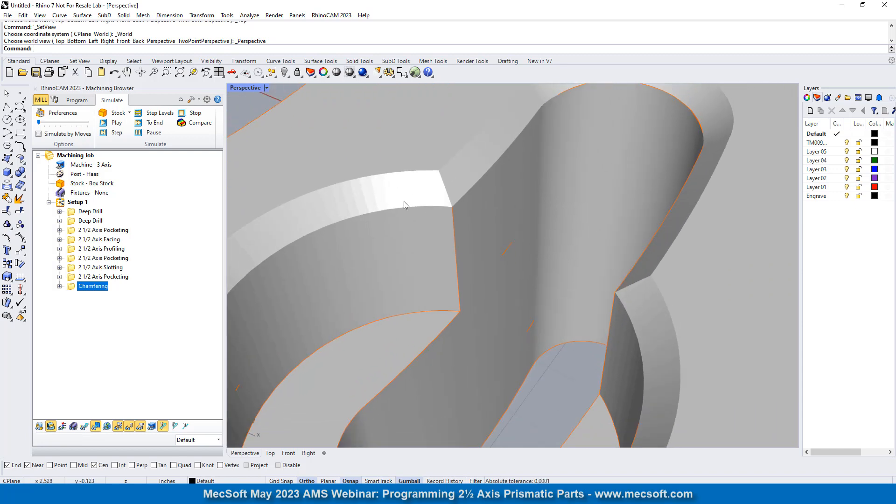
{"action": "left_click", "coordinate": [84, 428]}
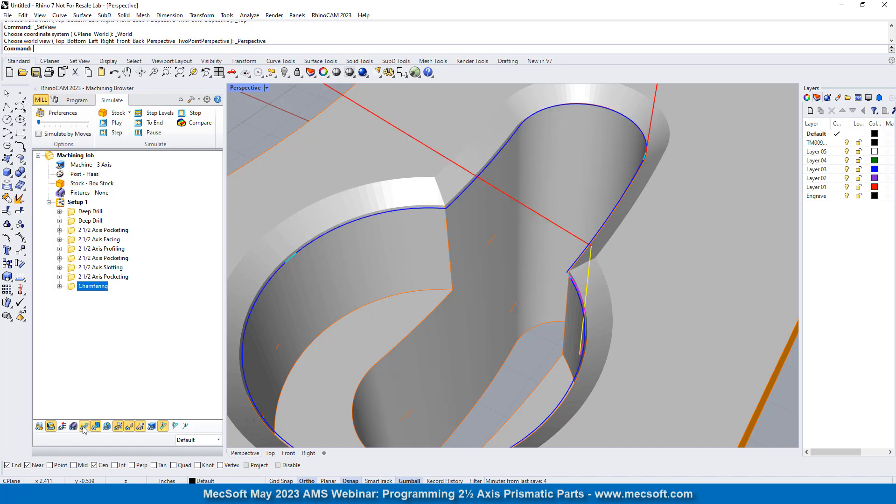
- Examine the keyhole chamfer toolpath up close and review the Chamfering cut parameters, comparing the Geom. at Top and Geom. at Bottom options
{"action": "right_click_drag", "start_coordinate": [507, 252], "coordinate": [521, 219]}
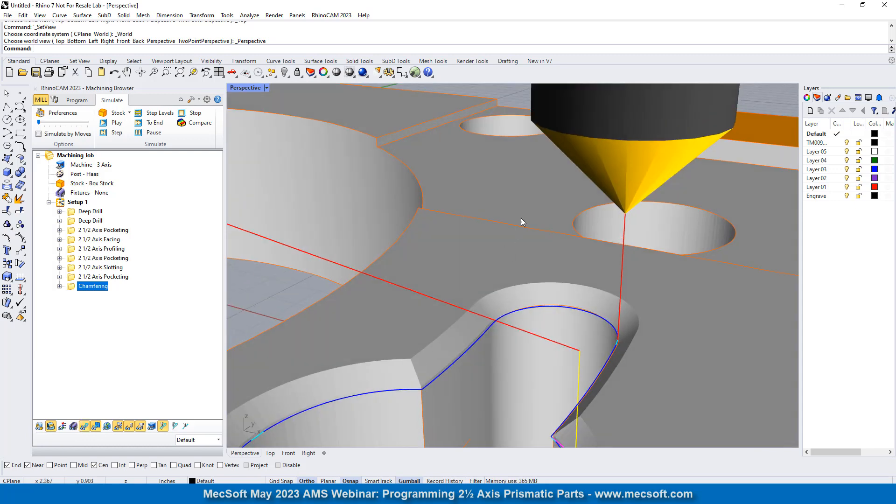
{"action": "scroll", "coordinate": [521, 218], "scroll_direction": "down", "scroll_amount": 7}
{"action": "scroll", "coordinate": [481, 299], "scroll_direction": "up", "scroll_amount": 7}
{"action": "scroll", "coordinate": [469, 300], "scroll_direction": "down", "scroll_amount": 3}
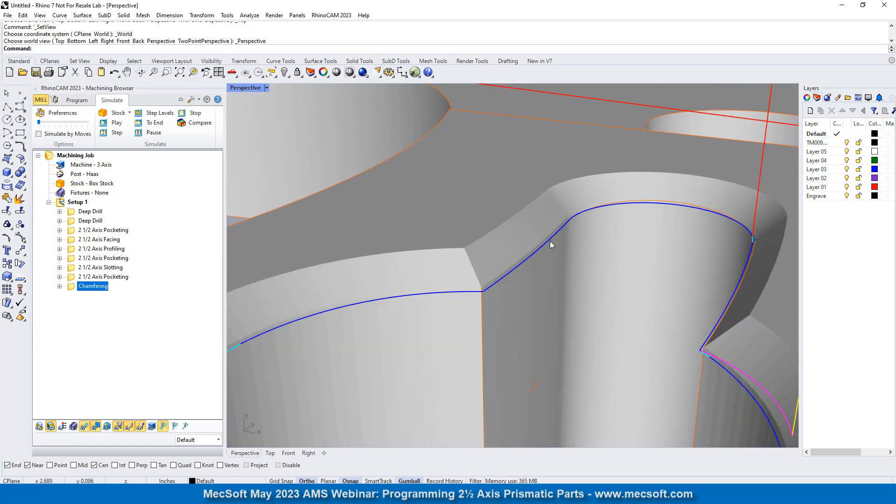
{"action": "scroll", "coordinate": [500, 272], "scroll_direction": "down", "scroll_amount": 3}
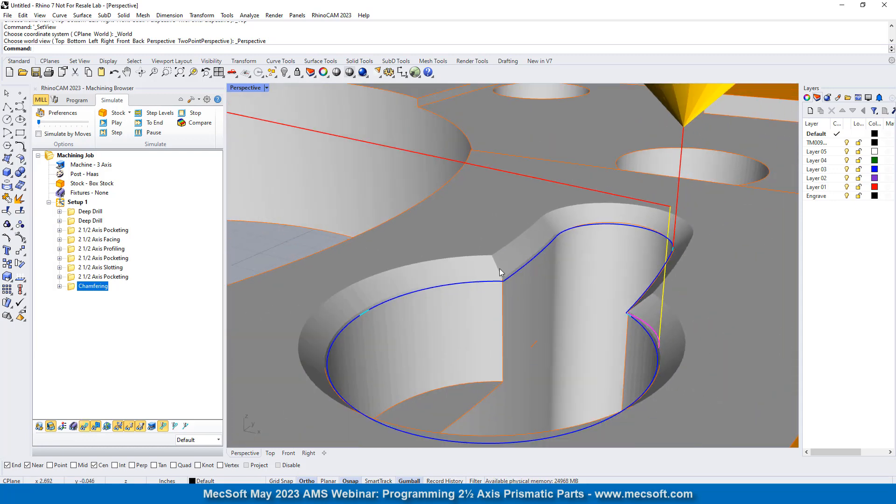
{"action": "double_click", "coordinate": [72, 288]}
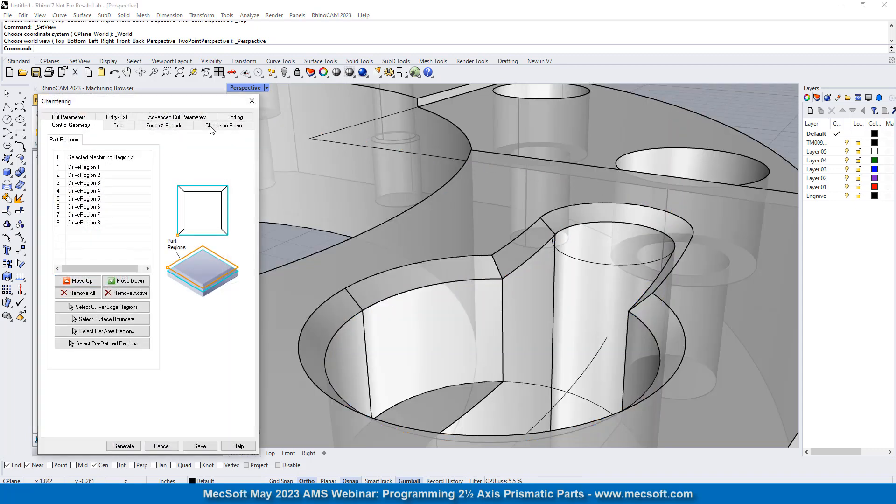
{"action": "left_click", "coordinate": [70, 117]}
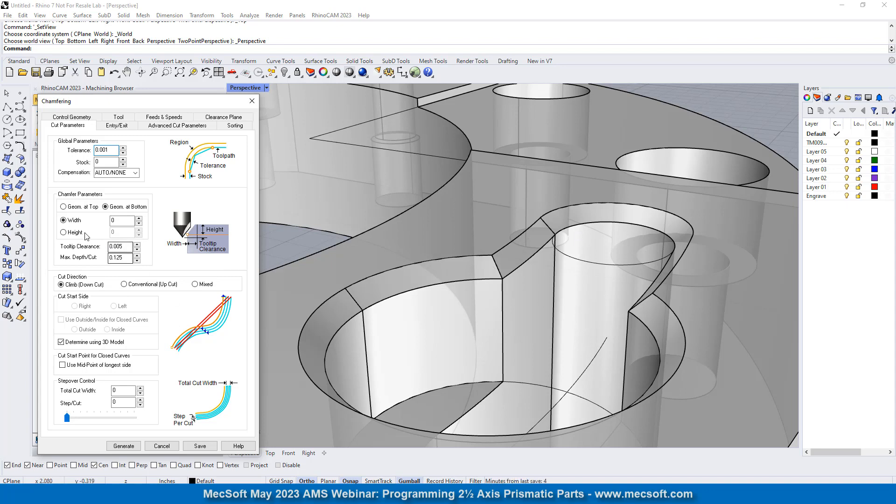
{"action": "left_click", "coordinate": [65, 207]}
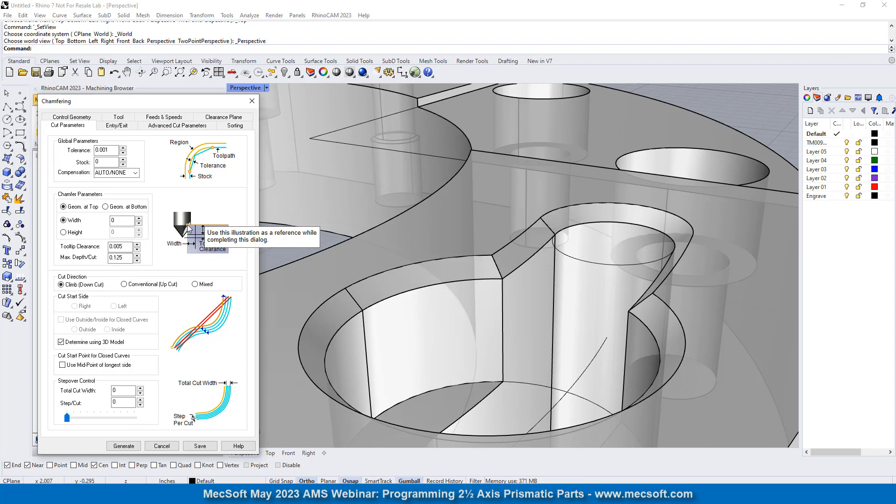
{"action": "left_click", "coordinate": [251, 101]}
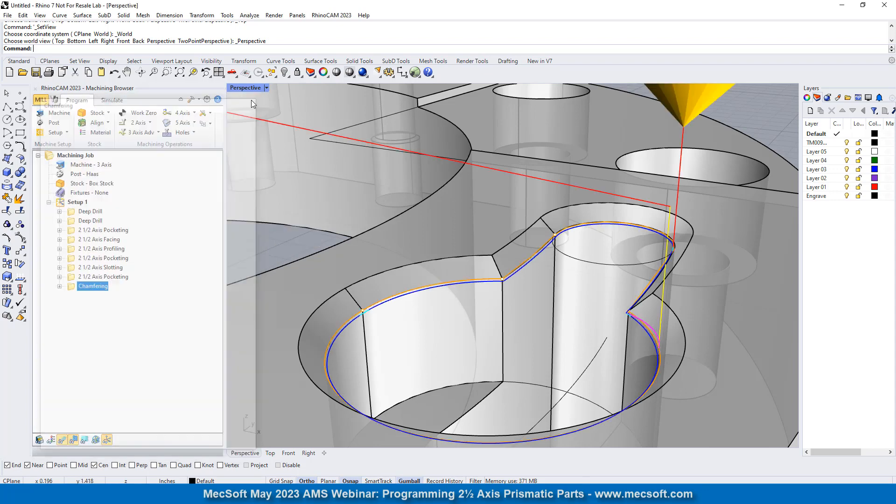
- Examine the TM00955030 text on the ring's top face, checking the curves of its individual characters
{"action": "scroll", "coordinate": [531, 276], "scroll_direction": "down", "scroll_amount": 10}
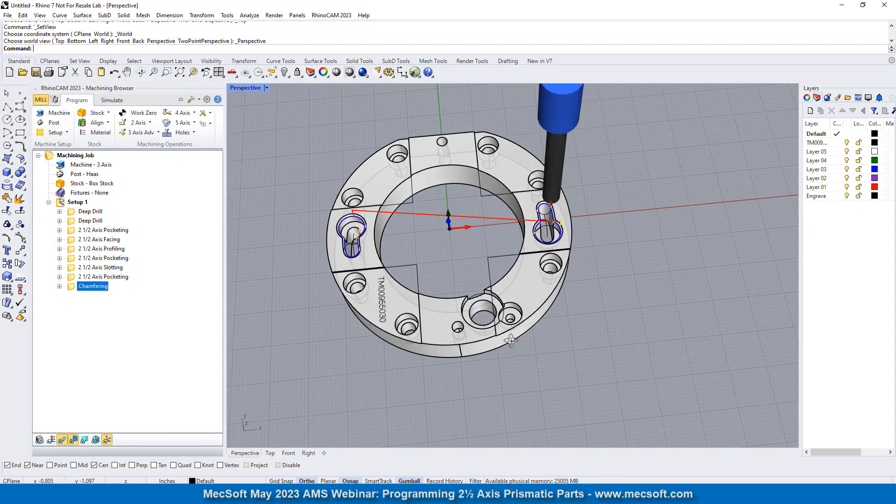
{"action": "scroll", "coordinate": [511, 342], "scroll_direction": "down", "scroll_amount": 5}
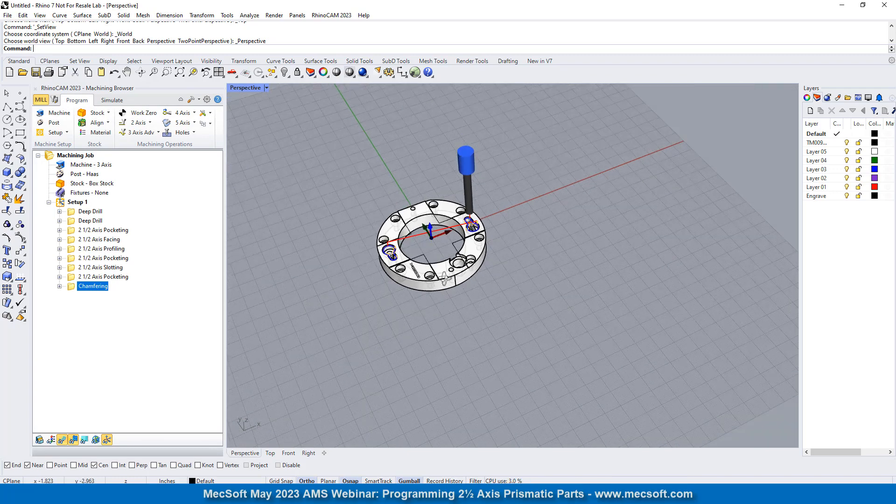
{"action": "right_click_drag", "start_coordinate": [445, 279], "coordinate": [552, 275]}
{"action": "scroll", "coordinate": [502, 364], "scroll_direction": "up", "scroll_amount": 15}
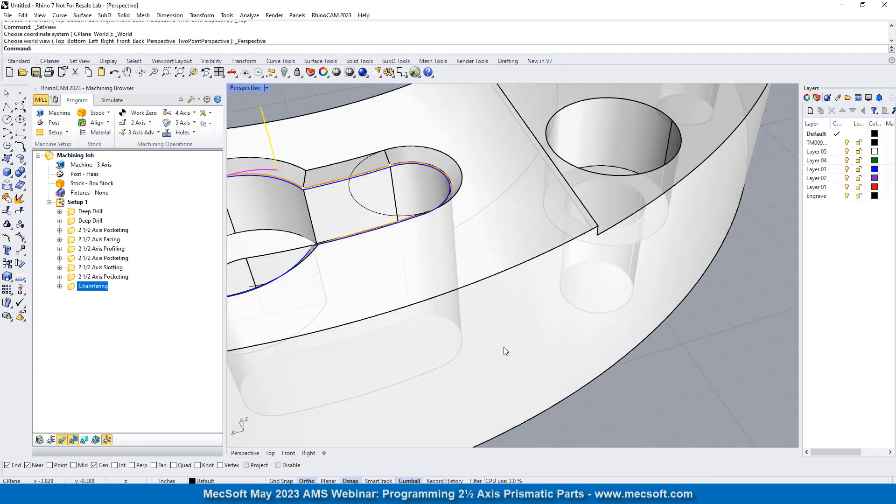
{"action": "scroll", "coordinate": [485, 258], "scroll_direction": "up", "scroll_amount": 10}
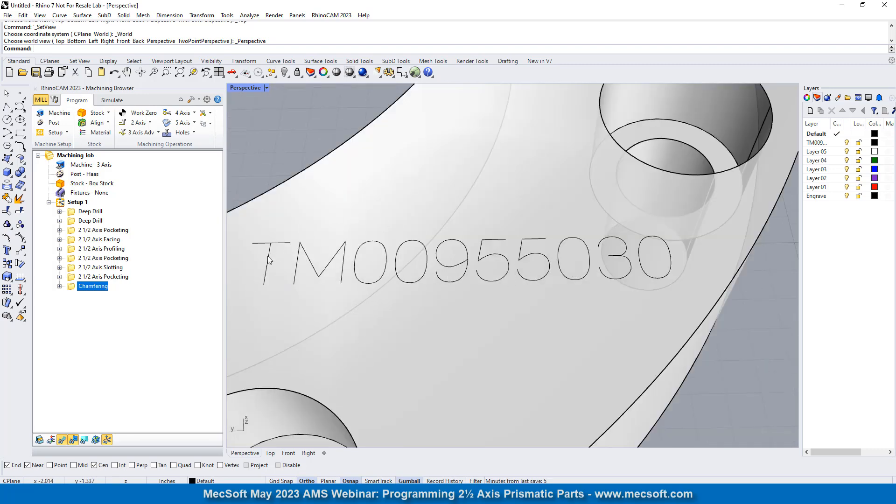
{"action": "left_click", "coordinate": [290, 248]}
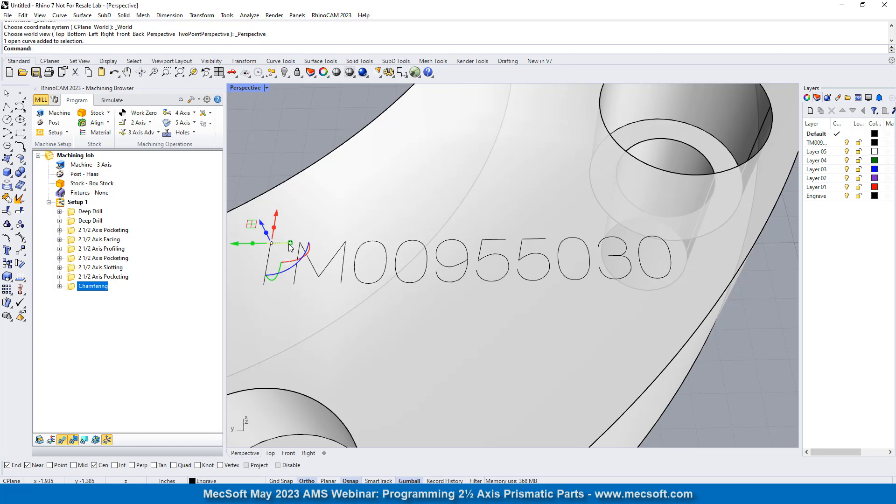
{"action": "key", "text": "Escape"}
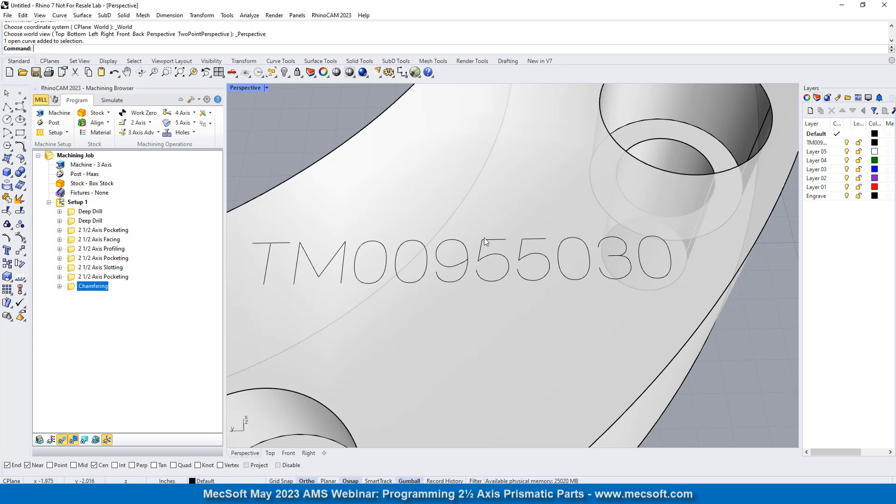
{"action": "left_click", "coordinate": [485, 241]}
{"action": "left_click", "coordinate": [407, 244]}
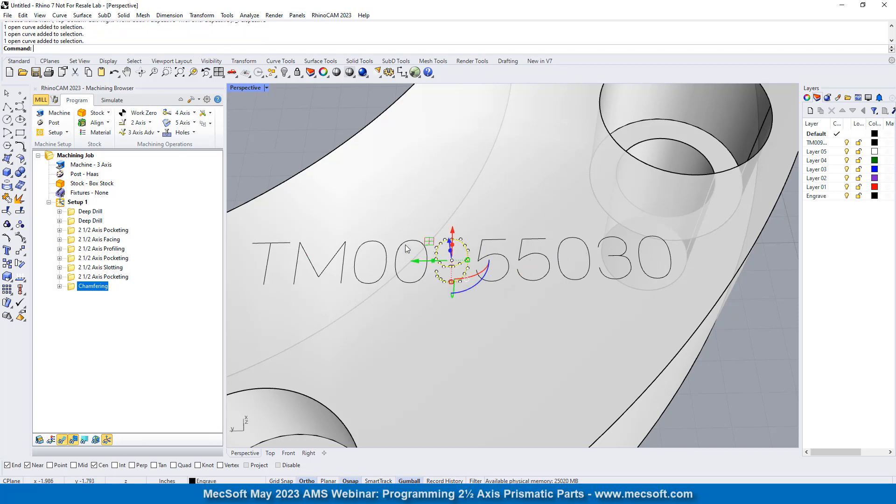
{"action": "left_click", "coordinate": [355, 259]}
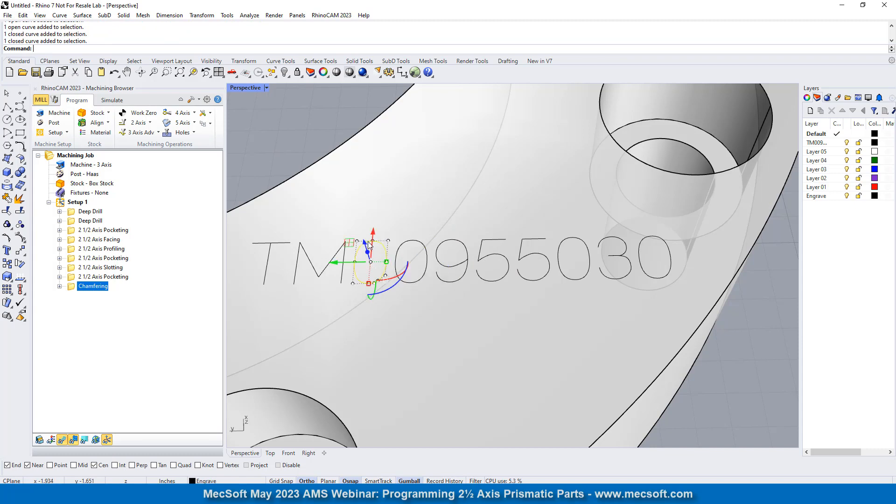
{"action": "left_click", "coordinate": [332, 258]}
{"action": "key", "text": "Escape"}
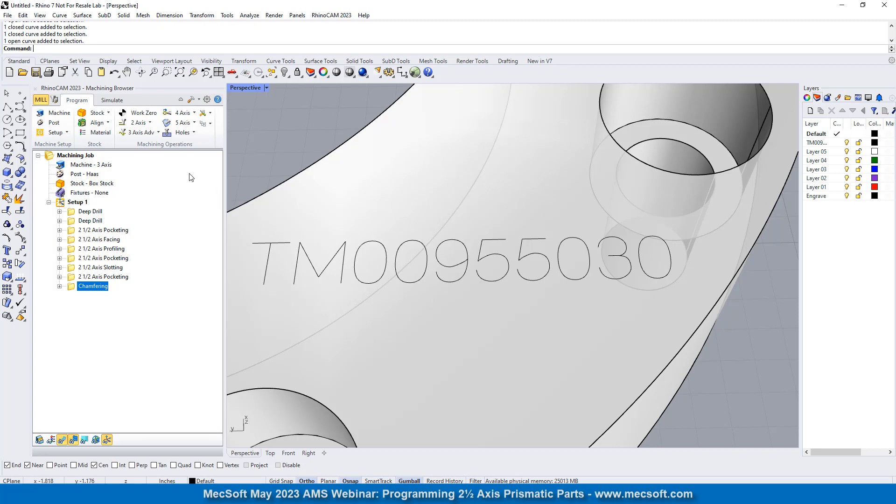
- Create a 2 Axis Engraving operation with all curves of the TM00955030 text as its machining regions
{"action": "left_click", "coordinate": [140, 122]}
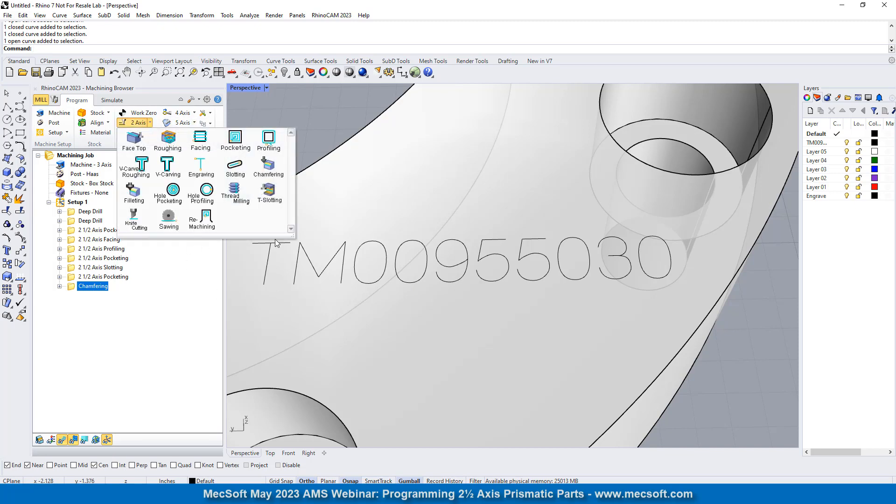
{"action": "left_click", "coordinate": [201, 177]}
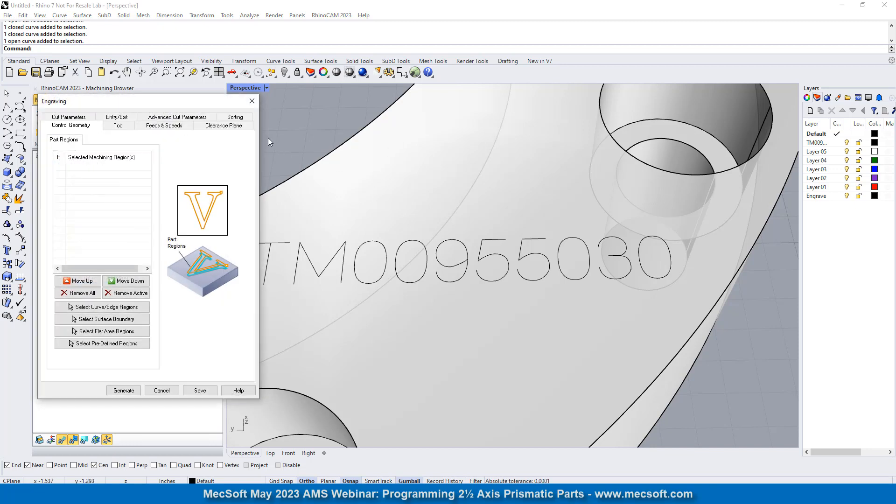
{"action": "scroll", "coordinate": [587, 261], "scroll_direction": "down", "scroll_amount": 5}
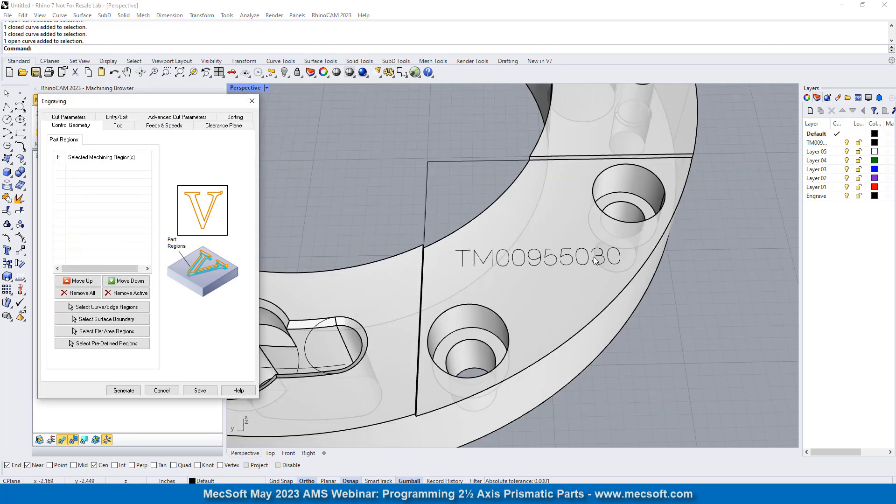
{"action": "right_click_drag", "start_coordinate": [605, 223], "coordinate": [615, 248]}
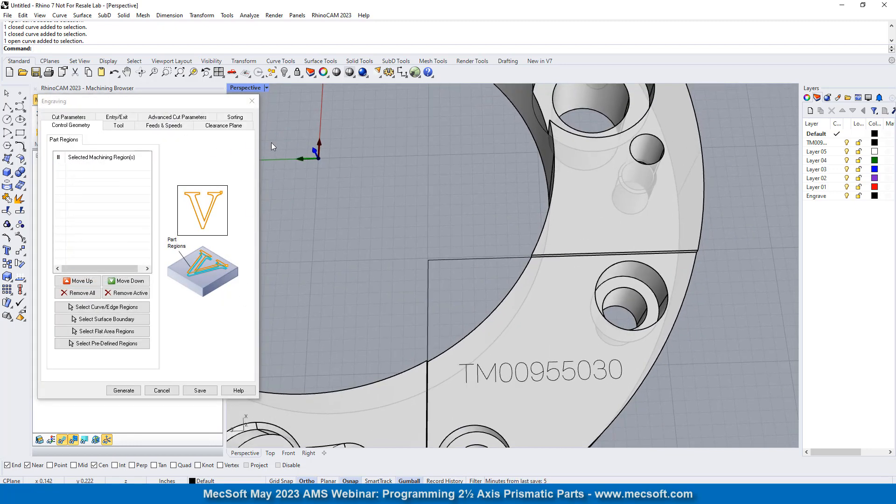
{"action": "left_click", "coordinate": [103, 307]}
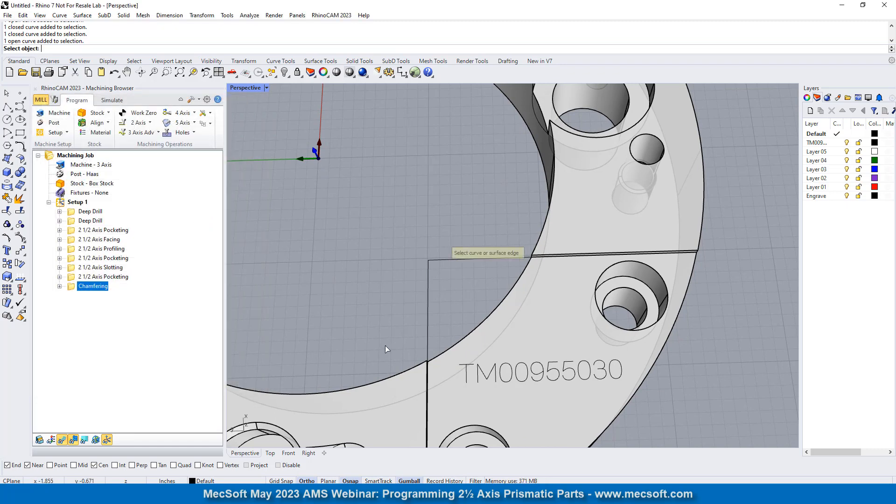
{"action": "scroll", "coordinate": [388, 221], "scroll_direction": "down", "scroll_amount": 4}
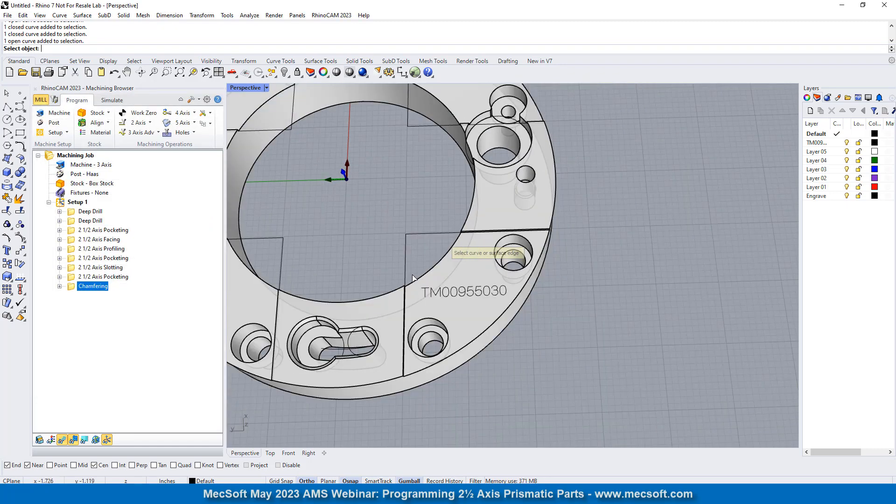
{"action": "left_click_drag", "start_coordinate": [413, 275], "coordinate": [517, 312]}
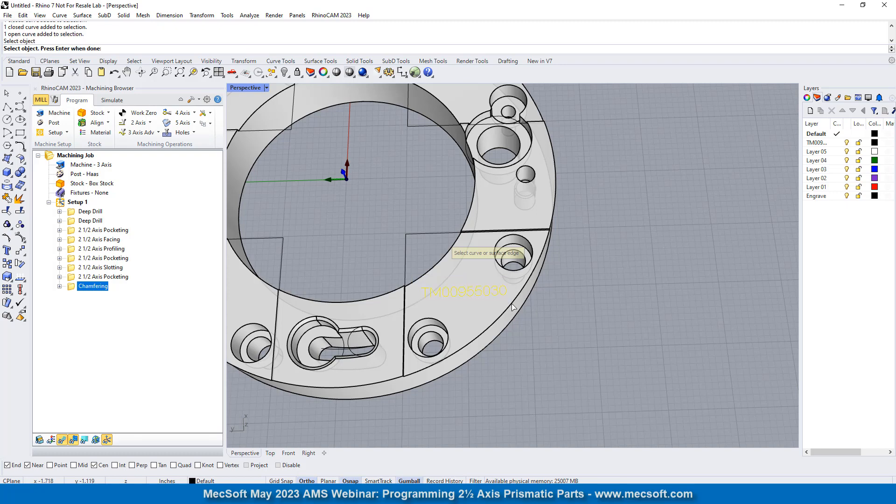
{"action": "scroll", "coordinate": [467, 303], "scroll_direction": "up", "scroll_amount": 5}
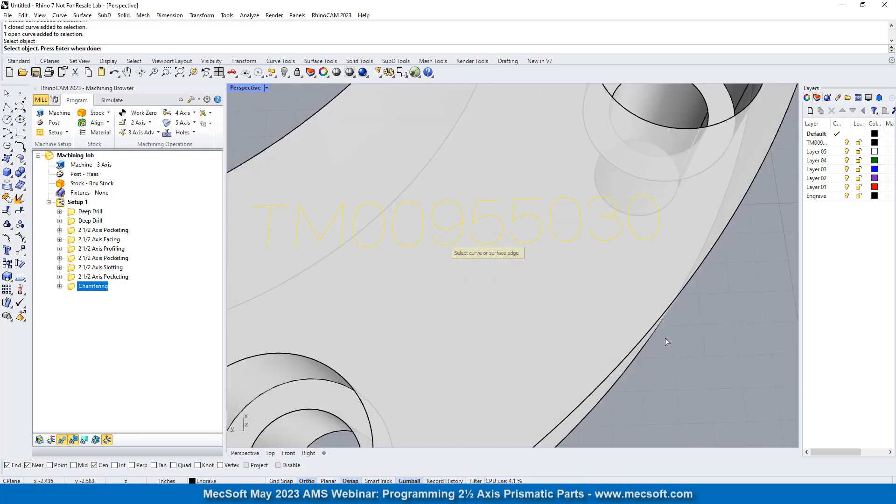
{"action": "key", "text": "Return"}
- Use the VeeMill: 45 tool for the engraving and set both Total Cut Depth and Rough Depth/Cut to 0.005
{"action": "left_click", "coordinate": [115, 126]}
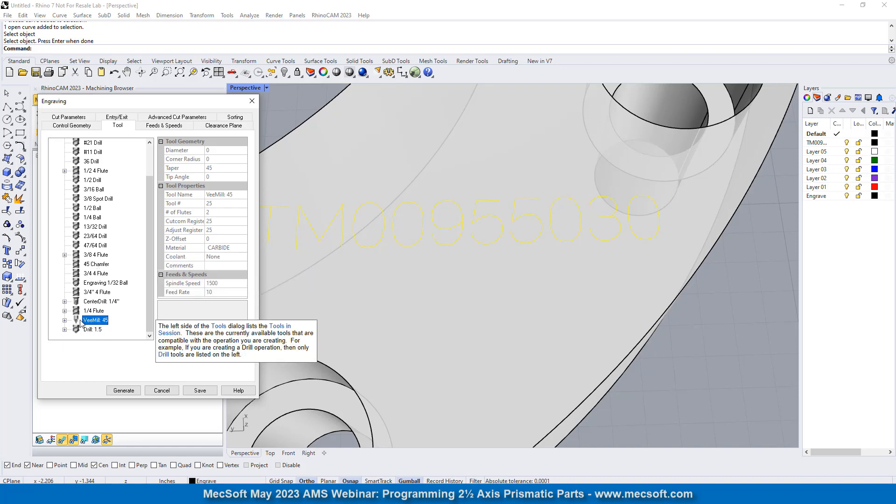
{"action": "left_click", "coordinate": [230, 128]}
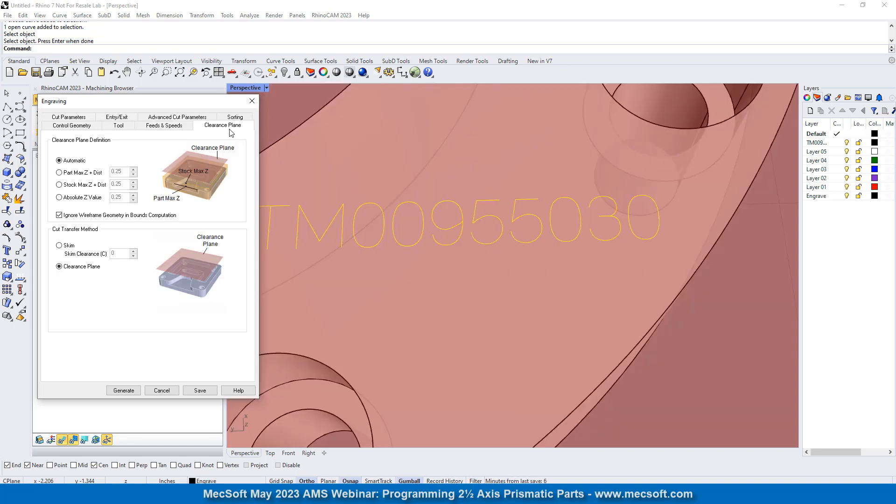
{"action": "left_click", "coordinate": [69, 117]}
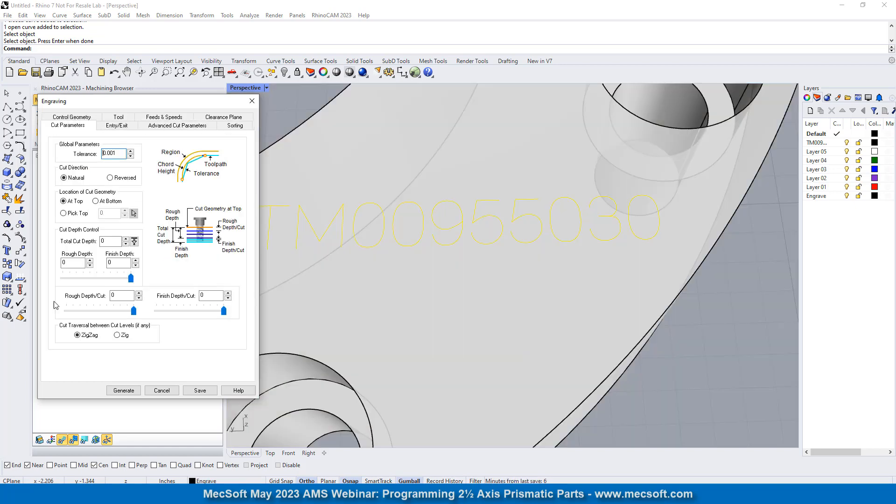
{"action": "double_click", "coordinate": [118, 152]}
{"action": "mouse_move", "coordinate": [65, 207]}
{"action": "left_click", "coordinate": [690, 351]}
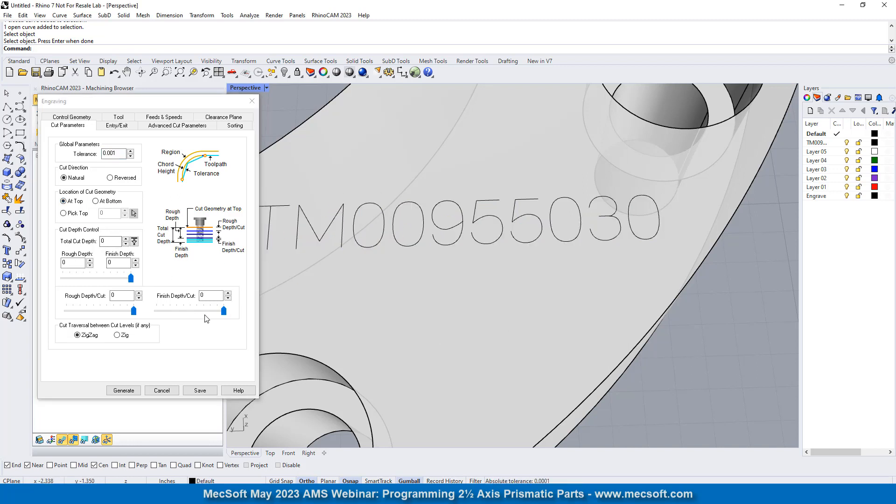
{"action": "left_click", "coordinate": [87, 241]}
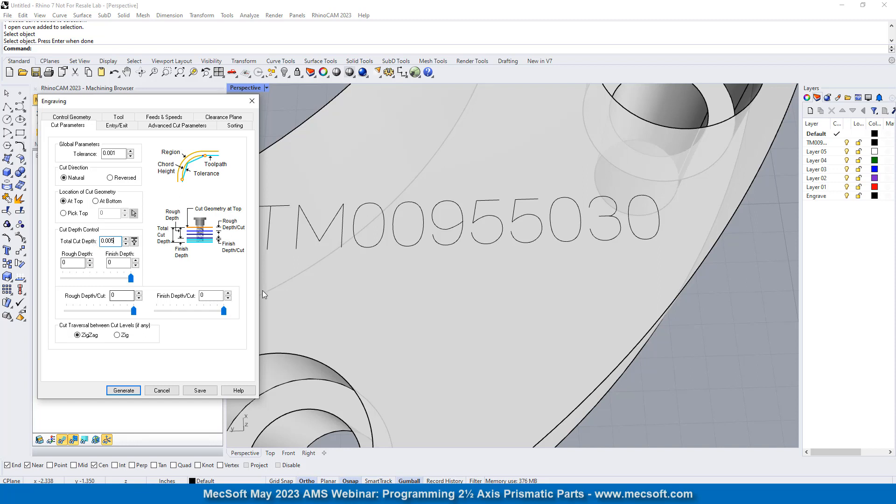
{"action": "left_click", "coordinate": [129, 298]}
{"action": "left_click", "coordinate": [114, 241]}
{"action": "left_click", "coordinate": [125, 296]}
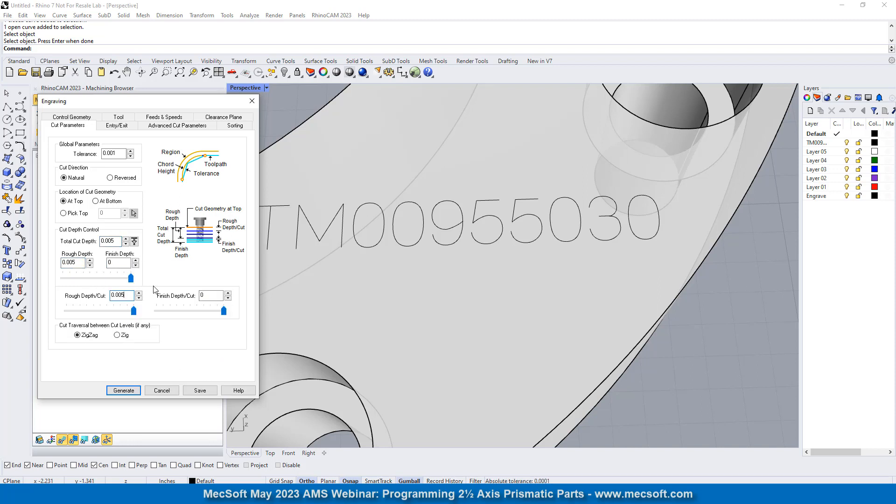
- Set the engraving's entry motion to Line/Arc and its arc fitting tolerance to 0.002
{"action": "left_click", "coordinate": [120, 129]}
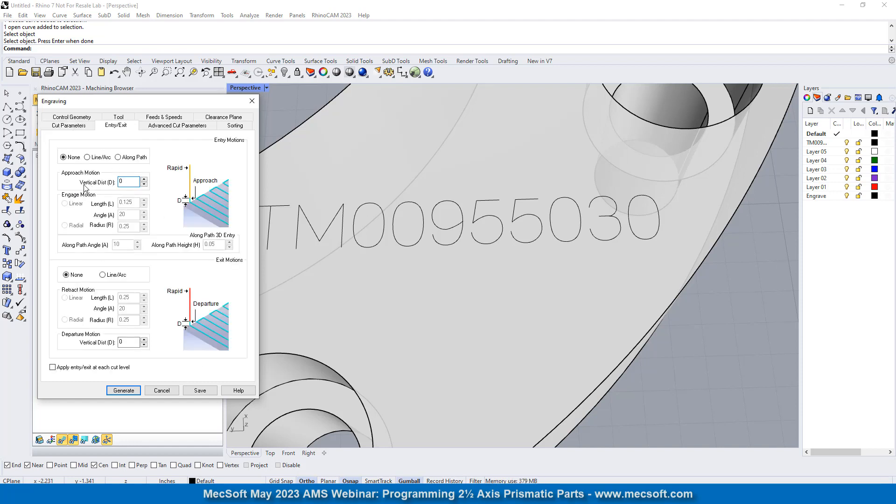
{"action": "left_click", "coordinate": [88, 158]}
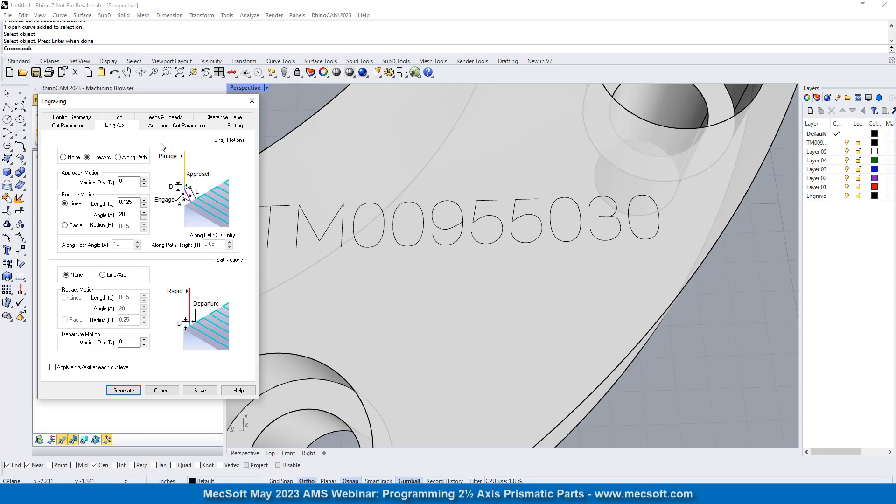
{"action": "left_click", "coordinate": [173, 126]}
{"action": "left_click_drag", "start_coordinate": [131, 167], "coordinate": [100, 166]}
{"action": "type", "text": "0."}
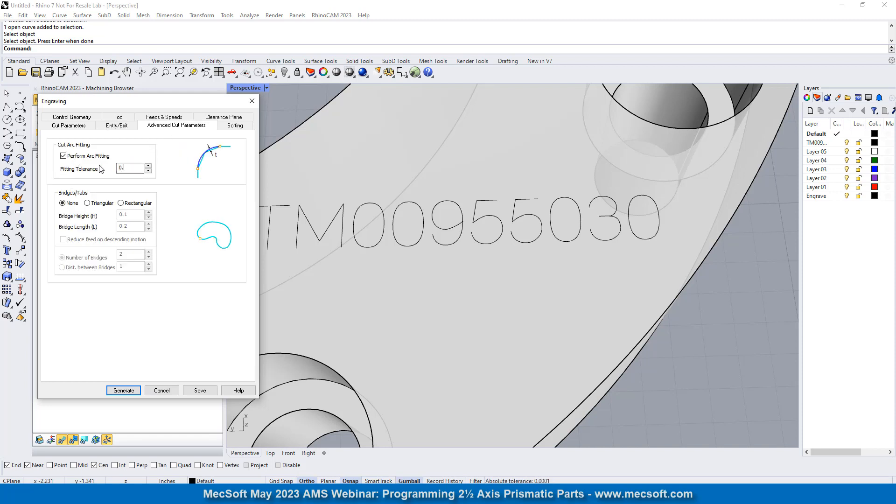
{"action": "type", "text": "002"}
- Order the engraving cuts by Minimum Distance Sort and generate the Engraving toolpath
{"action": "left_click", "coordinate": [231, 126]}
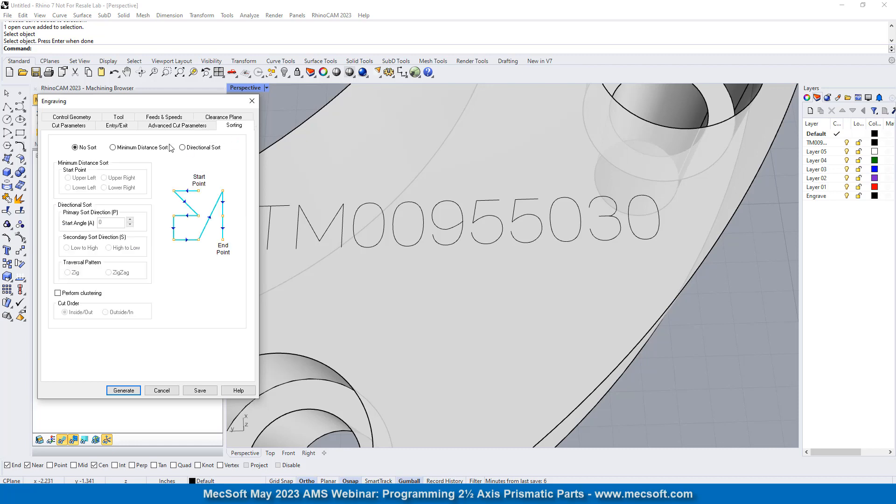
{"action": "left_click", "coordinate": [124, 149]}
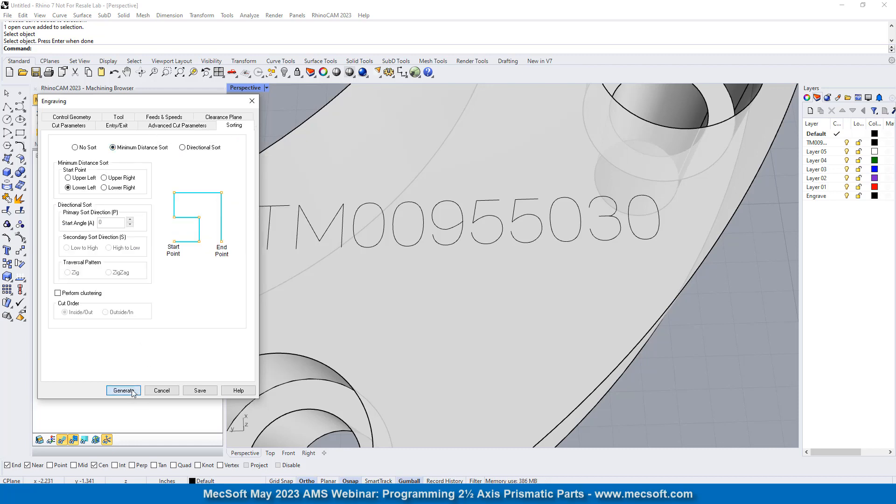
{"action": "left_click", "coordinate": [123, 391]}
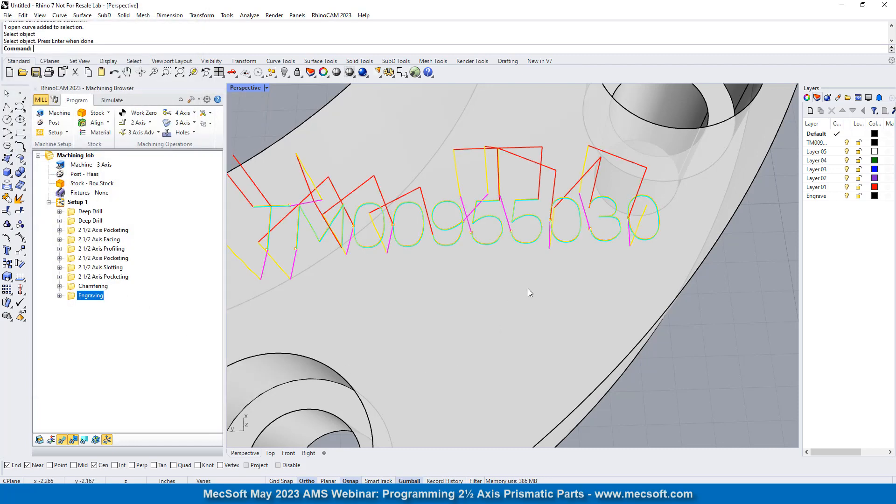
- Inspect how the engraving toolpath follows the character curves of the part-number text
{"action": "scroll", "coordinate": [528, 288], "scroll_direction": "down", "scroll_amount": 3}
{"action": "scroll", "coordinate": [514, 343], "scroll_direction": "up", "scroll_amount": 5}
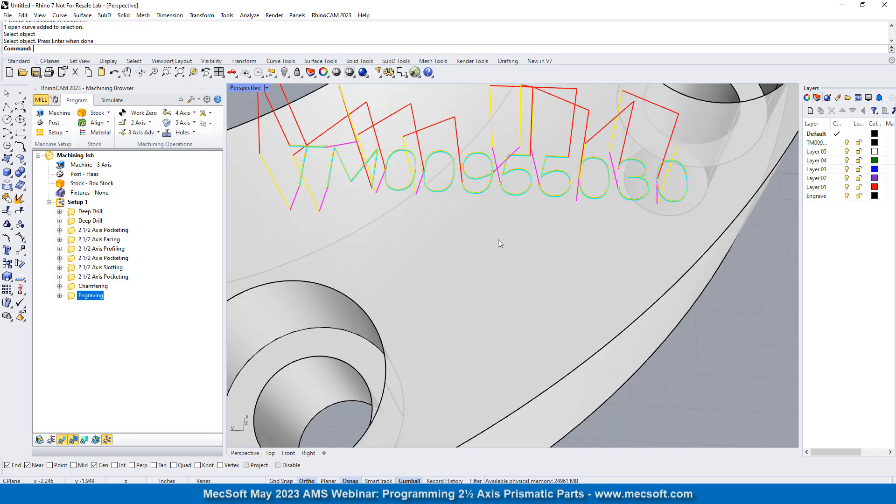
{"action": "scroll", "coordinate": [487, 166], "scroll_direction": "up", "scroll_amount": 8}
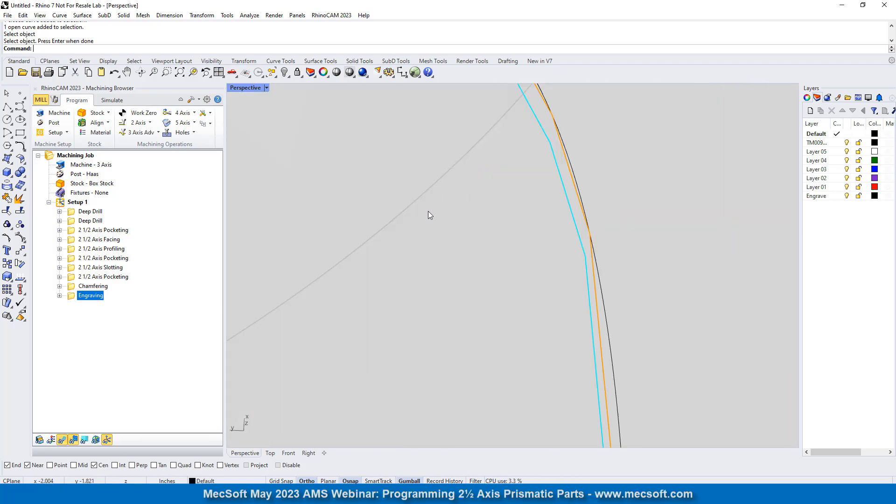
{"action": "scroll", "coordinate": [430, 216], "scroll_direction": "down", "scroll_amount": 5}
{"action": "scroll", "coordinate": [512, 224], "scroll_direction": "up", "scroll_amount": 3}
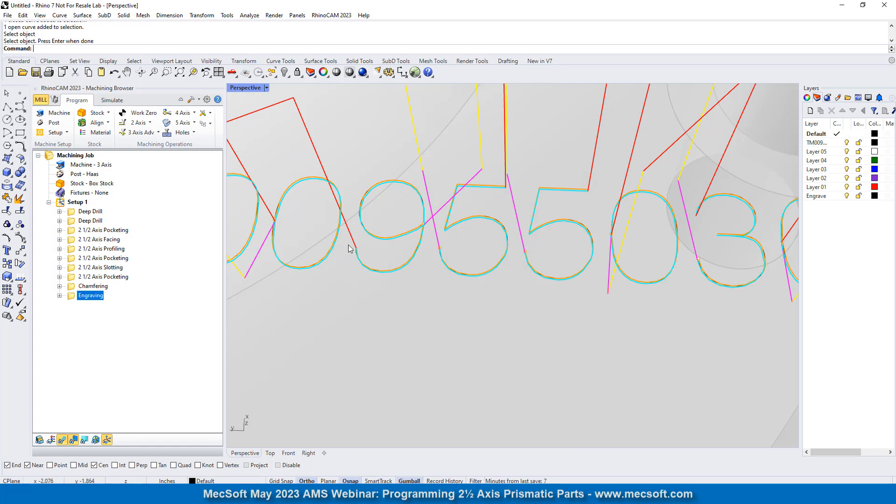
{"action": "scroll", "coordinate": [493, 284], "scroll_direction": "down", "scroll_amount": 6}
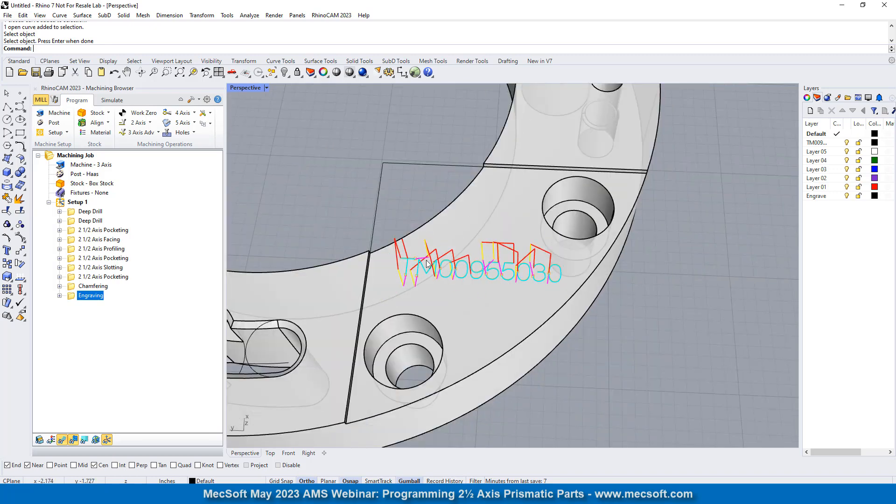
- Simulate the Engraving operation on the stock and hide its toolpath display
{"action": "left_click", "coordinate": [112, 100]}
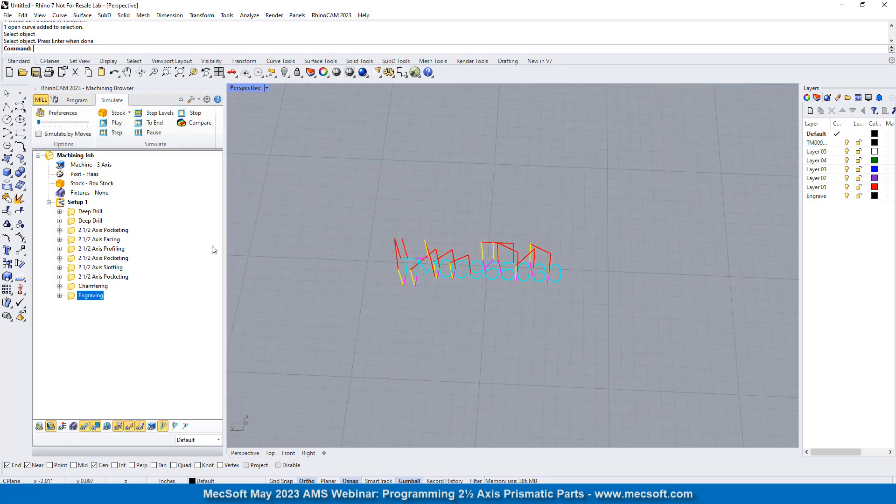
{"action": "left_click", "coordinate": [118, 124]}
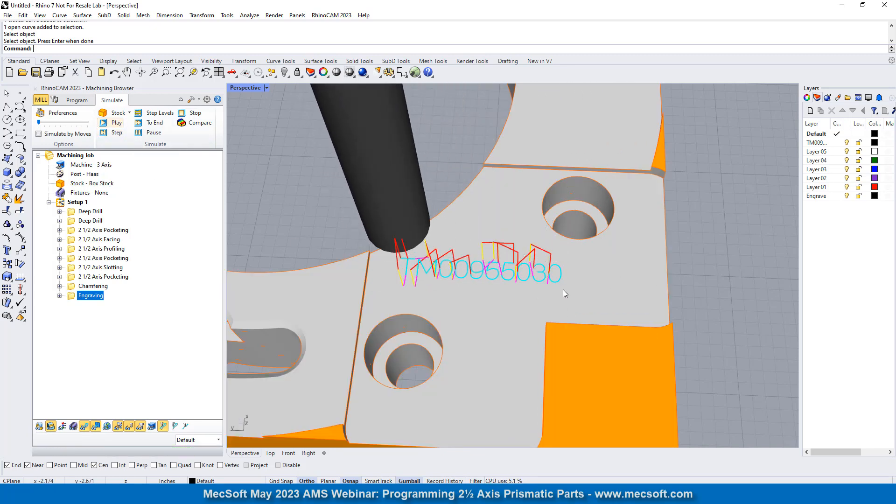
{"action": "scroll", "coordinate": [563, 289], "scroll_direction": "up", "scroll_amount": 5}
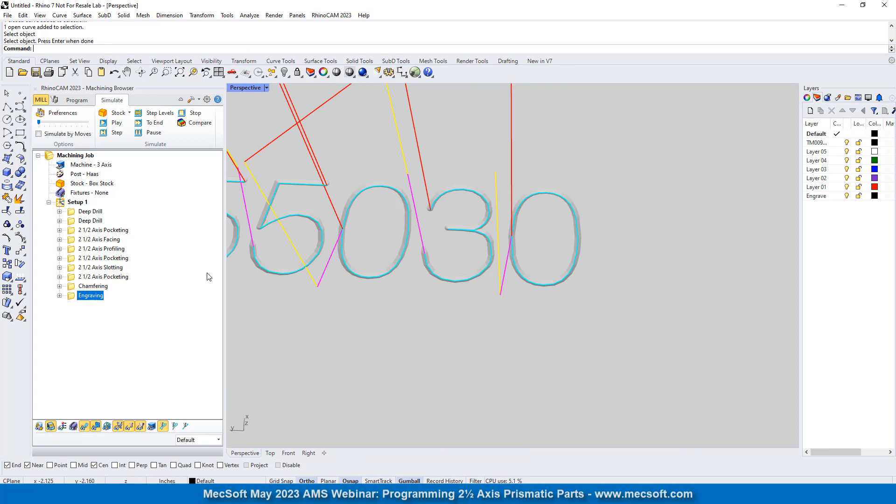
{"action": "left_click", "coordinate": [84, 426]}
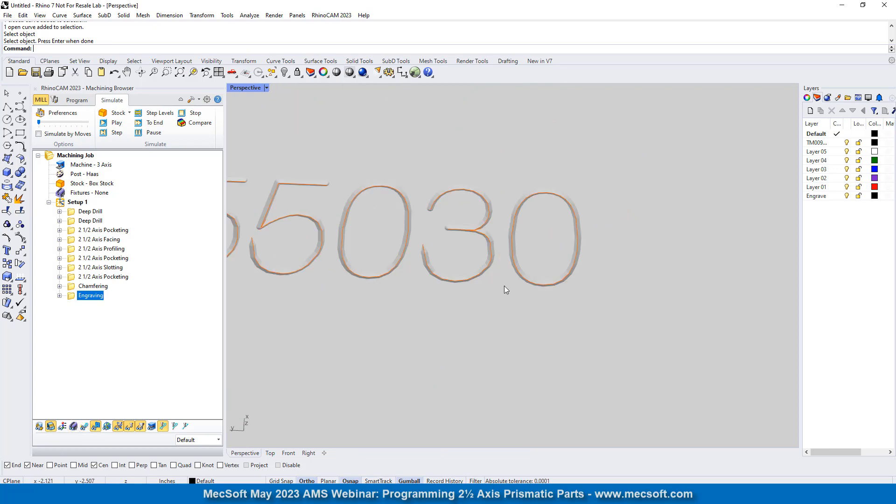
- Examine the simulated engraved text and the whole machined stock from several angles
{"action": "scroll", "coordinate": [542, 254], "scroll_direction": "down", "scroll_amount": 5}
{"action": "right_click_drag", "start_coordinate": [542, 257], "coordinate": [512, 238]}
{"action": "scroll", "coordinate": [516, 256], "scroll_direction": "down", "scroll_amount": 8}
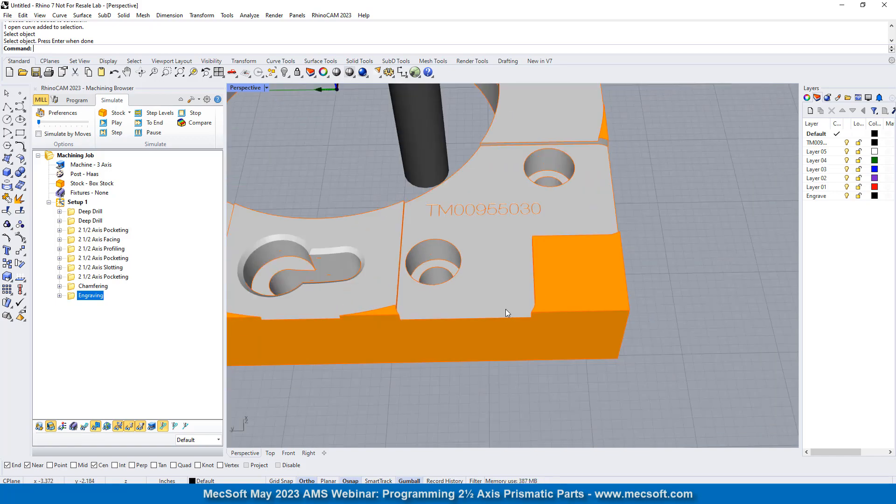
{"action": "right_click_drag", "start_coordinate": [417, 310], "coordinate": [356, 307]}
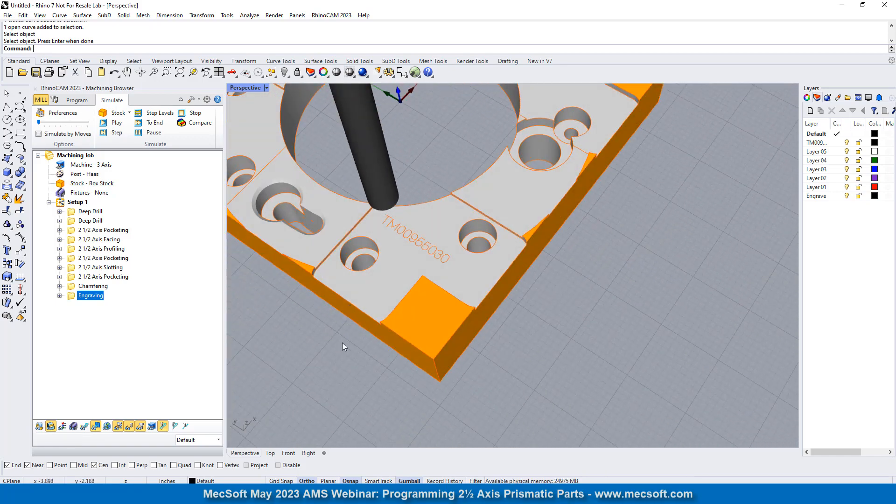
{"action": "scroll", "coordinate": [343, 345], "scroll_direction": "down", "scroll_amount": 5}
{"action": "right_click_drag", "start_coordinate": [477, 303], "coordinate": [234, 138]}
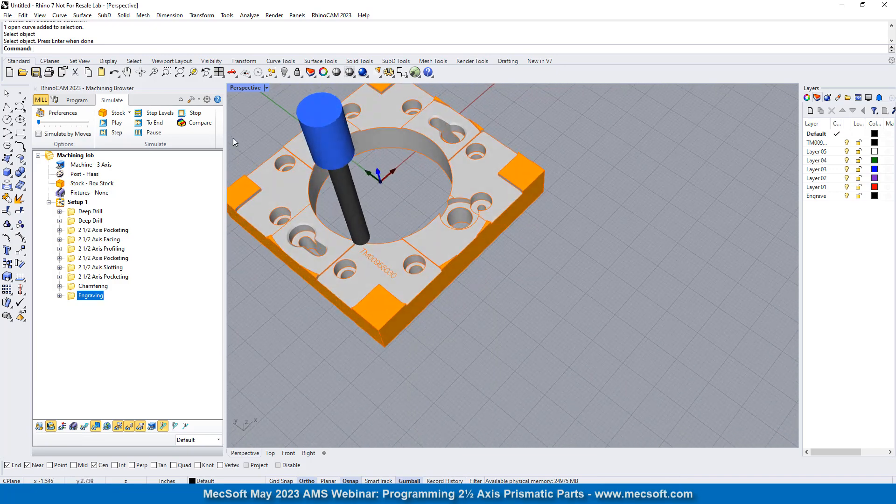
- Create a 2 1/2 Axis Profiling operation with the ring's lower outer edges, including the flat side, as its machining regions
{"action": "left_click", "coordinate": [76, 100]}
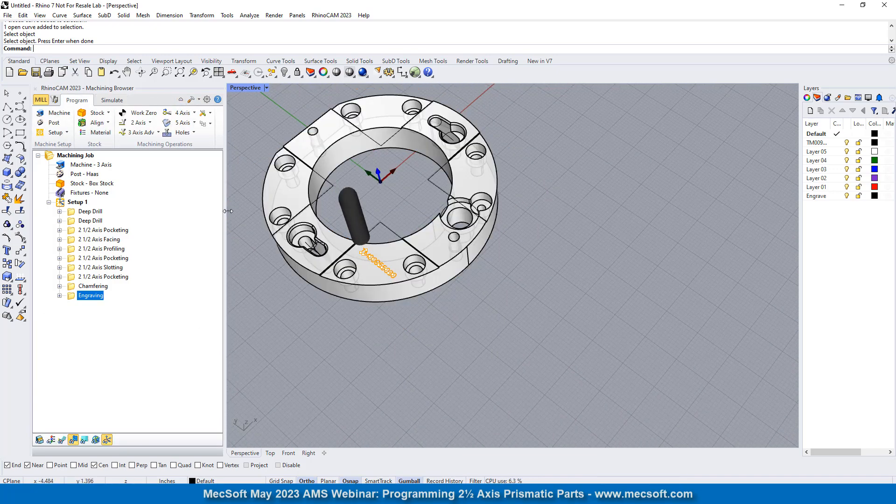
{"action": "right_click_drag", "start_coordinate": [460, 324], "coordinate": [440, 230]}
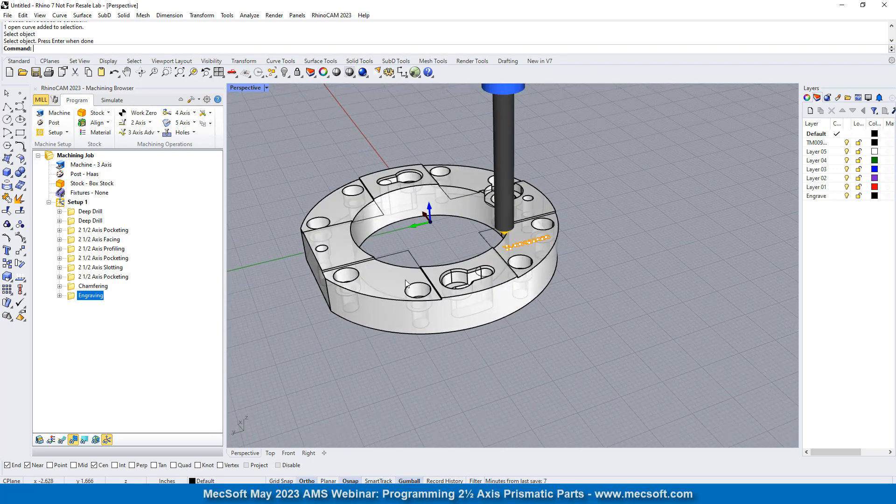
{"action": "scroll", "coordinate": [395, 239], "scroll_direction": "up", "scroll_amount": 3}
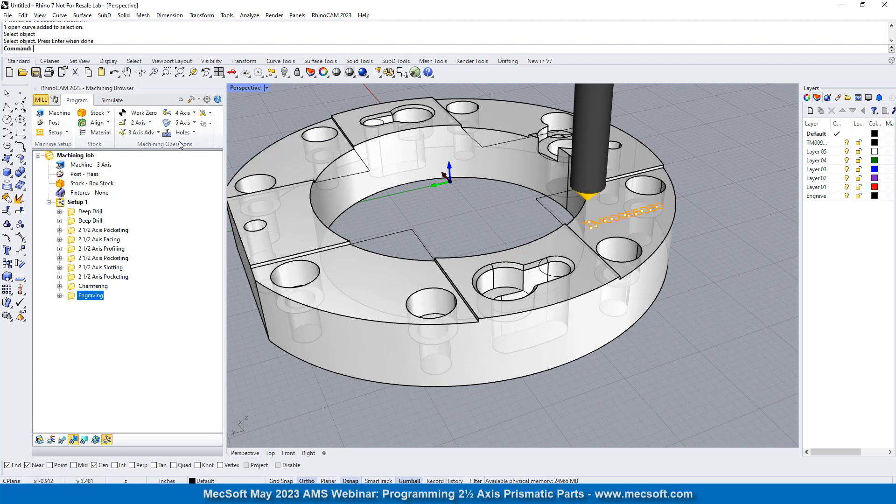
{"action": "left_click", "coordinate": [138, 122]}
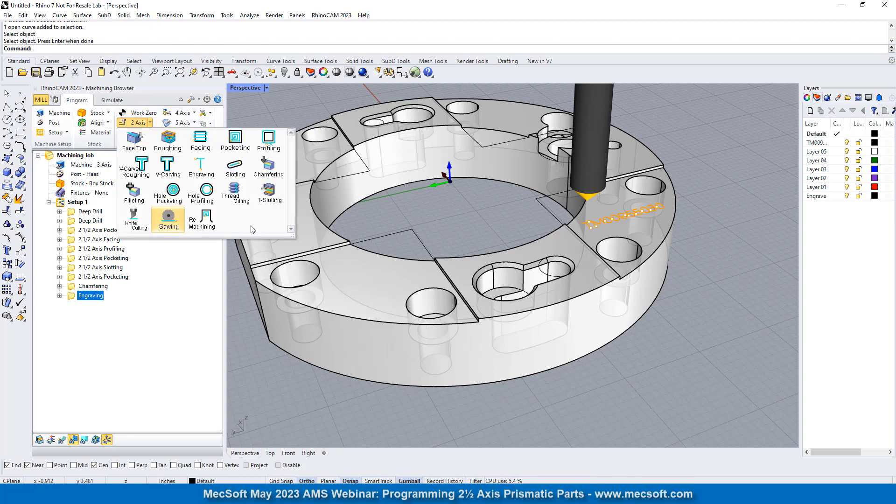
{"action": "left_click", "coordinate": [269, 140]}
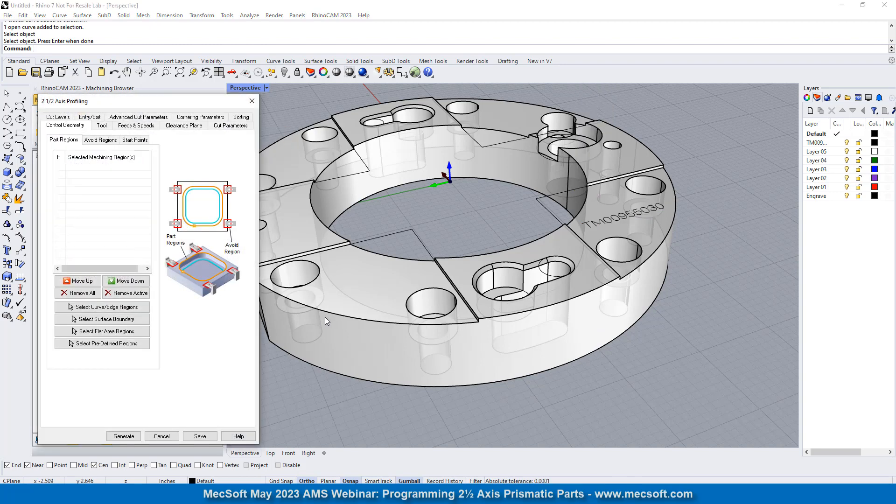
{"action": "left_click", "coordinate": [103, 307]}
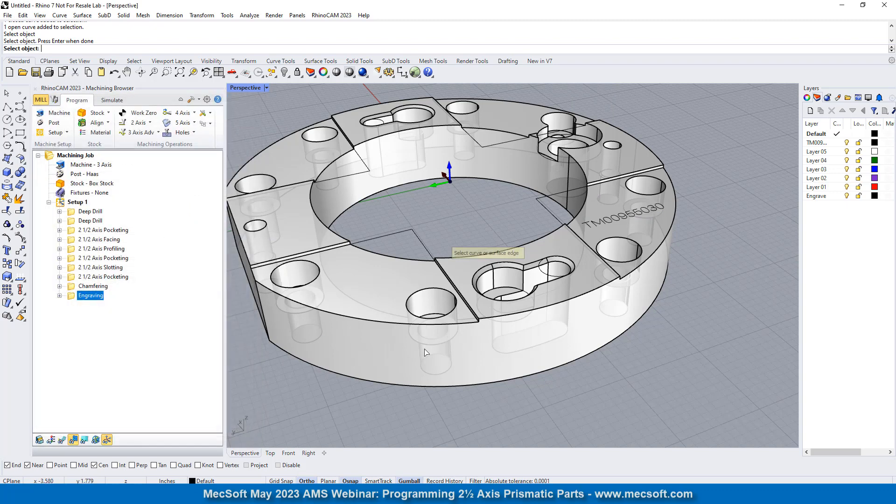
{"action": "left_click", "coordinate": [434, 386]}
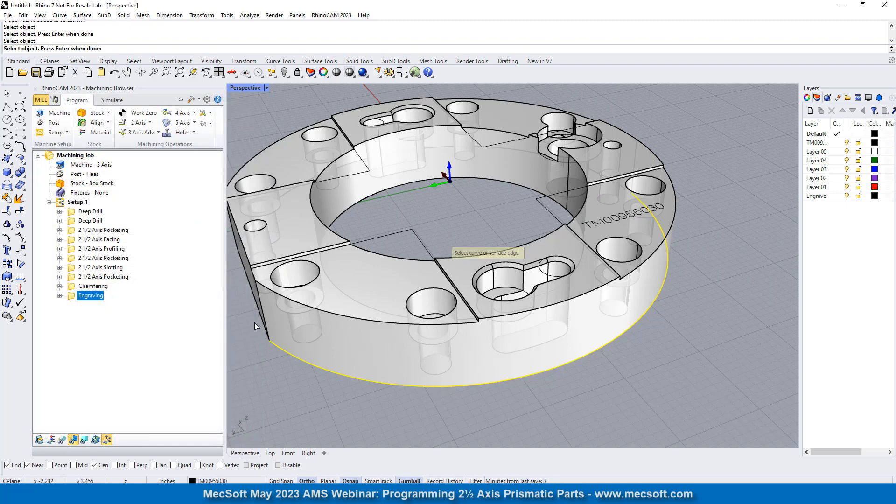
{"action": "left_click", "coordinate": [257, 308]}
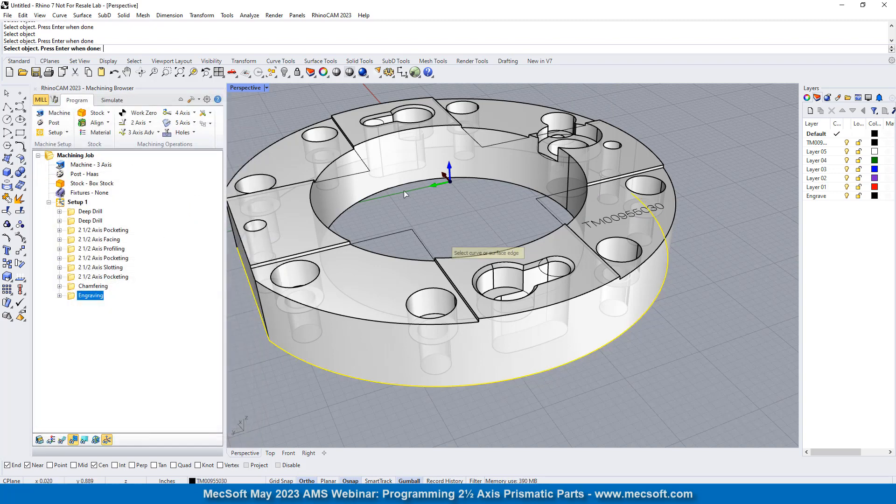
{"action": "left_click", "coordinate": [443, 146]}
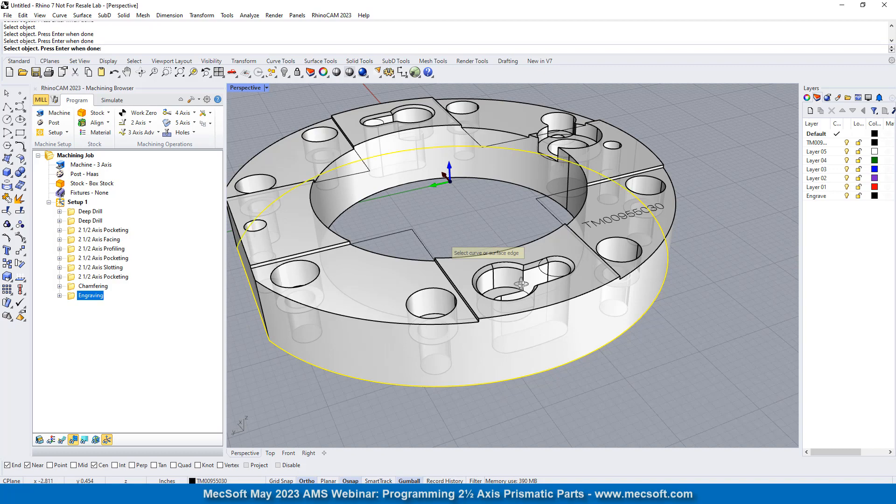
{"action": "right_click_drag", "start_coordinate": [522, 283], "coordinate": [506, 247]}
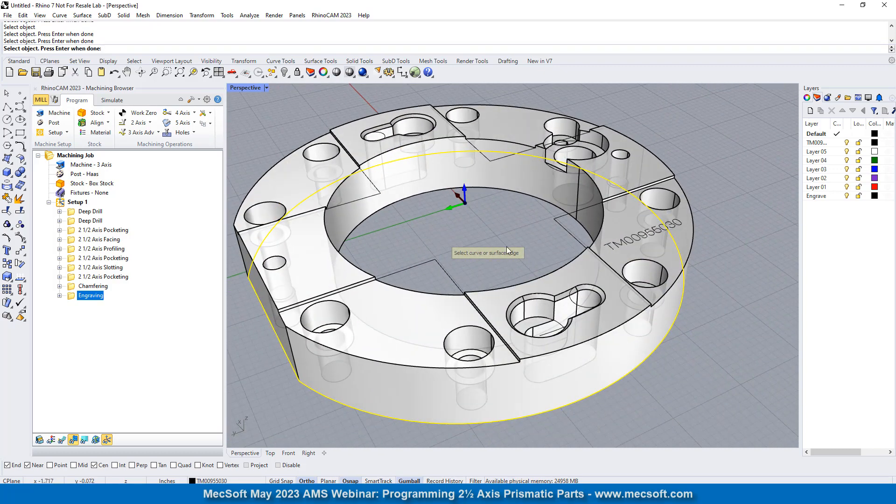
{"action": "key", "text": "Return"}
- Assign the 1/2 4 Flute tool to the profiling operation and review its feed and clearance settings
{"action": "left_click", "coordinate": [102, 126]}
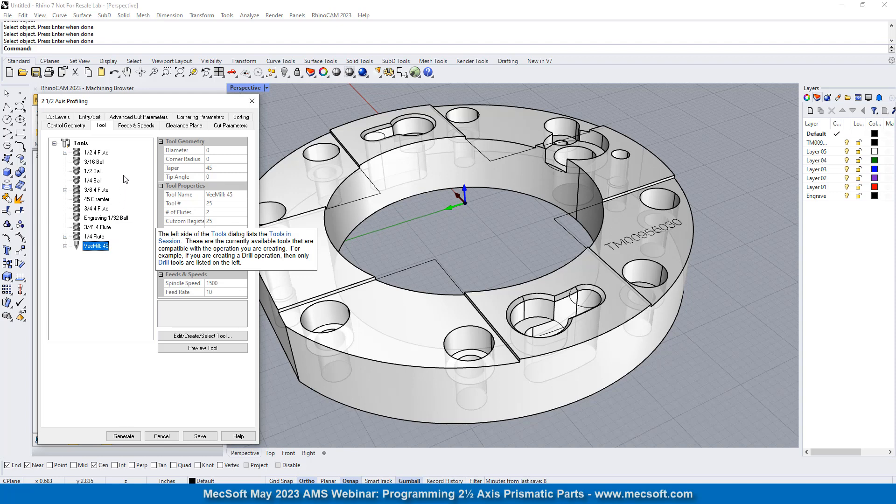
{"action": "left_click", "coordinate": [97, 153]}
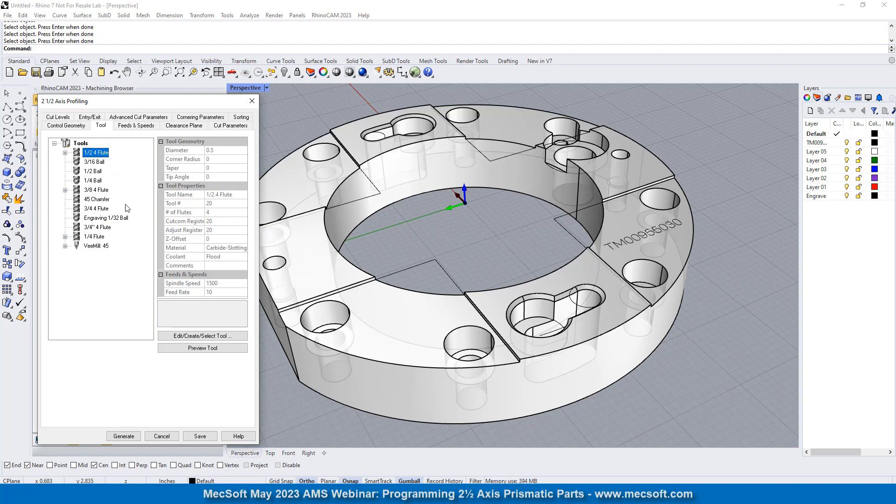
{"action": "left_click", "coordinate": [136, 125]}
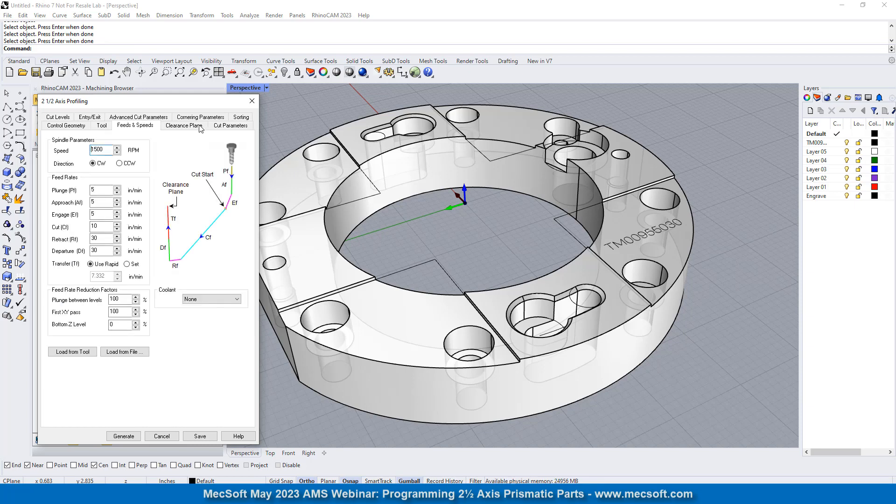
{"action": "left_click", "coordinate": [184, 125]}
- Disable the mid-point of longest side as the profiling's cut start and determine its cutting side using the 3D model
{"action": "left_click", "coordinate": [230, 125]}
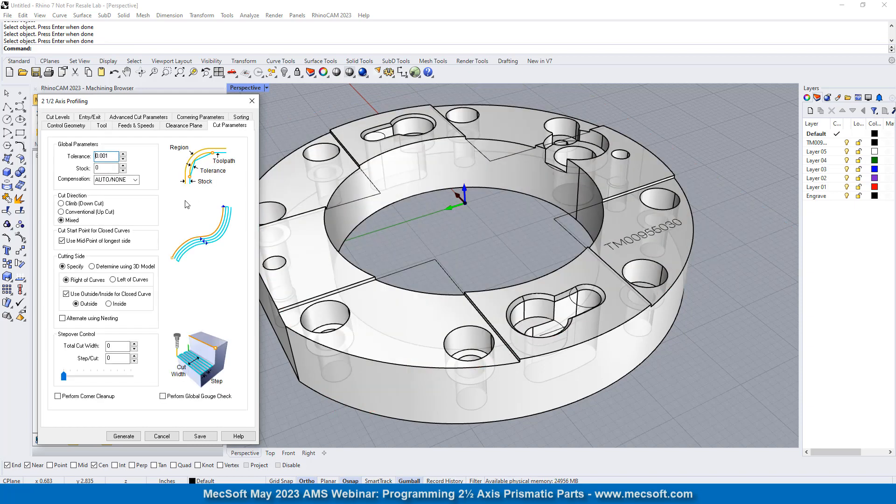
{"action": "double_click", "coordinate": [112, 155]}
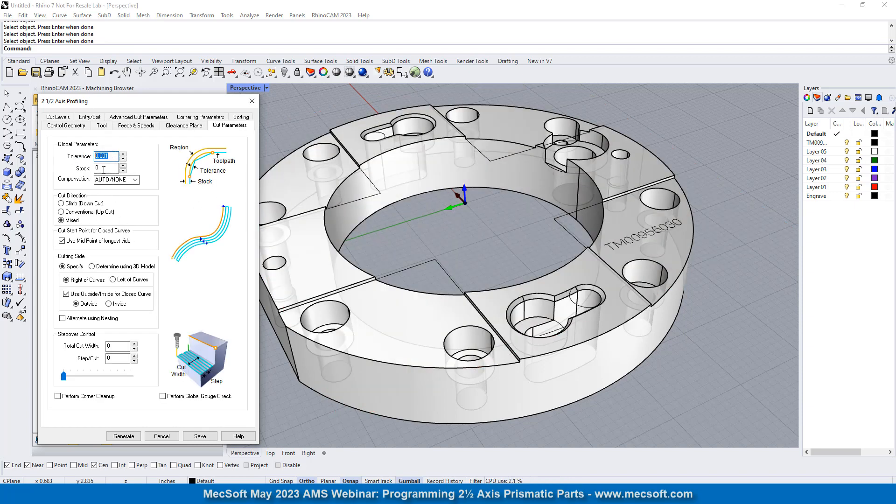
{"action": "left_click", "coordinate": [62, 241]}
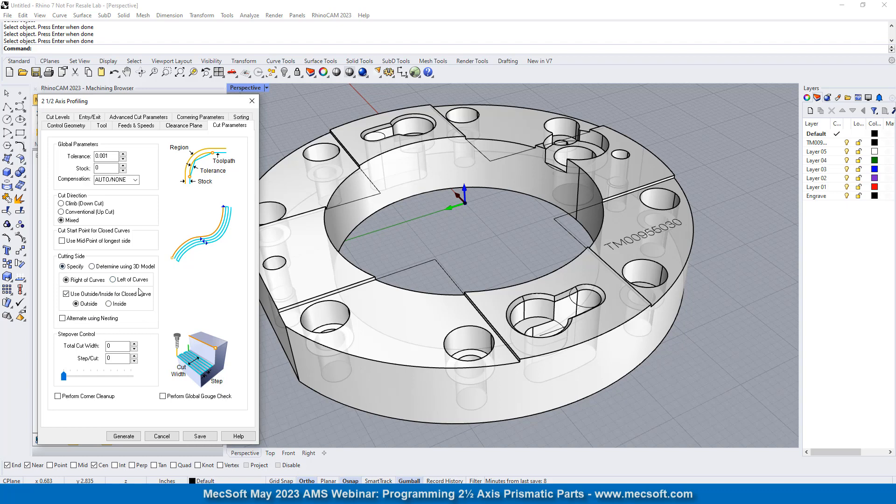
{"action": "left_click", "coordinate": [93, 270]}
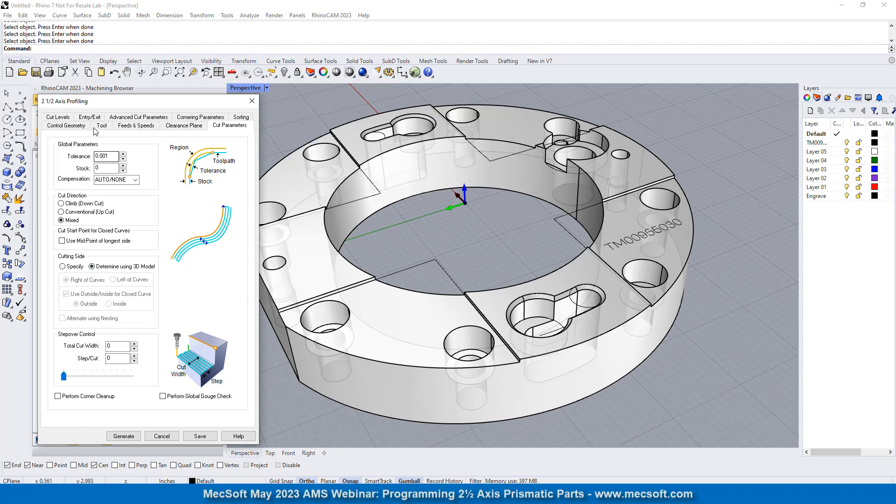
- Set the profiling's Total Cut Depth to 1.0625 and open its entry and exit motion settings
{"action": "left_click", "coordinate": [62, 118]}
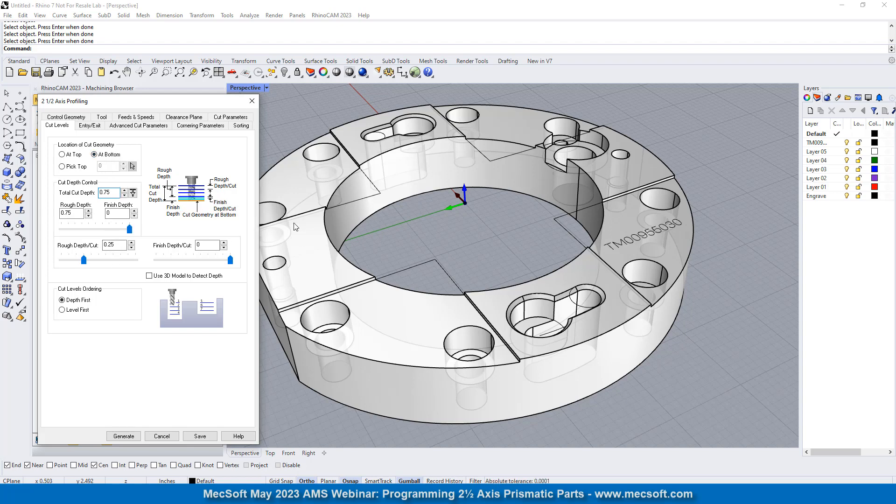
{"action": "double_click", "coordinate": [118, 193]}
{"action": "type", "text": "1.0625"}
{"action": "left_click", "coordinate": [114, 244]}
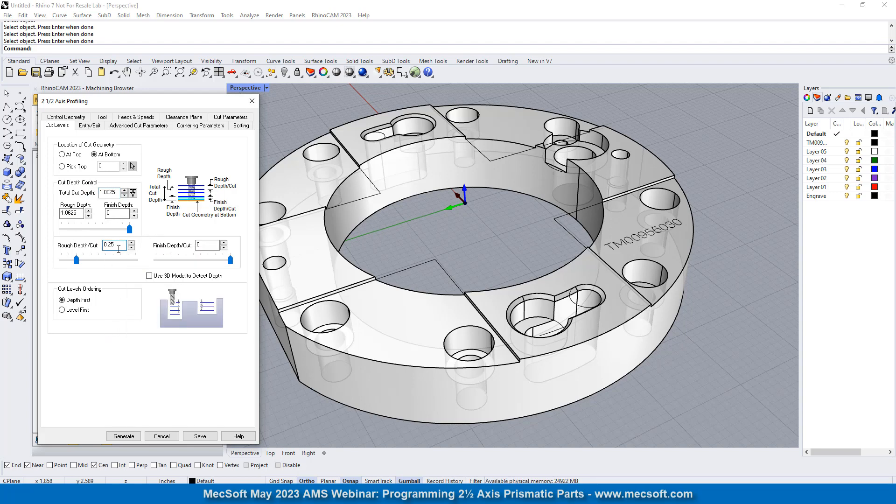
{"action": "mouse_move", "coordinate": [117, 244]}
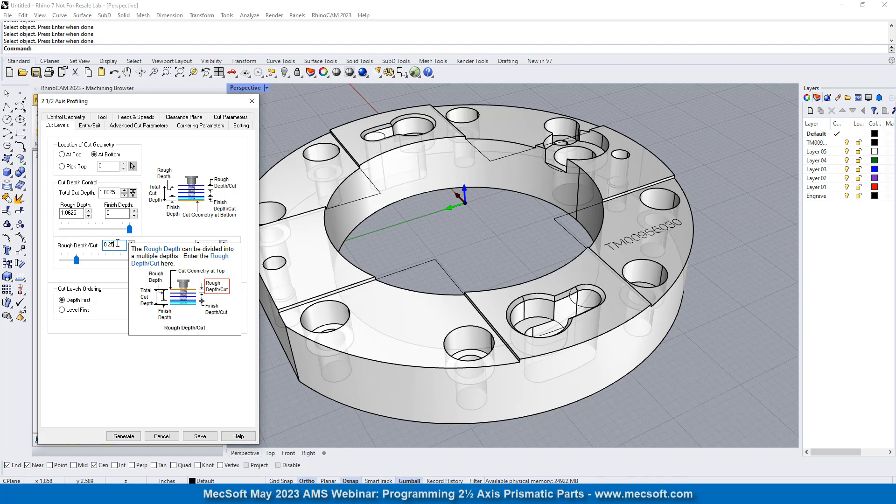
{"action": "left_click", "coordinate": [89, 126]}
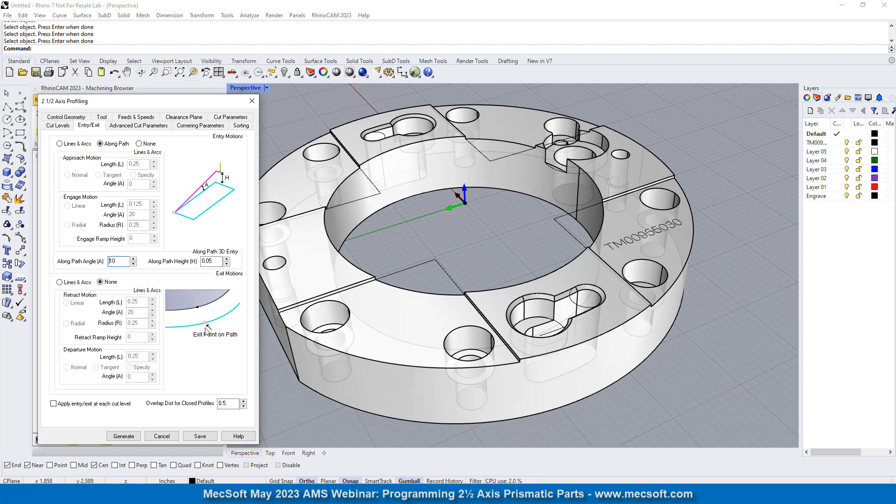
- Set the profiling's entry and exit motions to Lines & Arcs, then enable cut arc fitting and edit its fitting tolerance
{"action": "left_click", "coordinate": [69, 145]}
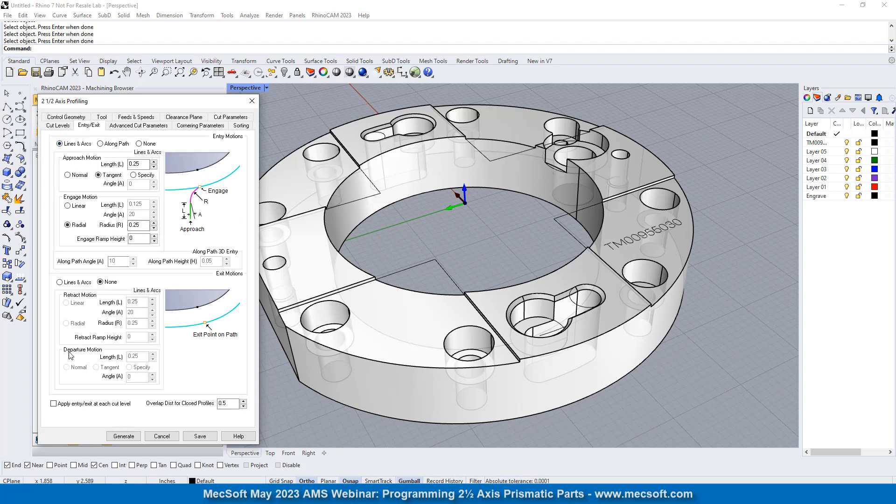
{"action": "left_click", "coordinate": [60, 283]}
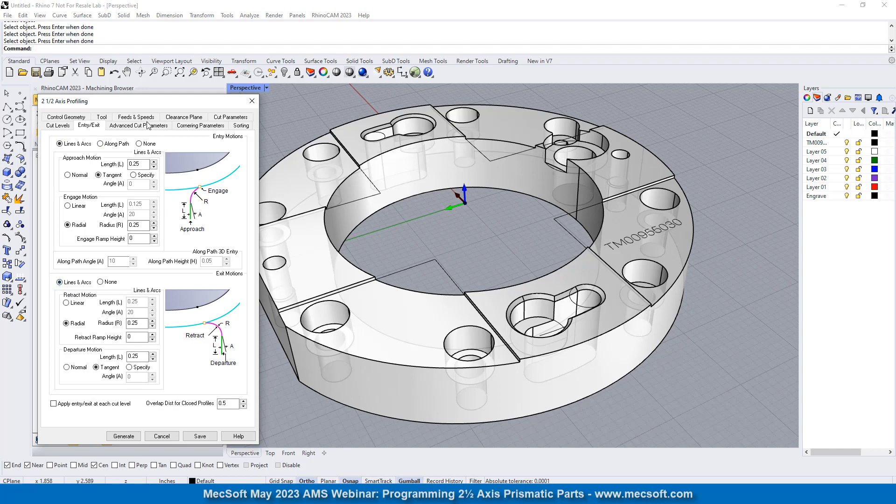
{"action": "left_click", "coordinate": [147, 125]}
{"action": "left_click", "coordinate": [64, 197]}
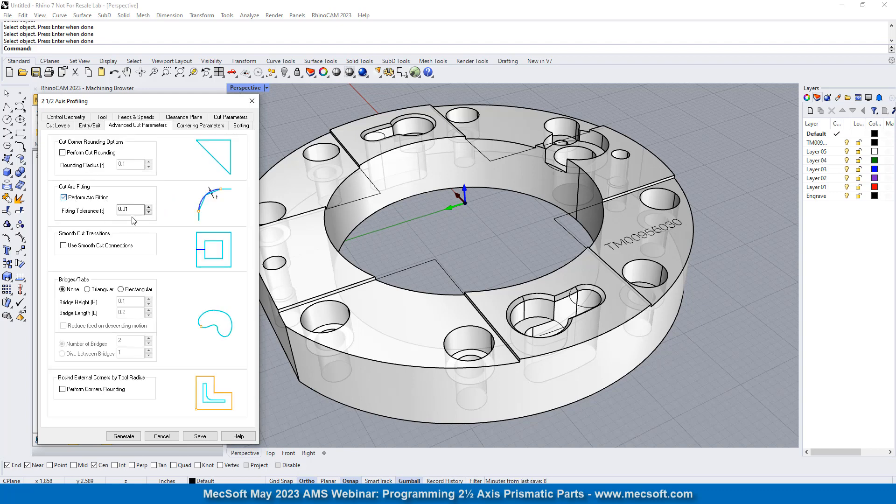
{"action": "key", "text": "Tab"}
{"action": "type", "text": "0.0"}
- Review the cornering and sorting settings, generate the outer profiling toolpath, and display it around the ring
{"action": "left_click", "coordinate": [191, 126]}
{"action": "left_click", "coordinate": [240, 126]}
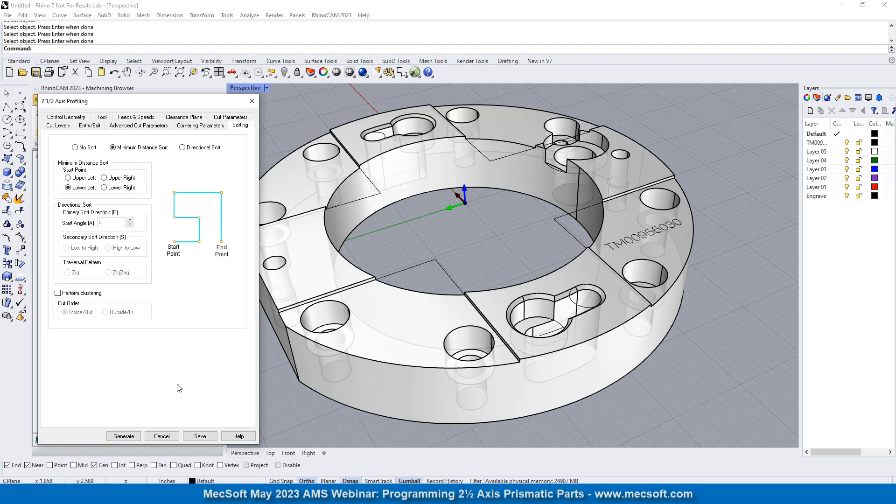
{"action": "left_click", "coordinate": [124, 436]}
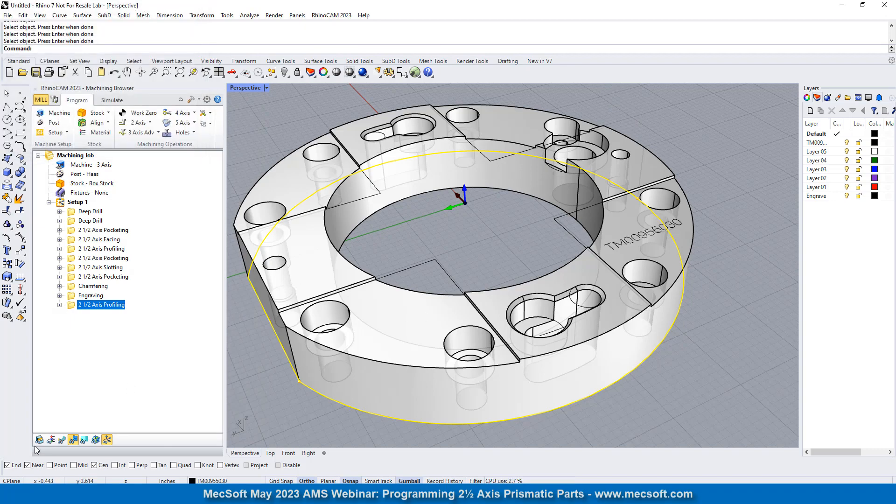
{"action": "left_click", "coordinate": [62, 439]}
{"action": "mouse_move", "coordinate": [421, 284]}
{"action": "right_mouse_down"}
{"action": "mouse_move", "coordinate": [431, 339]}
{"action": "mouse_move", "coordinate": [415, 271]}
{"action": "right_mouse_up"}
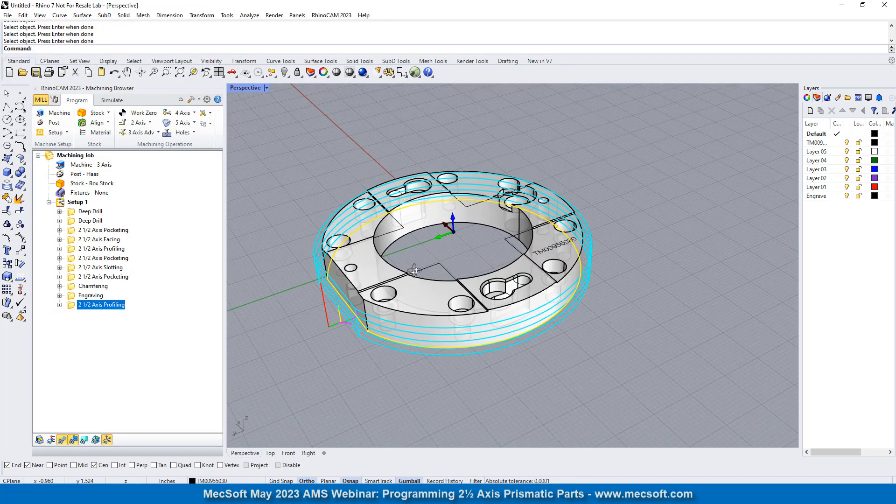
{"action": "scroll", "coordinate": [415, 271], "scroll_direction": "up", "scroll_amount": 3}
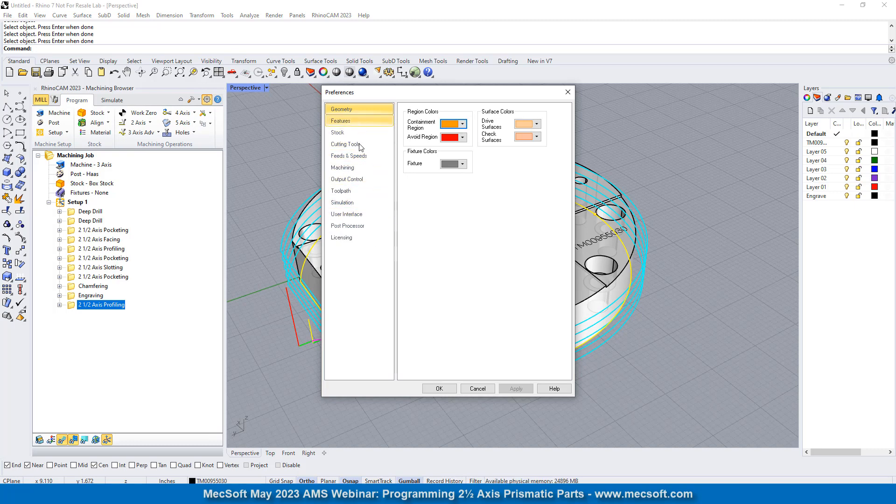
- Turn off linear-motion output for arcs, spirals and helixes in the output control preferences
{"action": "left_click", "coordinate": [347, 180]}
{"action": "left_click", "coordinate": [411, 158]}
{"action": "left_click", "coordinate": [412, 190]}
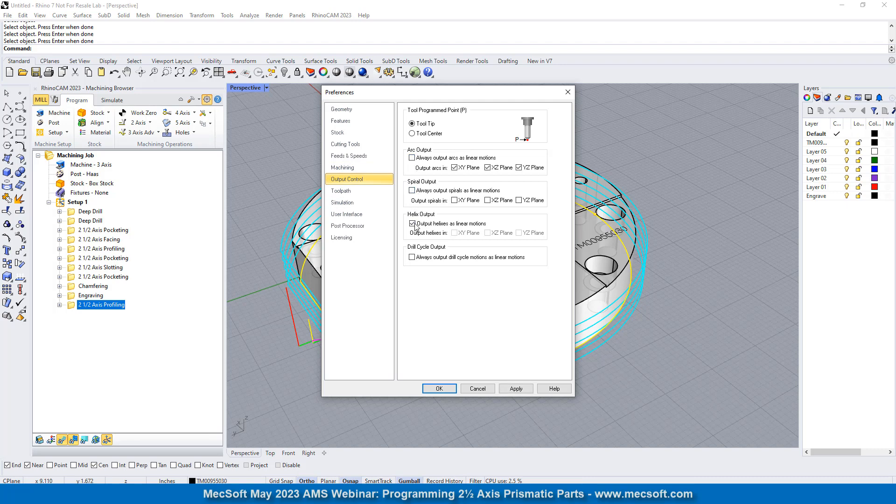
{"action": "left_click", "coordinate": [412, 224]}
{"action": "left_click", "coordinate": [438, 387]}
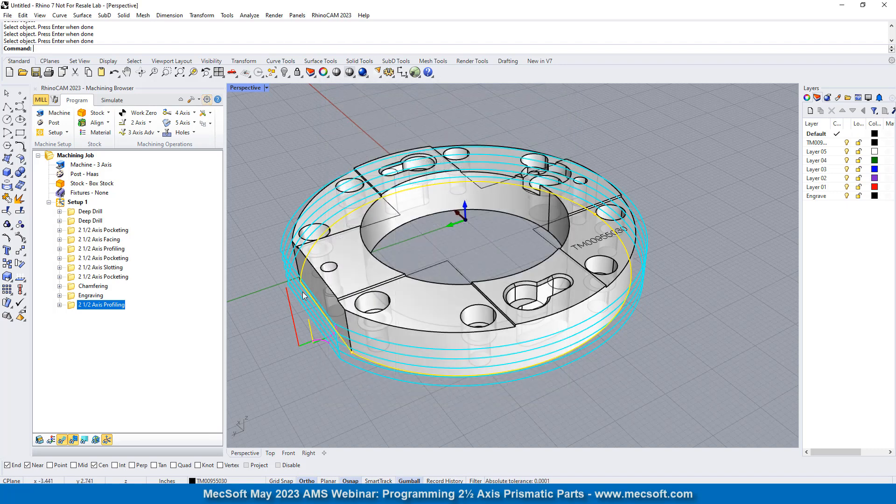
- Regenerate the outer 2 1/2 Axis Profiling toolpath with the current output preferences and inspect it around the ring
{"action": "right_click", "coordinate": [113, 307]}
{"action": "left_click", "coordinate": [136, 85]}
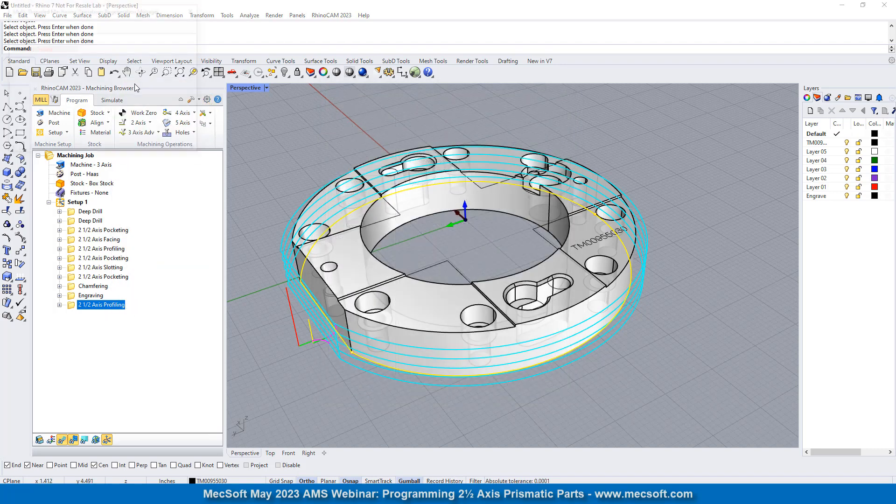
{"action": "mouse_move", "coordinate": [477, 308]}
{"action": "right_mouse_down"}
{"action": "mouse_move", "coordinate": [488, 340]}
{"action": "mouse_move", "coordinate": [466, 351]}
{"action": "mouse_move", "coordinate": [489, 308]}
{"action": "right_mouse_up"}
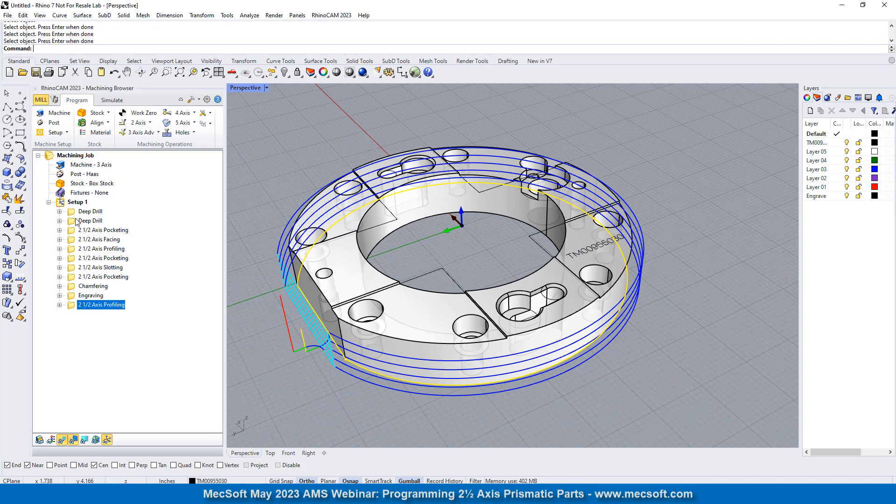
- Simulate the material removal of the outer profiling operation with the toolpath display hidden
{"action": "left_click", "coordinate": [112, 100]}
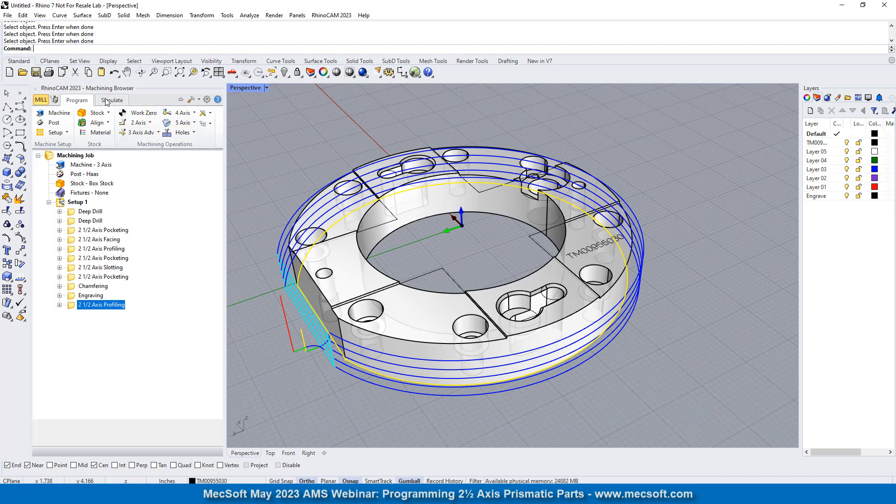
{"action": "left_click", "coordinate": [116, 123]}
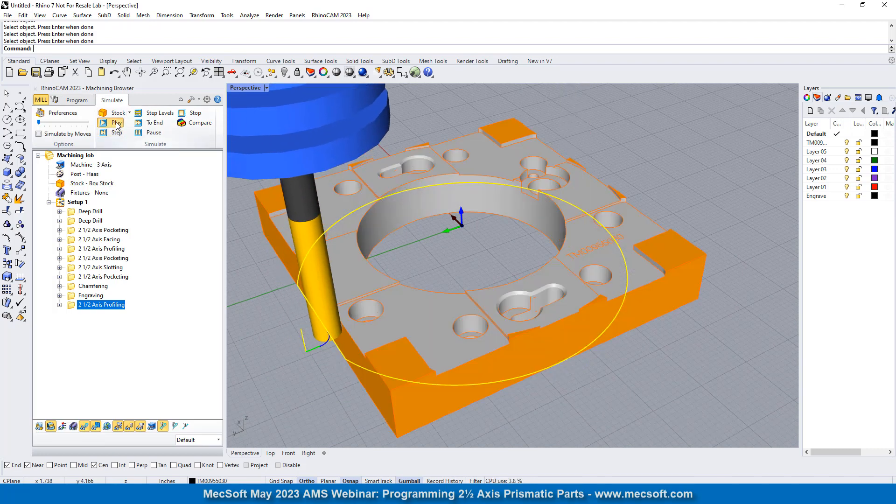
{"action": "left_click", "coordinate": [85, 426]}
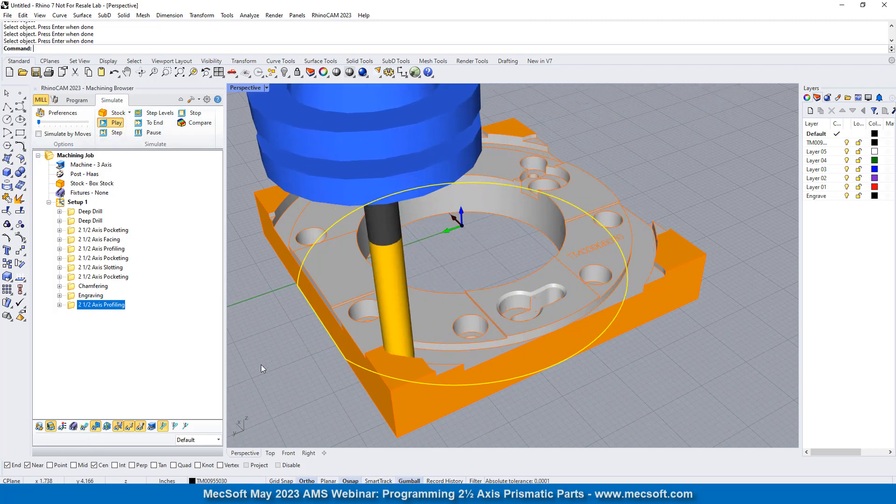
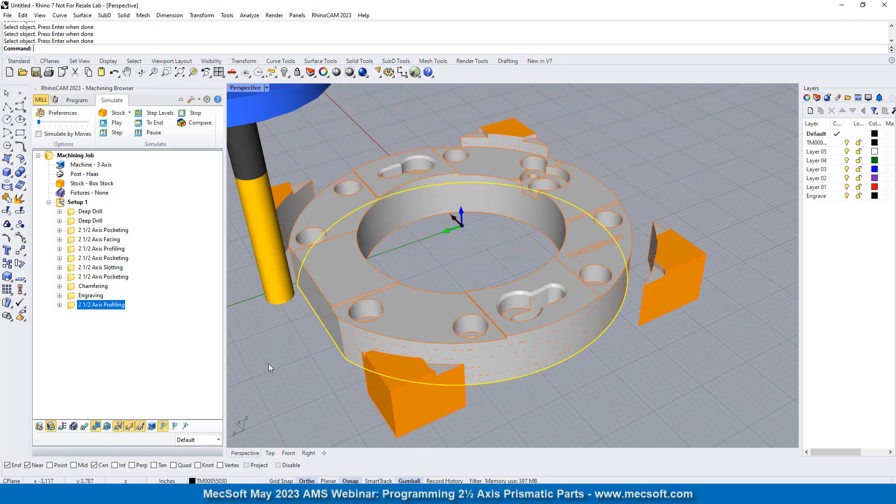
- Set the total cut depth of the last 2 1/2 Axis Profiling operation to 0.75 and regenerate its toolpath
{"action": "double_click", "coordinate": [74, 306]}
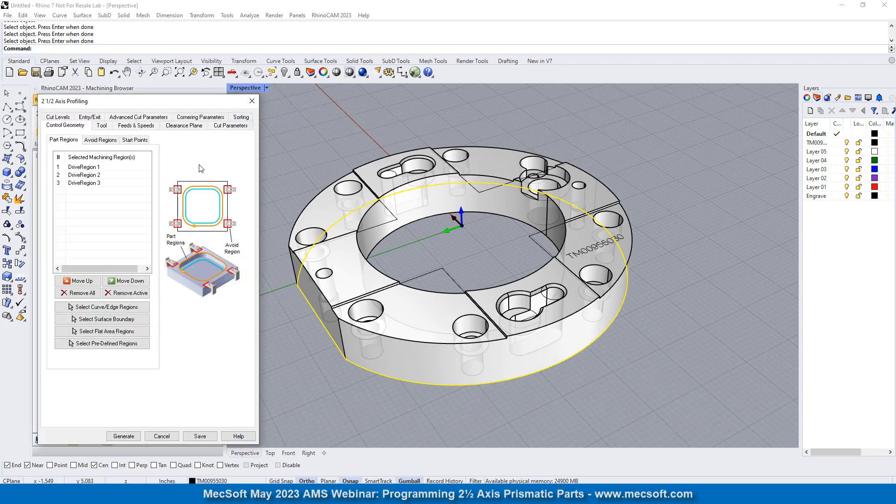
{"action": "left_click", "coordinate": [58, 120]}
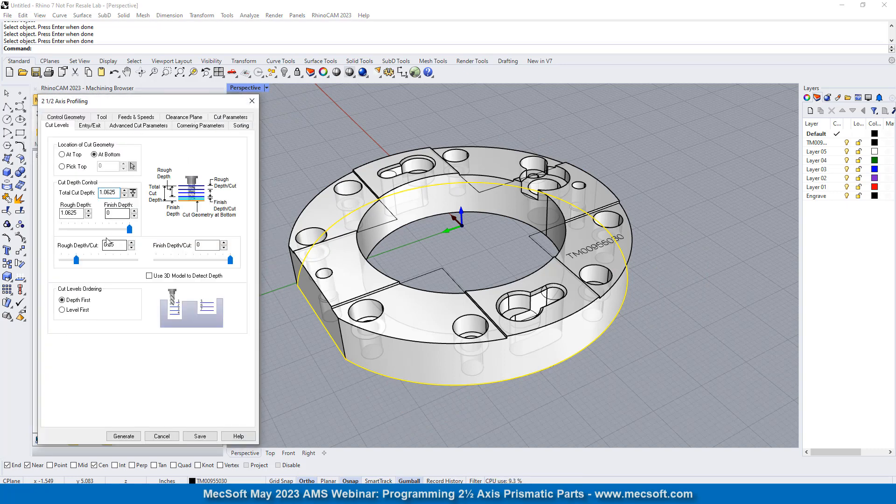
{"action": "double_click", "coordinate": [100, 192]}
{"action": "type", "text": "0.75"}
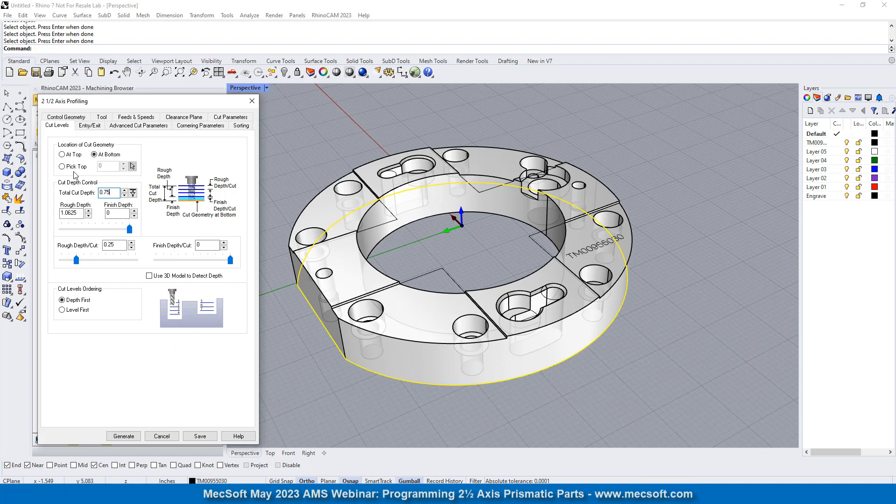
{"action": "left_click", "coordinate": [124, 436]}
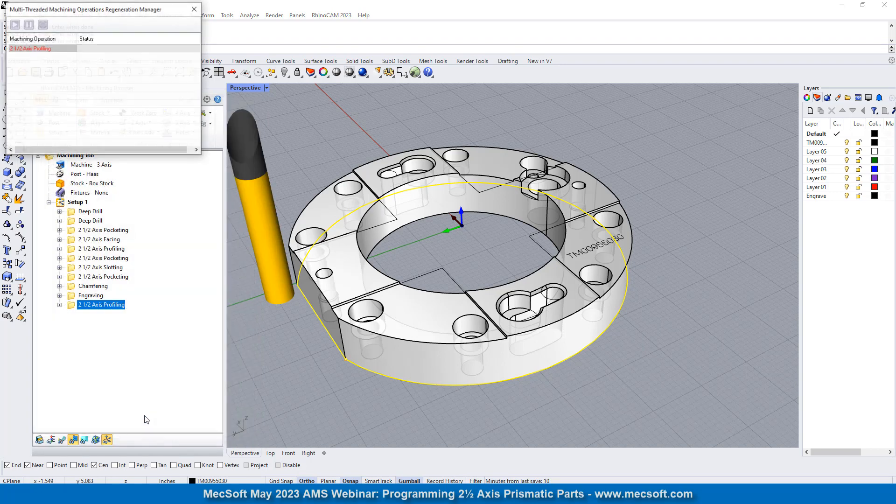
- Display the profiling toolpath and inspect its cut levels against the side of the part
{"action": "left_click", "coordinate": [62, 439]}
{"action": "right_click_drag", "start_coordinate": [350, 364], "coordinate": [344, 326]}
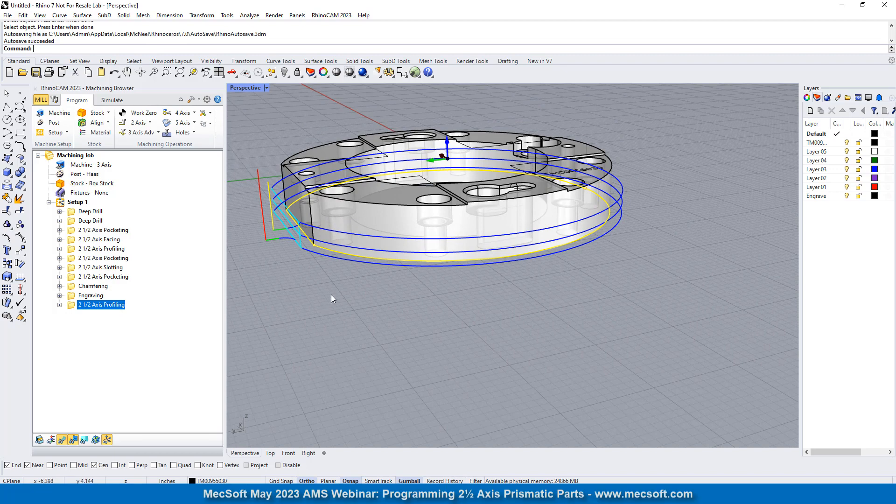
{"action": "scroll", "coordinate": [372, 248], "scroll_direction": "up", "scroll_amount": 2}
{"action": "scroll", "coordinate": [279, 221], "scroll_direction": "up", "scroll_amount": 2}
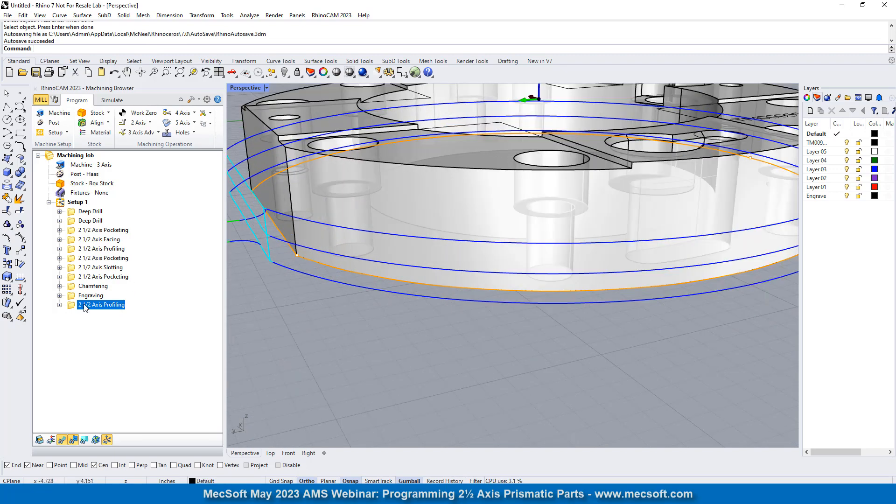
- Change the profiling cut geometry location to Pick Top using an end point on the part's top face, and regenerate the toolpath
{"action": "double_click", "coordinate": [73, 306]}
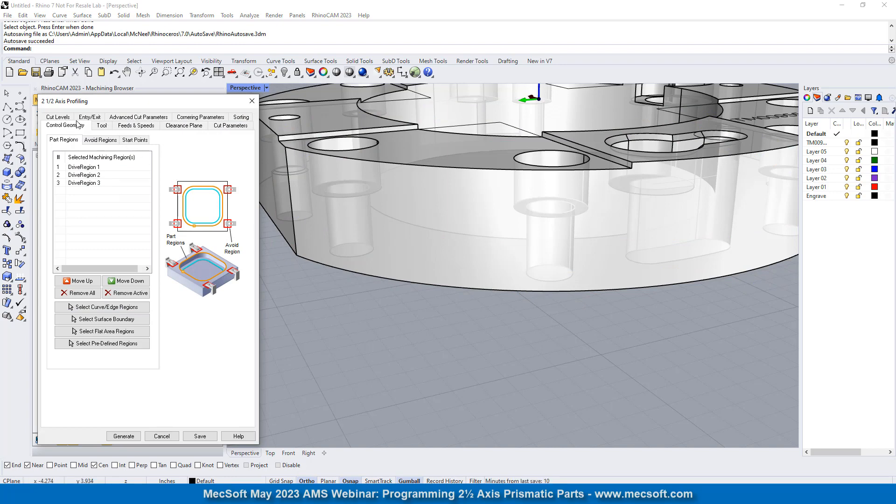
{"action": "left_click", "coordinate": [57, 117]}
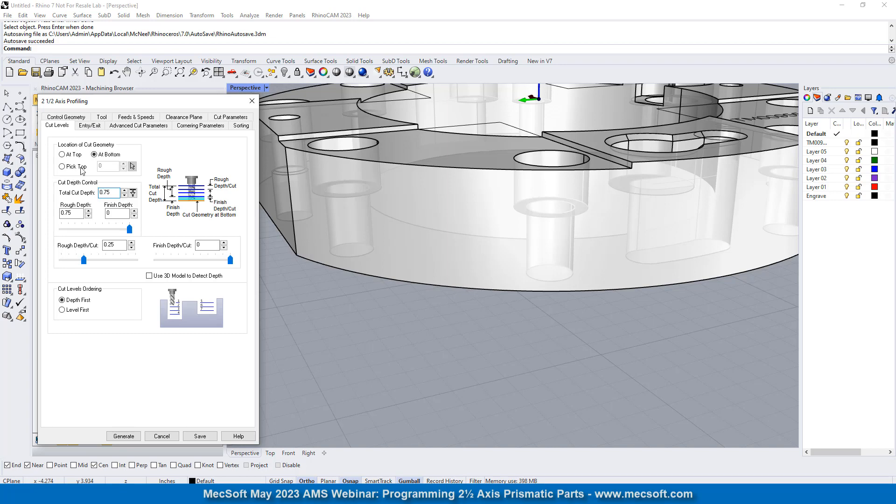
{"action": "left_click", "coordinate": [61, 167]}
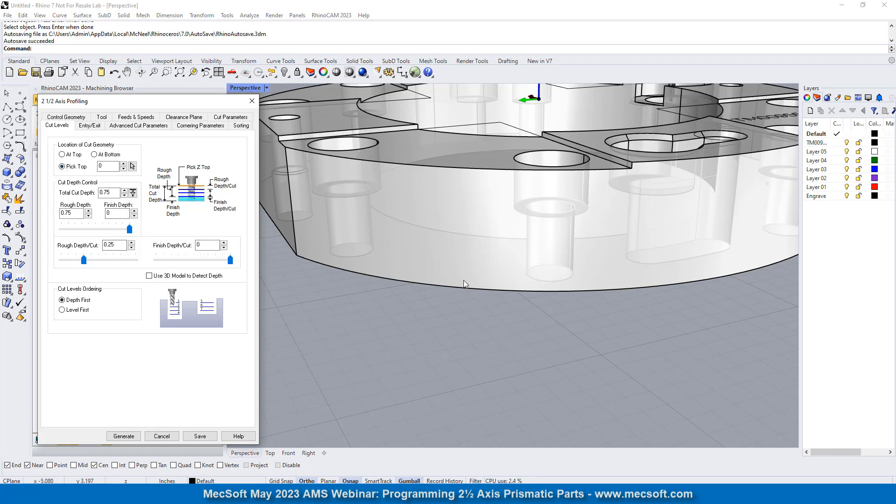
{"action": "left_click", "coordinate": [132, 166]}
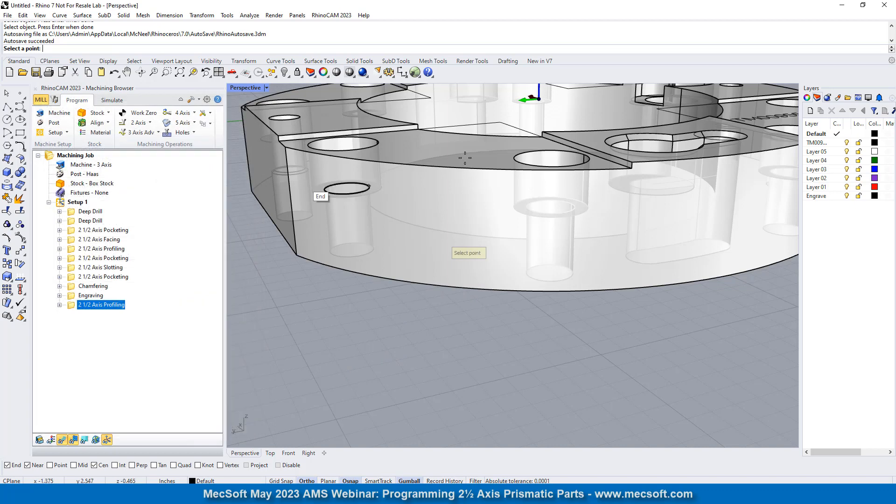
{"action": "left_click", "coordinate": [544, 135]}
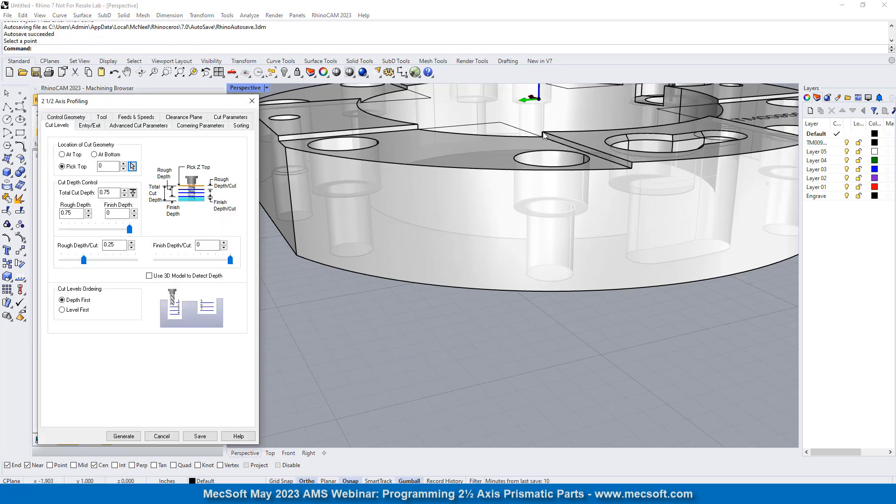
{"action": "left_click", "coordinate": [112, 192]}
{"action": "left_click", "coordinate": [123, 436]}
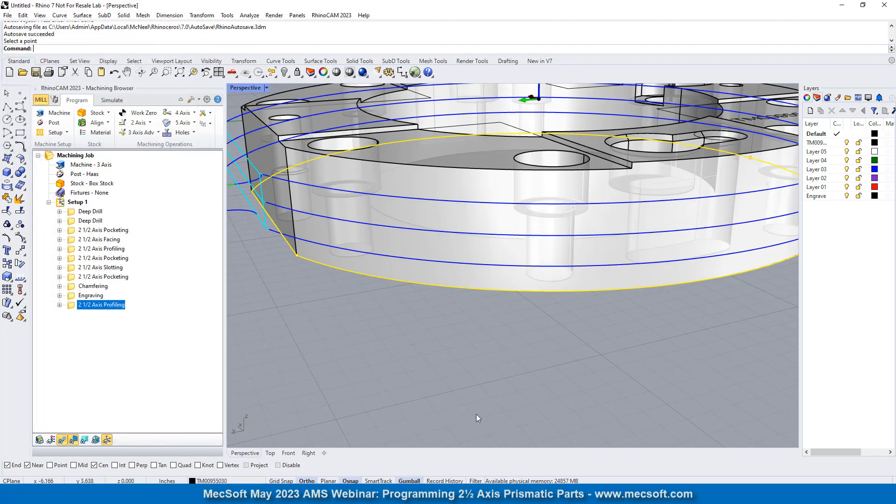
- Simulate the last profiling operation with Simulate by Moves enabled, and hide the toolpath to view the cut stock
{"action": "scroll", "coordinate": [516, 370], "scroll_direction": "down", "scroll_amount": 10}
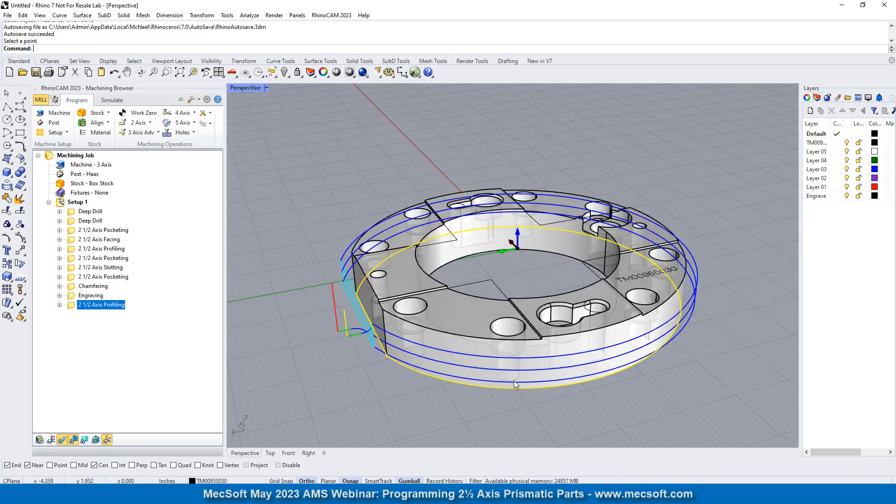
{"action": "left_click", "coordinate": [112, 100]}
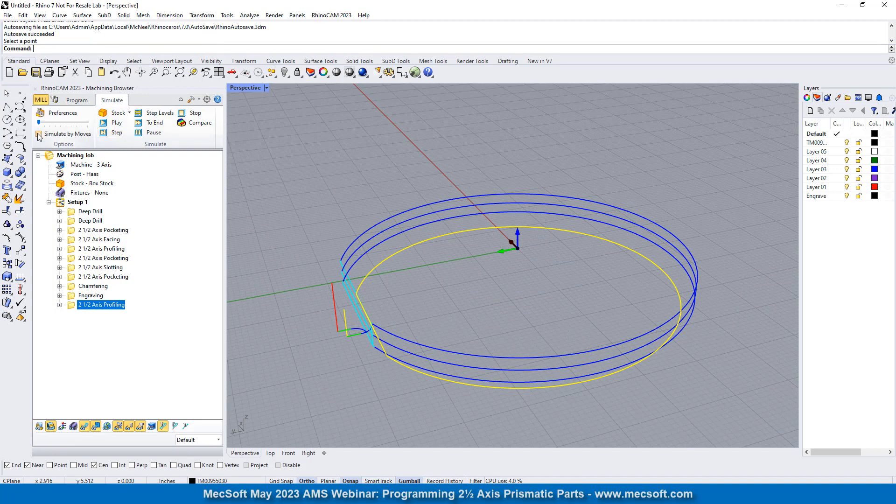
{"action": "left_click", "coordinate": [39, 134]}
{"action": "left_click", "coordinate": [113, 123]}
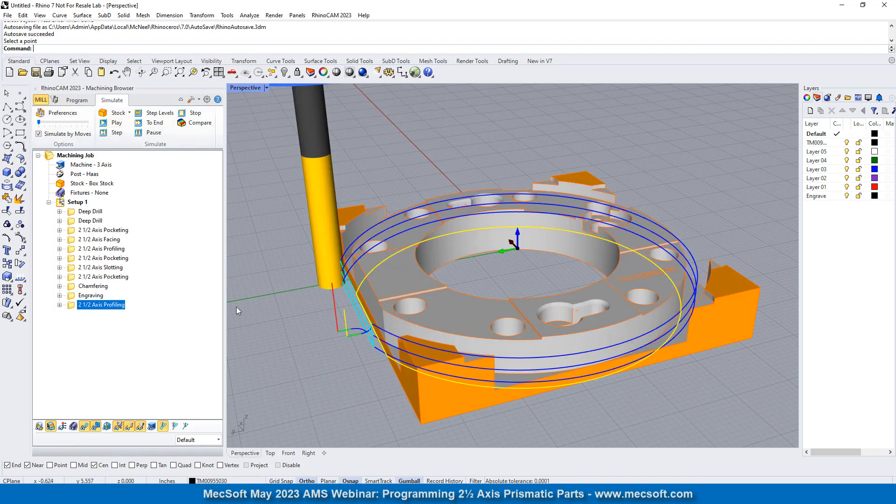
{"action": "left_click", "coordinate": [85, 426]}
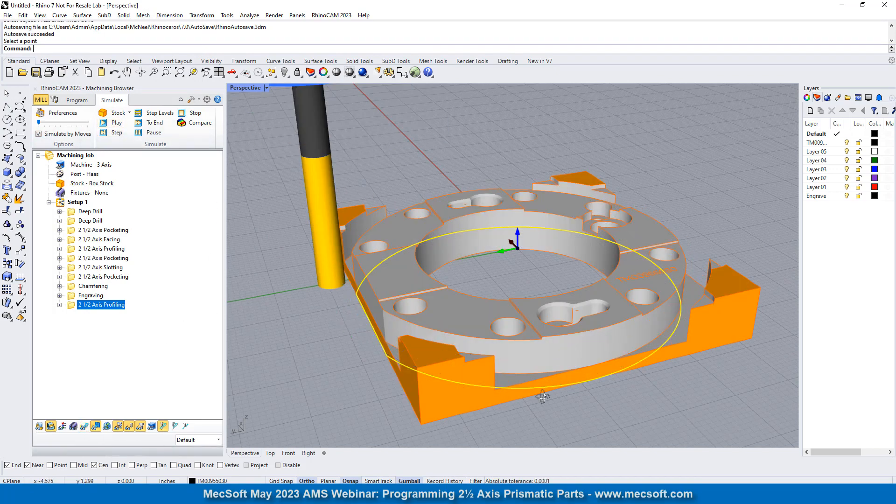
{"action": "right_click_drag", "start_coordinate": [542, 396], "coordinate": [418, 240]}
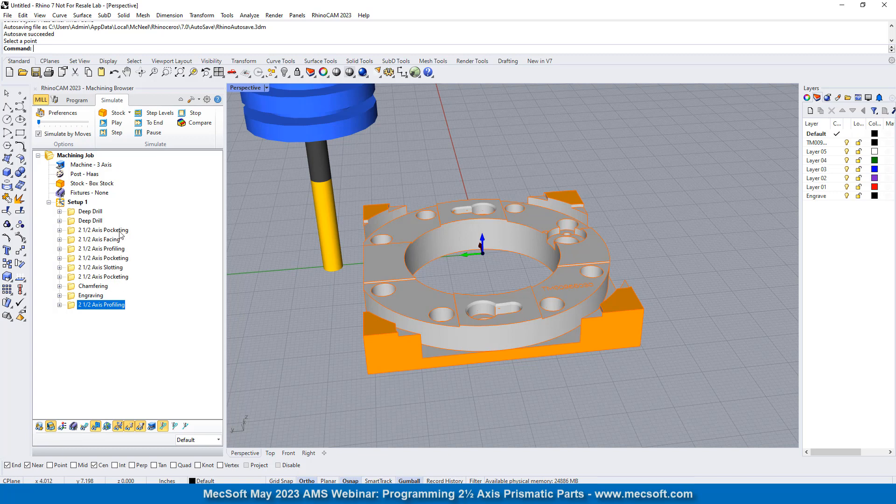
- Review the cut levels and entry/exit settings of the 2 1/2 Axis Pocketing operation above Chamfering, leaving without changes
{"action": "left_click", "coordinate": [112, 277]}
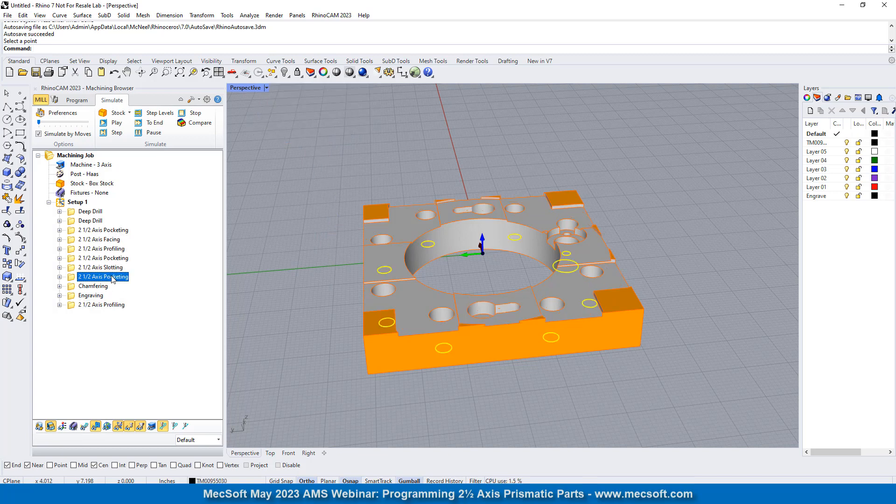
{"action": "double_click", "coordinate": [72, 279]}
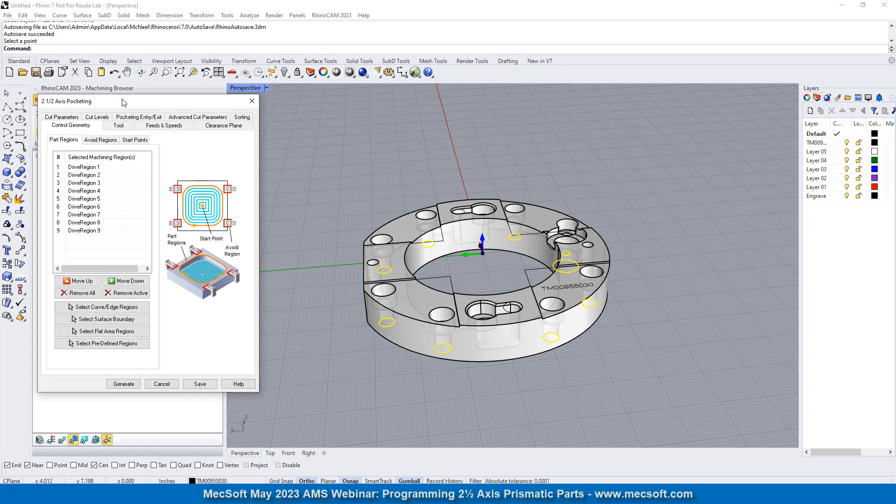
{"action": "left_click_drag", "start_coordinate": [167, 103], "coordinate": [224, 97]}
{"action": "left_click", "coordinate": [196, 112]}
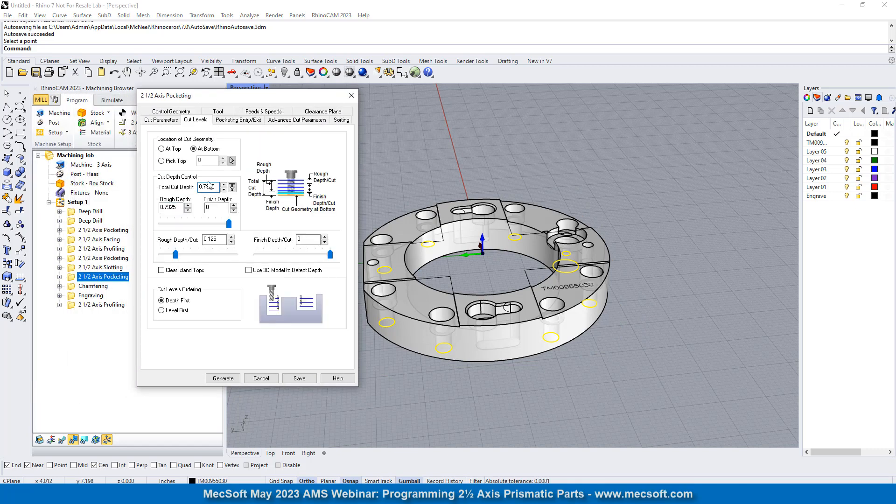
{"action": "left_click", "coordinate": [236, 120]}
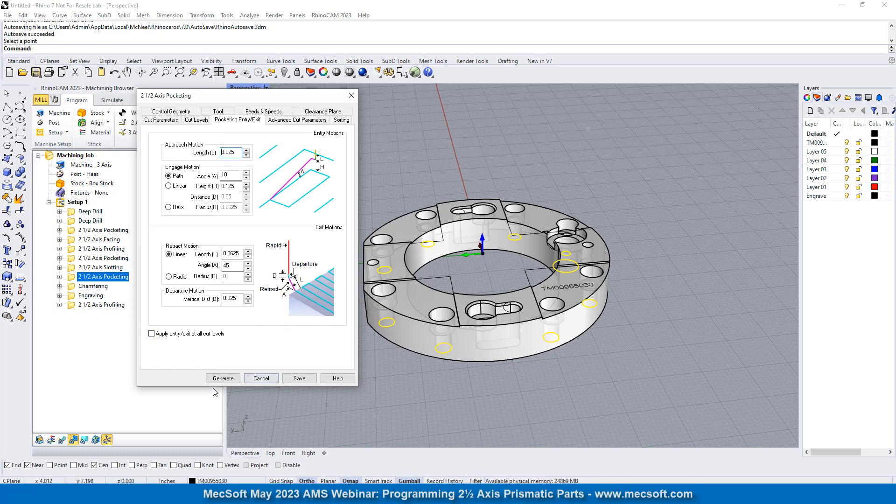
{"action": "left_click", "coordinate": [259, 379]}
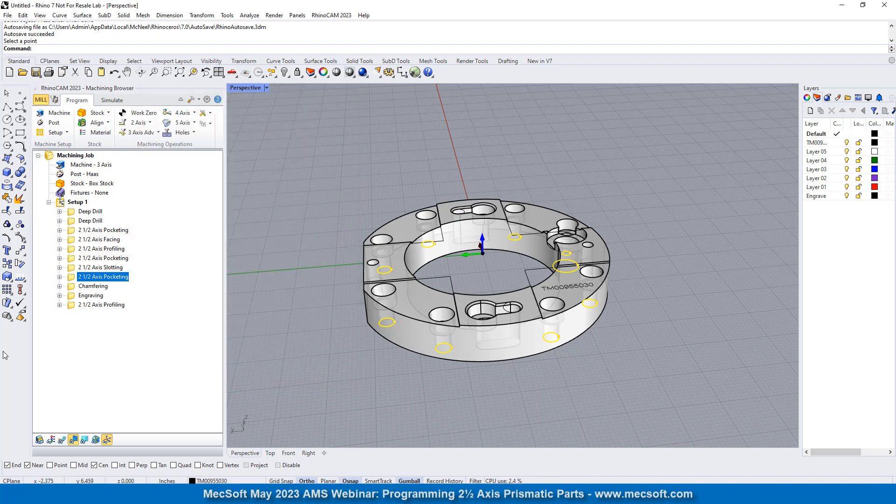